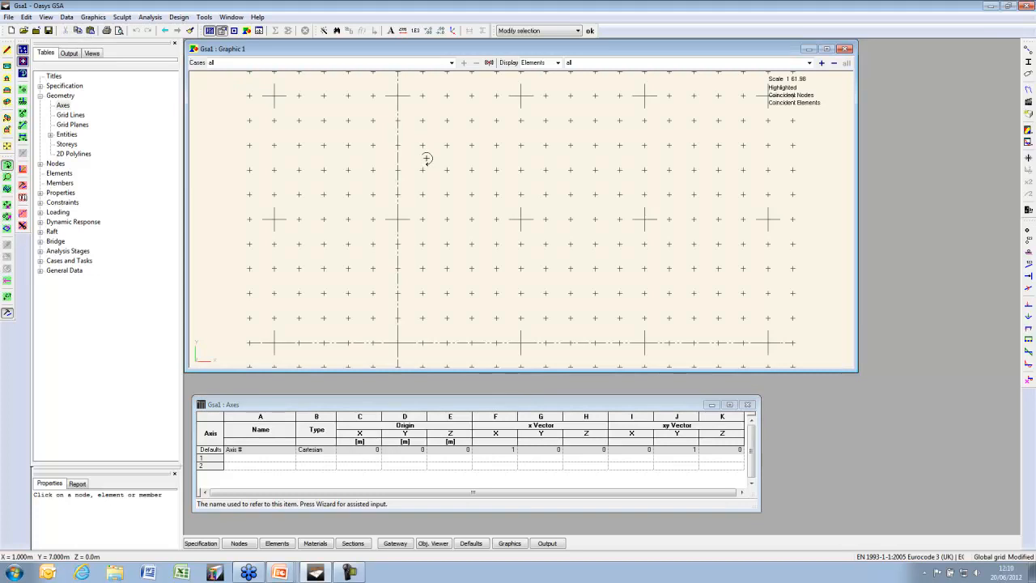
Keep the global grid as the current grid plane and switch the graphic to an isometric view
click(82, 19)
mouse_move(66, 18)
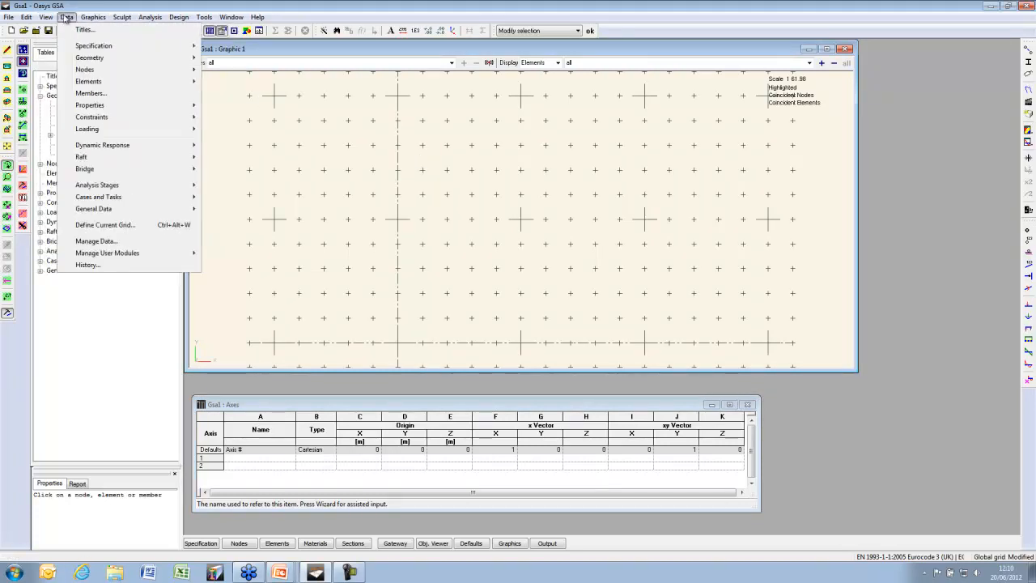
click(105, 224)
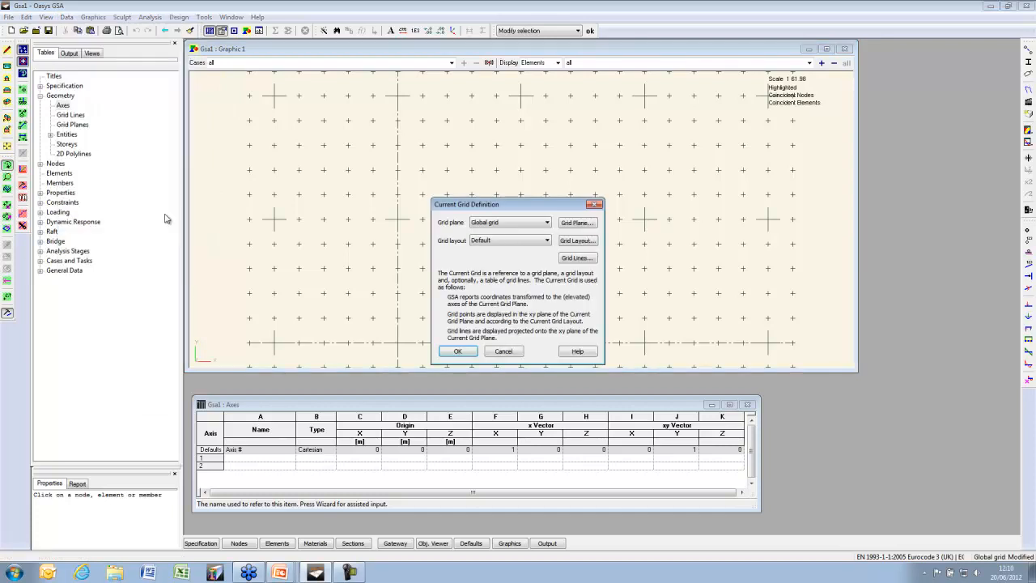
click(547, 224)
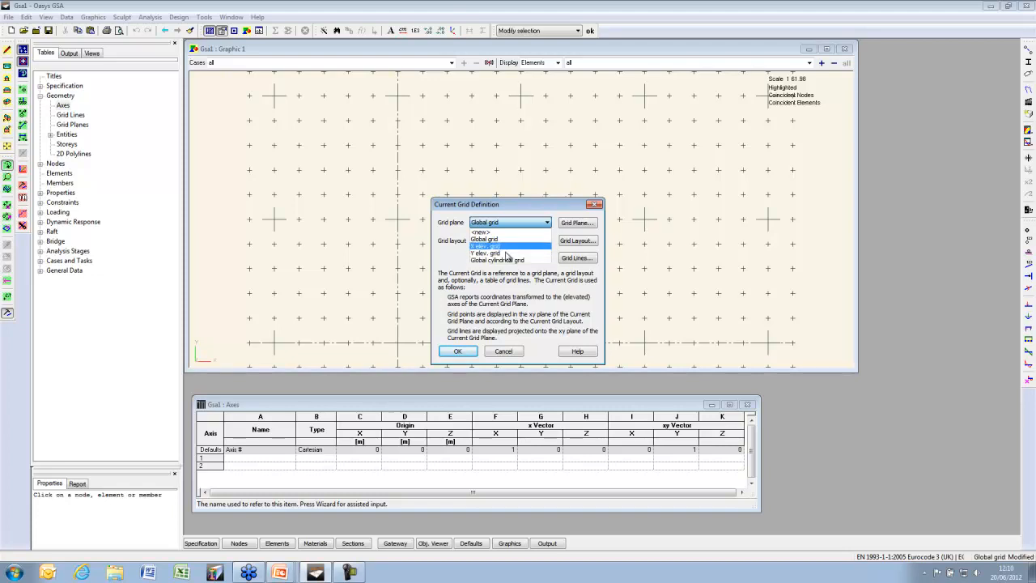
click(533, 346)
click(514, 353)
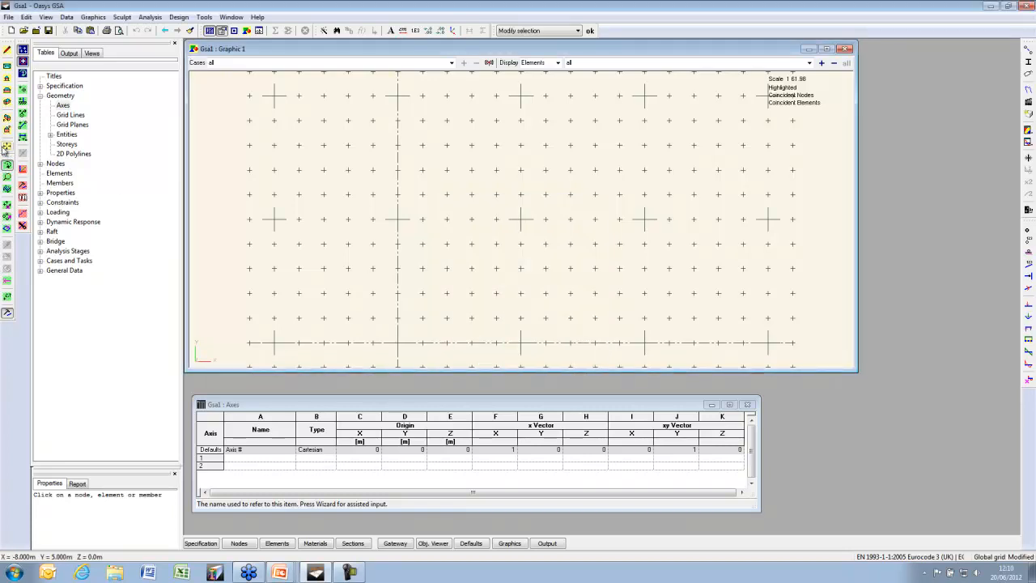
click(6, 102)
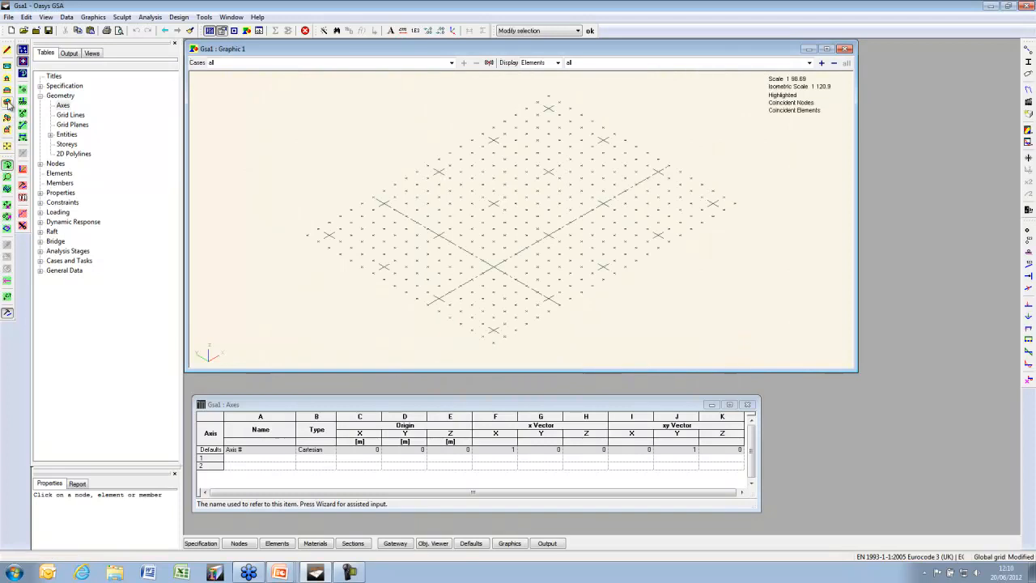
Make the X elevation grid the current grid
click(93, 17)
mouse_move(70, 19)
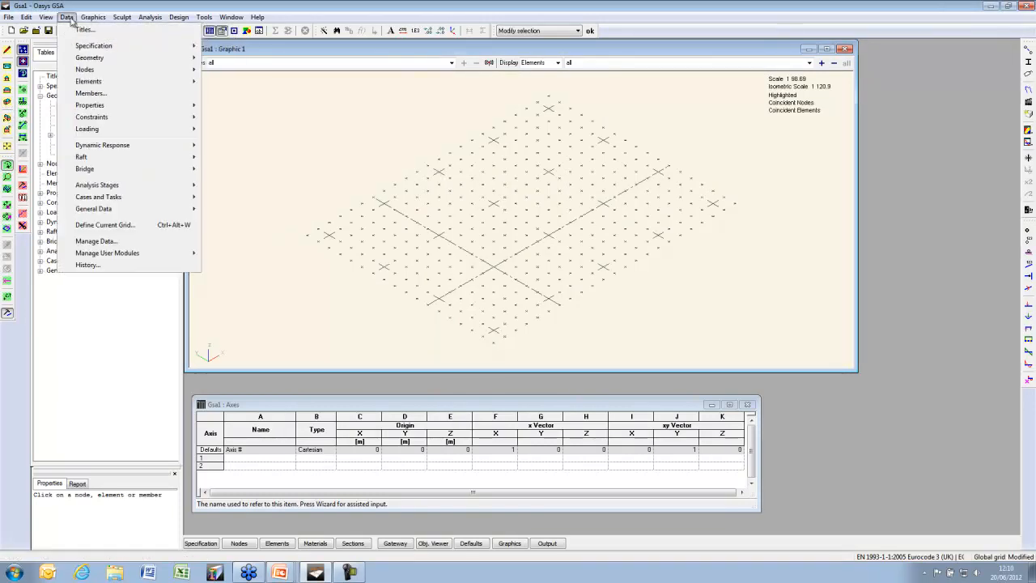
click(107, 225)
click(547, 223)
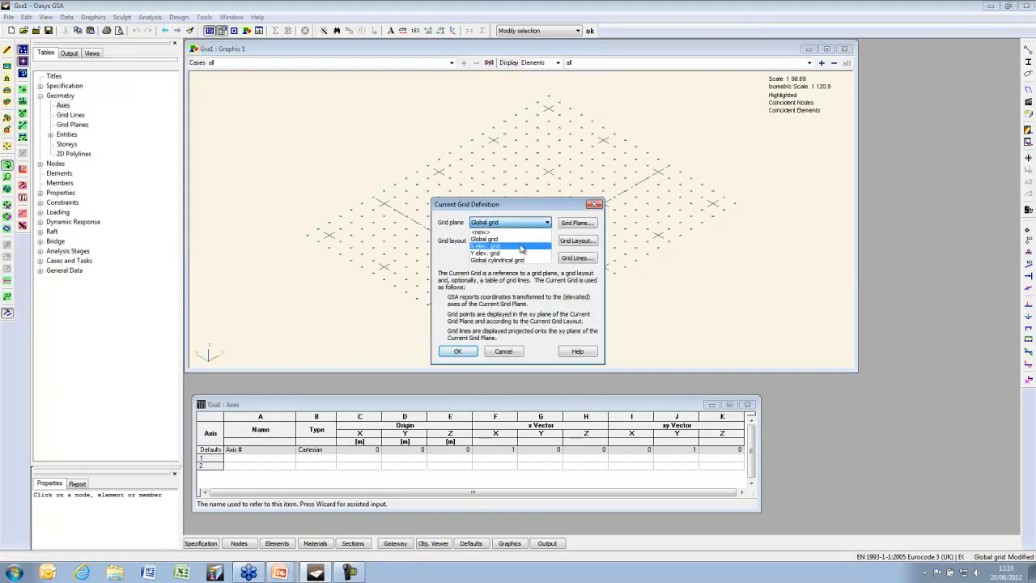
click(524, 247)
click(468, 352)
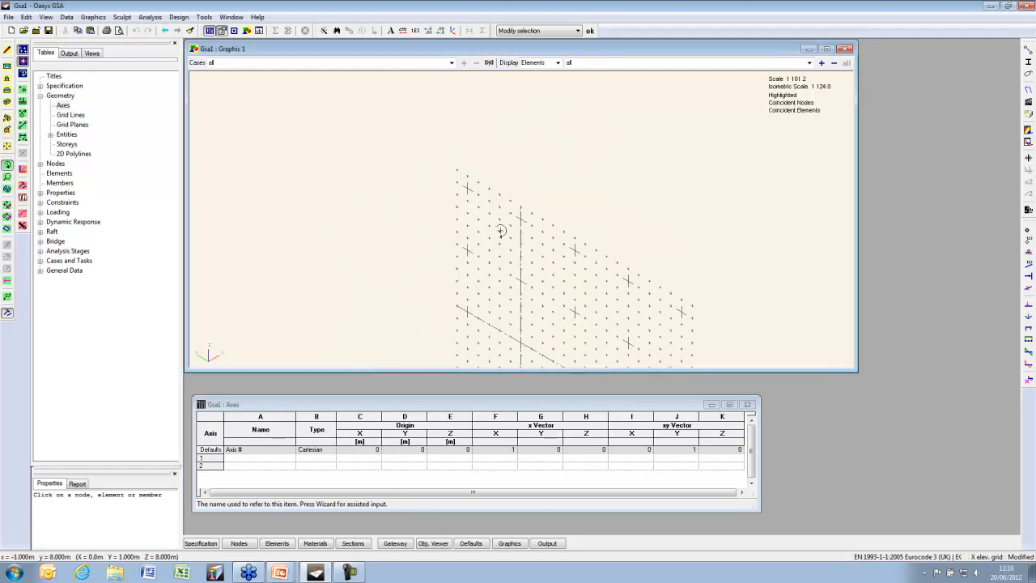
Switch the current grid to the Y elevation grid
click(68, 17)
click(123, 221)
click(506, 223)
click(498, 246)
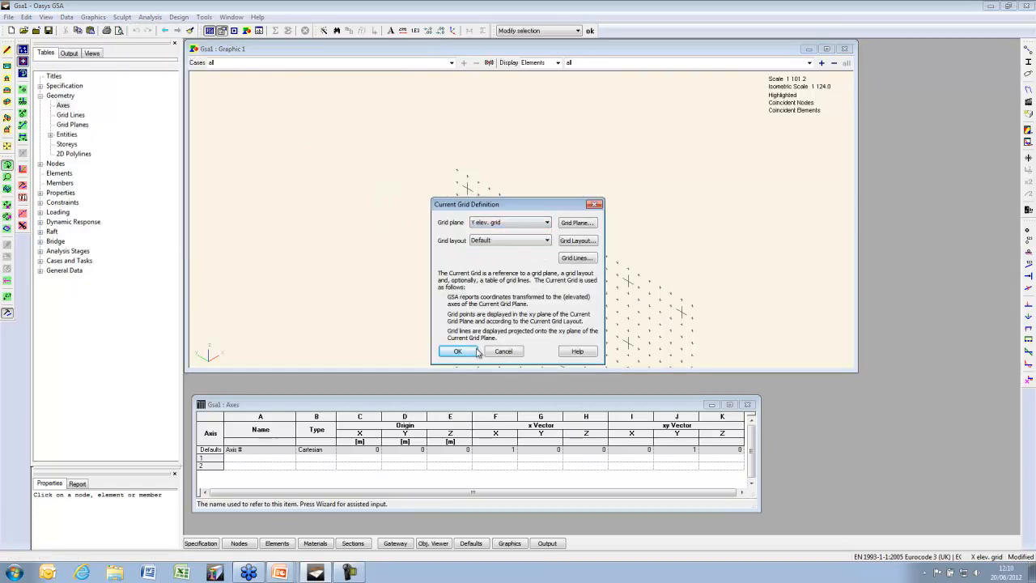
click(469, 352)
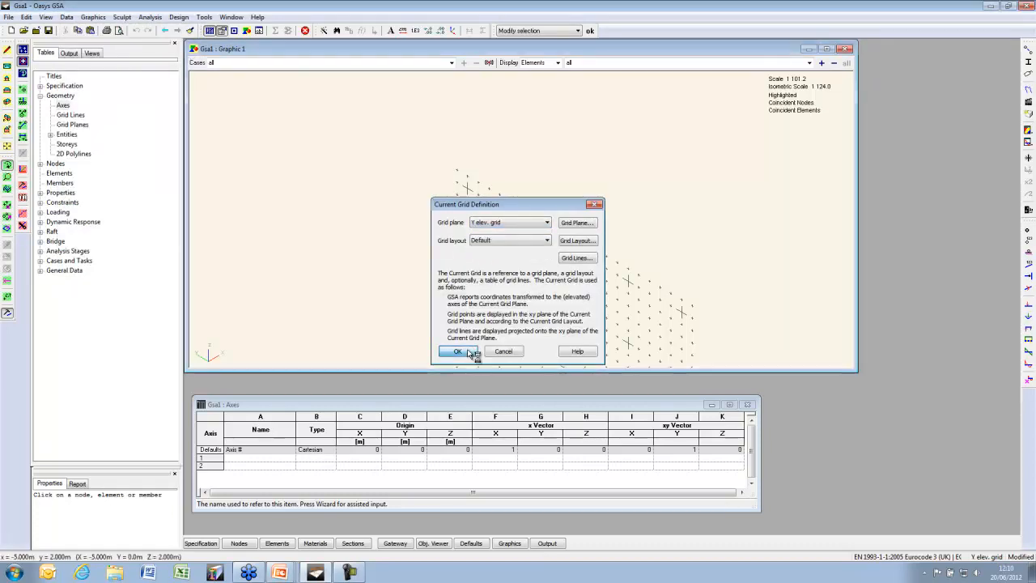
Switch the current grid to the Global cylindrical grid
click(66, 17)
click(122, 225)
click(506, 223)
click(508, 255)
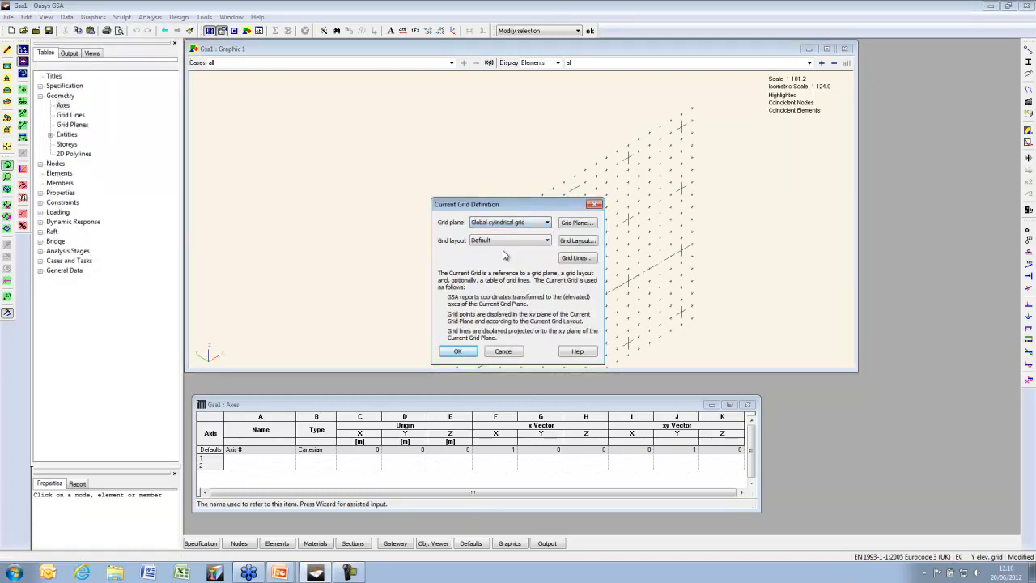
click(458, 350)
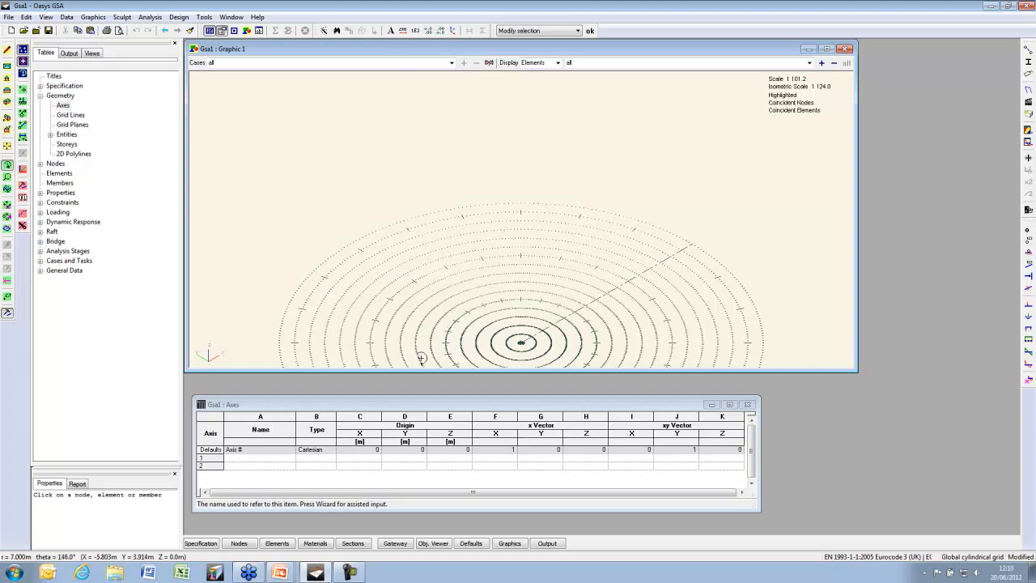
Start axis 1 in the Axes table with the wizard and set its origin to 2, 2, 0
click(286, 462)
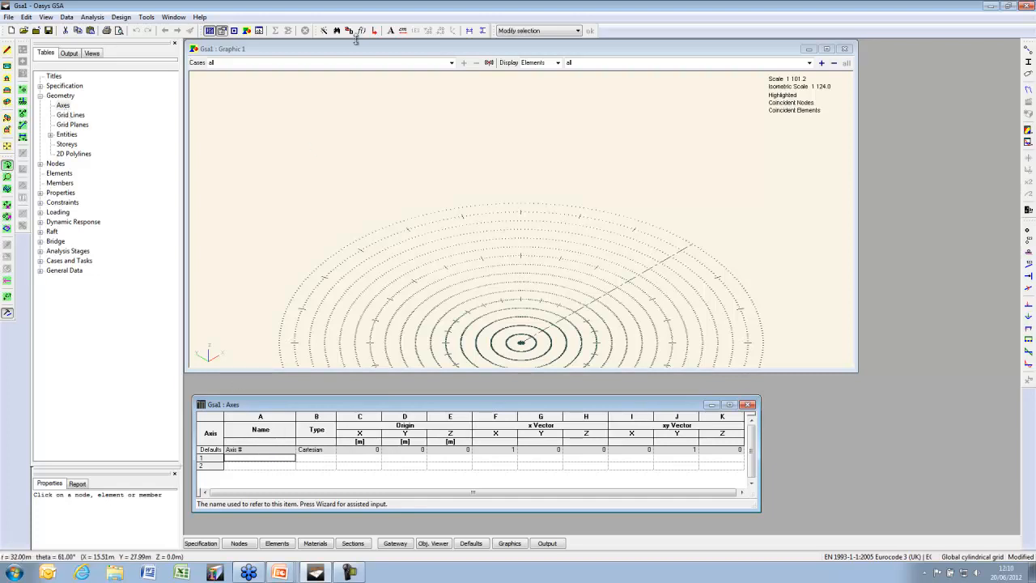
click(319, 30)
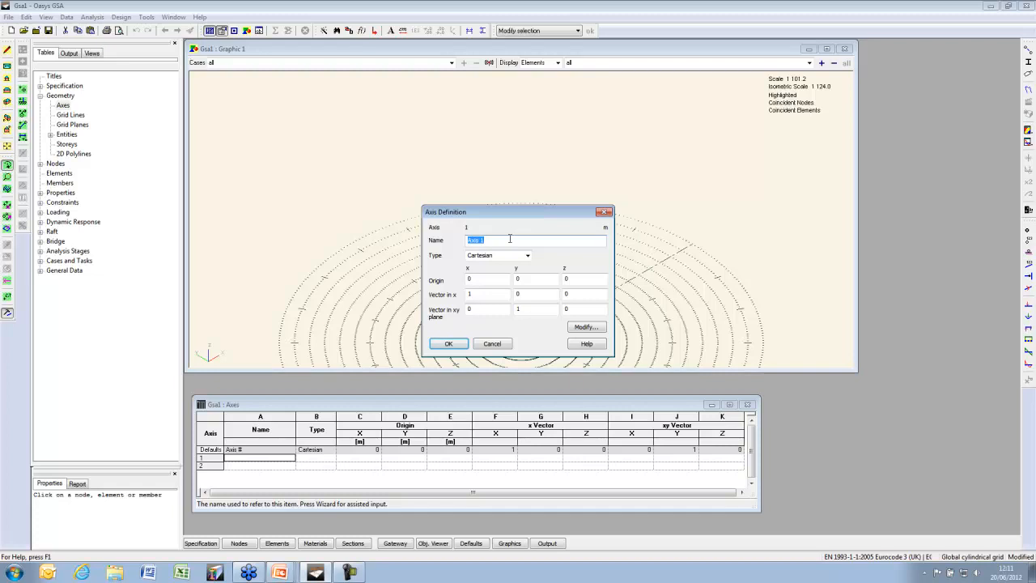
click(492, 278)
click(584, 279)
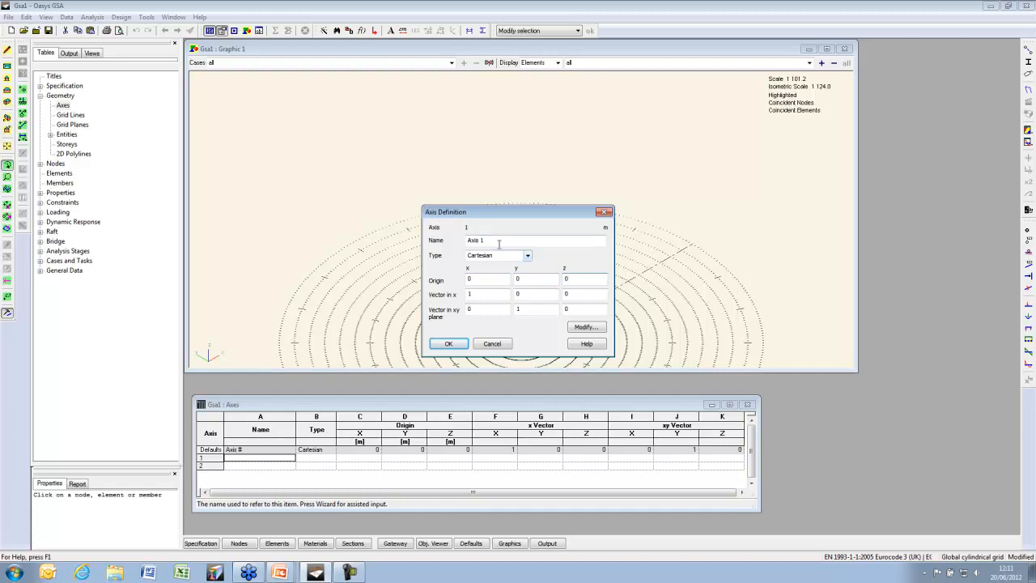
click(488, 294)
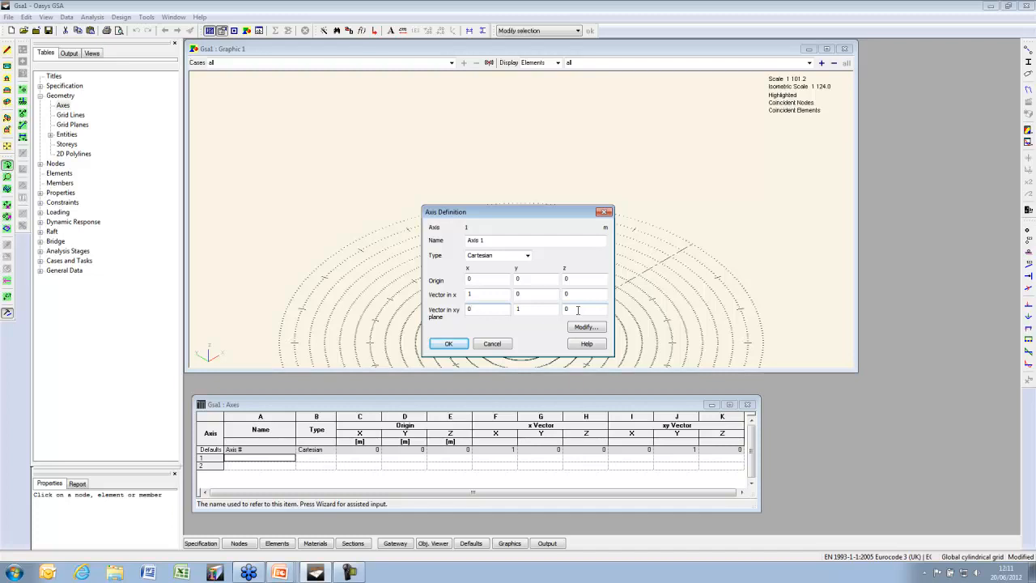
double_click(469, 278)
Make axis 1 cylindrical, name it 'My Axis', and confirm the definition
click(516, 256)
click(500, 272)
key(shift+Tab)
text(My Ax)
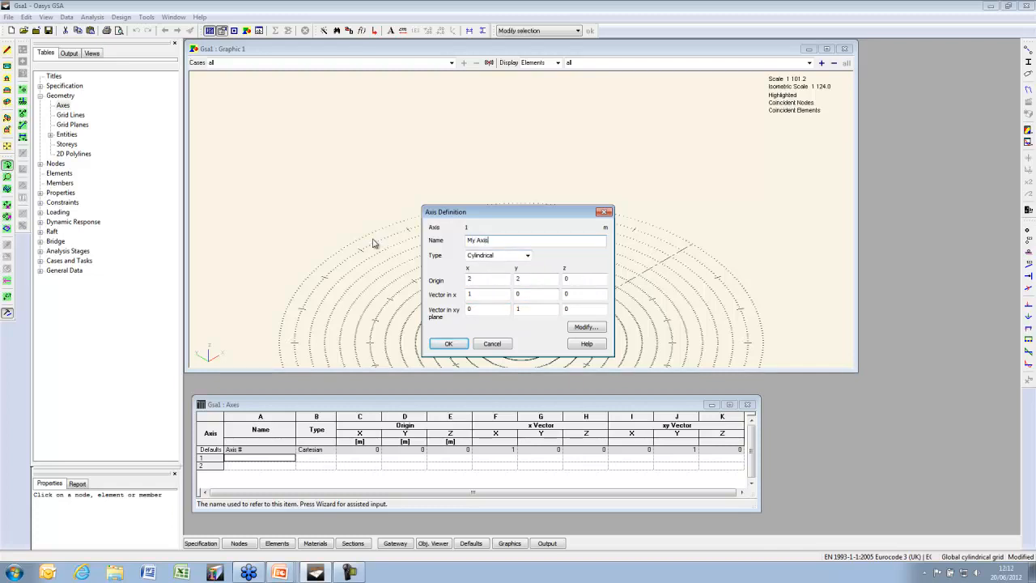
click(452, 345)
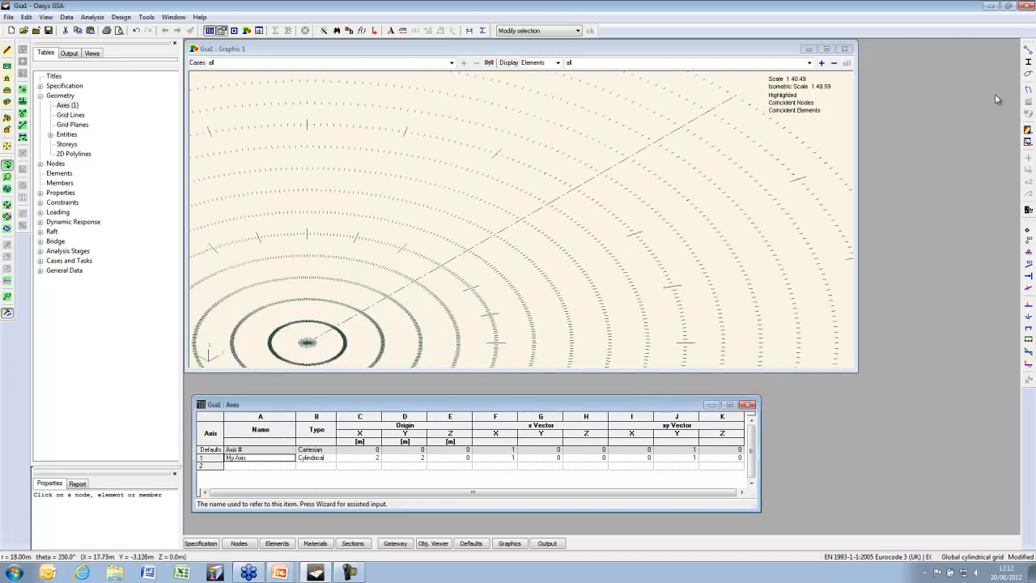
Tick All user axes on the Axes tab of Labels and Display Methods
click(1029, 74)
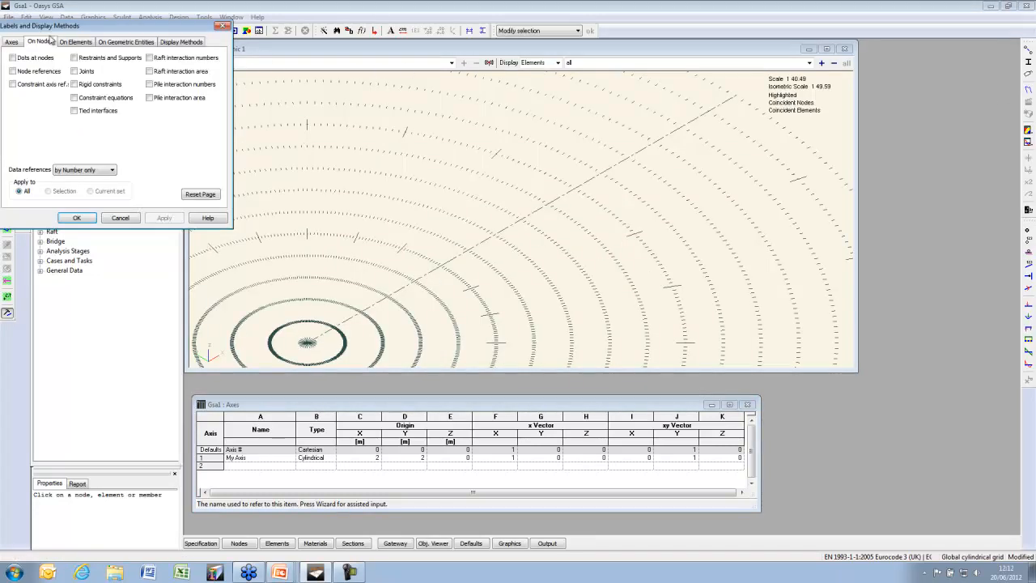
click(13, 44)
click(34, 84)
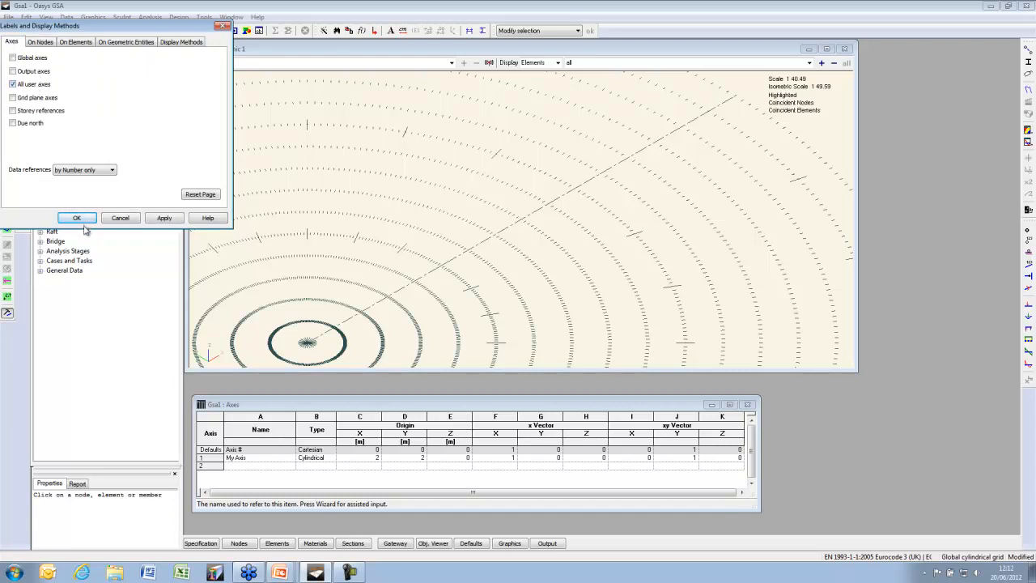
click(77, 218)
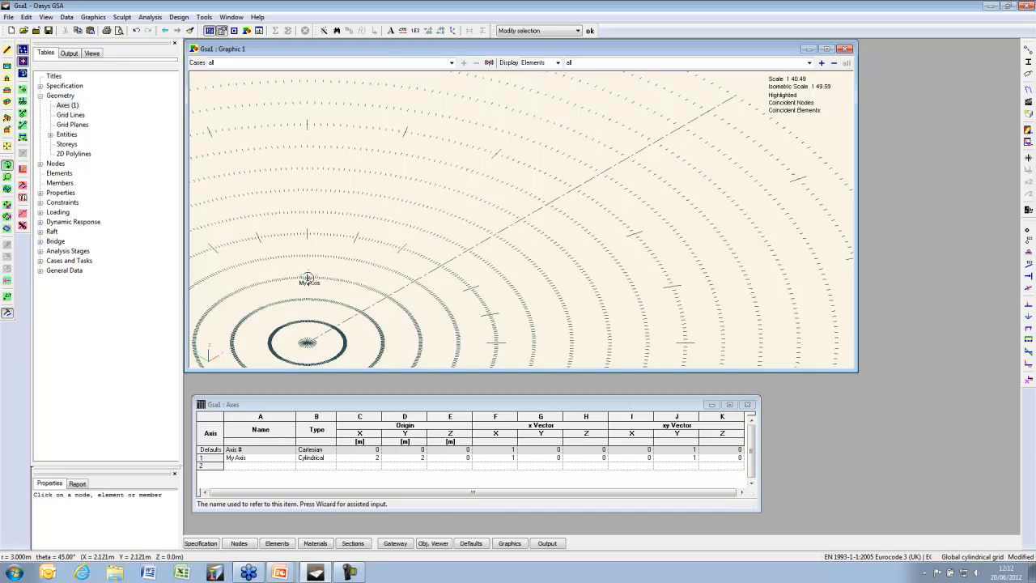
click(66, 17)
Add a new Grid plane 1 with My Axis as its grid axis and set it current
click(111, 225)
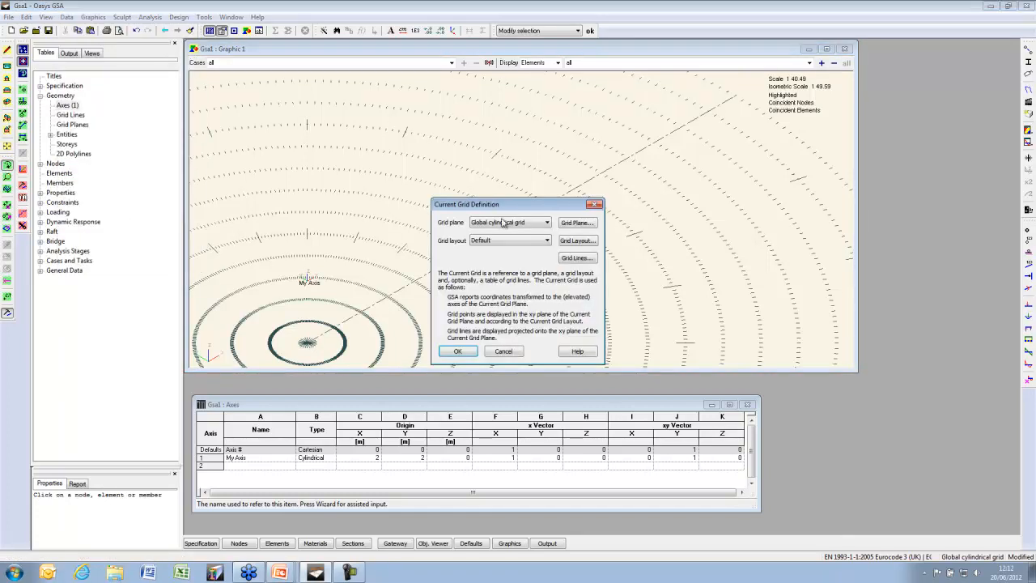
click(525, 225)
click(481, 231)
click(577, 240)
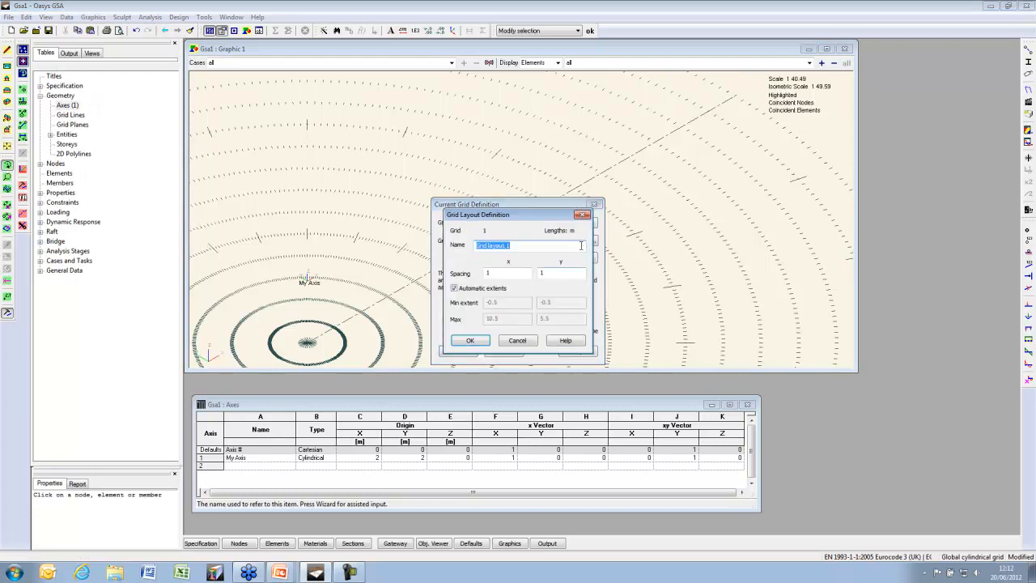
key(Escape)
click(577, 223)
click(593, 260)
click(513, 296)
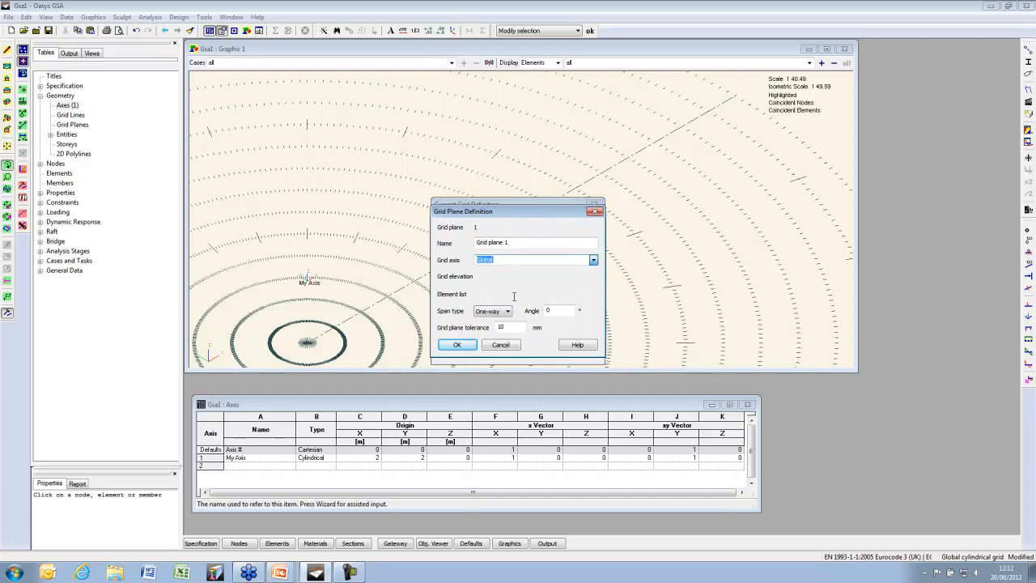
click(458, 345)
click(465, 351)
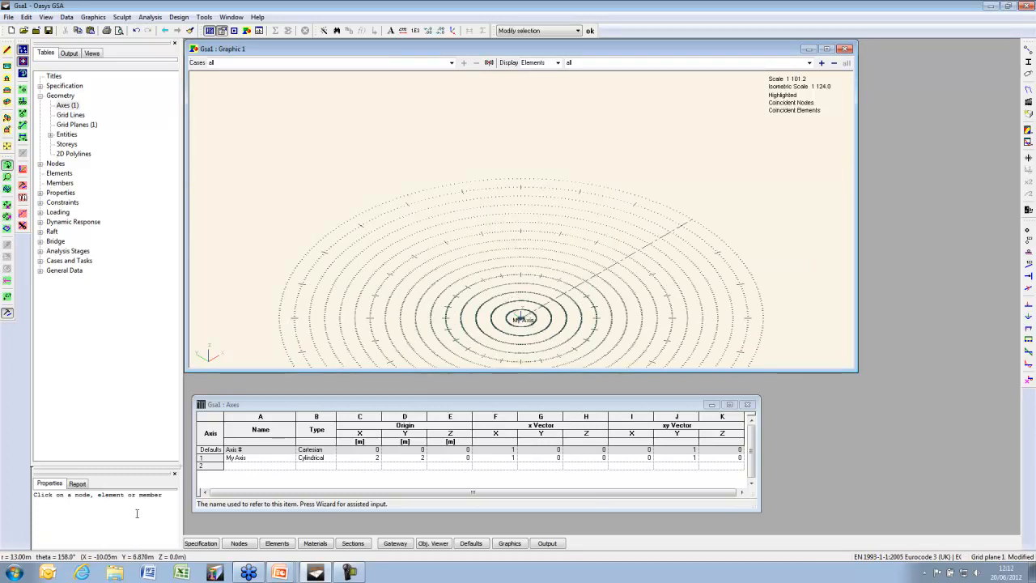
Enter node 1 at r 0, theta 0, z 0 in the polar-coordinate Nodes table
click(237, 544)
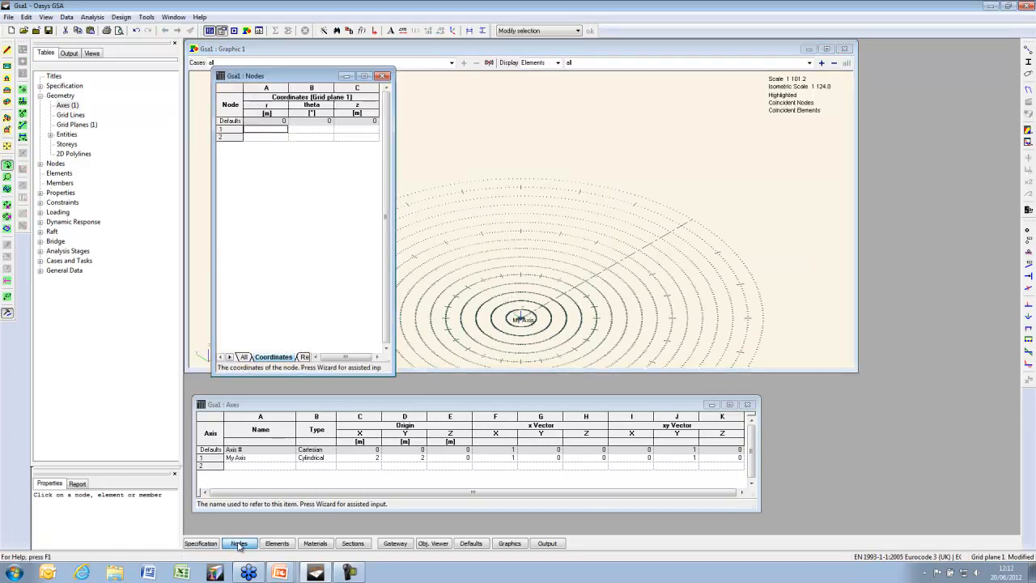
click(296, 131)
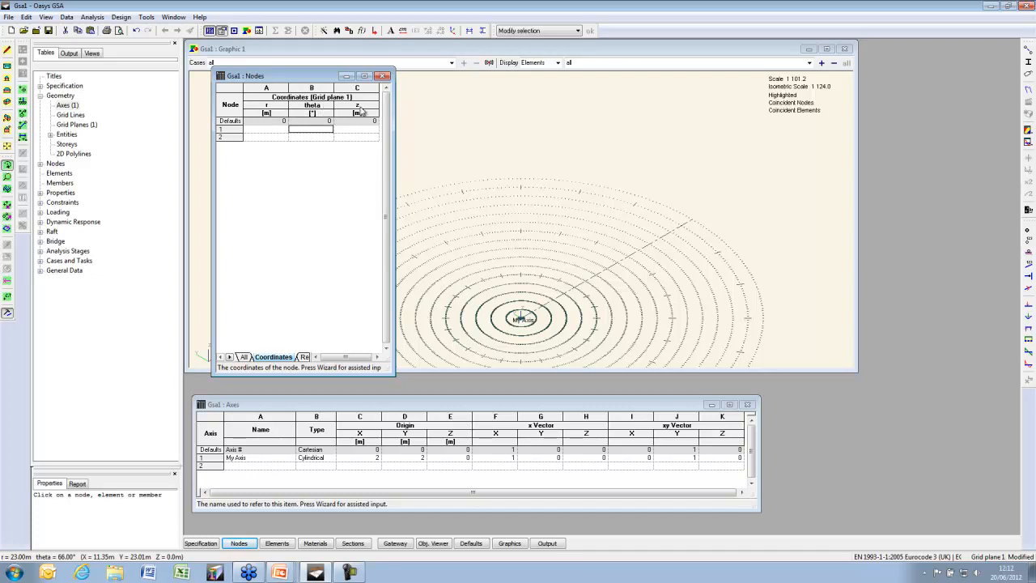
drag(326, 81, 895, 174)
click(852, 225)
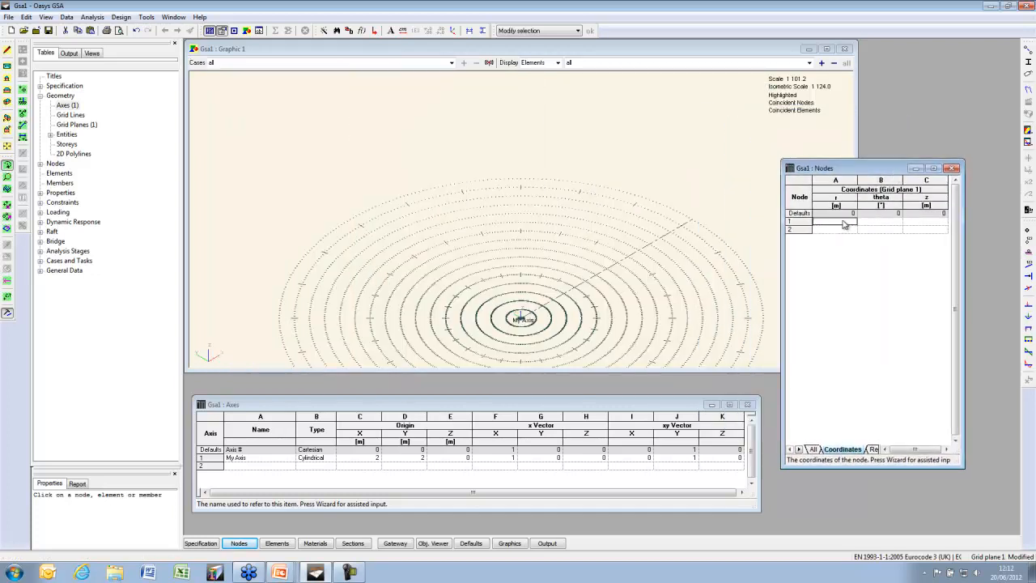
key(Return)
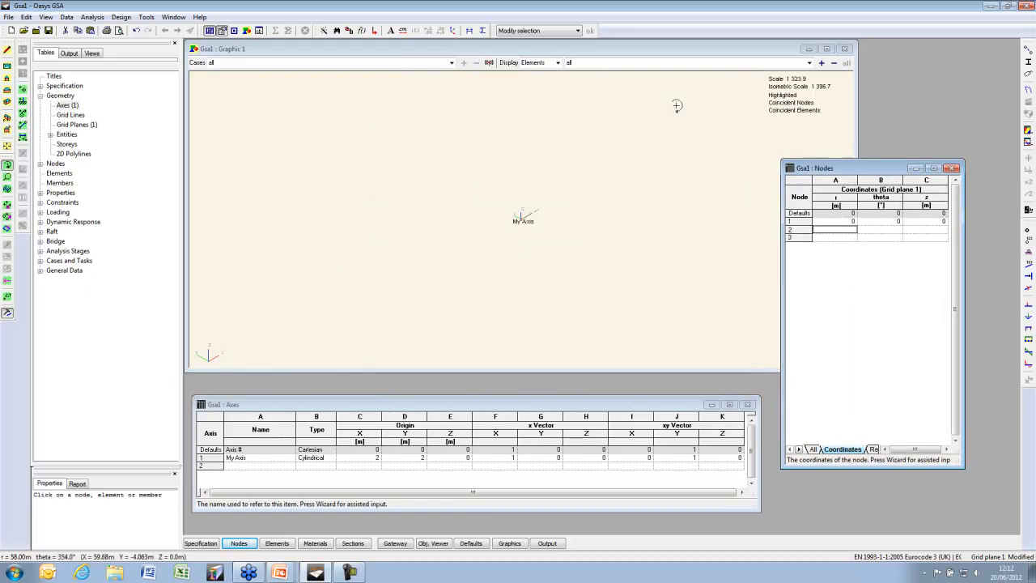
click(327, 62)
click(46, 17)
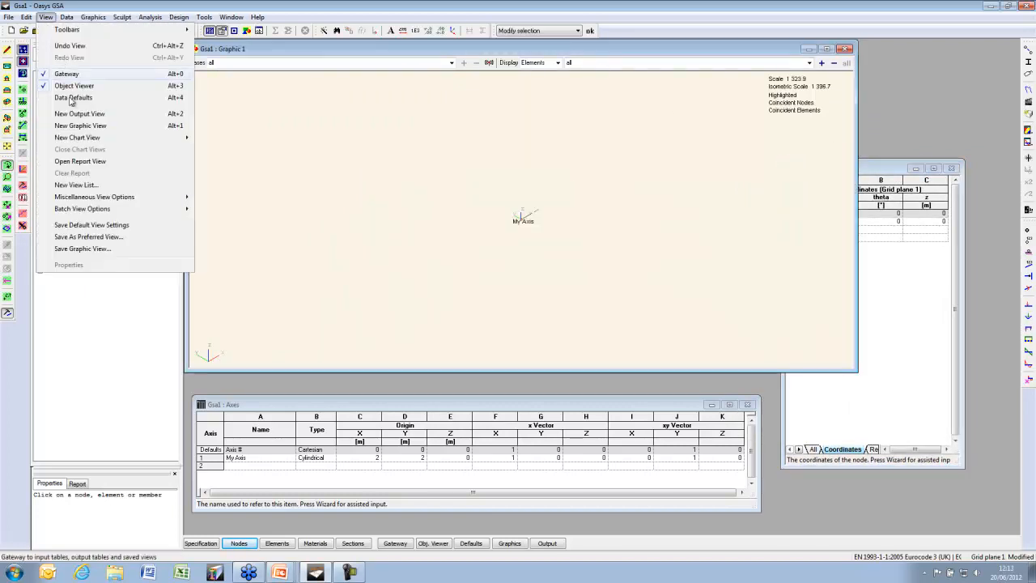
mouse_move(66, 17)
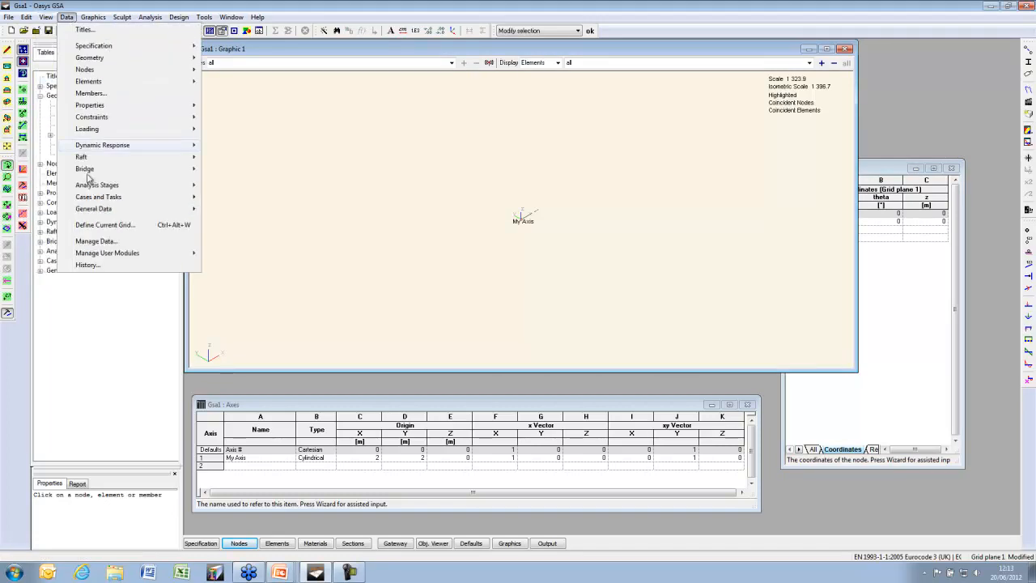
click(97, 224)
click(528, 224)
click(509, 231)
click(457, 351)
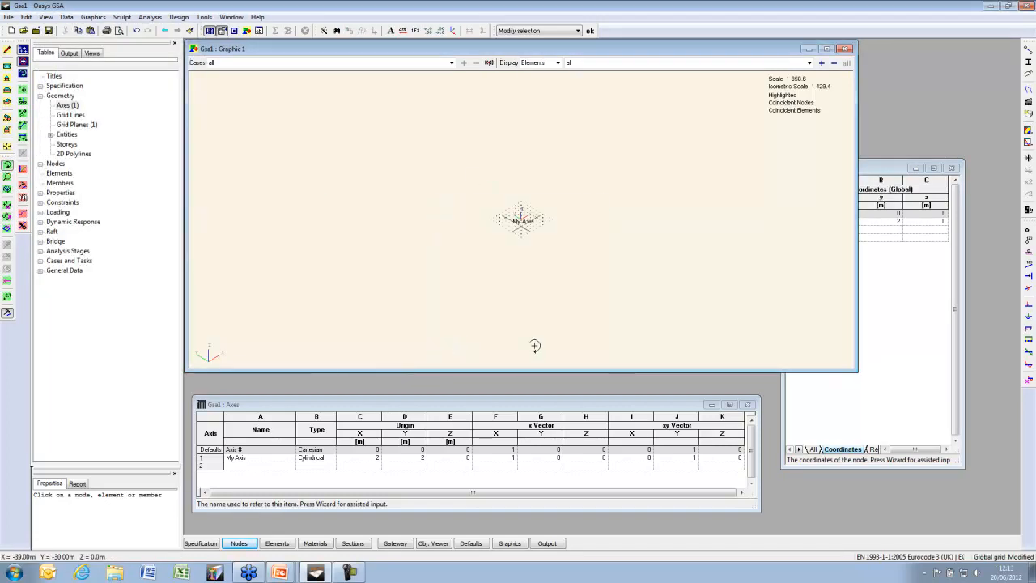
click(887, 169)
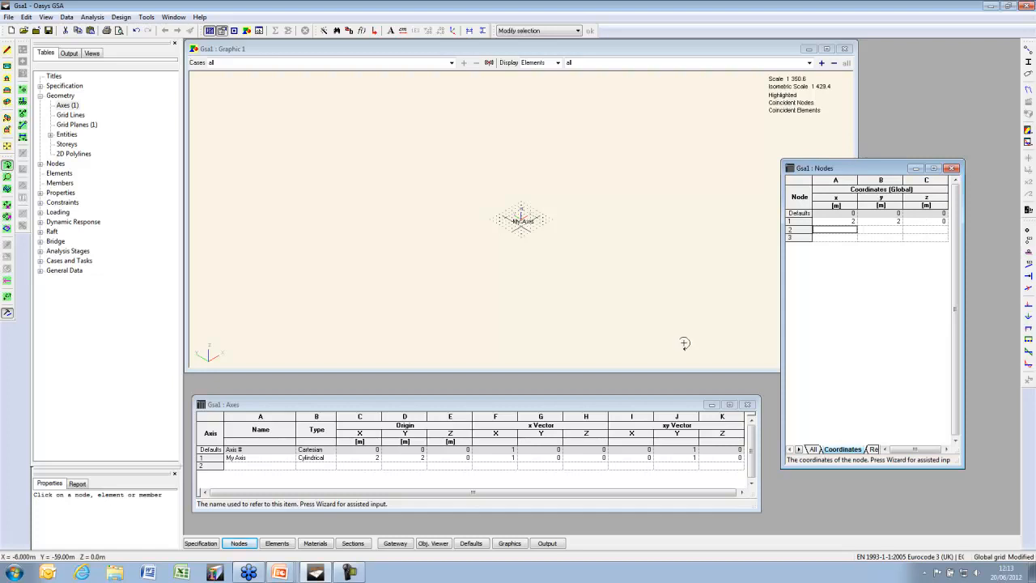
click(66, 17)
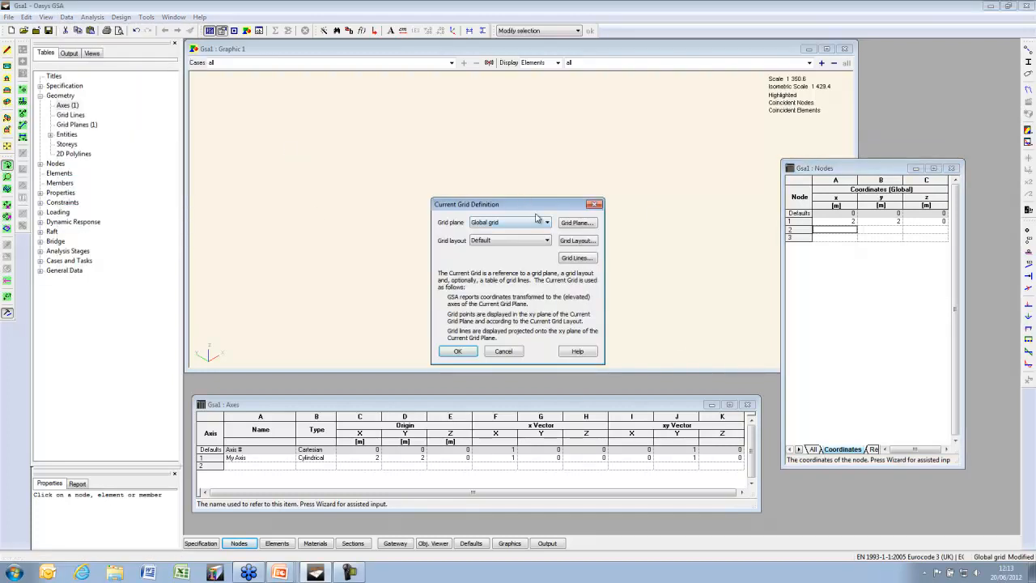
click(533, 222)
click(518, 267)
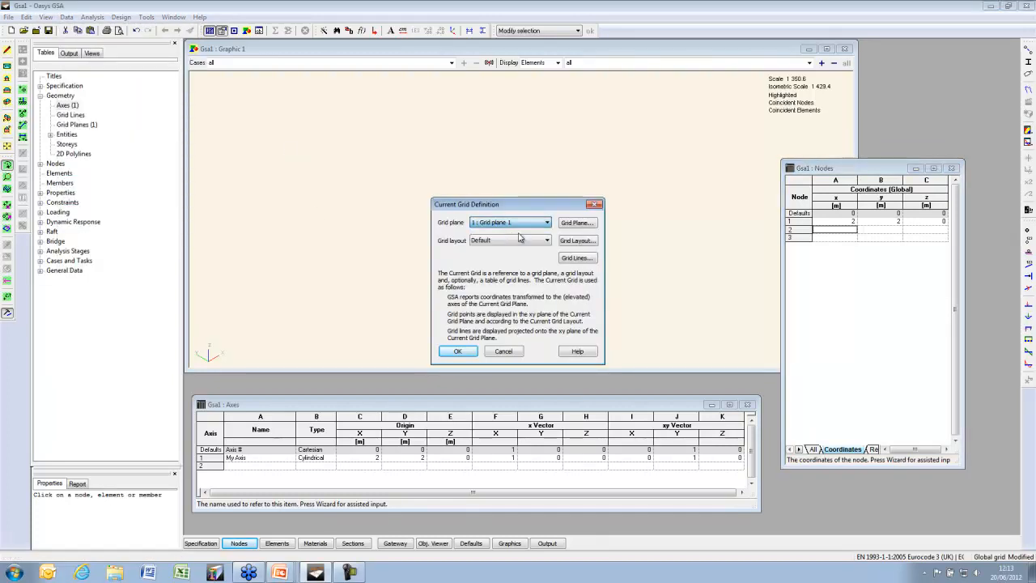
click(458, 352)
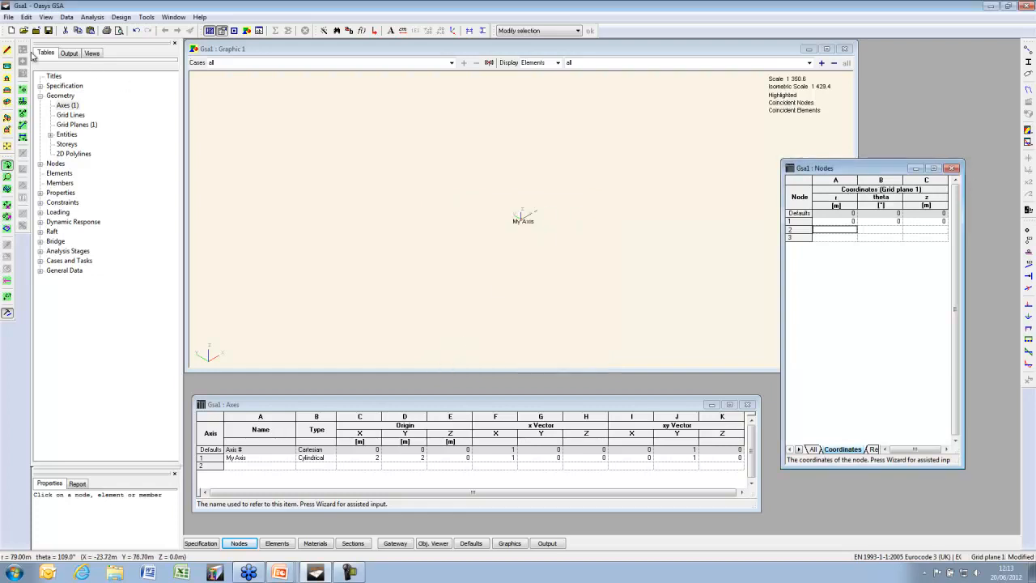
click(496, 169)
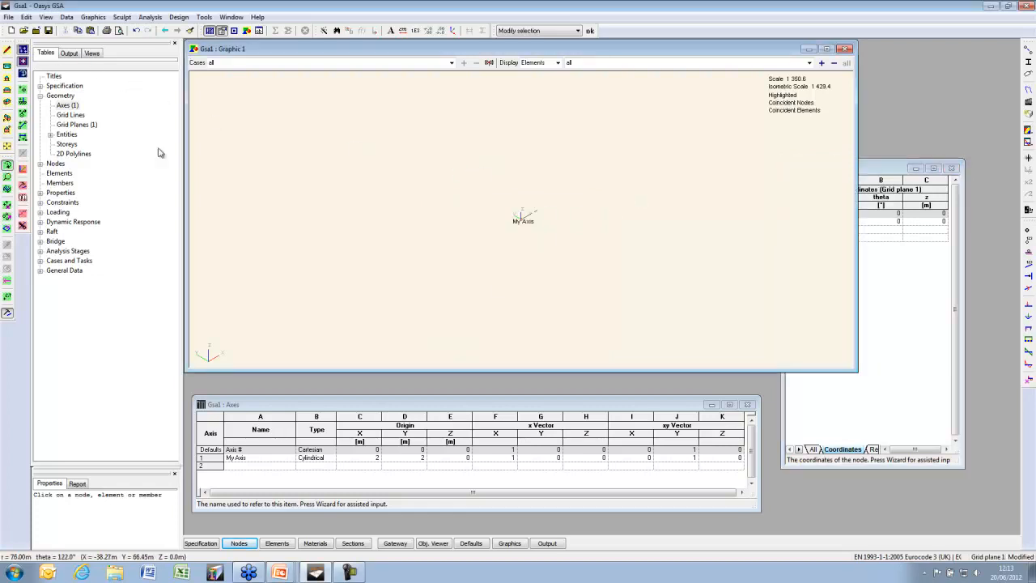
In plan view, draw a beam from r 5, theta 17° to r 16, theta 19°
click(7, 67)
scroll(475, 251, down, 2)
middle_drag(489, 239, 447, 276)
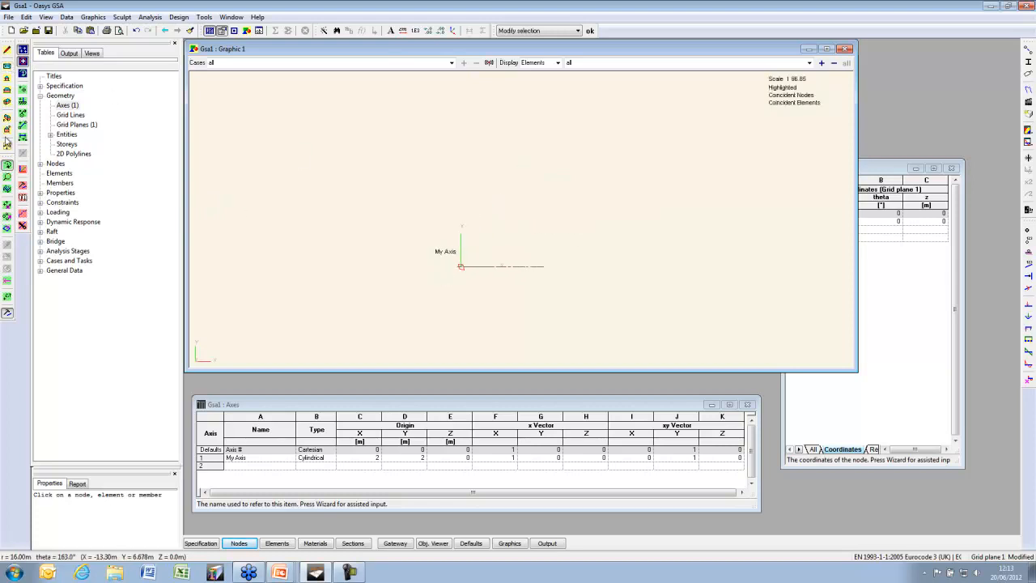
click(22, 130)
click(537, 243)
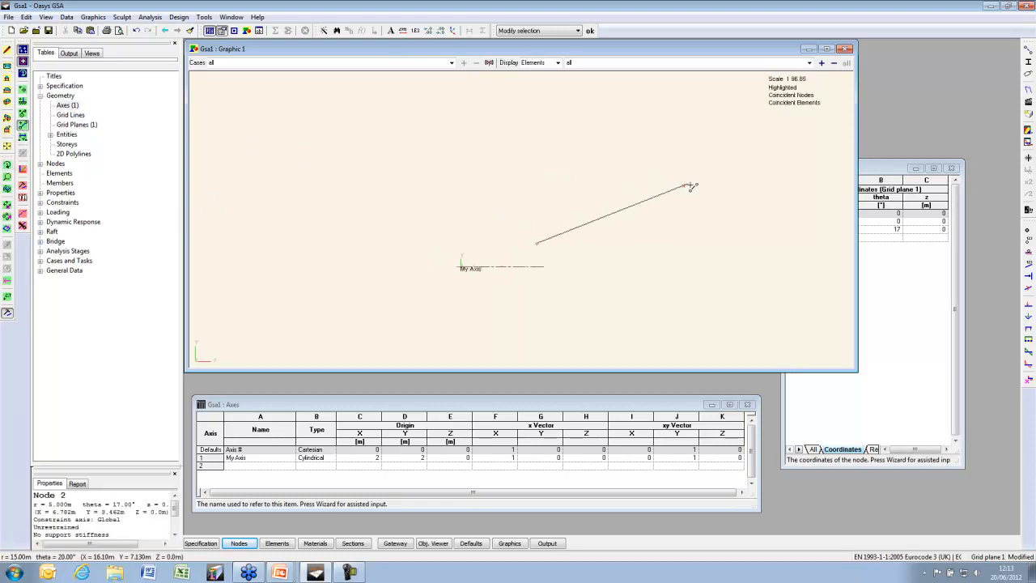
click(733, 185)
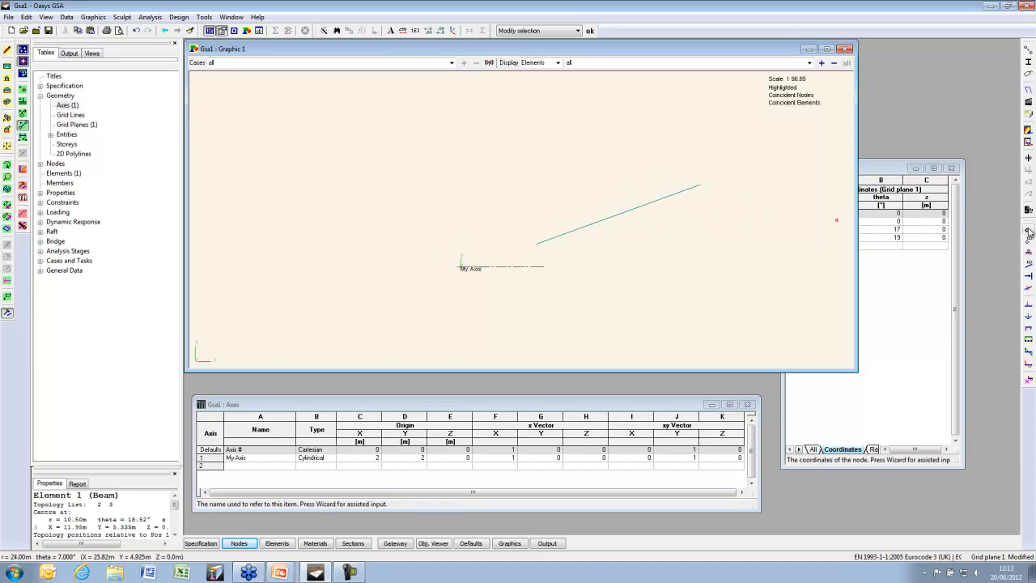
Check the new nodes in the table and box-select beam element 1
click(885, 169)
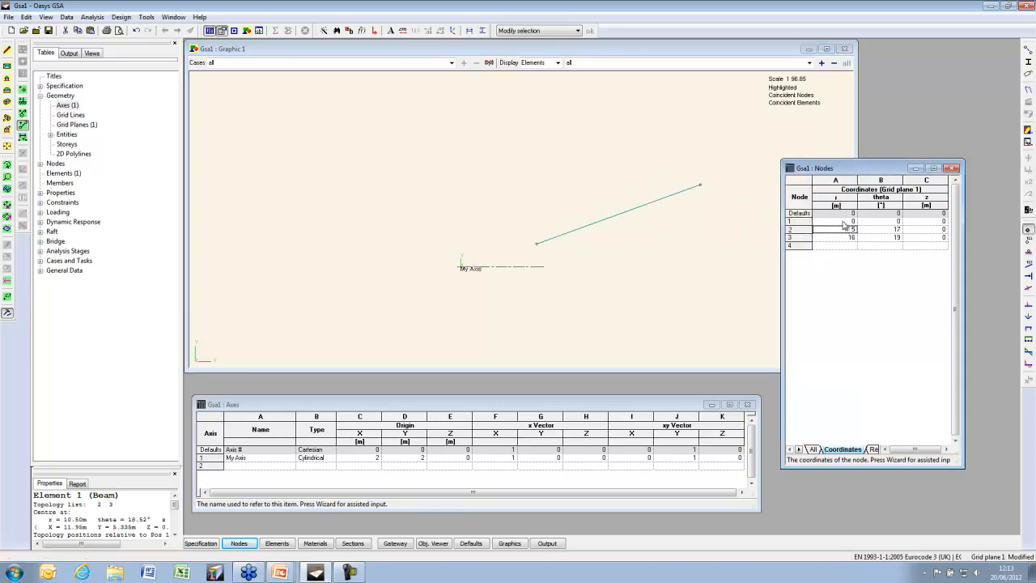
click(7, 230)
drag(742, 273, 314, 149)
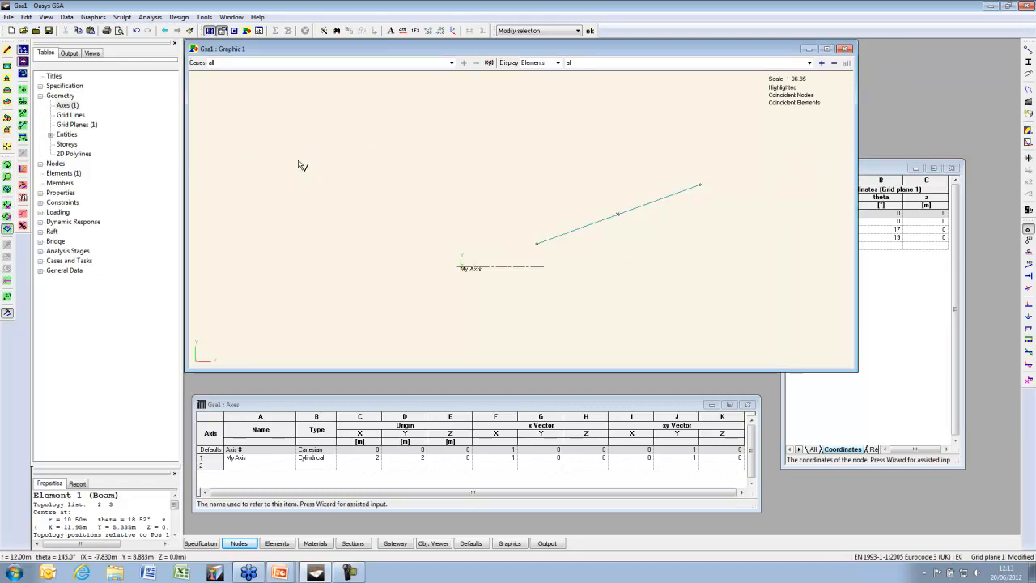
Copy beam 1 about My Axis with a 30° theta shift, ending at theta 47° and 49°
click(23, 198)
drag(94, 35, 173, 133)
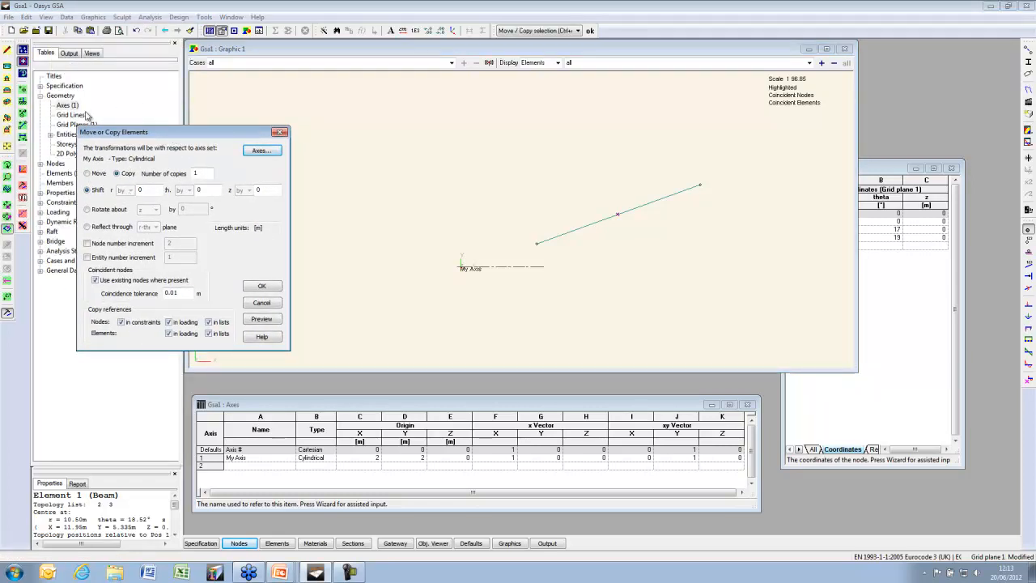
click(256, 152)
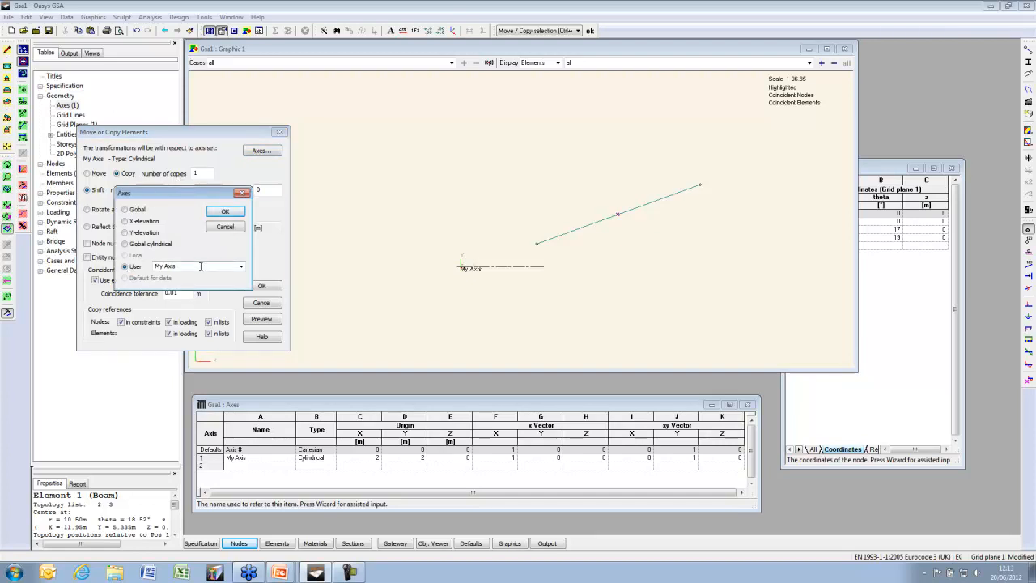
click(225, 212)
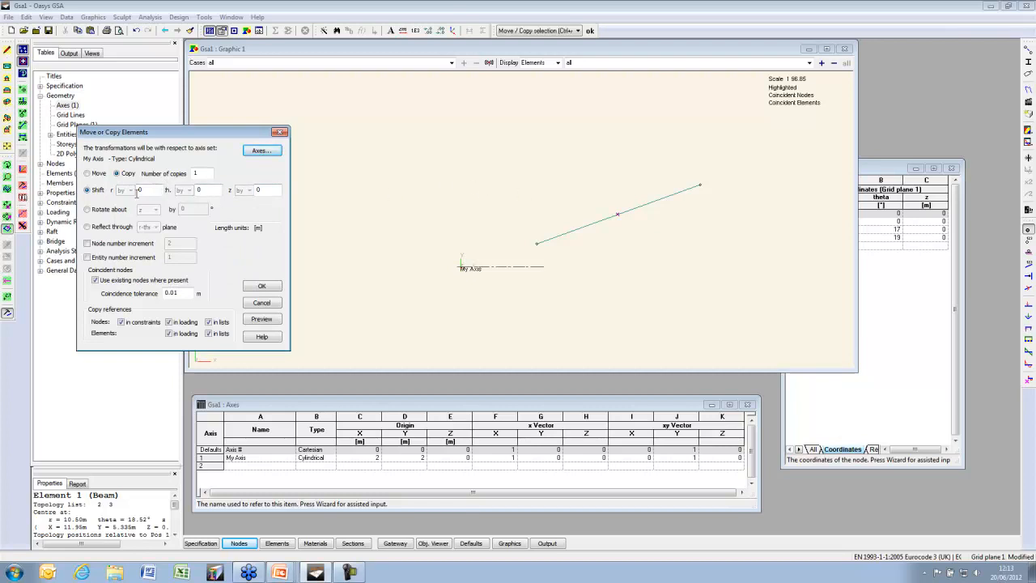
double_click(205, 190)
click(262, 319)
click(262, 287)
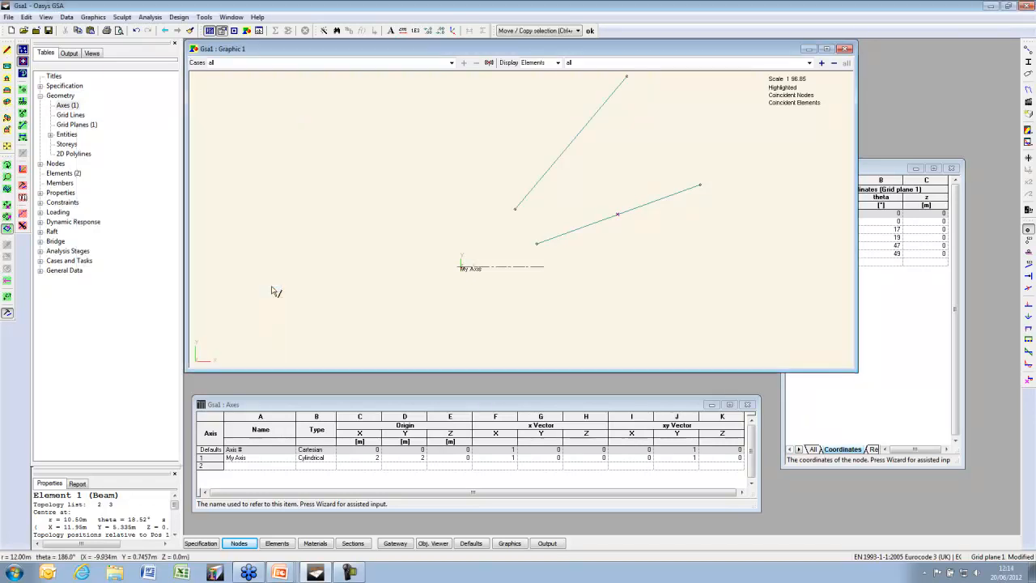
Select the first beam's nodes and set Move/Copy Nodes to move them to an absolute theta
middle_drag(501, 242, 492, 266)
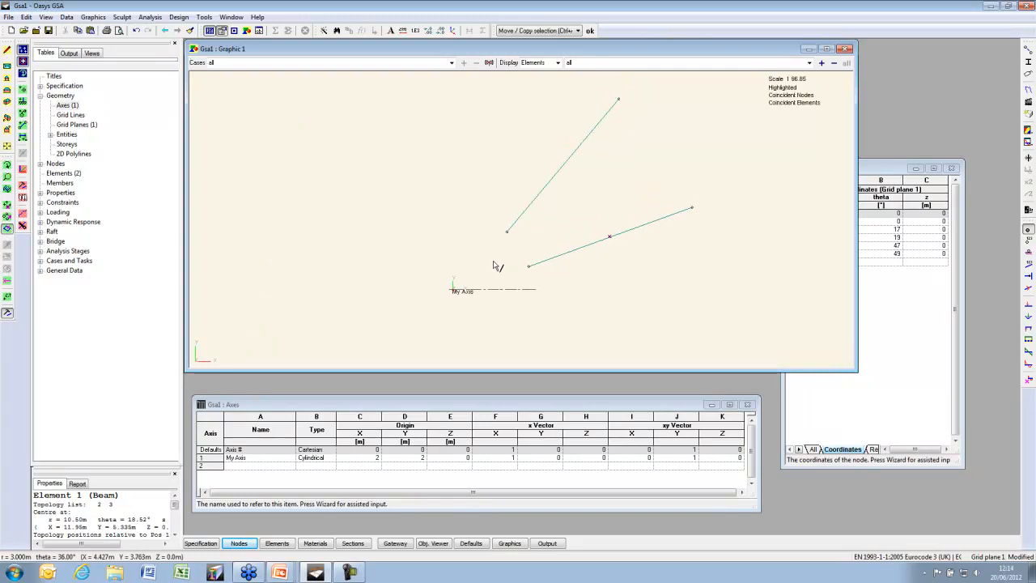
click(7, 216)
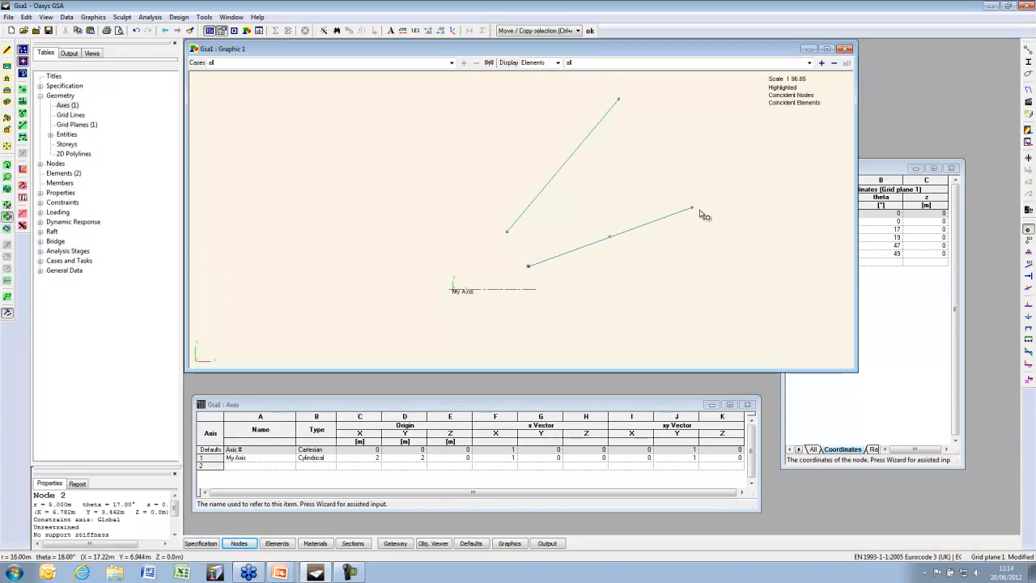
click(23, 199)
click(17, 97)
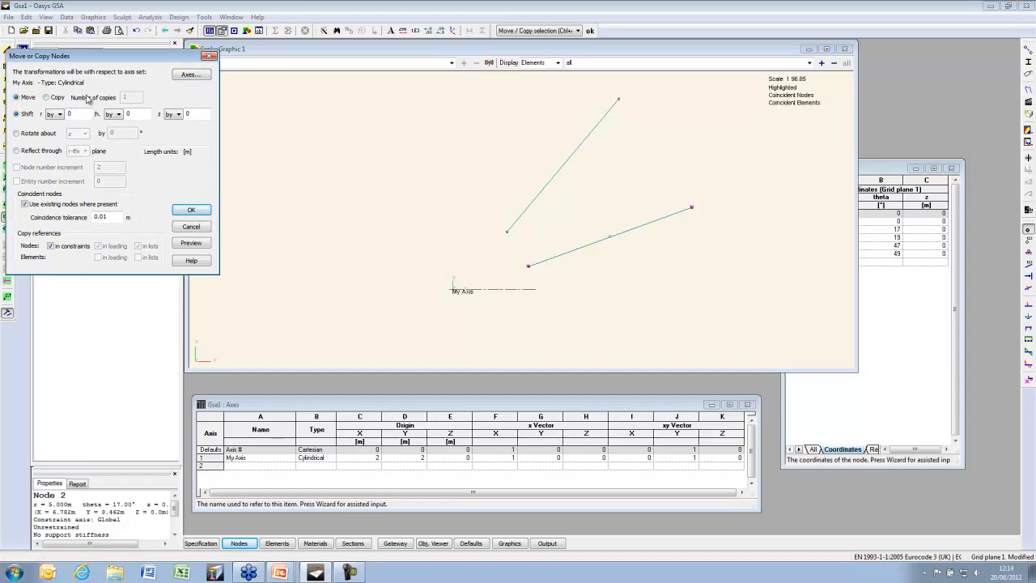
click(118, 115)
click(119, 116)
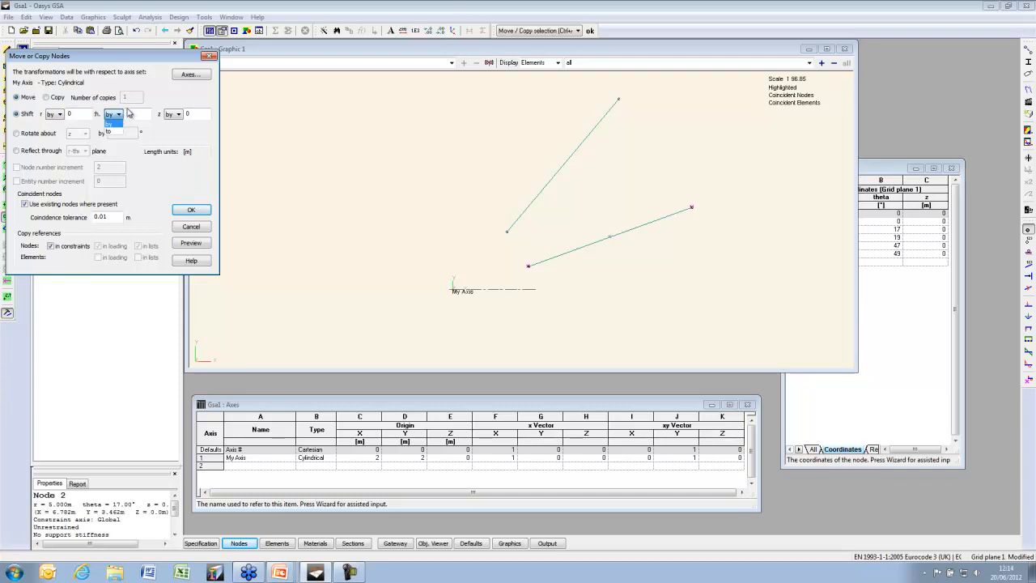
click(117, 132)
Move the nodes to theta 20° after previewing, then bring up the '1D elements' slide
double_click(127, 113)
text(0)
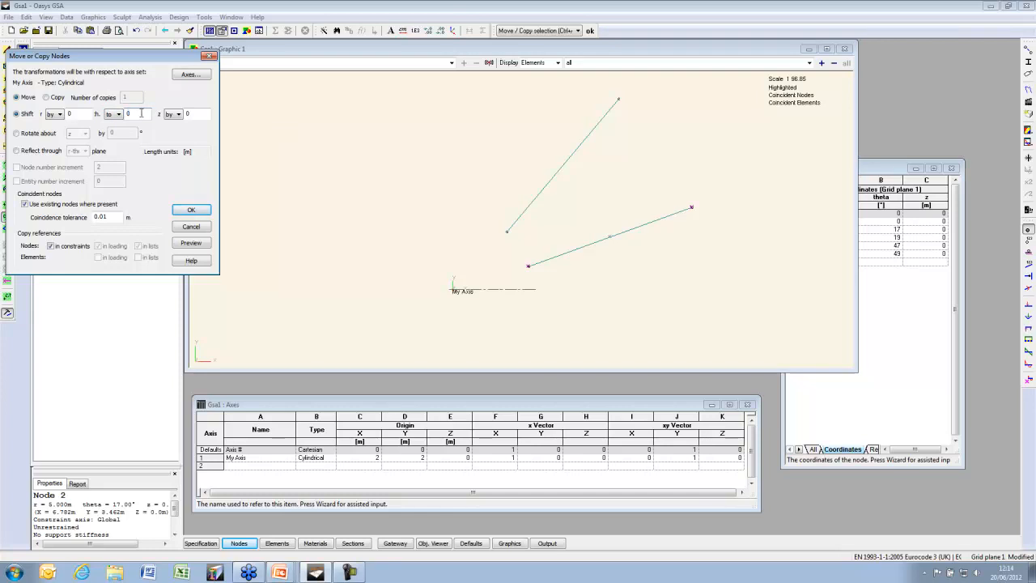
click(200, 245)
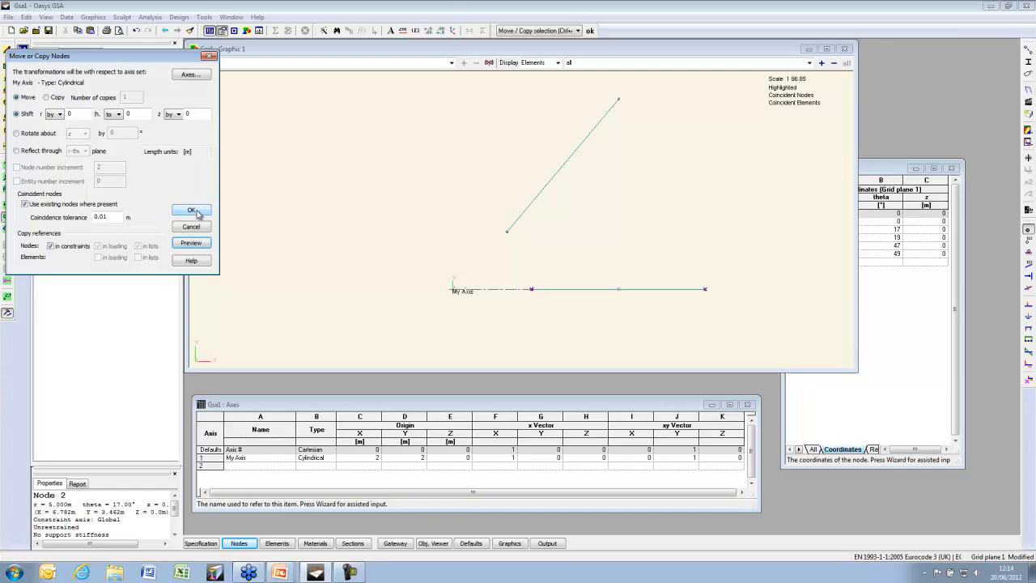
click(126, 113)
text(2)
click(191, 242)
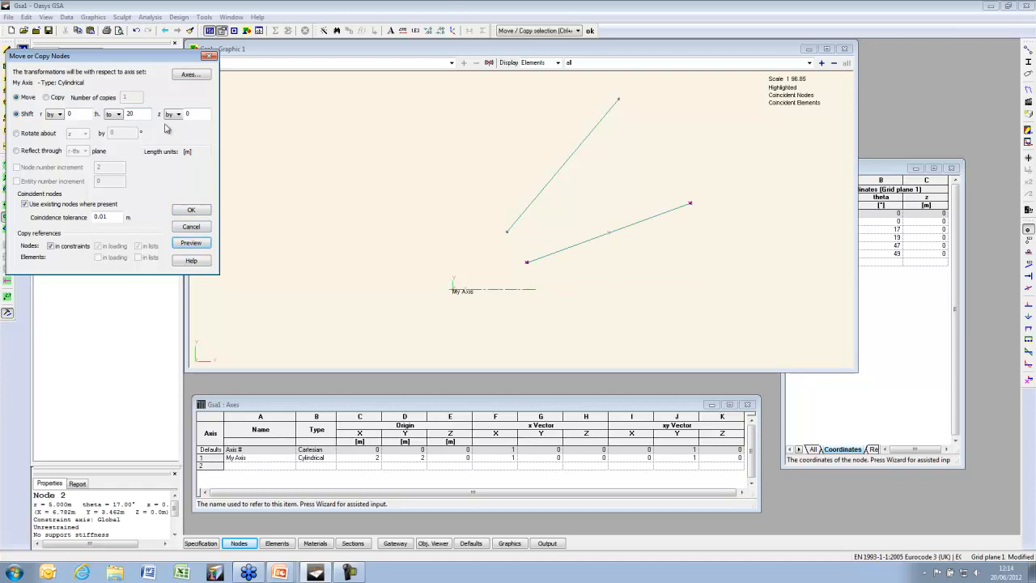
click(194, 211)
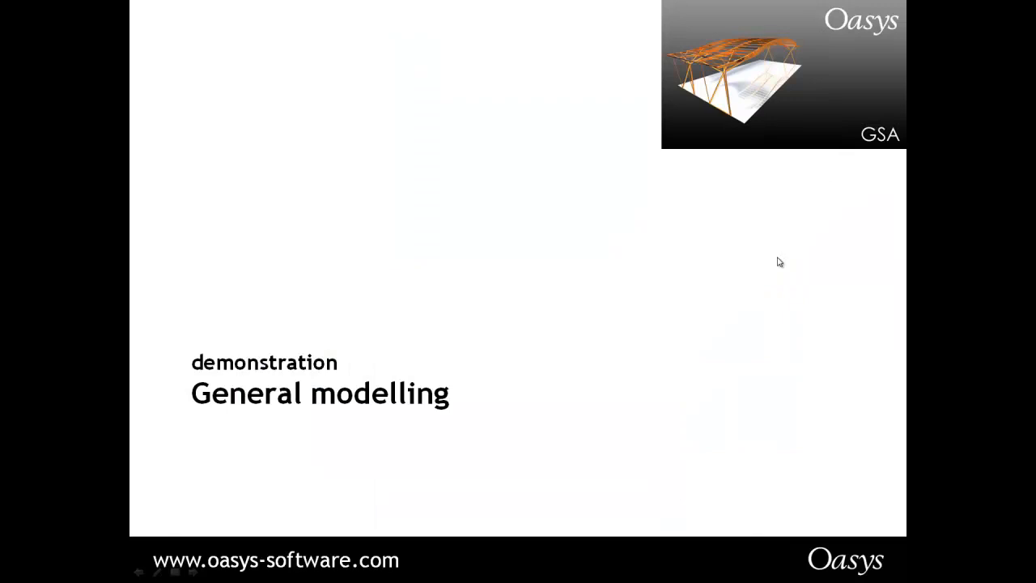
click(777, 257)
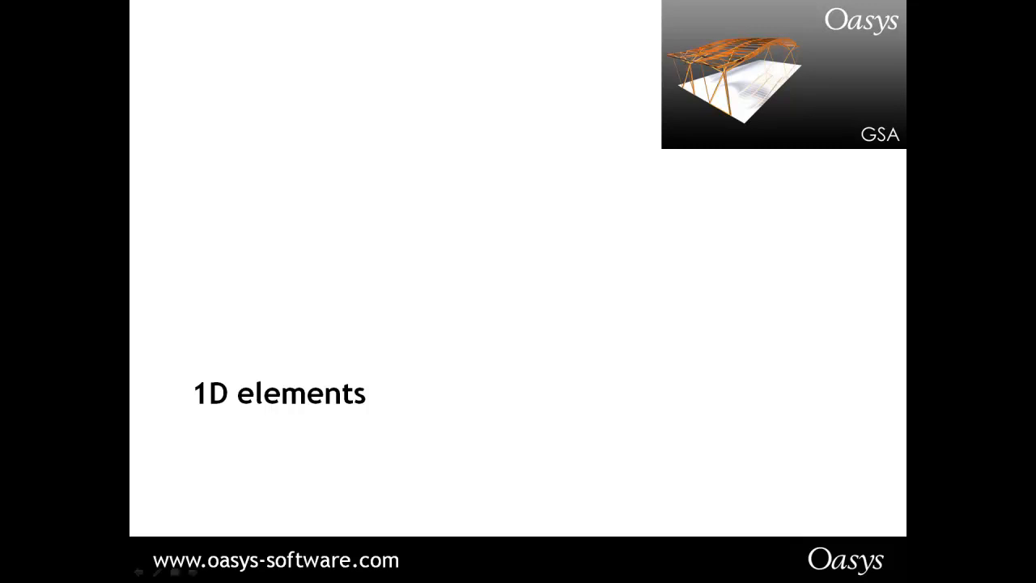
Advance to the 'Beam element axes: non-vertical' slide with the right arrow key
key(Right)
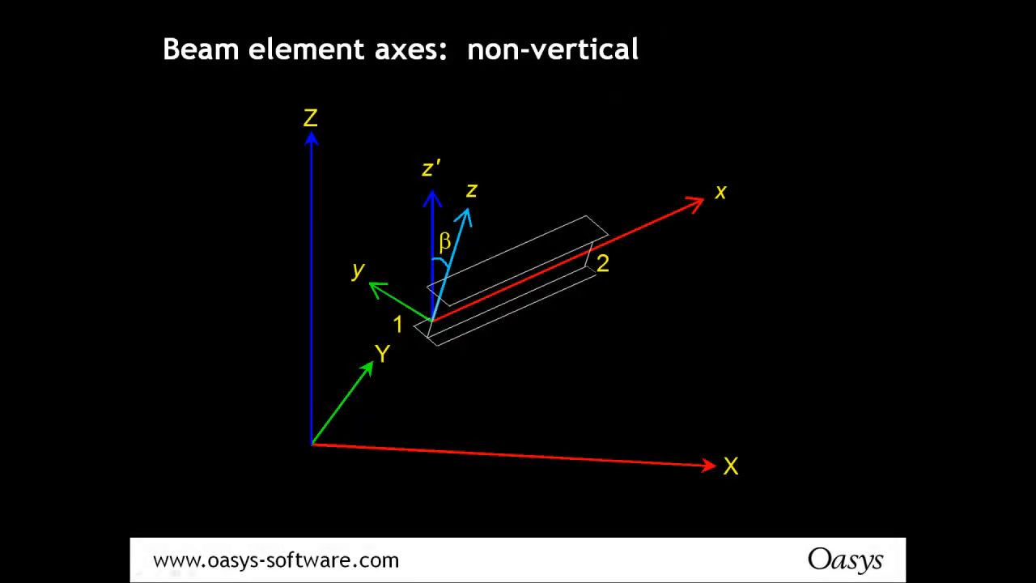
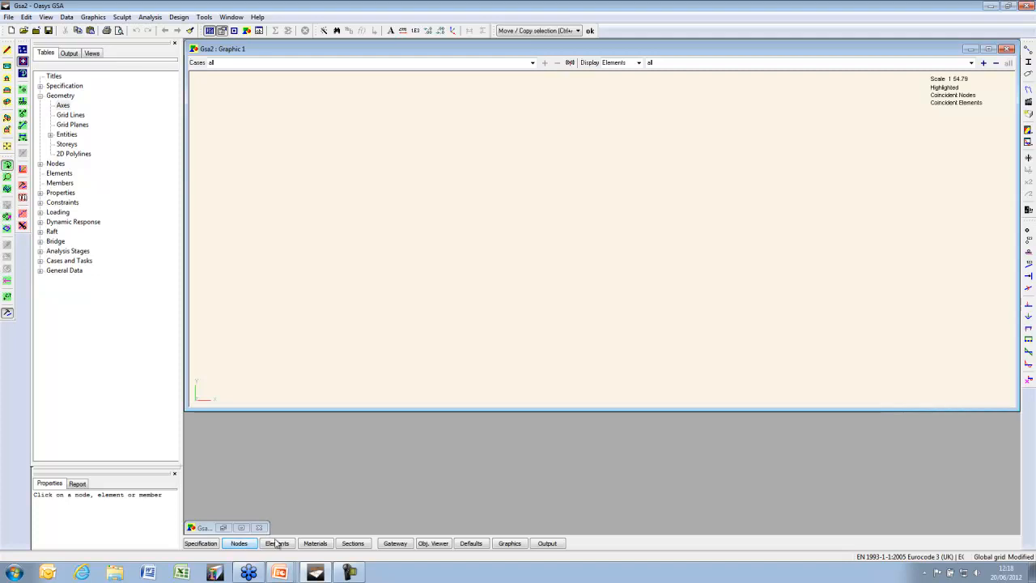
Shrink Graphic 1 and arrange the empty Nodes and Elements tables beside it
drag(1016, 412, 792, 407)
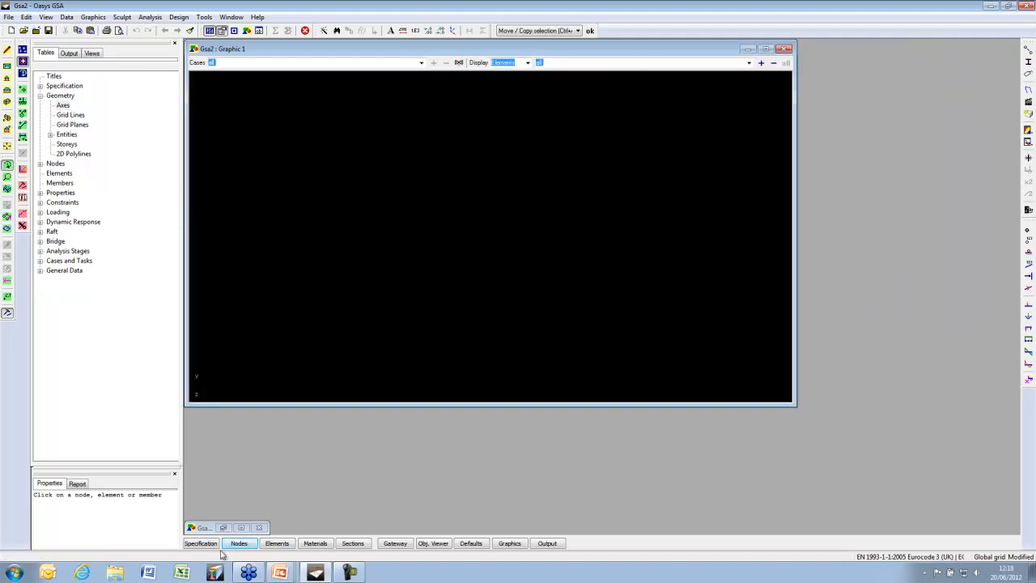
click(247, 547)
drag(293, 104, 878, 93)
click(277, 543)
drag(387, 114, 345, 405)
click(893, 91)
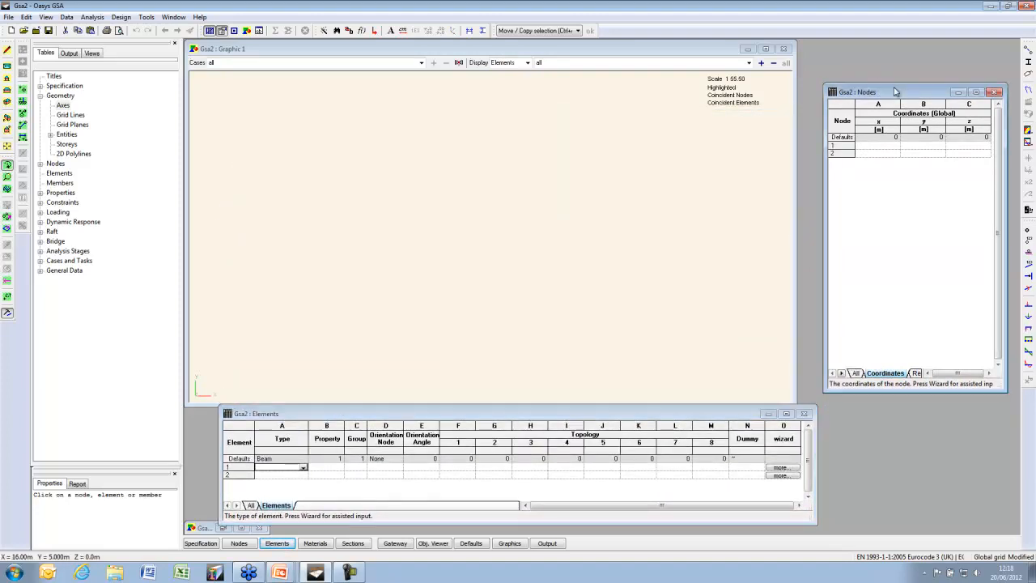
Widen the graphic view, then enter node 1 at (0, 0, 0) and node 2 at (1, 0, 0)
click(795, 403)
drag(793, 402, 820, 392)
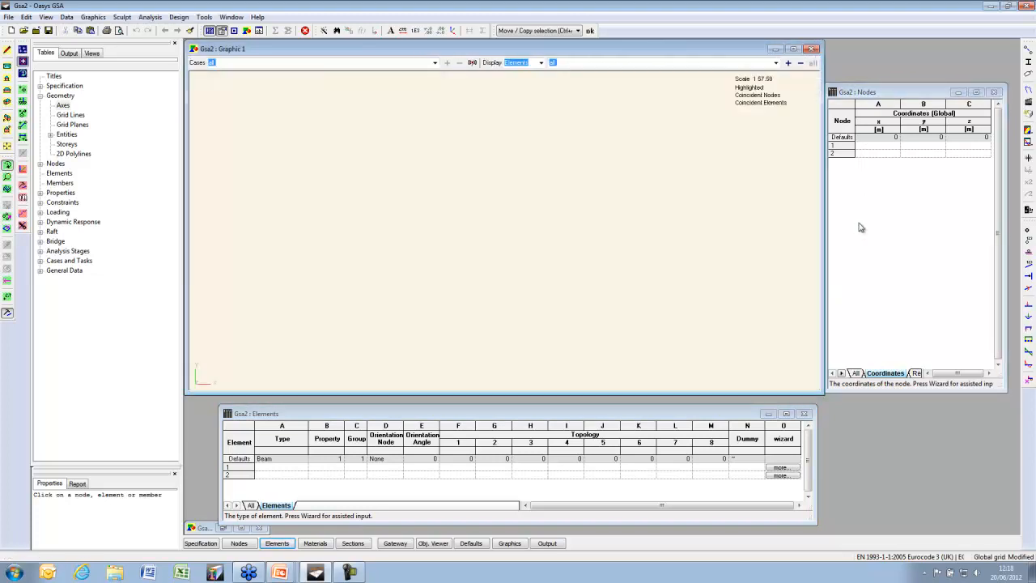
click(879, 152)
click(879, 147)
text(0)
key(Return)
text(0)
key(Return)
text(0)
key(Return)
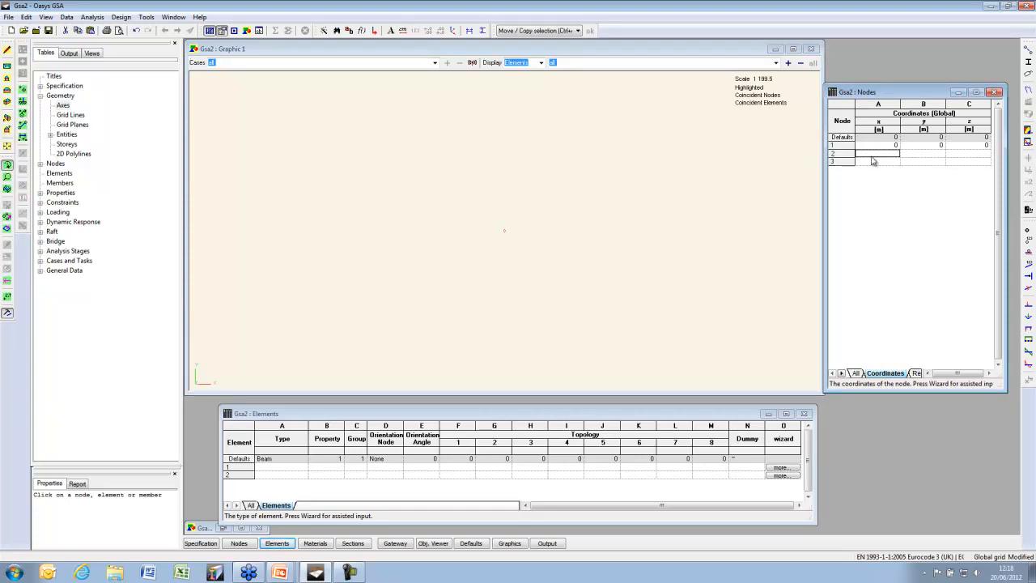
text(1)
key(Return)
text(0)
key(Return)
text(0)
key(Return)
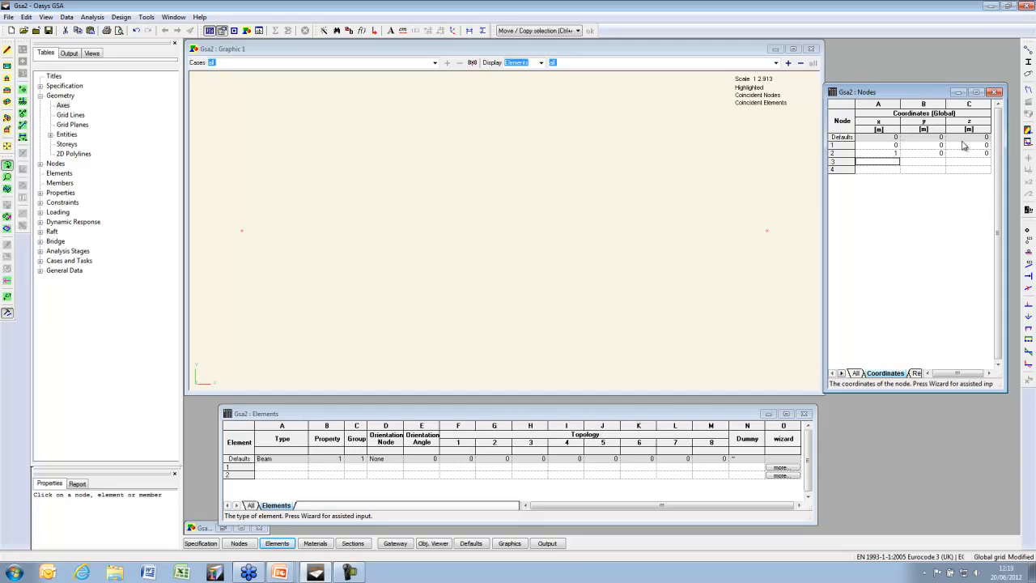
Turn on node and element number labels and make element 1 a Beam
click(1028, 240)
click(1028, 263)
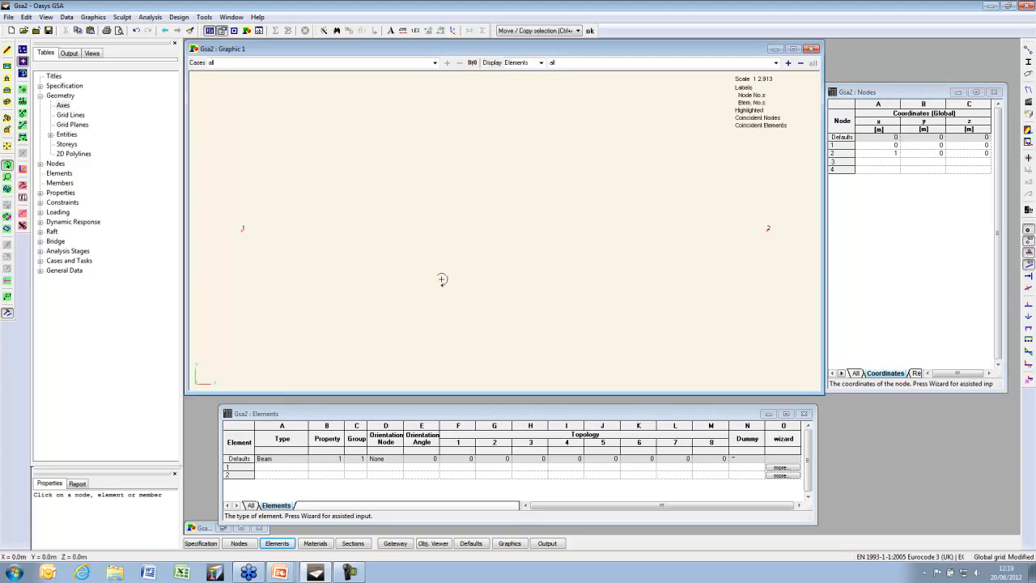
click(299, 469)
click(304, 467)
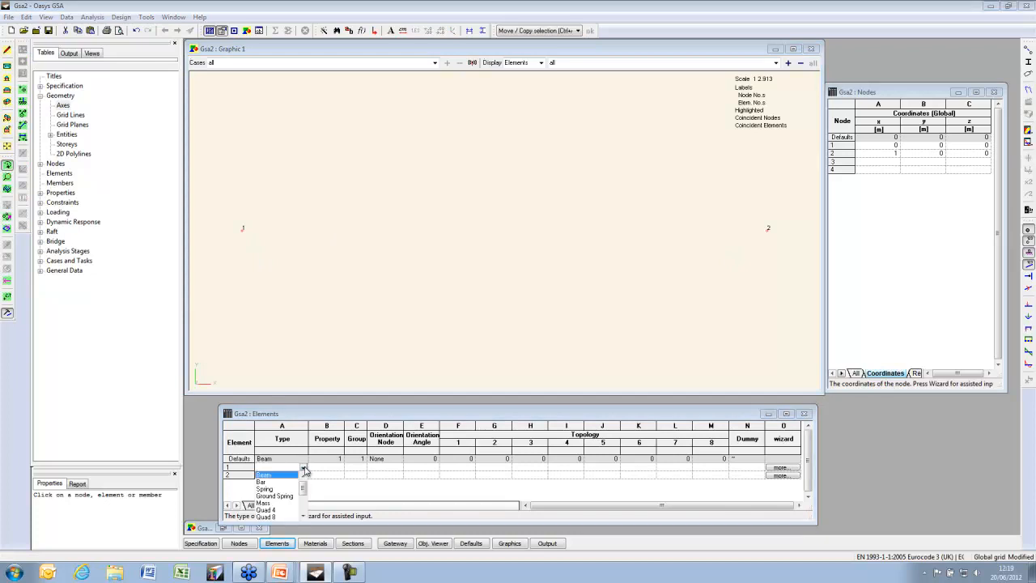
click(280, 477)
Give element 1 the default property and topology nodes 1 and 2
click(321, 470)
key(Return)
key(Return)
key(Return)
key(Return)
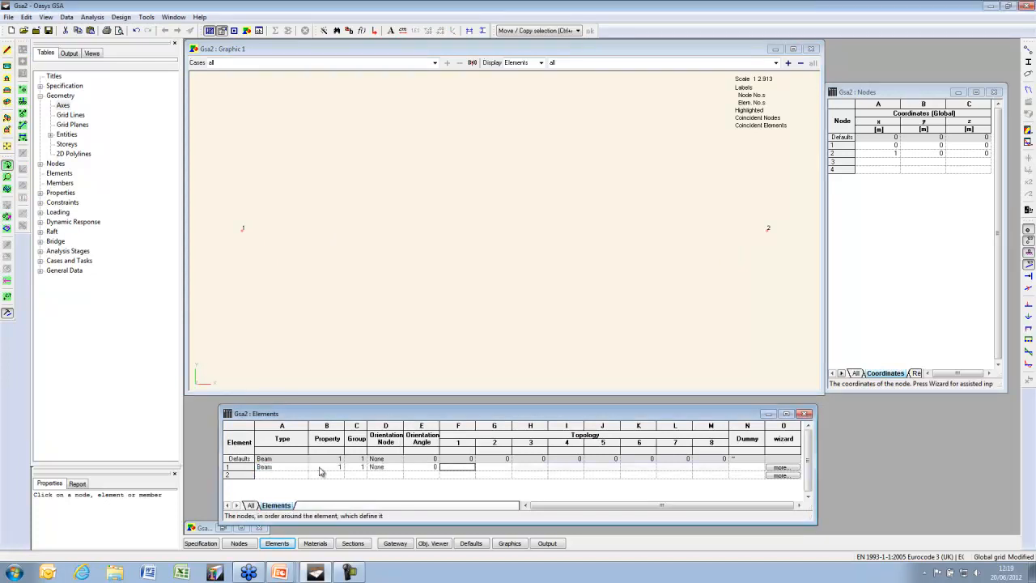
text(1)
key(Return)
text(2)
key(Return)
key(Return)
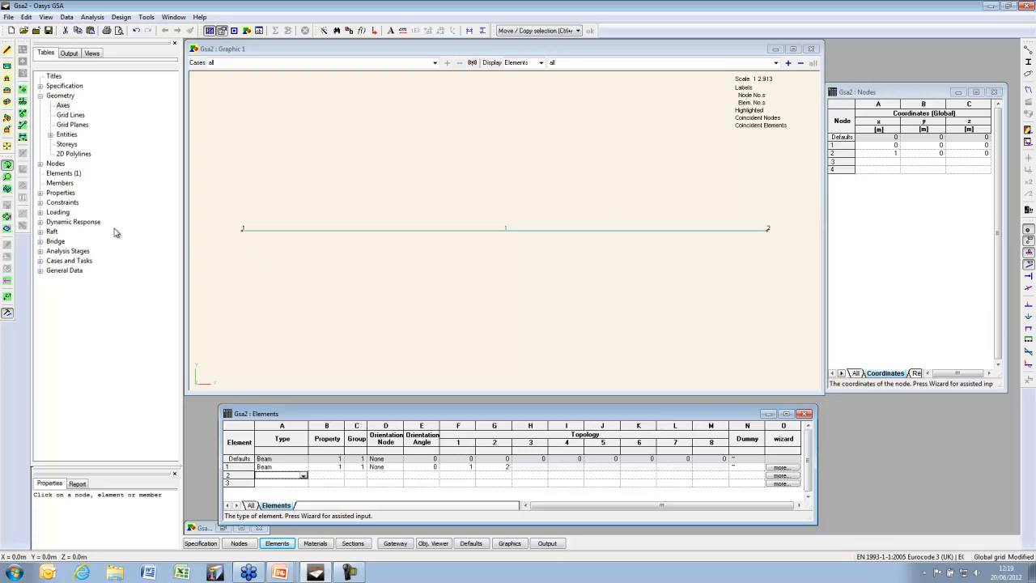
click(303, 143)
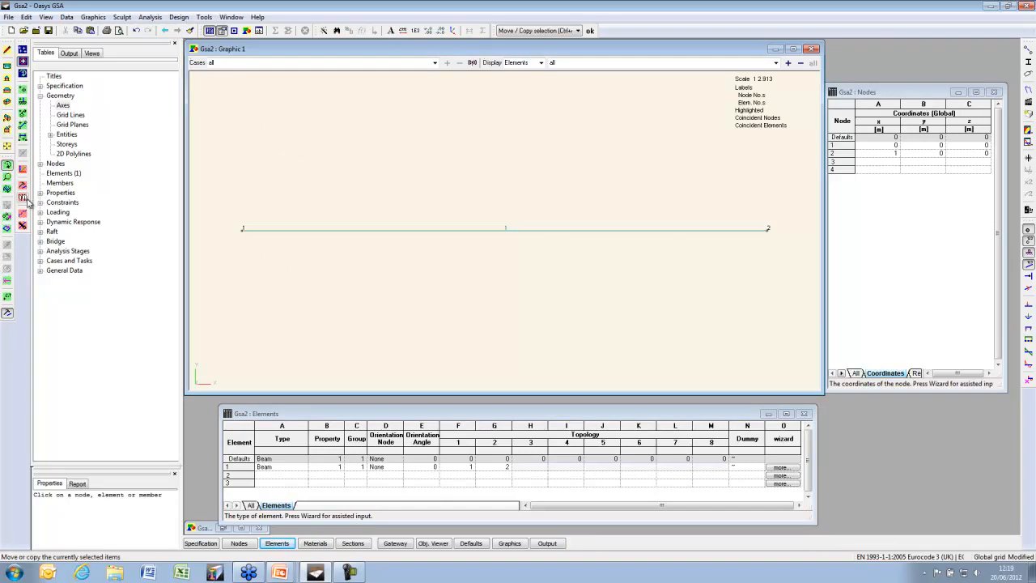
Copy beam element 1 with a 1 m y shift, creating element 2 between nodes 3 and 4
drag(368, 152, 409, 267)
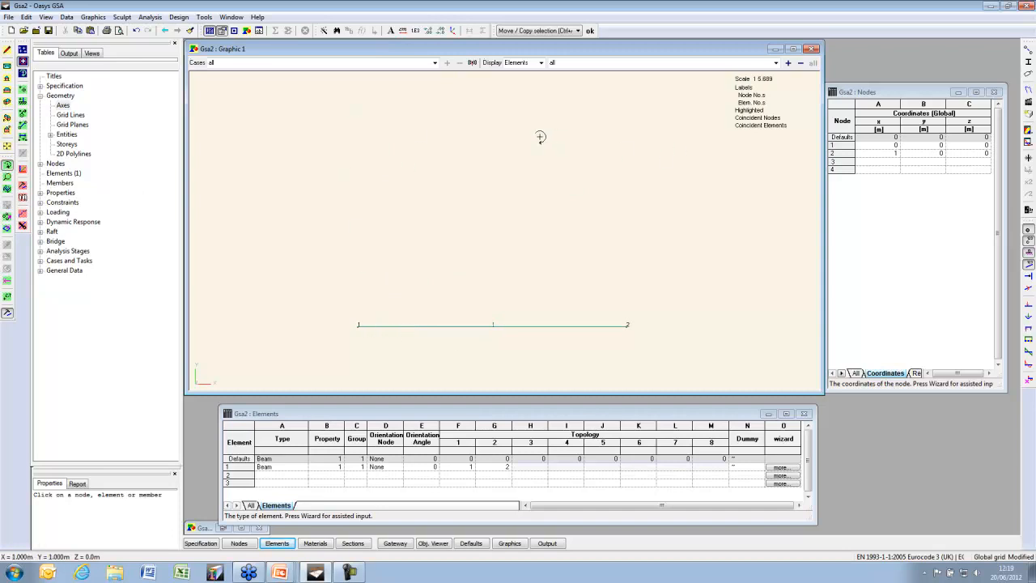
click(7, 227)
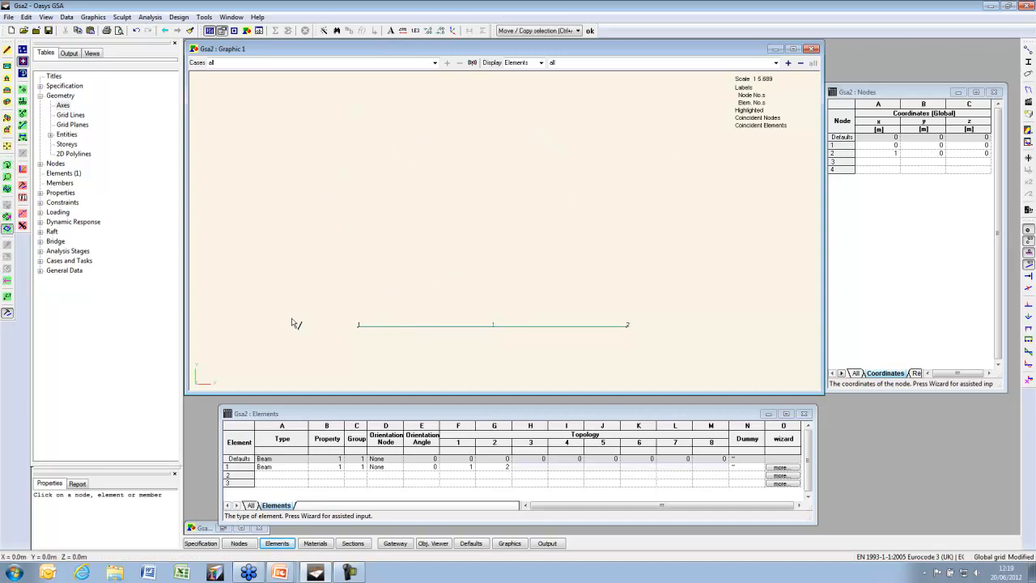
click(450, 325)
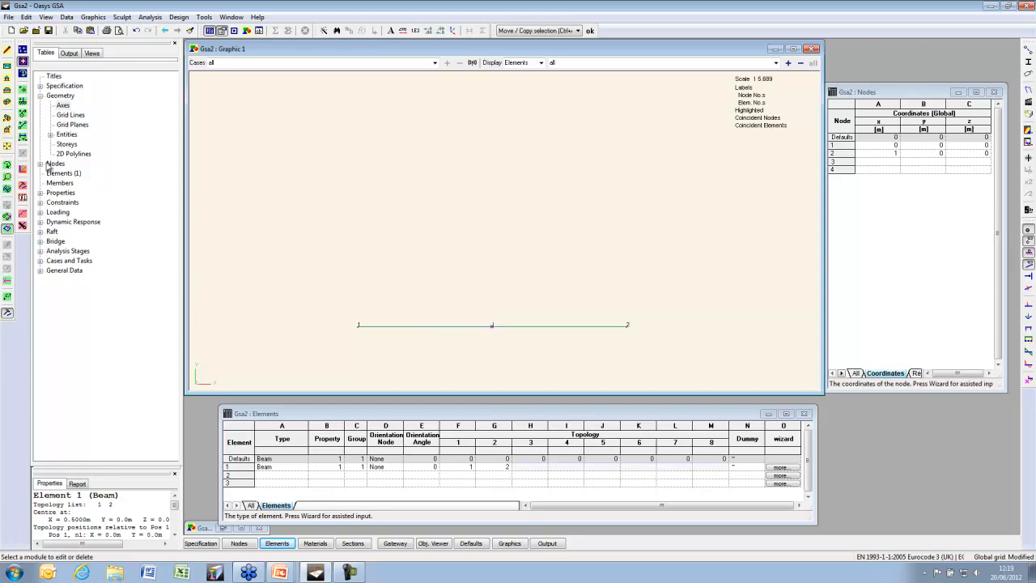
click(24, 198)
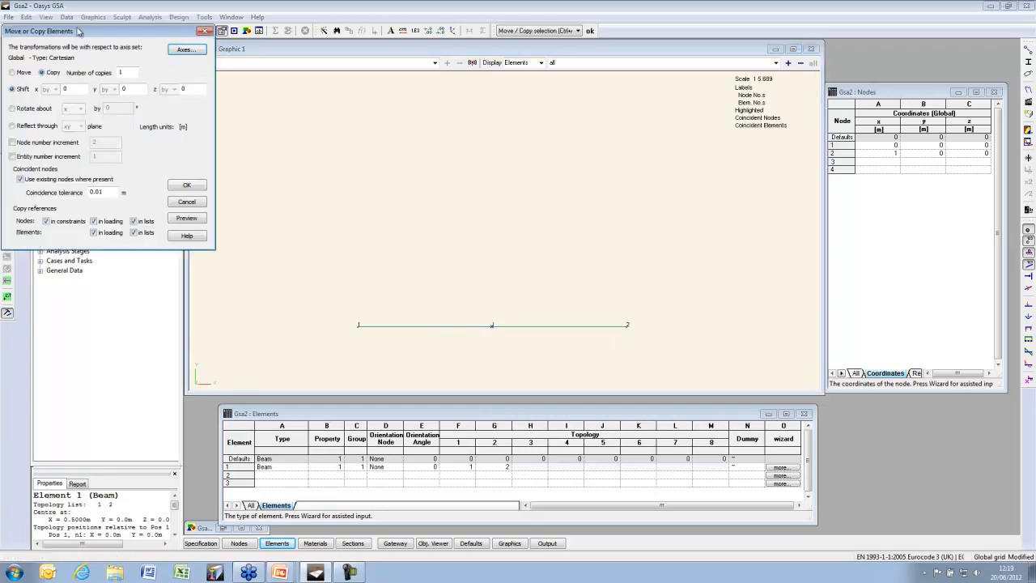
drag(78, 31, 132, 42)
click(95, 84)
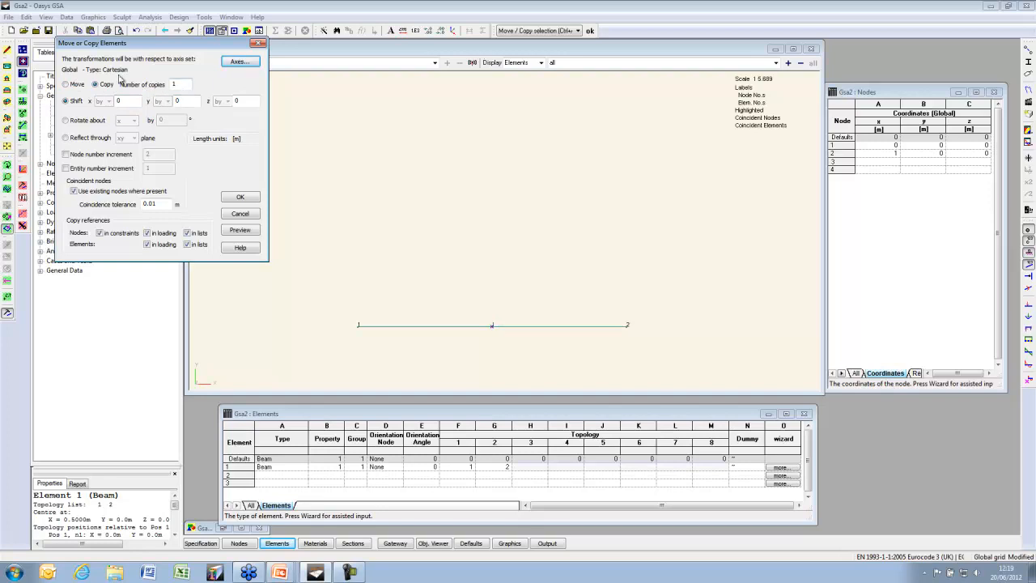
double_click(187, 100)
click(240, 231)
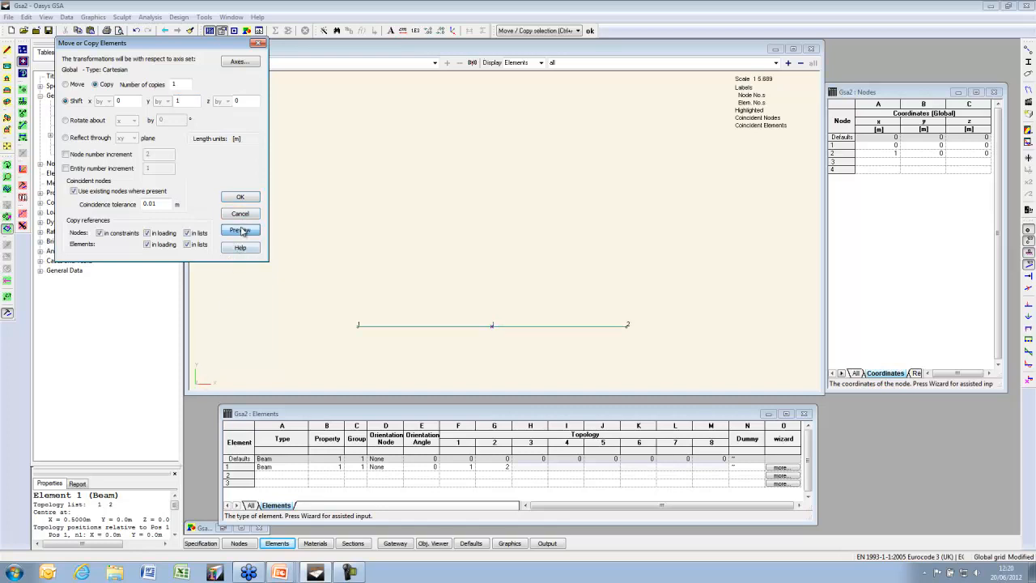
click(243, 233)
click(238, 200)
click(8, 146)
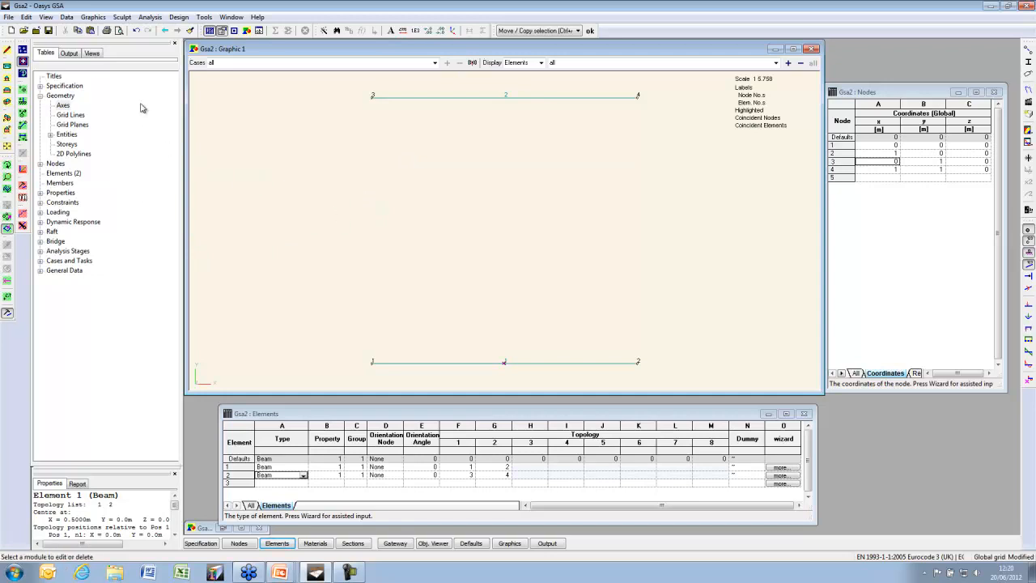
Sketch a beam from node 2 to node 4 and one from node 1 to the top edge's midpoint
click(23, 126)
click(641, 364)
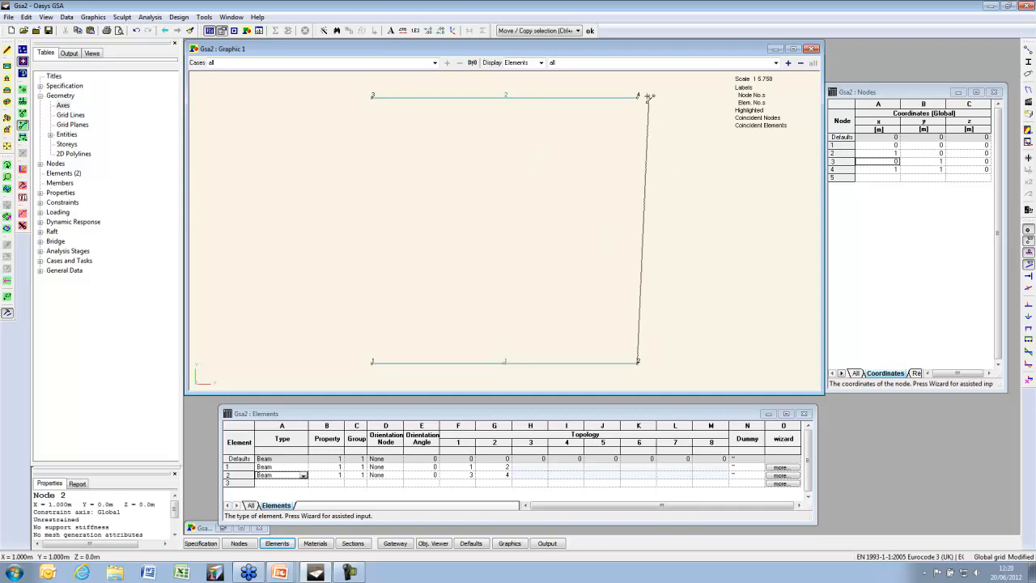
click(638, 95)
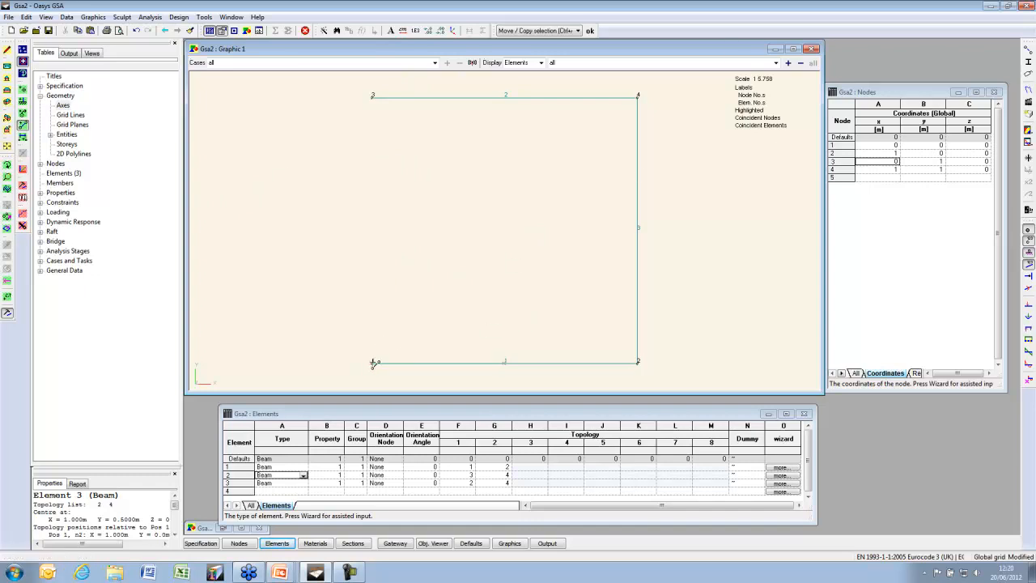
click(373, 362)
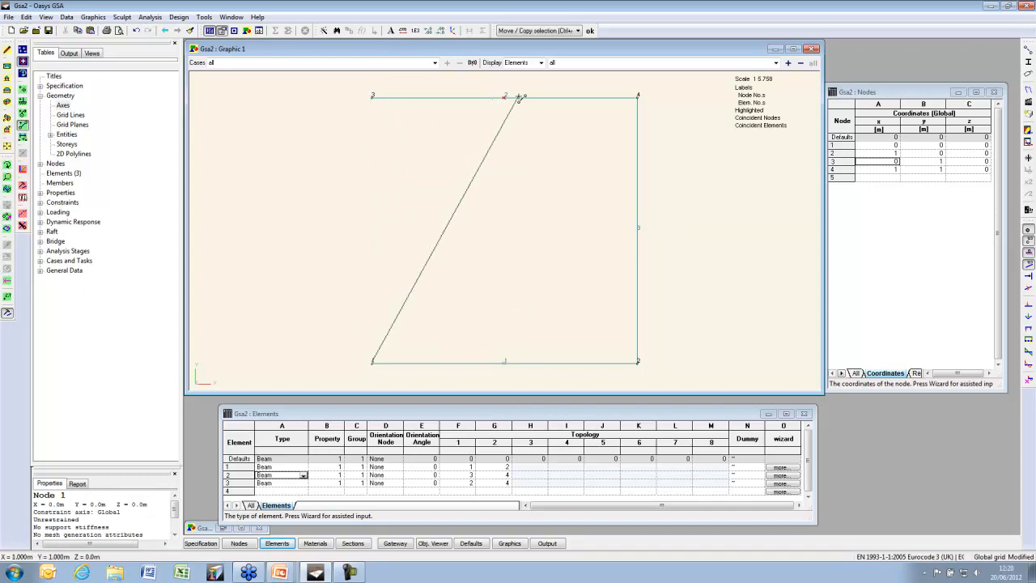
right_click(530, 136)
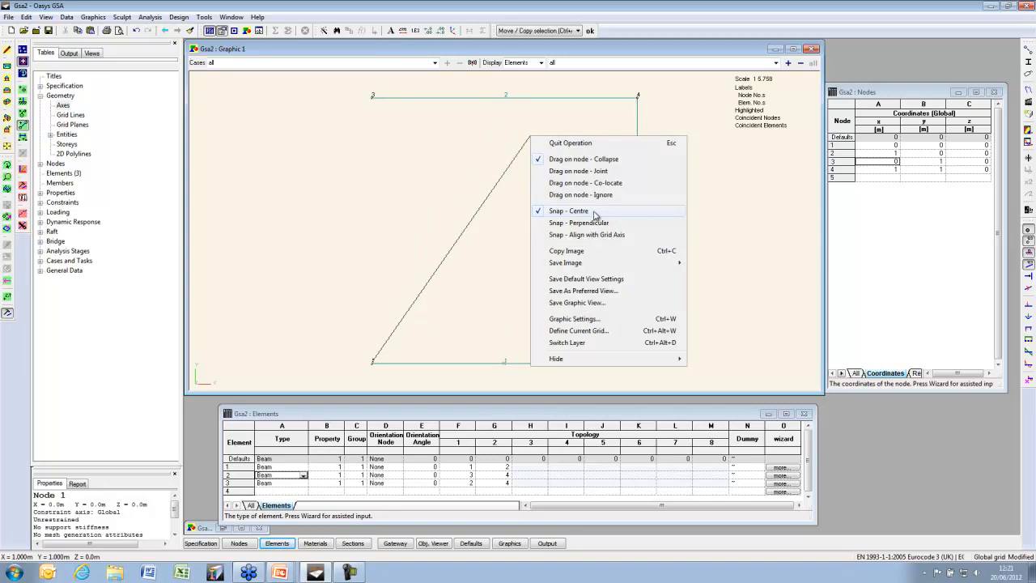
click(502, 100)
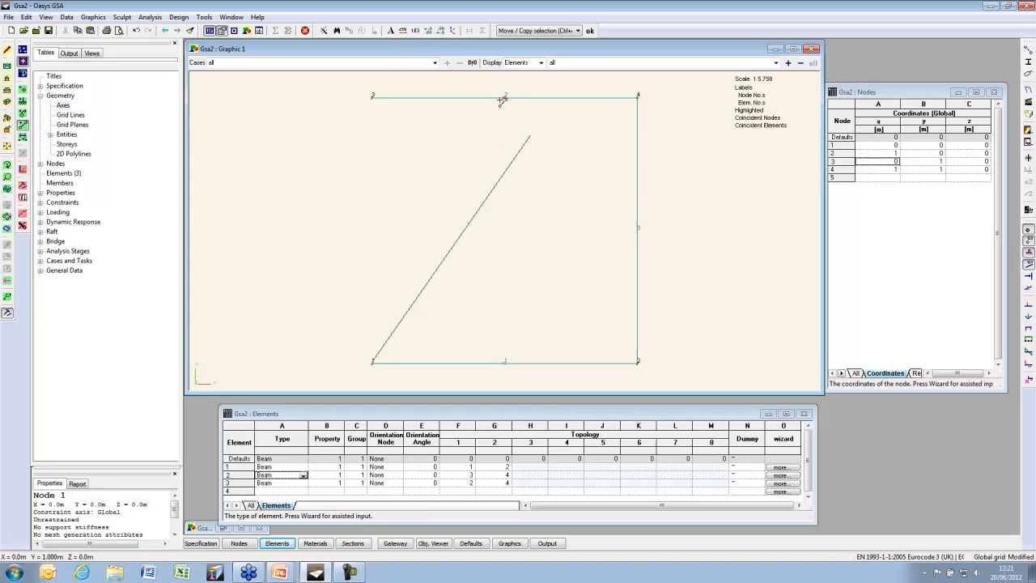
click(502, 100)
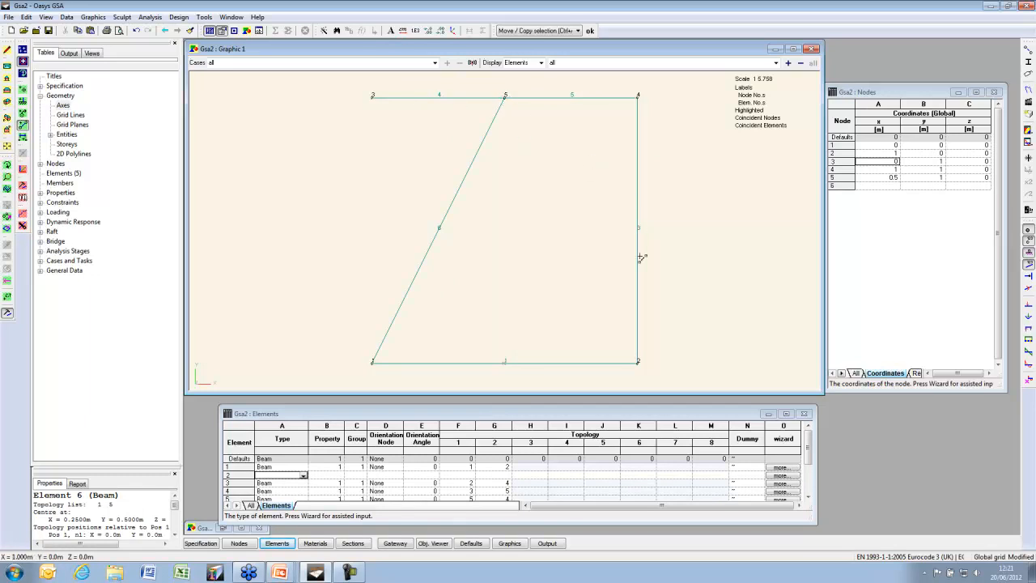
Sketch a brace from node 2 perpendicular onto the diagonal using Snap - Perpendicular
click(639, 360)
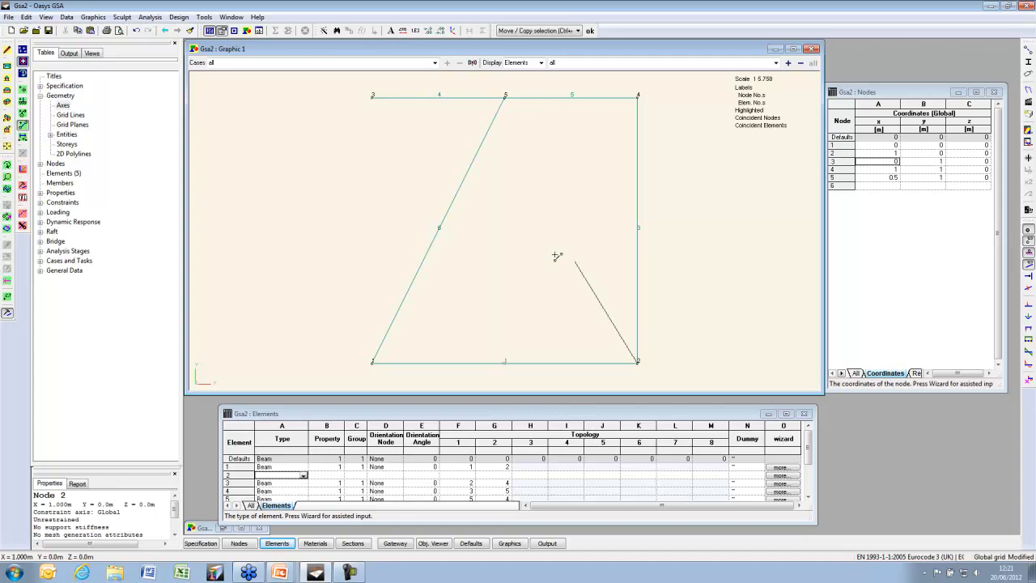
right_click(474, 237)
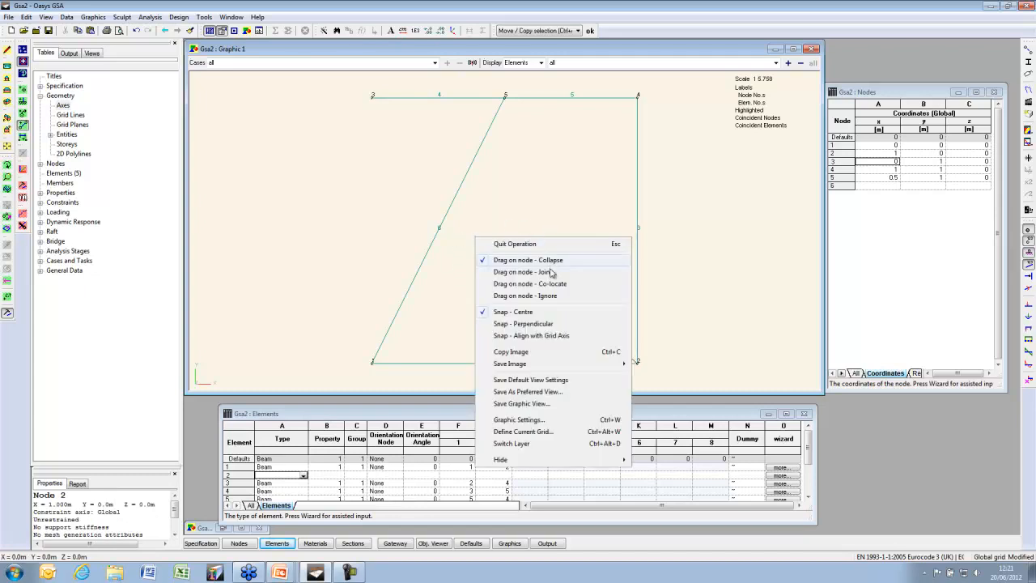
click(534, 324)
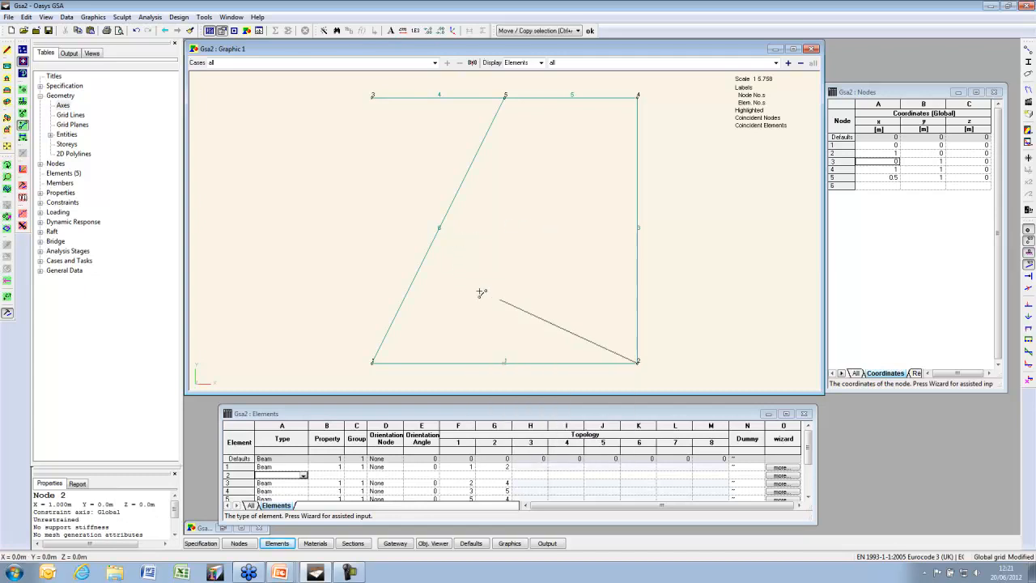
click(439, 232)
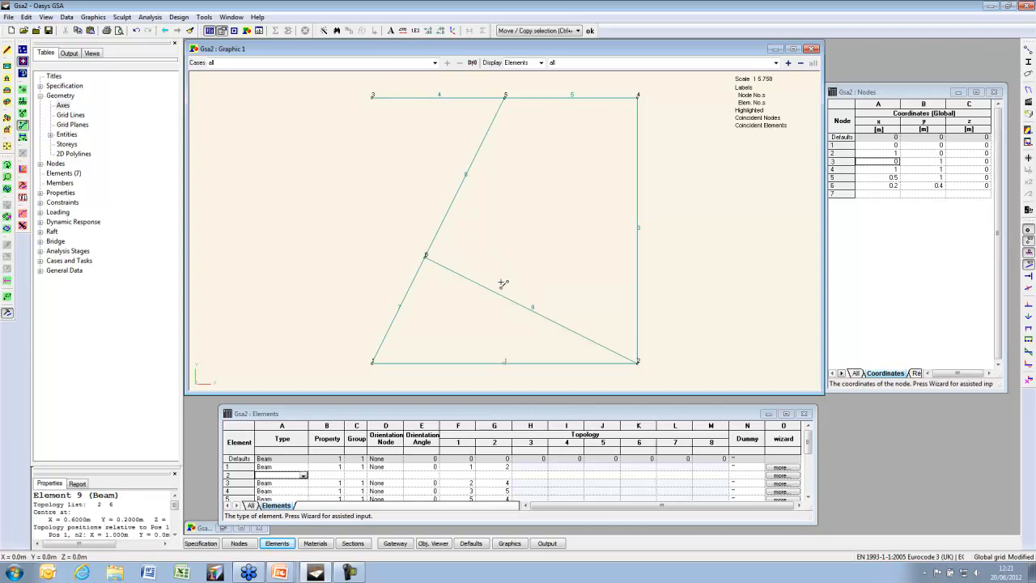
Set snapping back to grid axes and box-select every node of the frame
right_click(505, 250)
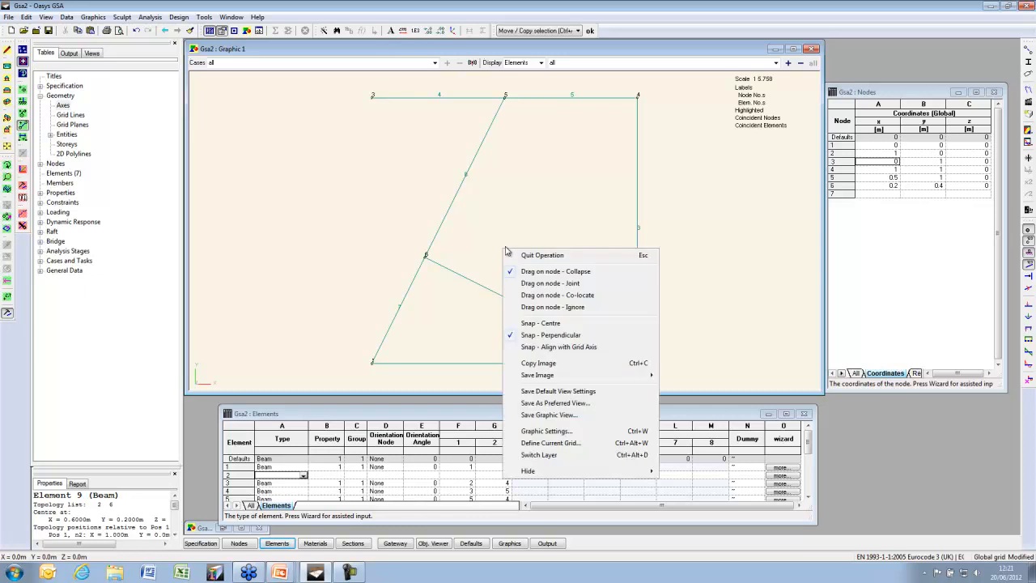
click(560, 346)
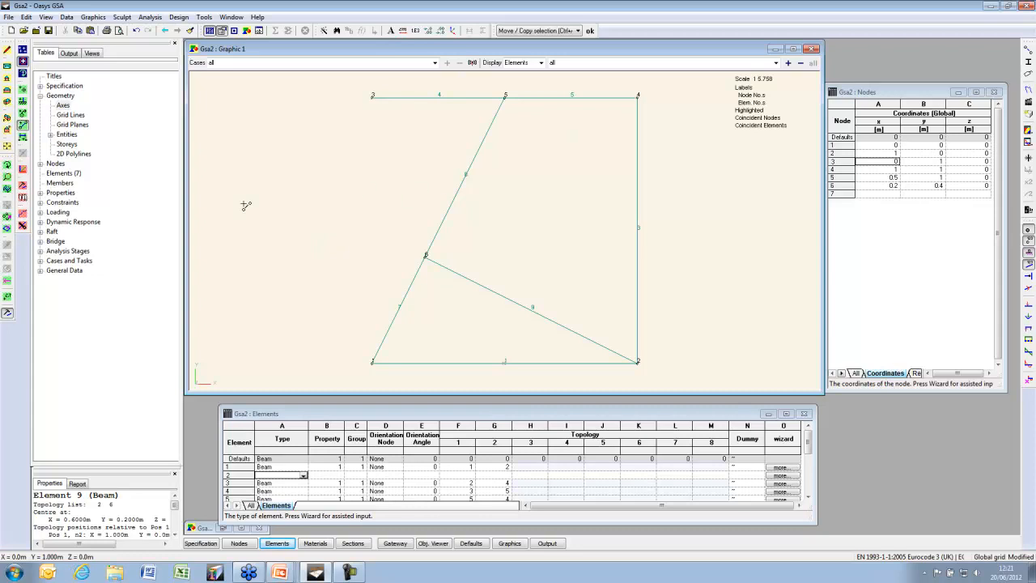
click(9, 216)
drag(349, 363, 644, 96)
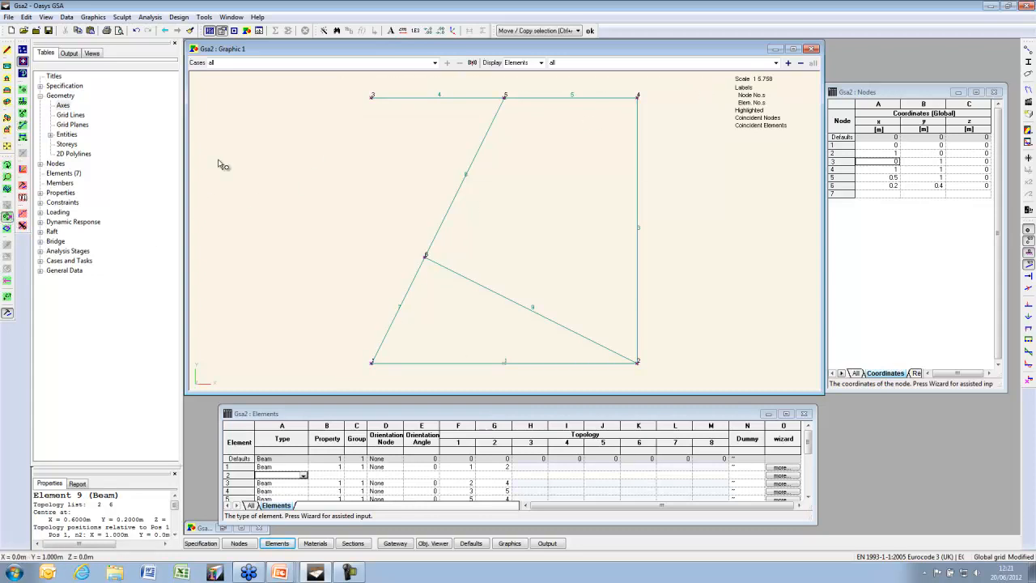
Rotate all nodes 10° about the origin with a Global cylindrical theta shift
click(22, 199)
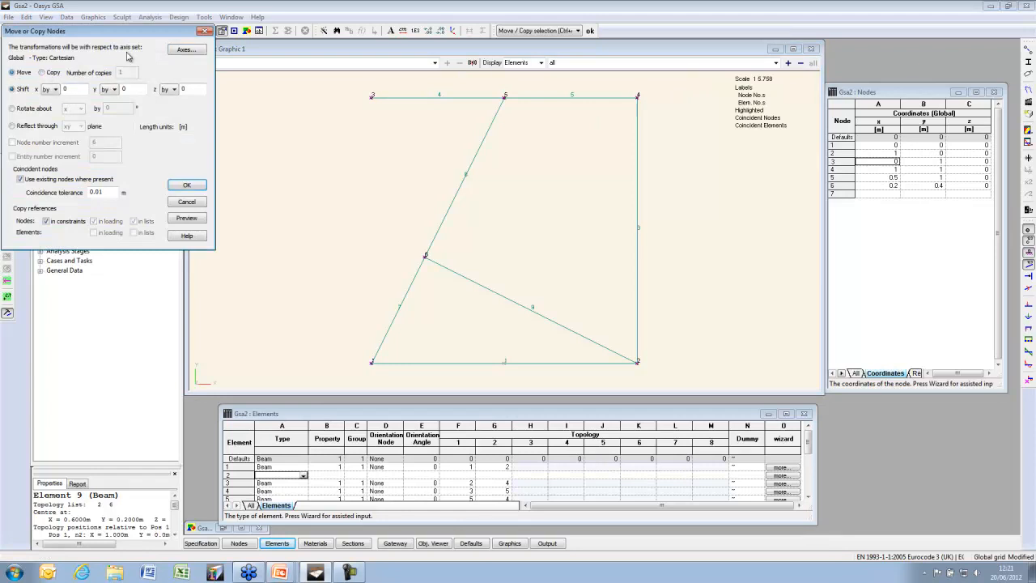
click(186, 49)
click(72, 142)
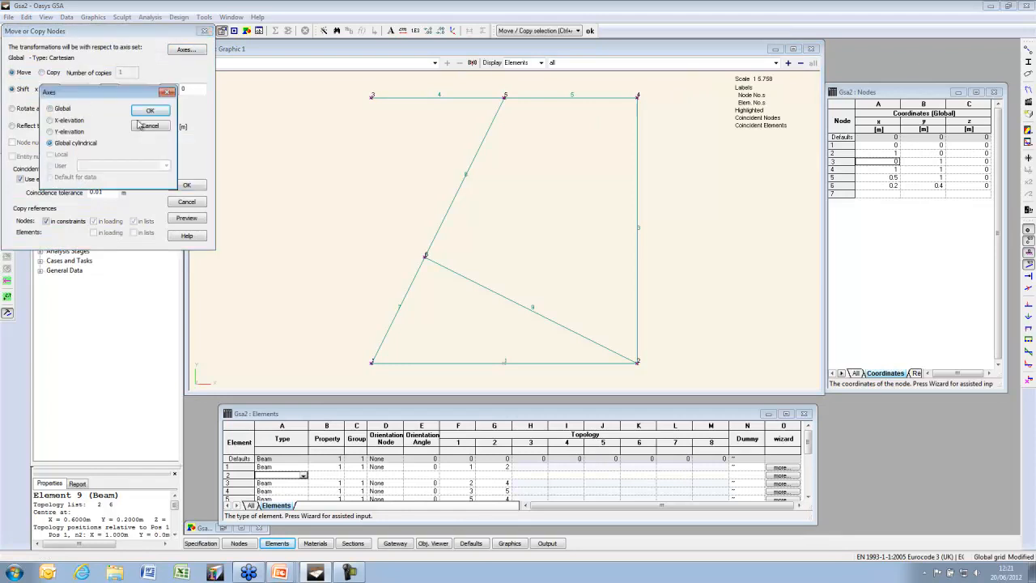
click(150, 110)
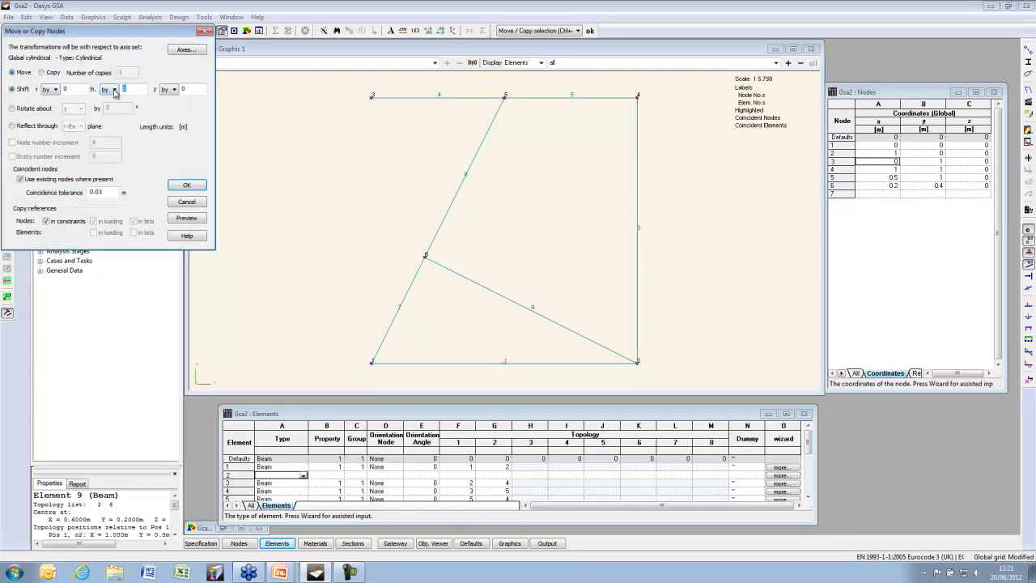
click(188, 220)
click(202, 187)
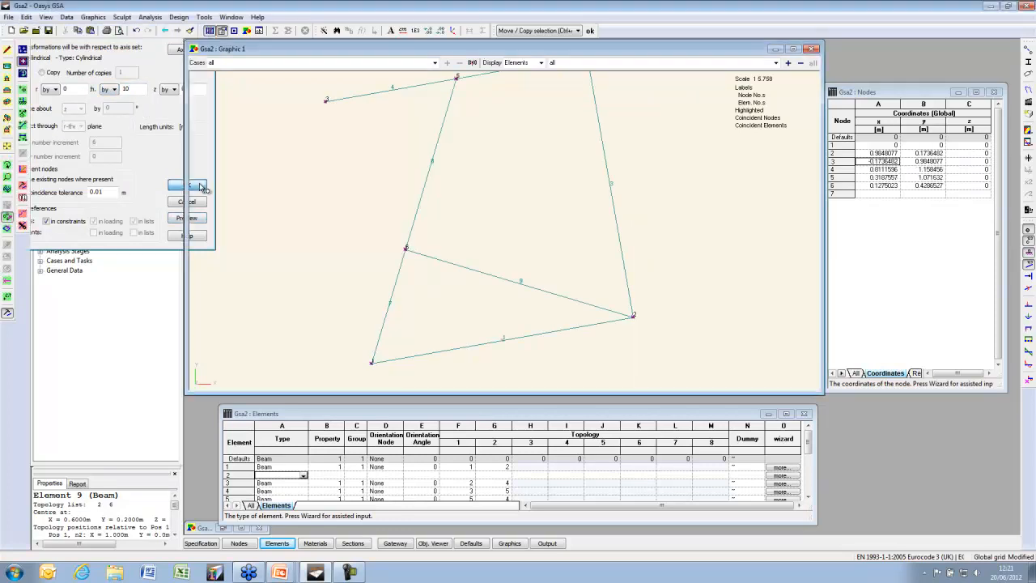
click(9, 146)
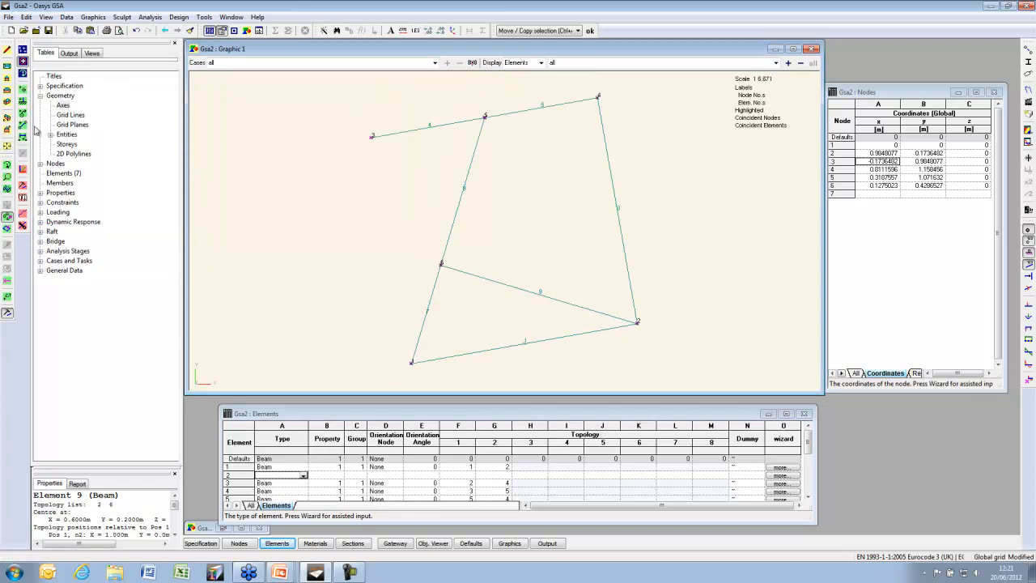
Sketch beams from node 6 to the right-hand member and up to the top member, creating nodes 7 and 8
click(443, 264)
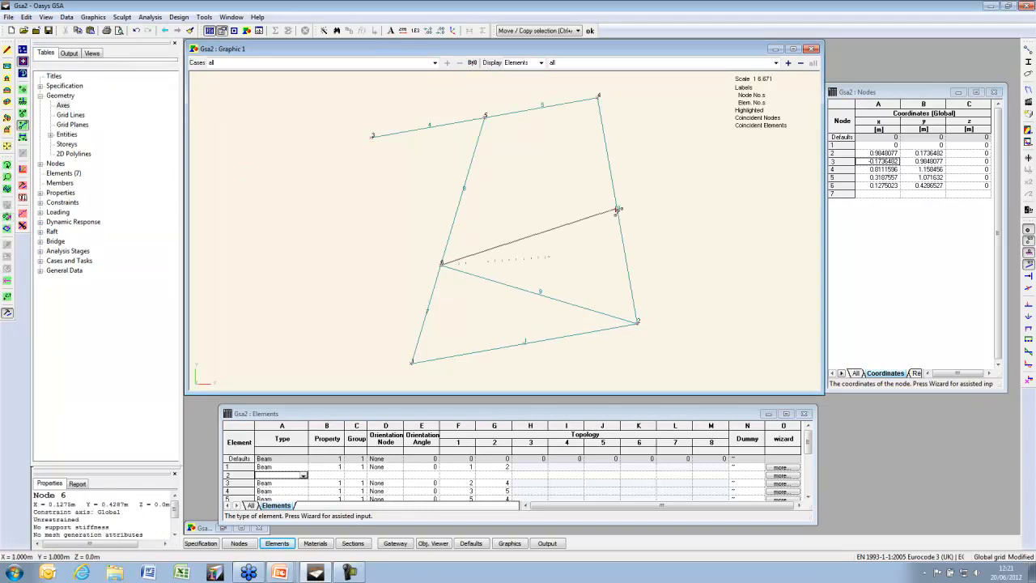
right_click(532, 240)
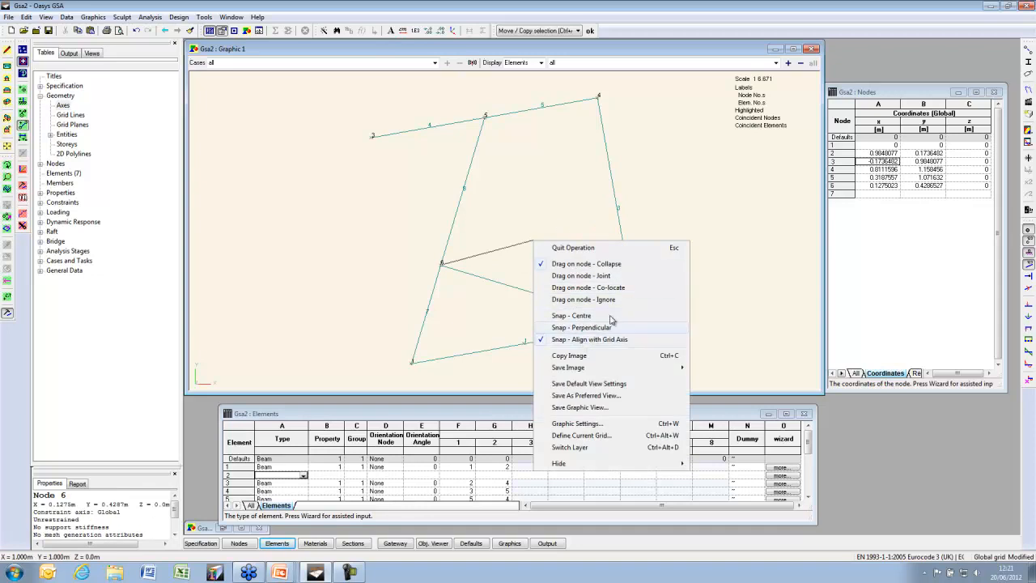
click(600, 177)
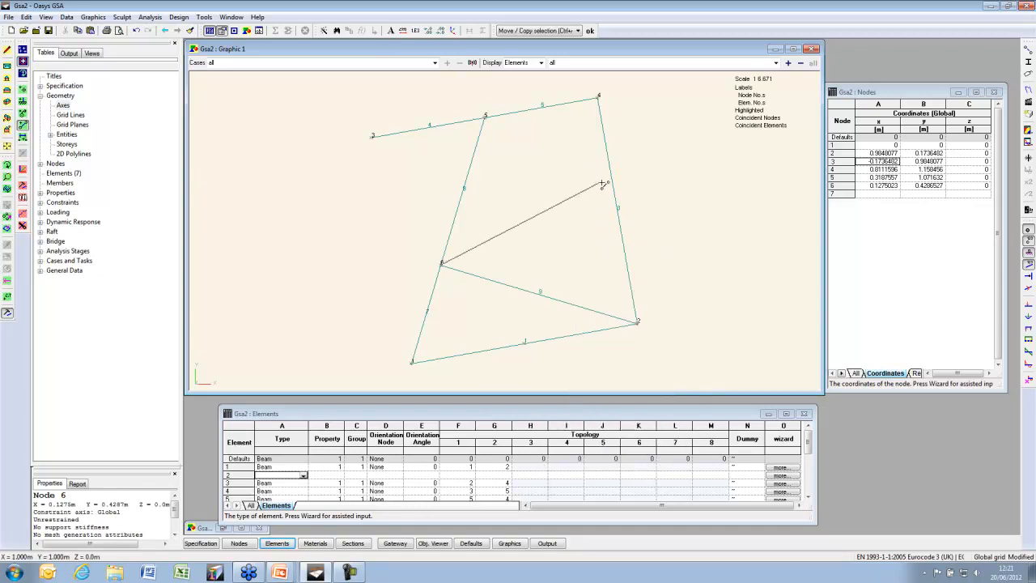
click(615, 188)
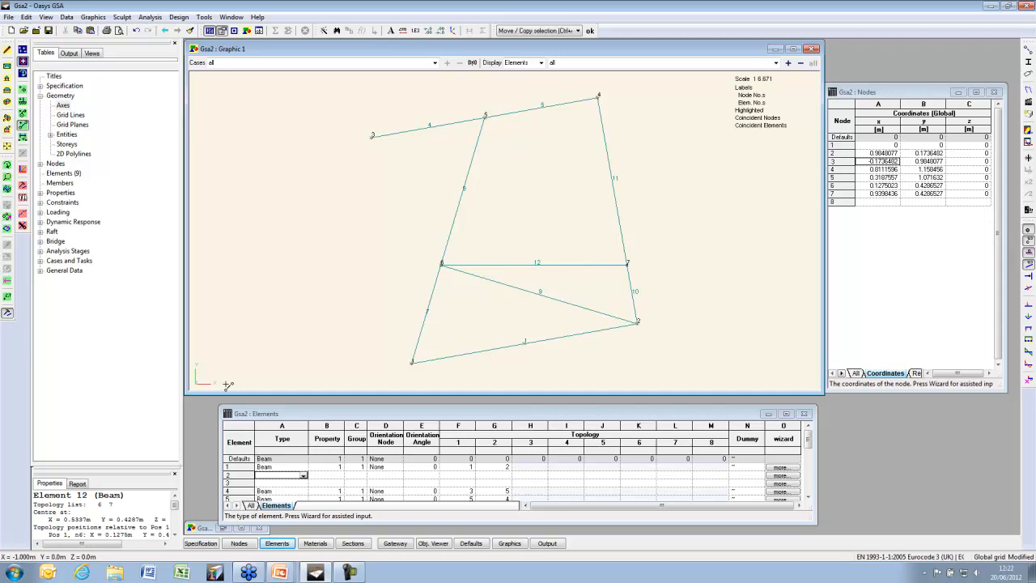
drag(441, 264, 454, 123)
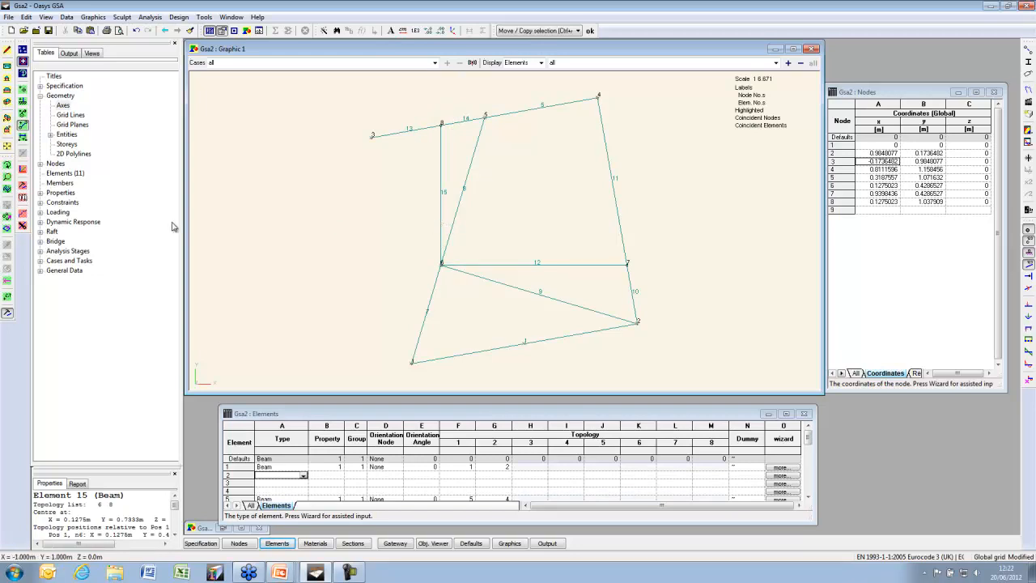
Box-select all the frame's nodes for a Move/Copy Nodes operation
click(7, 217)
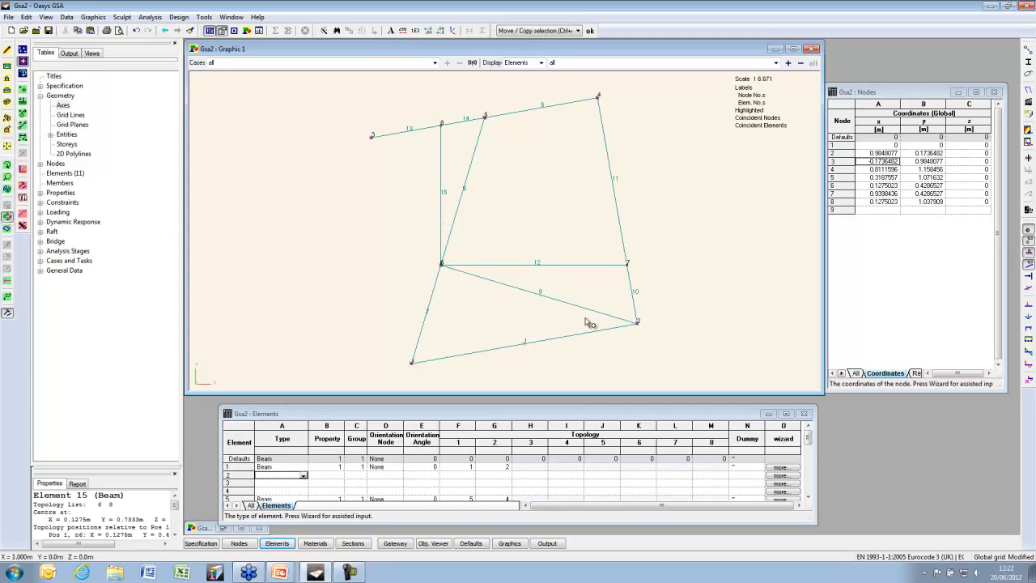
drag(373, 374, 706, 115)
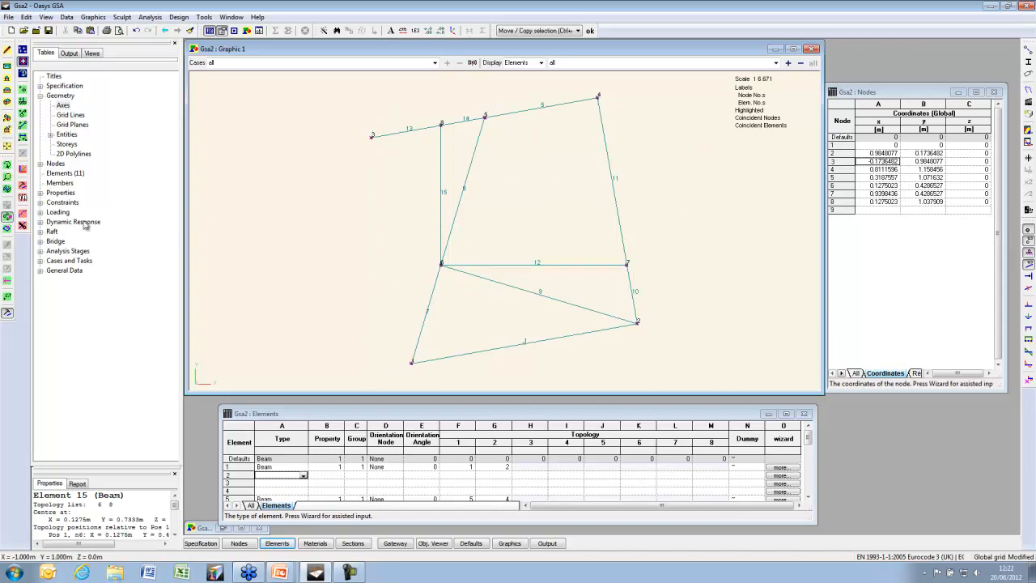
click(24, 198)
Move all nodes by theta -10° in Global cylindrical axes to square the frame
click(13, 73)
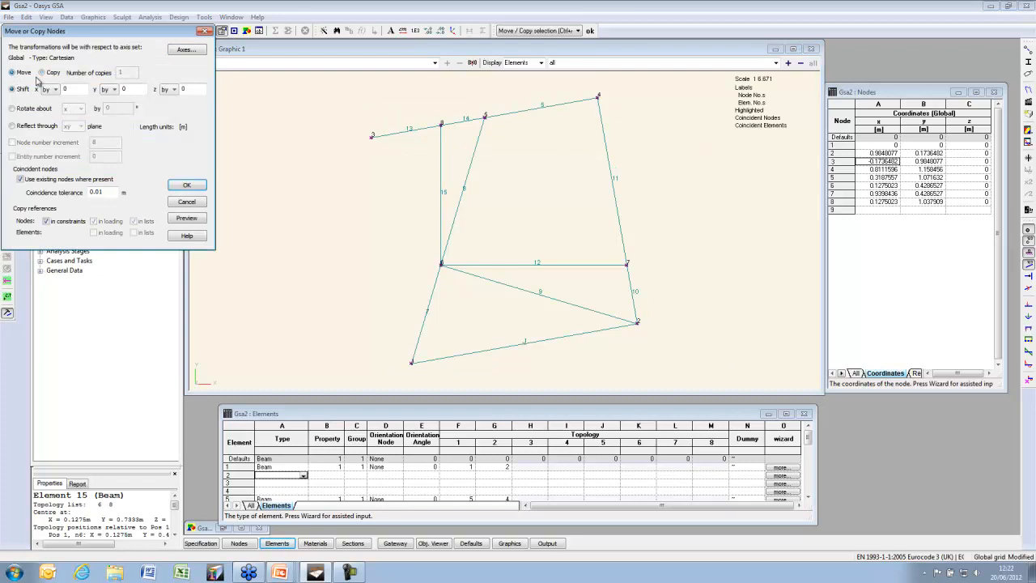
click(186, 50)
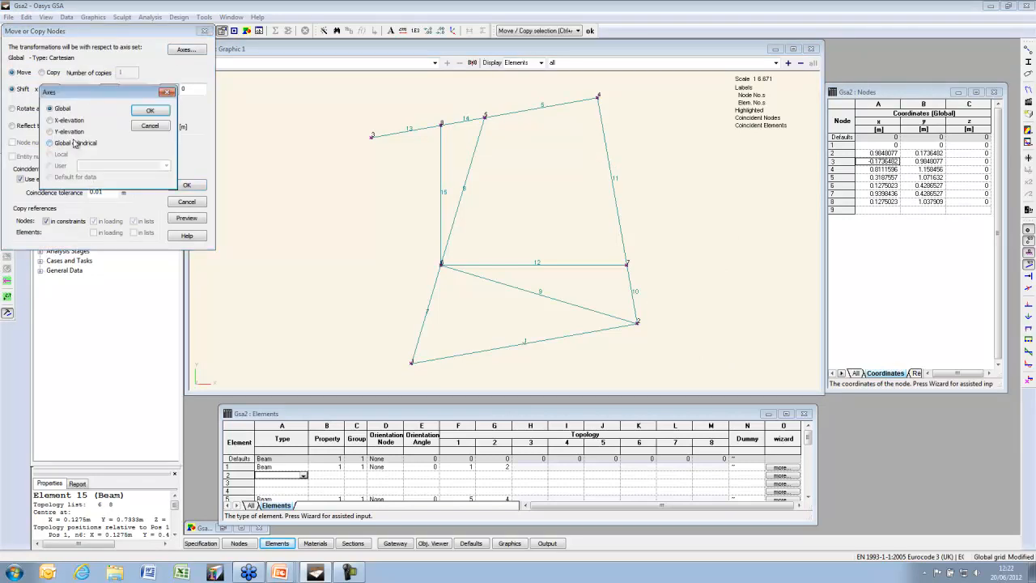
click(75, 142)
click(152, 112)
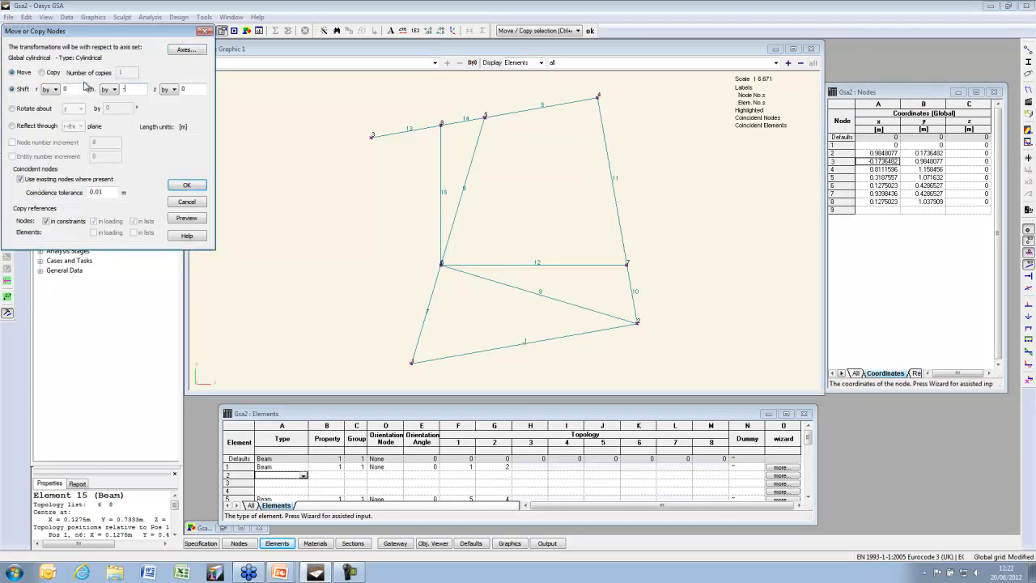
text(-10)
click(186, 217)
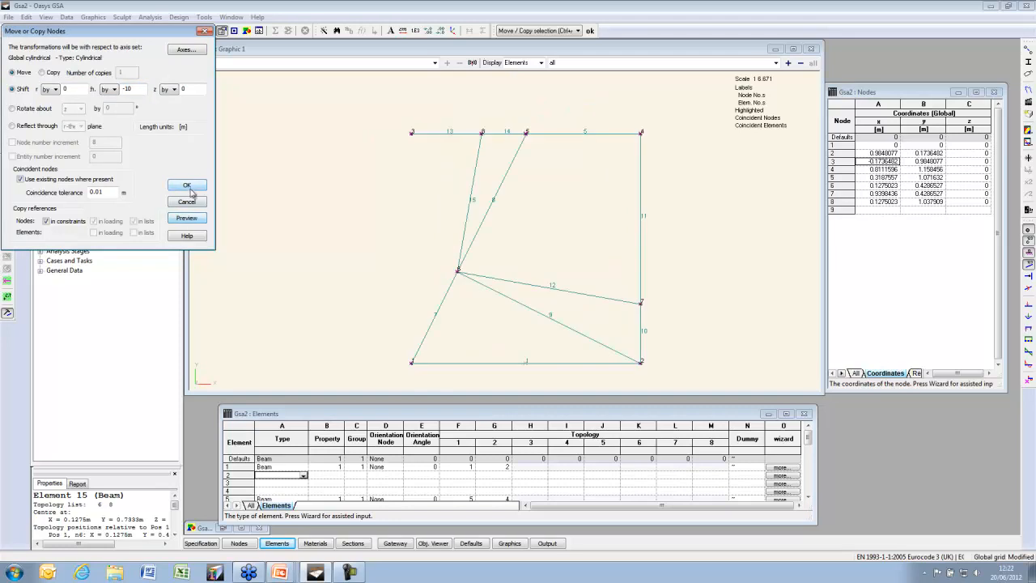
click(188, 184)
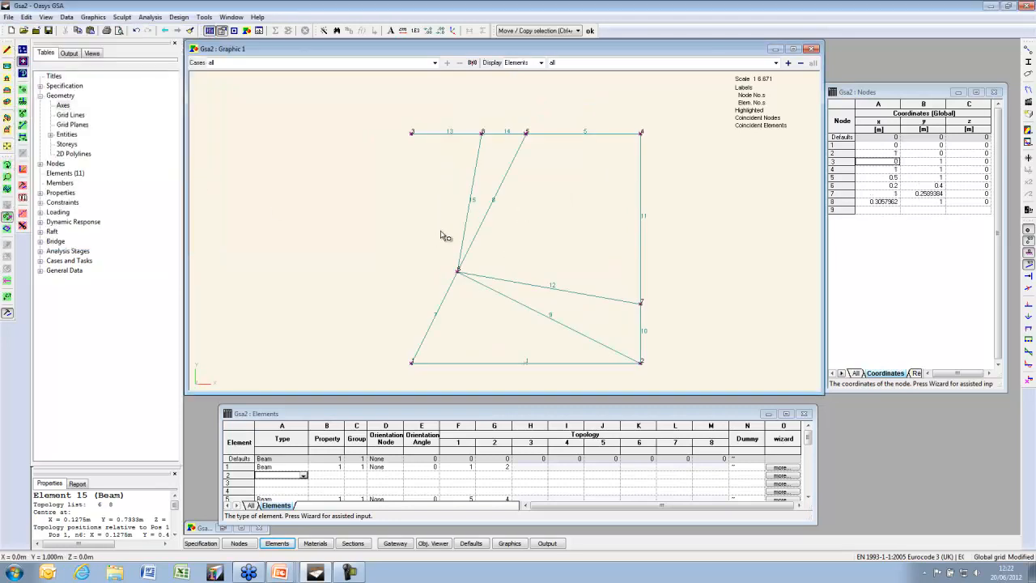
Split bottom beam element 1 into 2 equal parts, adding midpoint node 9
click(7, 229)
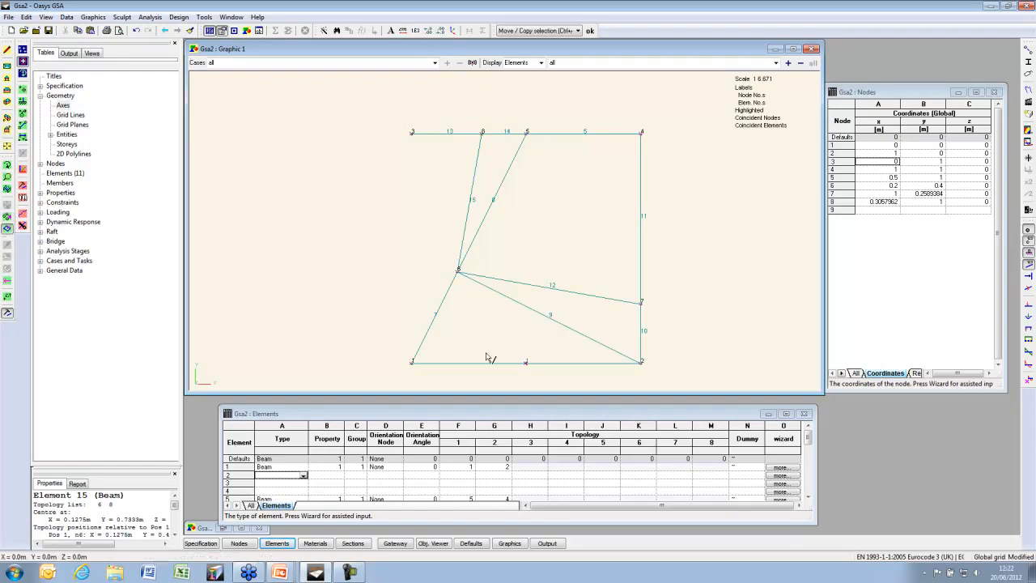
click(510, 364)
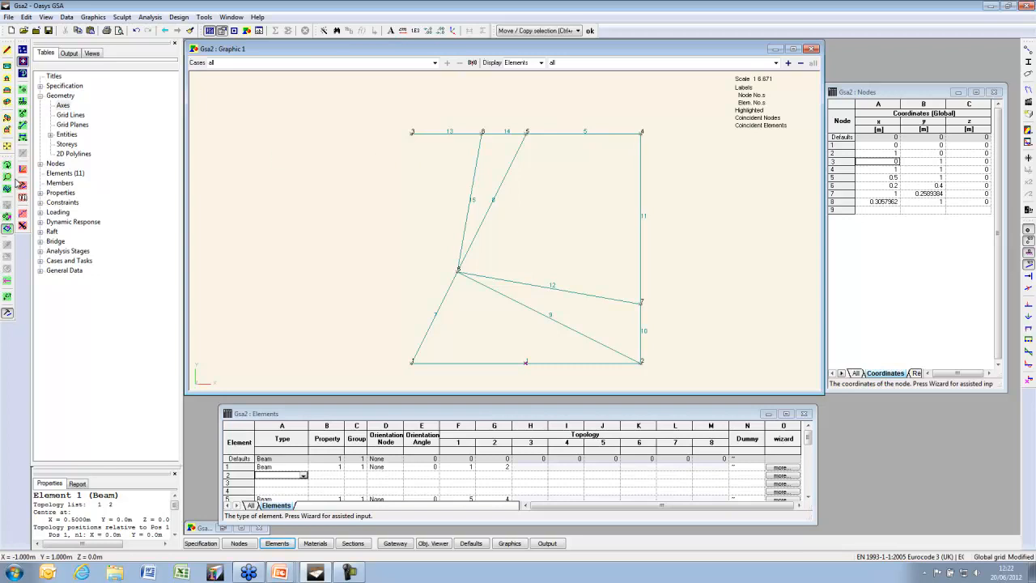
click(24, 226)
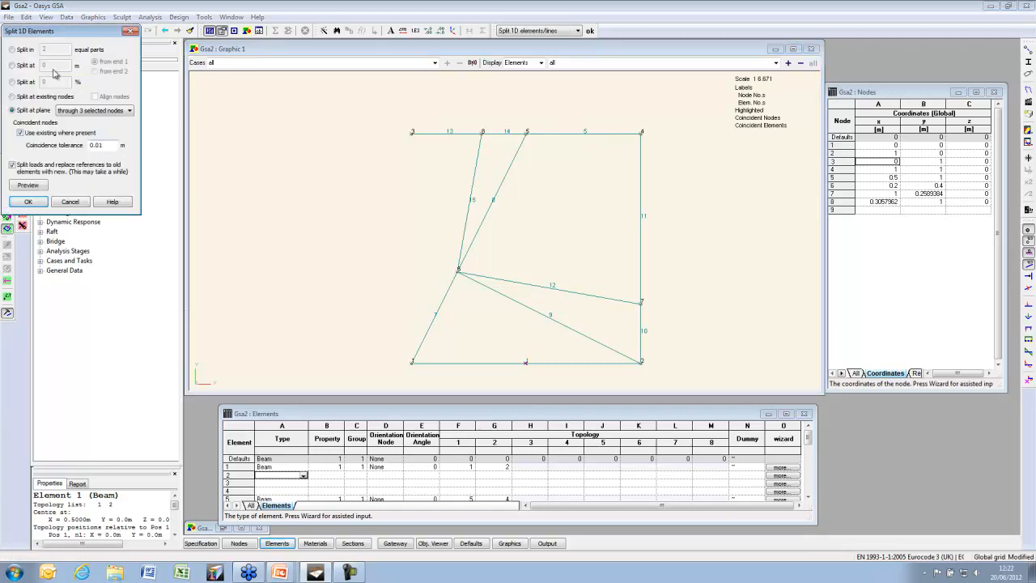
click(13, 49)
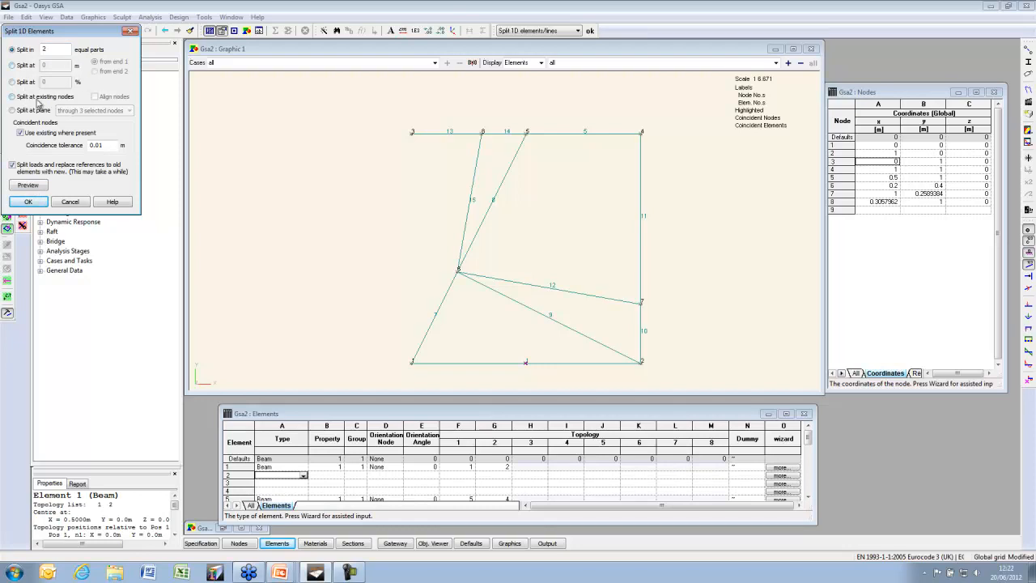
click(28, 202)
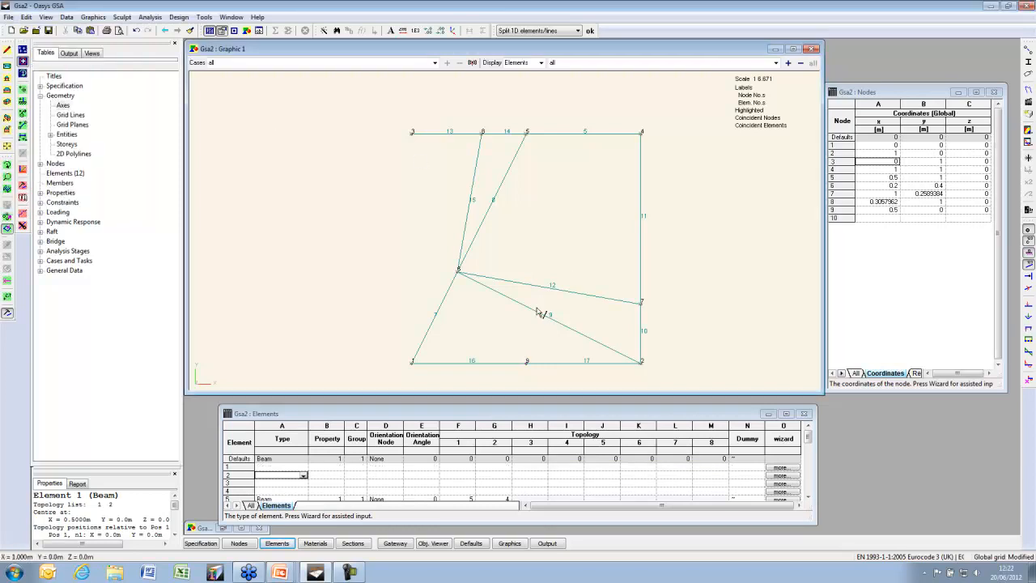
Delete the interior diagonal beams and select the seven remaining edge beams
drag(566, 341, 362, 180)
key(Delete)
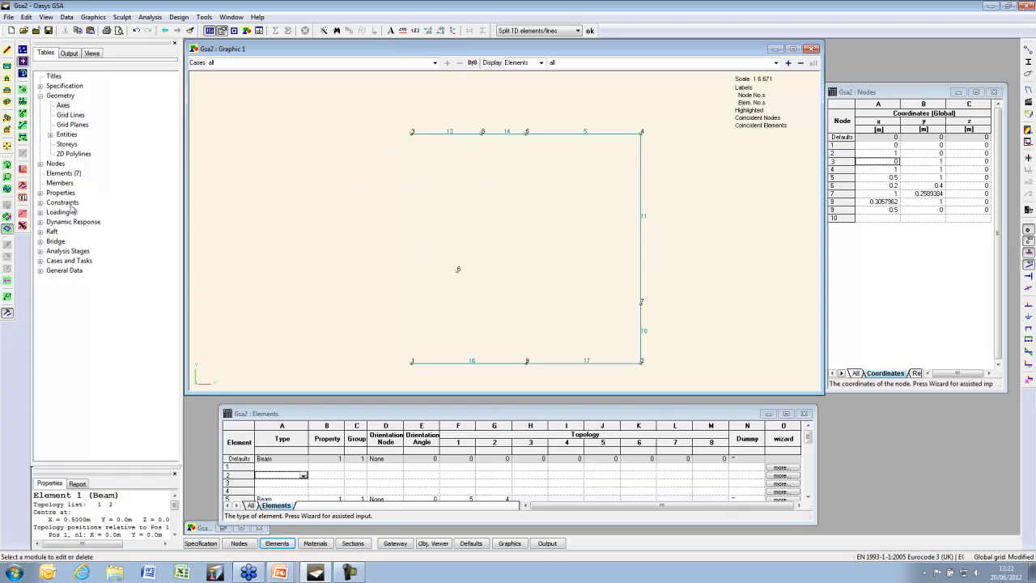
drag(359, 102, 731, 384)
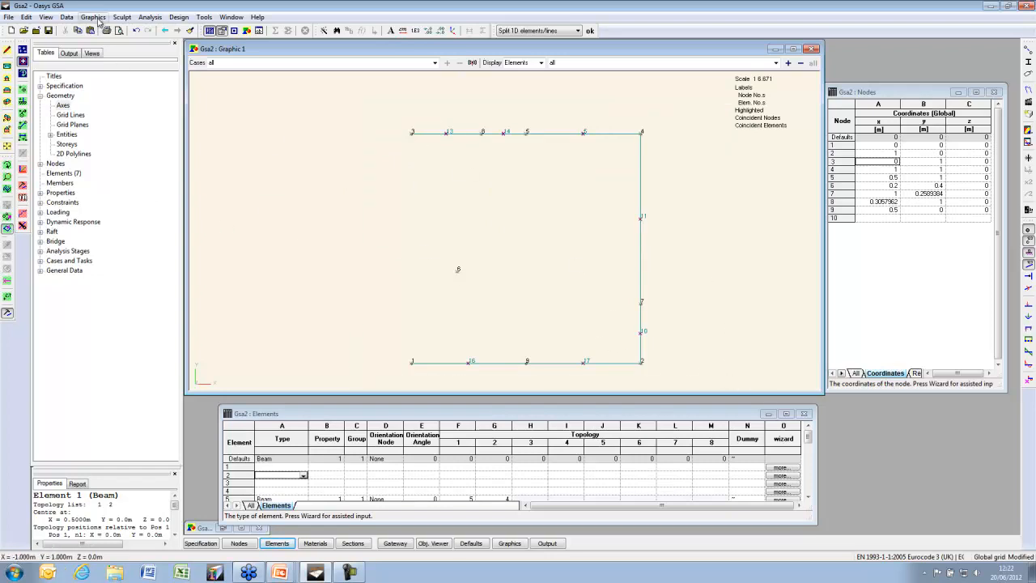
click(122, 17)
mouse_move(191, 252)
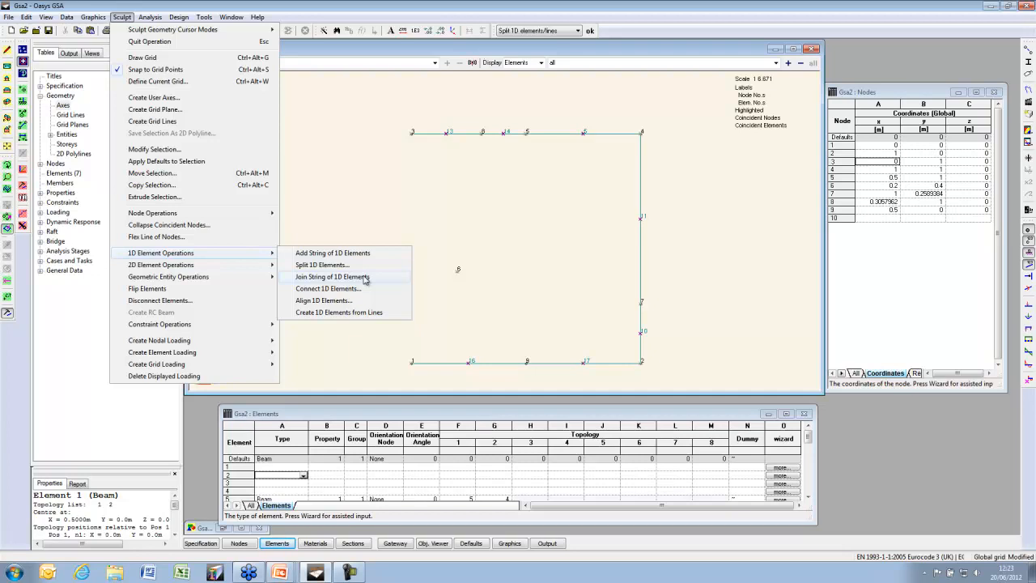
Join the edge pieces into beams 18, 19 and 20, then delete every unused node, keeping nodes 1–4
click(365, 278)
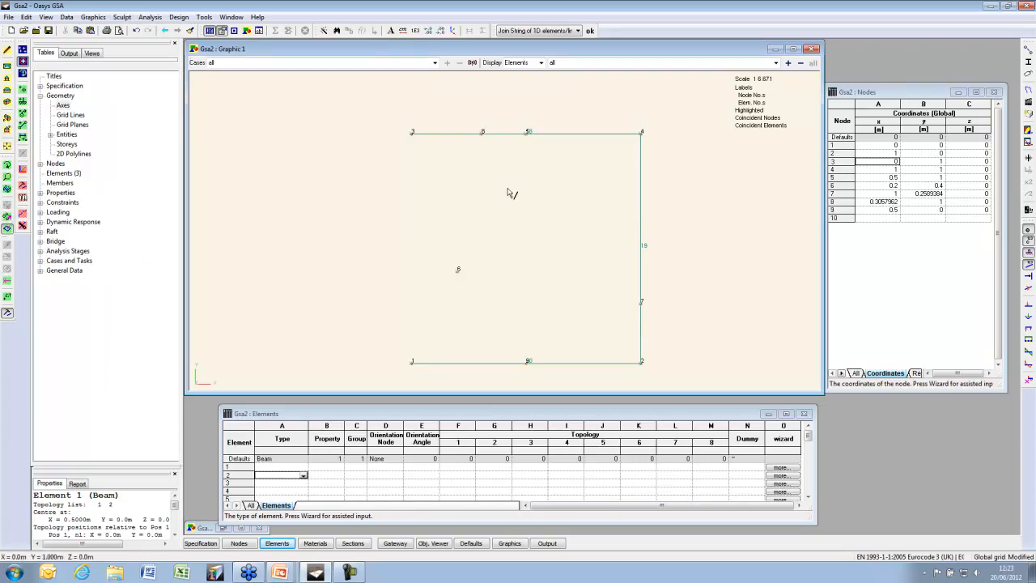
click(1029, 251)
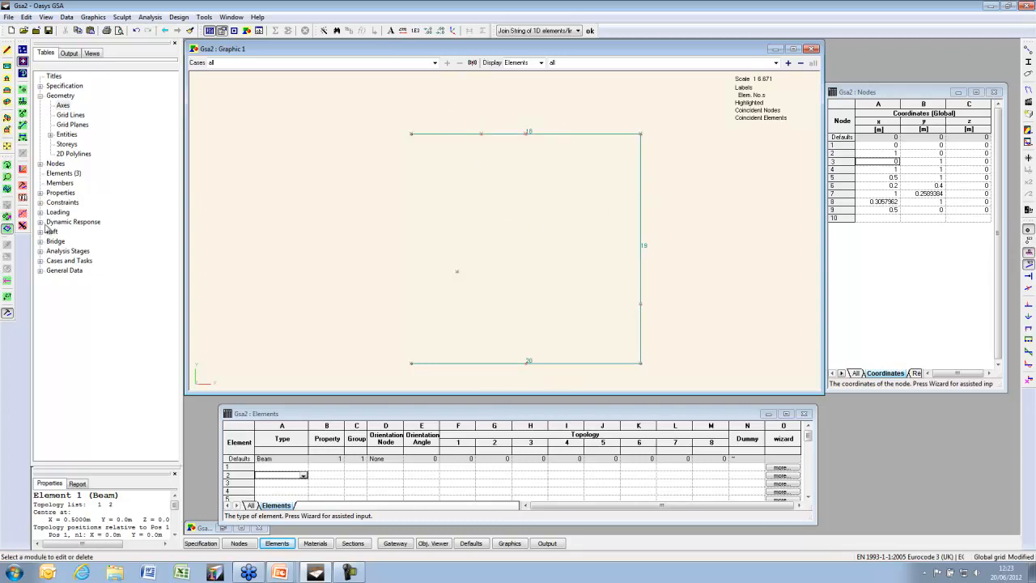
click(7, 216)
drag(374, 94, 697, 380)
key(Delete)
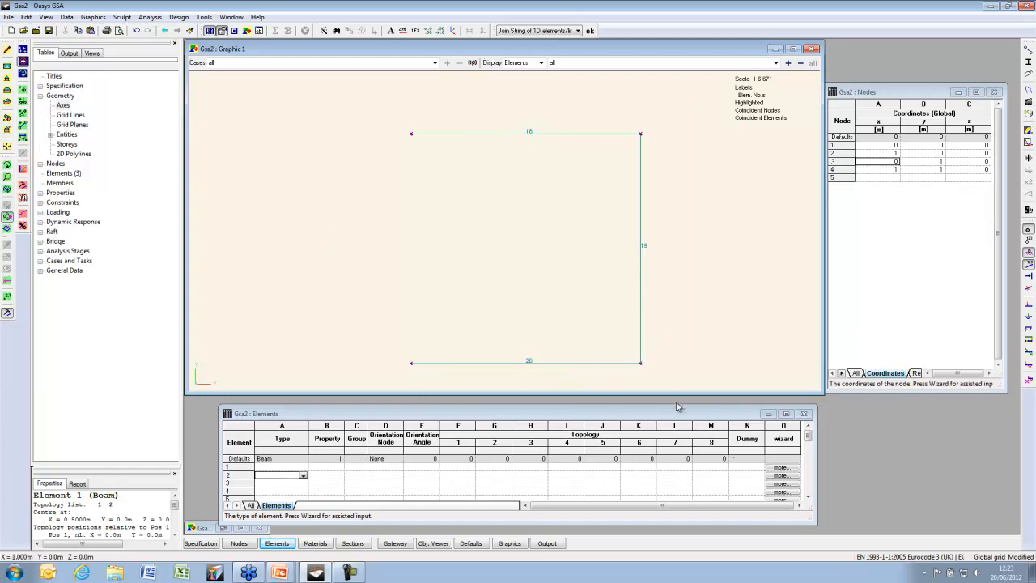
drag(676, 404, 676, 170)
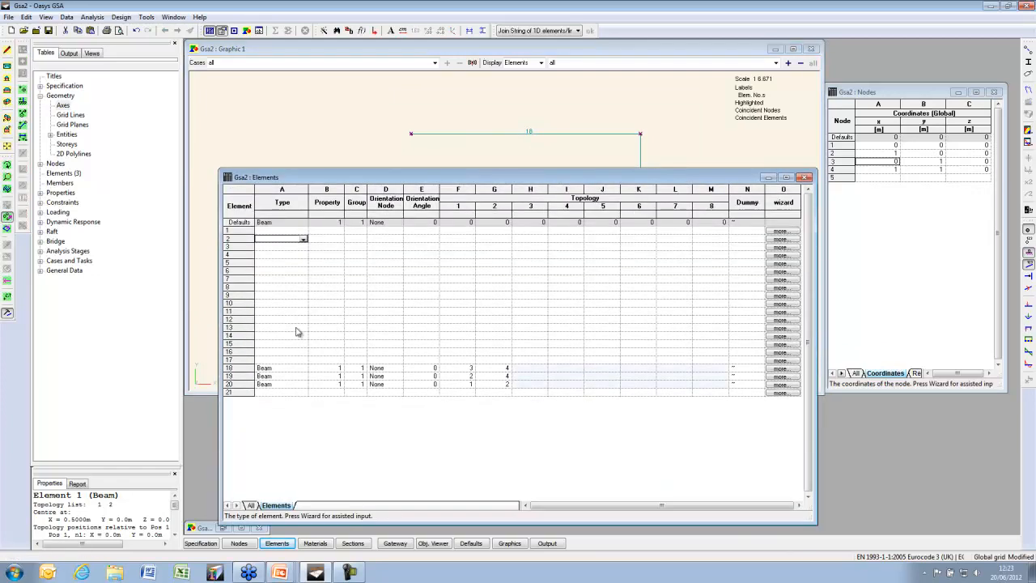
Delete blank elements so the beams renumber to 1 (3–4), 2 (2–4) and 3 (1–2), then close the table
click(66, 17)
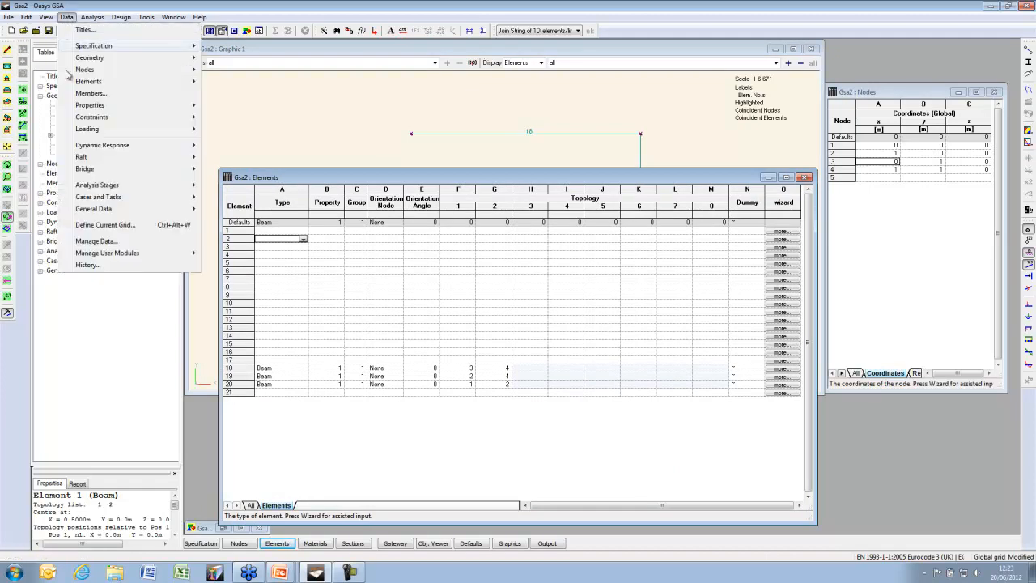
click(113, 243)
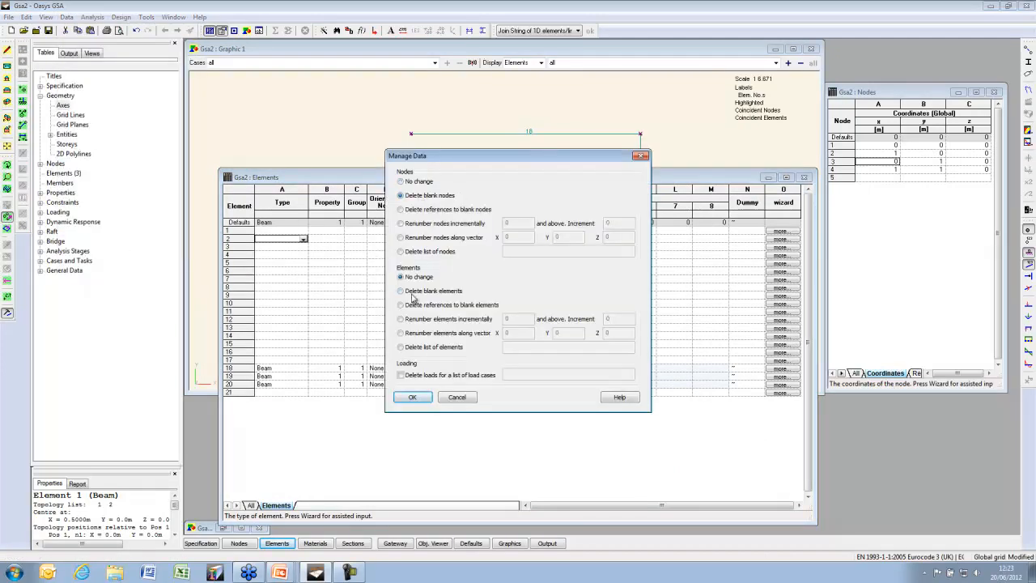
click(423, 397)
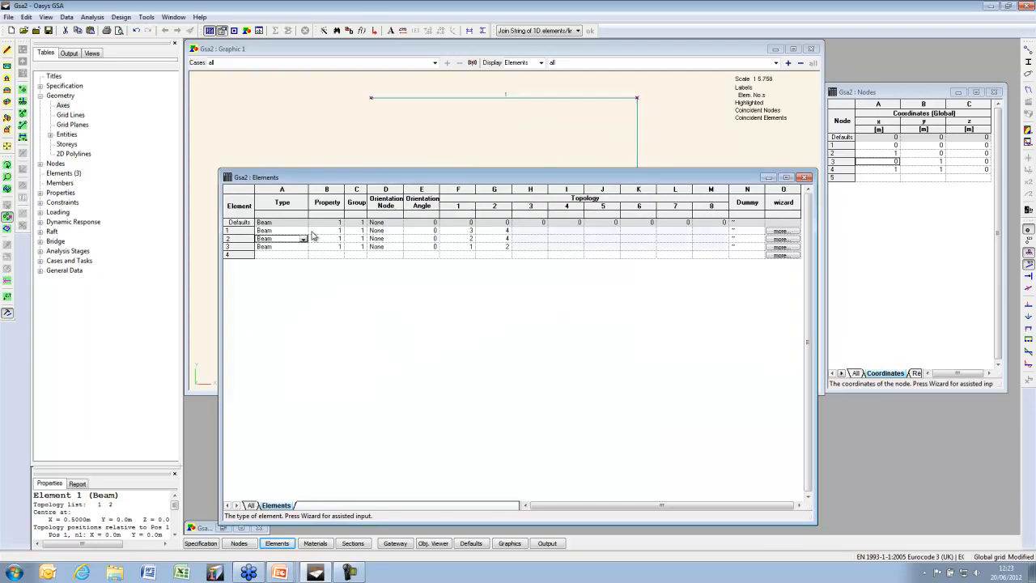
click(806, 177)
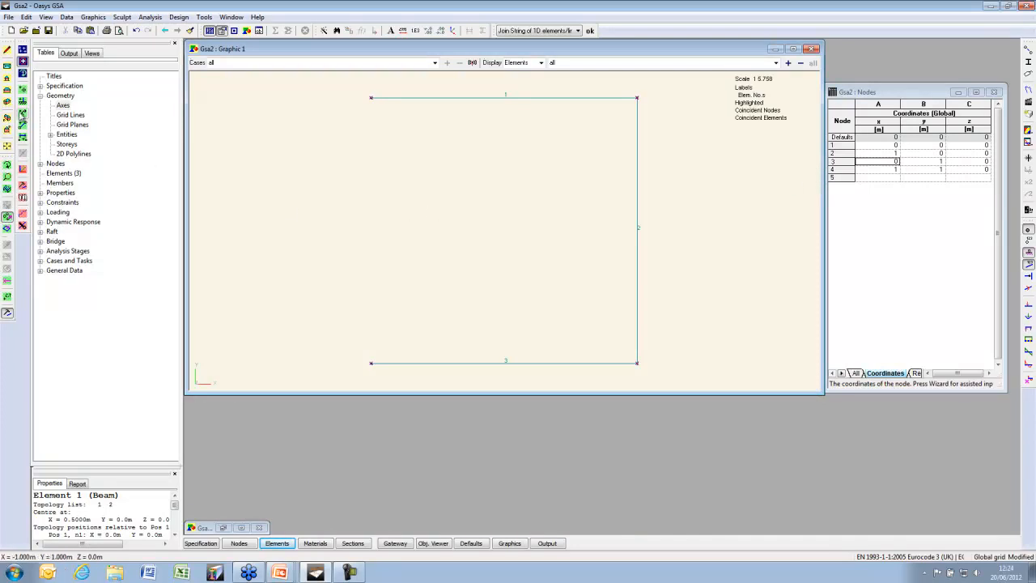
Show the frame in an isometric view, reframe it, and select beam element 2
click(7, 117)
scroll(413, 200, down, 7)
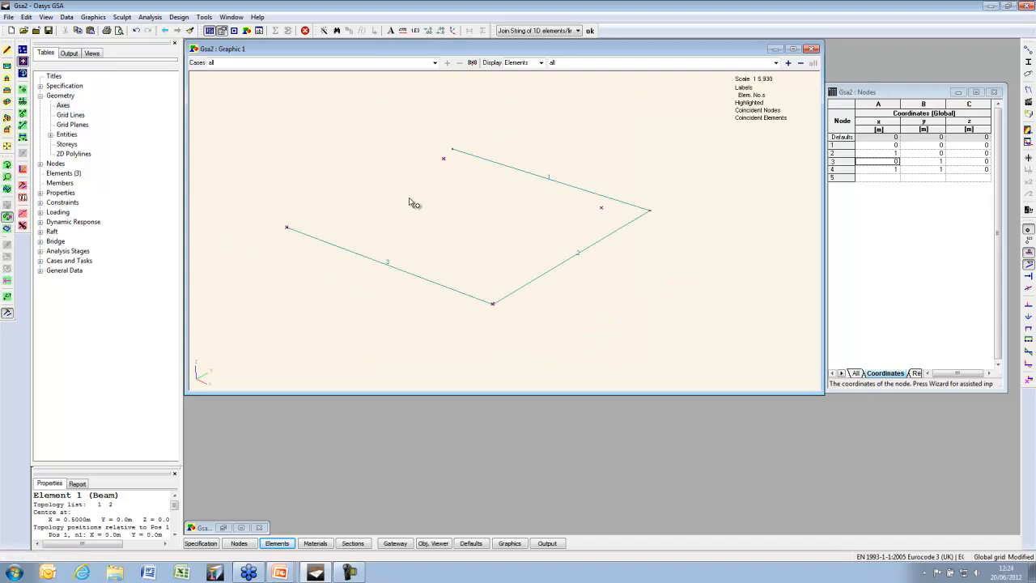
middle_drag(594, 258, 459, 199)
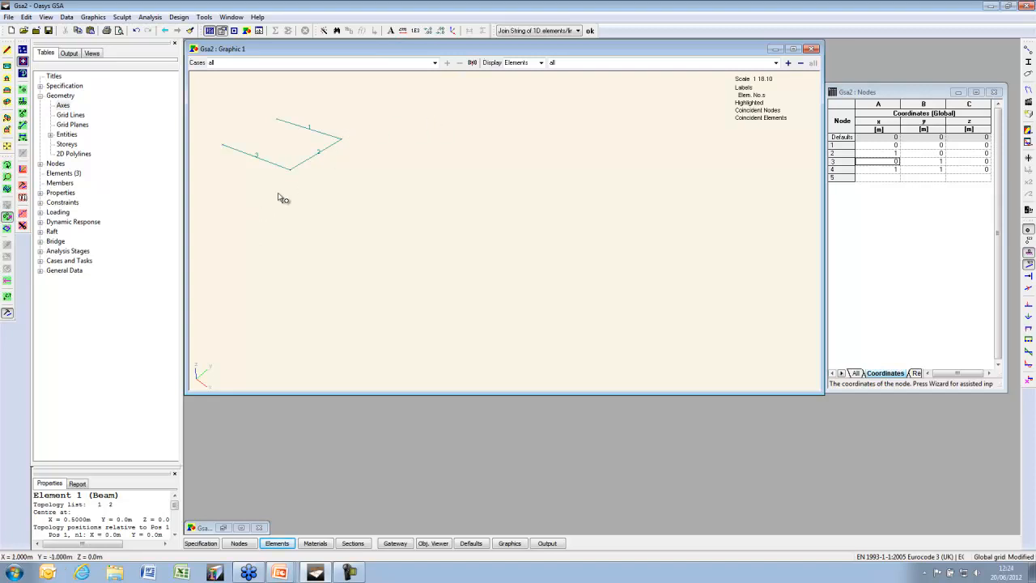
click(8, 228)
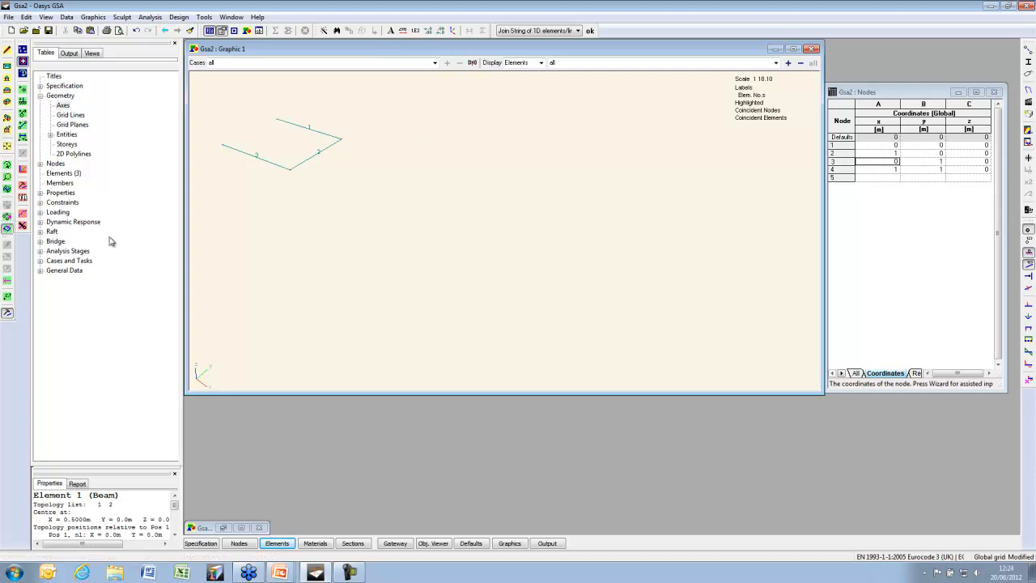
click(314, 162)
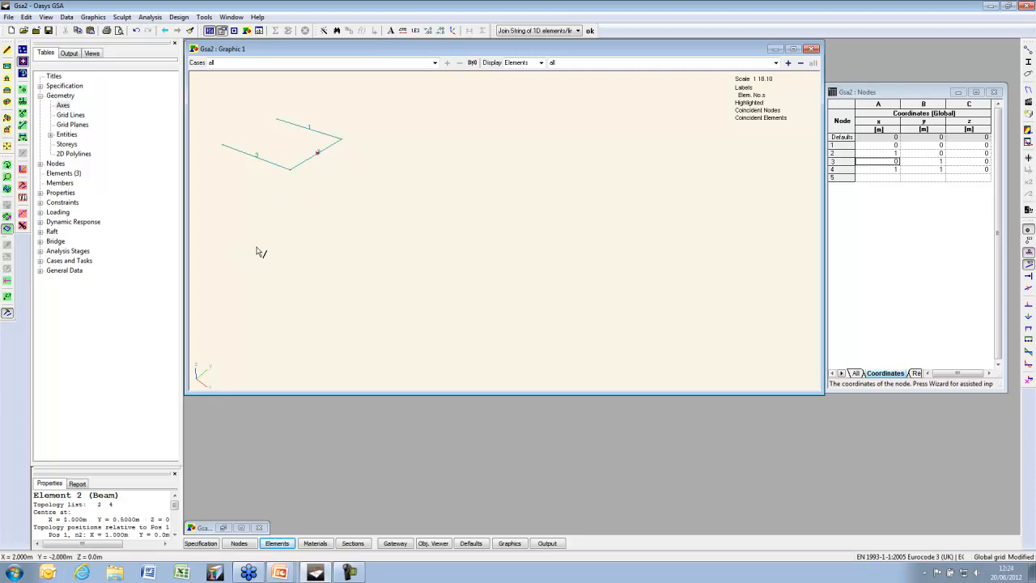
Extrude beam 2 along x in two 1 m increments, including beam elements along the extrusion
click(68, 20)
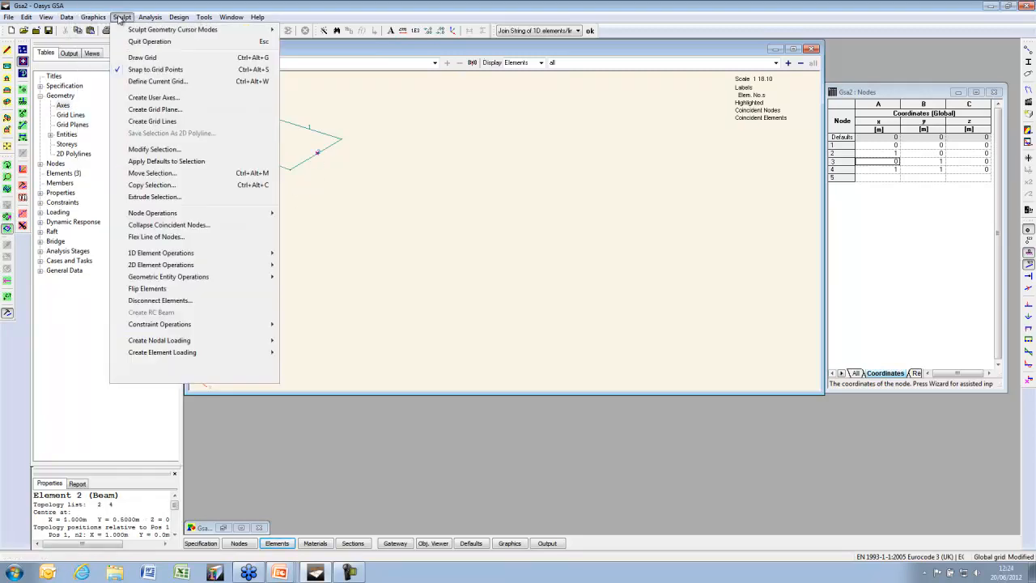
click(171, 198)
drag(104, 36, 99, 130)
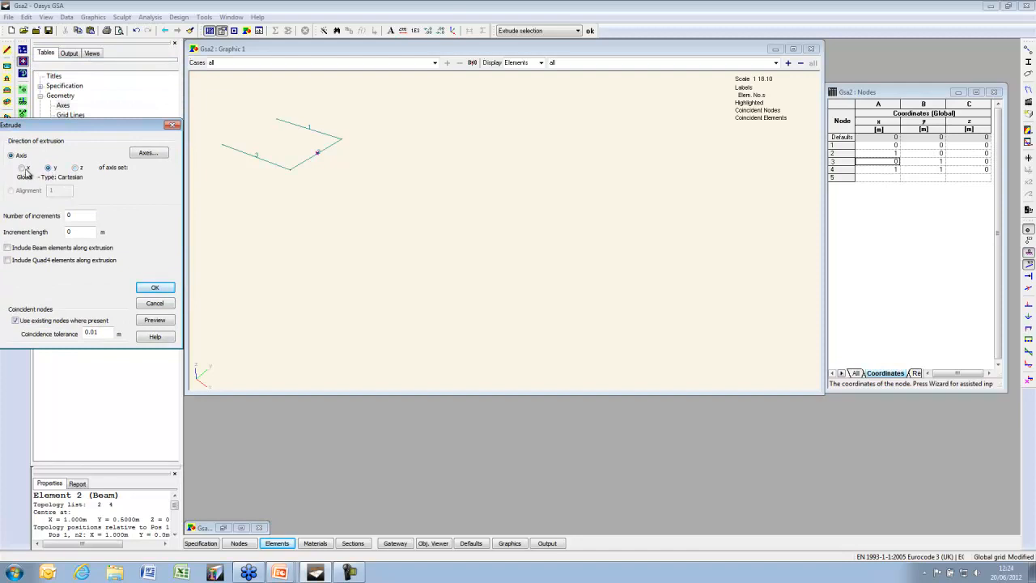
click(22, 167)
click(77, 215)
text(2)
key(Tab)
click(155, 320)
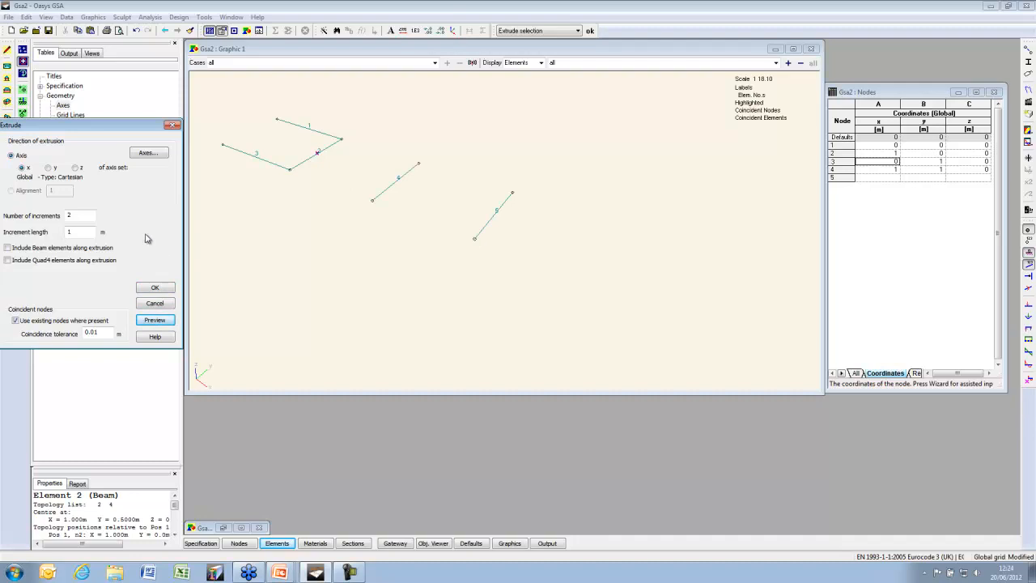
click(8, 248)
click(166, 323)
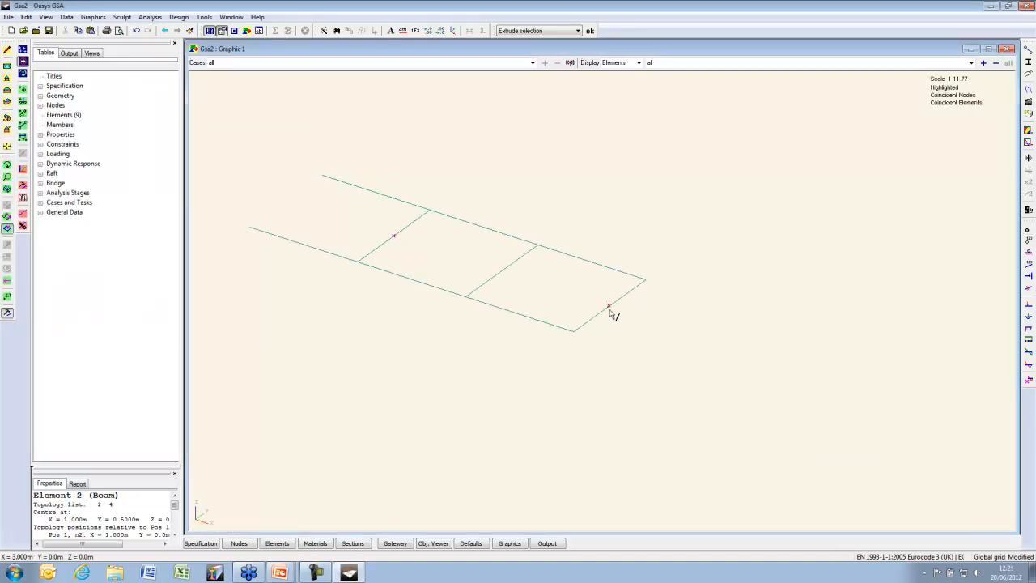
click(1029, 230)
Show element labels and move node 6 up 0.5 m in z
click(1029, 241)
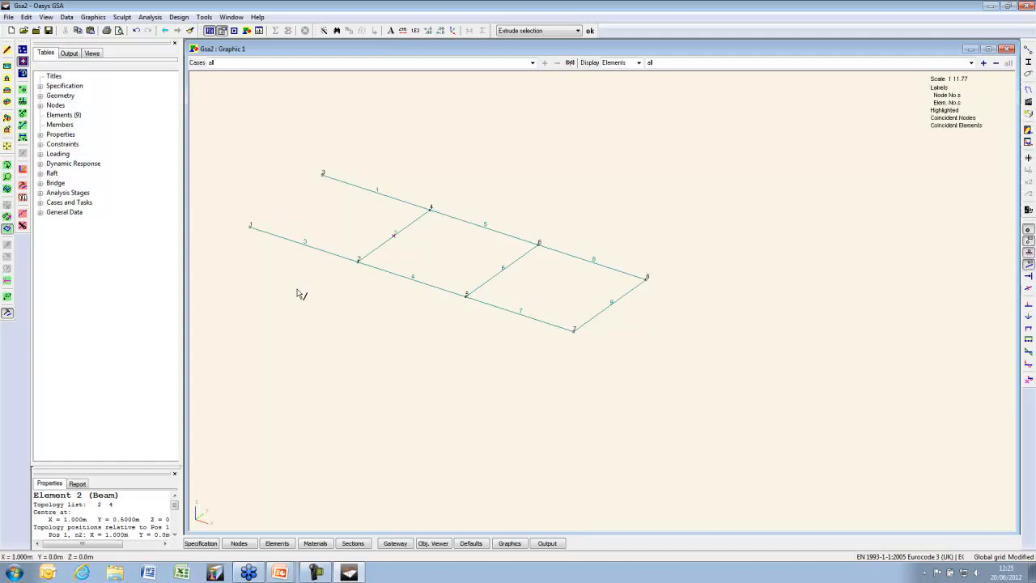
click(7, 217)
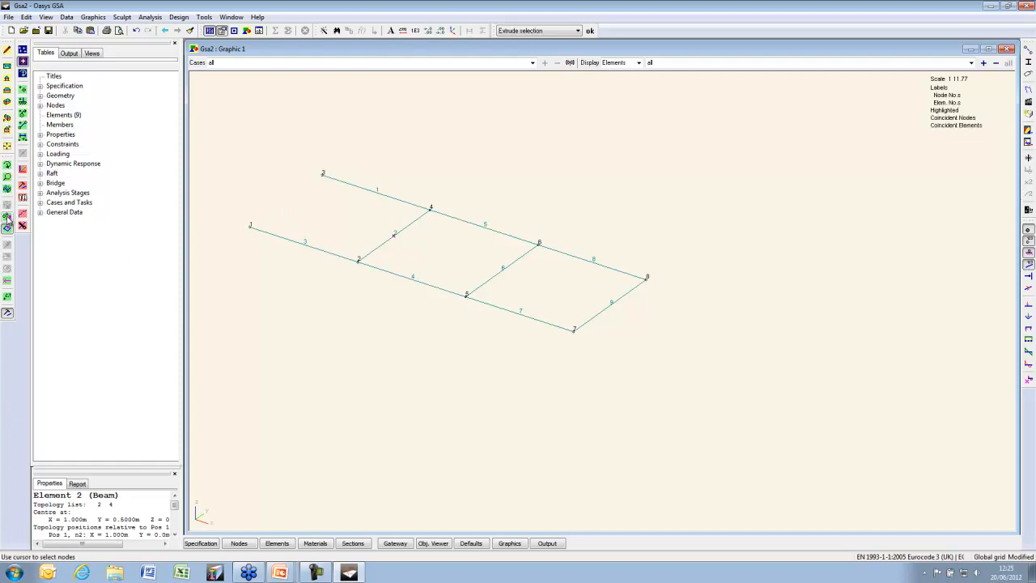
click(539, 243)
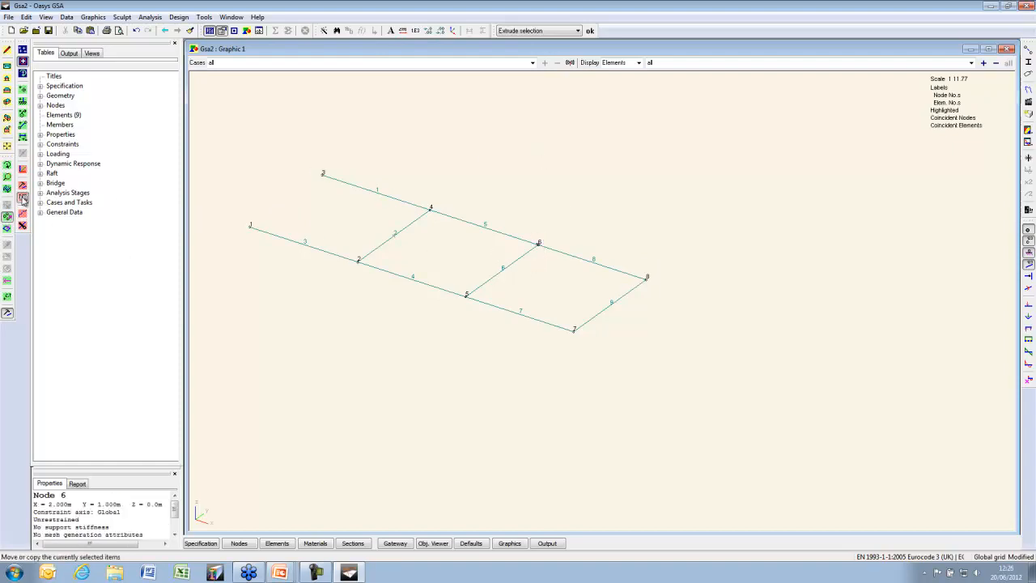
click(23, 199)
click(13, 72)
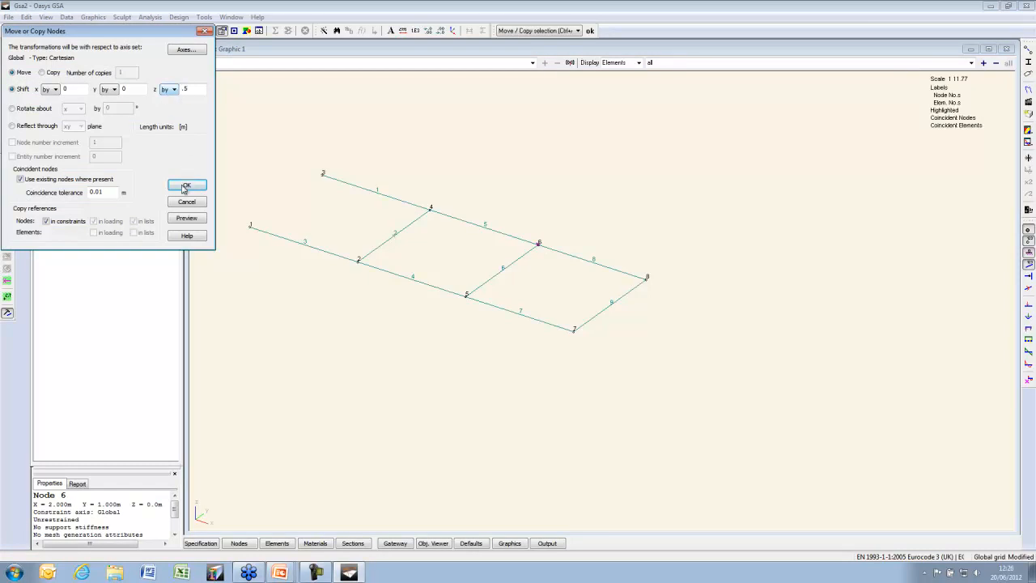
click(186, 218)
click(188, 186)
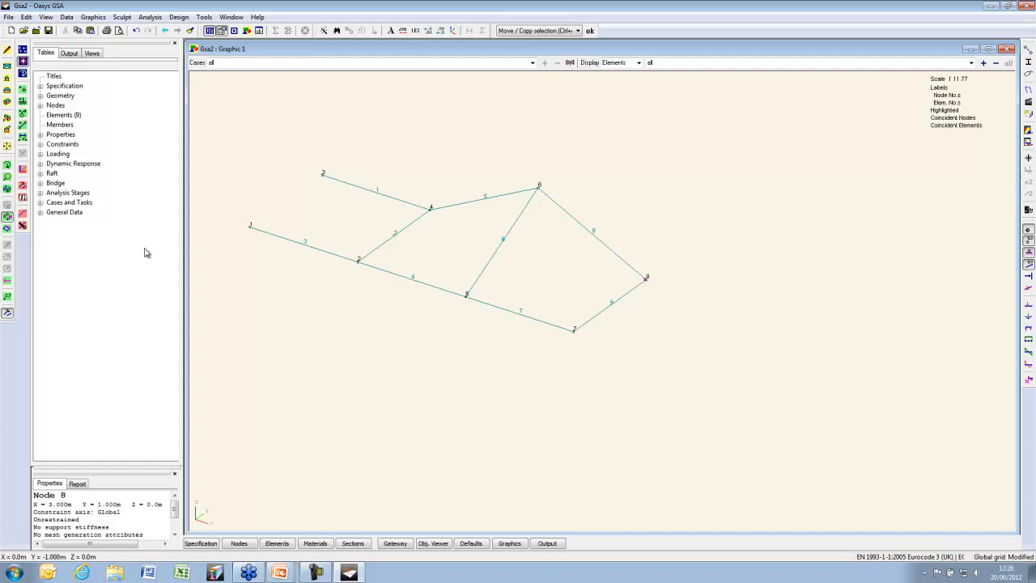
Move node 8 up 1 m in z, then select nodes 2, 5 and 7
click(22, 200)
click(12, 73)
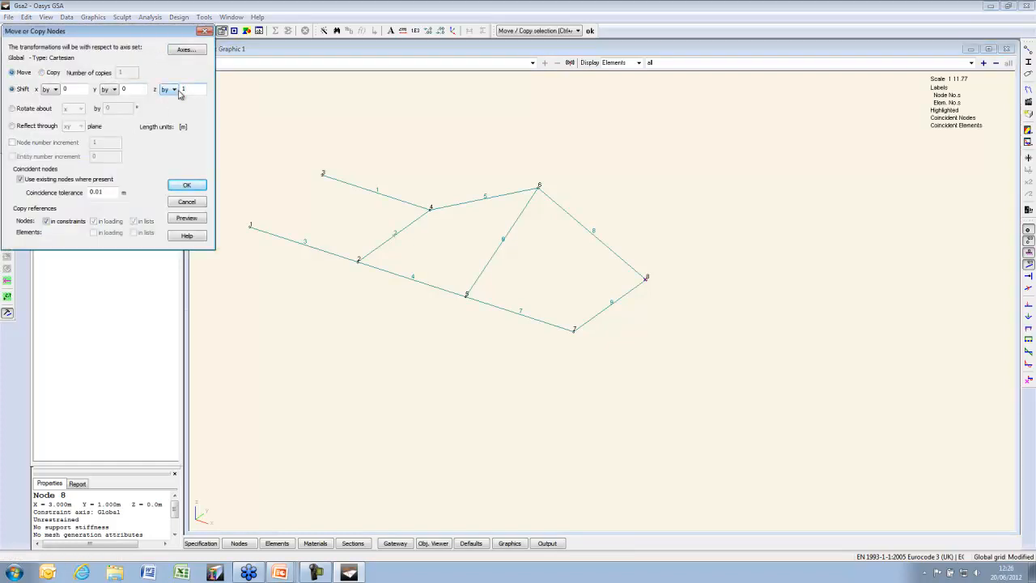
key(Return)
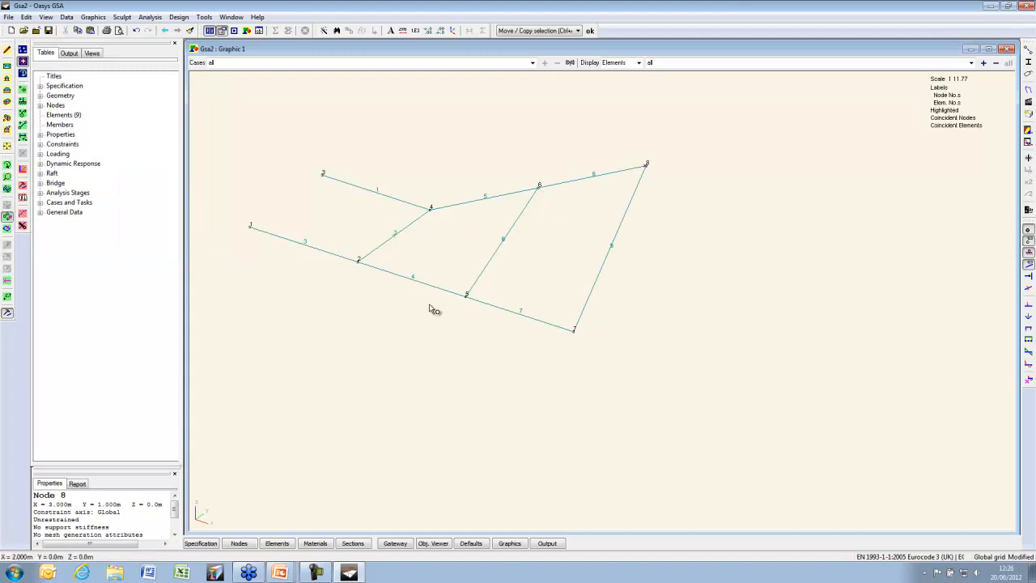
drag(342, 248, 687, 383)
Flex nodes 2, 5, 7 linearly with a 1 m z shift, raising node 7
right_click(574, 333)
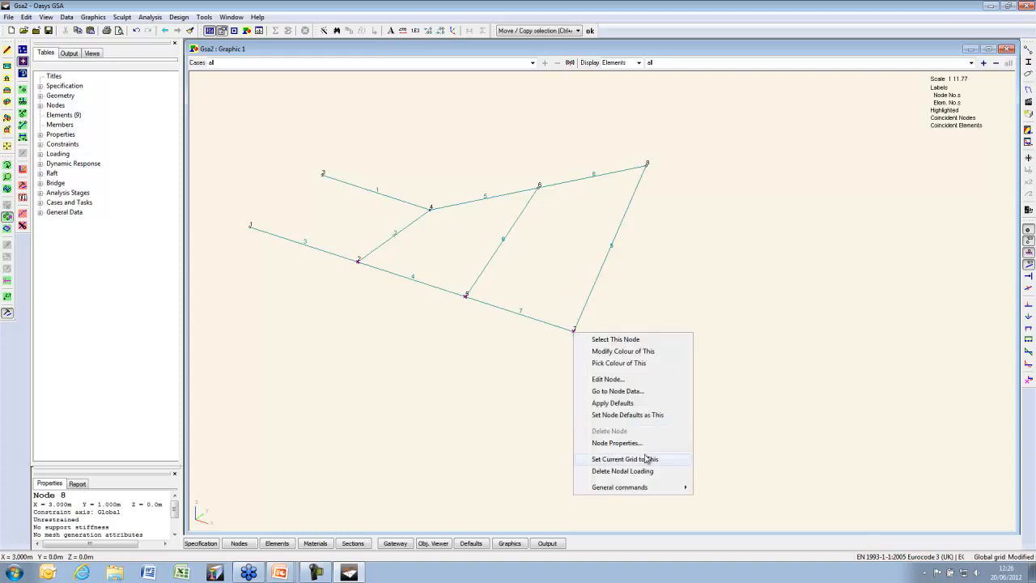
mouse_move(642, 488)
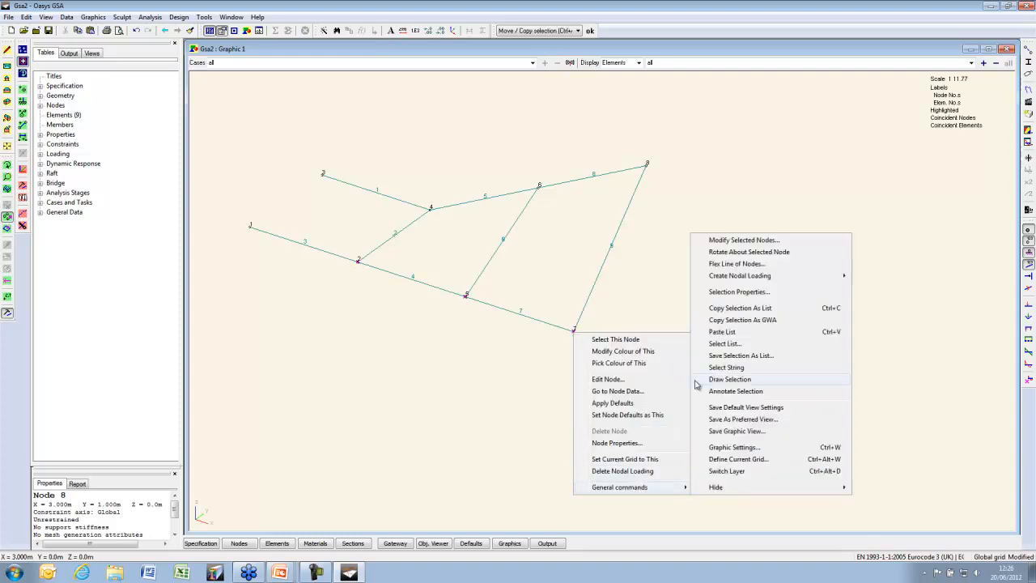
click(733, 264)
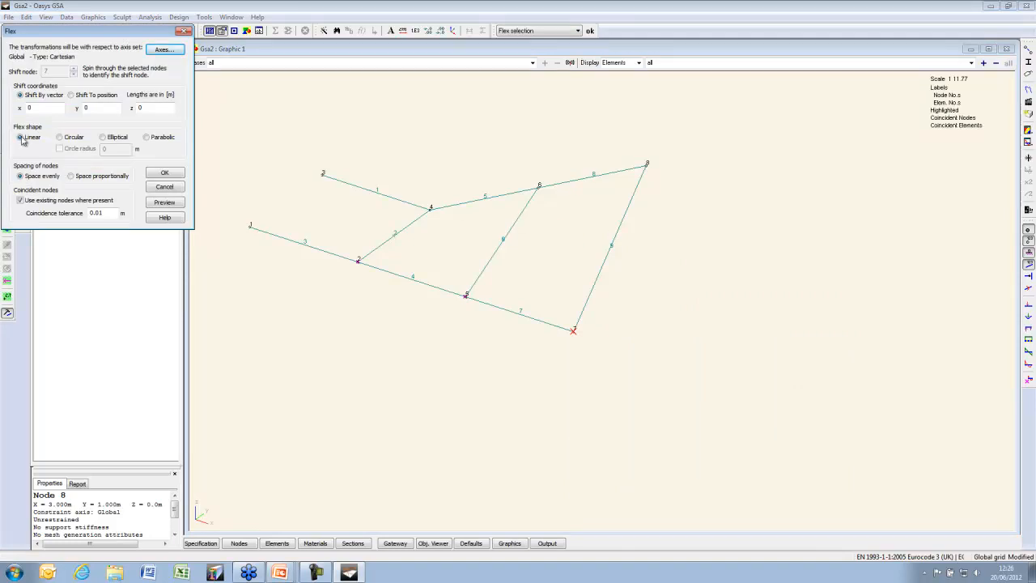
click(139, 108)
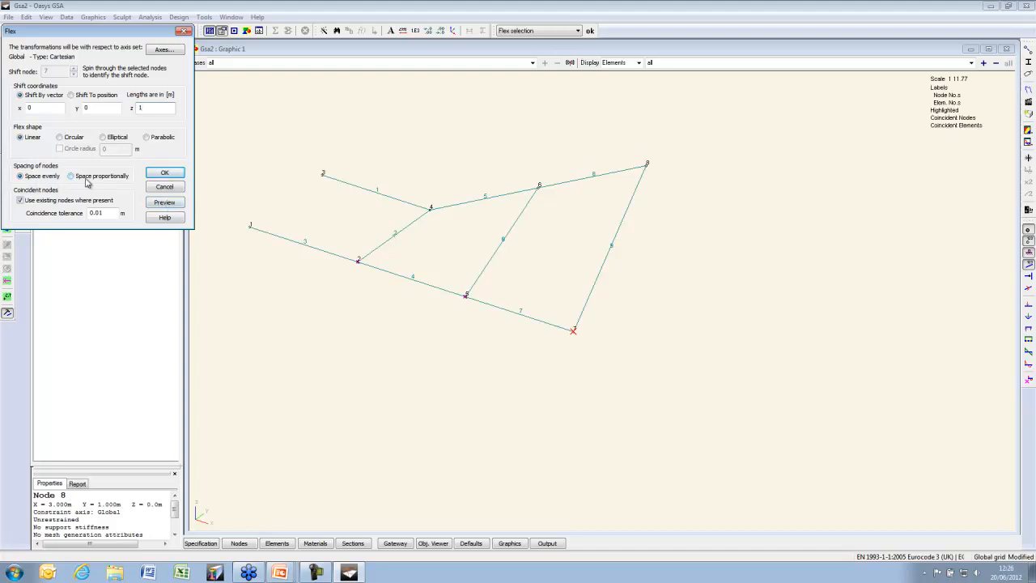
click(168, 204)
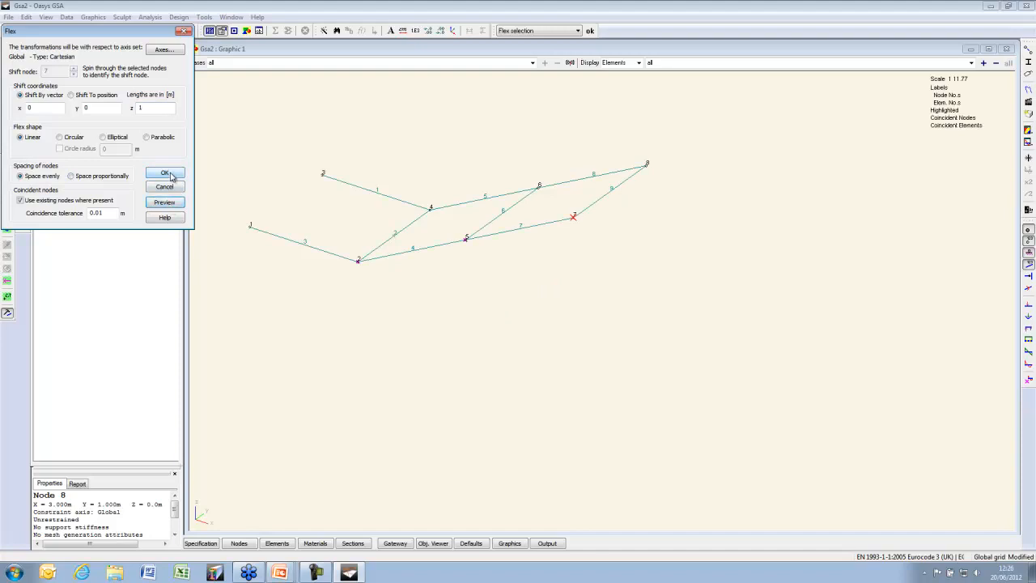
click(166, 174)
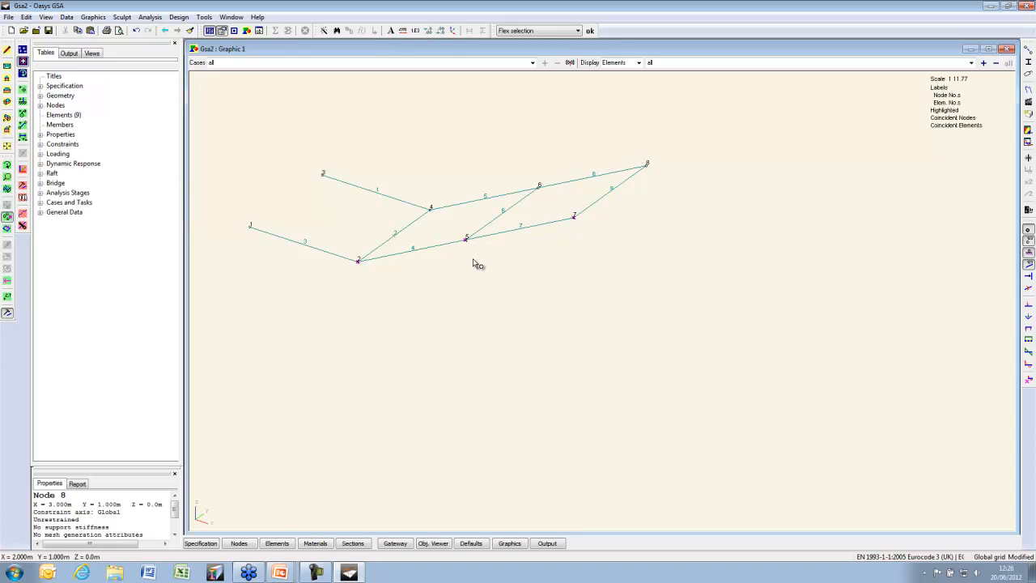
Show the construction grid and switch to a plan view
click(23, 50)
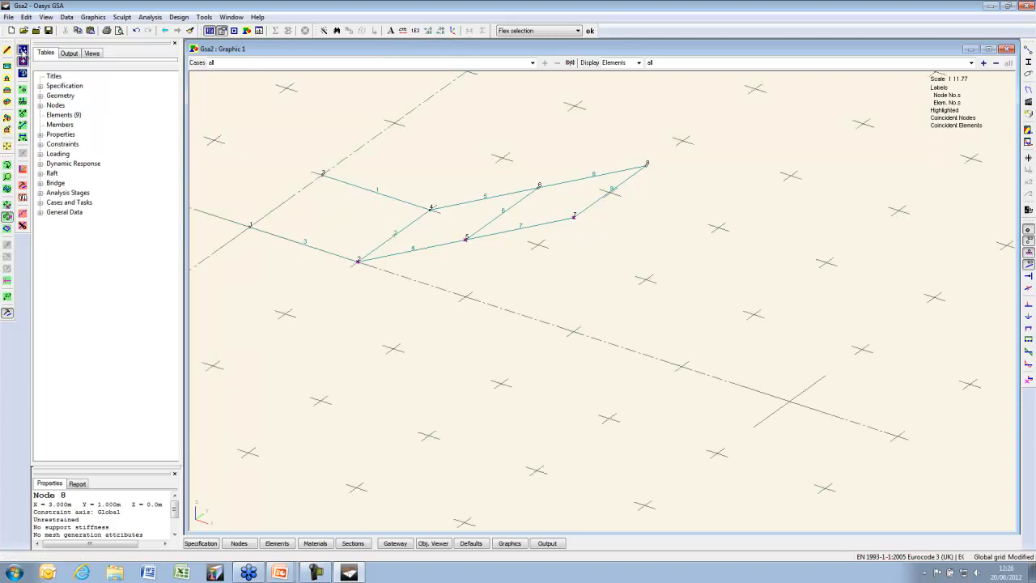
click(8, 66)
scroll(499, 278, down, 5)
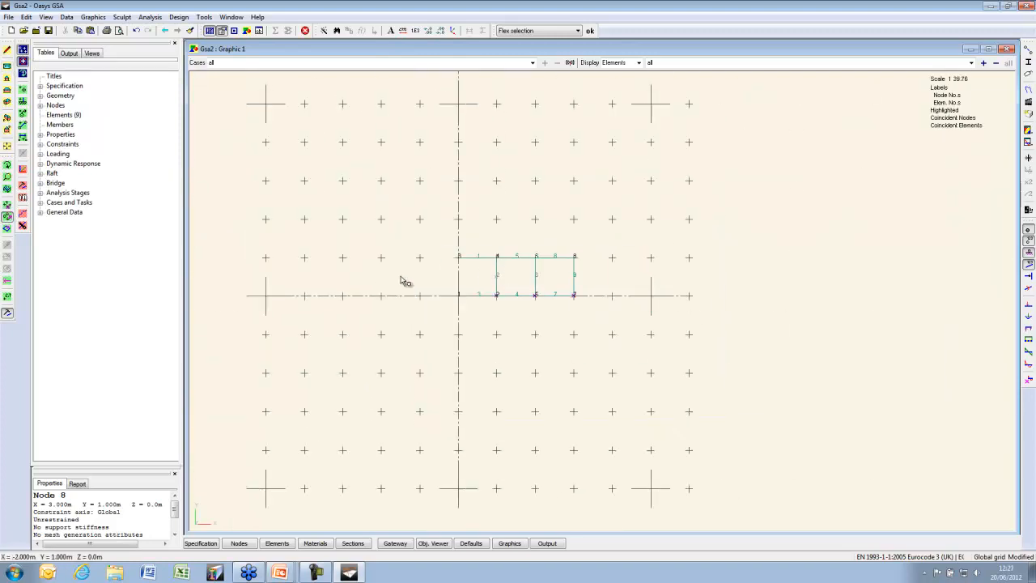
Sketch nodes 9 to 17 below the grillage, hide the grid, and box-select them
click(23, 89)
click(358, 333)
click(374, 355)
click(461, 370)
click(493, 342)
click(443, 357)
click(404, 361)
click(562, 364)
click(615, 341)
click(643, 328)
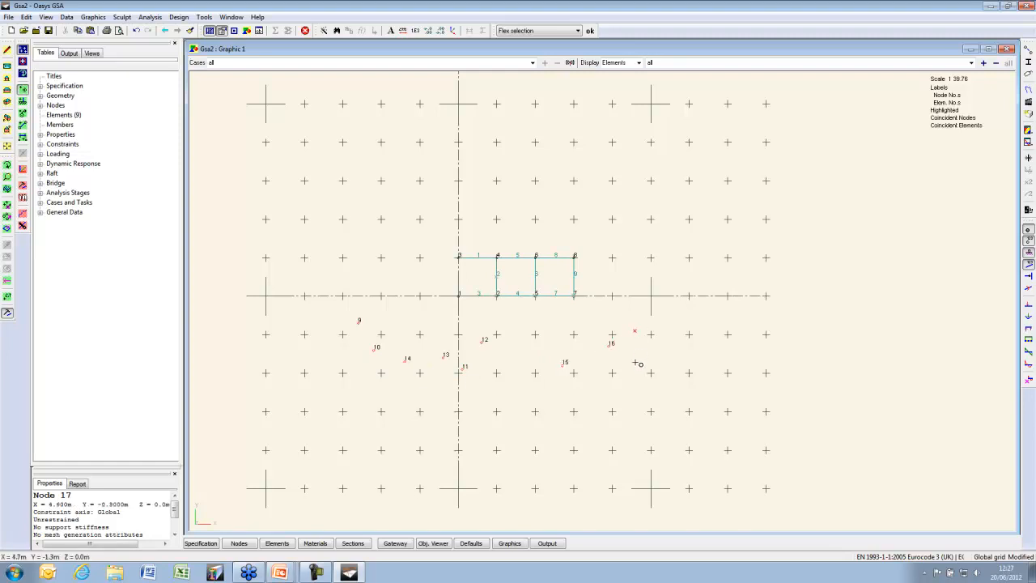
click(23, 49)
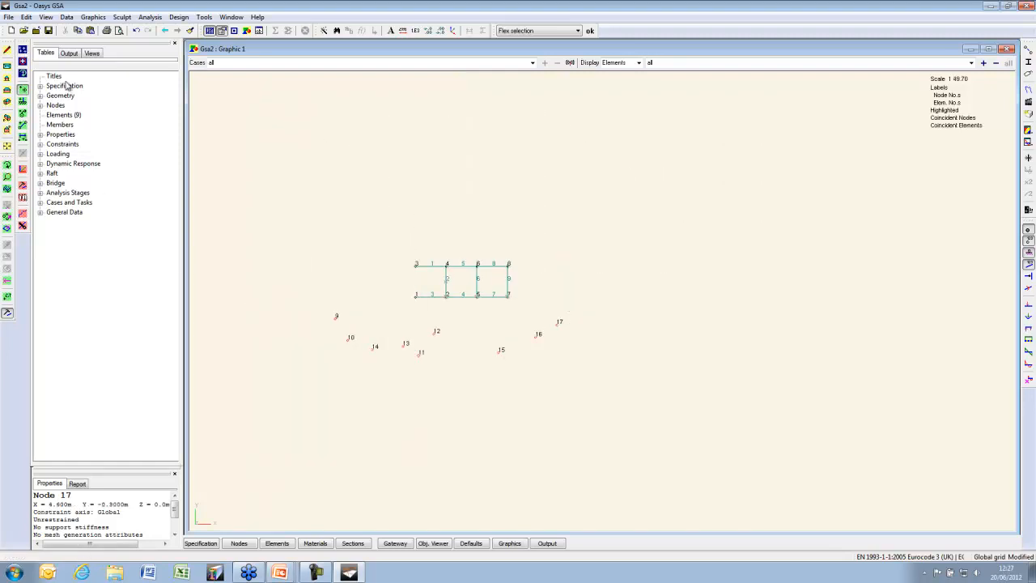
drag(308, 307, 750, 397)
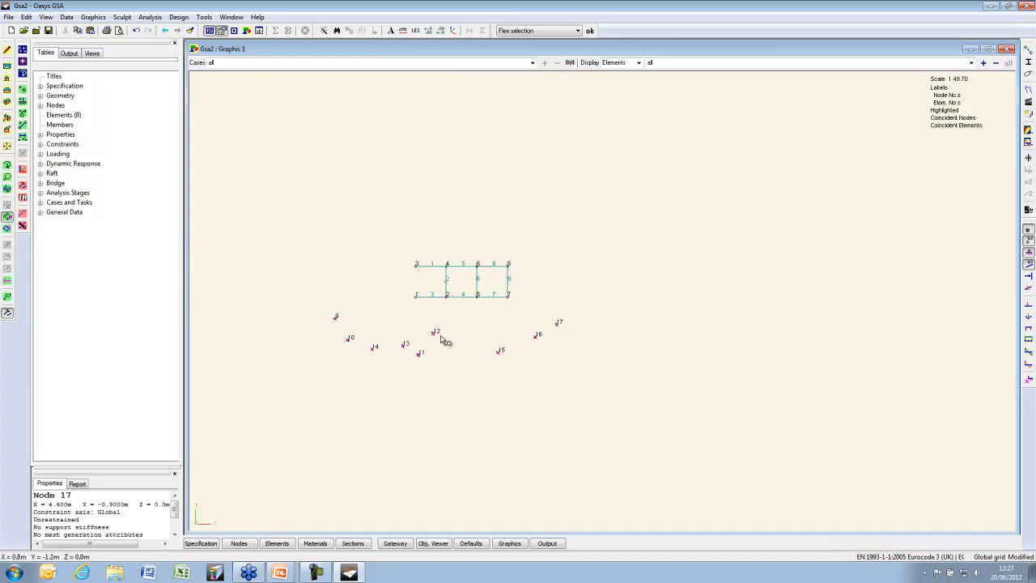
Flex nodes 9–17 linearly, previewing proportional and then even node spacing
right_click(420, 359)
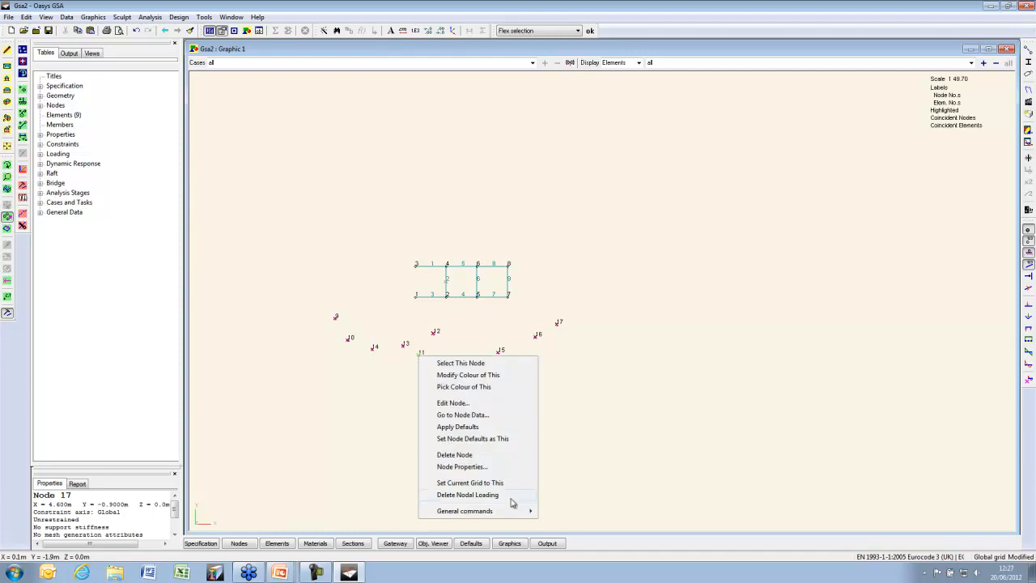
mouse_move(510, 510)
click(614, 289)
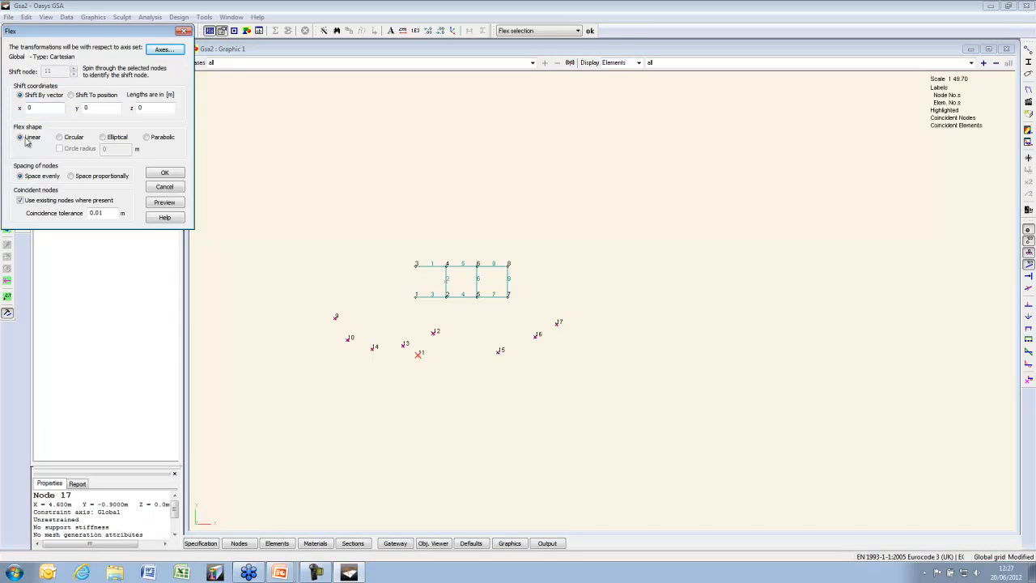
click(172, 204)
click(165, 202)
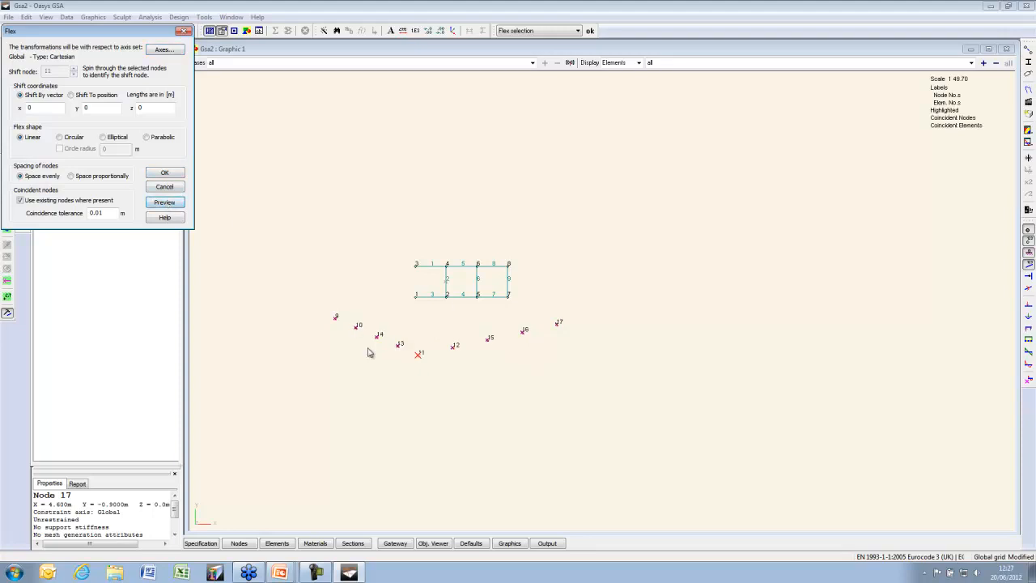
click(71, 176)
click(162, 206)
click(47, 176)
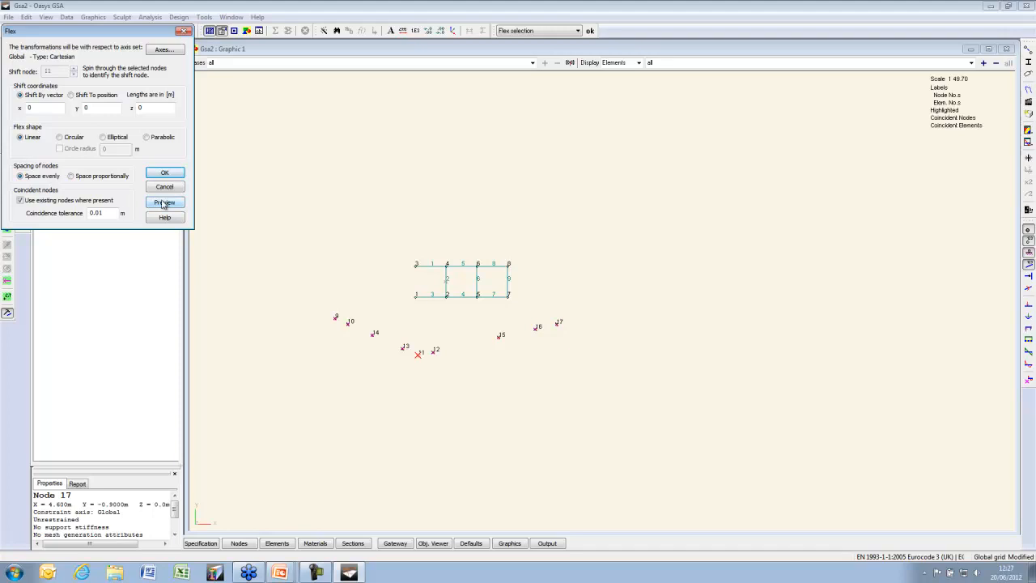
Preview circular, elliptical and parabolic shapes, then set shift node 14 and apply the flex
click(60, 138)
click(166, 202)
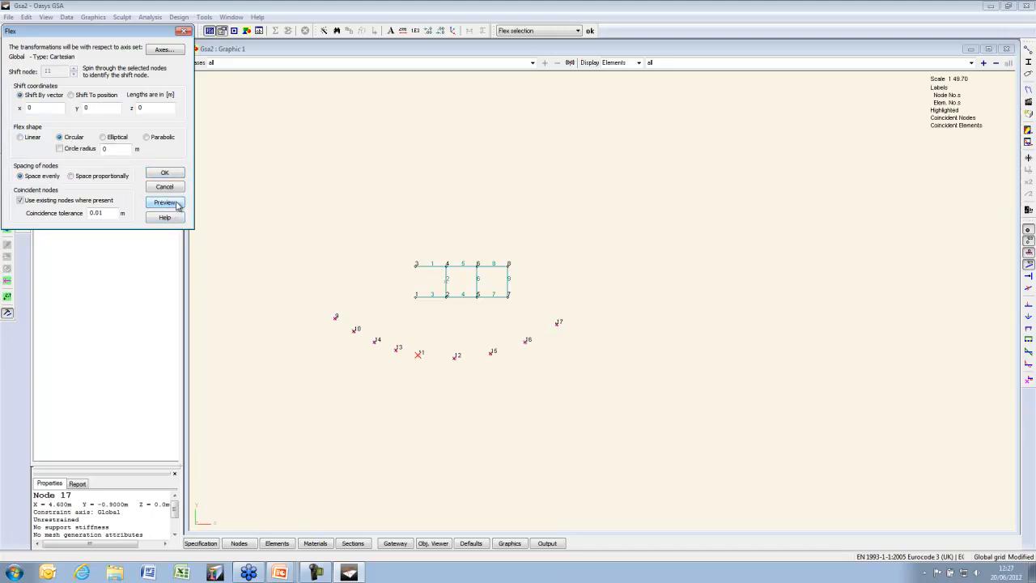
click(117, 138)
click(170, 203)
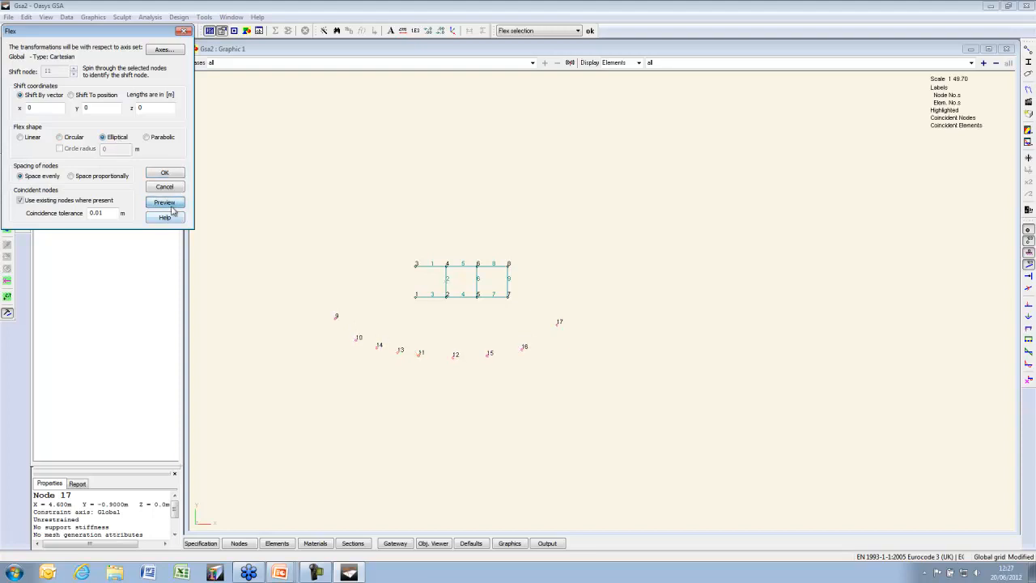
click(155, 138)
click(174, 205)
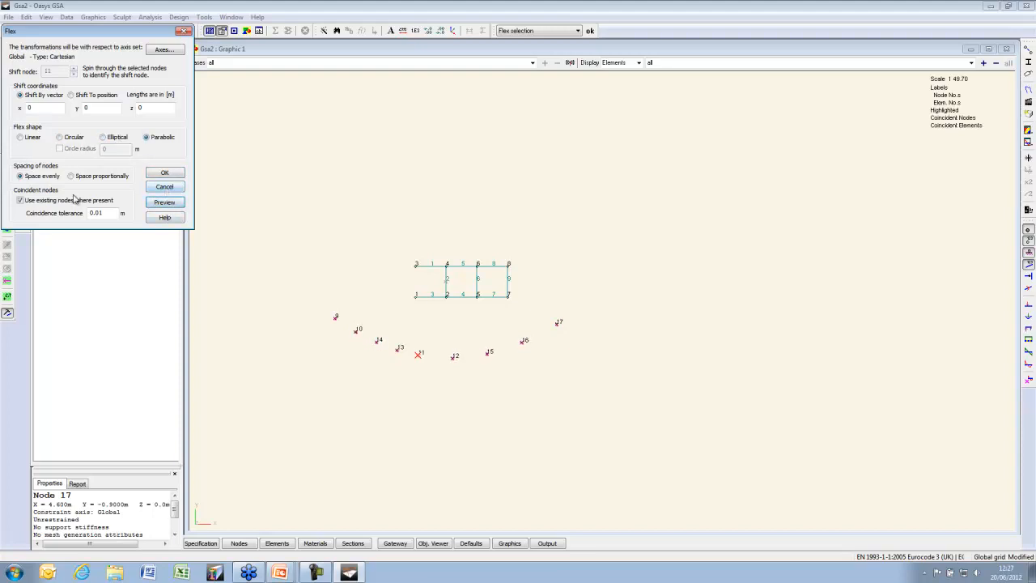
click(74, 75)
click(175, 207)
click(174, 175)
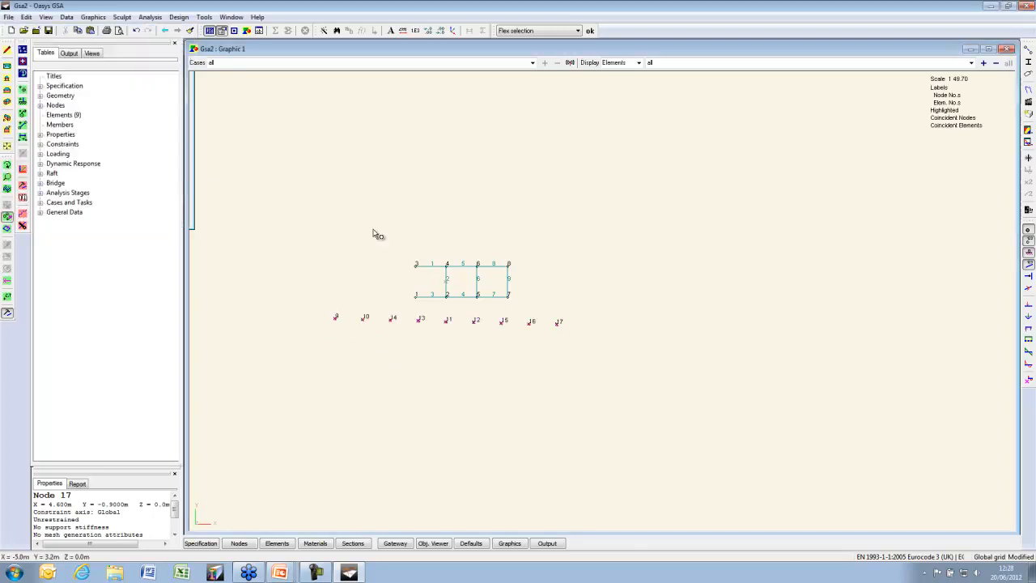
Flex the line of nodes 9–17 with a y shift of −2 m and preview it
right_click(447, 322)
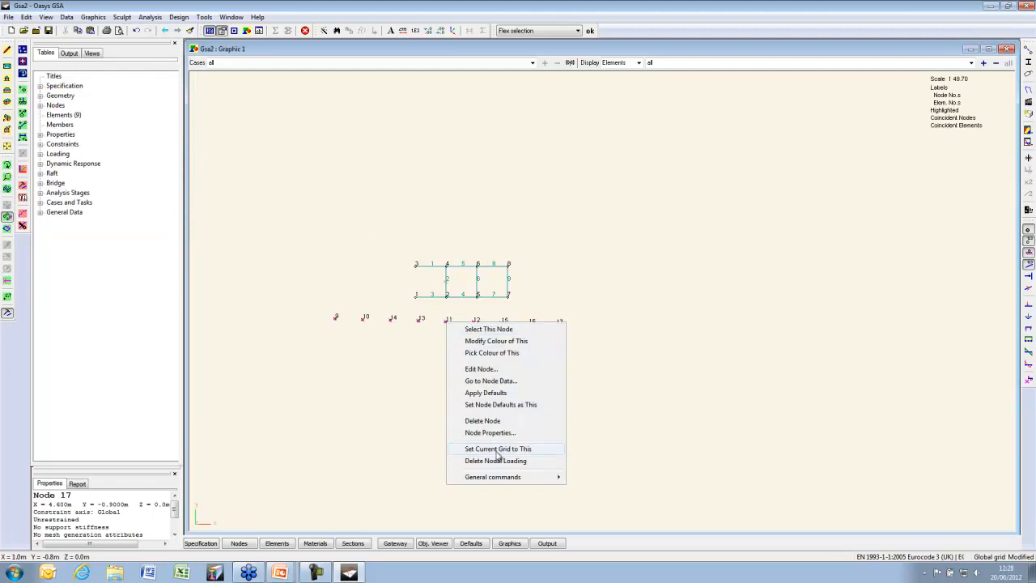
mouse_move(498, 476)
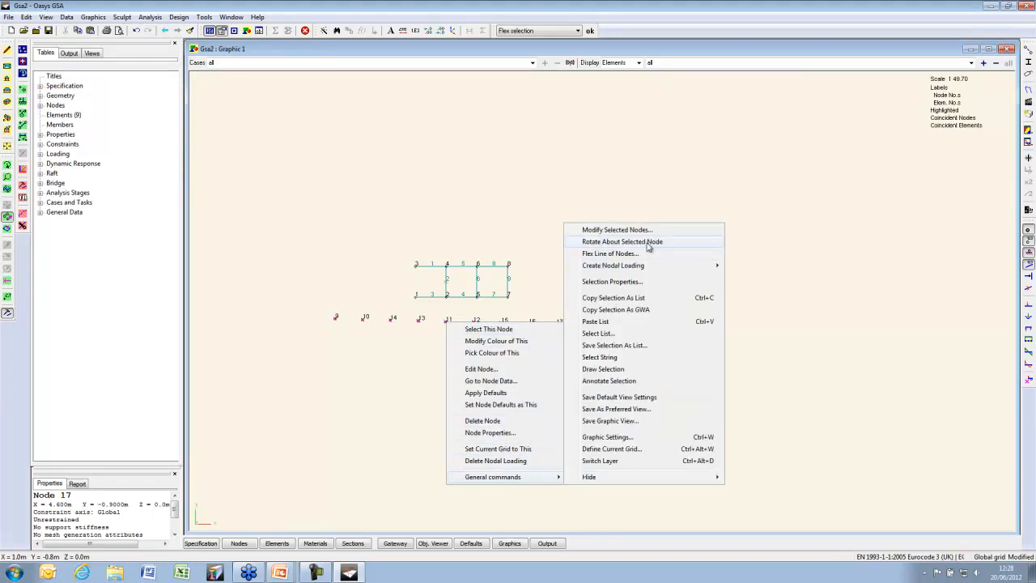
click(639, 253)
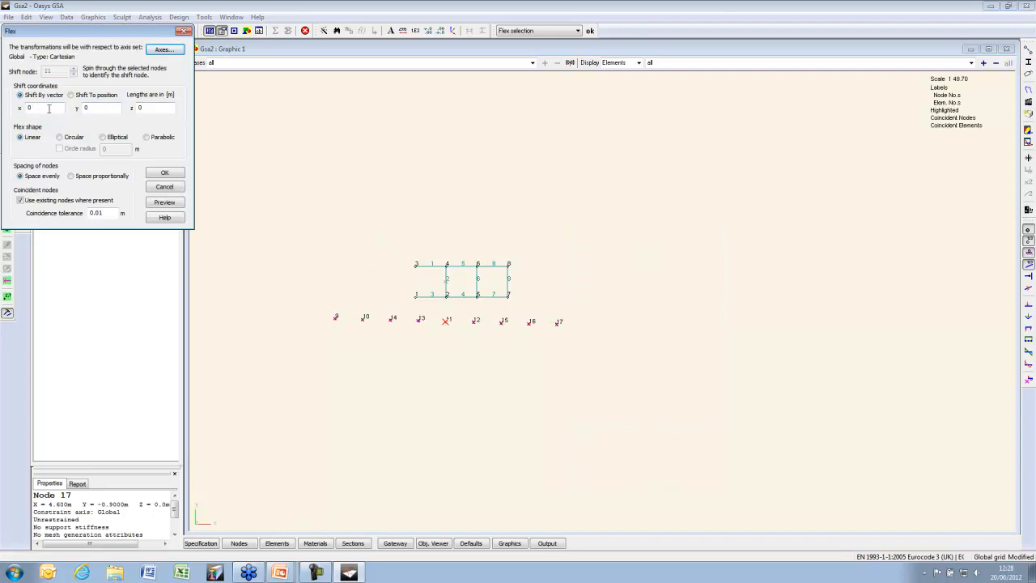
double_click(91, 113)
text(-2)
click(178, 206)
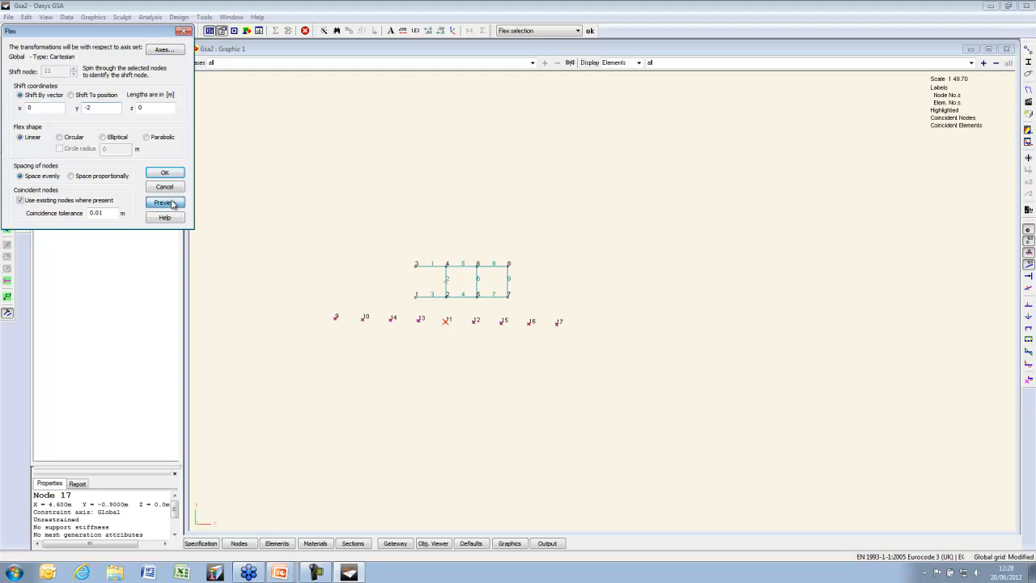
Preview the circular, elliptical and parabolic flex shapes
click(71, 138)
click(164, 203)
click(111, 139)
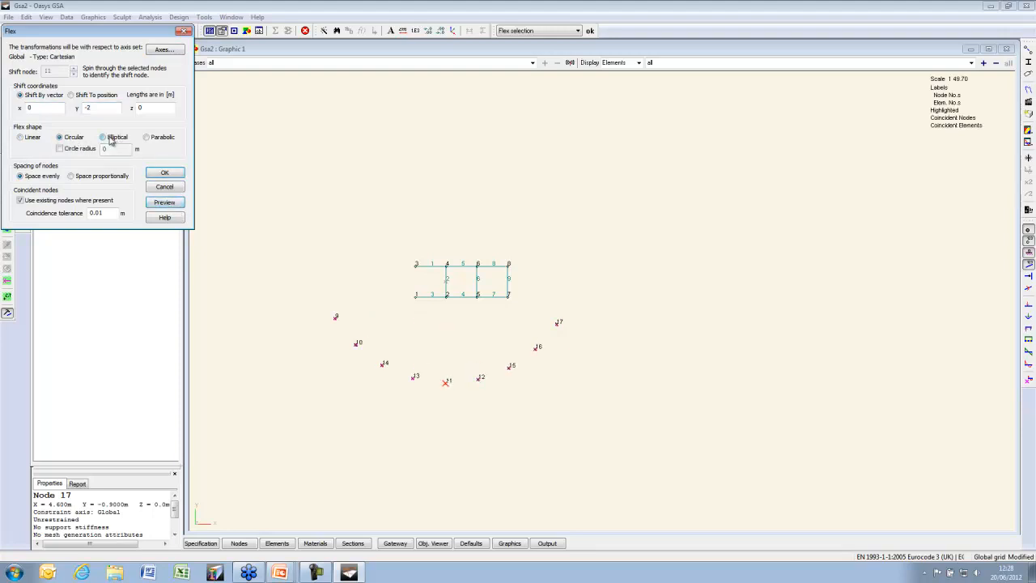
click(176, 205)
click(147, 136)
click(168, 204)
Use a circular shape with a fixed 5 m circle radius and apply the flex
click(71, 136)
click(59, 148)
double_click(98, 148)
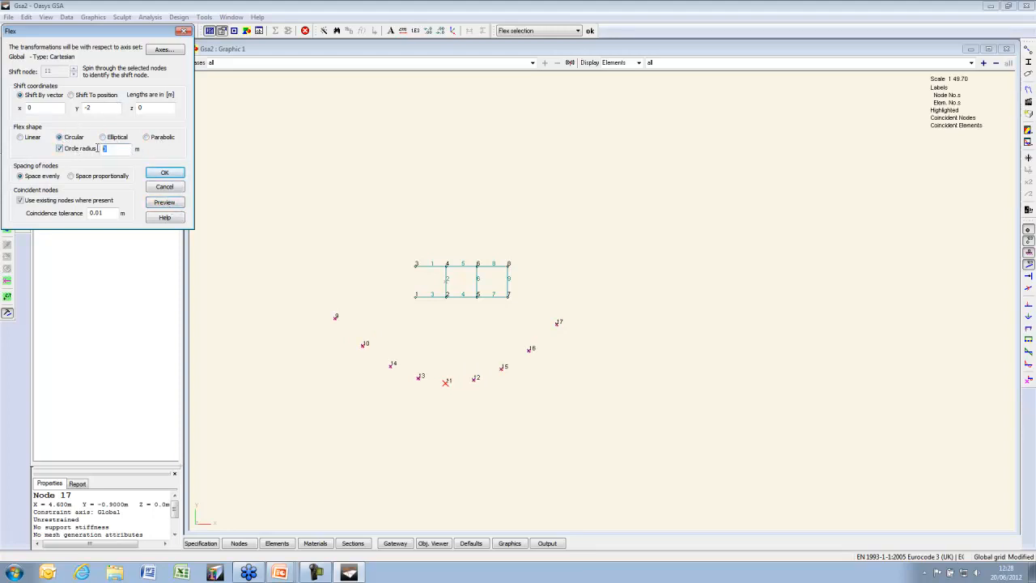
text(5)
click(178, 205)
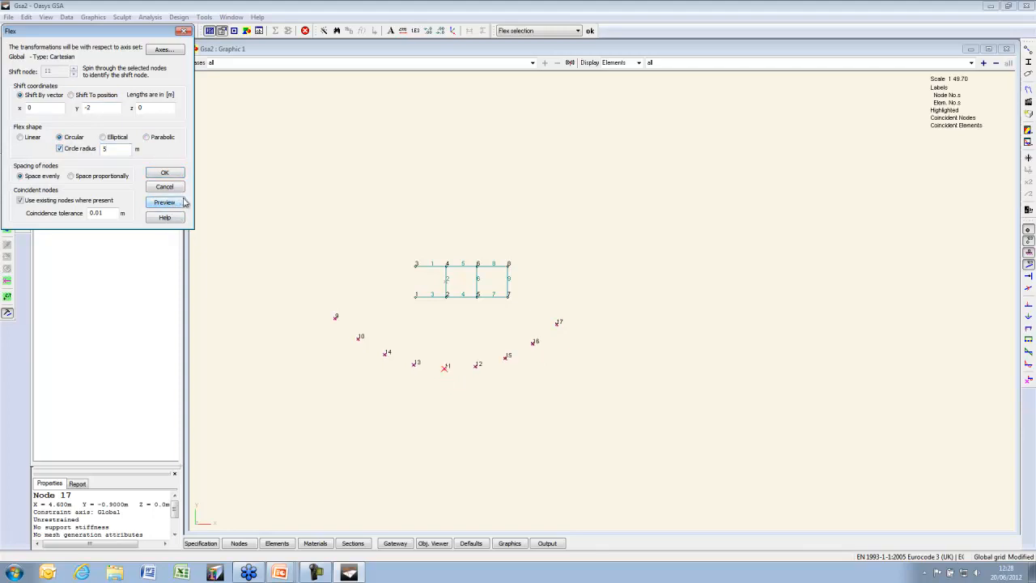
click(172, 172)
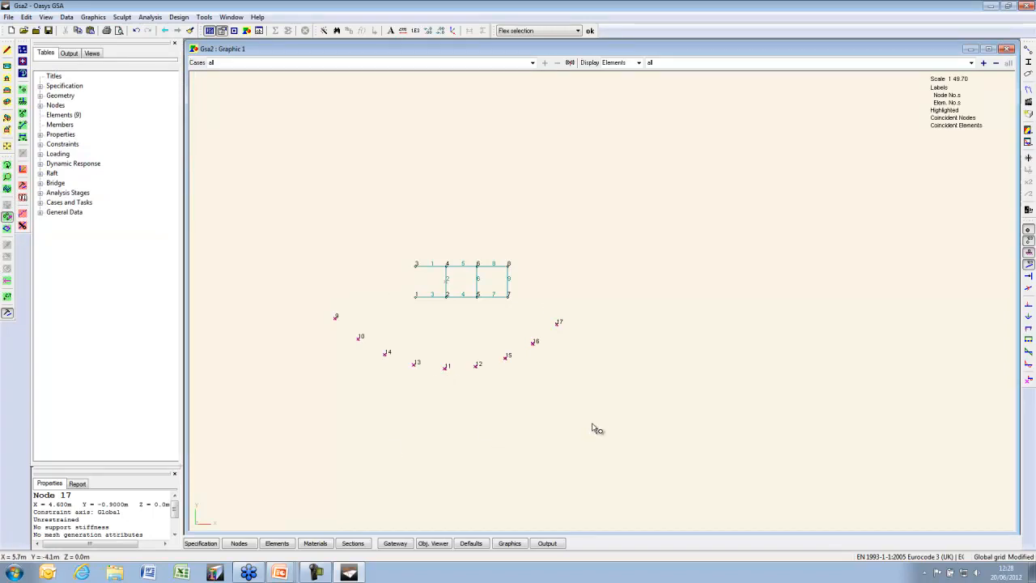
Return to a 3D view and select beam element 9
click(8, 120)
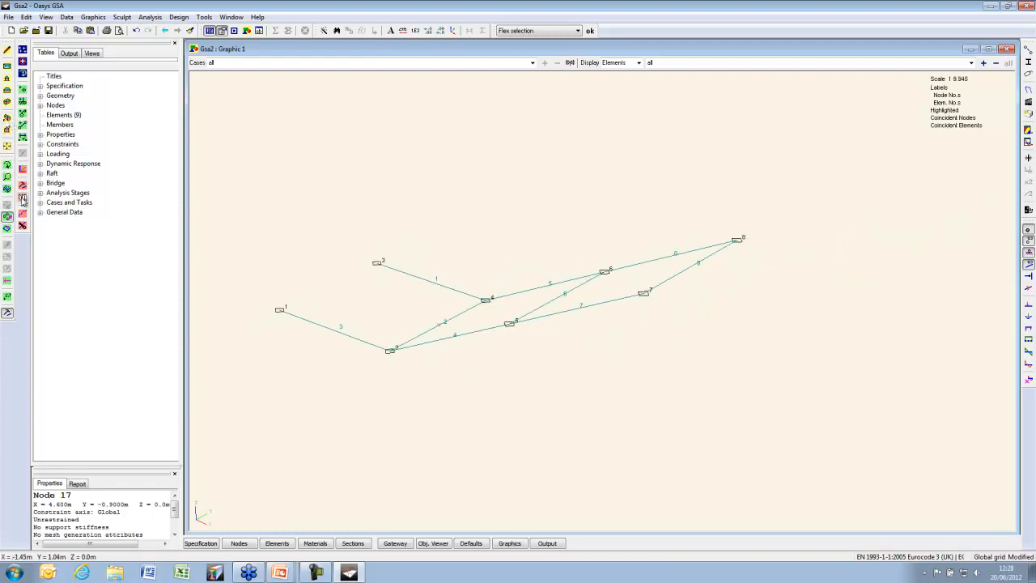
click(8, 228)
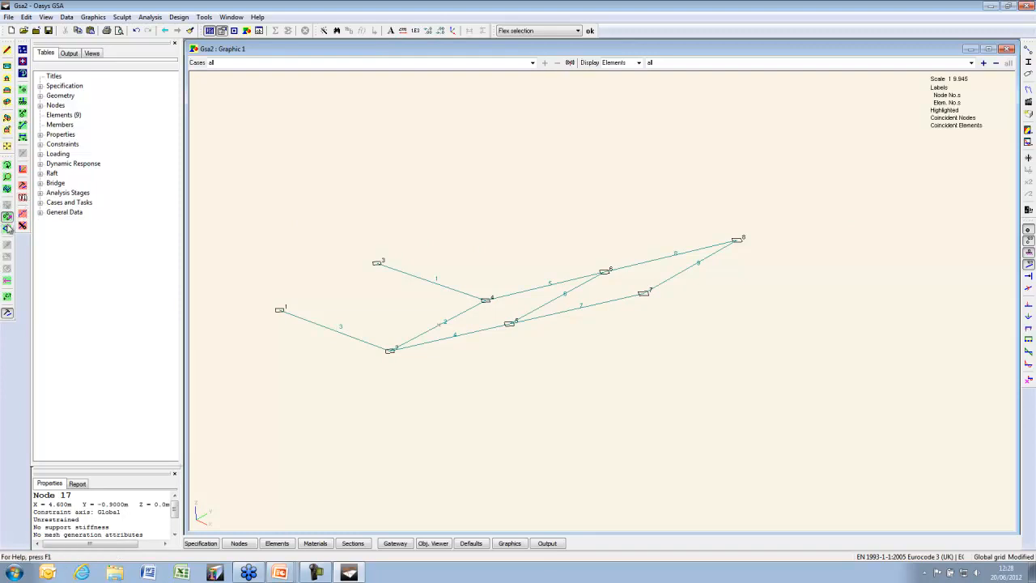
click(692, 265)
Extrude beam 9 along x with 1 increment of 1 m, including beam elements
click(578, 31)
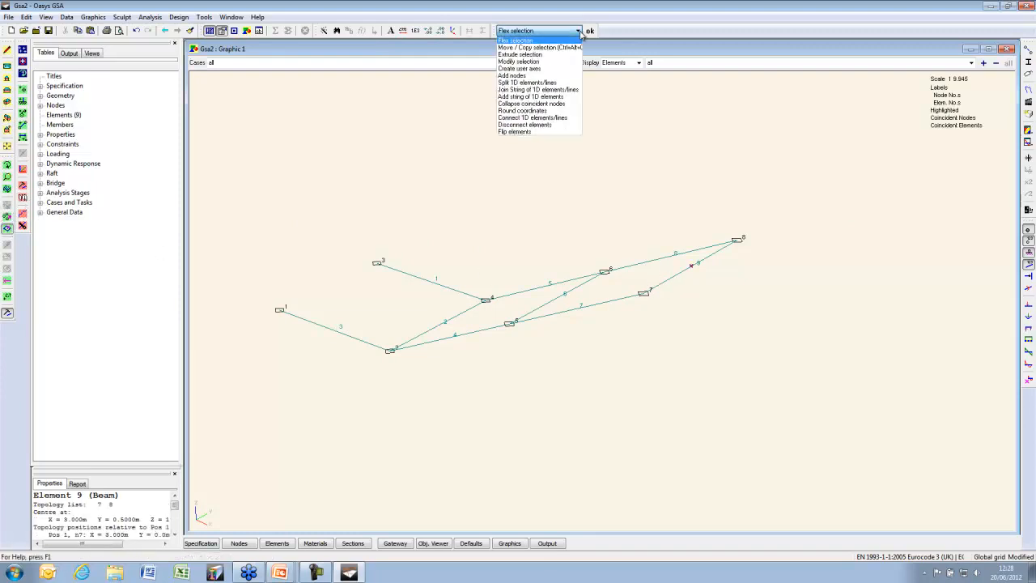
click(550, 46)
click(589, 30)
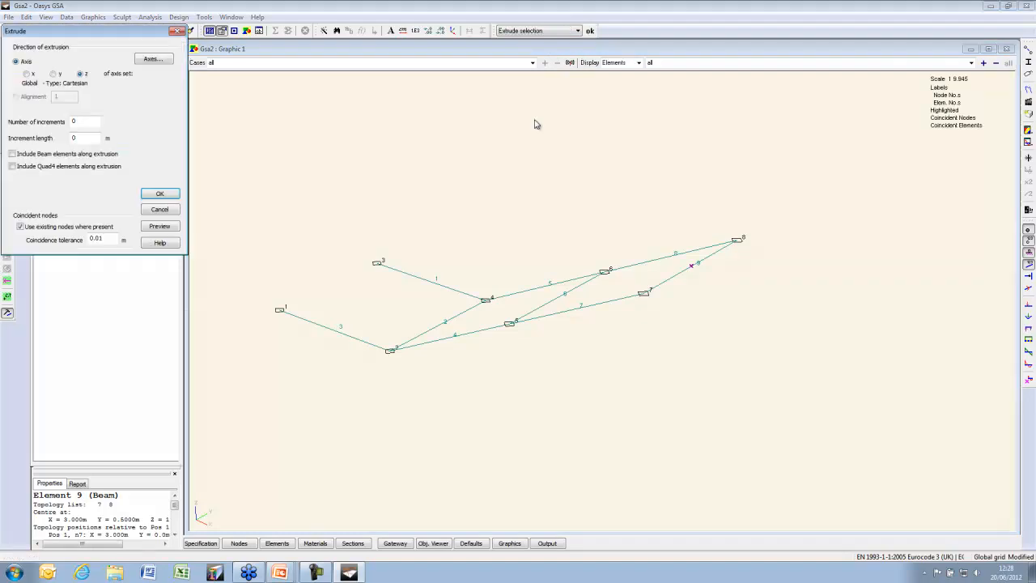
click(28, 74)
double_click(81, 121)
text(1)
double_click(72, 136)
text(1)
click(166, 227)
click(171, 196)
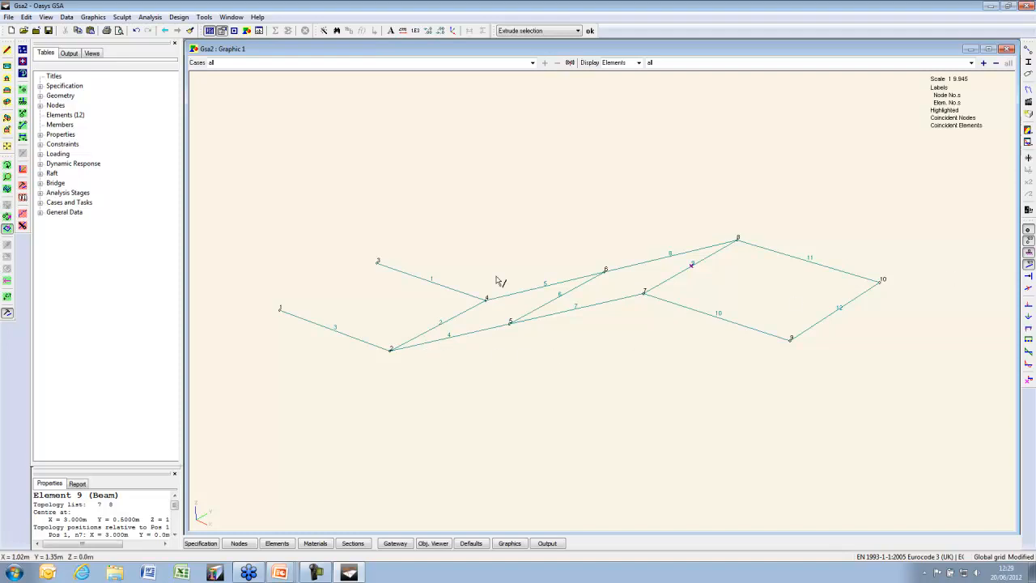
Select nodes 4, 2 and 6 on the model
click(7, 217)
click(487, 299)
ctrl+click(391, 351)
ctrl+click(605, 270)
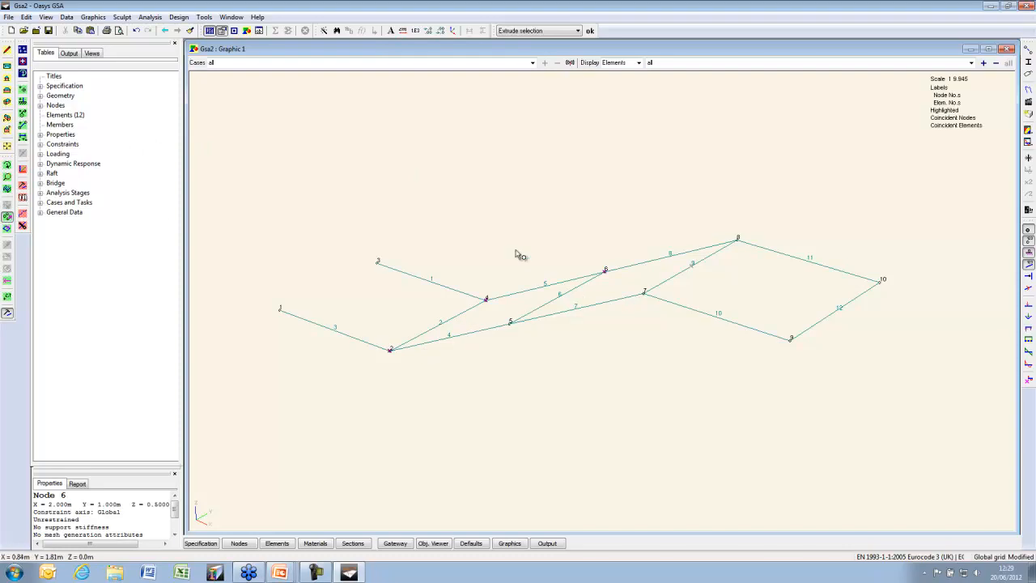
Create a user axis set with origin node 4, x toward node 2, and xy plane through node 6
click(22, 171)
drag(41, 36, 118, 63)
click(216, 150)
click(215, 151)
click(215, 151)
click(216, 150)
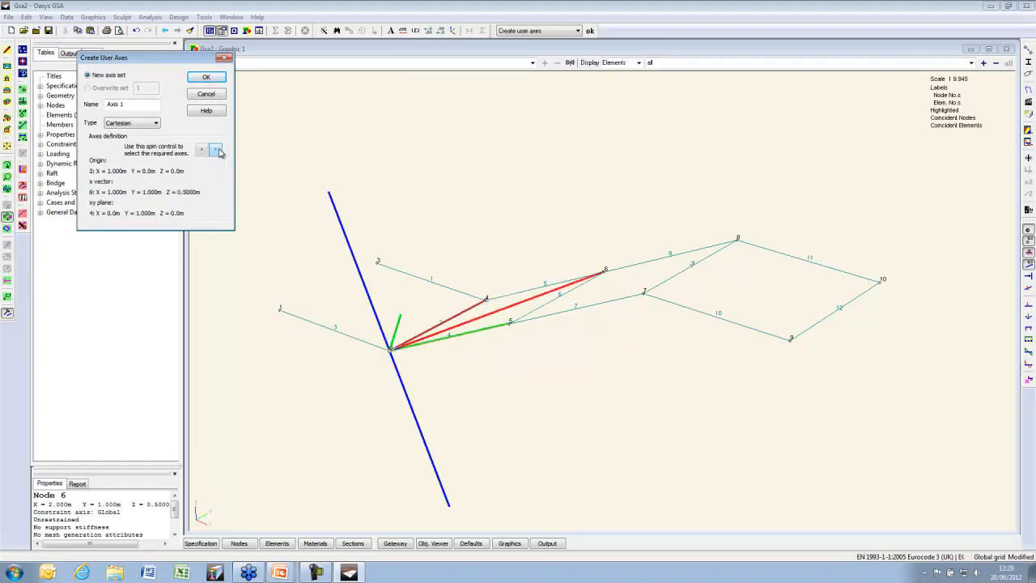
click(215, 150)
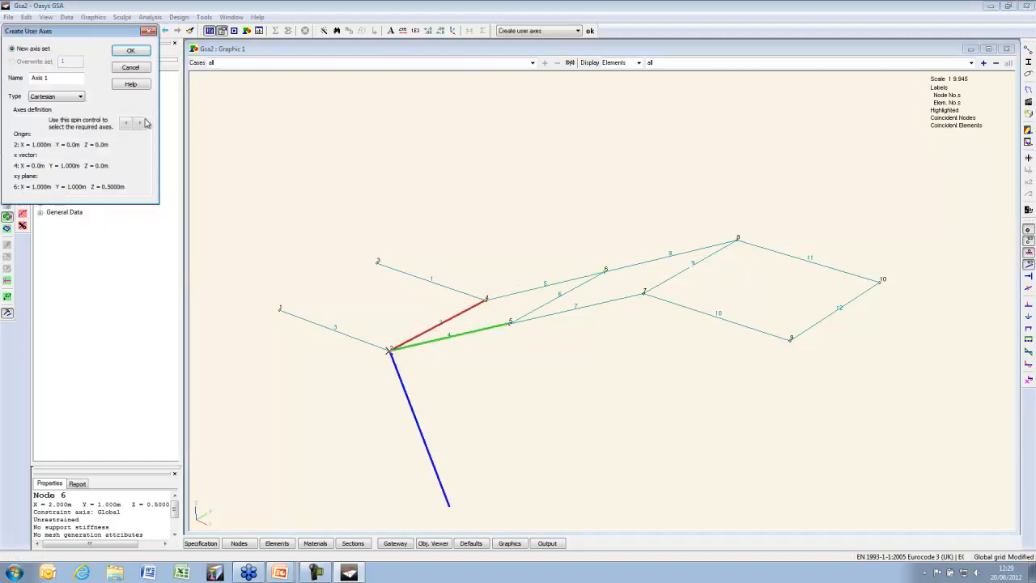
click(140, 124)
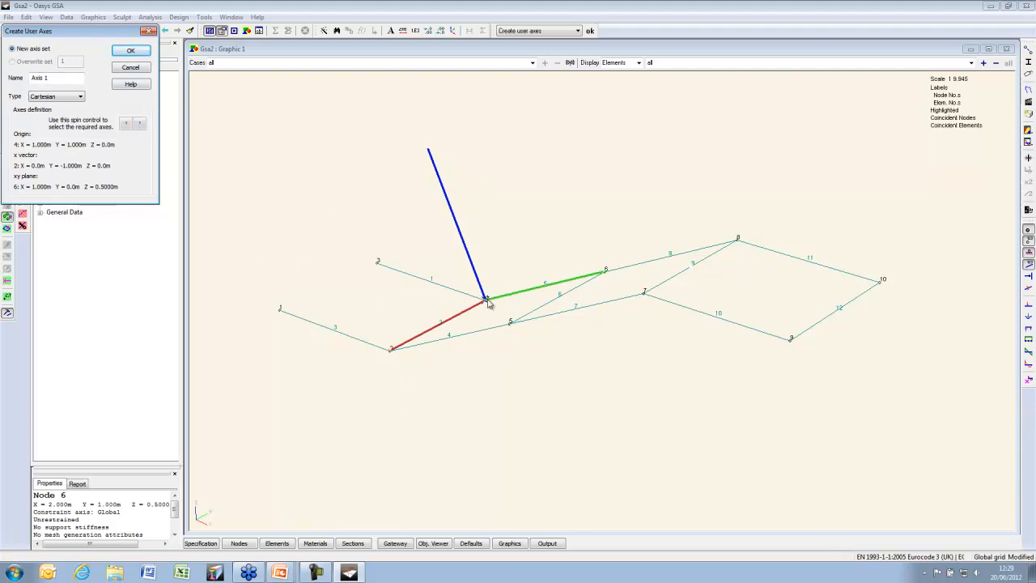
drag(63, 75, 2, 68)
Save the Slope axis set and turn on display of all user axes
click(130, 50)
click(1026, 75)
click(12, 42)
click(31, 88)
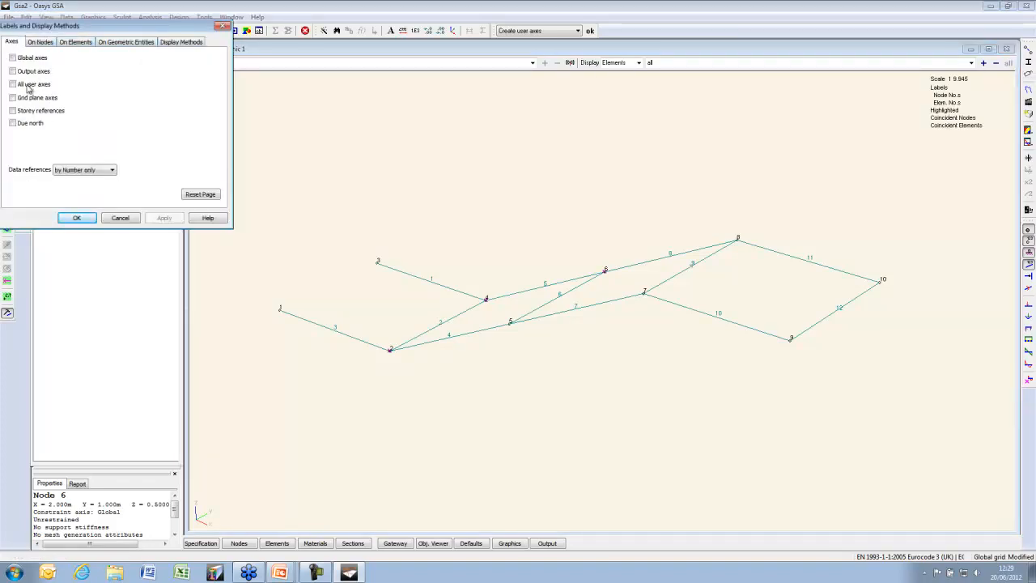
click(77, 217)
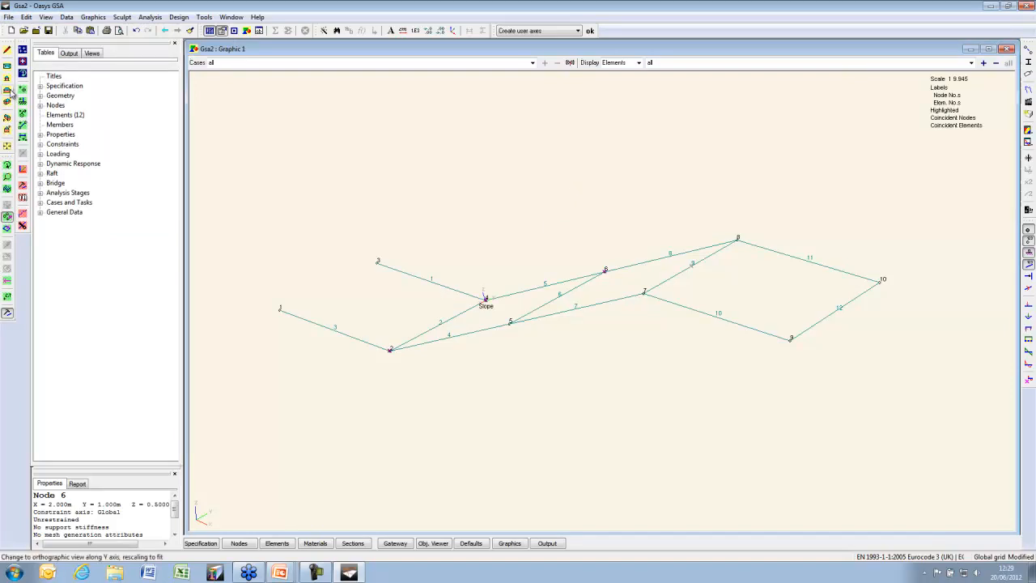
Check the Slope axes in side and 3-D views, then select beam element 12
click(10, 92)
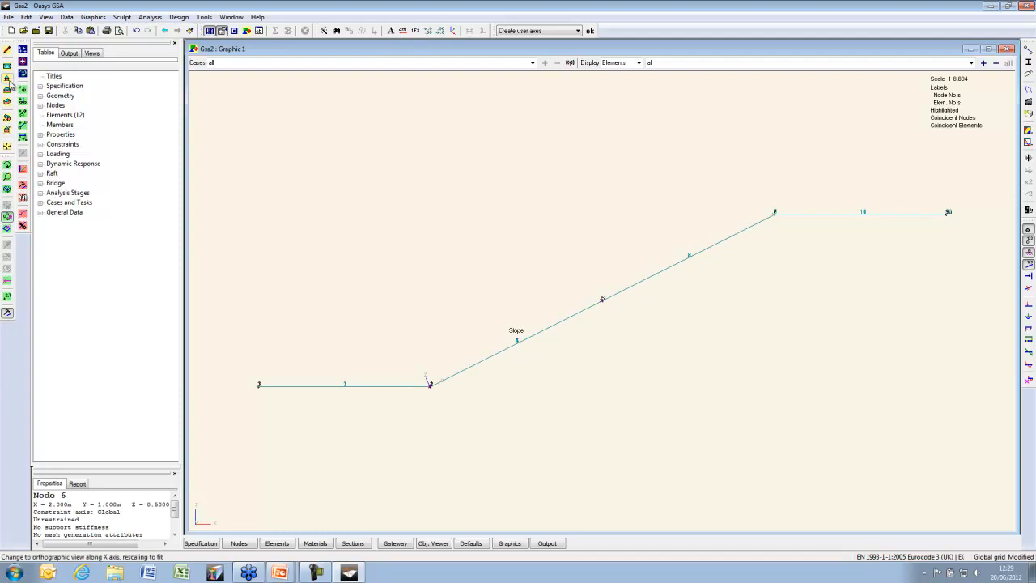
click(7, 116)
click(7, 115)
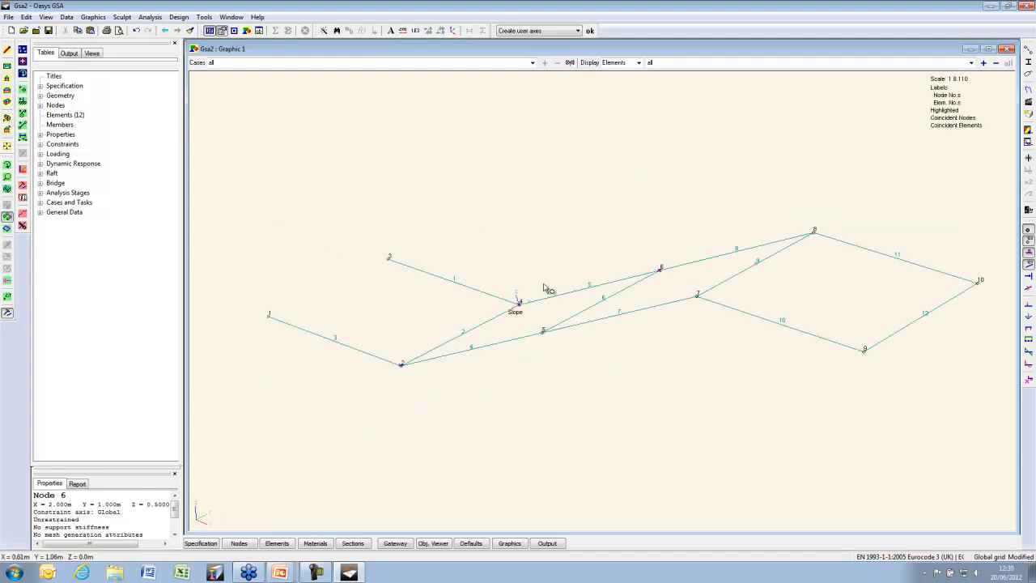
click(7, 228)
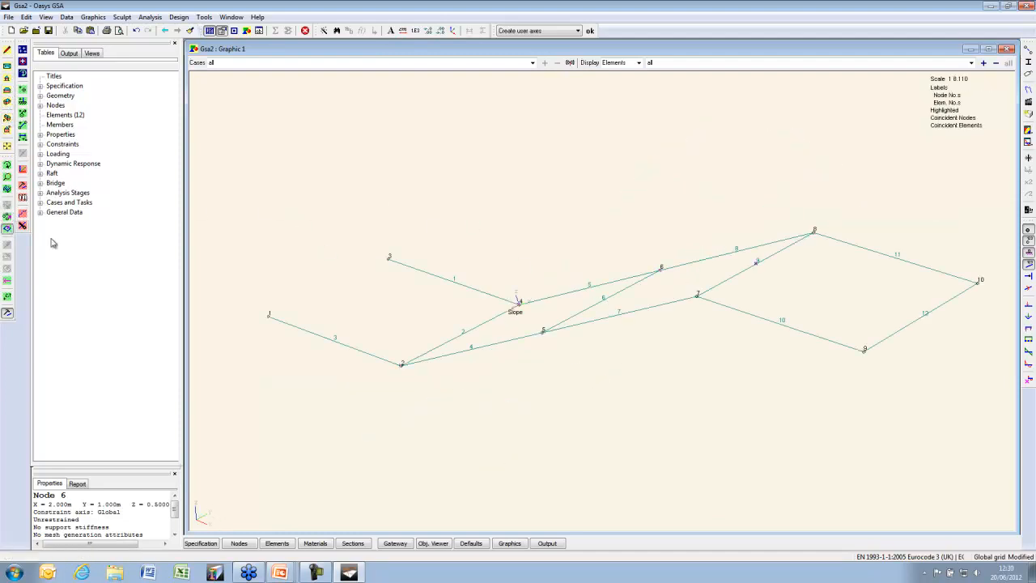
click(926, 313)
drag(735, 347, 569, 331)
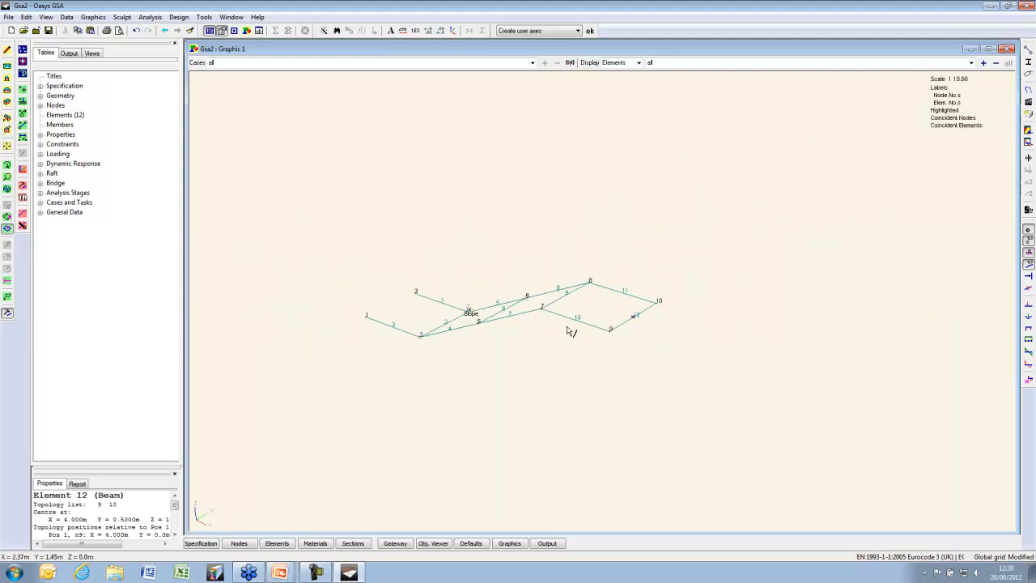
Extrude the selection 1 increment along the Slope axes' y direction, adding beam elements
click(578, 31)
click(540, 47)
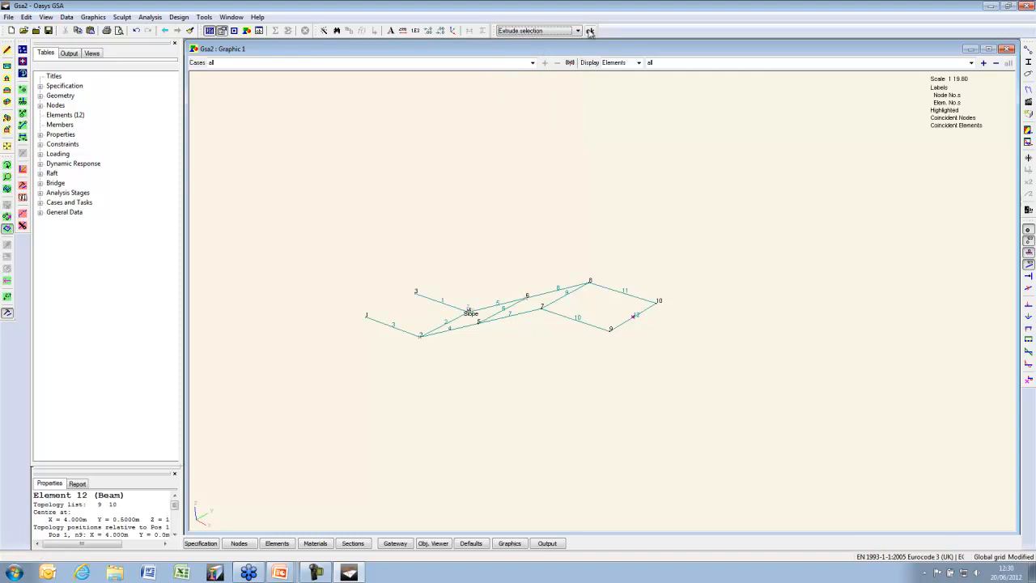
click(590, 31)
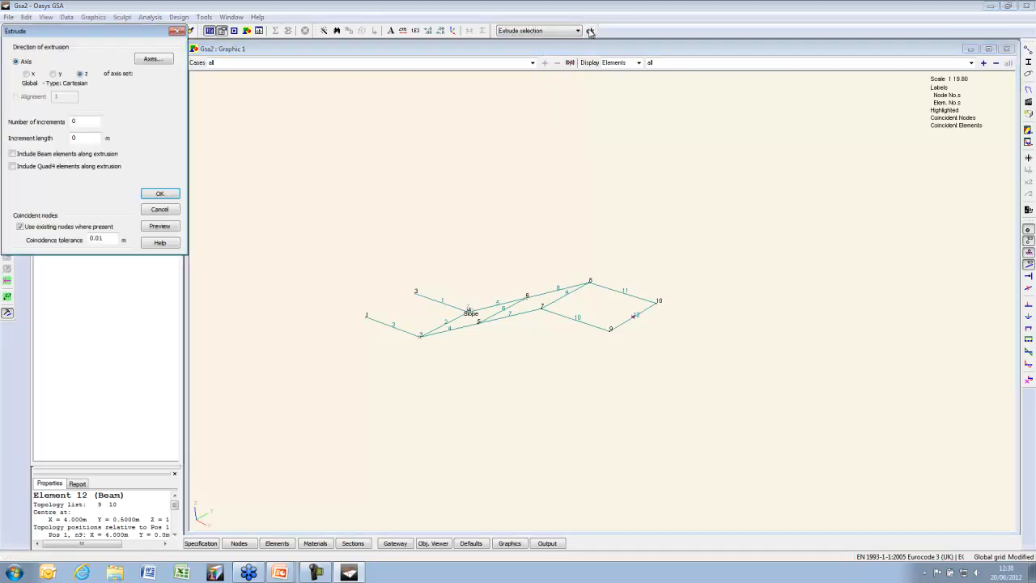
click(148, 61)
click(37, 168)
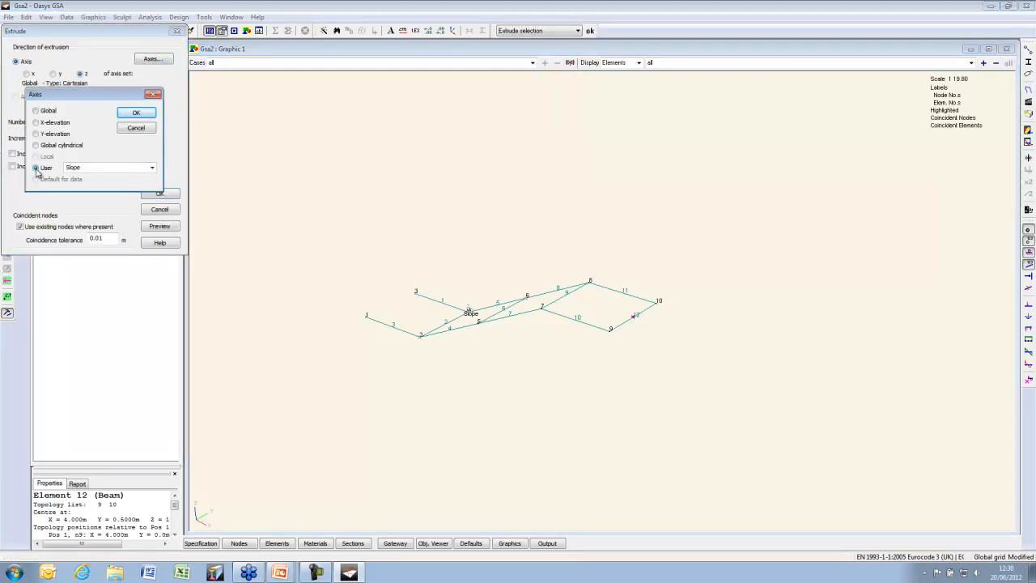
click(137, 112)
click(53, 73)
double_click(84, 123)
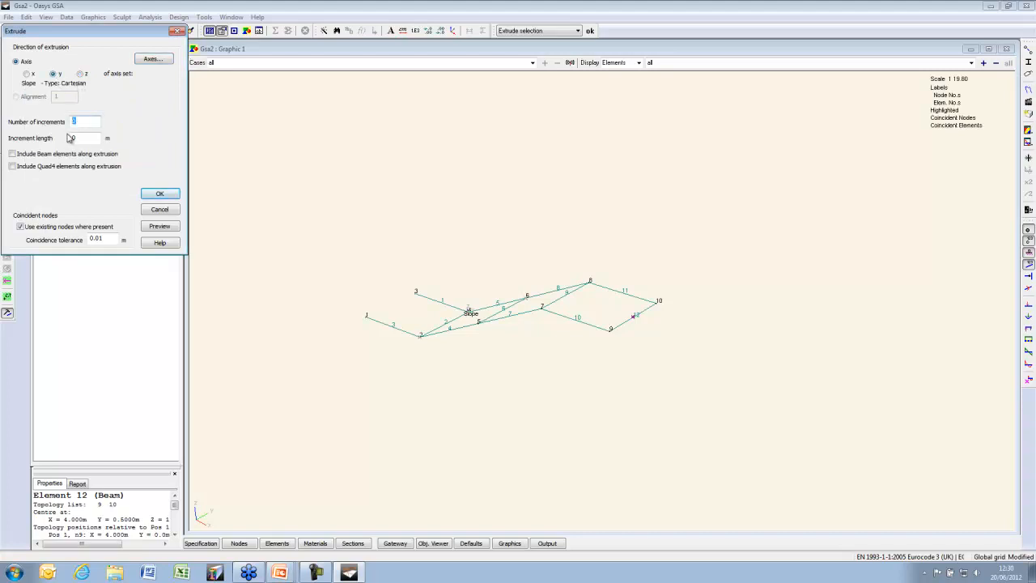
text(1)
click(12, 154)
click(162, 226)
click(162, 195)
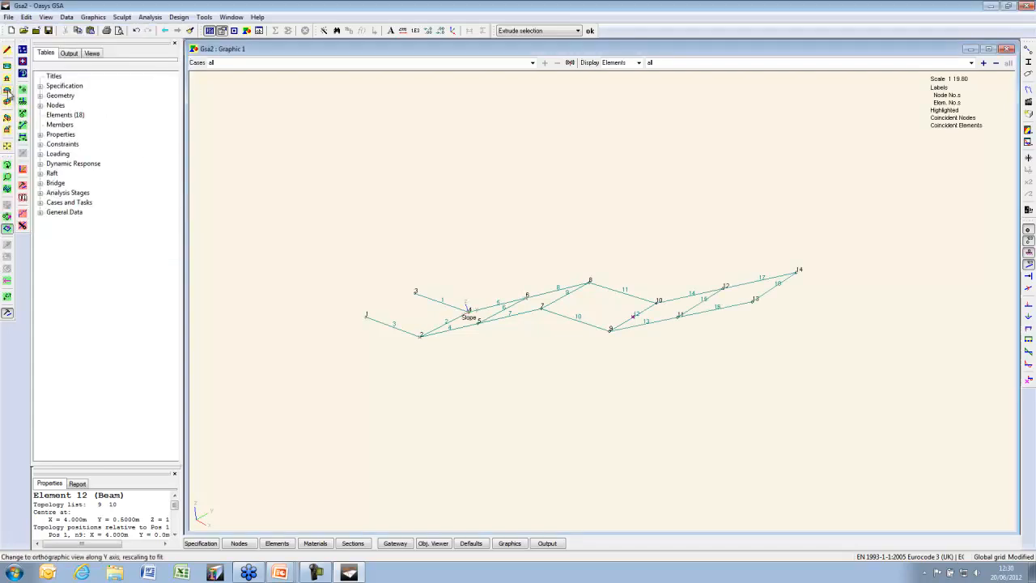
Hide number labels in side elevation and open Modify Nodes for the two left-end nodes
click(7, 95)
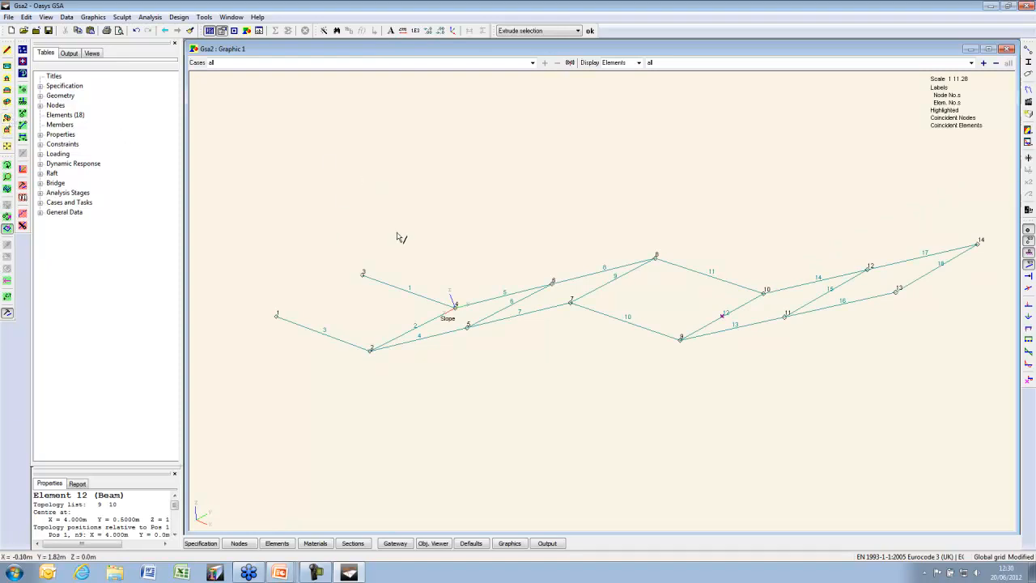
click(518, 242)
click(1027, 253)
click(1027, 241)
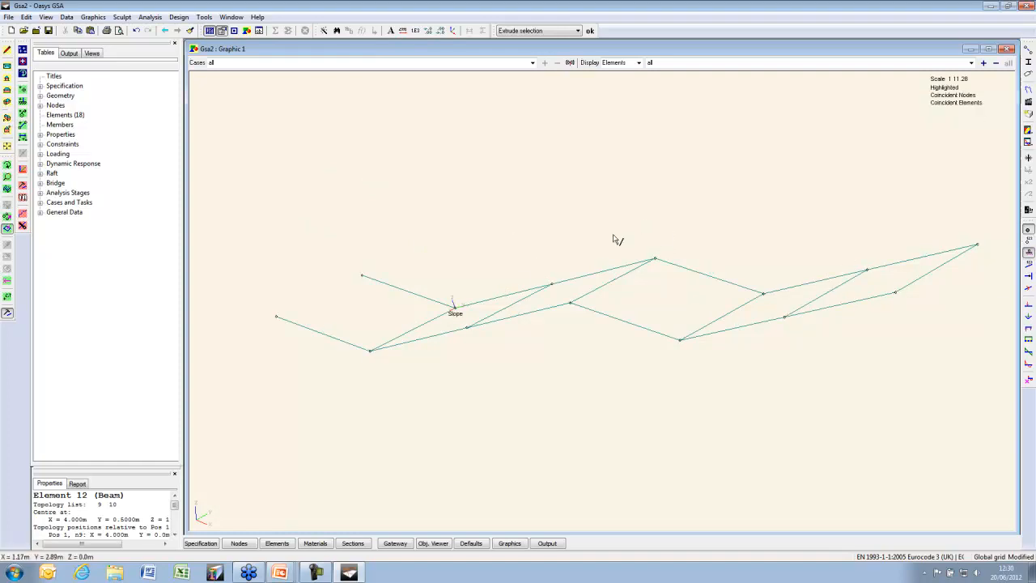
click(7, 216)
drag(405, 255, 230, 318)
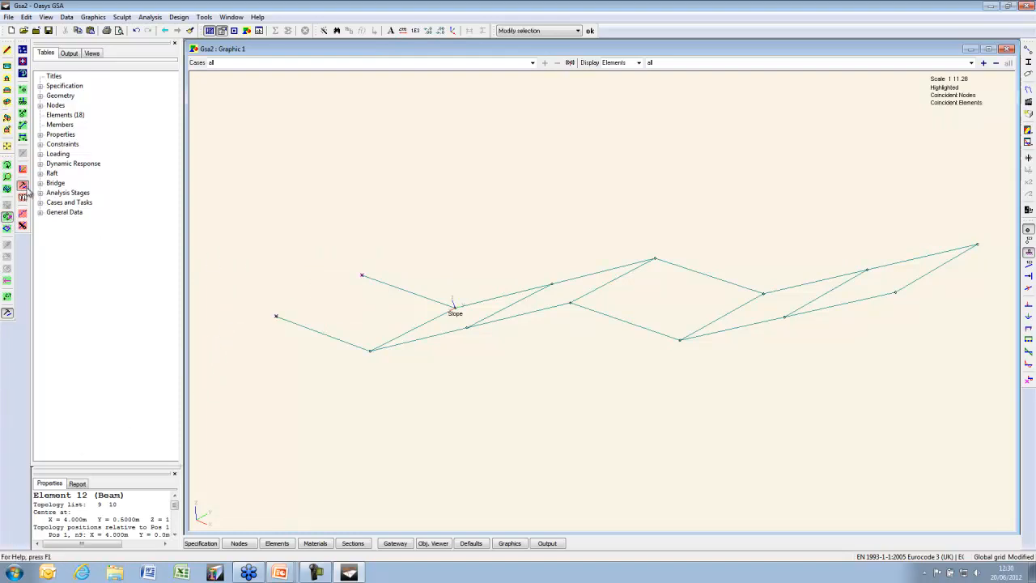
click(23, 187)
drag(91, 12, 144, 67)
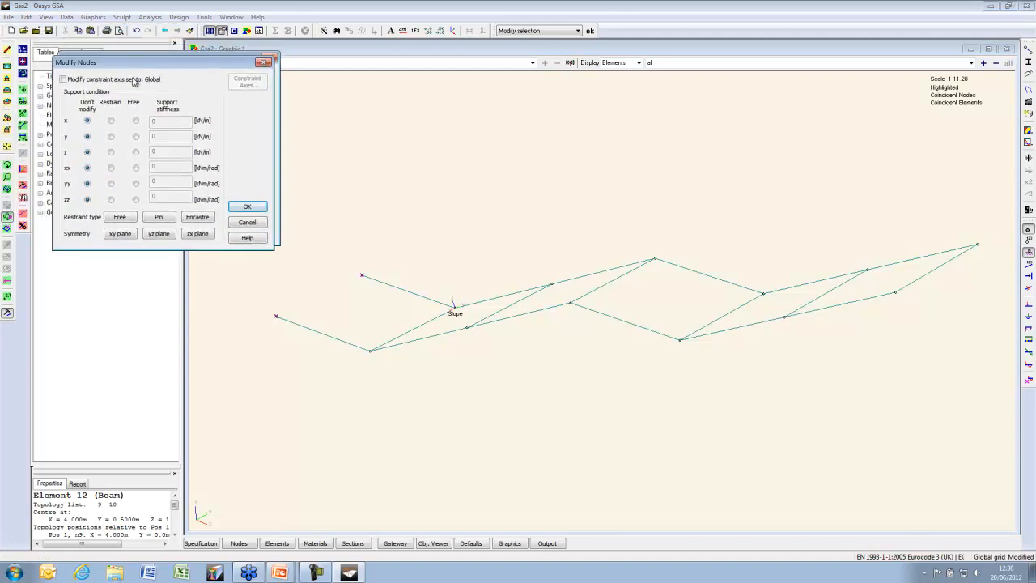
Pin both left-end nodes, then restrain node 14 in z on axis 1 : Slope
click(161, 219)
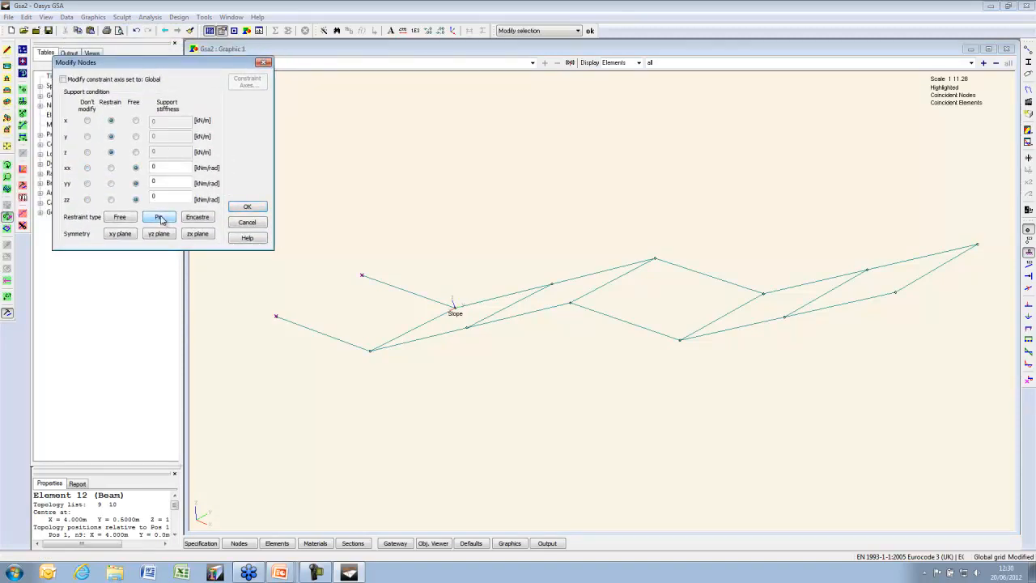
click(249, 207)
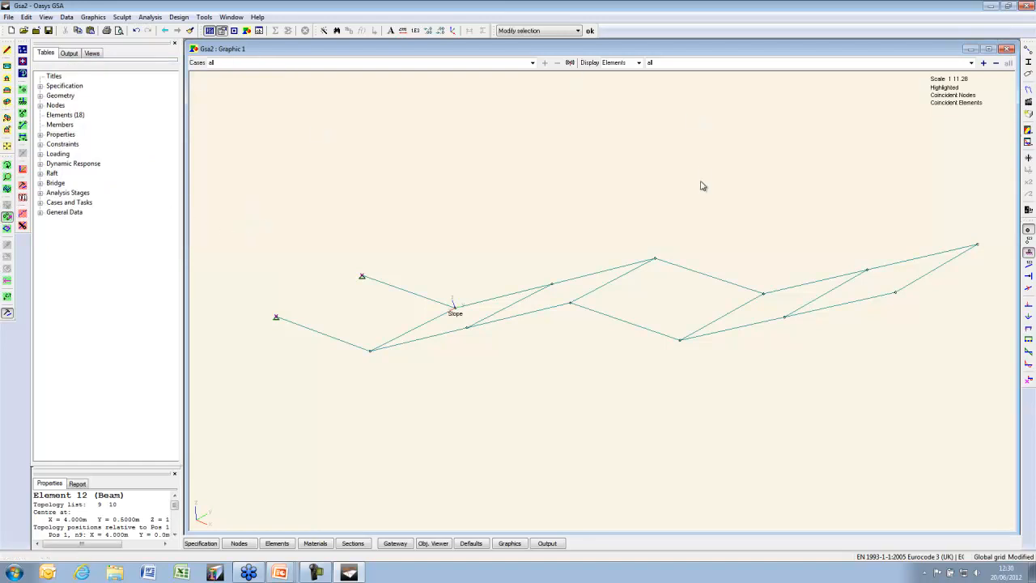
double_click(977, 247)
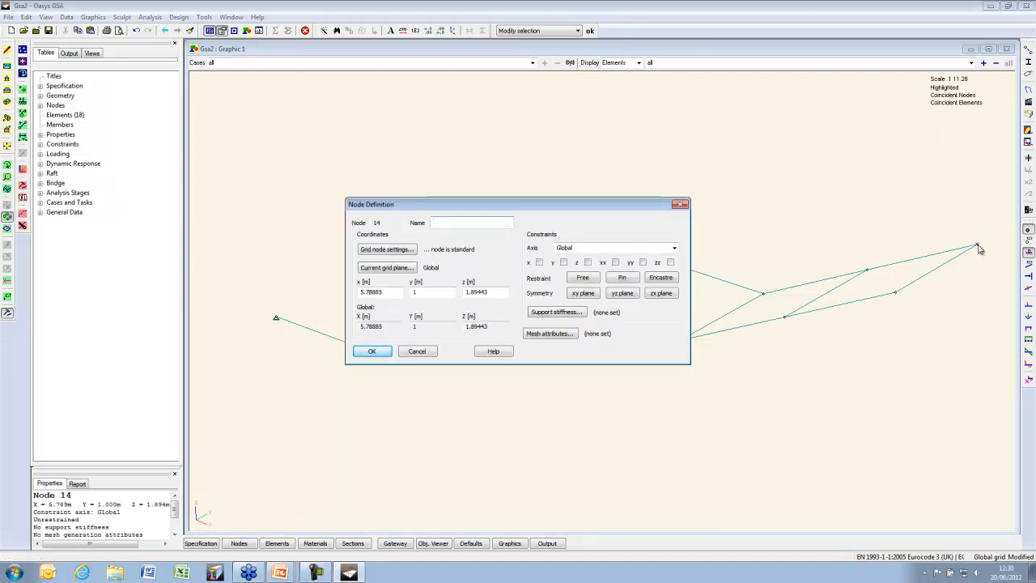
click(588, 263)
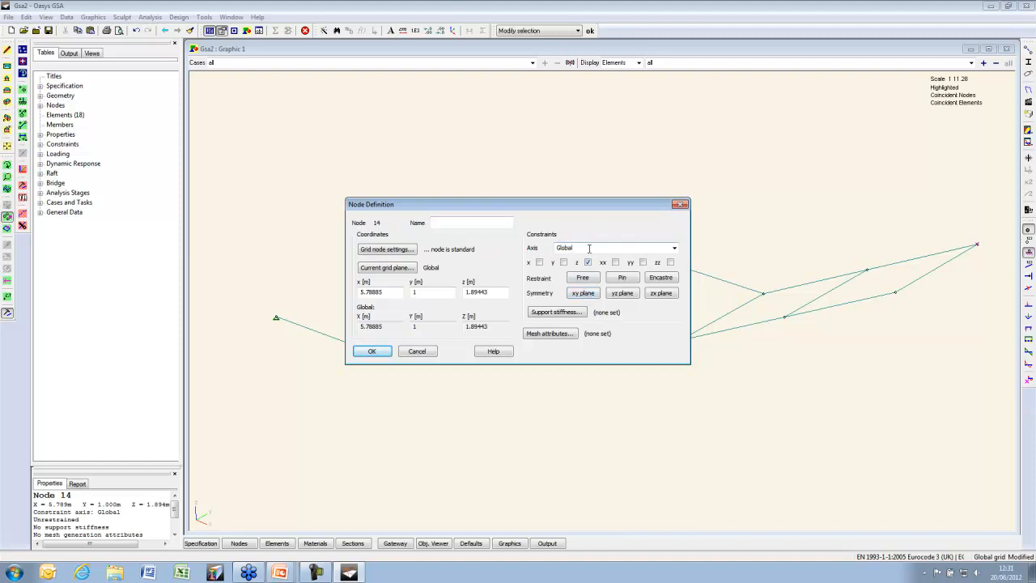
click(675, 248)
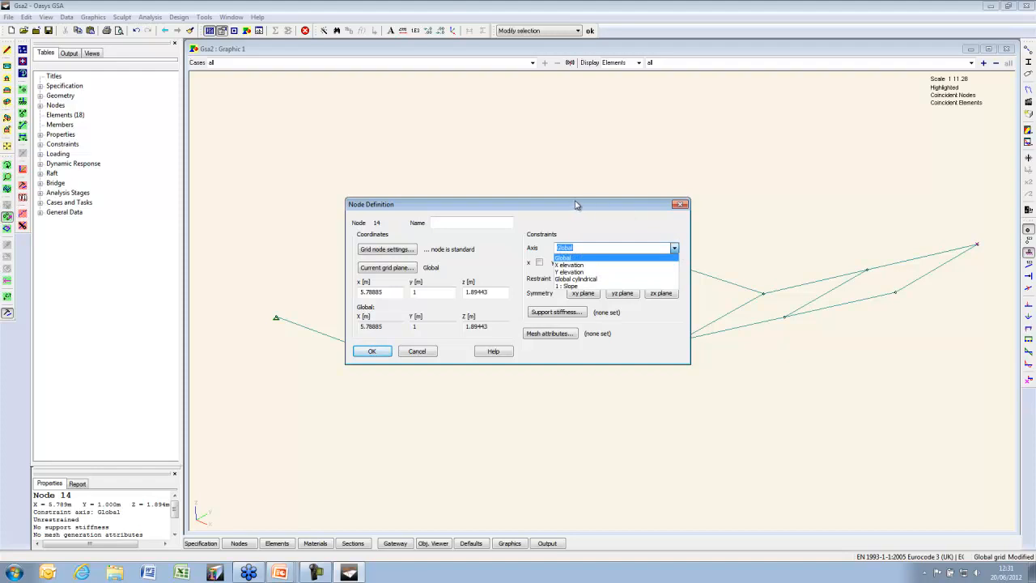
click(575, 287)
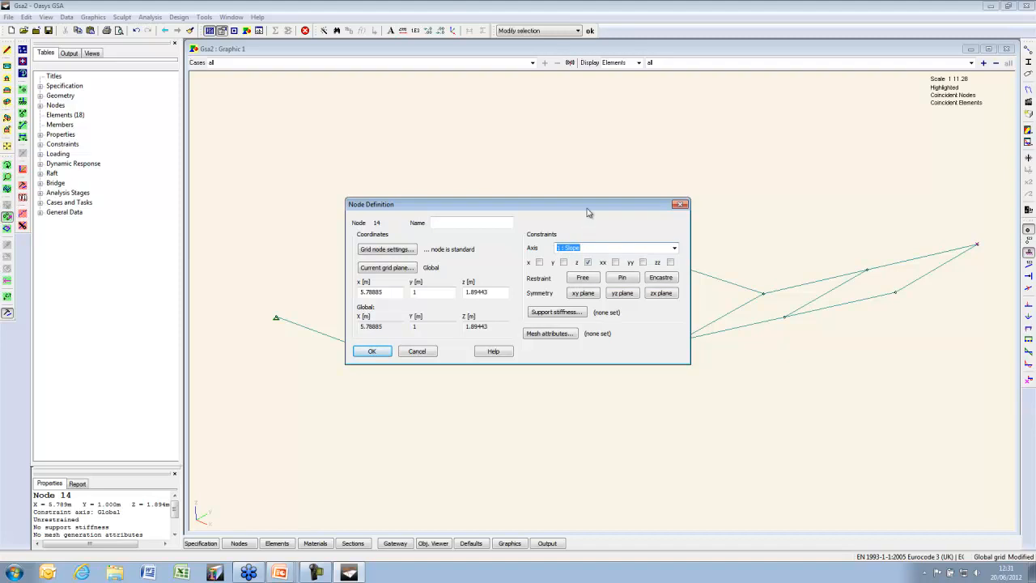
drag(587, 209, 510, 158)
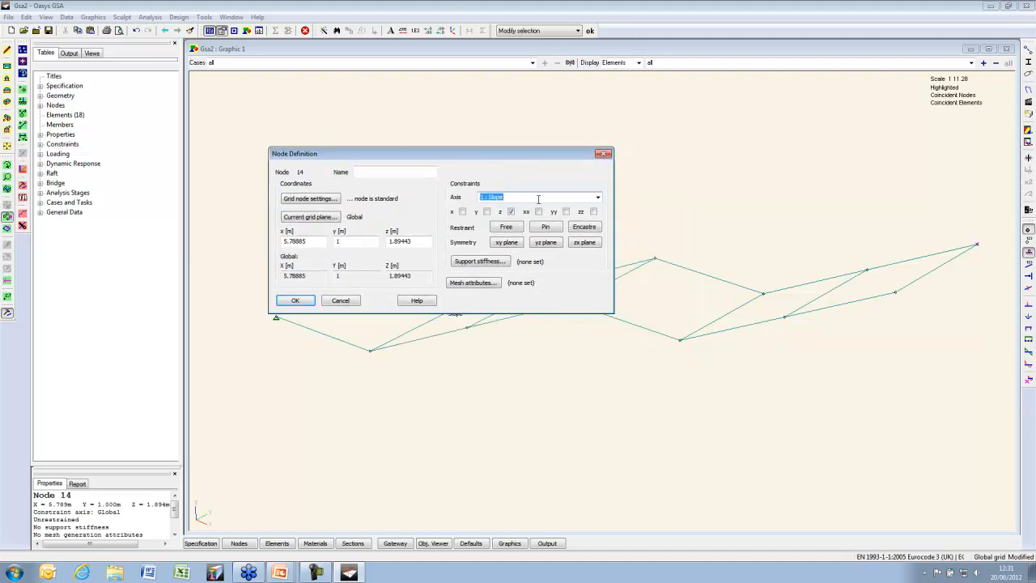
click(295, 301)
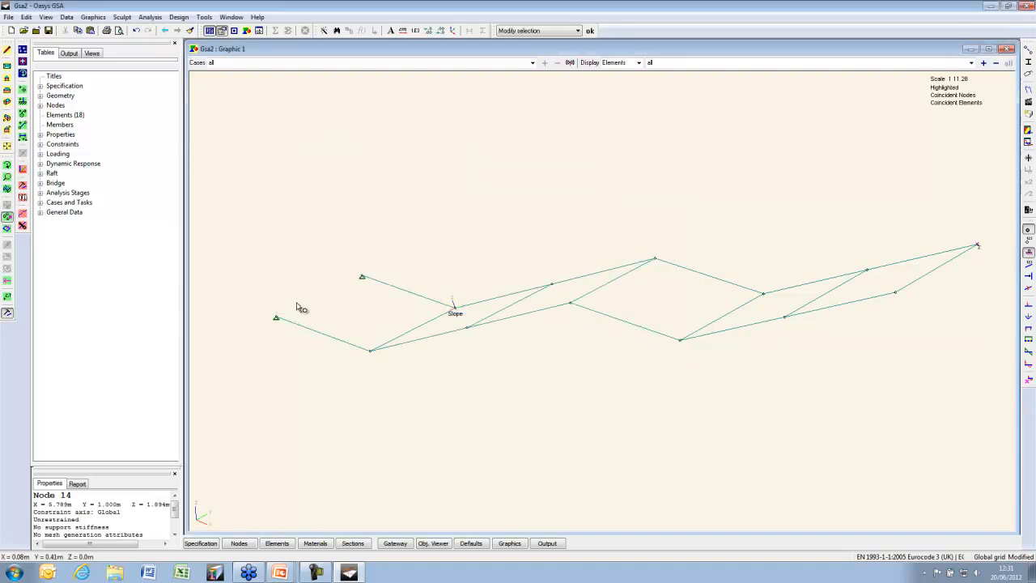
click(9, 90)
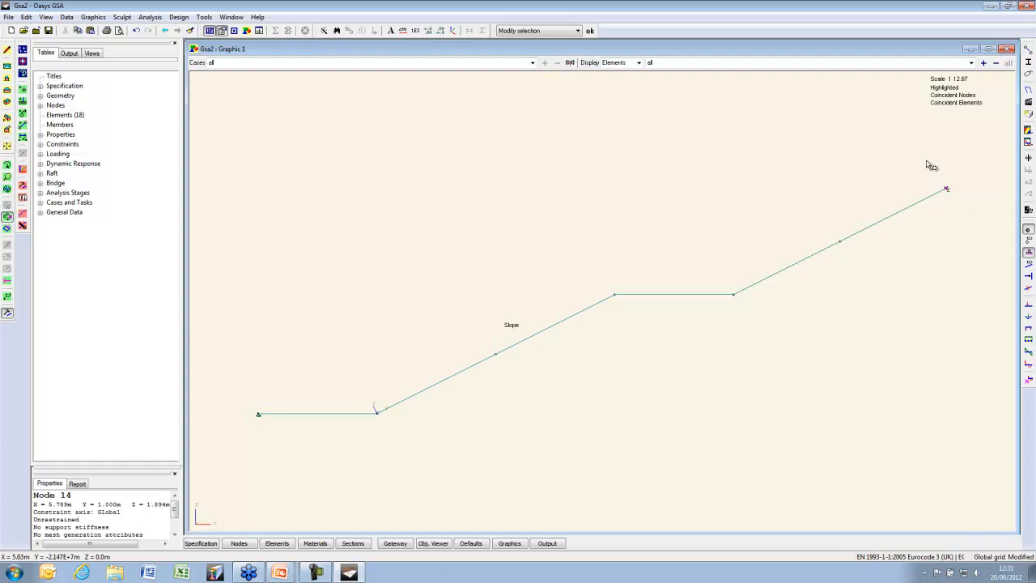
Pick the top-of-slope node and open node 13's support stiffness settings
drag(929, 167, 956, 197)
click(8, 103)
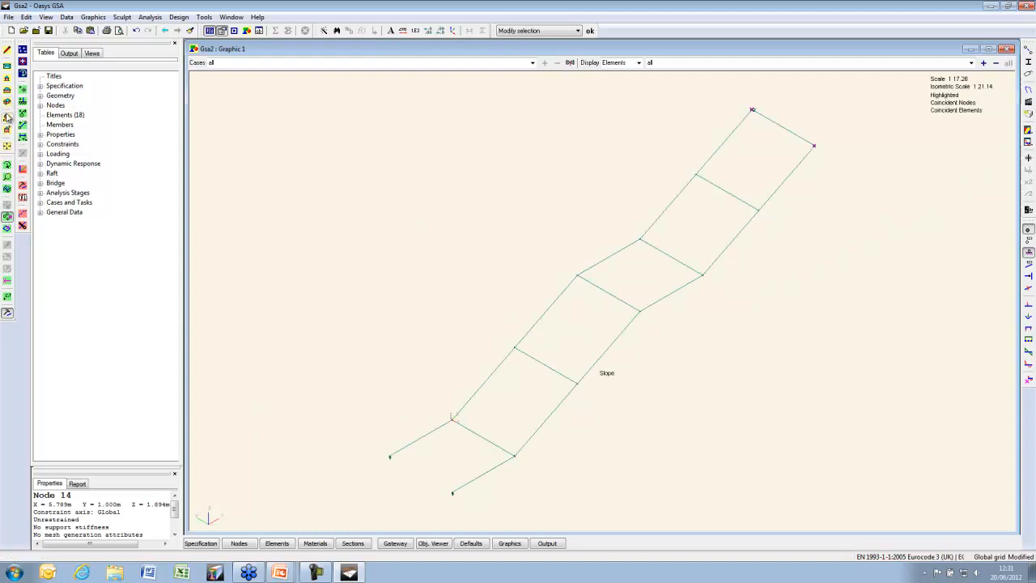
click(7, 119)
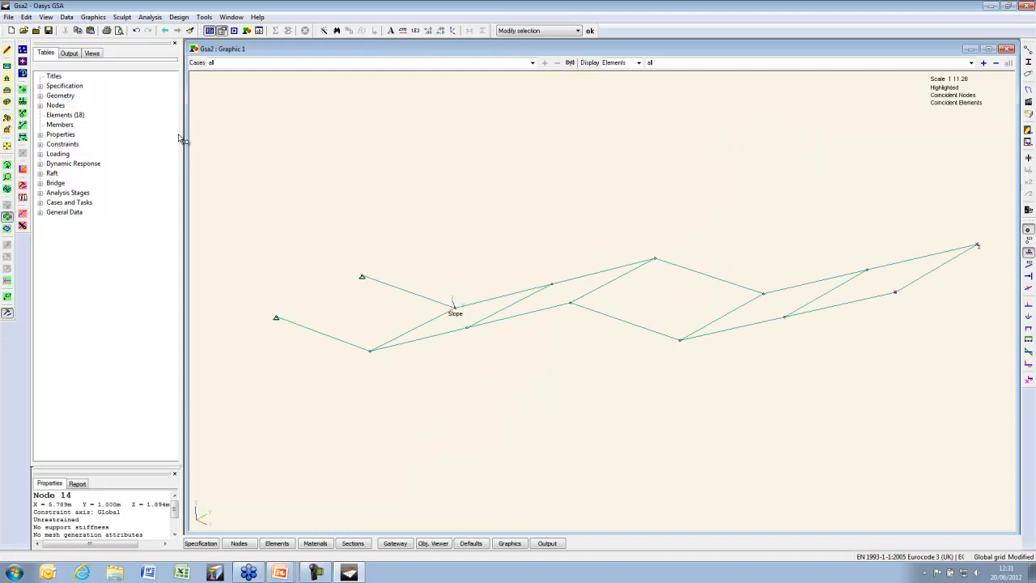
double_click(894, 293)
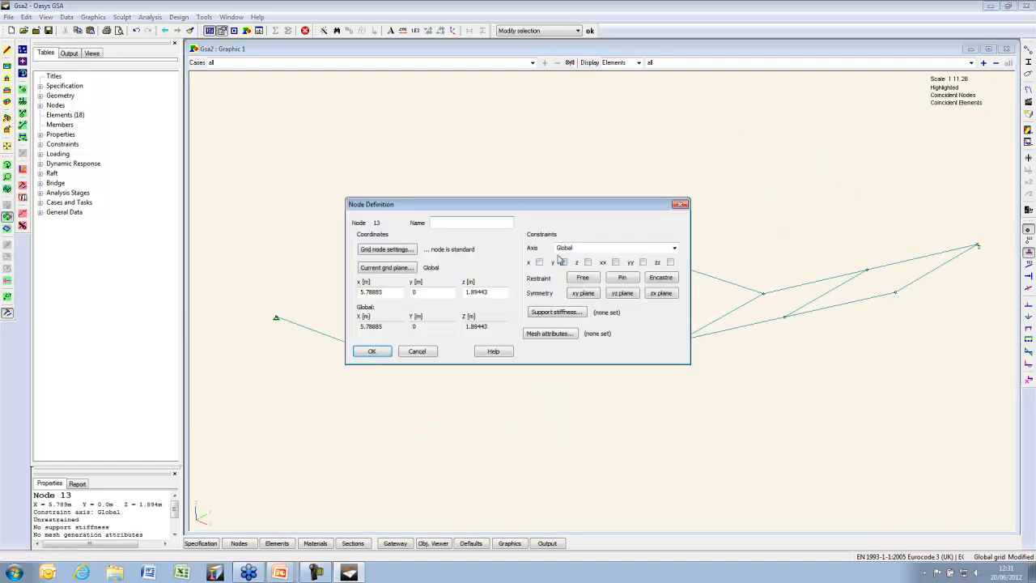
click(572, 314)
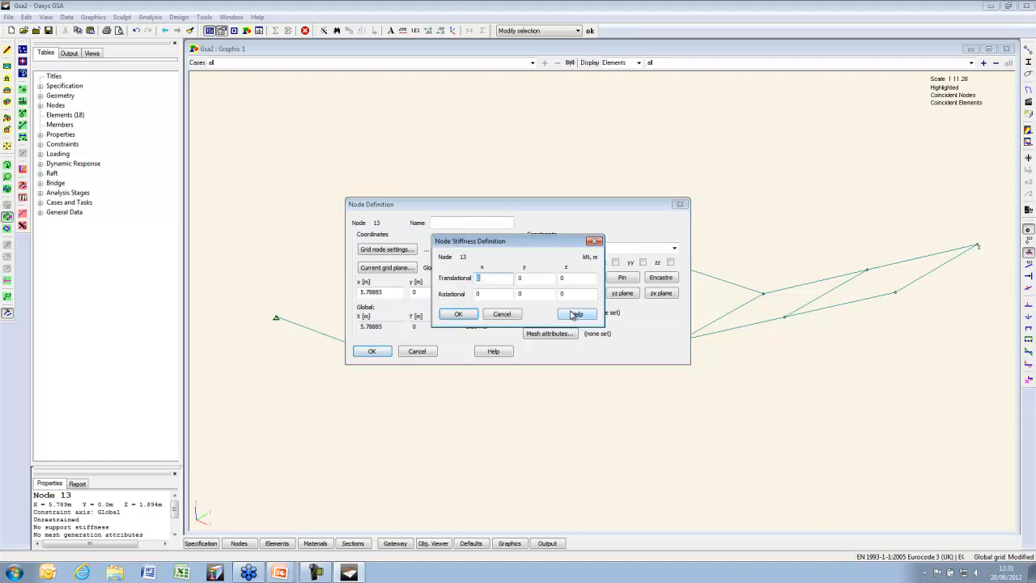
drag(529, 243, 457, 169)
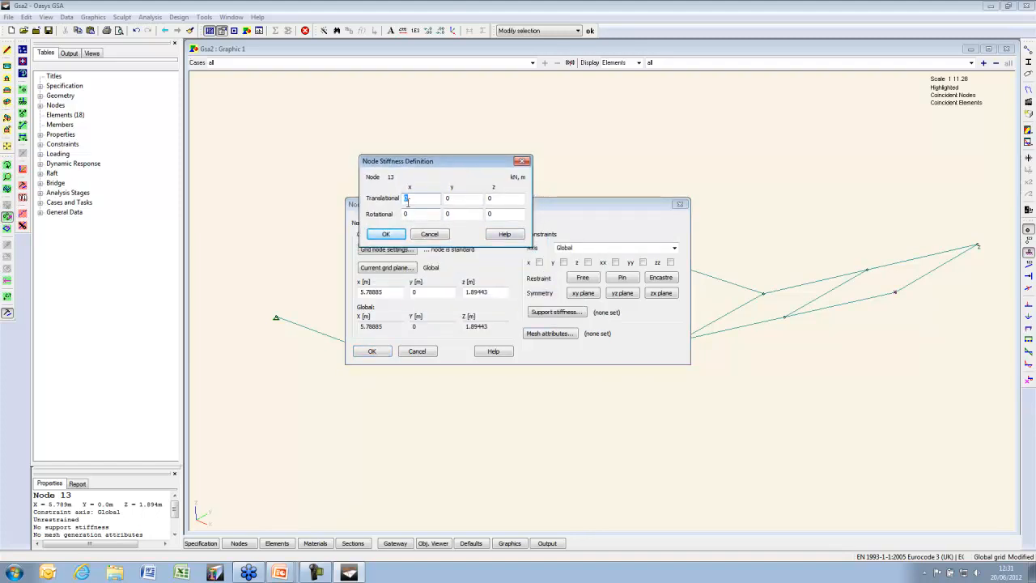
Give node 13 translational spring stiffnesses of 0, 100 and 1 for x, y, z
text(0)
key(Tab)
text(100)
key(Tab)
text(1)
click(387, 235)
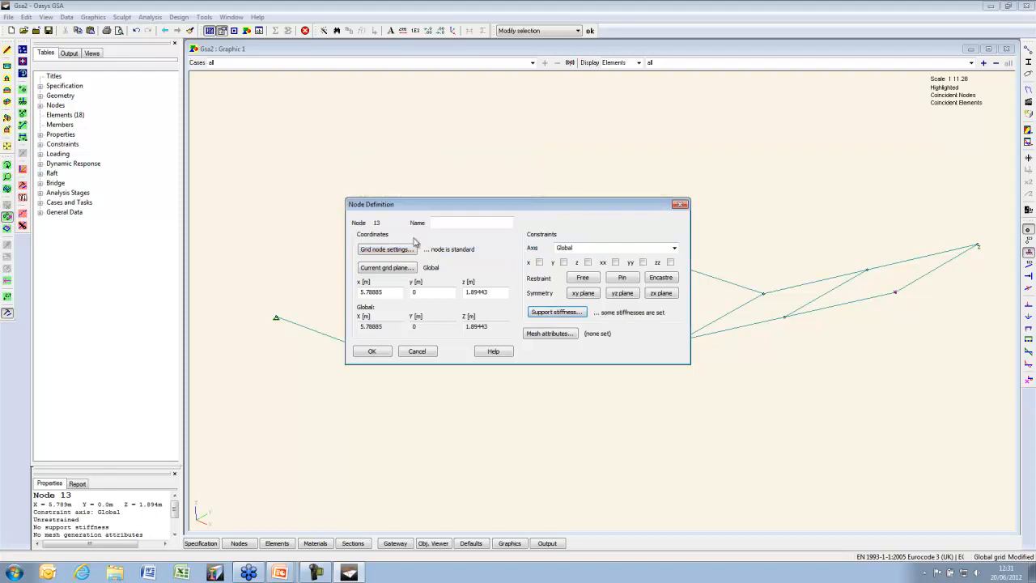
click(374, 351)
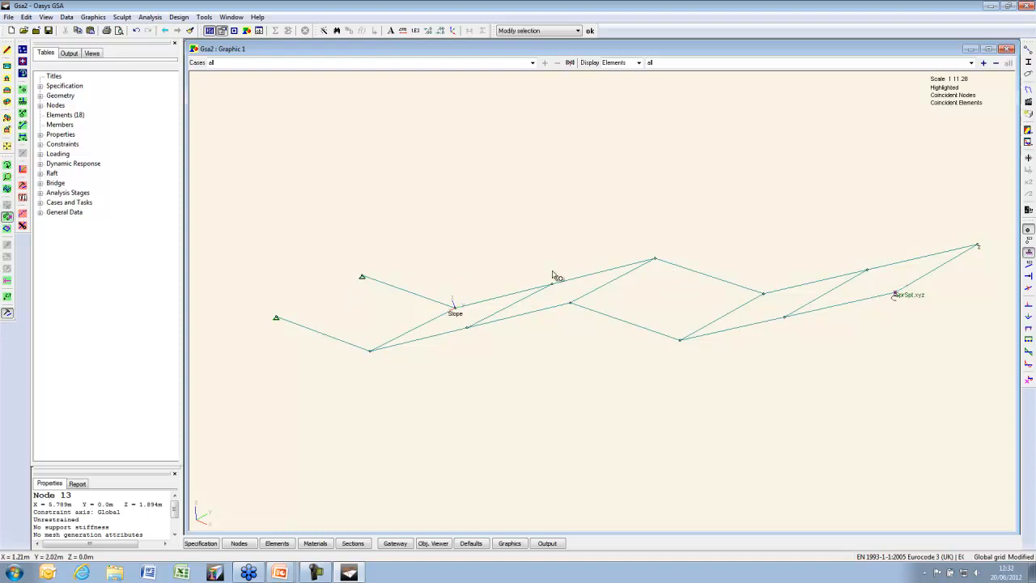
drag(414, 532, 421, 371)
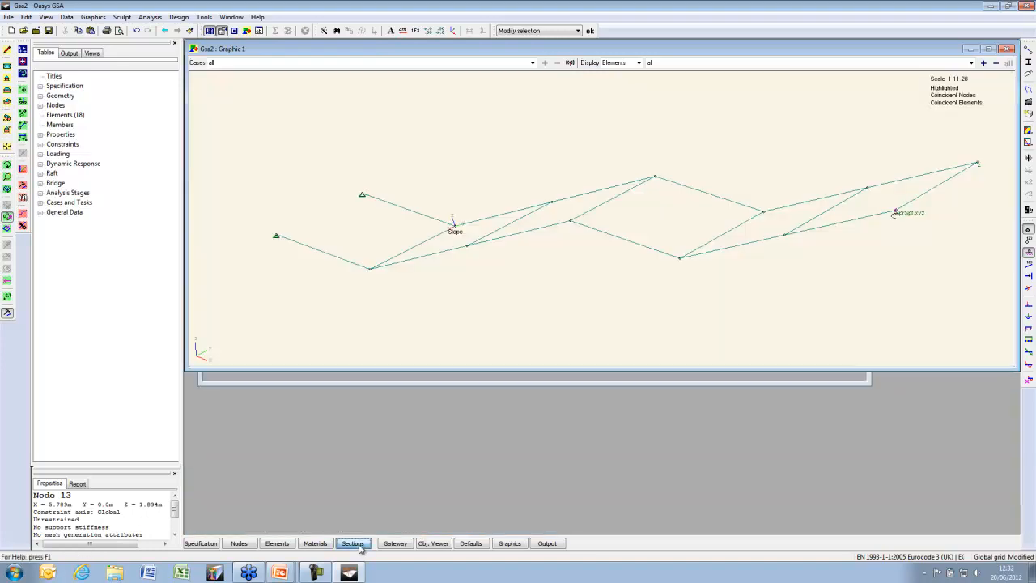
Define Section 1 as Corus Advance UKPFC catalogue section 200x75x23UKPFC
click(353, 544)
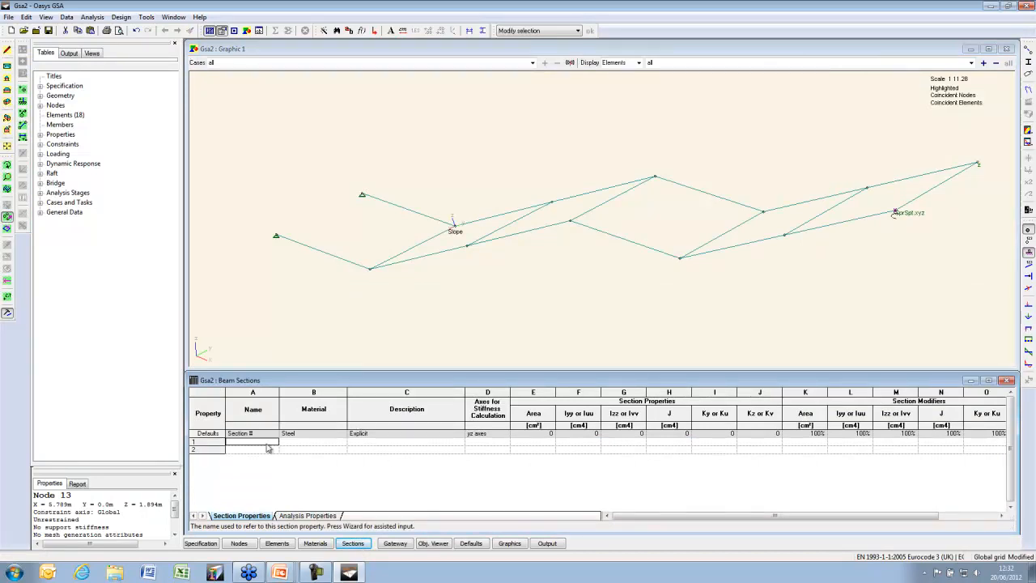
click(326, 31)
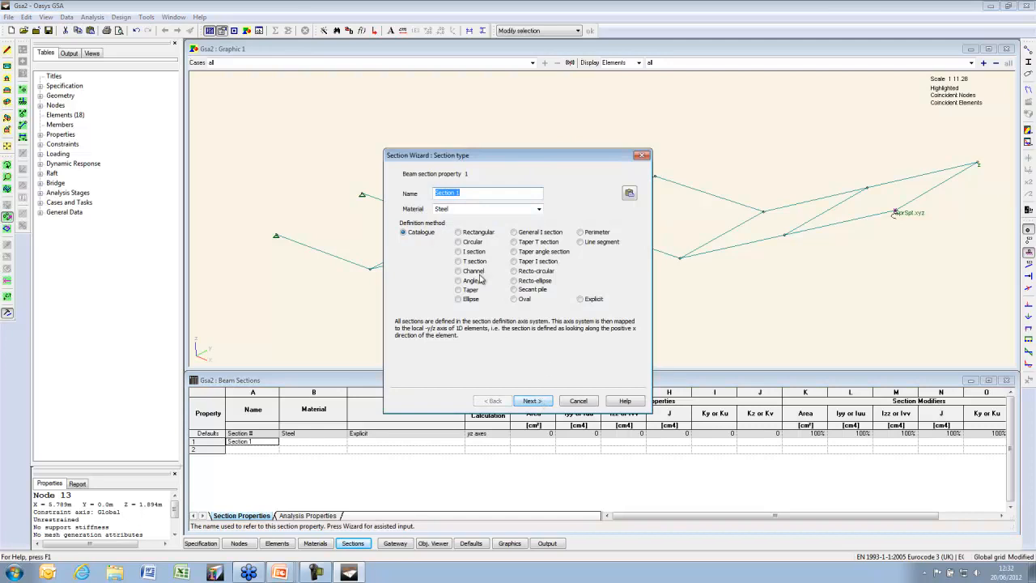
click(532, 401)
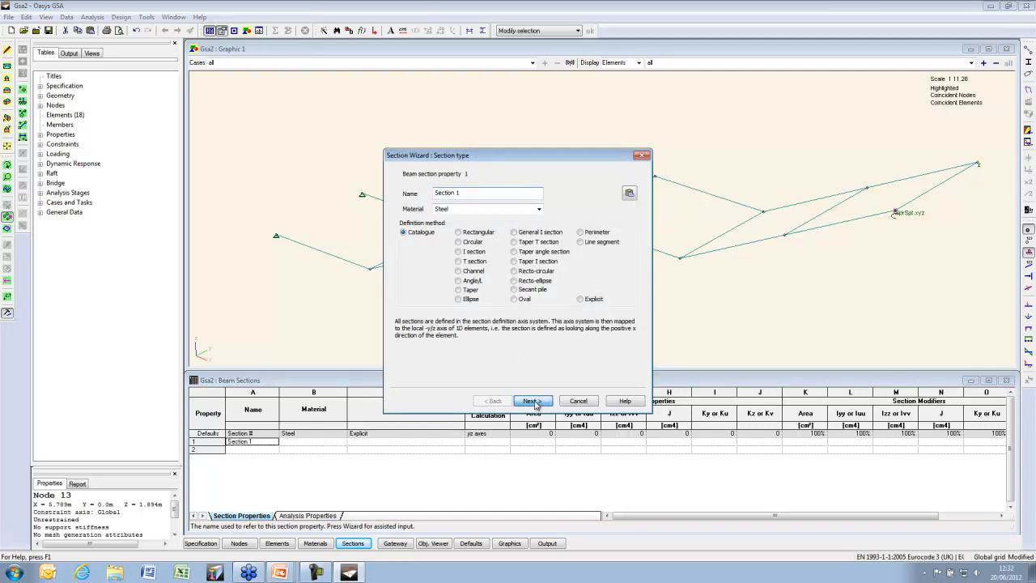
click(582, 196)
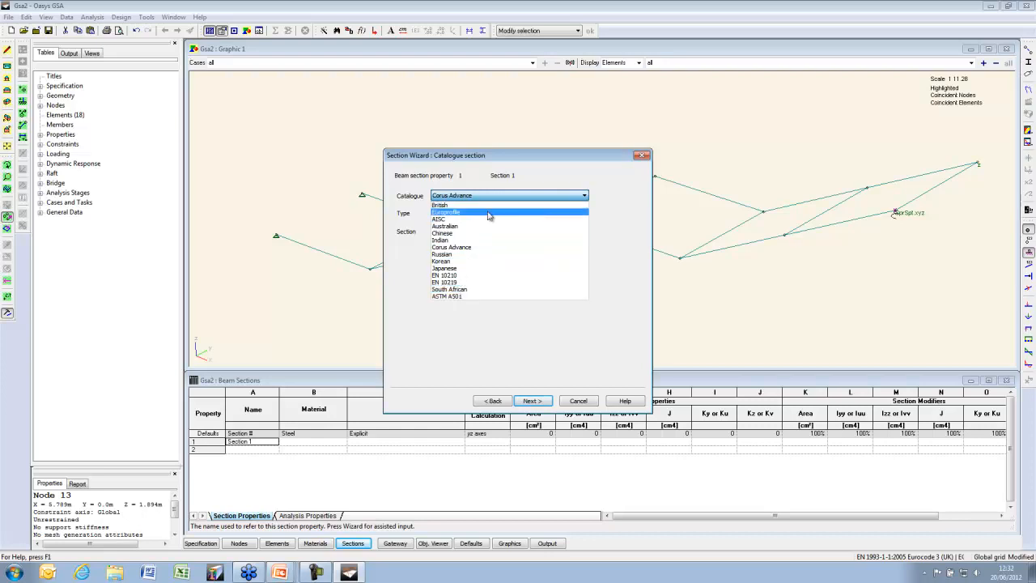
click(486, 247)
click(536, 213)
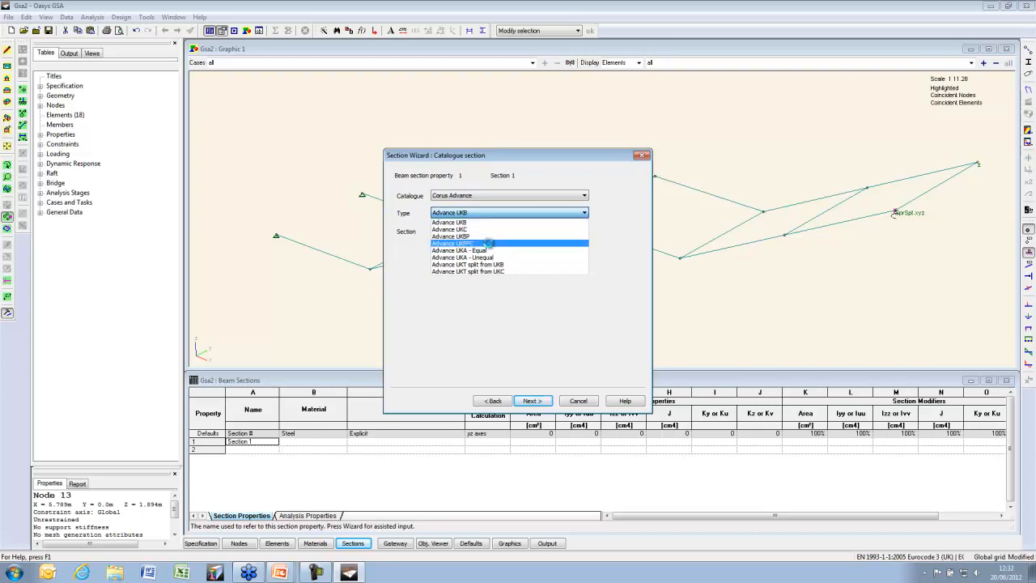
click(490, 243)
click(530, 232)
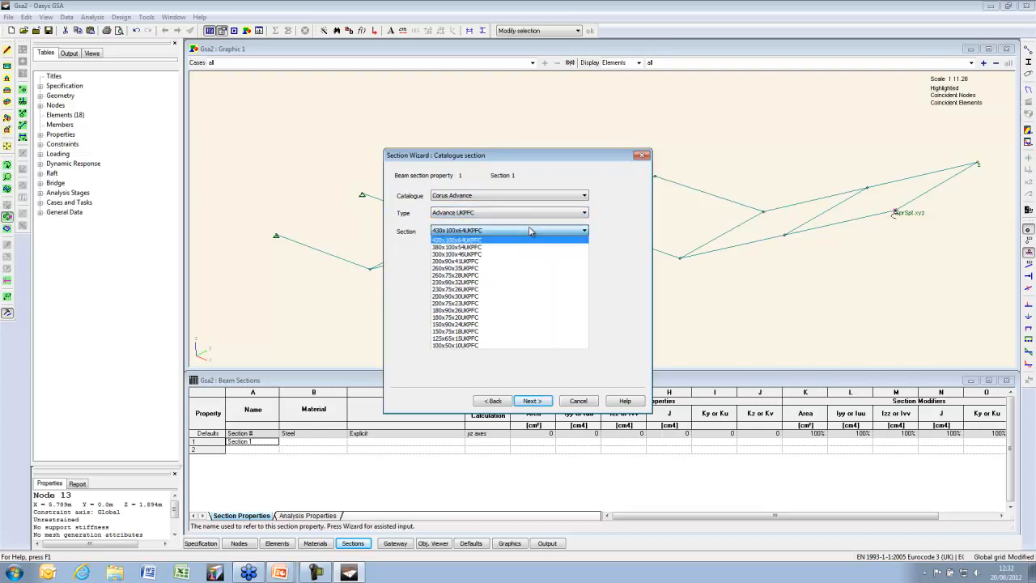
click(484, 303)
click(533, 401)
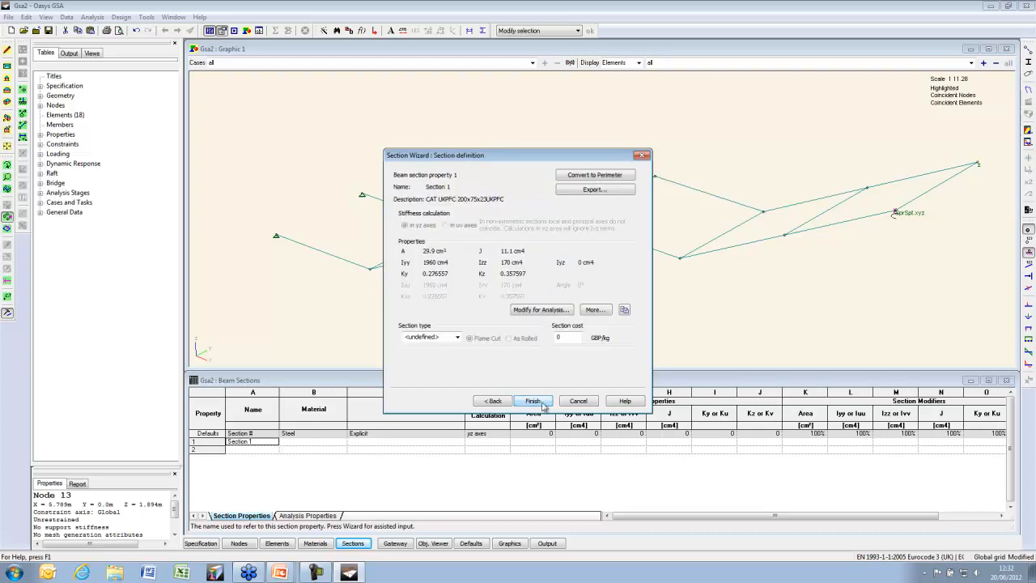
click(544, 402)
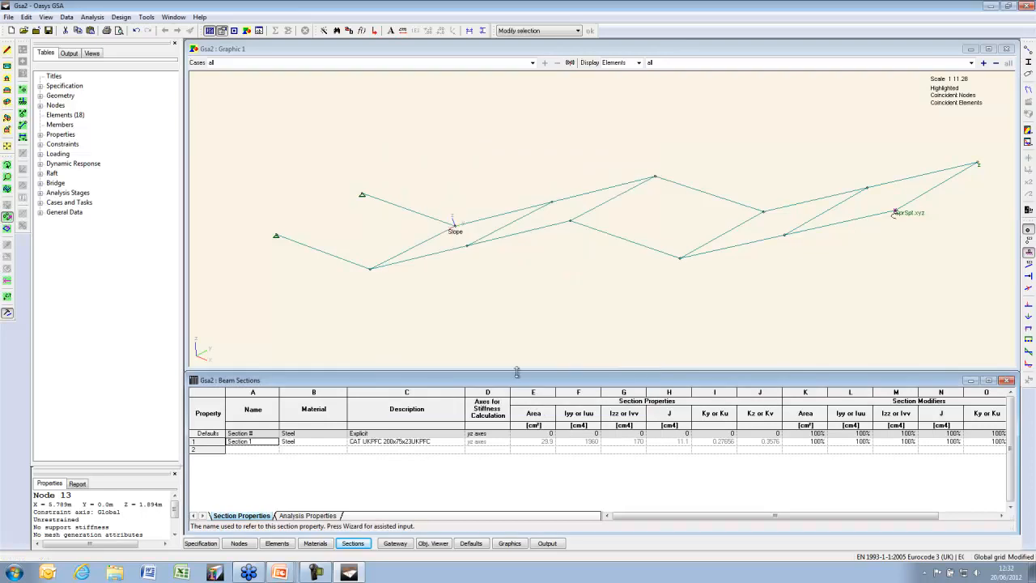
Render beams as sections and define Section 2 as a 150x75x10x10 channel
click(1029, 63)
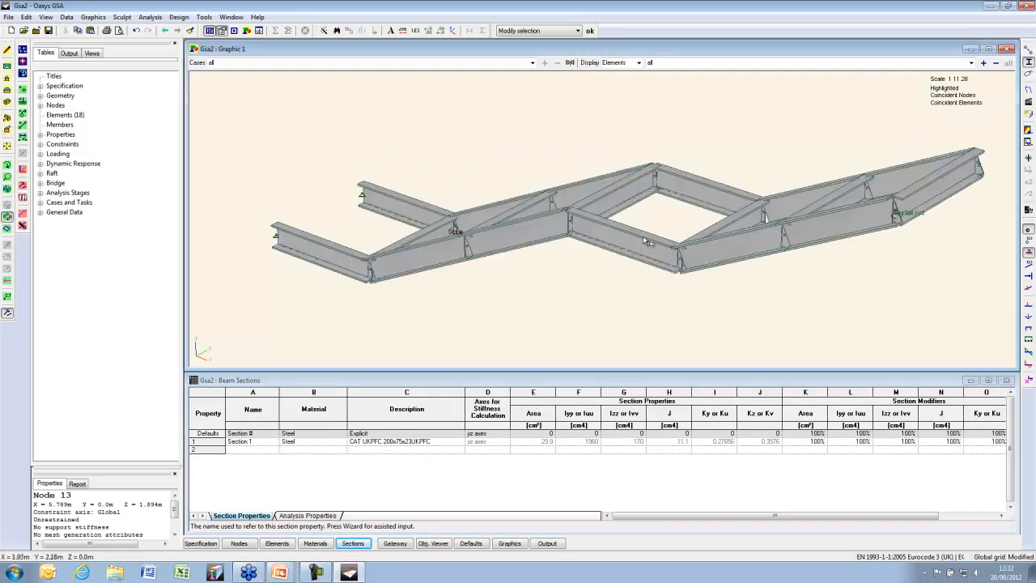
double_click(239, 453)
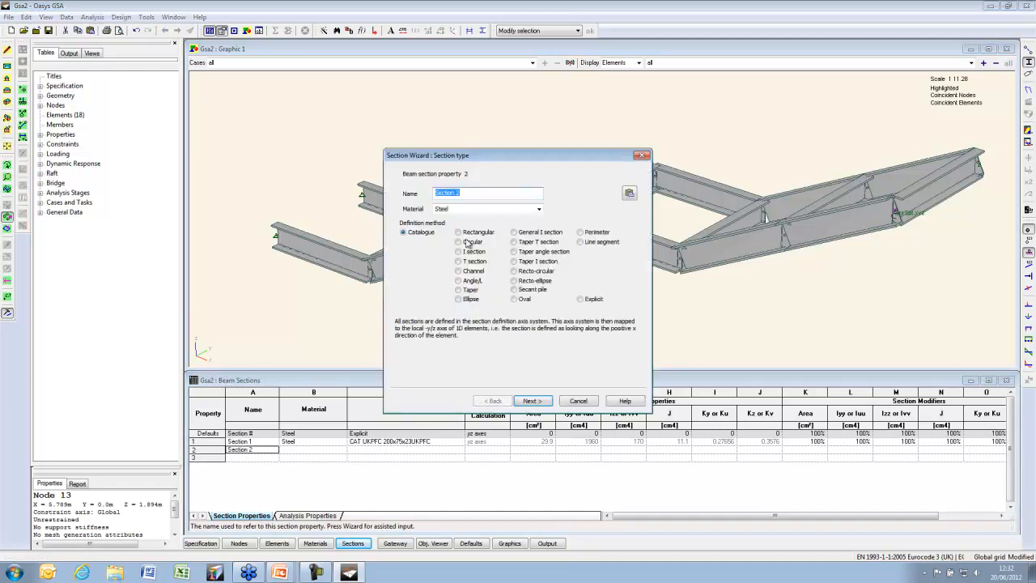
click(458, 271)
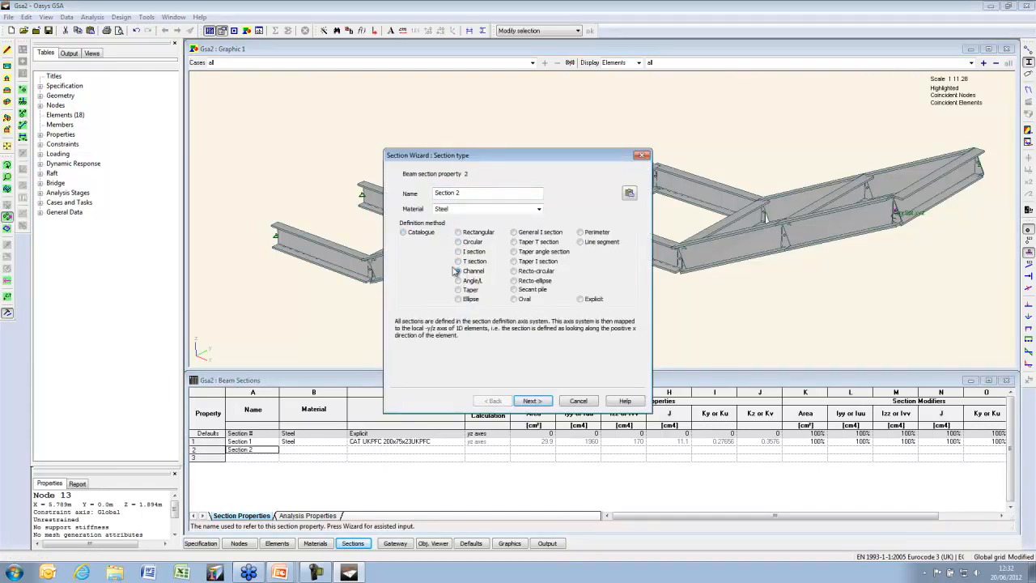
click(554, 403)
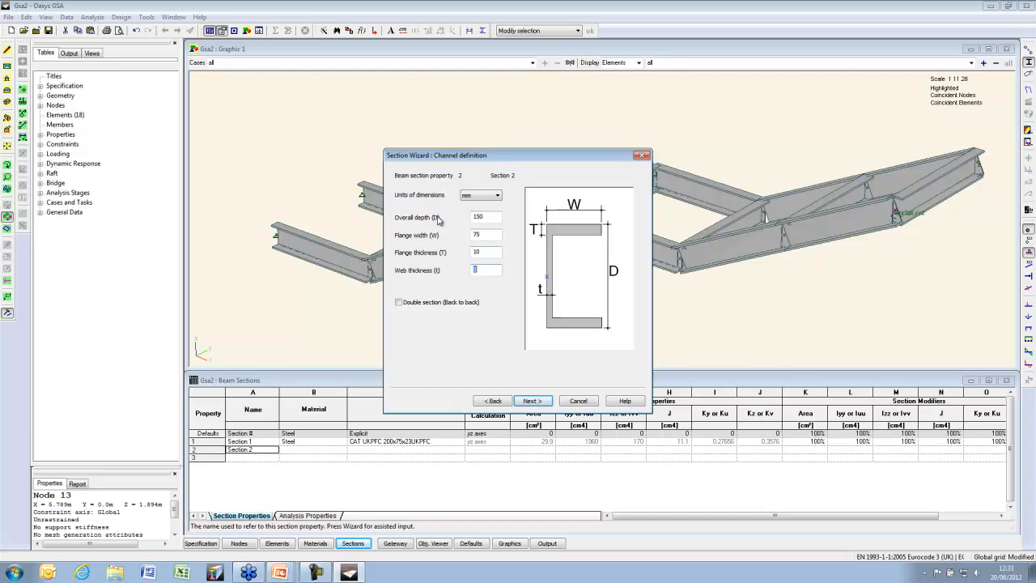
click(546, 402)
click(533, 401)
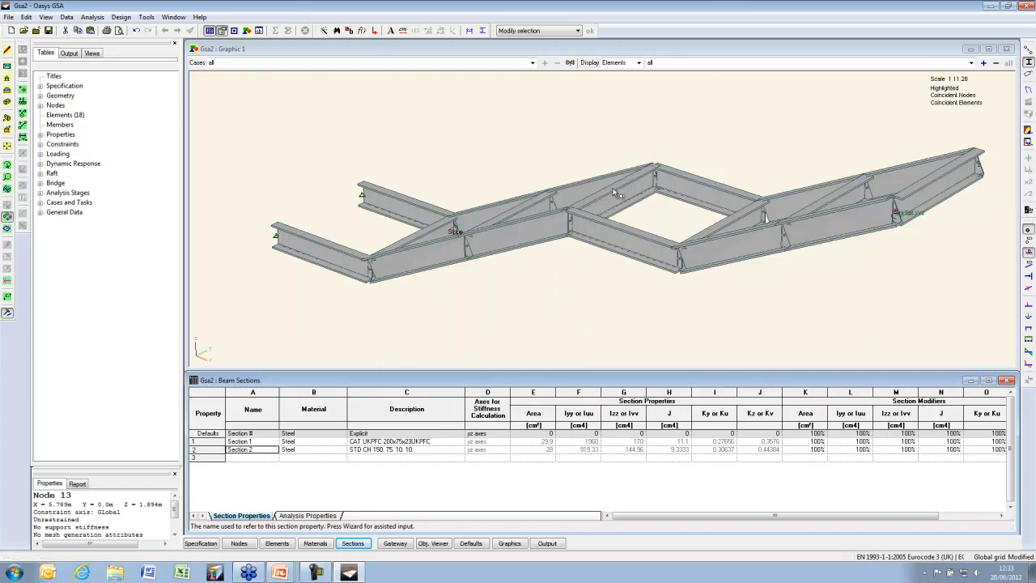
Assign section property 2 to the cross members selected in plan view
click(7, 66)
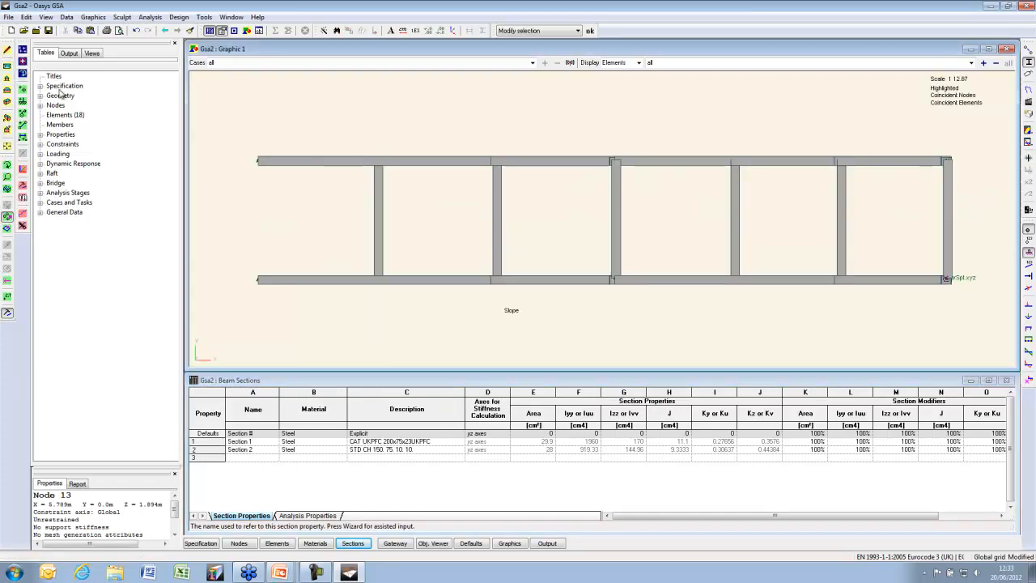
click(7, 229)
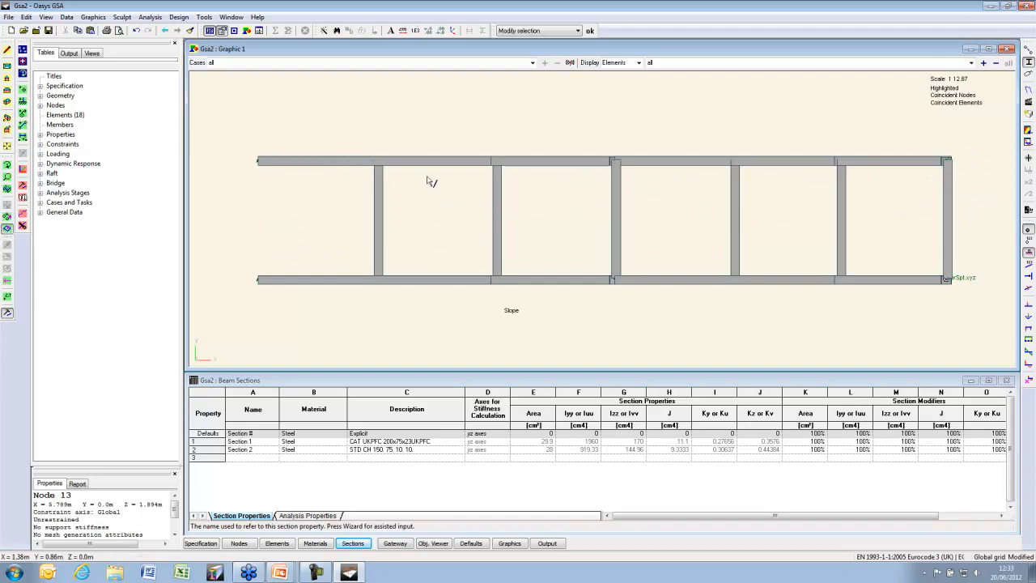
drag(986, 183, 283, 259)
click(7, 120)
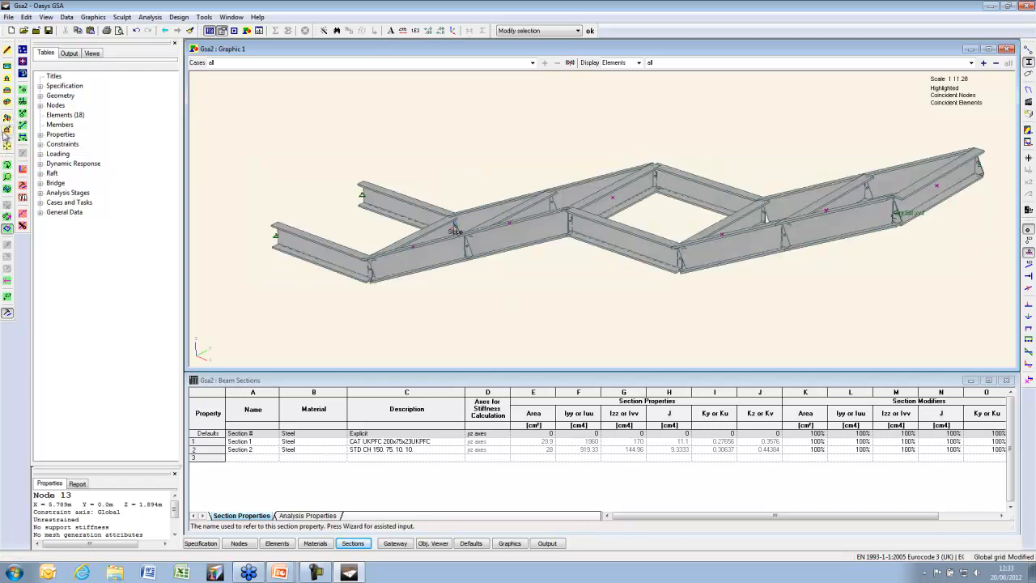
click(24, 187)
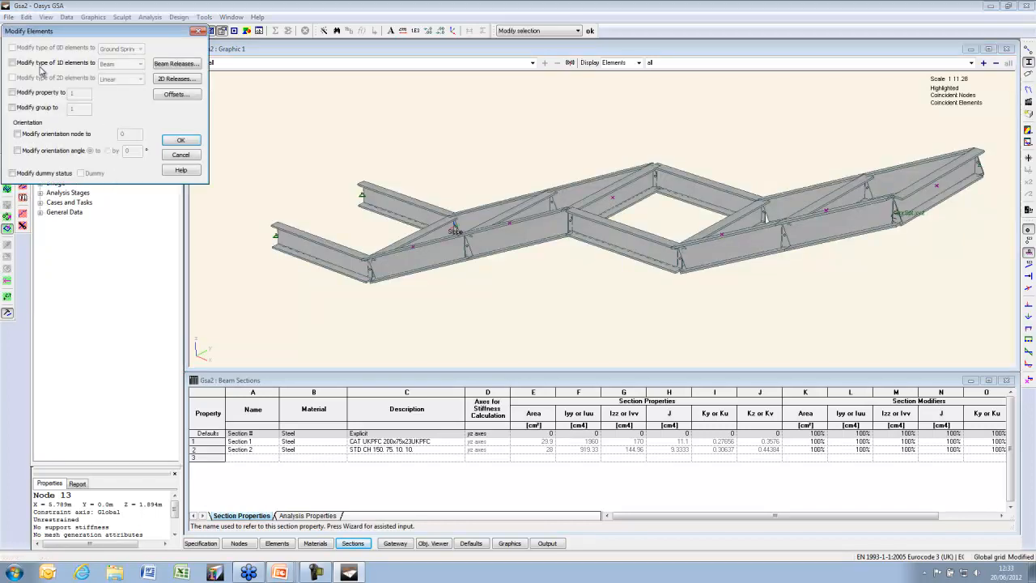
click(39, 94)
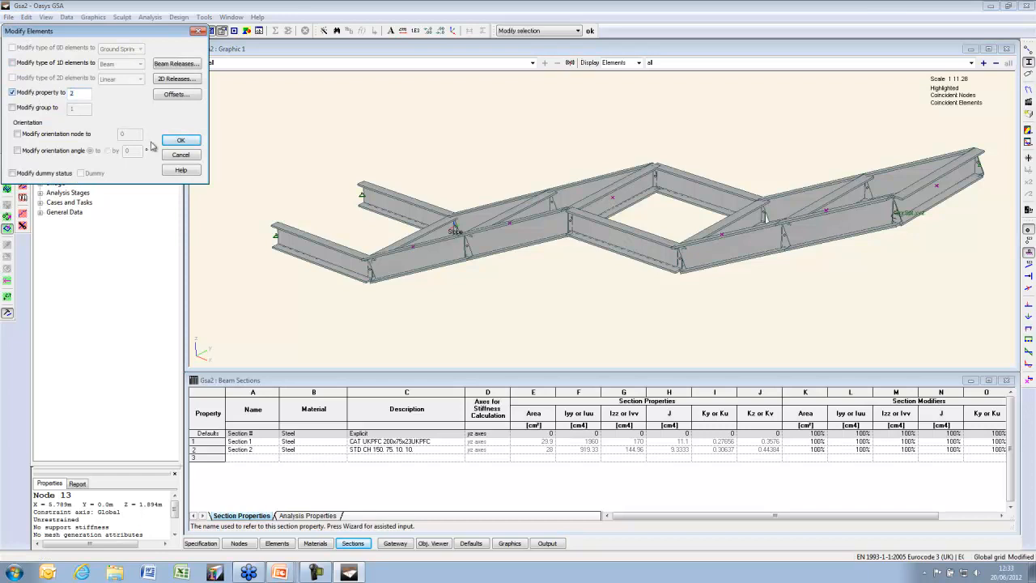
click(180, 140)
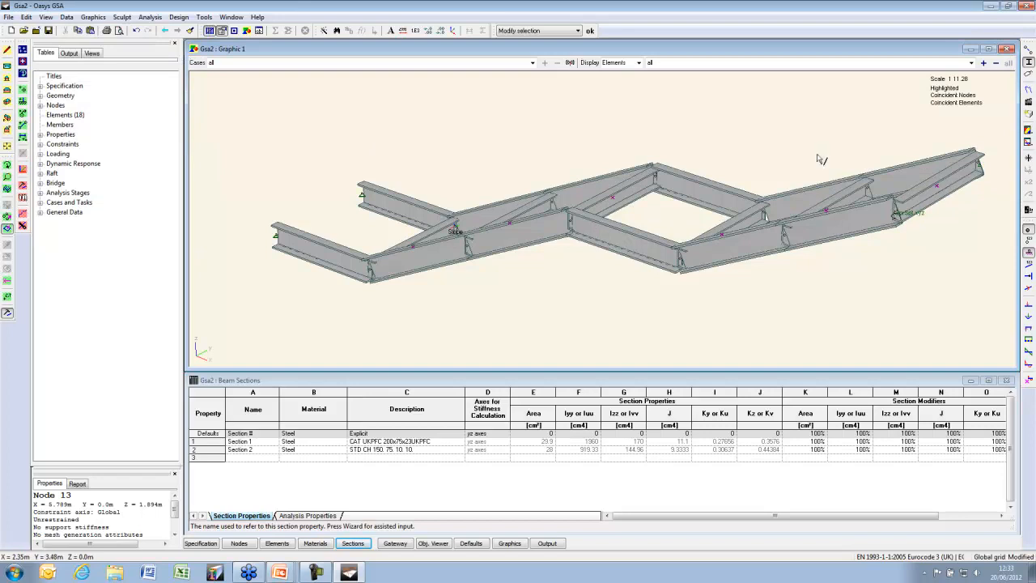
click(1029, 55)
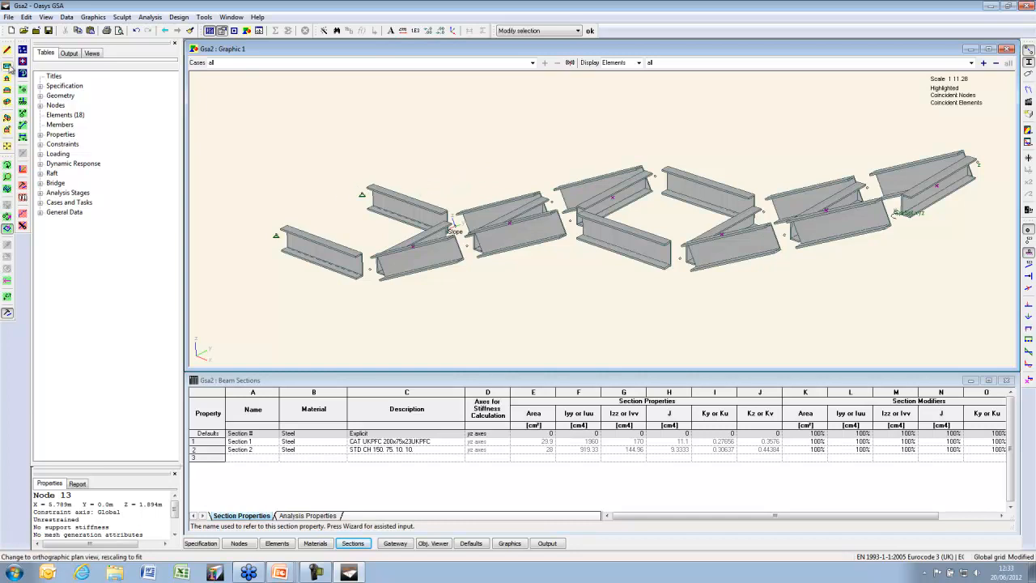
Set an orientation angle of 180° on the six beams along the top edge
click(23, 102)
drag(235, 133, 1000, 194)
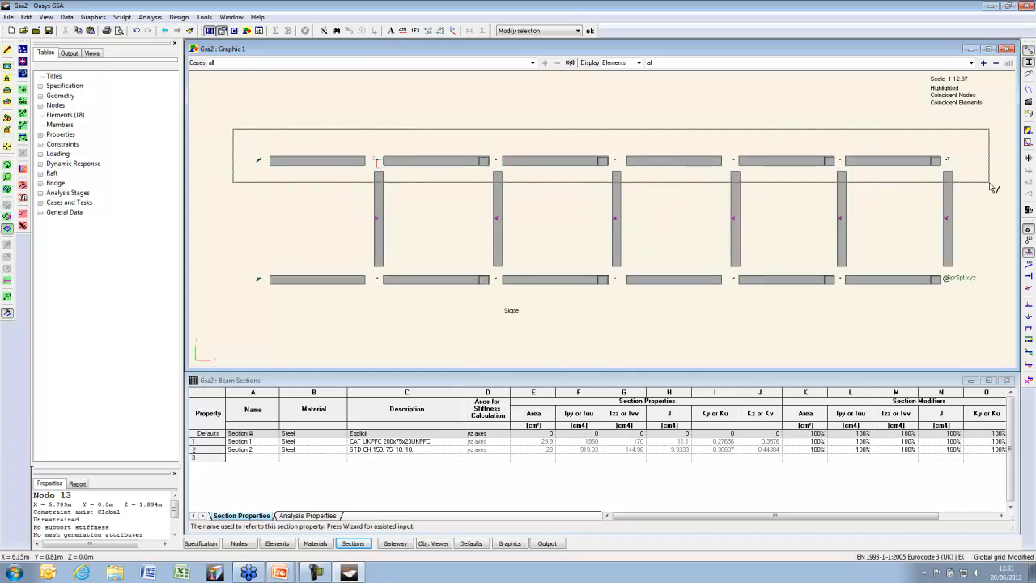
click(7, 117)
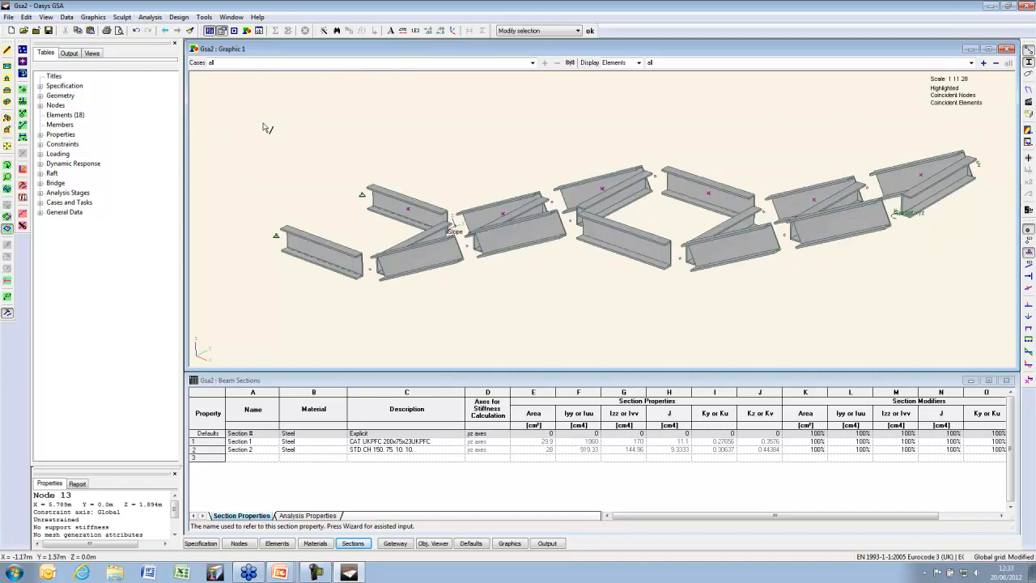
click(23, 186)
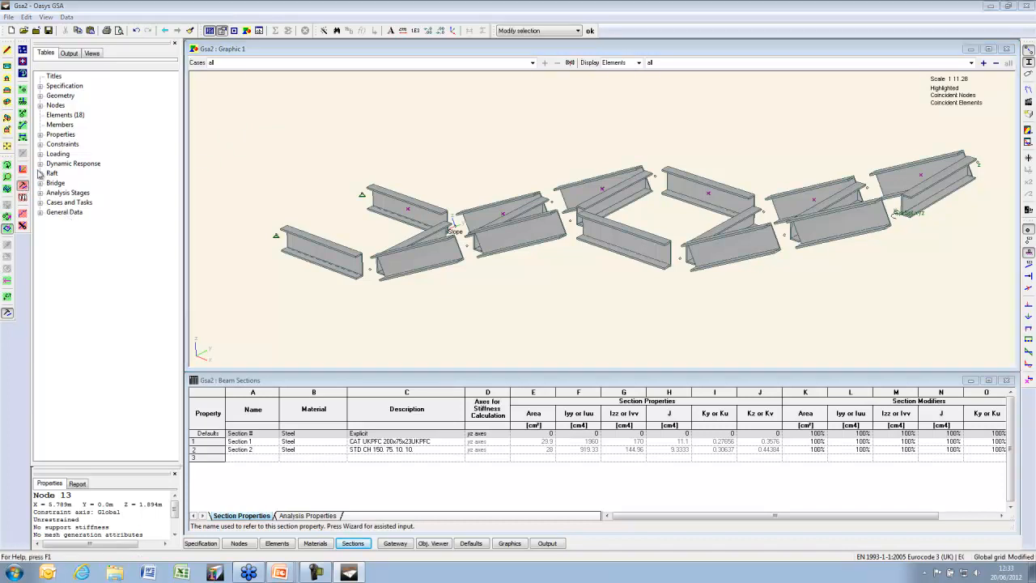
click(33, 136)
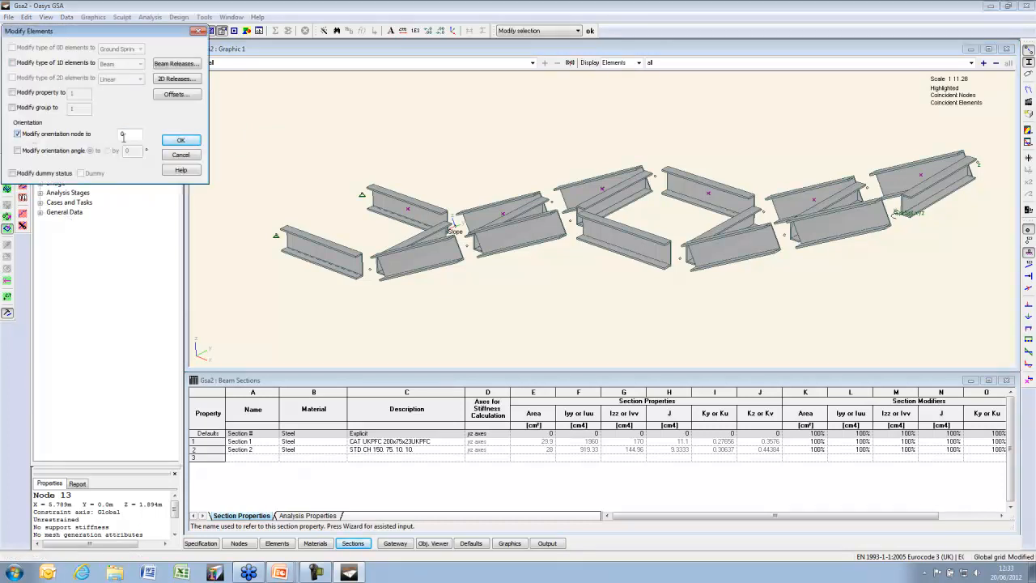
click(36, 134)
click(42, 151)
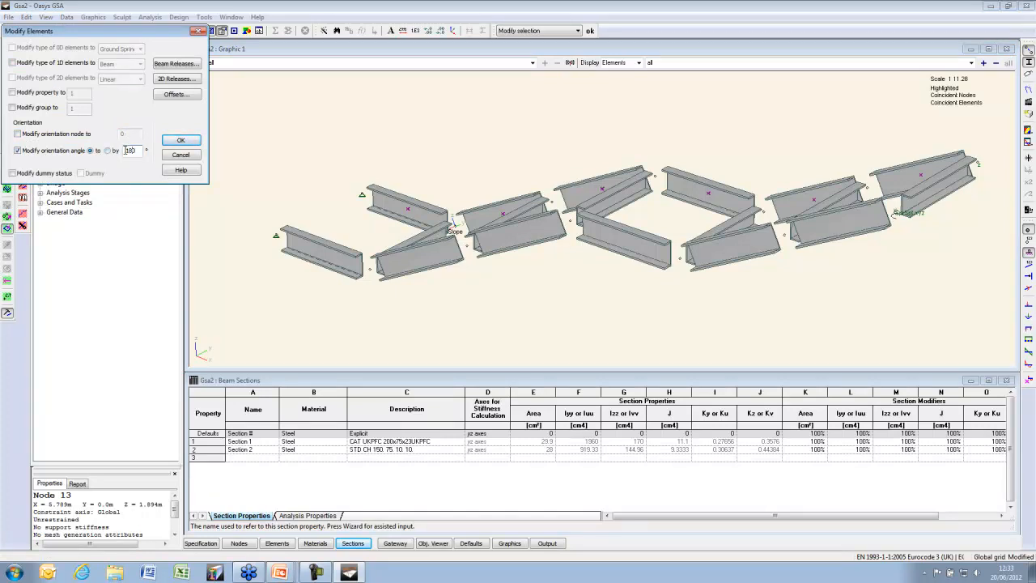
click(181, 140)
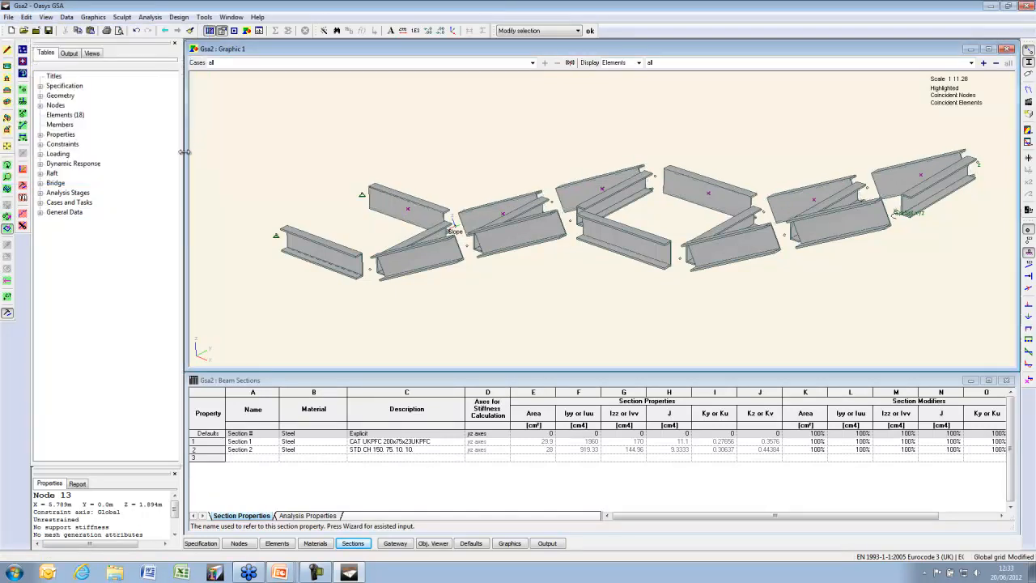
Show beams as lines and turn on element local axes display
click(1028, 62)
click(1028, 74)
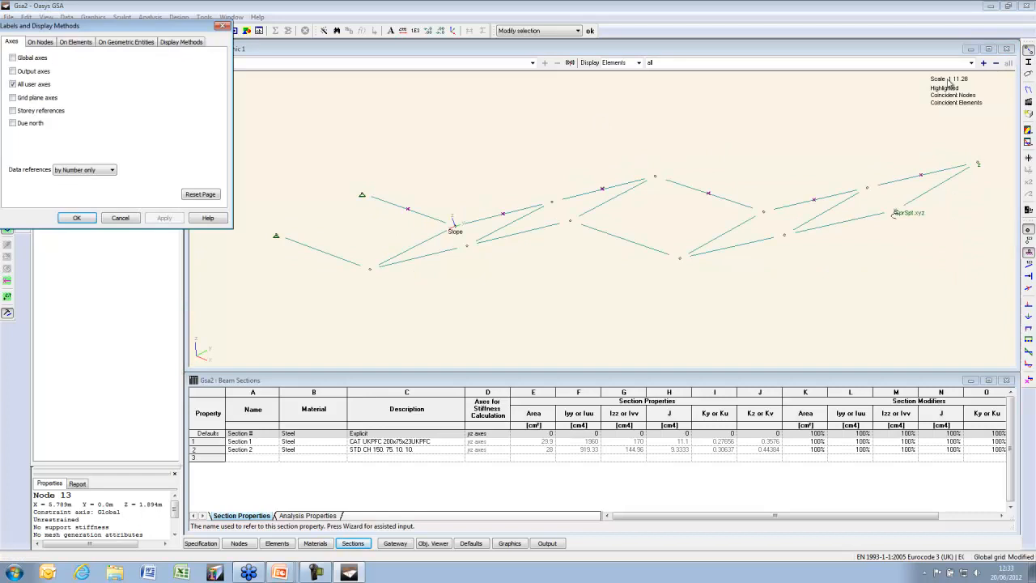
click(75, 42)
click(186, 114)
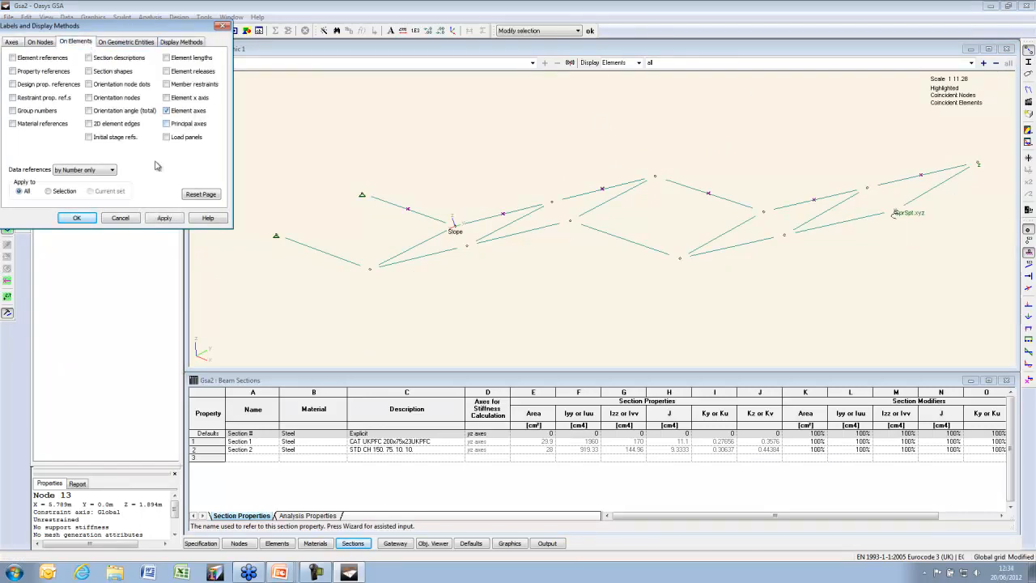
click(77, 218)
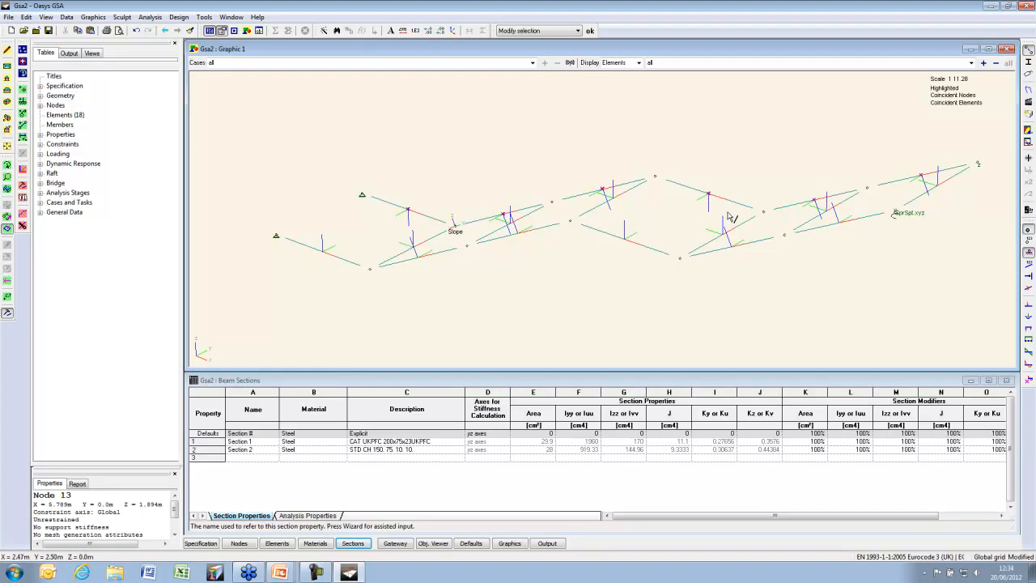
Reapply the element orientation angle change and show the beams as solid sections again
click(22, 186)
click(55, 151)
click(180, 140)
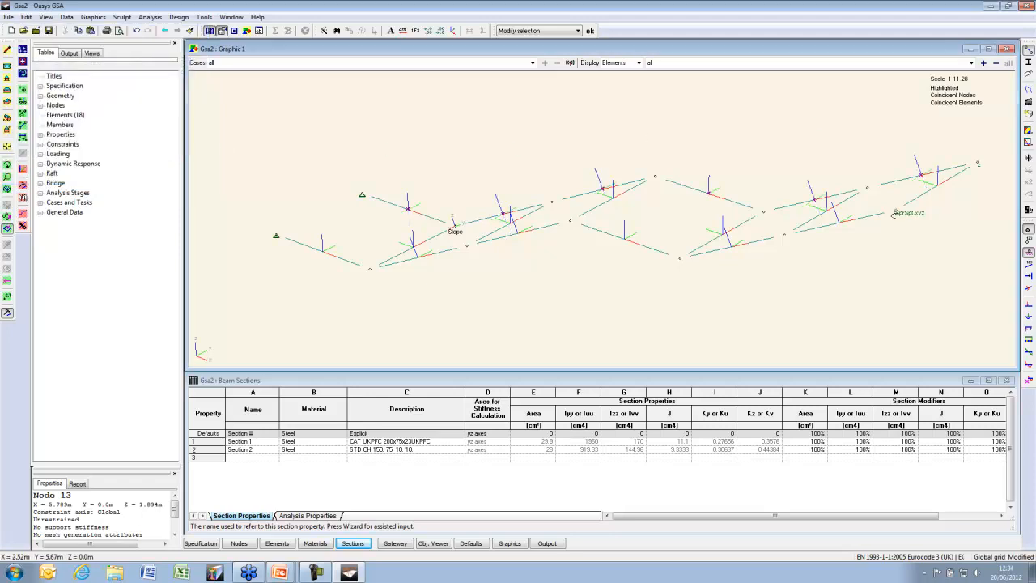
click(1029, 62)
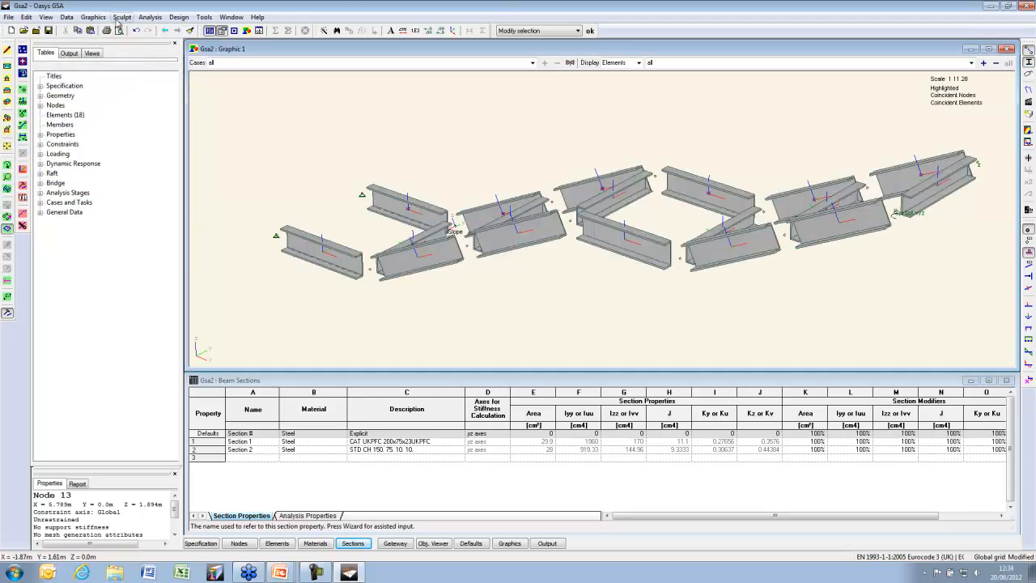
click(122, 17)
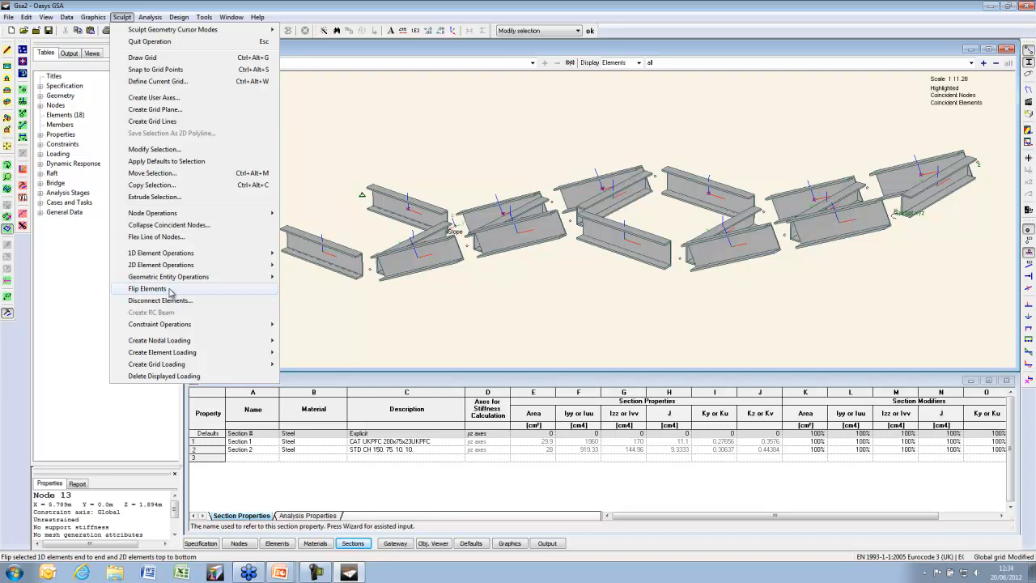
Flip two cross beams end to end with Flip Elements
click(149, 288)
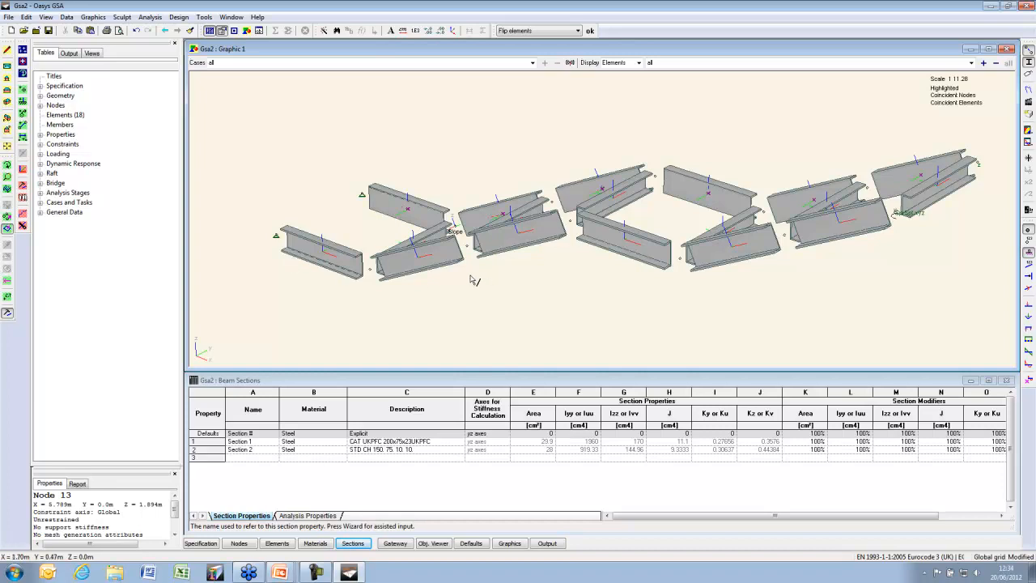
click(7, 164)
drag(559, 259, 620, 234)
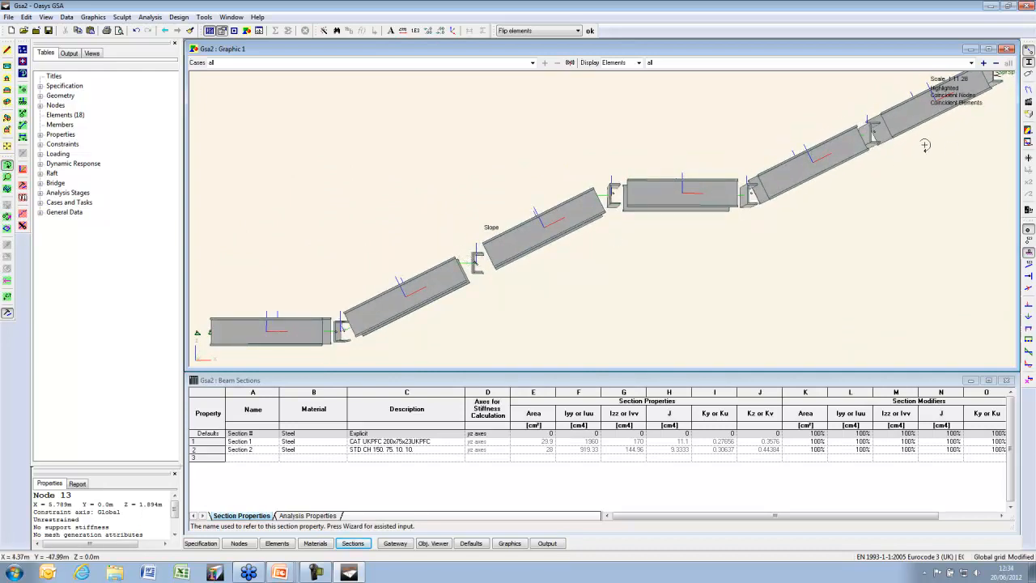
drag(846, 163, 803, 192)
click(8, 229)
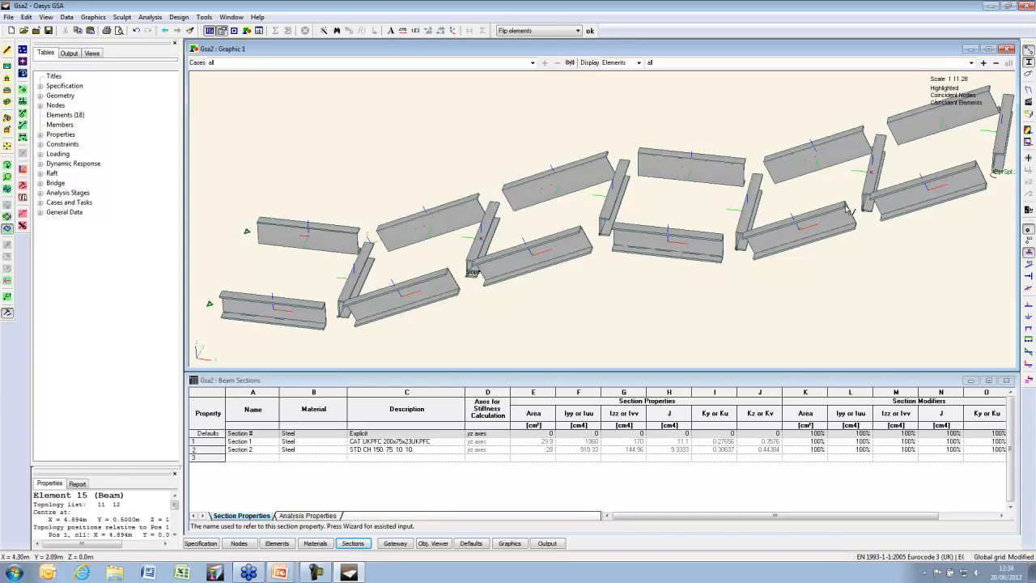
click(590, 30)
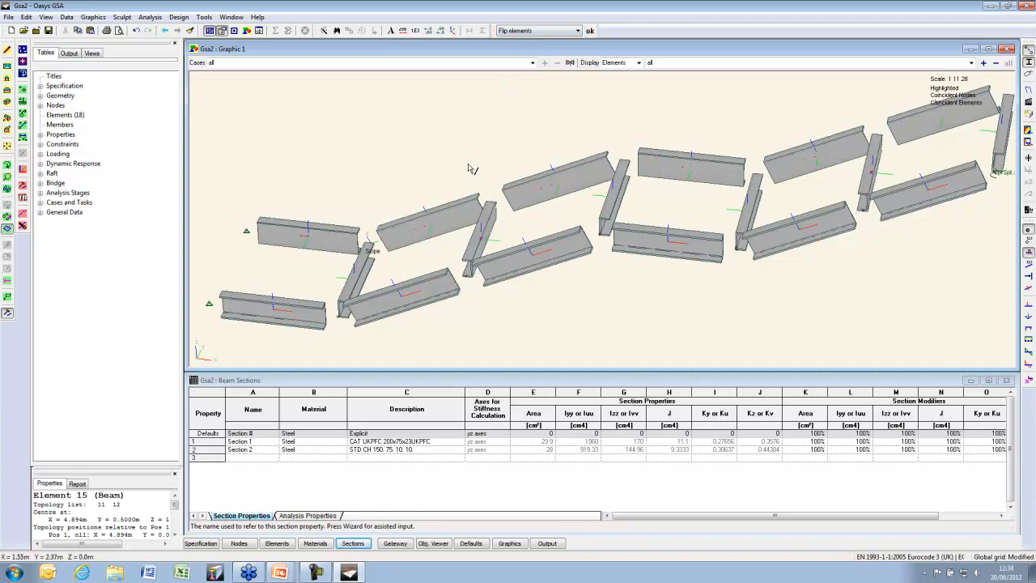
Show node number labels and rotate the model to a clearer angle
click(1029, 241)
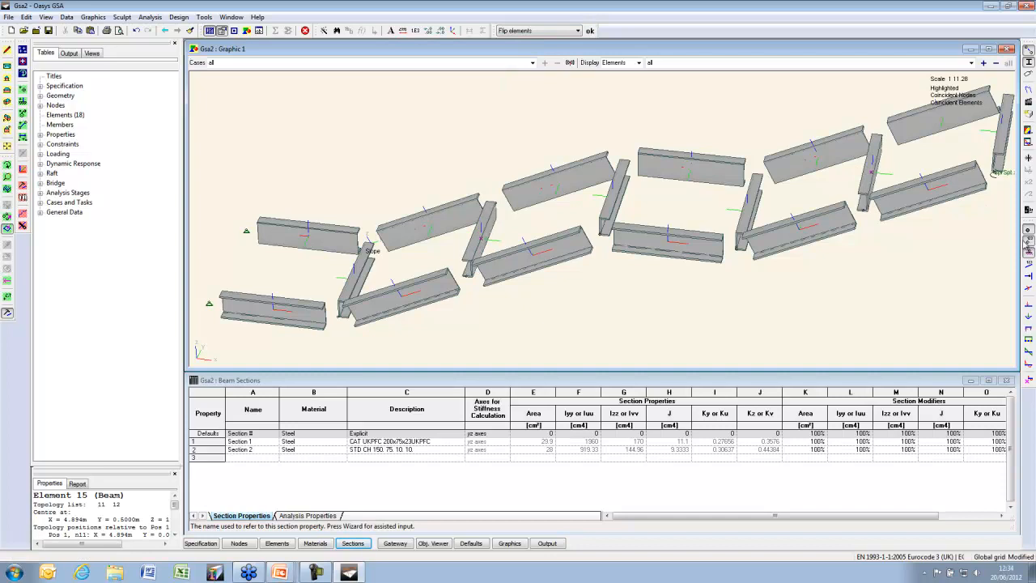
click(7, 165)
drag(647, 250, 566, 233)
click(7, 229)
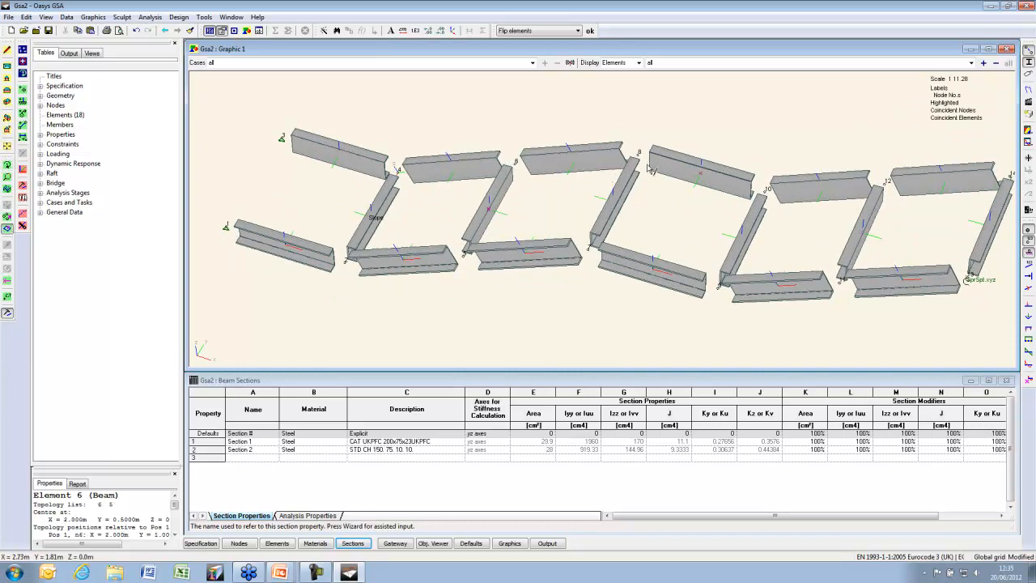
Set the selected cross beam's orientation node to 7
click(23, 185)
click(52, 136)
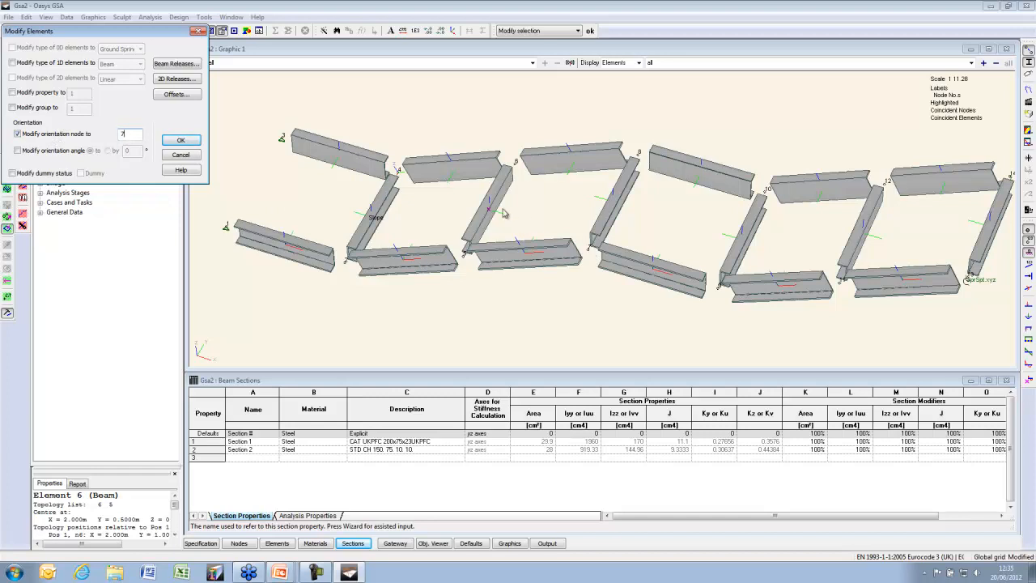
click(181, 141)
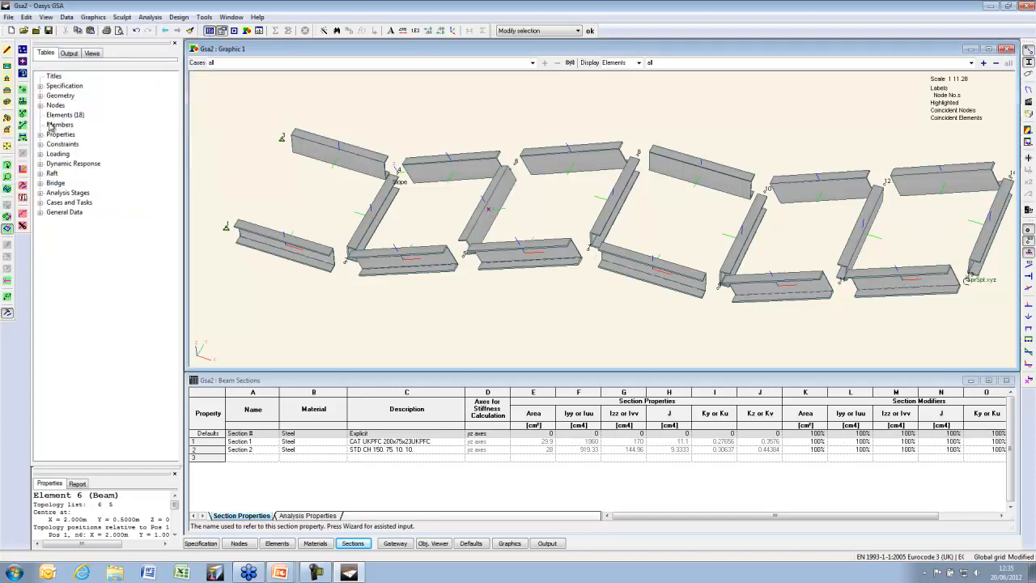
click(6, 94)
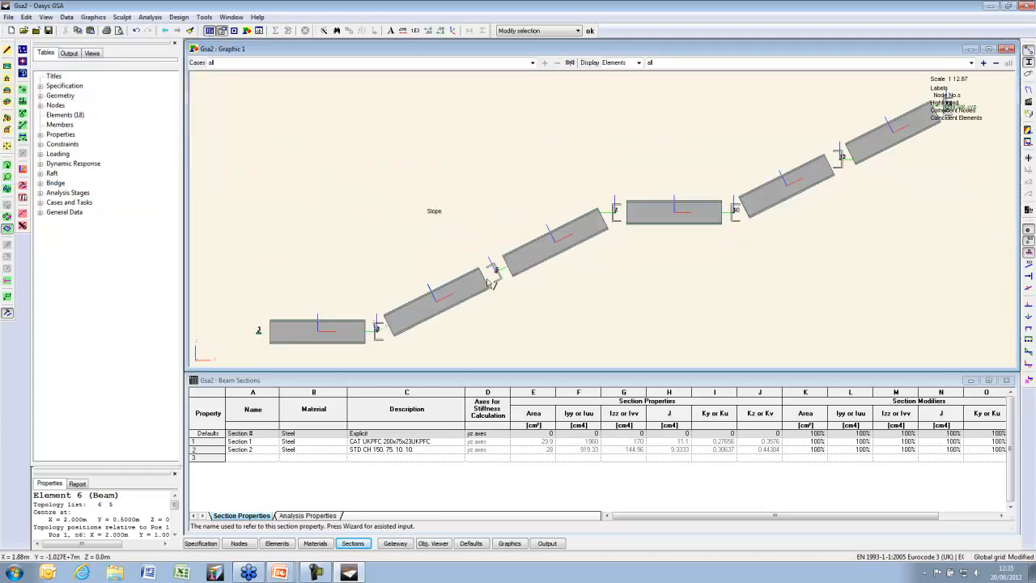
click(6, 164)
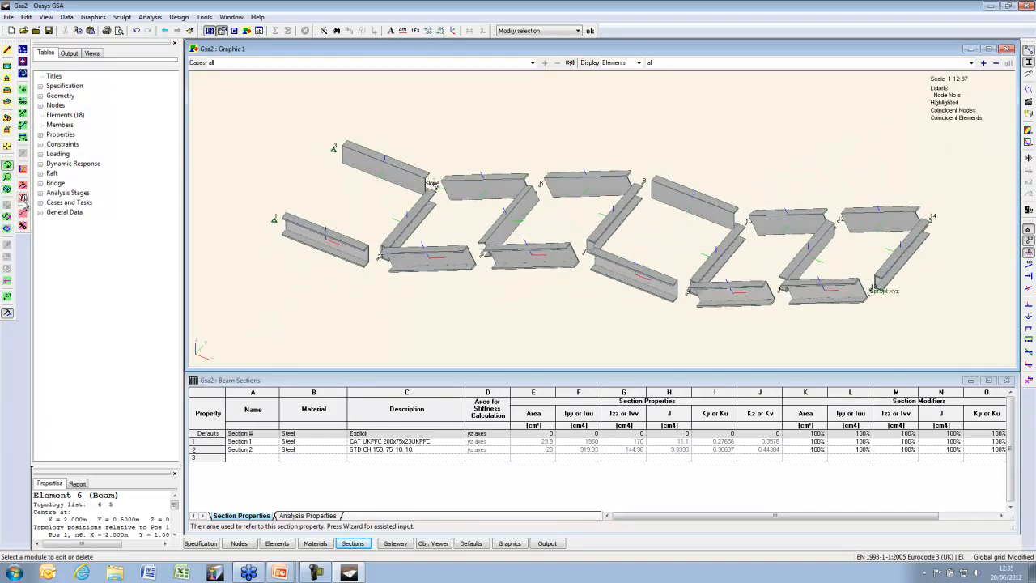
Change element 15's orientation node to 14 and draw the grillage as plain lines
double_click(812, 261)
click(538, 376)
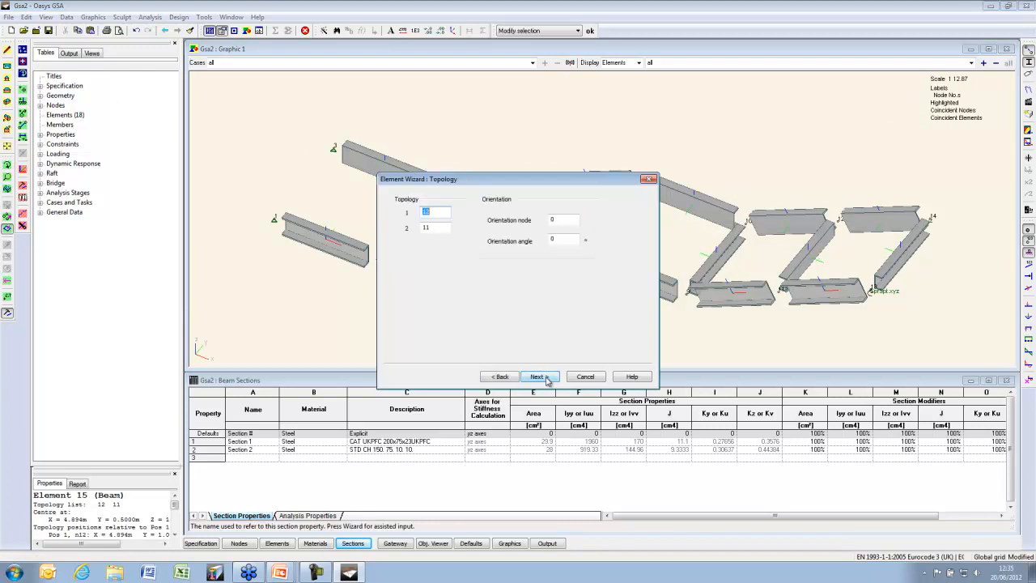
double_click(563, 218)
key(Return)
key(Return)
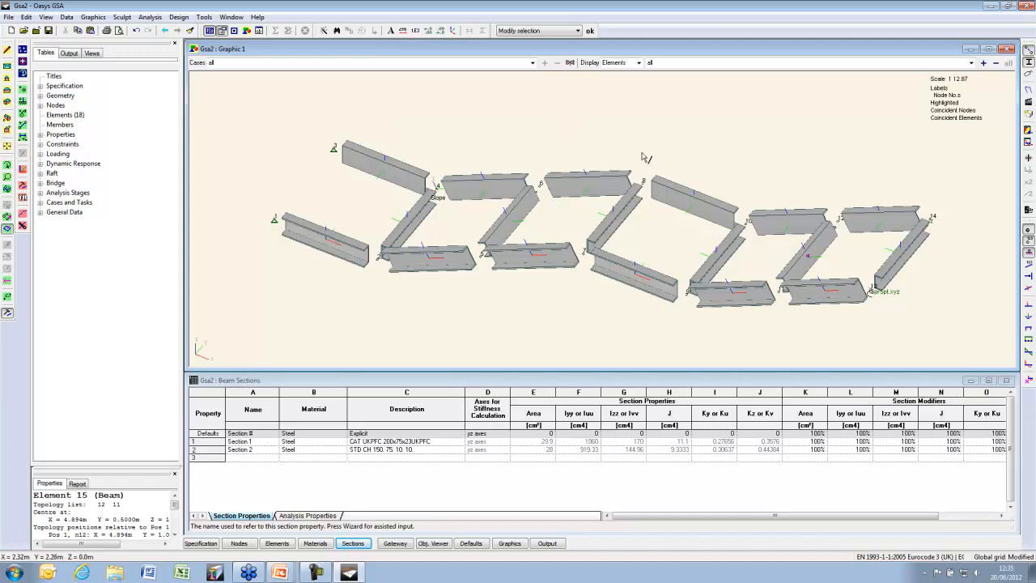
click(1028, 73)
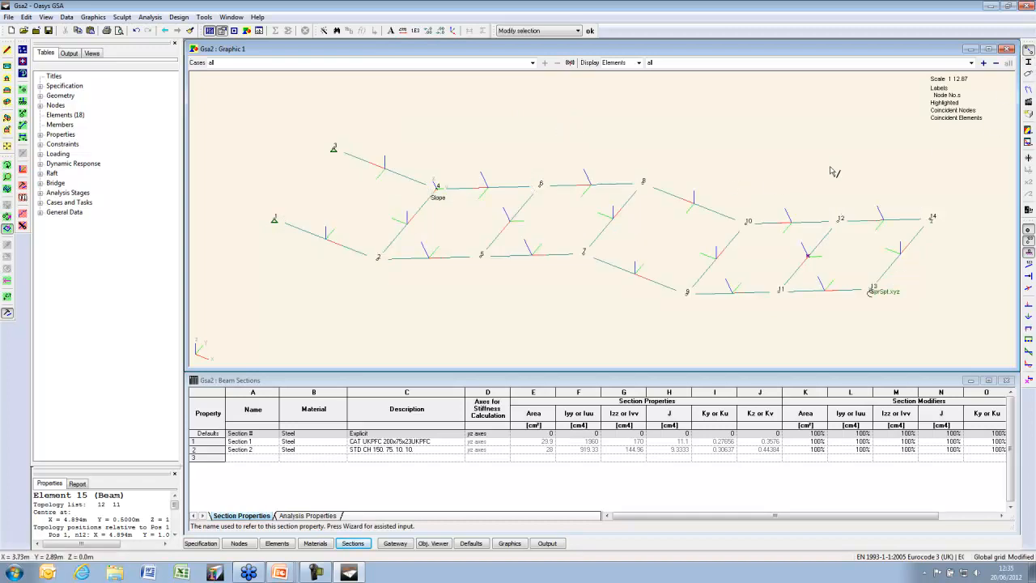
Turn off element axes, copy the selected beams as a list, and expand Loading > Beam Loading
click(1018, 88)
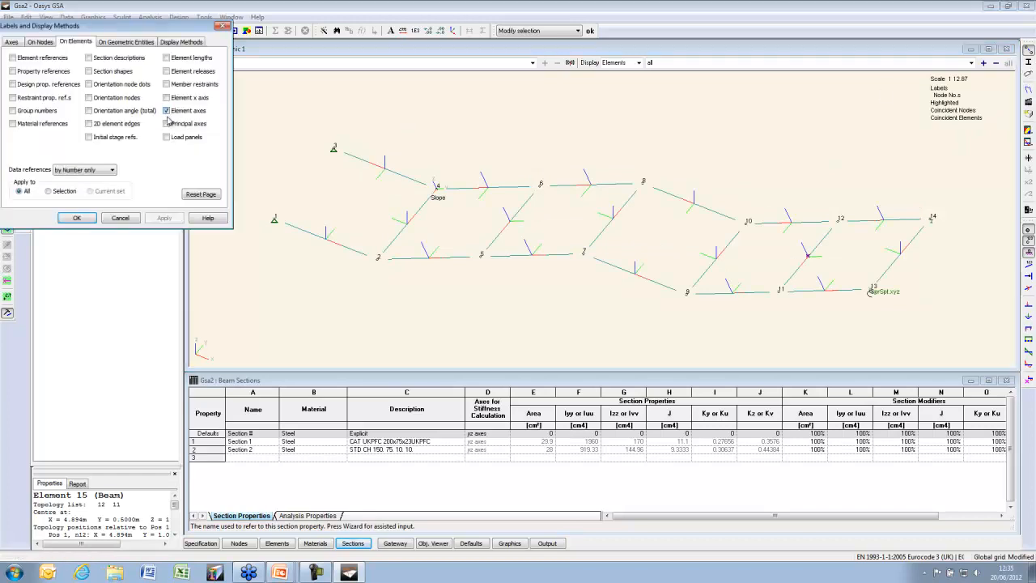
click(76, 218)
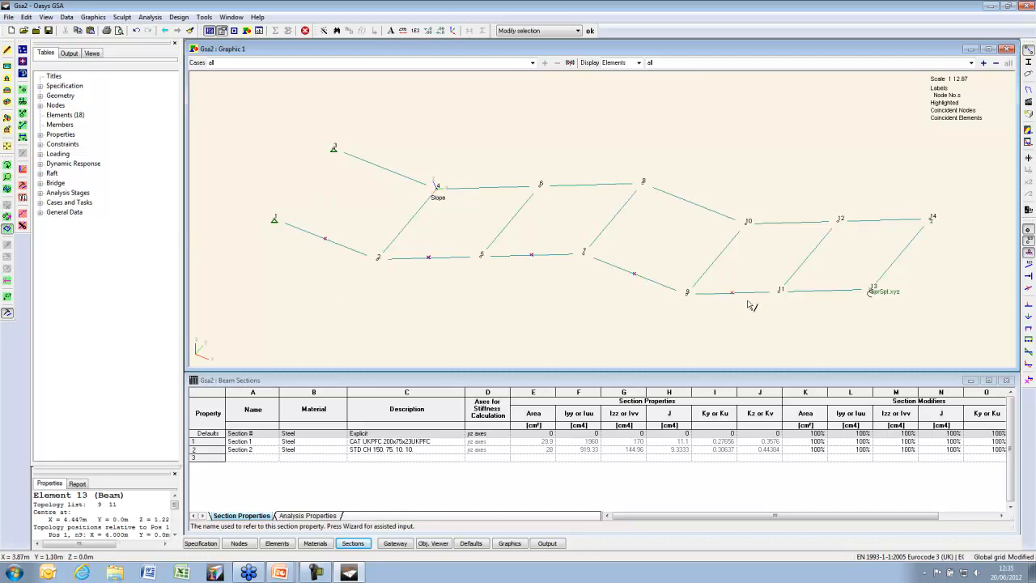
right_click(355, 105)
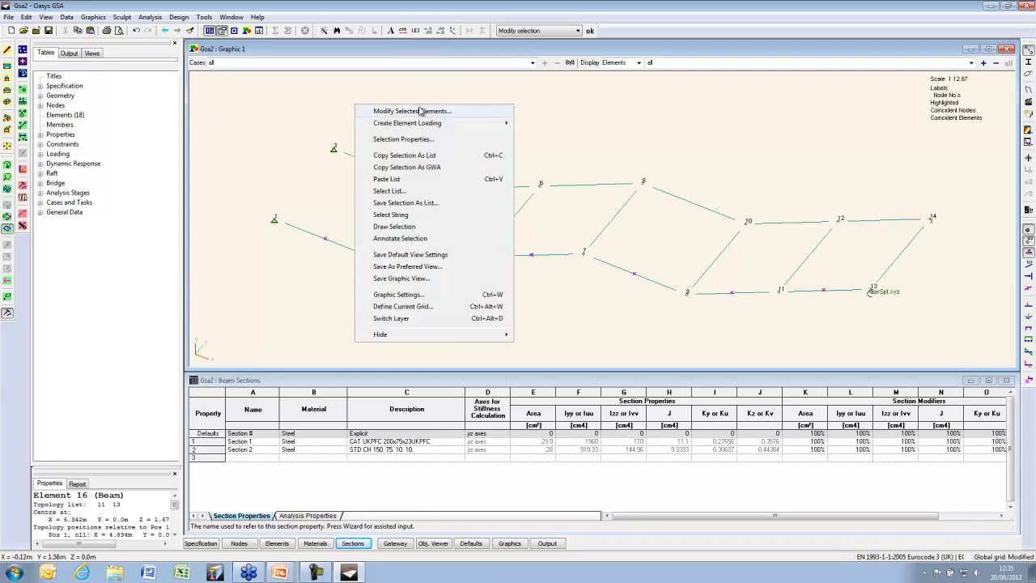
click(429, 157)
click(41, 155)
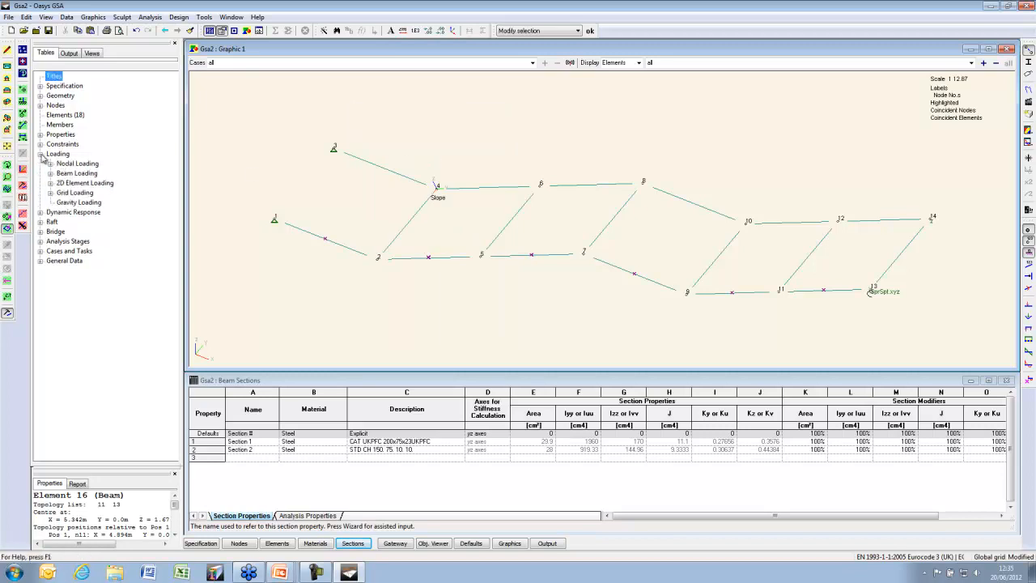
click(50, 173)
In Beam Loads record 1, paste the copied beam list and set Load 1 to -1
double_click(84, 183)
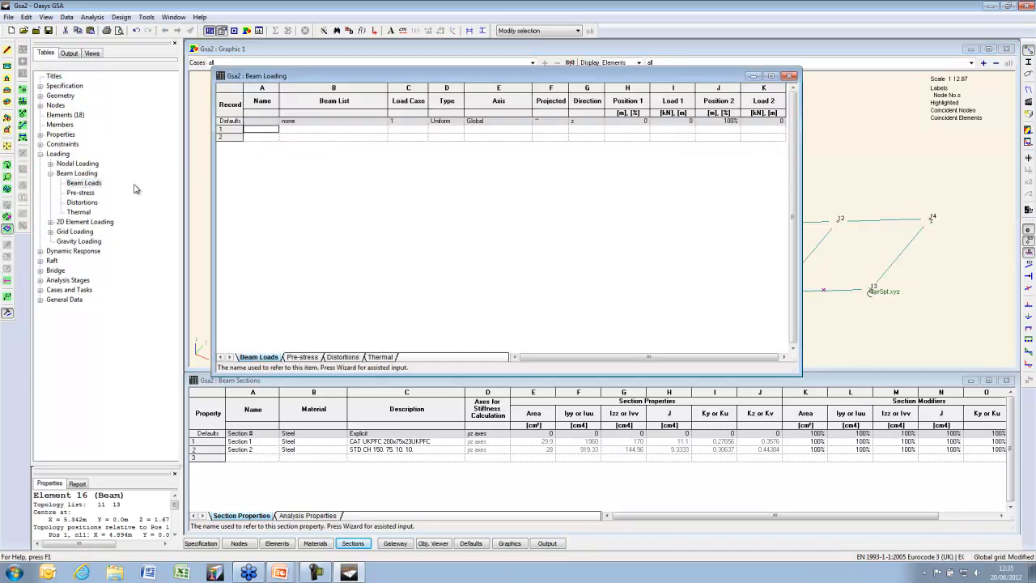
click(291, 127)
right_click(294, 129)
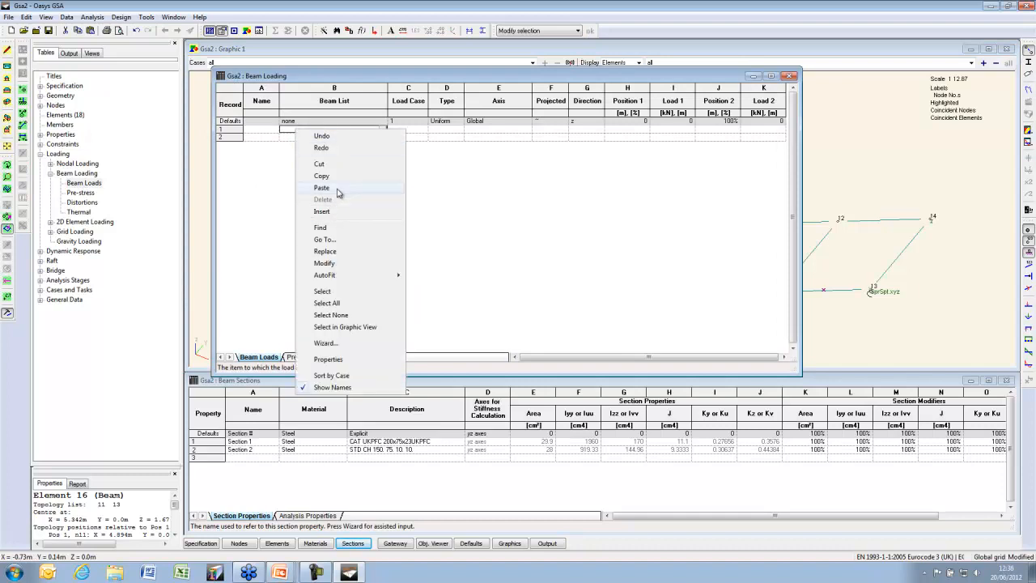
click(338, 190)
click(684, 129)
text(-1)
key(Return)
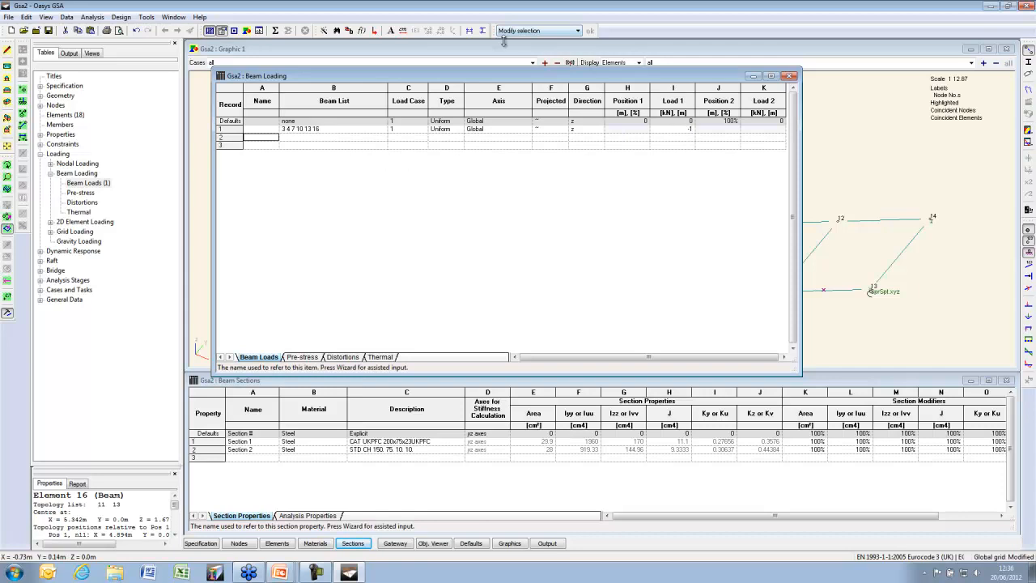
Show beam load diagrams on the model and select the other row of beams in plan
click(532, 64)
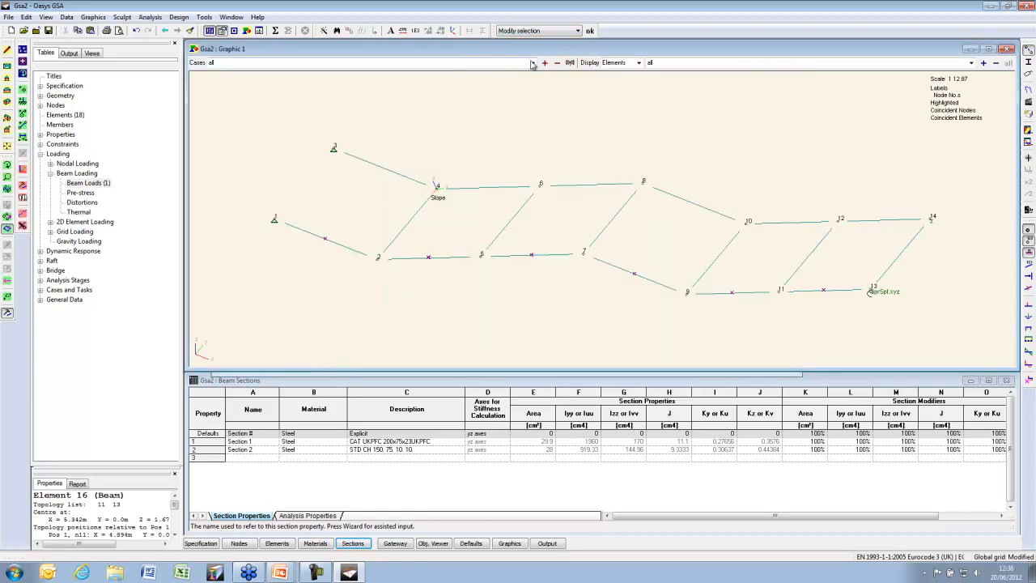
click(1028, 304)
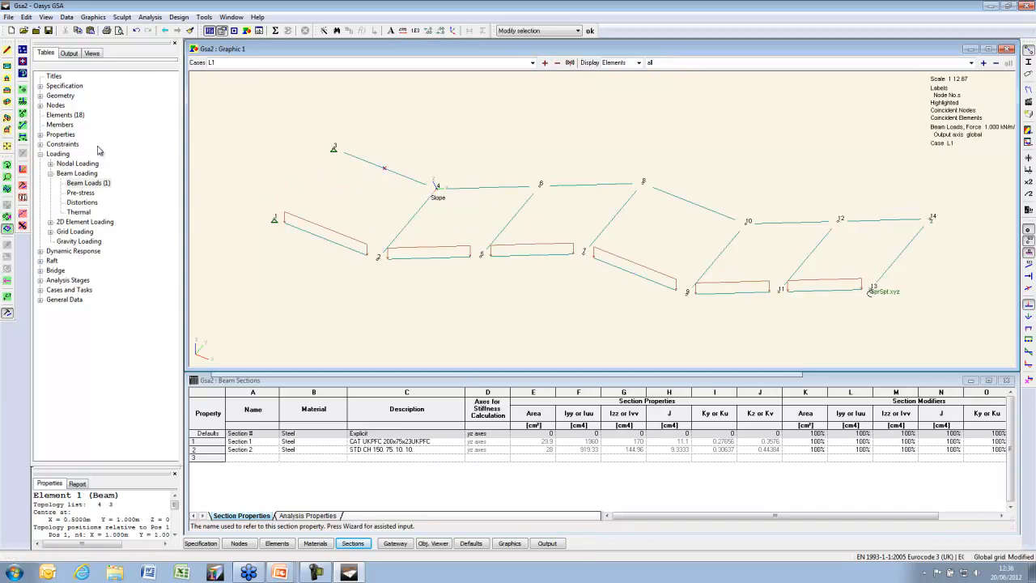
click(8, 72)
drag(245, 129, 1016, 183)
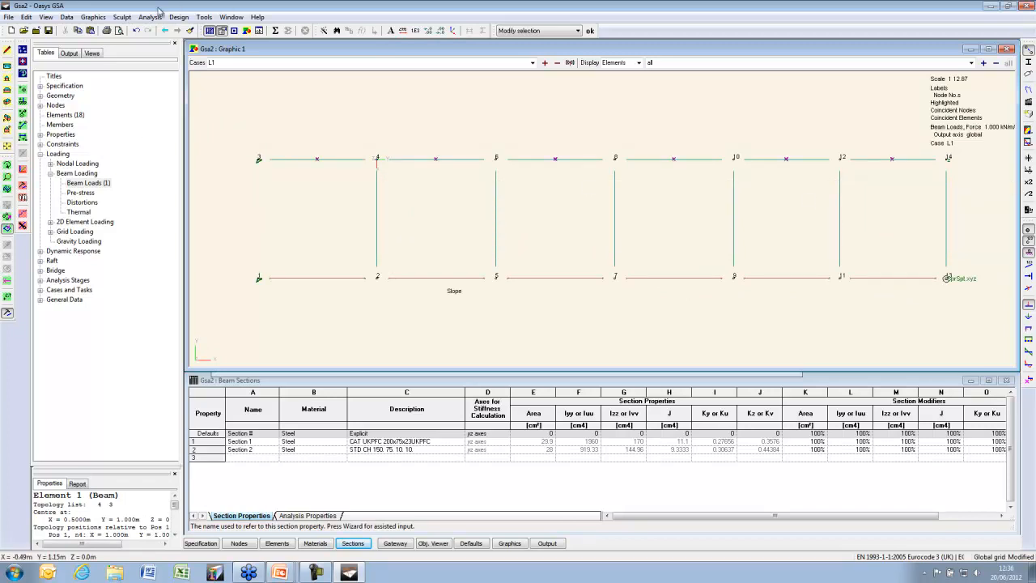
click(7, 118)
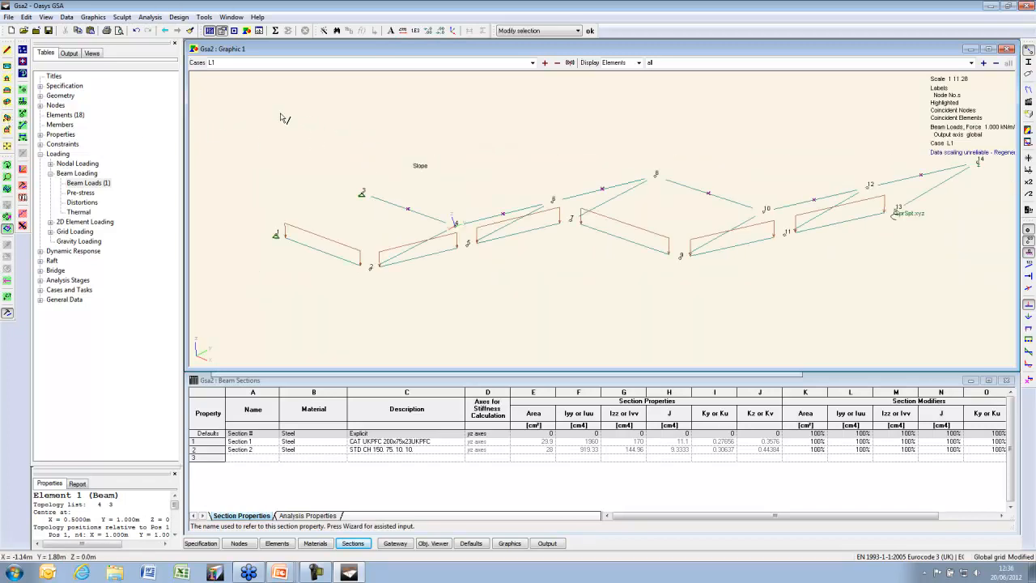
Create a uniform -1 kN/m case 2 beam load on beams 1 5 8 11 14 17, then display L2
right_click(324, 126)
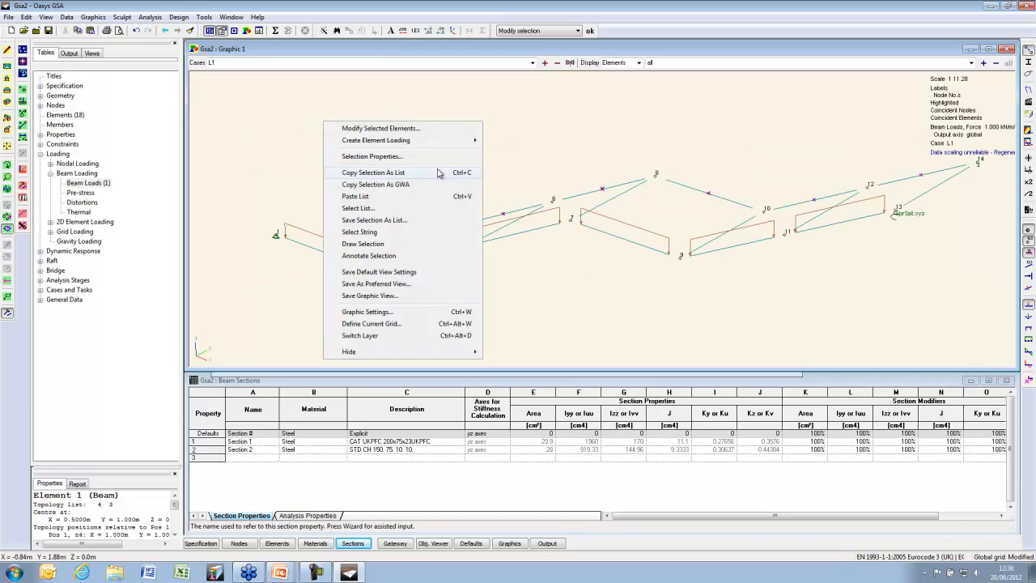
mouse_move(404, 144)
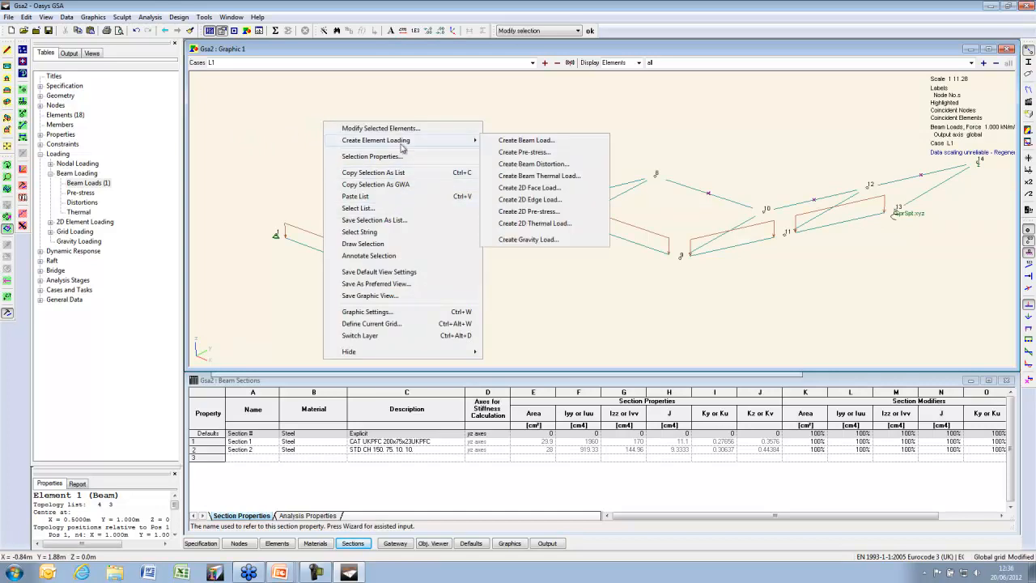
click(557, 142)
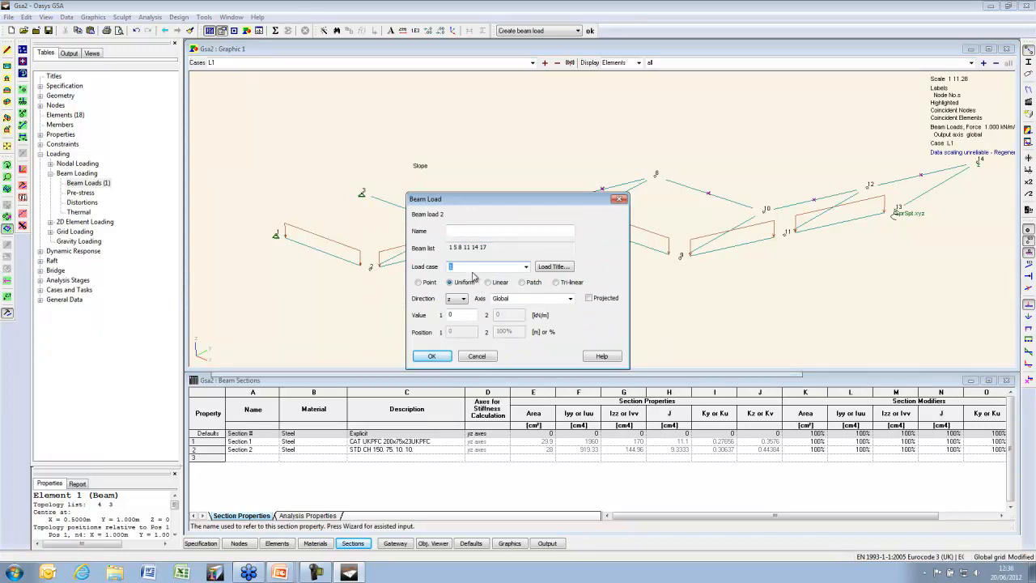
drag(465, 315, 405, 322)
text(-1)
click(441, 356)
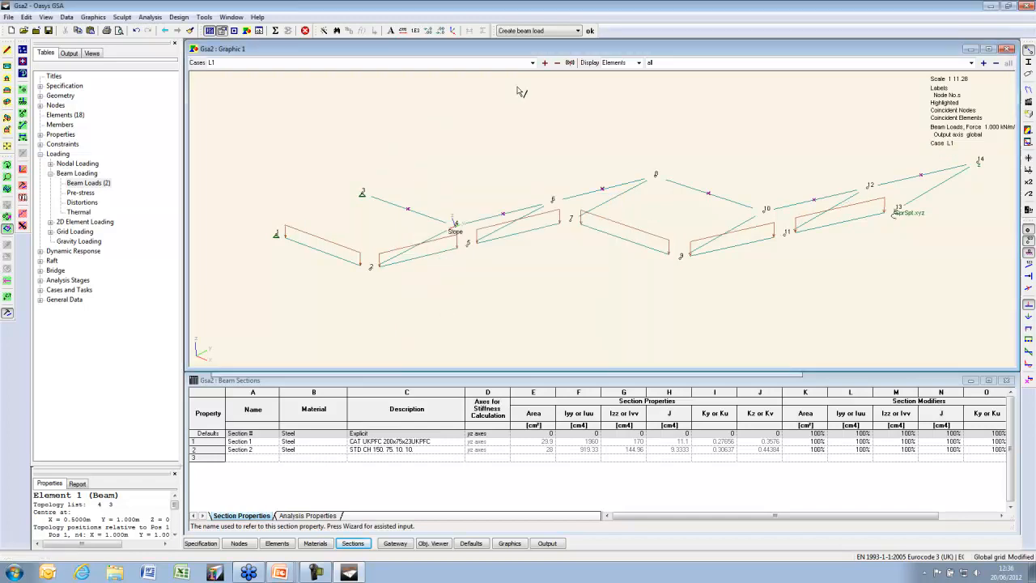
click(545, 62)
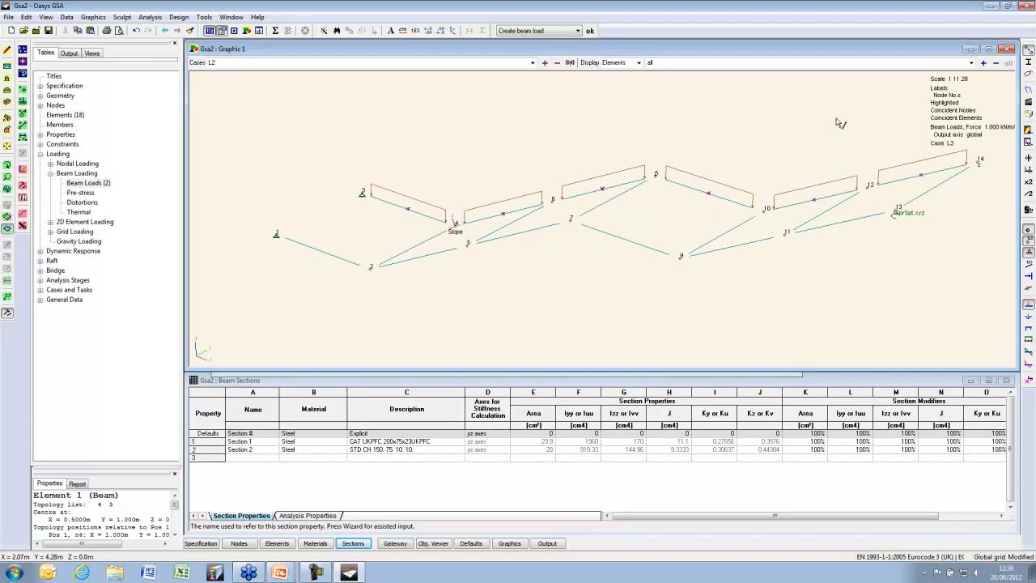
Add beam load record 3: -1 kN/m on beam list PB1 in load case 3
double_click(85, 188)
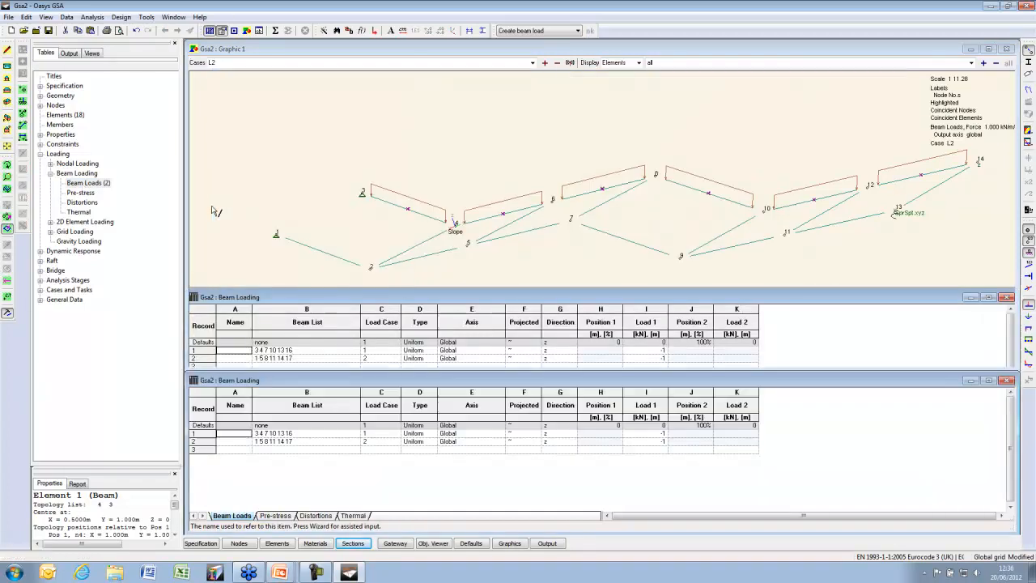
click(235, 450)
key(Tab)
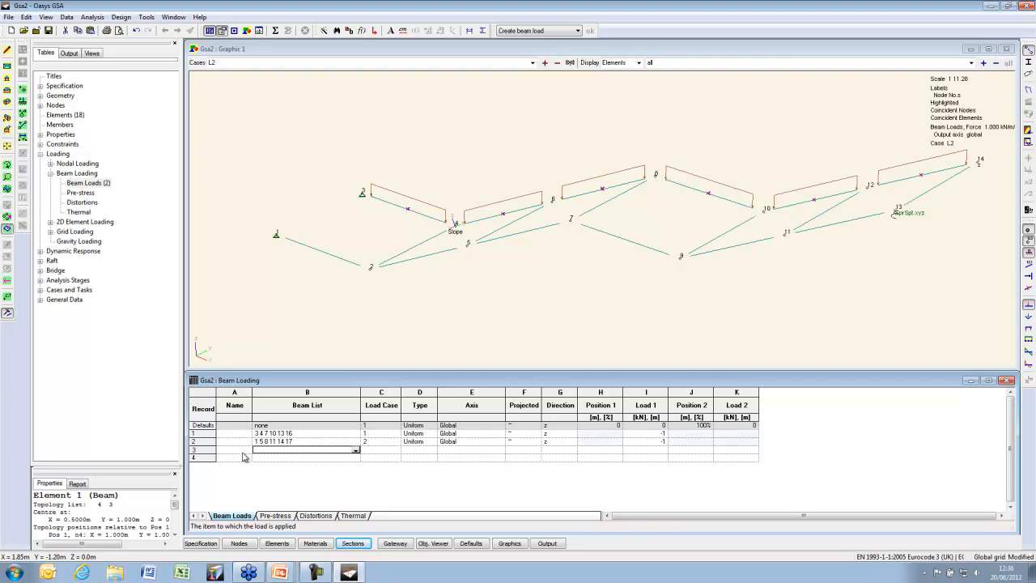
text(aaa)
key(Return)
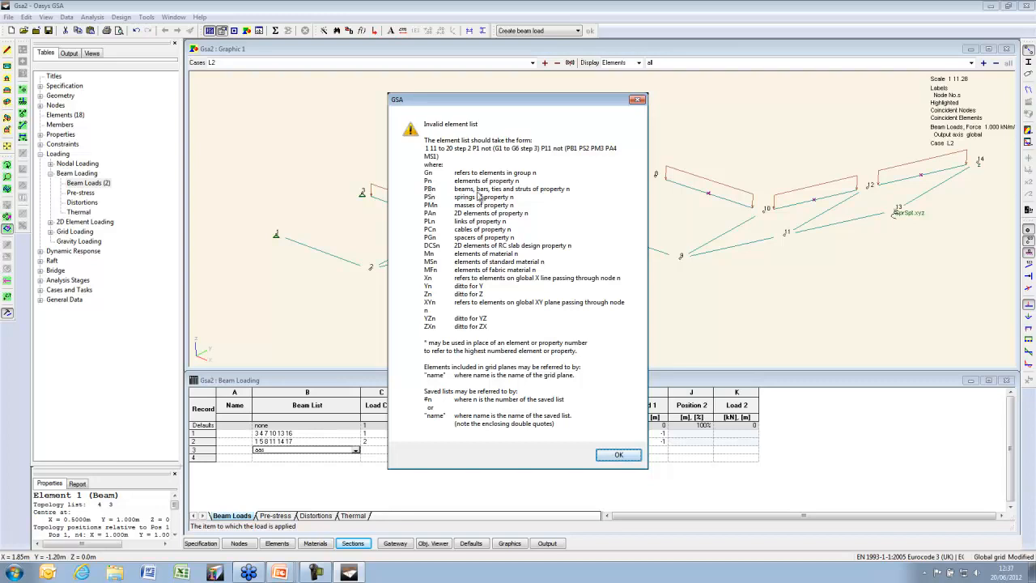
click(618, 454)
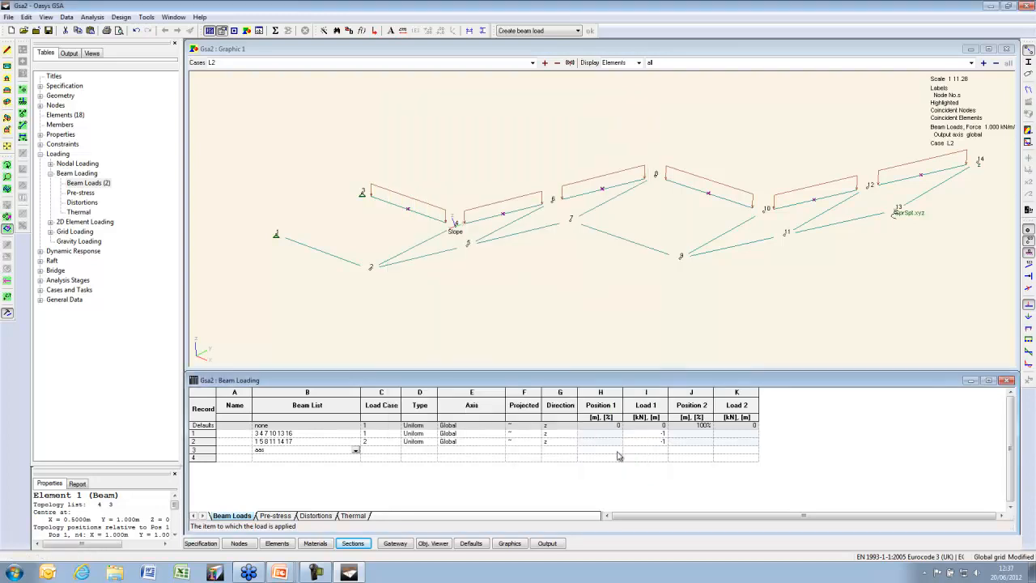
key(Tab)
text(3)
key(Tab)
key(Tab)
key(Tab)
key(Tab)
key(Tab)
key(Tab)
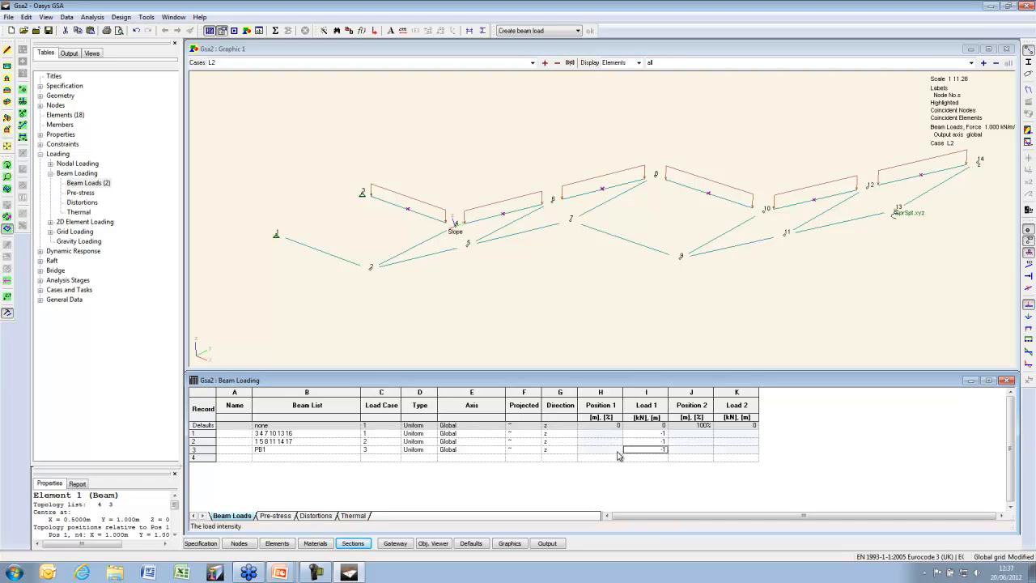
key(Return)
Display case L3 and box-select all cross members in plan view
click(545, 62)
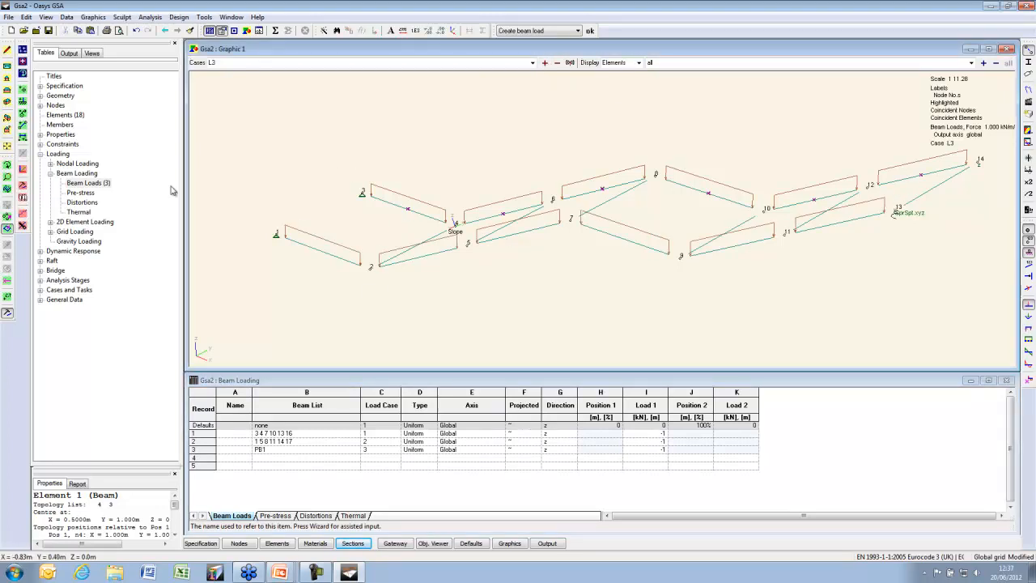
click(8, 68)
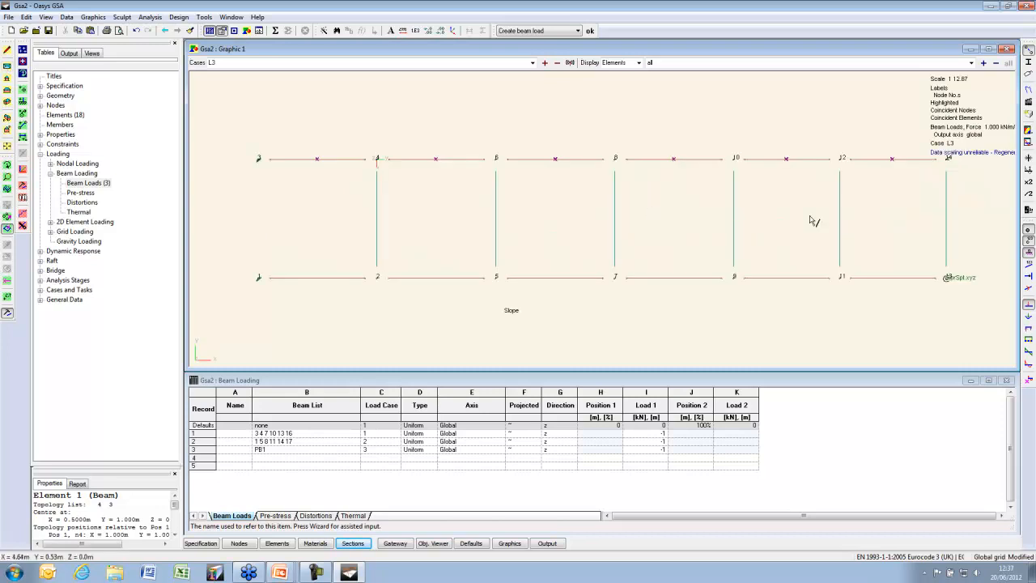
drag(981, 189, 296, 264)
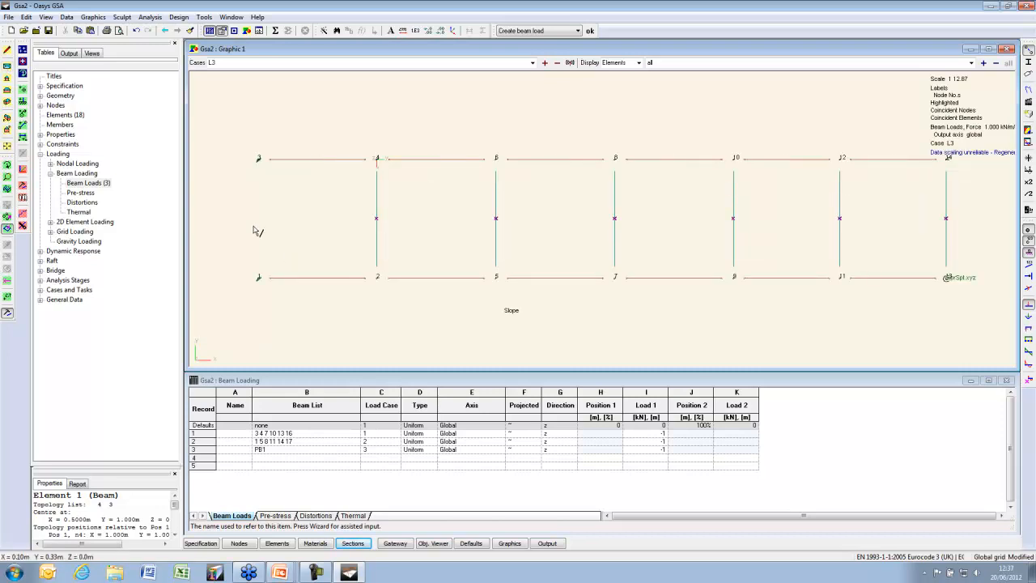
right_click(327, 117)
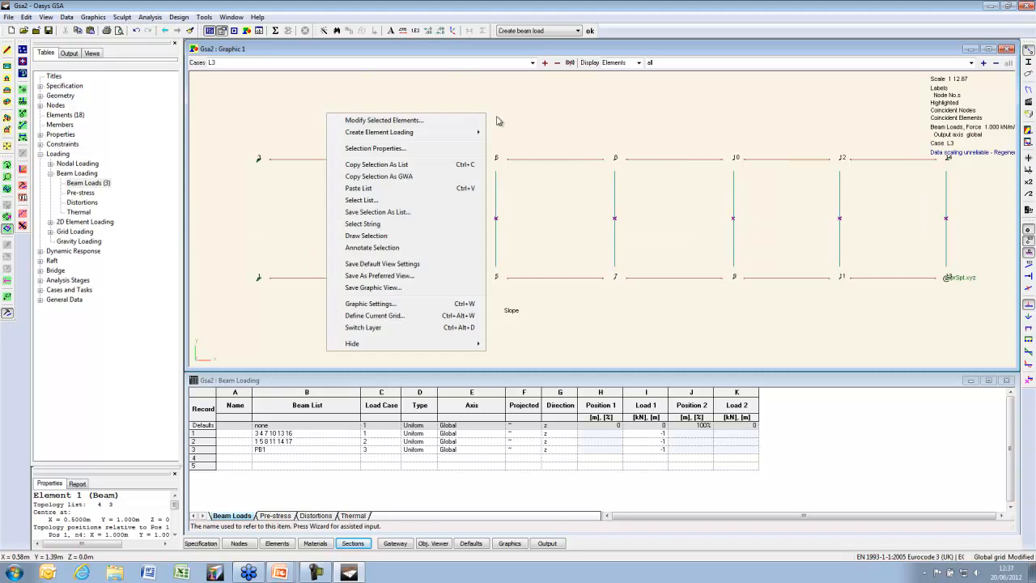
Save the selected cross members as the list 'Cross members'
click(408, 212)
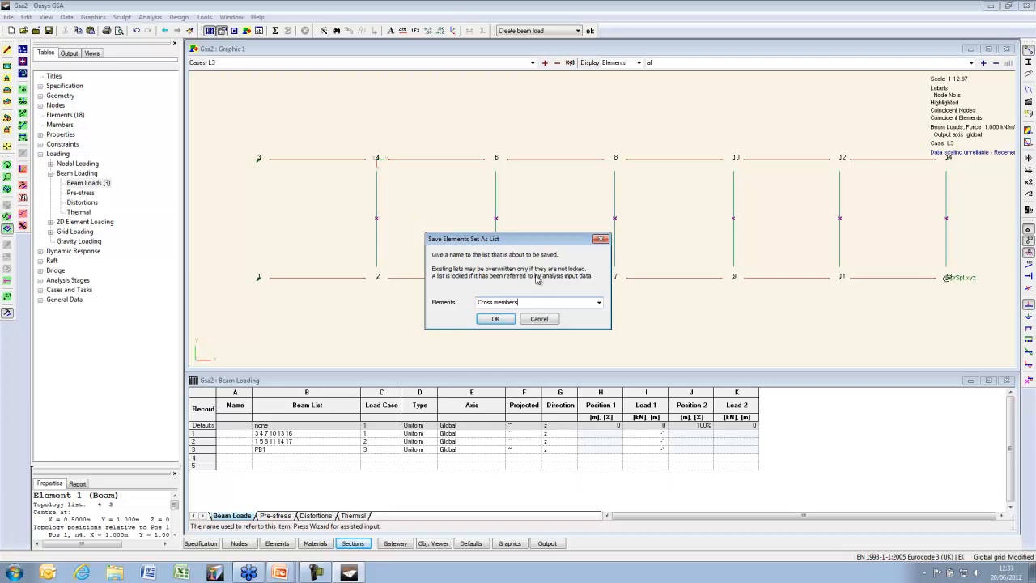
key(Return)
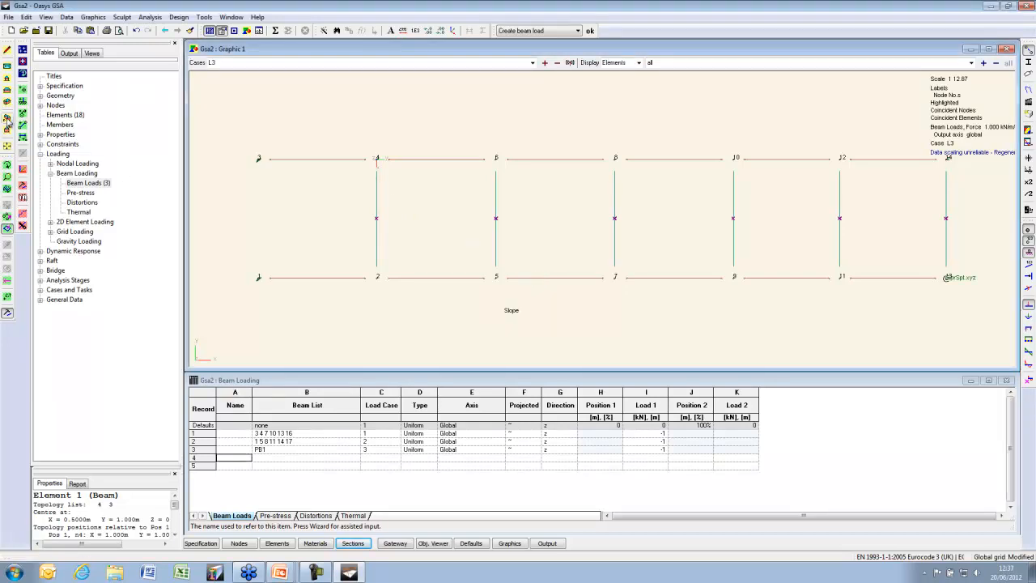
click(7, 117)
Fill beam load record 4 with list 'Cross members', case 3, load -0.5
click(341, 458)
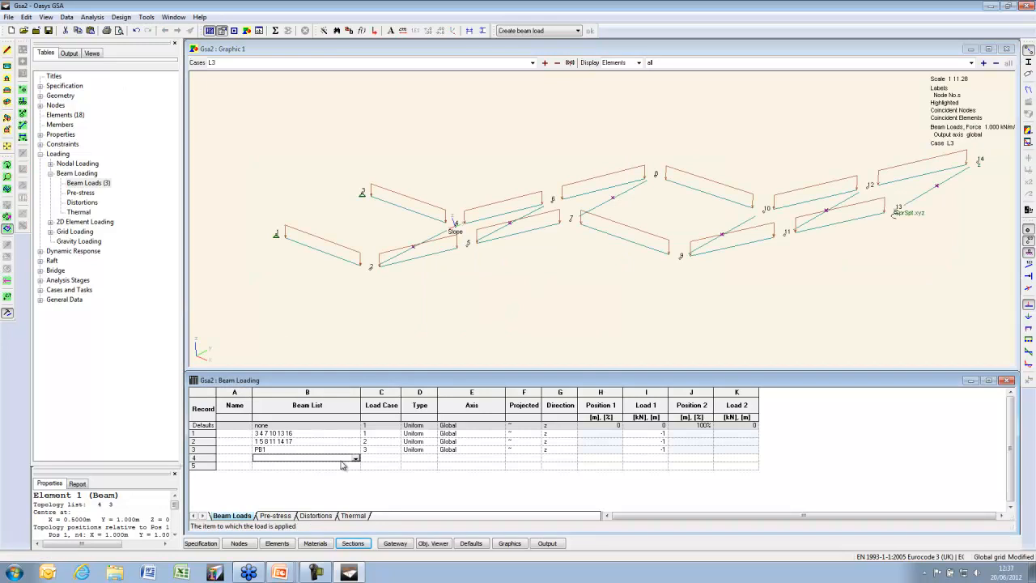
click(355, 458)
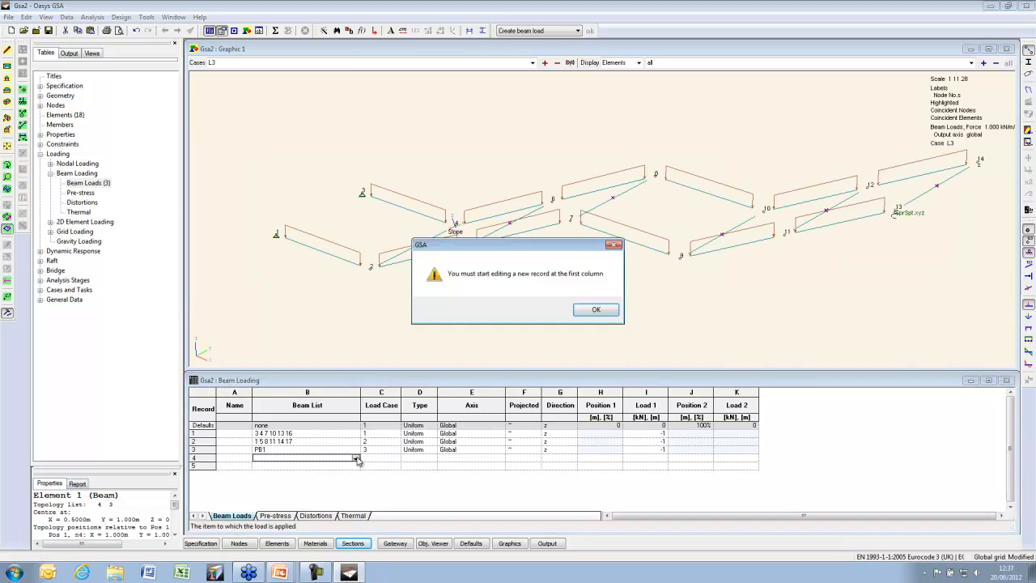
click(598, 312)
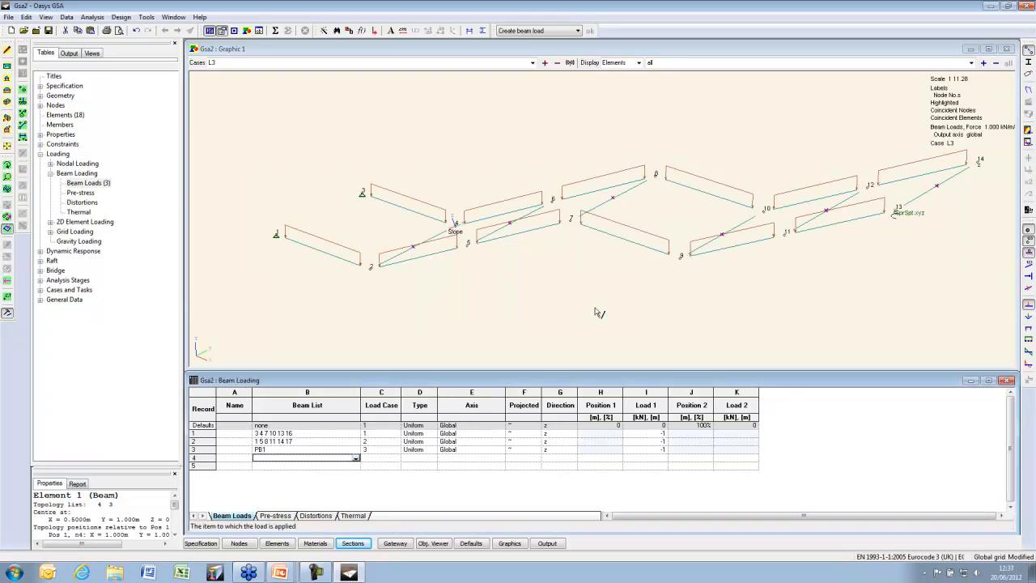
click(356, 458)
click(302, 467)
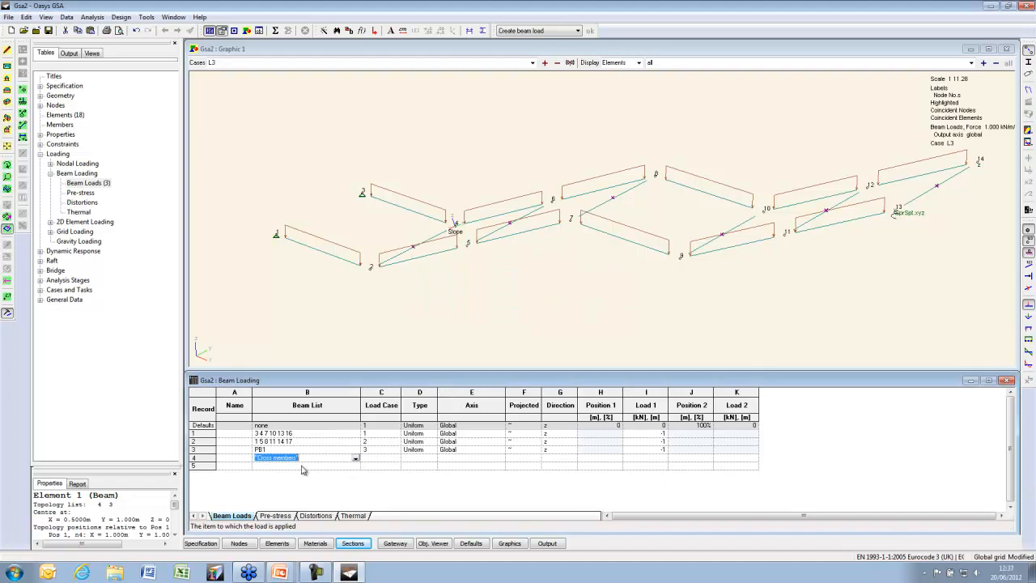
key(Tab)
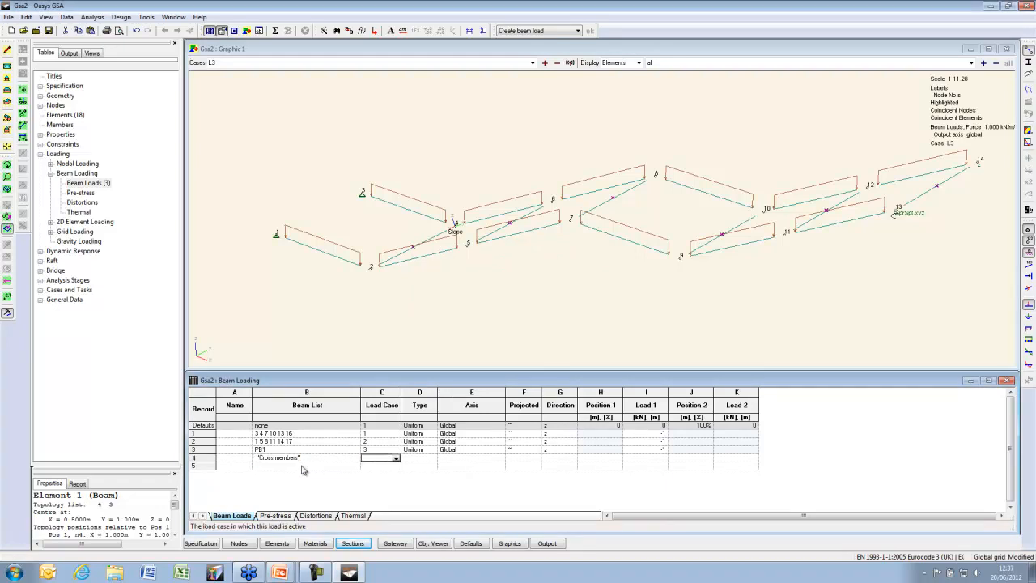
text(3)
key(Tab)
key(Tab)
key(Tab)
key(Tab)
key(Tab)
key(Tab)
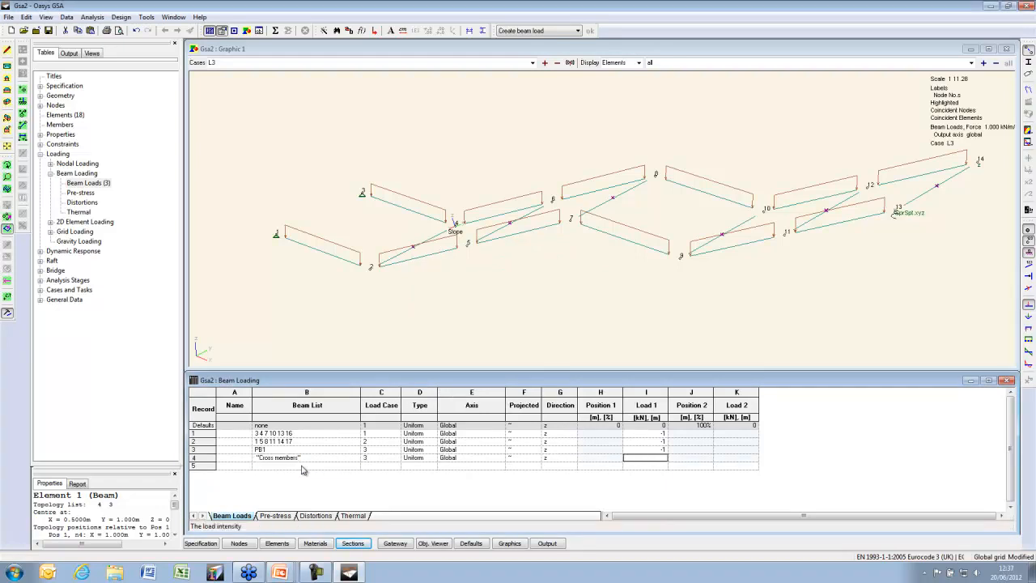
text(-0)
text(.5)
key(Return)
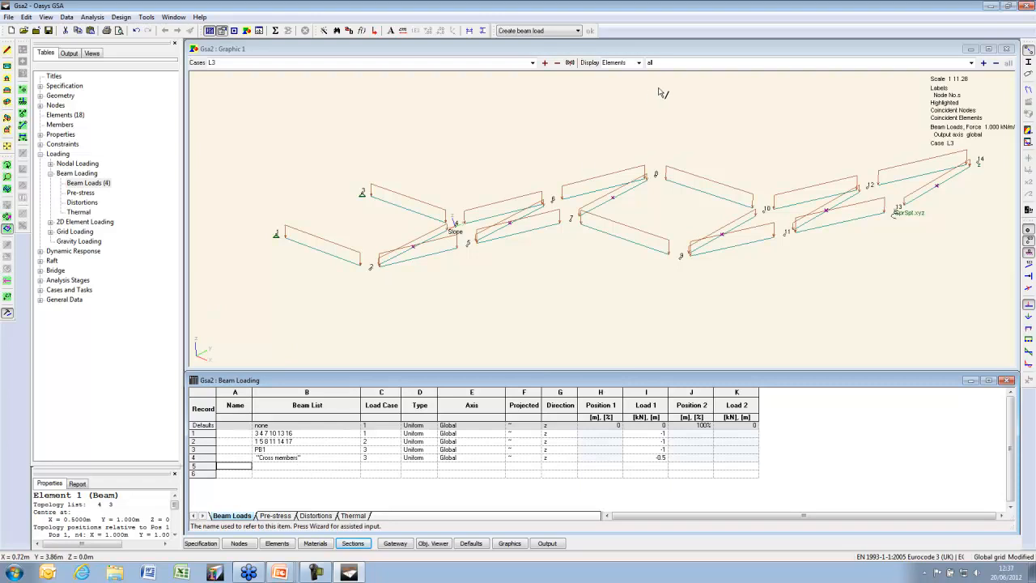
Preview only the Cross members elements, then display all elements again
click(971, 63)
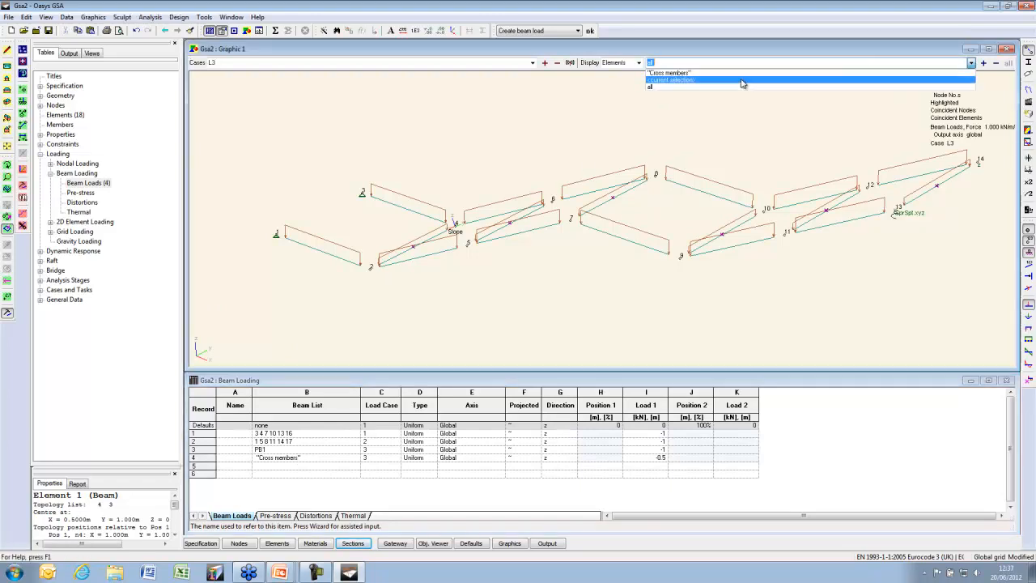
click(713, 73)
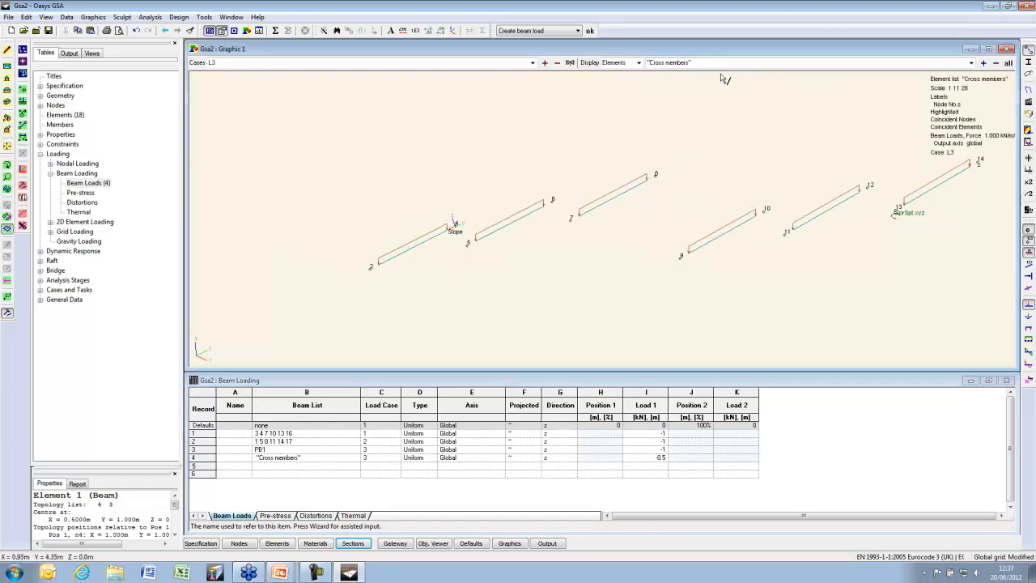
click(1008, 64)
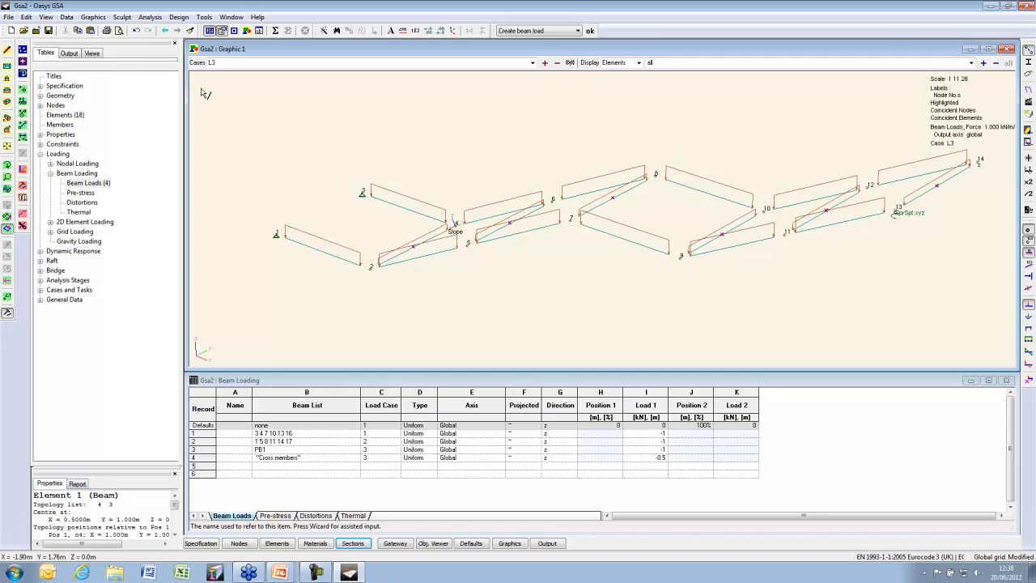
Hide the beam-load diagrams, keeping supports and spring markers visible
click(1029, 243)
click(1029, 252)
click(1022, 303)
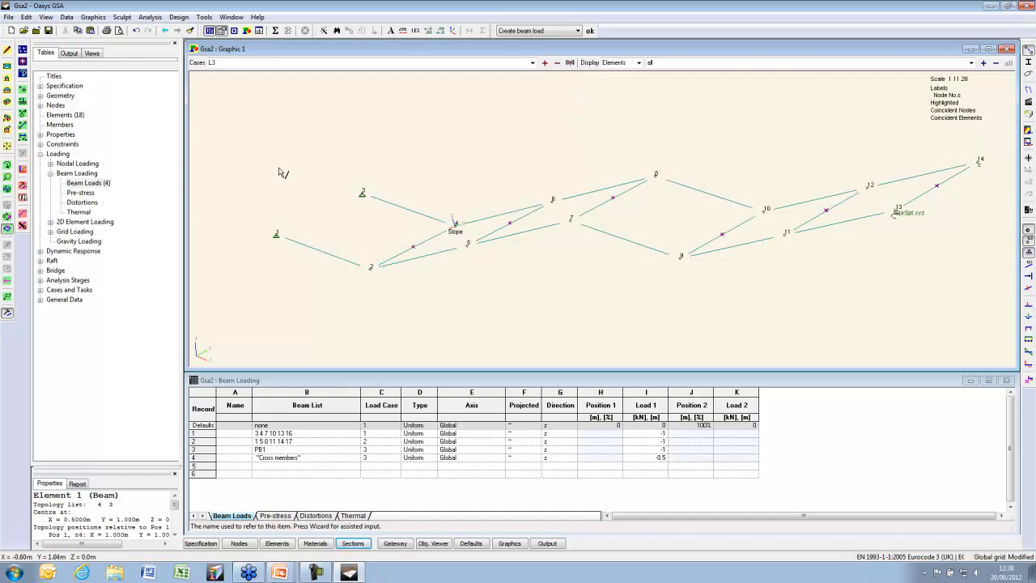
Close the Beam Loading and Beam Sections tables and enter a 100 kg mass in Mass property 1
click(1006, 380)
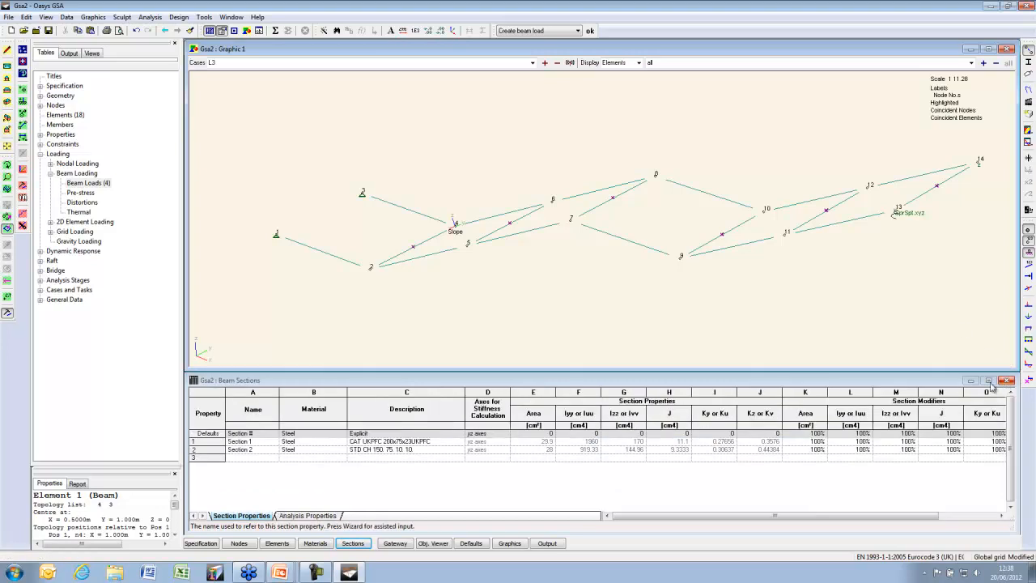
click(1006, 380)
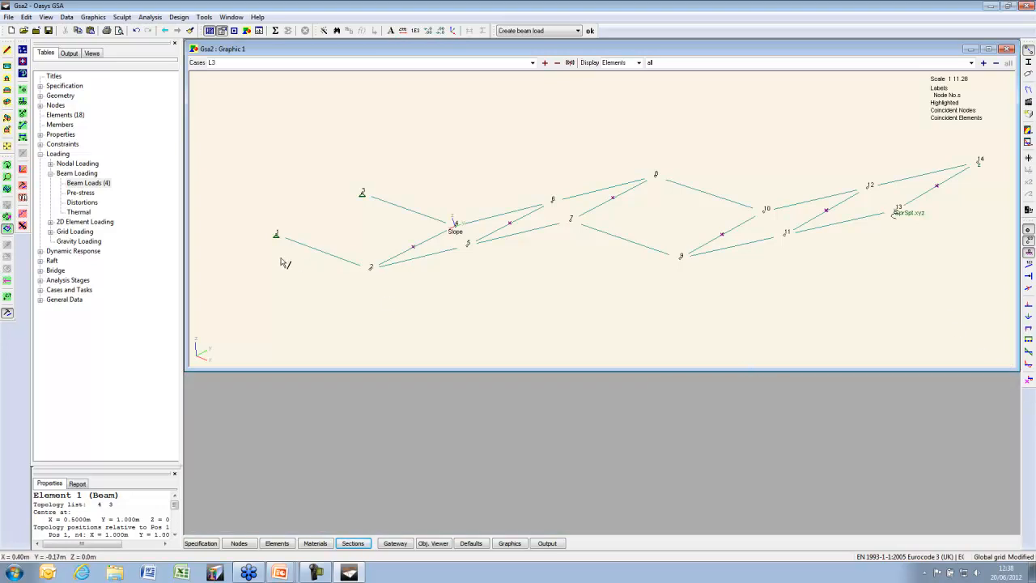
click(40, 134)
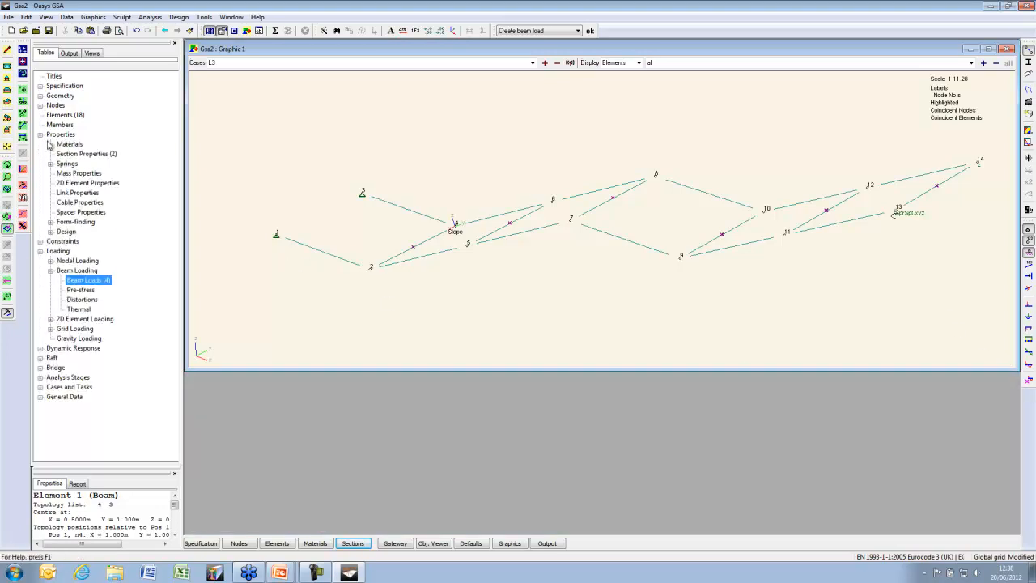
double_click(81, 173)
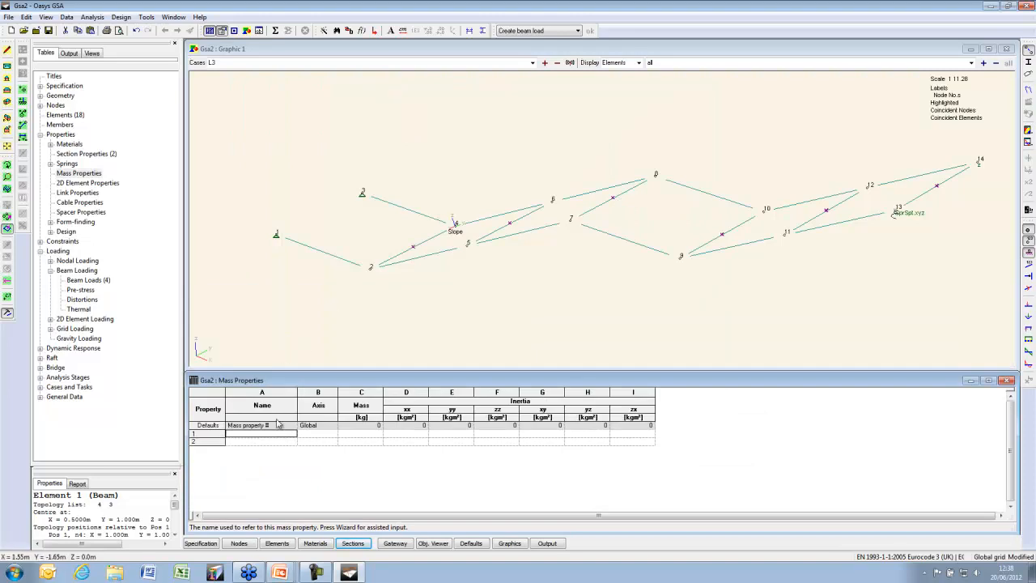
key(Tab)
key(Tab)
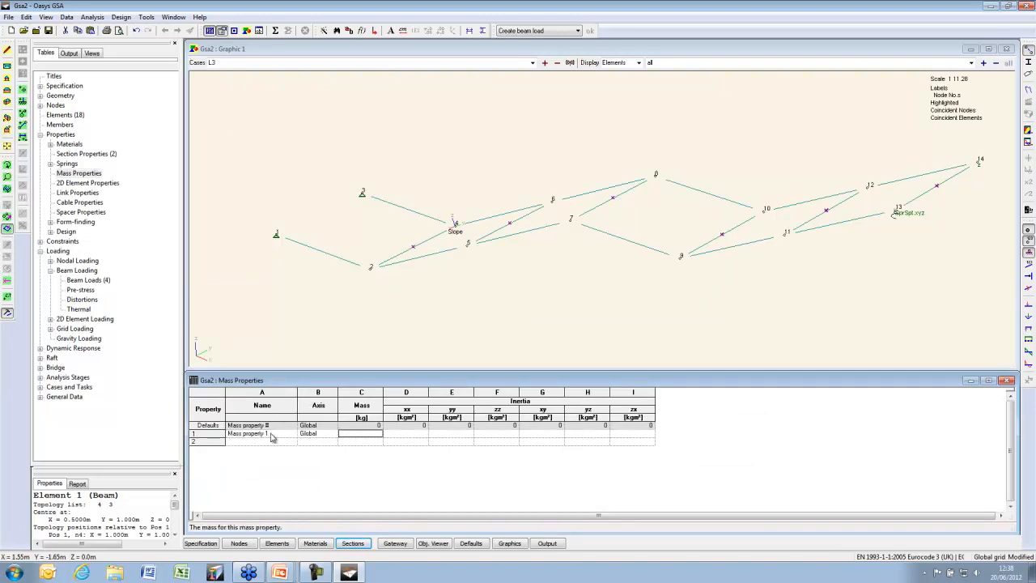
text(100)
key(Tab)
key(Tab)
key(Tab)
key(Tab)
key(Tab)
key(Tab)
key(Tab)
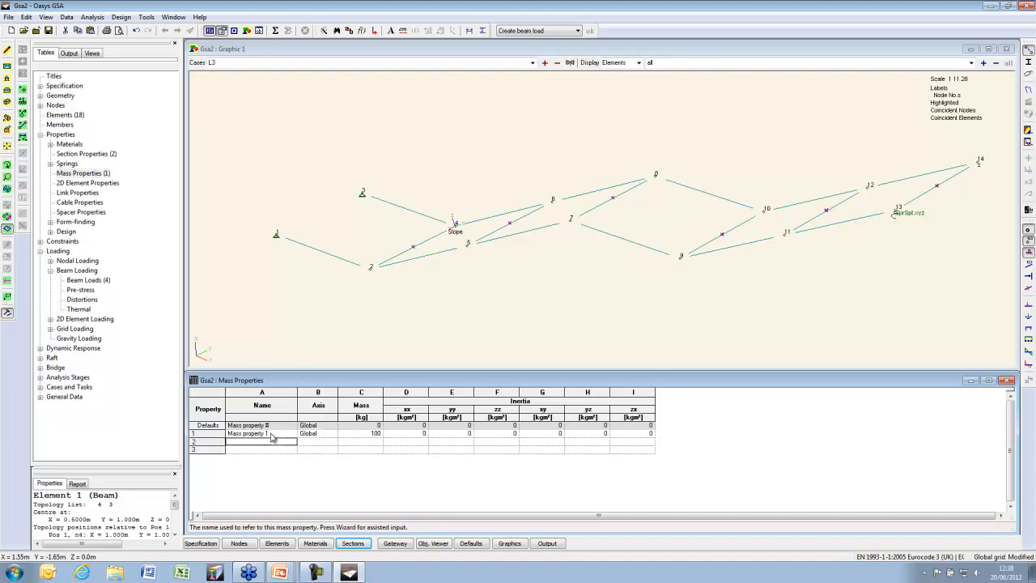
click(234, 31)
Set the default type for new elements to Mass
click(880, 460)
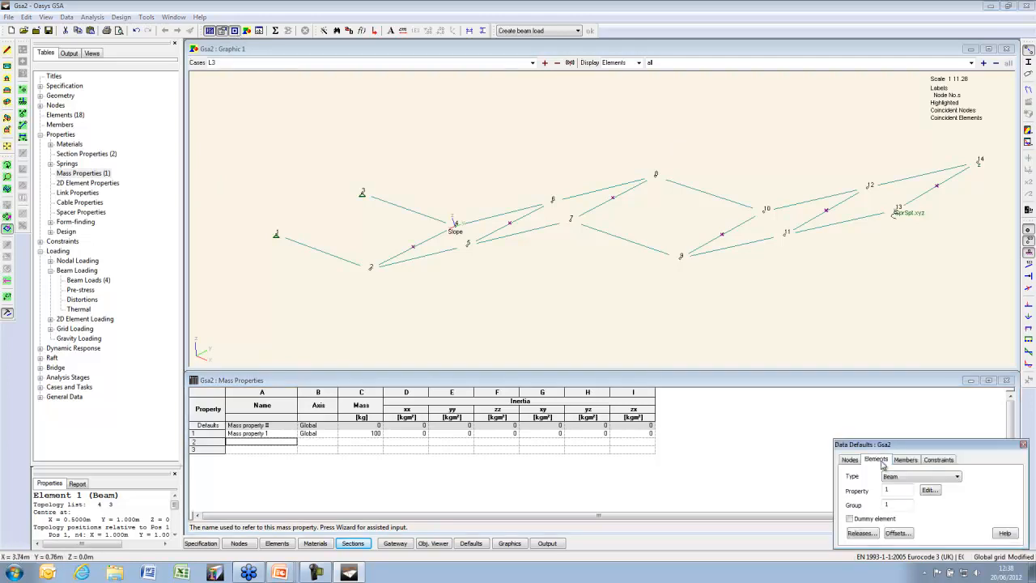
click(923, 479)
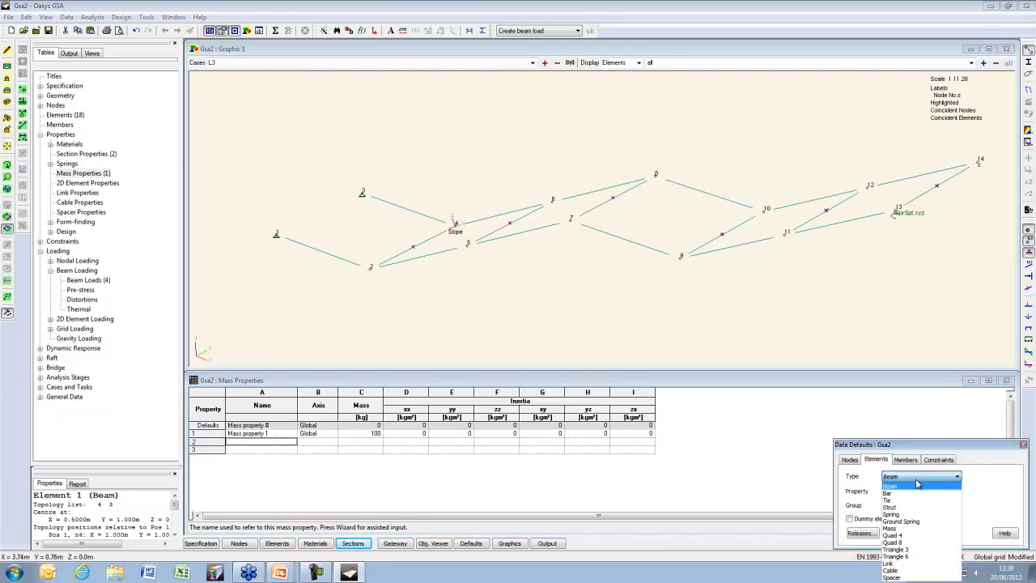
click(915, 529)
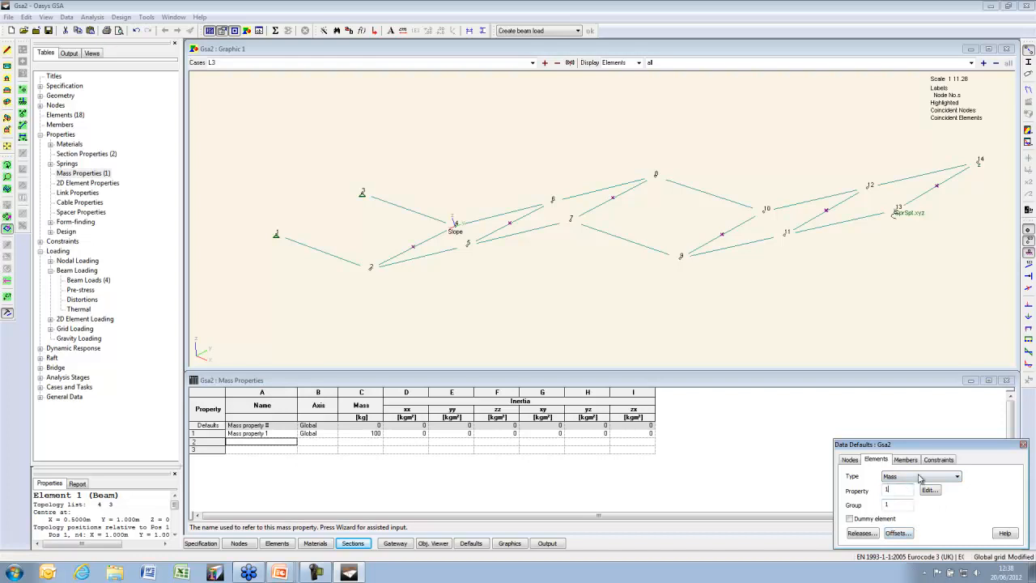
Add mass element 19 at node 7 and hide the node number labels
click(23, 126)
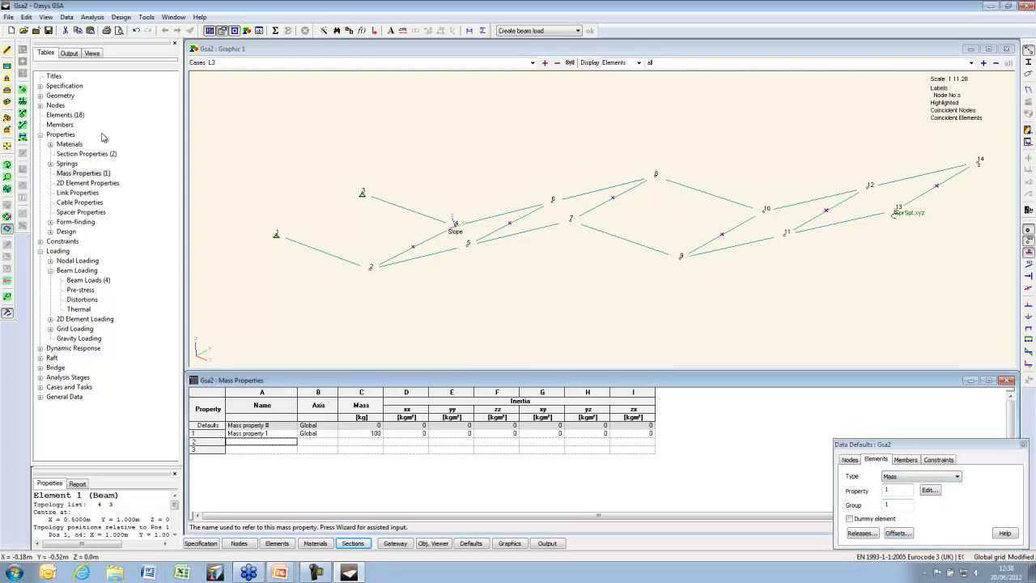
click(217, 148)
click(25, 126)
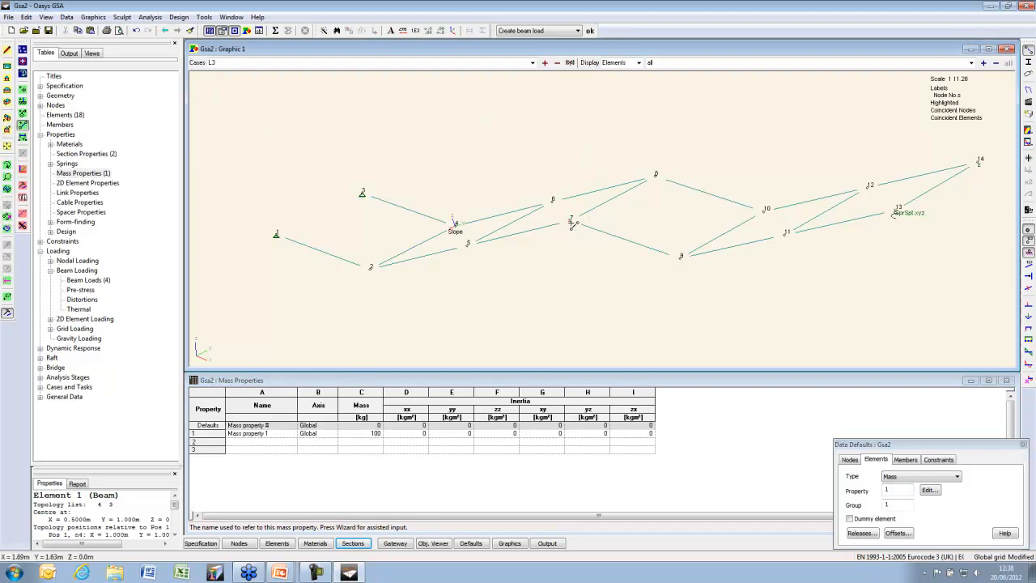
click(572, 223)
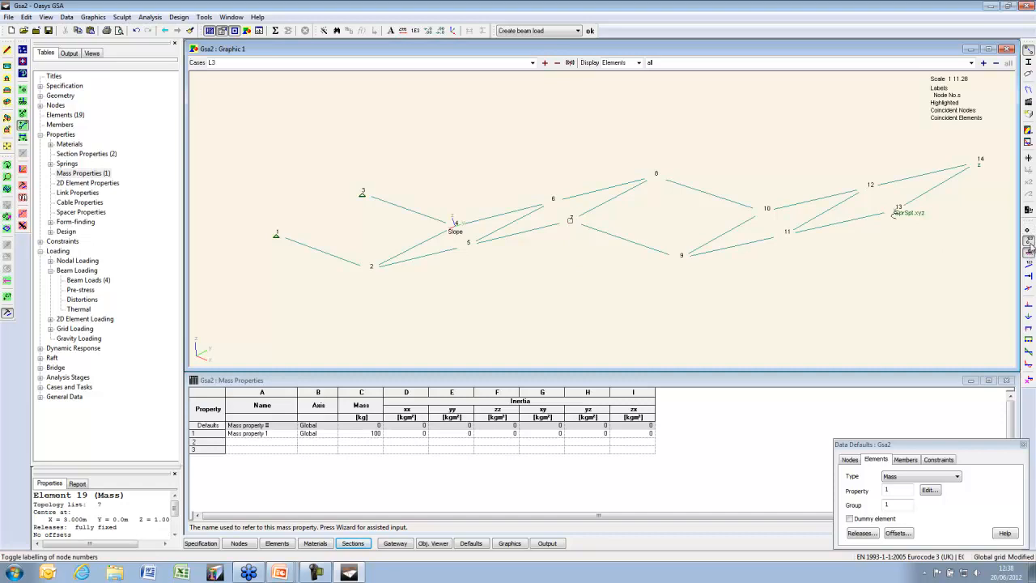
click(1028, 231)
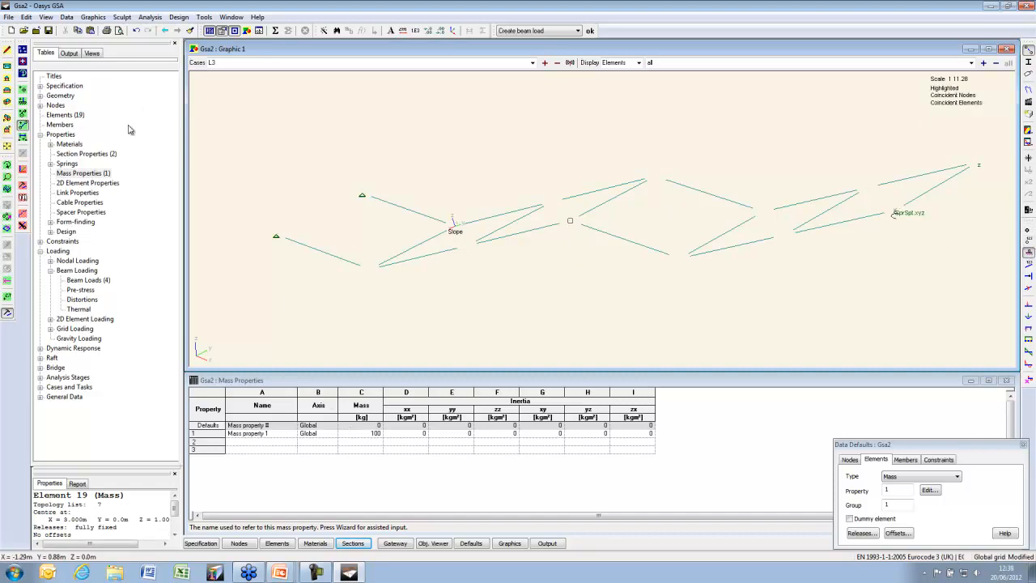
click(50, 163)
Open the Spring Properties table and tile it below an enlarged graphic view
double_click(90, 173)
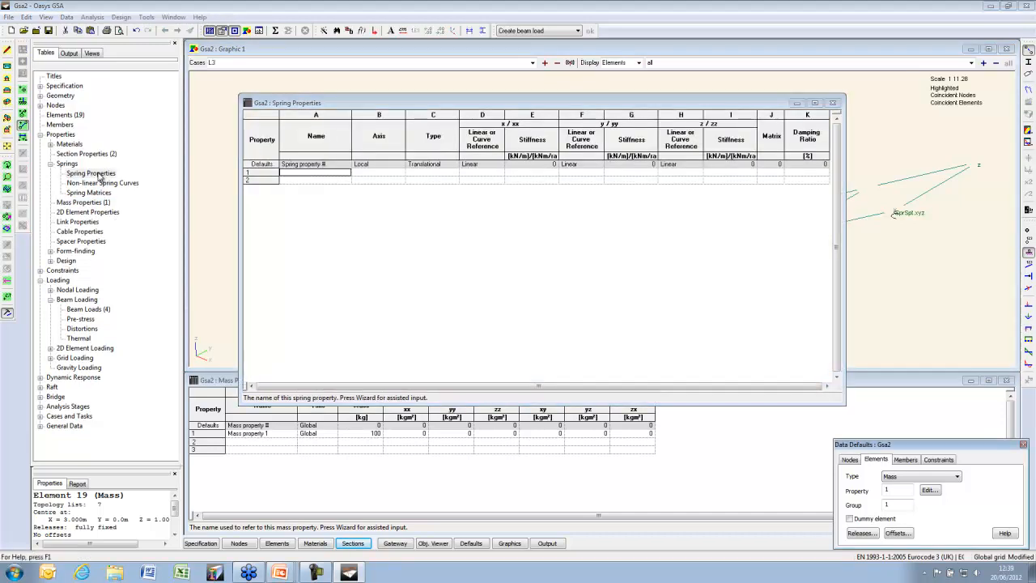
click(634, 201)
key(alt+w)
key(h)
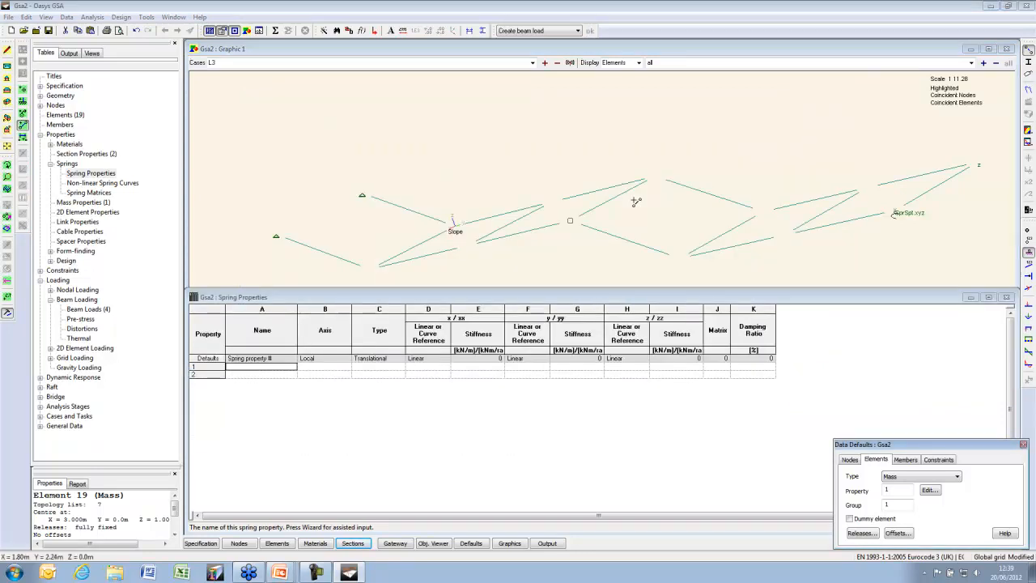
drag(500, 287, 478, 378)
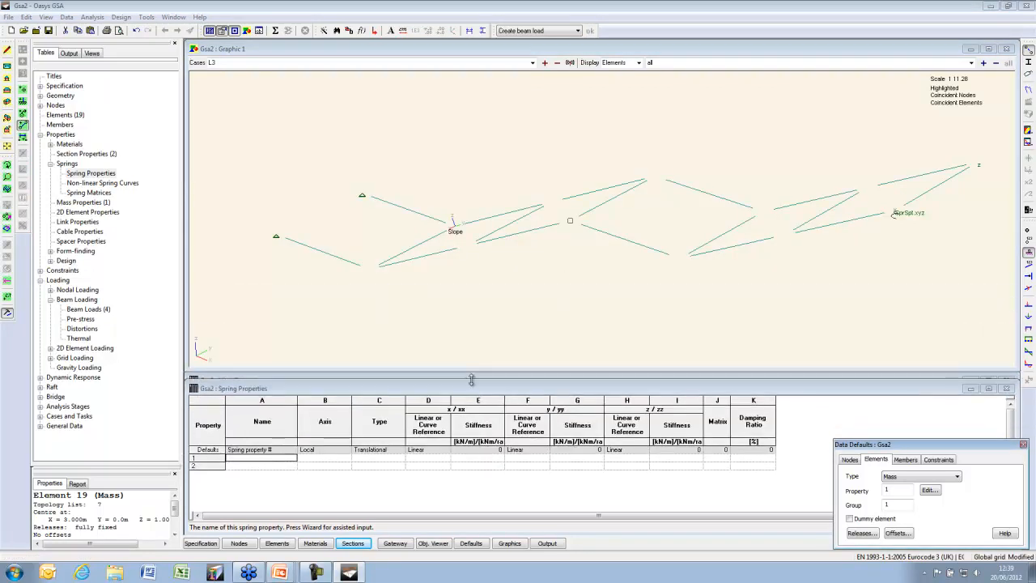
Create Spring property 1: compression-only, Vertical axis, stiffness 1000
double_click(283, 460)
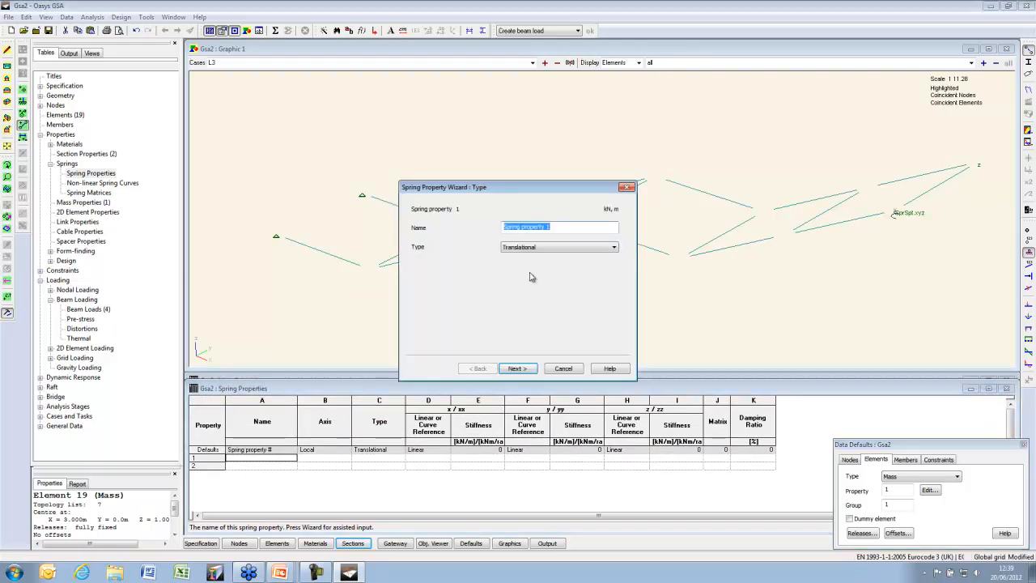
click(553, 250)
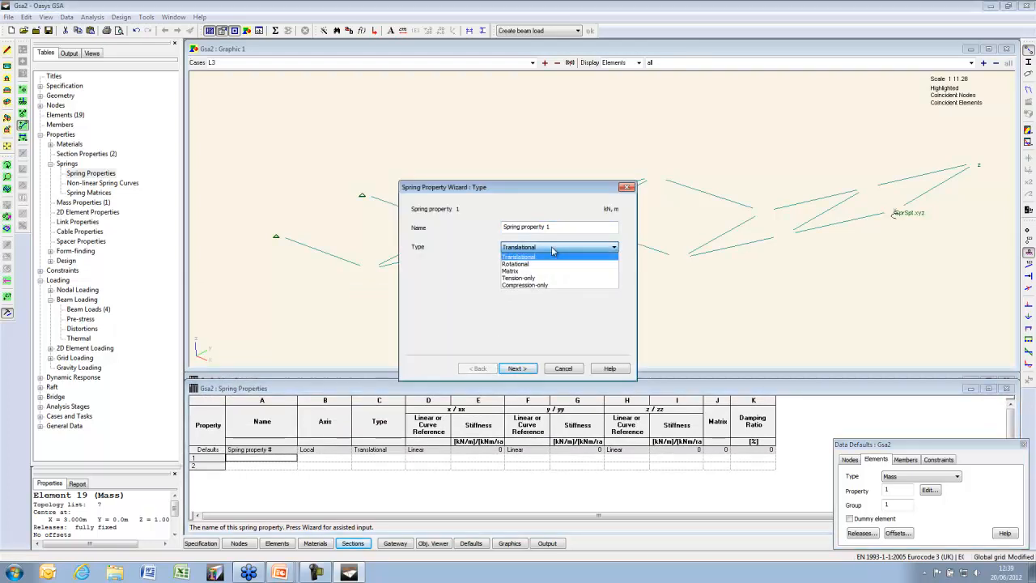
click(548, 286)
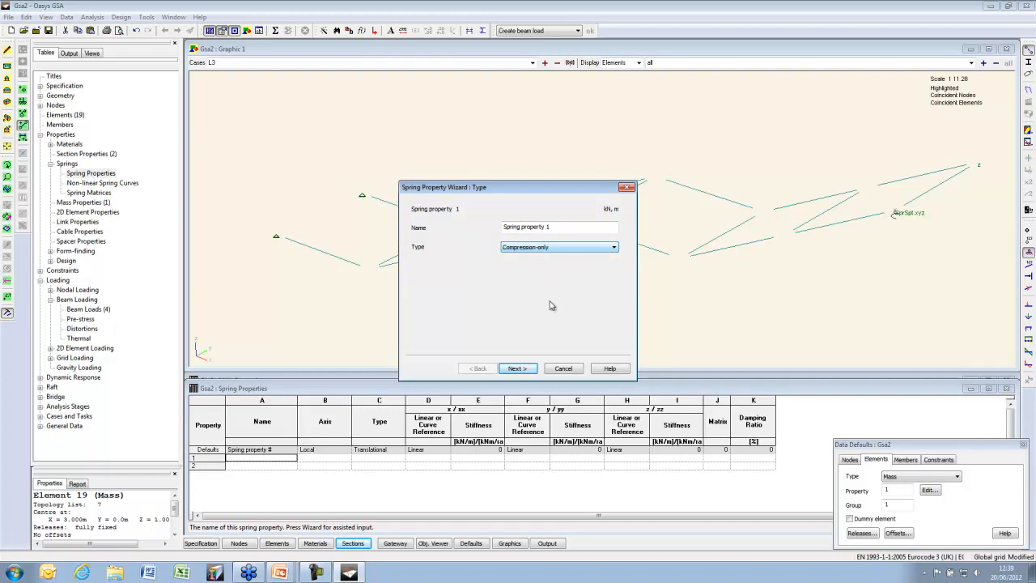
click(518, 368)
click(620, 228)
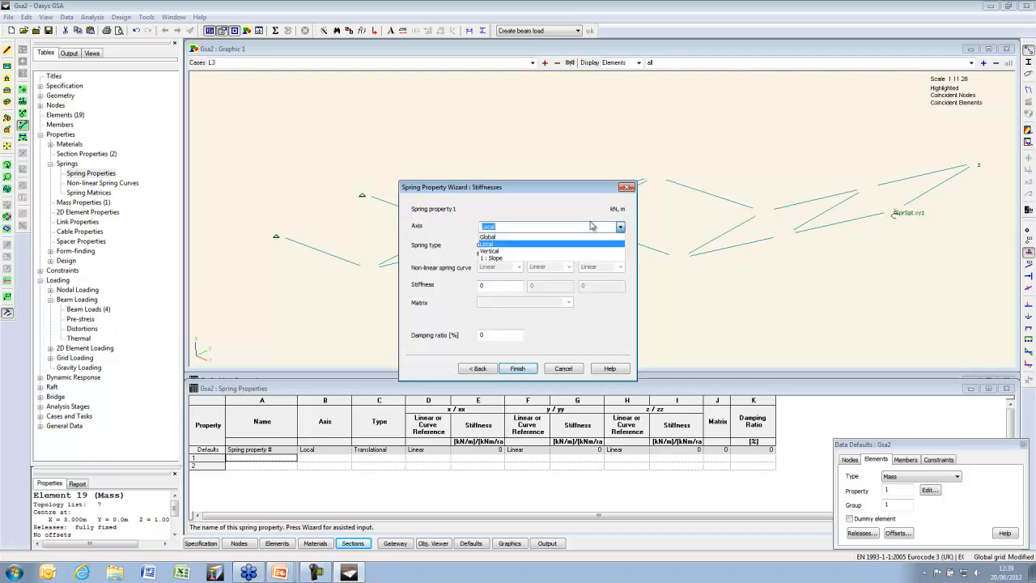
click(495, 252)
key(Tab)
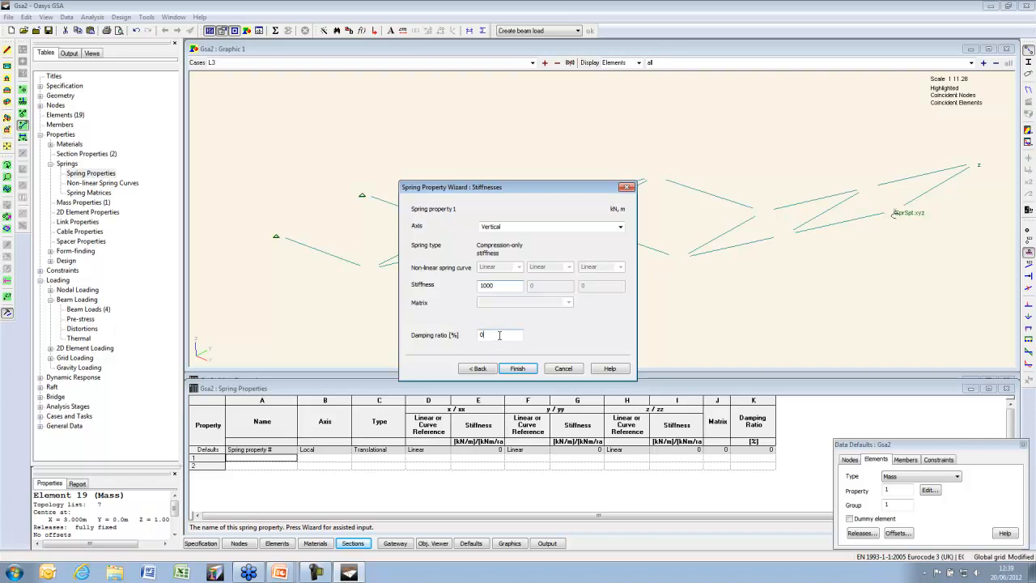
click(518, 368)
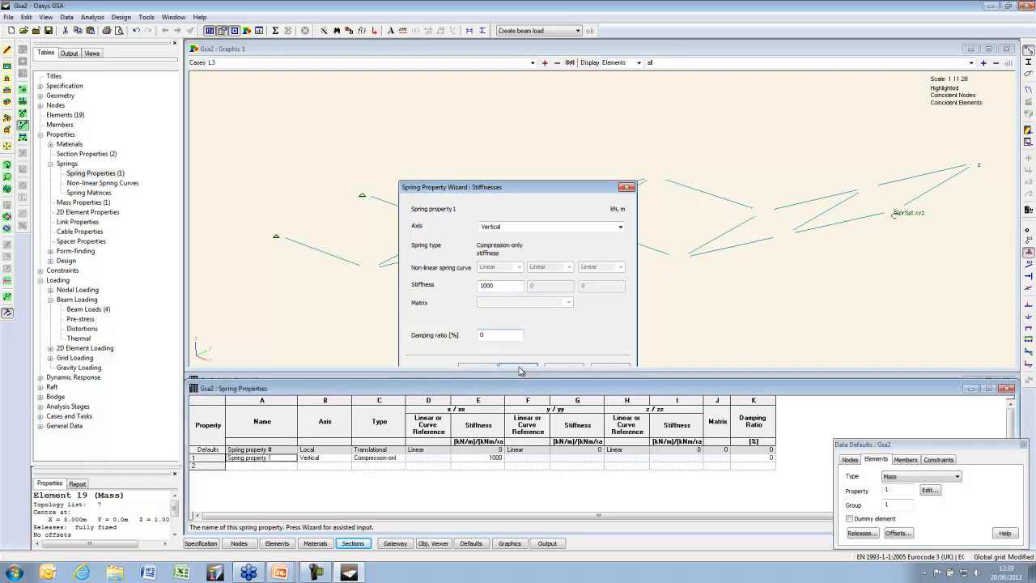
Make new elements default to Ground Spring and add ground spring element 20 at node 8
click(894, 476)
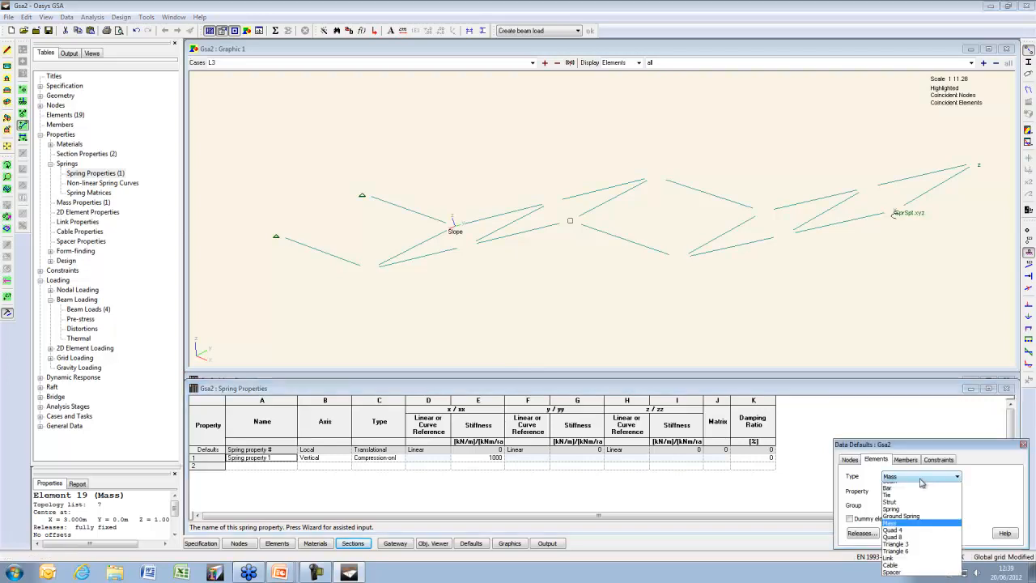
click(903, 511)
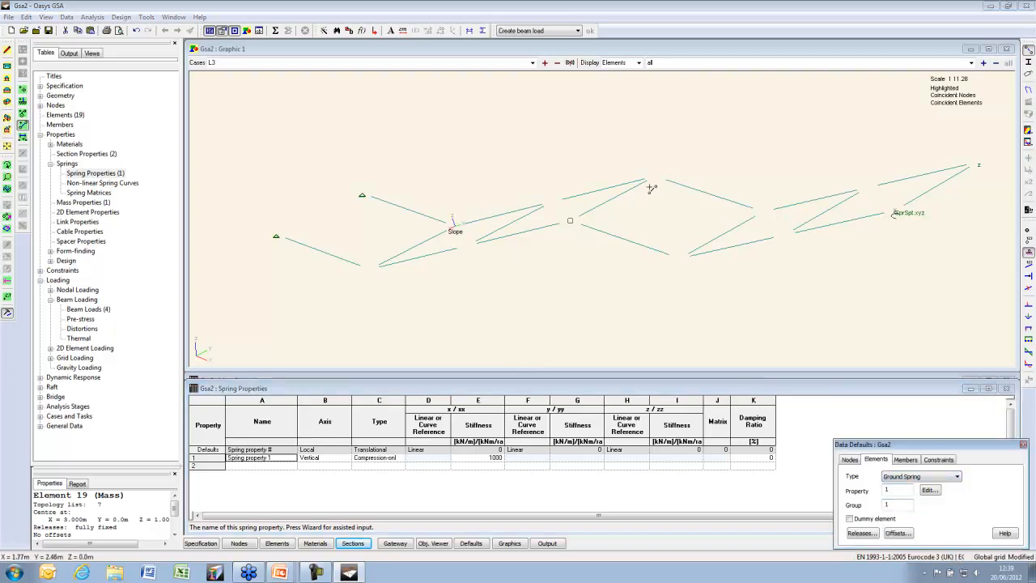
click(1029, 231)
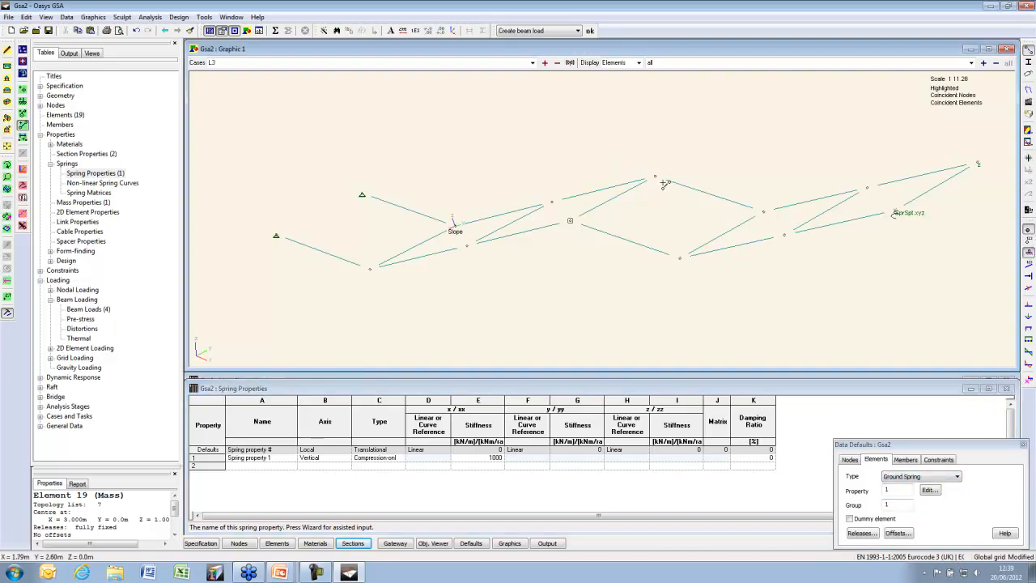
click(652, 177)
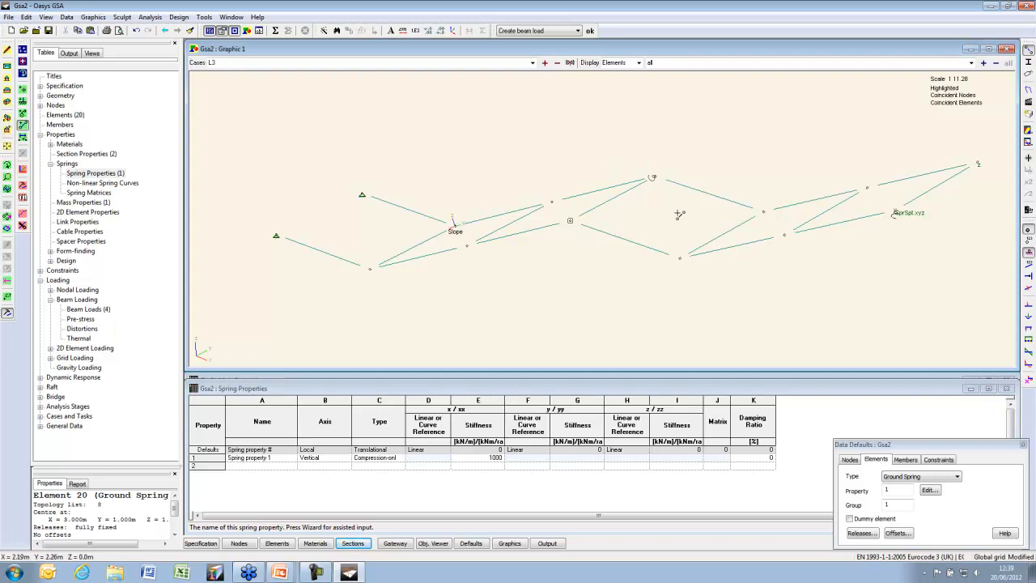
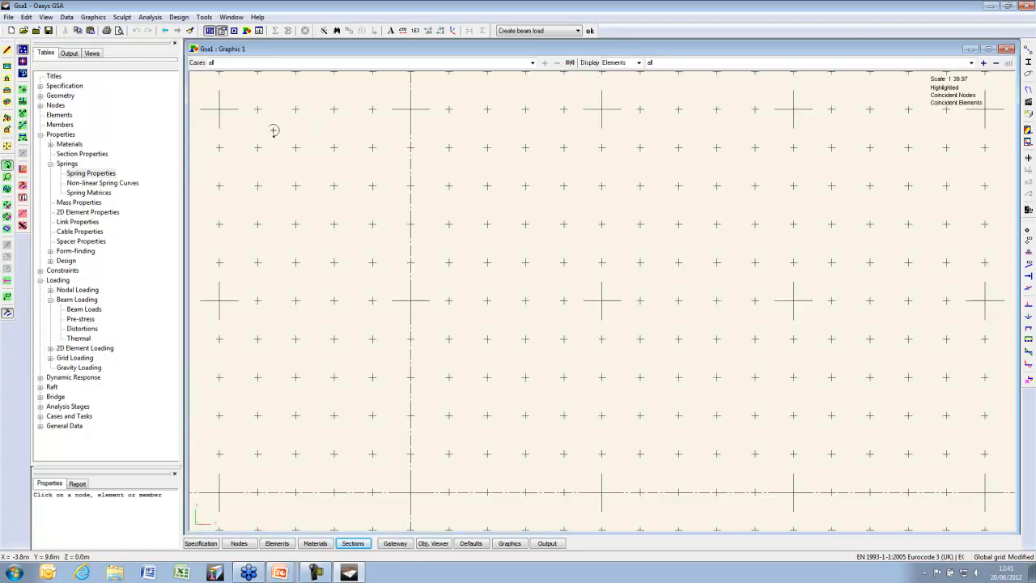
Look through the view options and grid definition settings, closing them unchanged
click(47, 17)
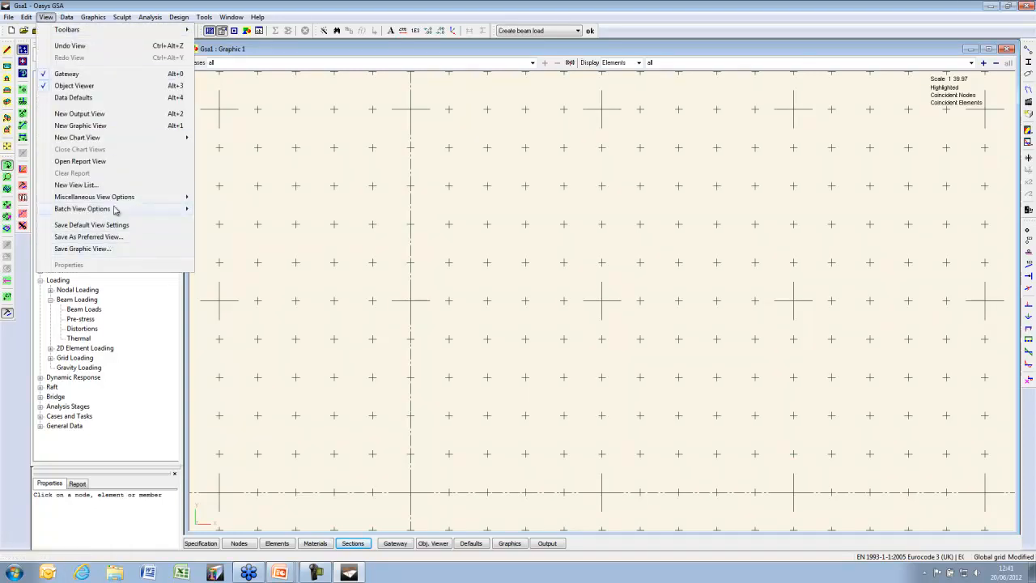
click(197, 157)
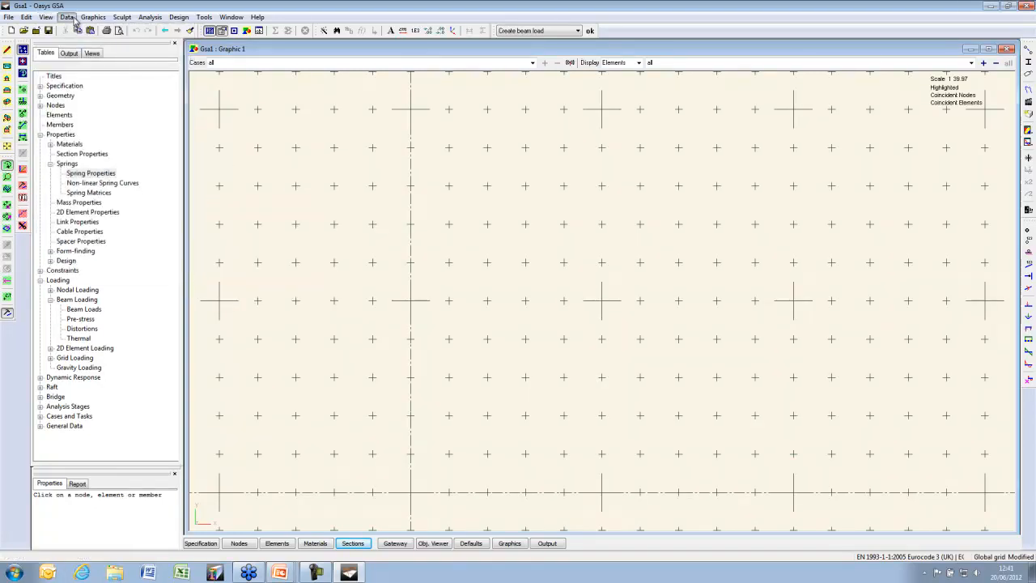
click(66, 17)
click(122, 225)
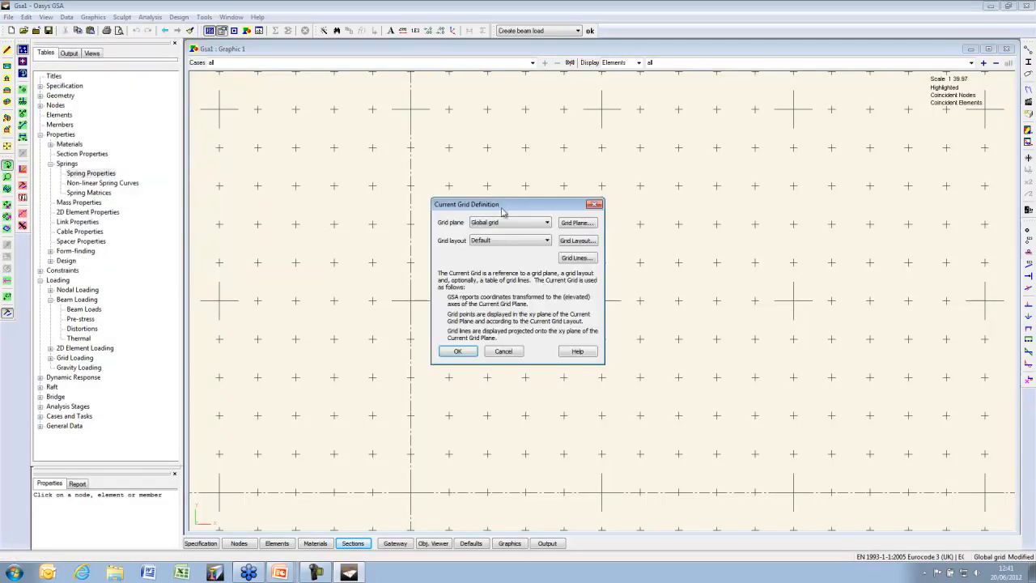
click(584, 241)
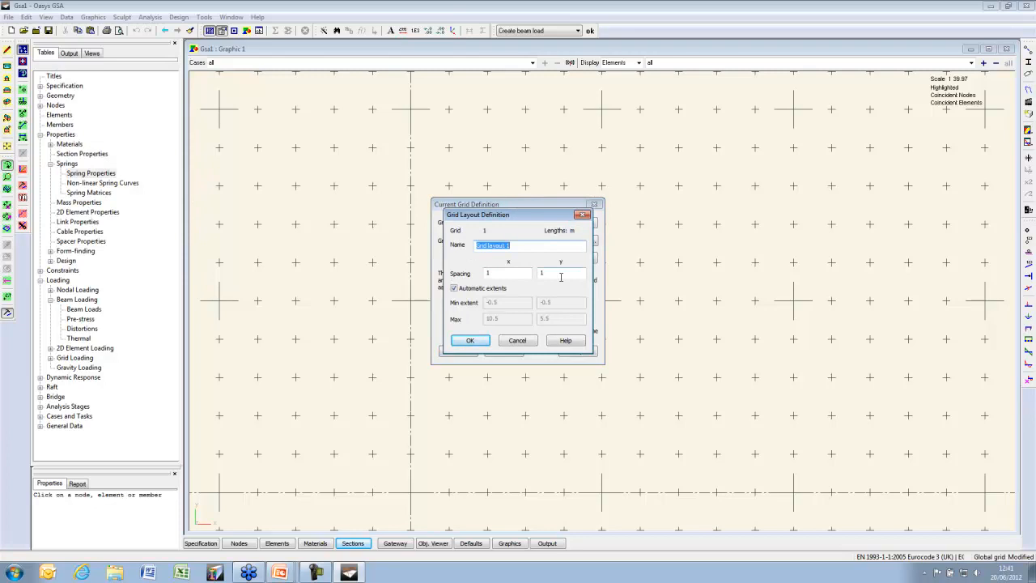
click(511, 342)
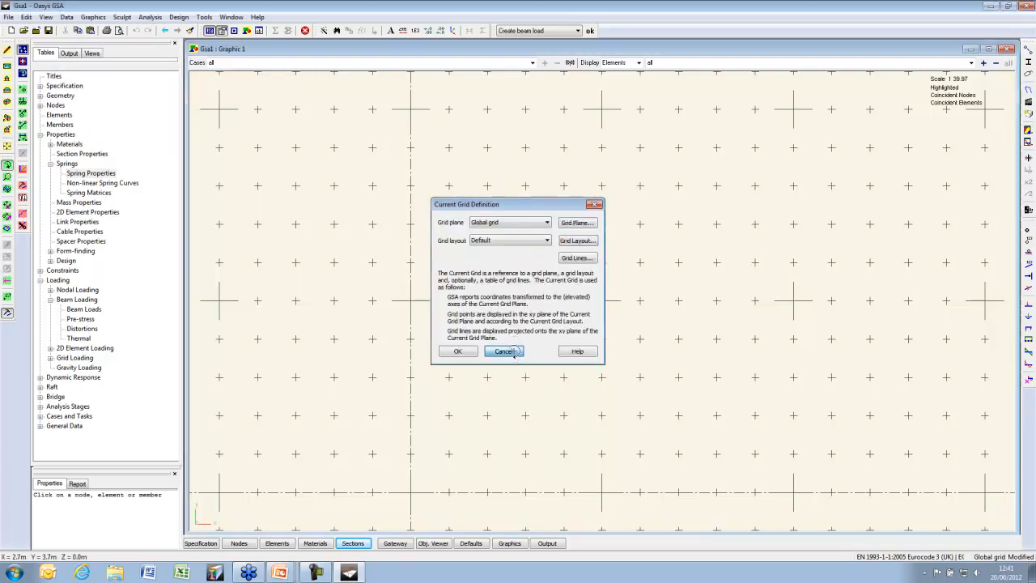
click(512, 352)
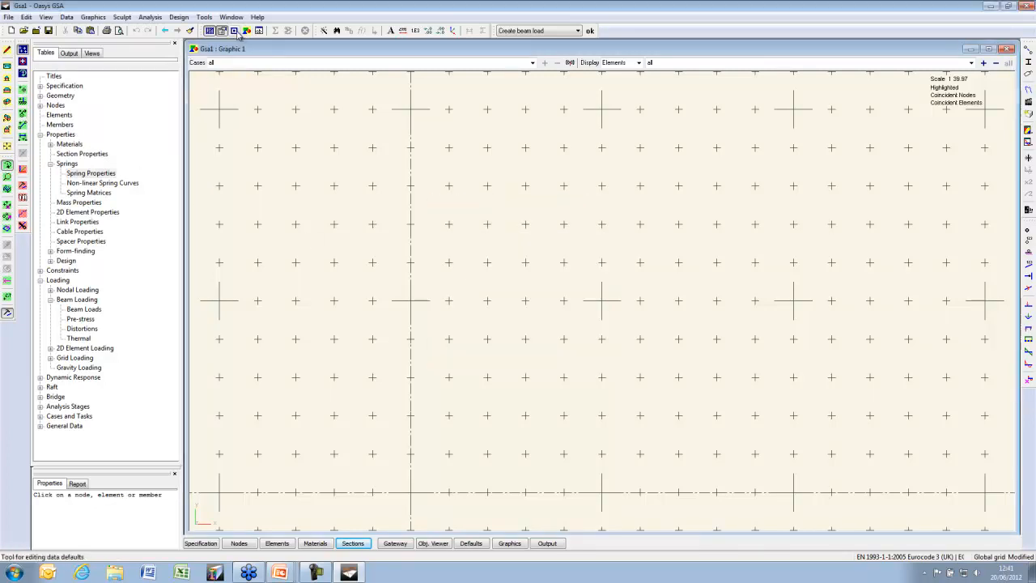
Set the default element type to Quad 4 and draw a square quad from the grid origin
click(234, 30)
click(910, 476)
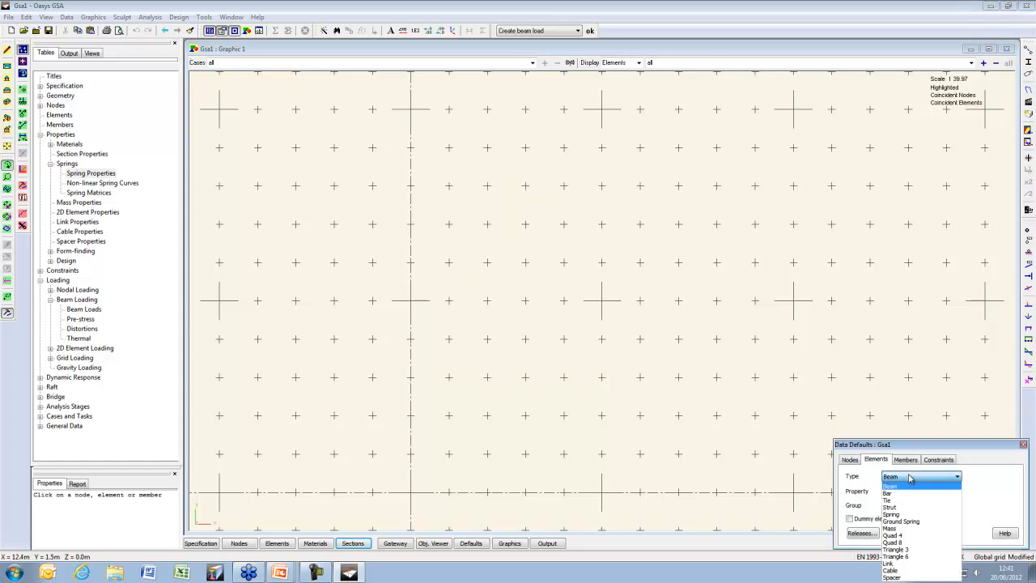
click(914, 536)
click(23, 128)
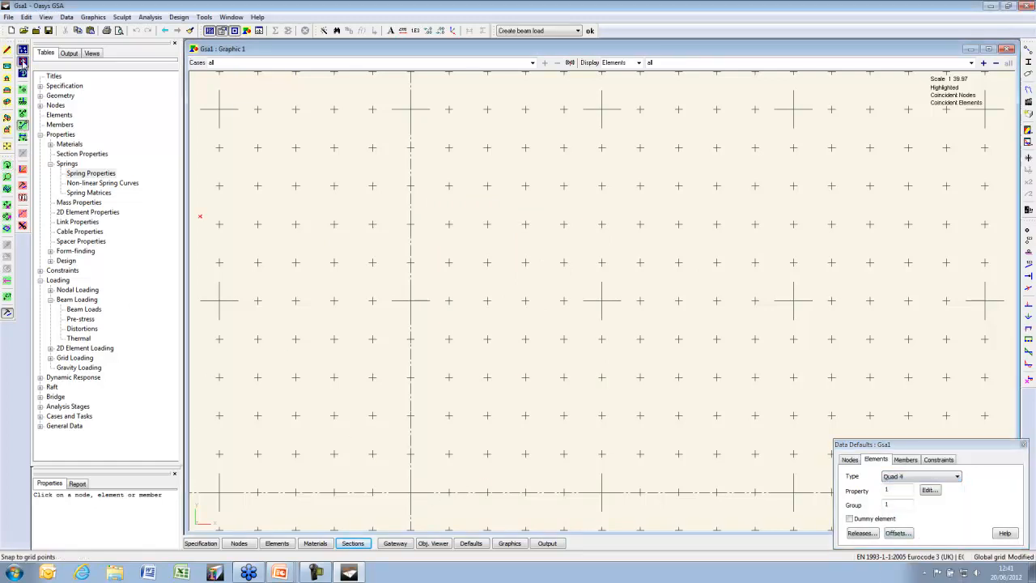
click(411, 491)
click(603, 491)
click(602, 300)
click(411, 301)
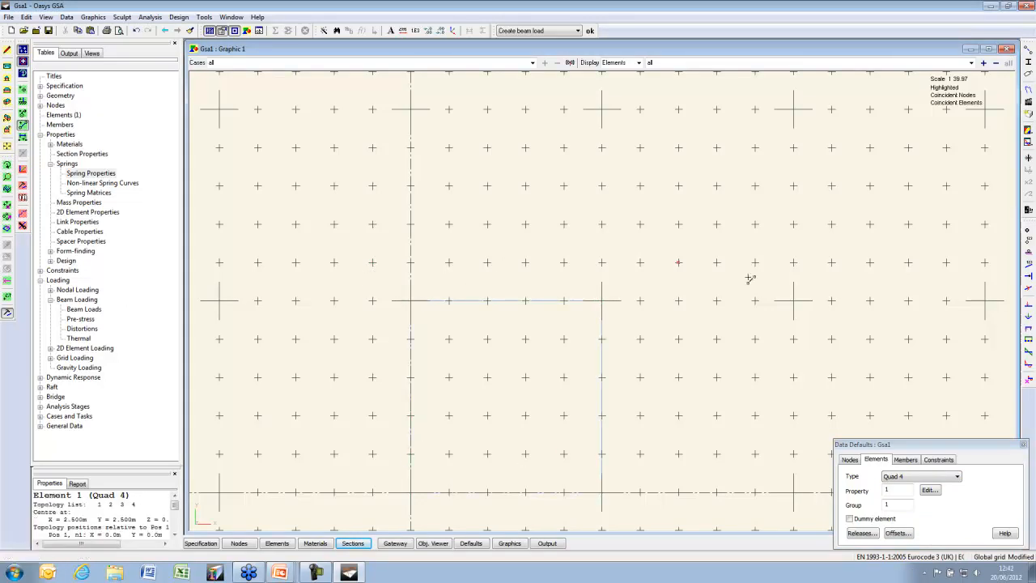
Show shrunk elements and nodes, then add a Triangle 3 element reaching X = 10 m
click(1029, 50)
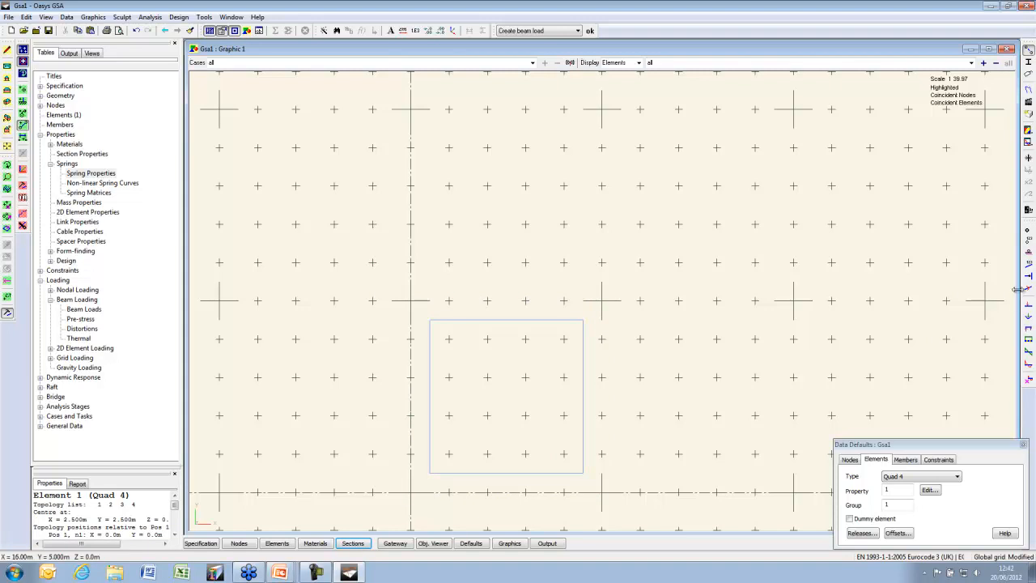
click(1028, 230)
click(908, 476)
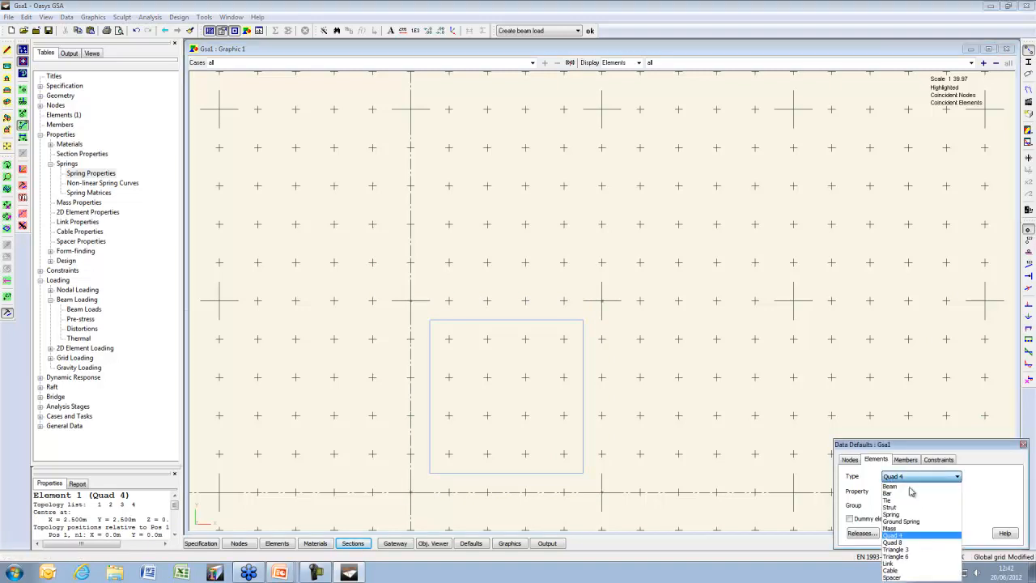
click(899, 553)
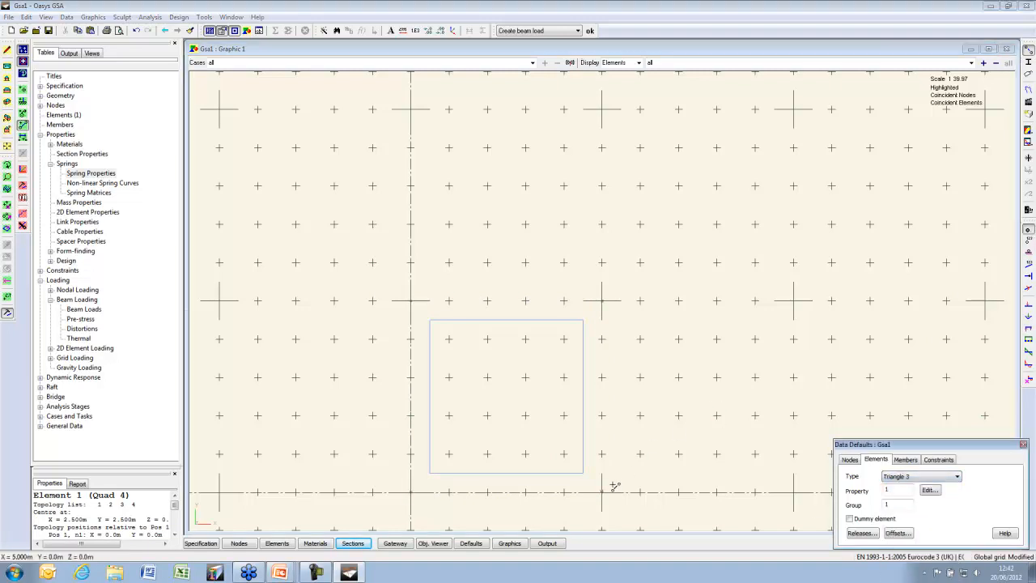
click(601, 493)
click(794, 492)
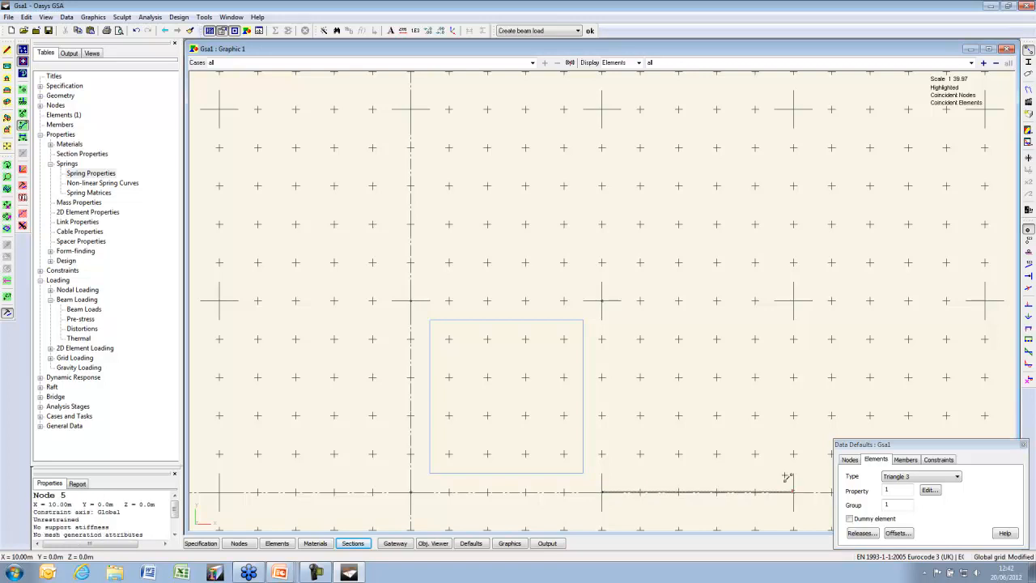
click(601, 300)
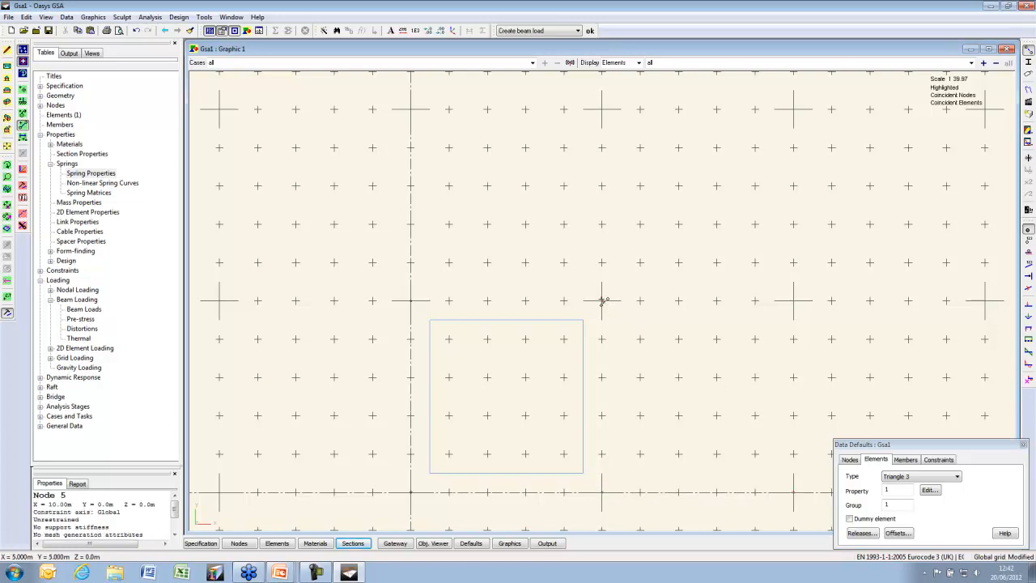
Close the element defaults, hide the grid and fit both elements in view
click(1023, 444)
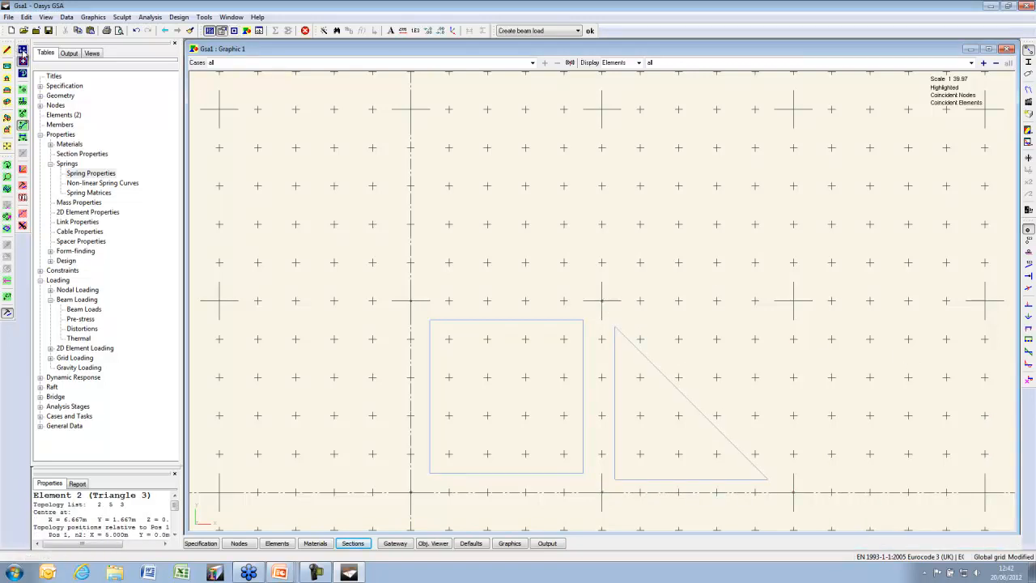
click(22, 50)
click(8, 146)
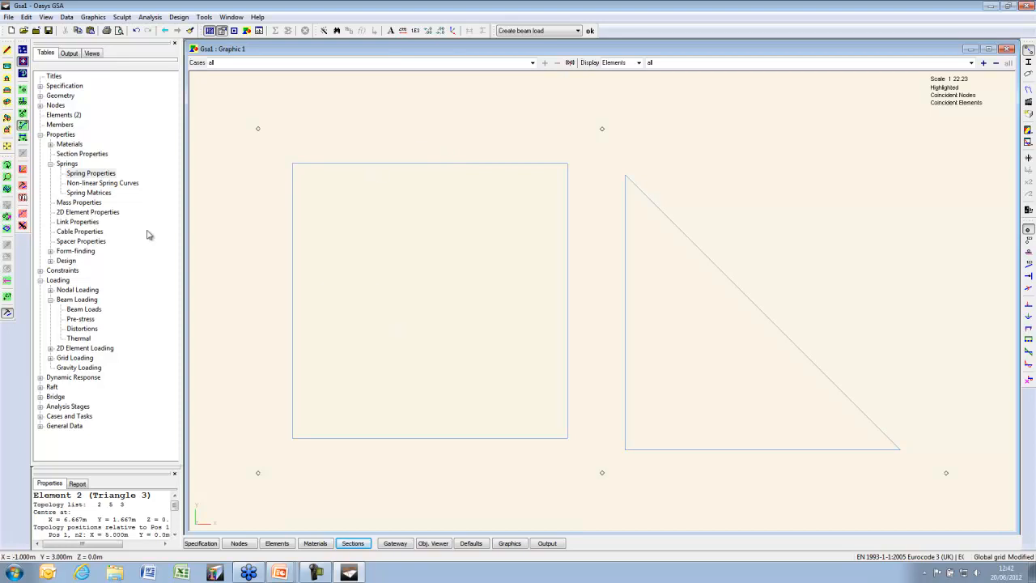
Select only the square quad element
click(7, 229)
click(429, 302)
click(317, 106)
click(672, 236)
drag(507, 247, 374, 346)
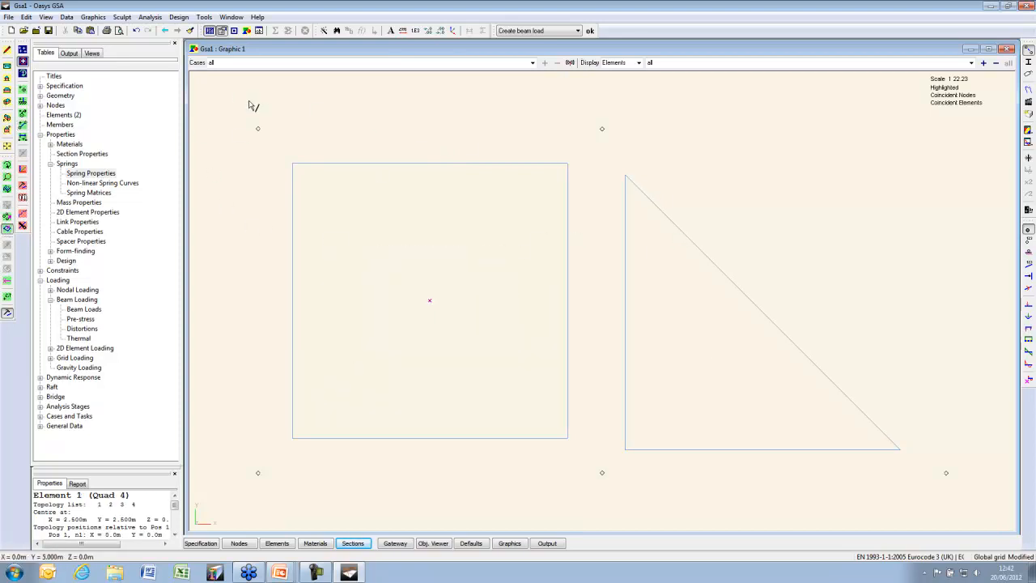
Split the quad with 4 divisions on both edge pairs into 16 quads
click(122, 17)
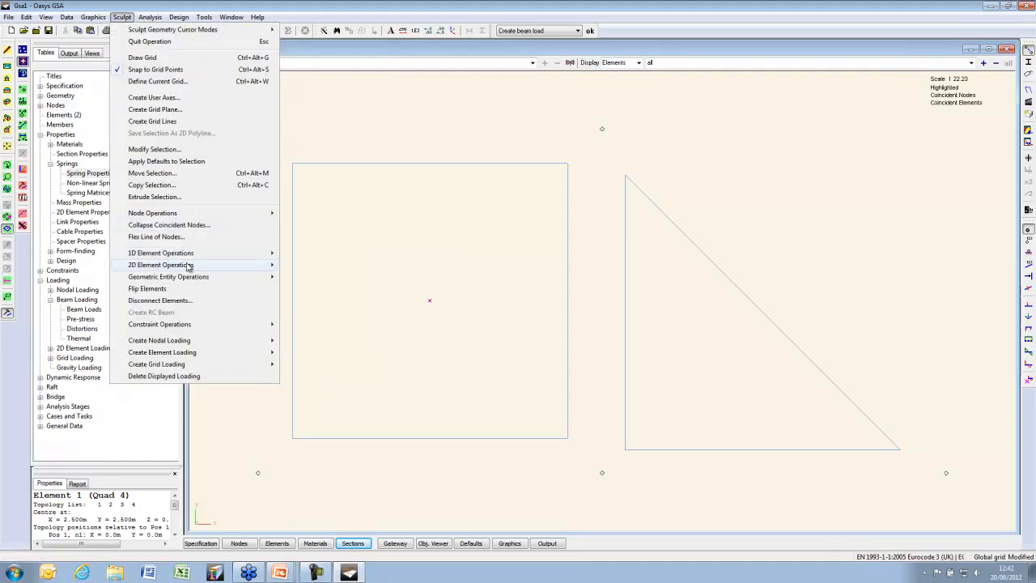
mouse_move(188, 265)
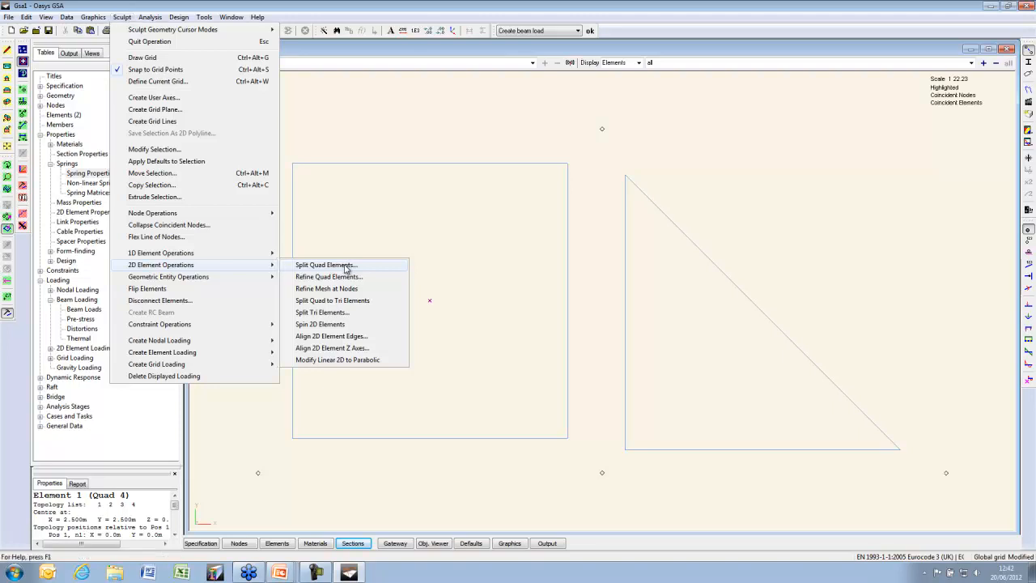
click(346, 265)
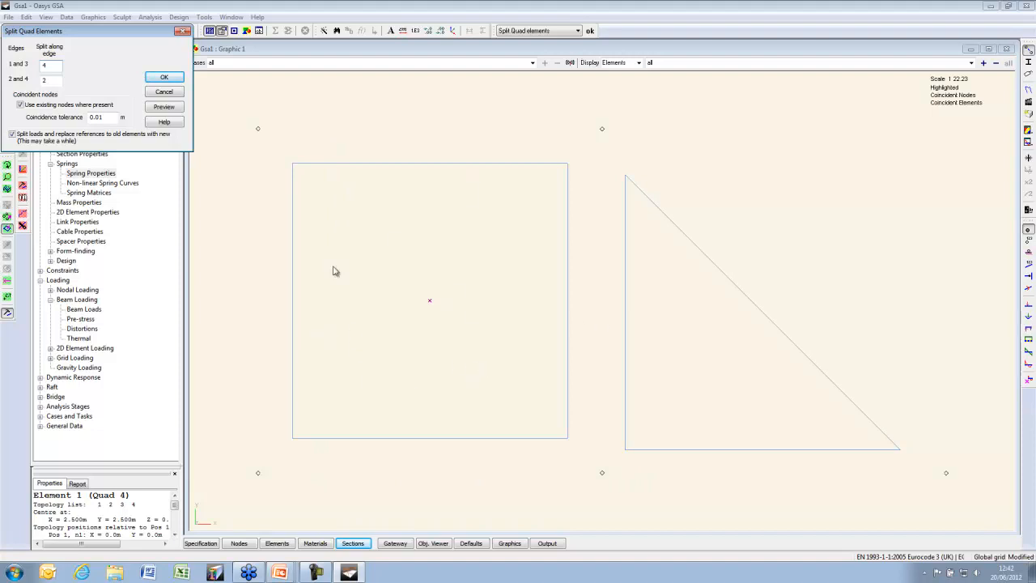
click(177, 108)
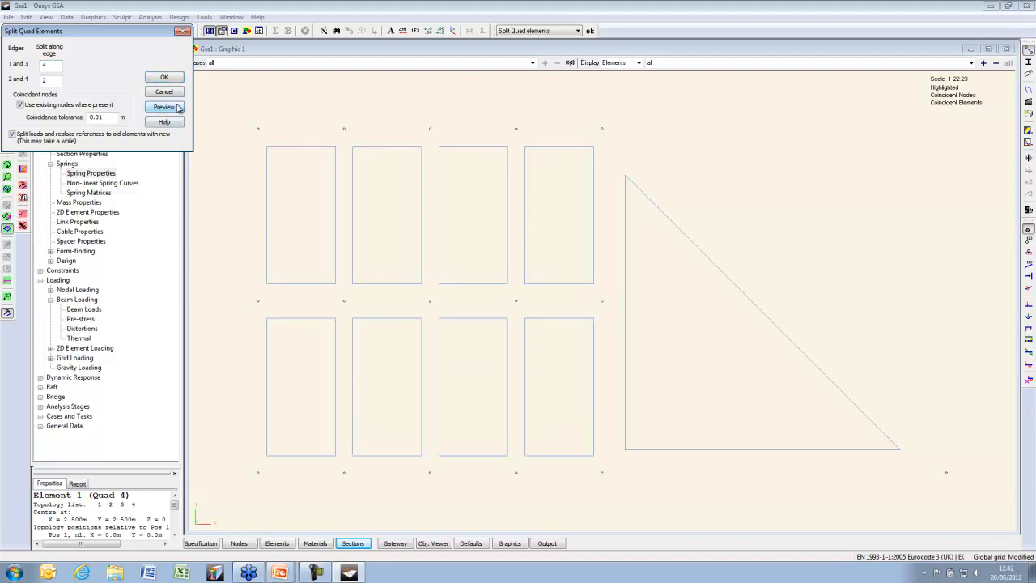
double_click(59, 78)
text(4)
click(163, 107)
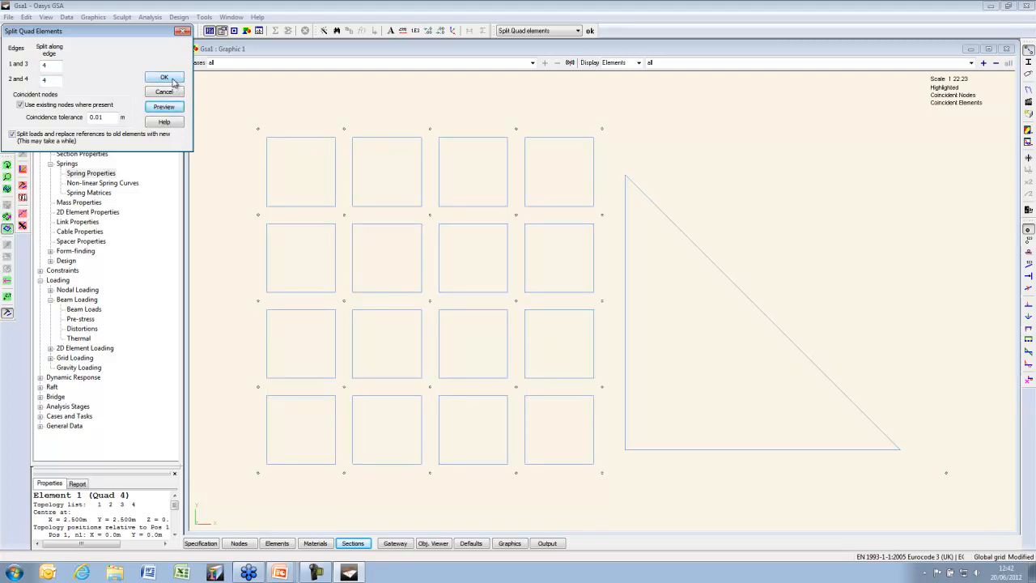
click(171, 80)
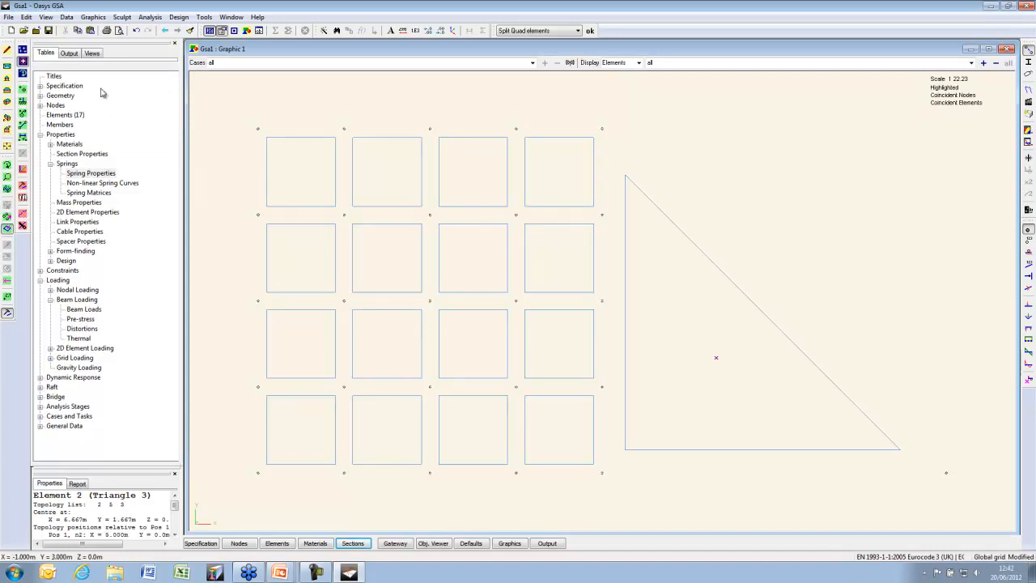
Split the triangle into 16 smaller Tri elements after previewing the quad option
click(121, 17)
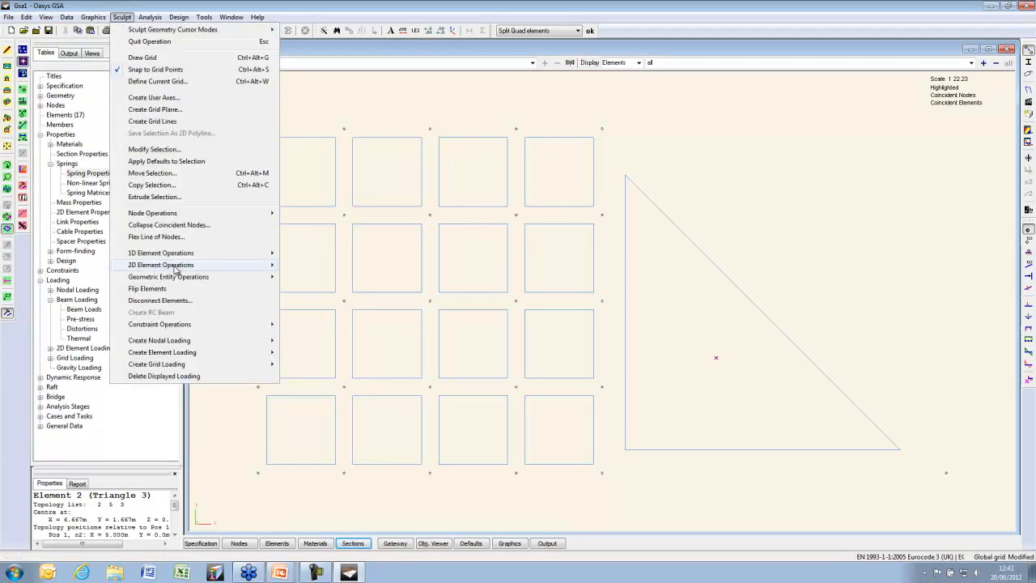
mouse_move(175, 267)
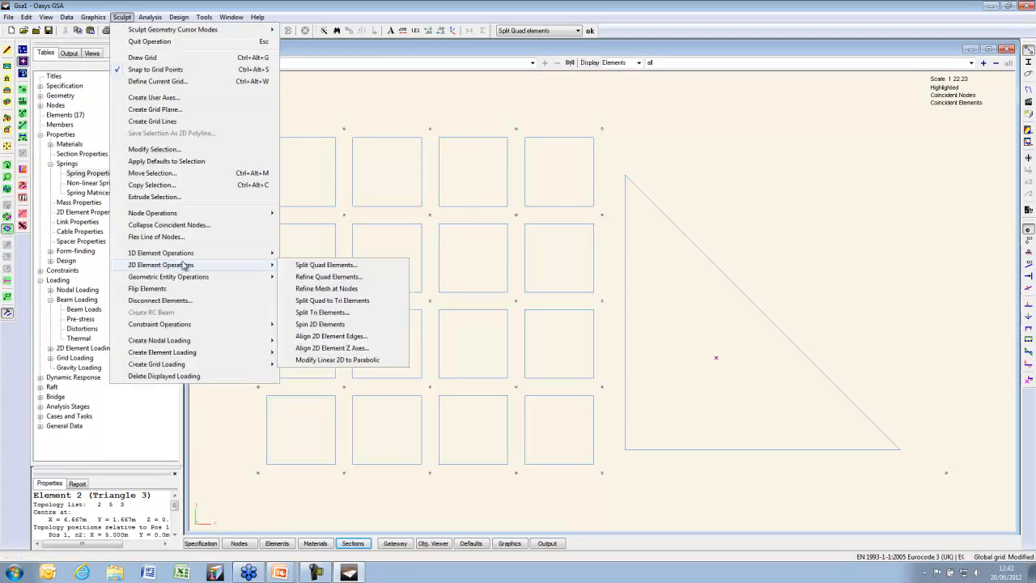
click(356, 314)
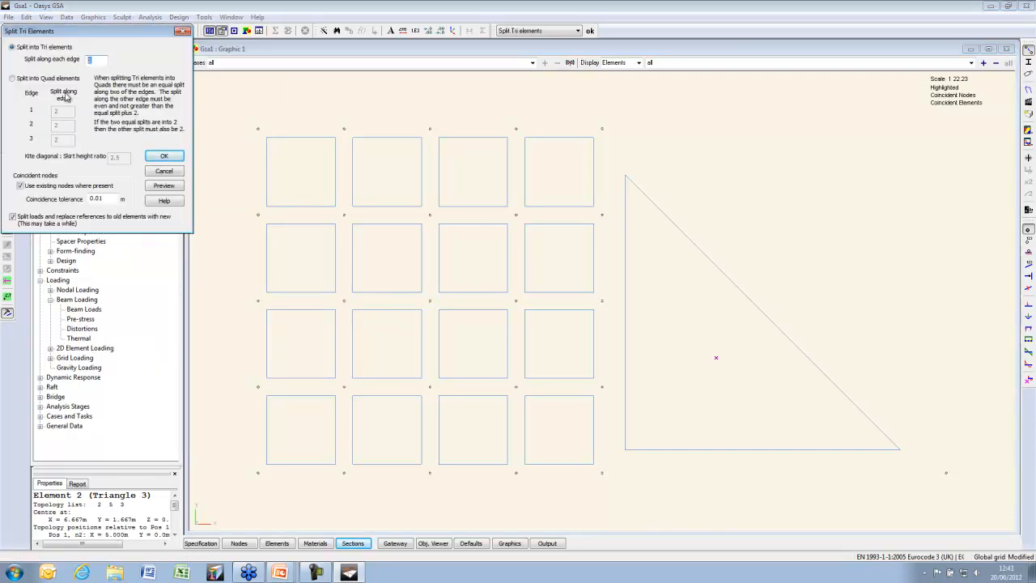
click(159, 187)
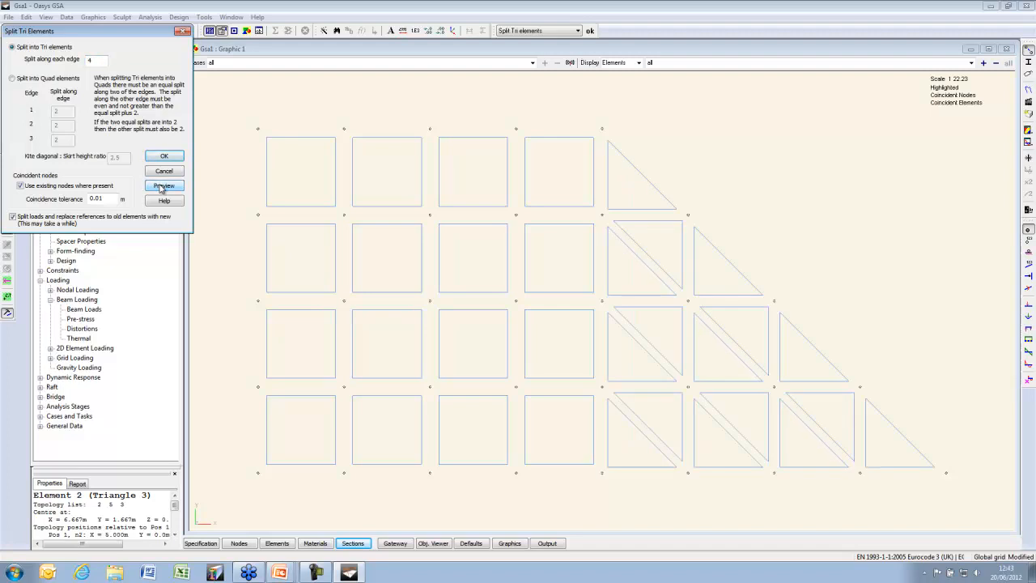
click(12, 79)
drag(63, 111, 24, 112)
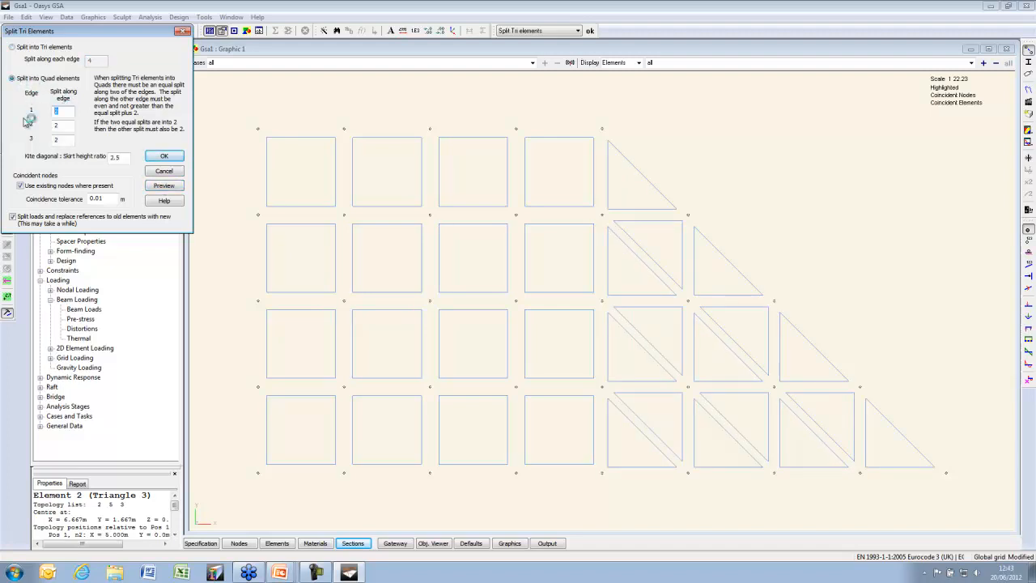
click(165, 187)
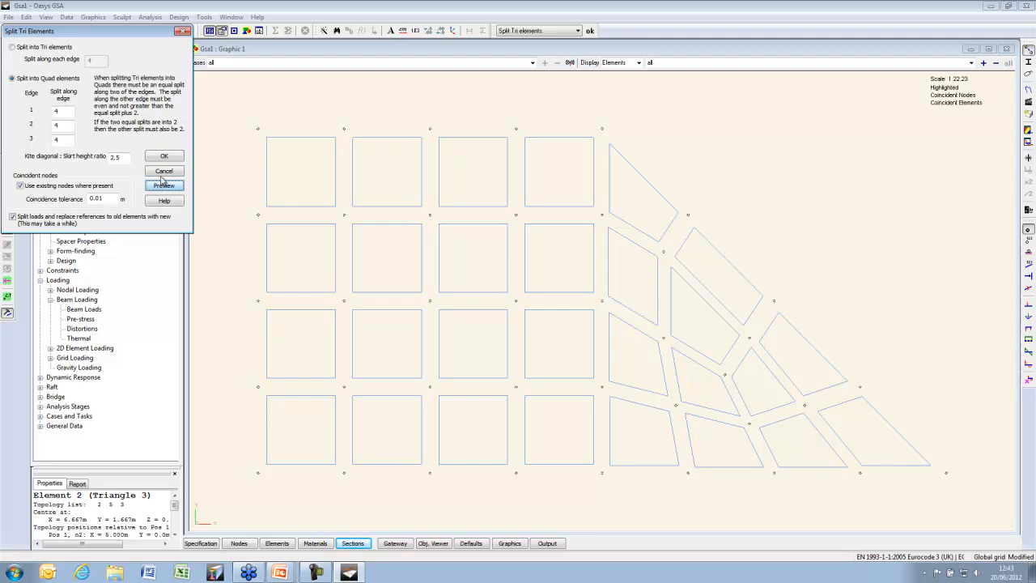
click(40, 49)
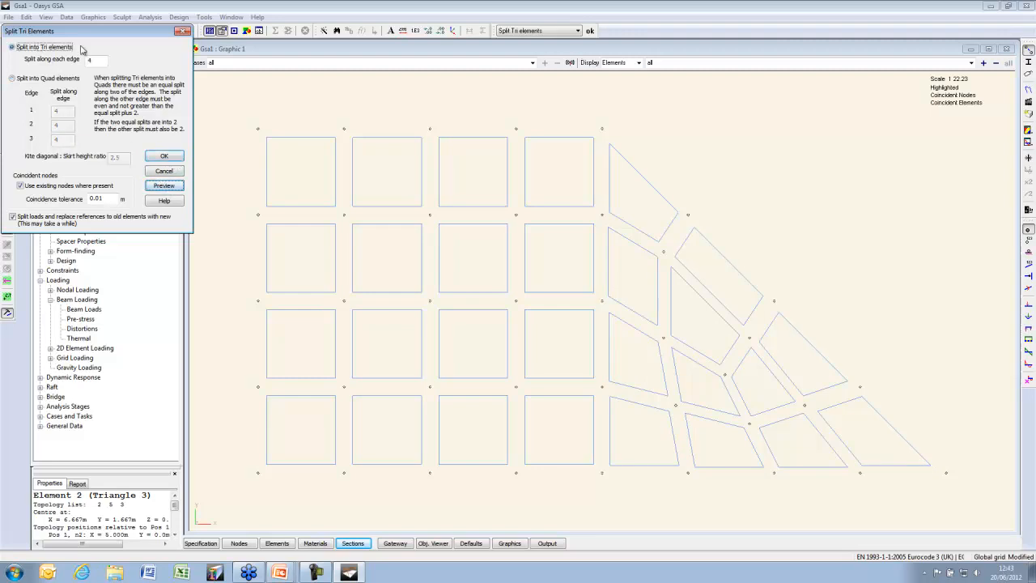
click(166, 156)
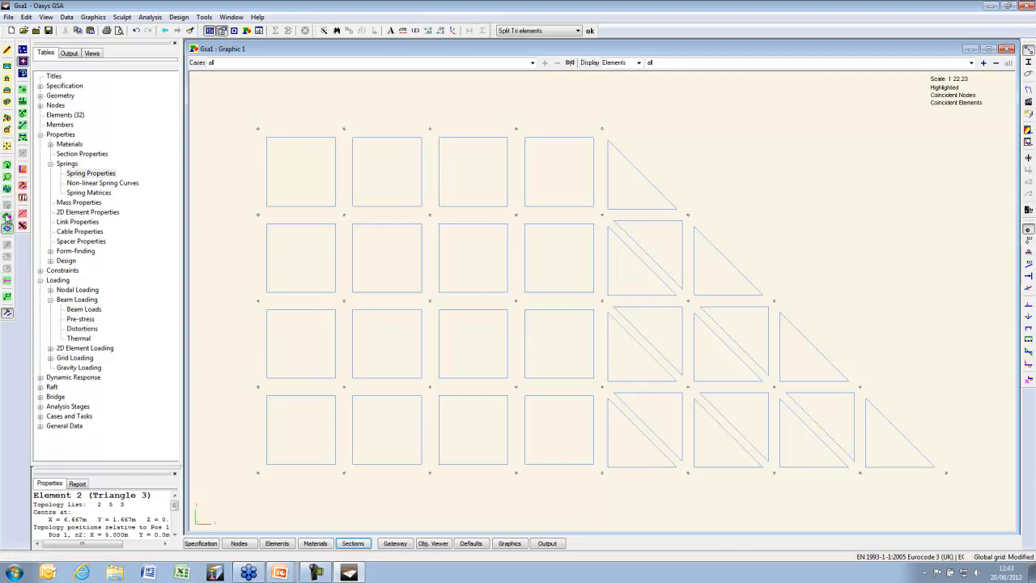
Select the five plate corner nodes and assign them Pin restraints
click(1029, 253)
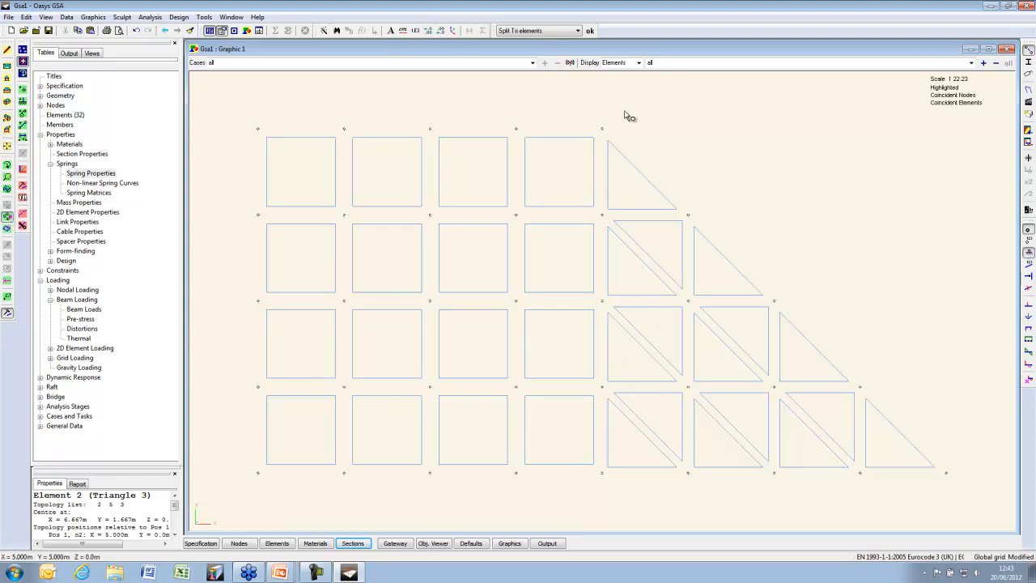
ctrl+drag(287, 442, 253, 512)
ctrl+drag(632, 446, 585, 501)
ctrl+drag(971, 457, 914, 496)
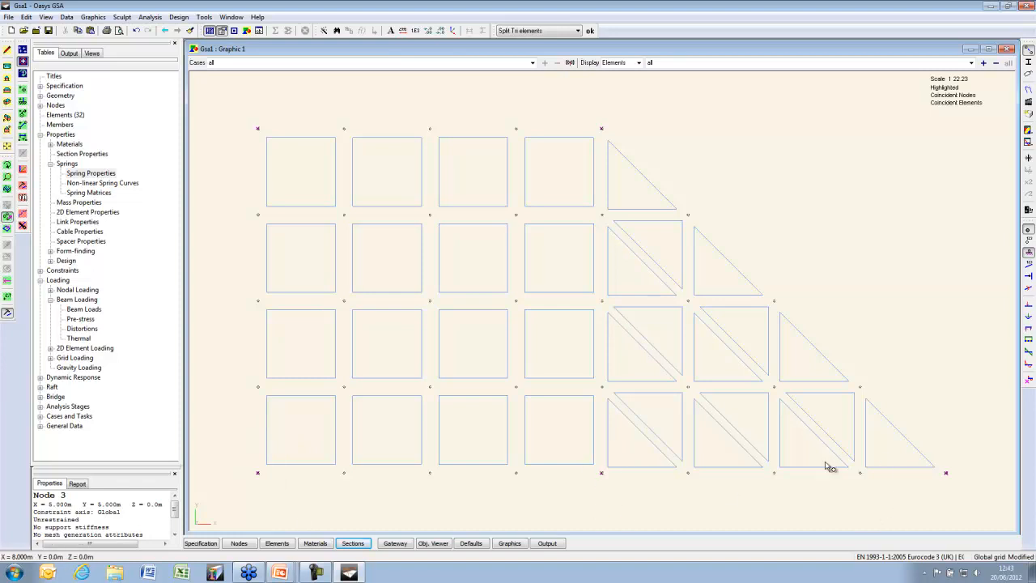
click(23, 187)
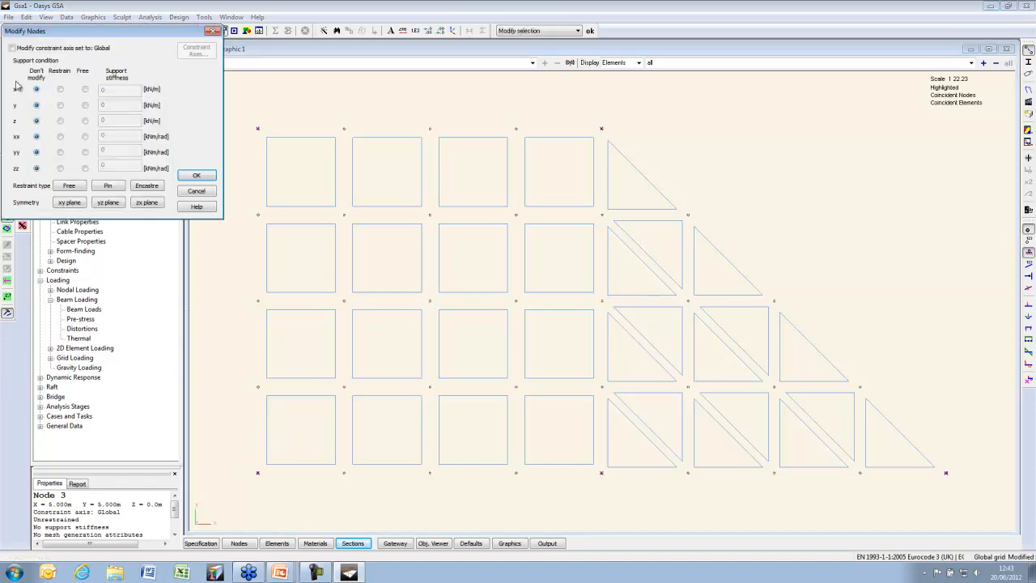
click(107, 185)
click(197, 175)
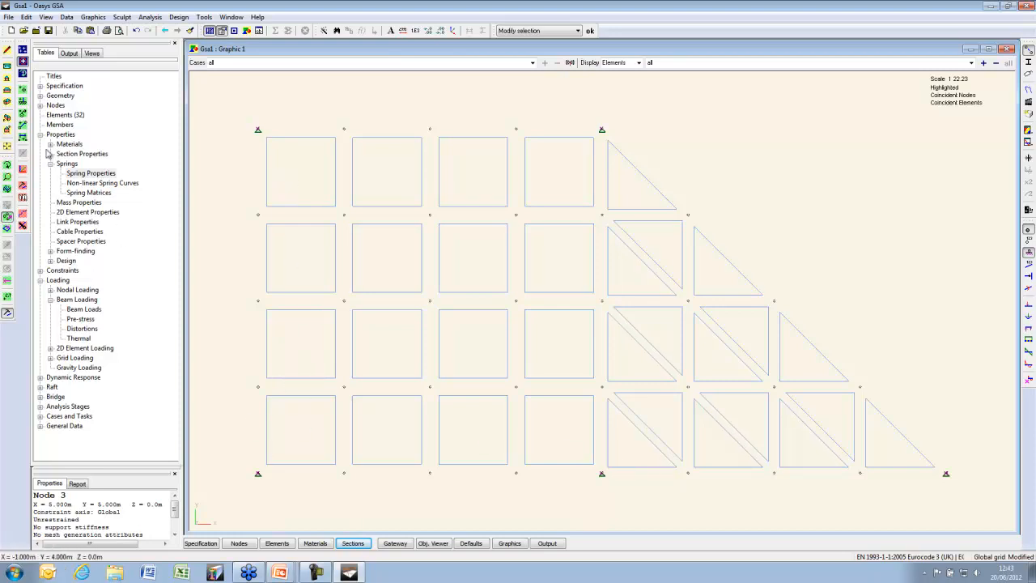
Refine the top-left quad at corner 4 into three smaller elements
click(8, 228)
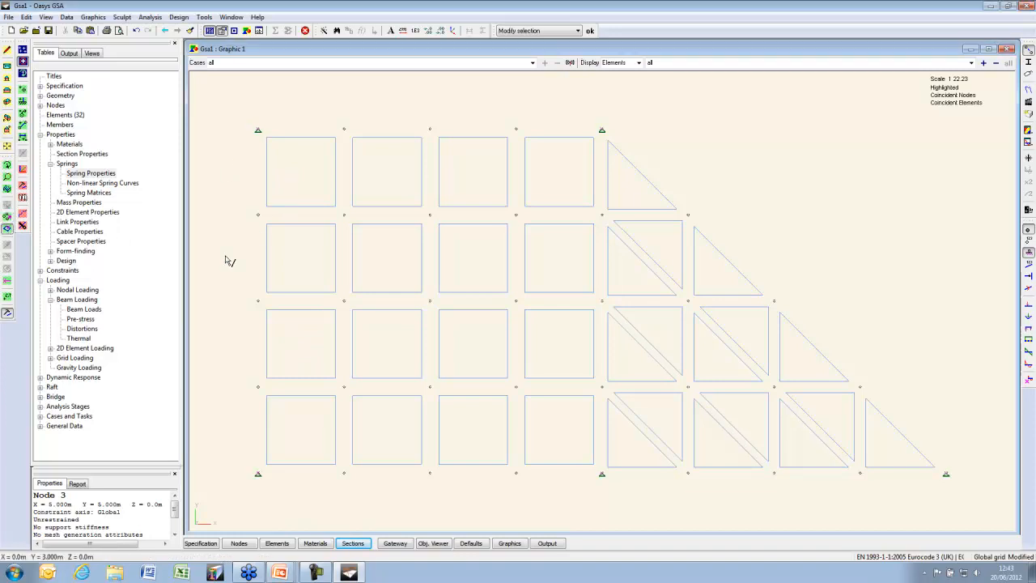
click(300, 172)
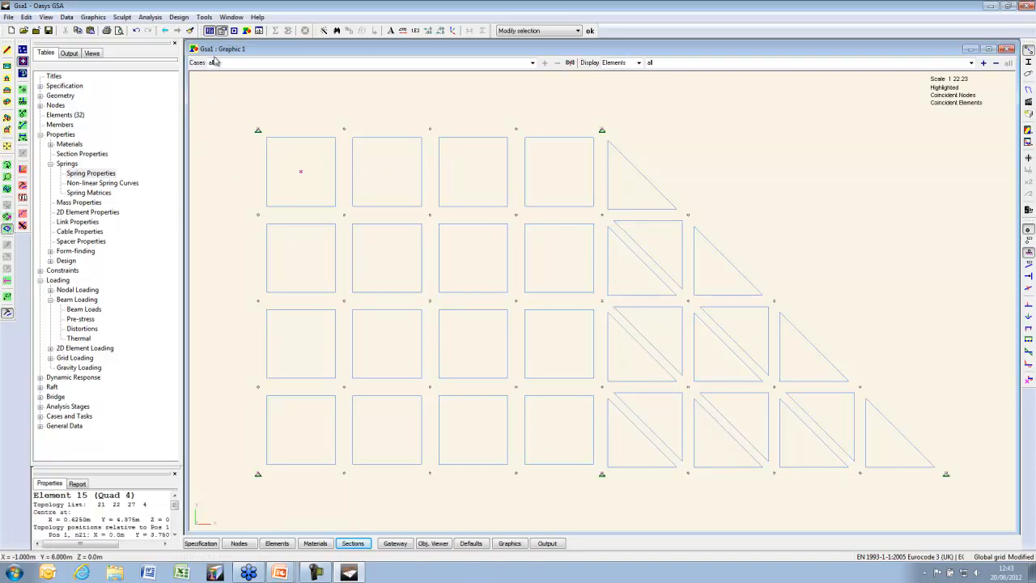
click(122, 17)
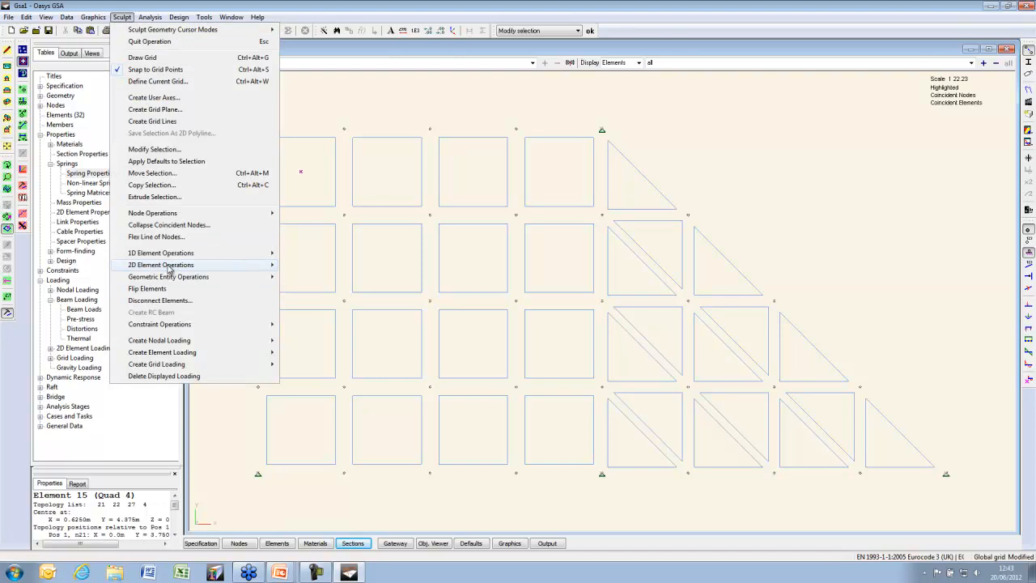
mouse_move(169, 268)
click(360, 279)
click(163, 79)
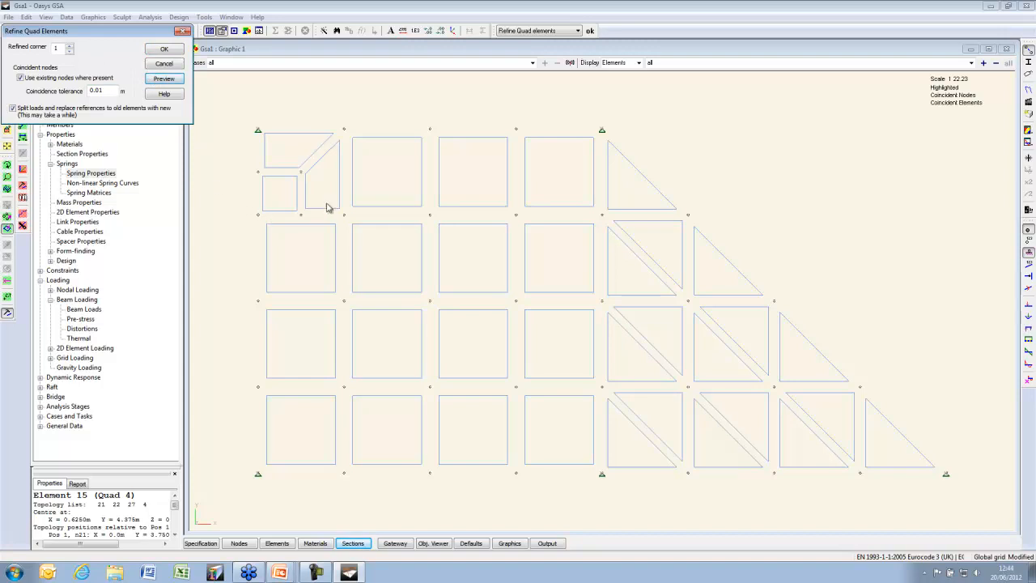
click(70, 47)
click(162, 83)
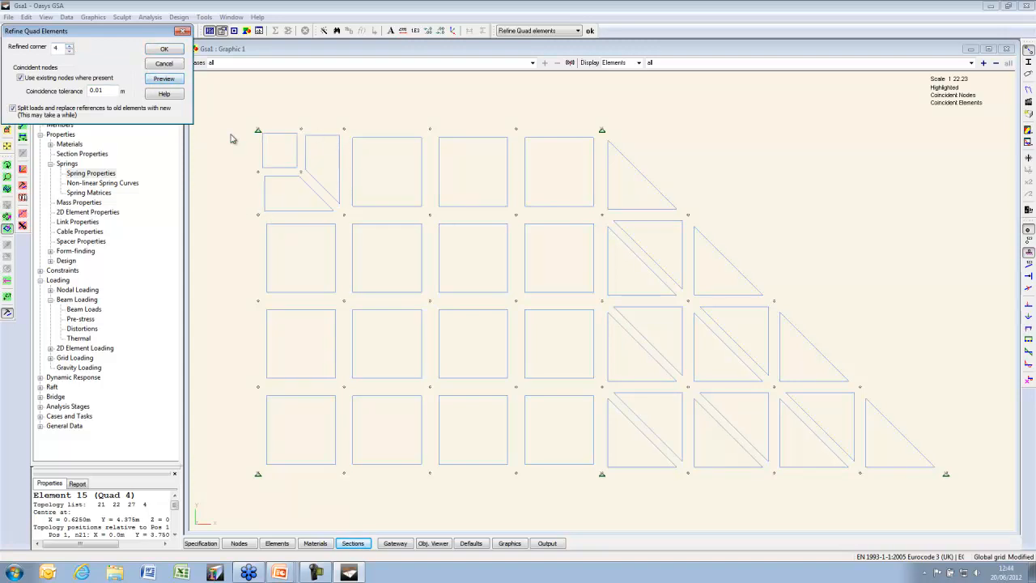
click(164, 50)
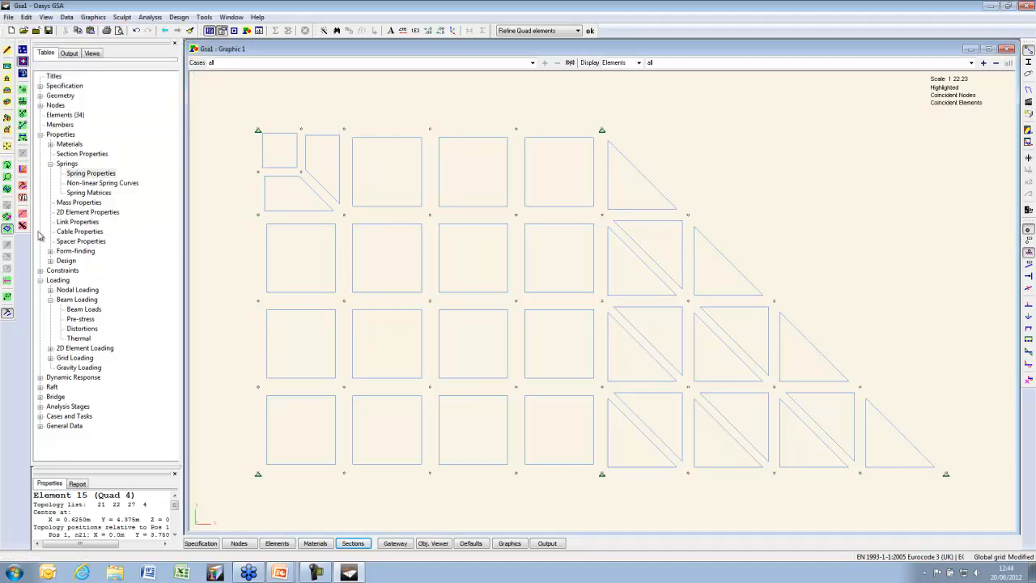
click(8, 216)
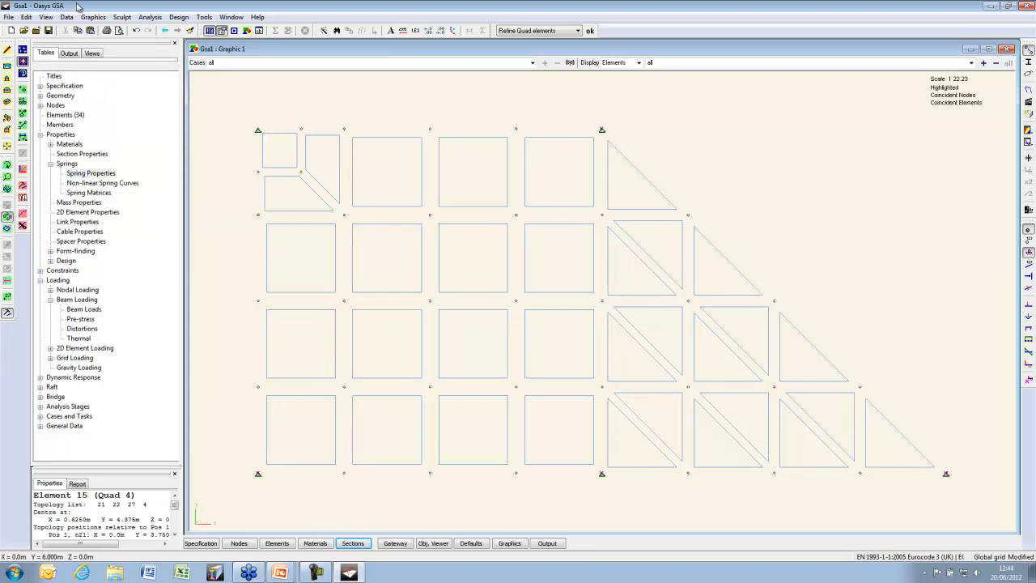
Run Refine Mesh at Nodes around the selected support nodes, giving 43 elements
click(123, 18)
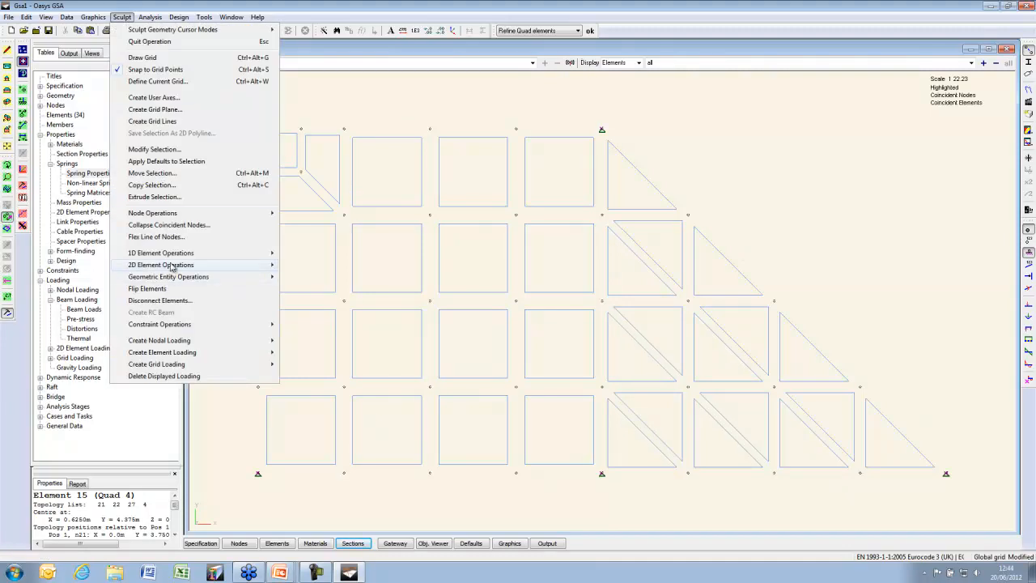
mouse_move(172, 265)
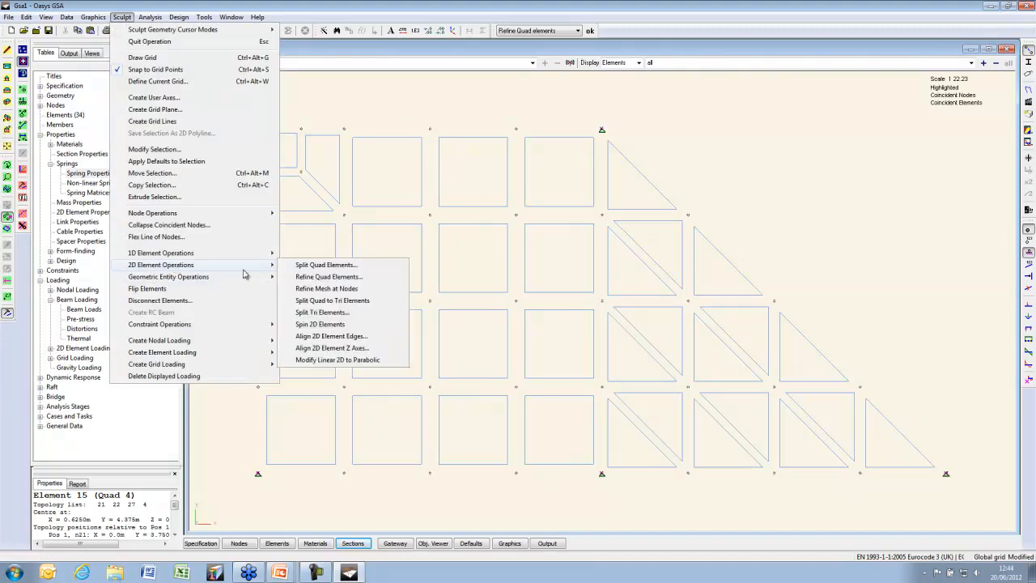
click(371, 289)
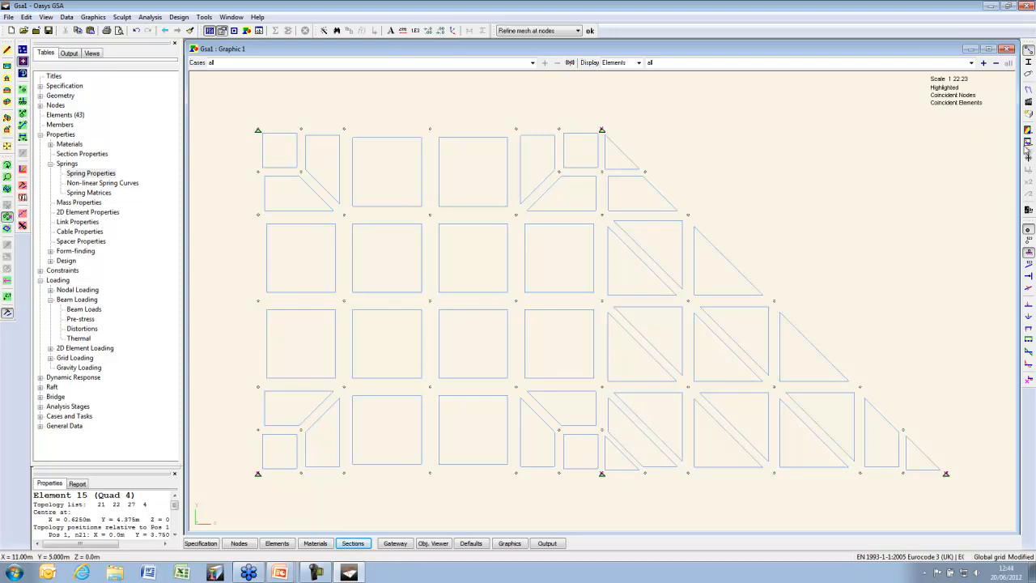
Tick Element axes on the On Elements tab of Labels and Display Methods
click(1029, 84)
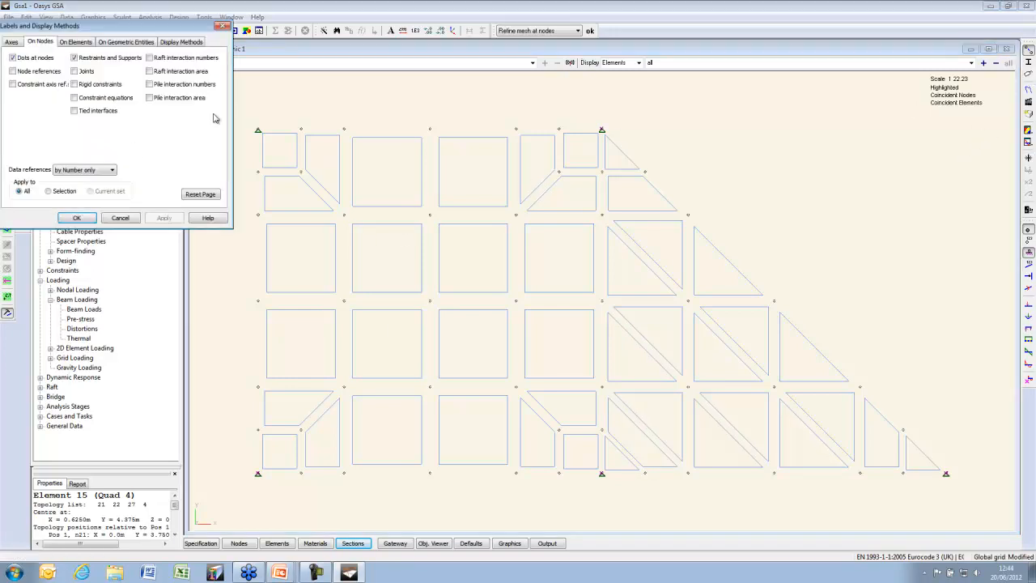
click(82, 44)
click(179, 114)
click(84, 220)
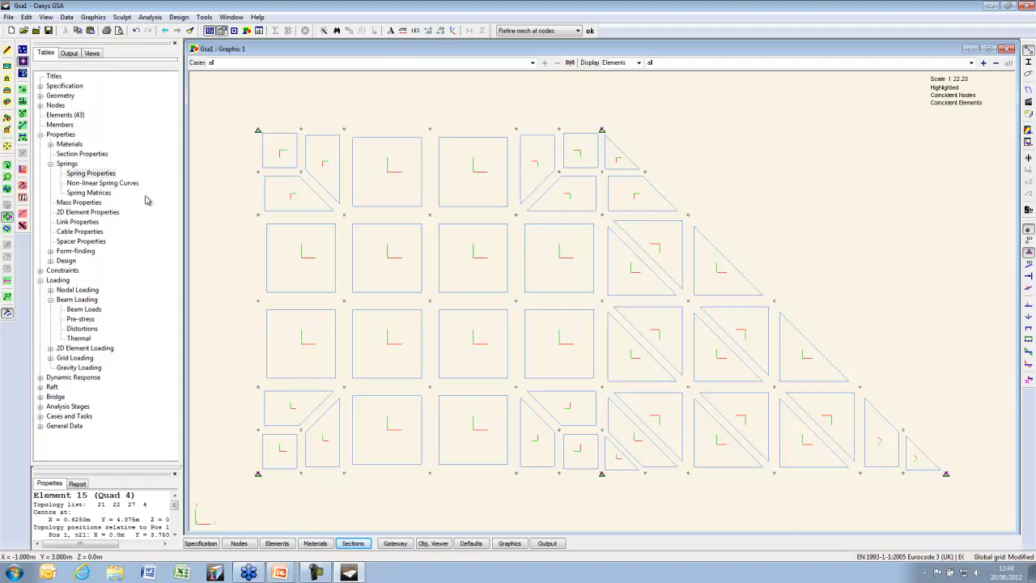
Create '2D property 1' as a 100 mm steel Shell and return to the graphic
double_click(73, 213)
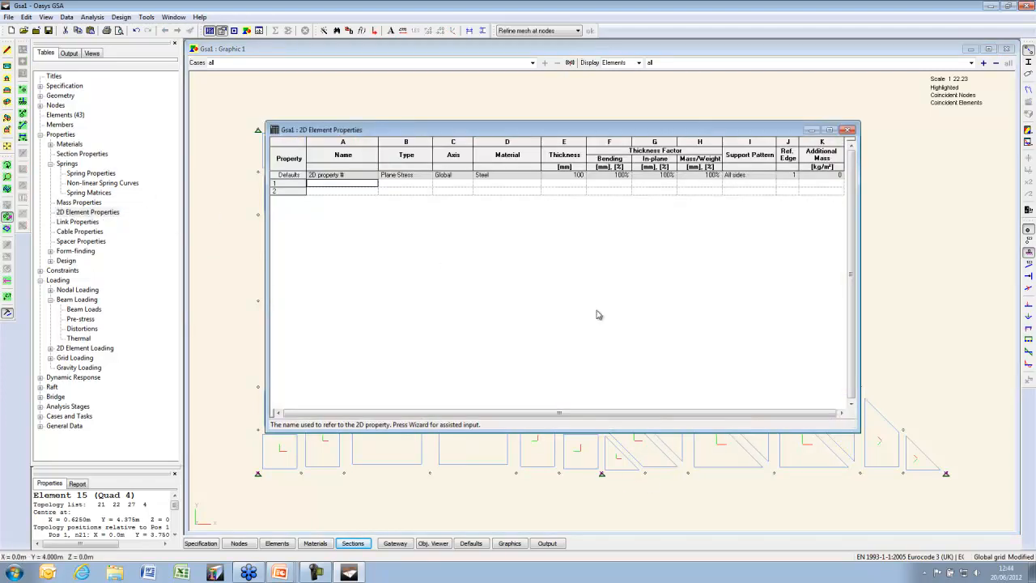
drag(857, 429, 858, 249)
key(Tab)
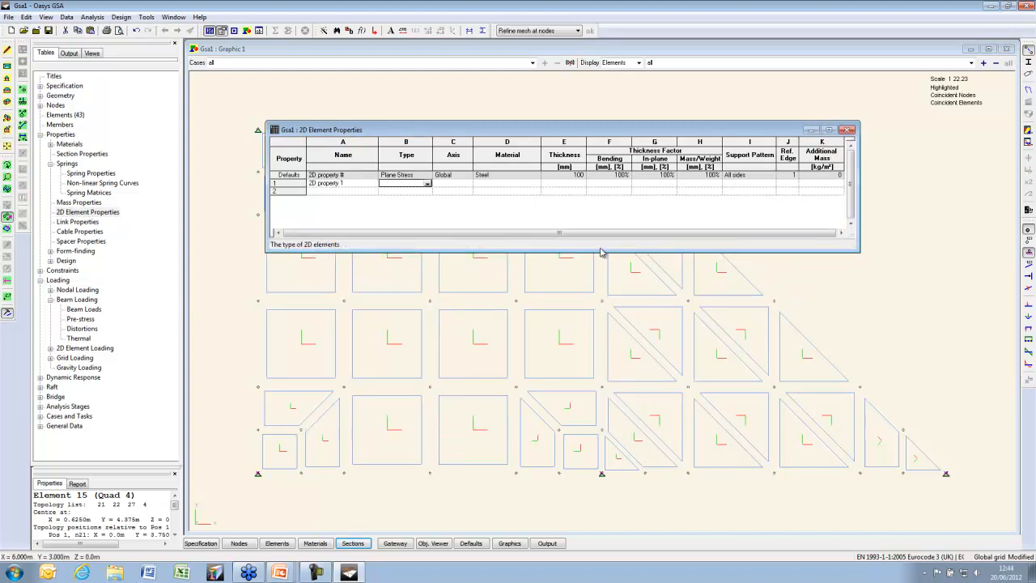
click(429, 185)
click(400, 214)
key(Tab)
key(Tab)
key(Tab)
key(Tab)
key(Tab)
key(Tab)
key(Tab)
key(Tab)
key(Tab)
key(Tab)
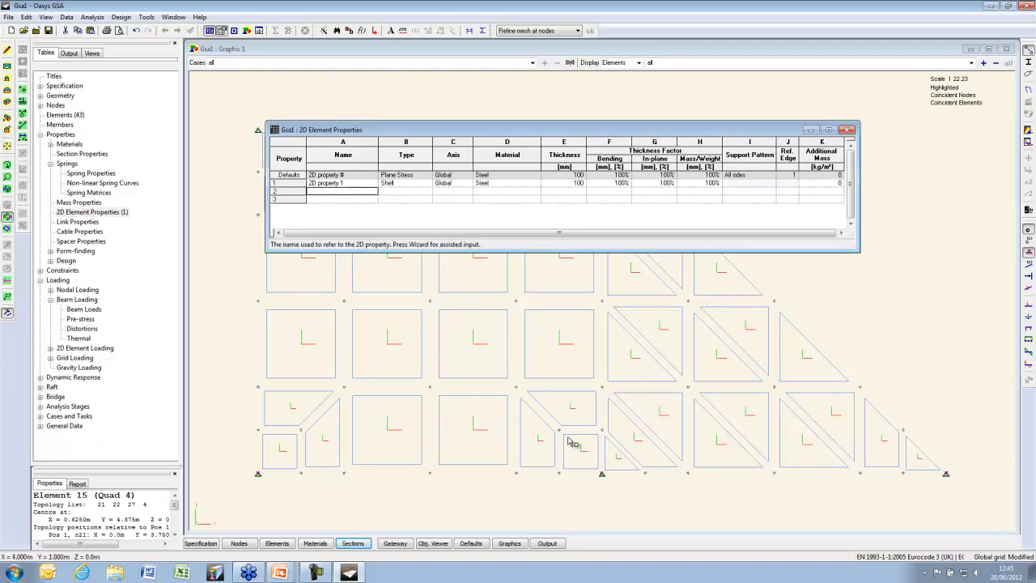
click(626, 50)
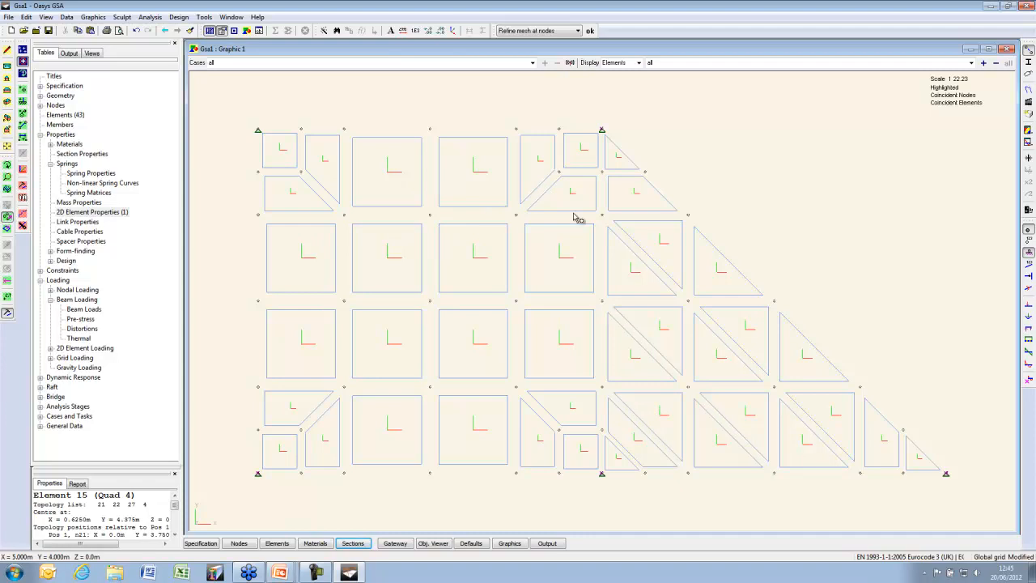
Box-select every element of the mesh and delete them all
click(7, 229)
drag(221, 100, 978, 512)
key(Delete)
click(1027, 89)
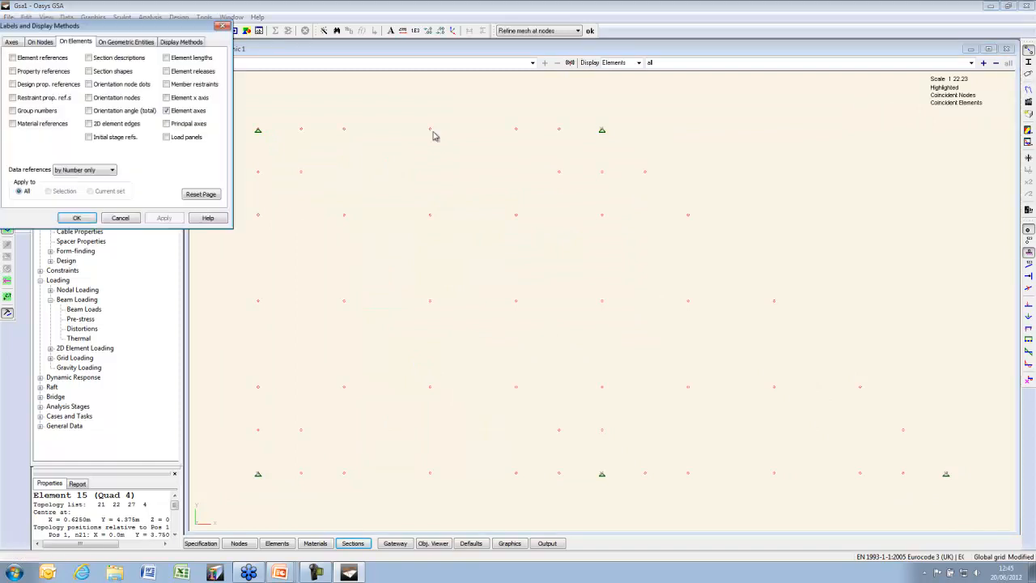
click(77, 218)
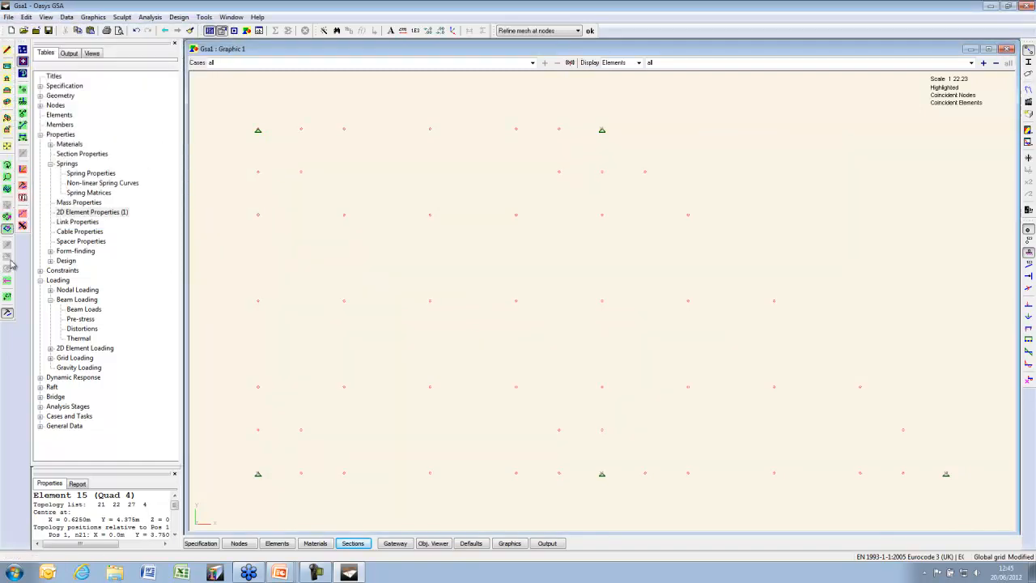
Remove the unsupported nodes inside the plate and switch to the design layer
click(6, 217)
drag(295, 108, 583, 483)
drag(240, 160, 638, 526)
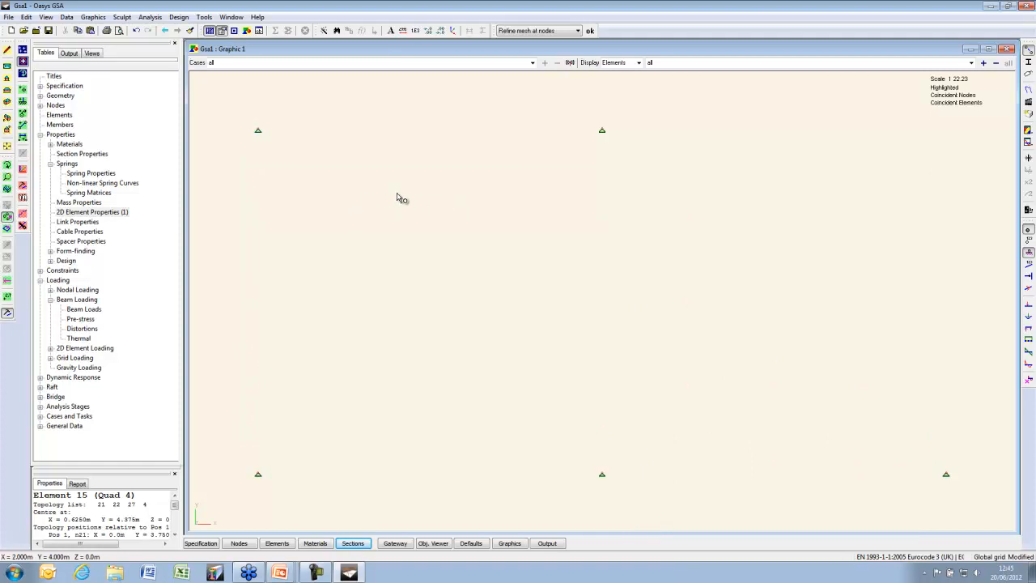
right_click(348, 196)
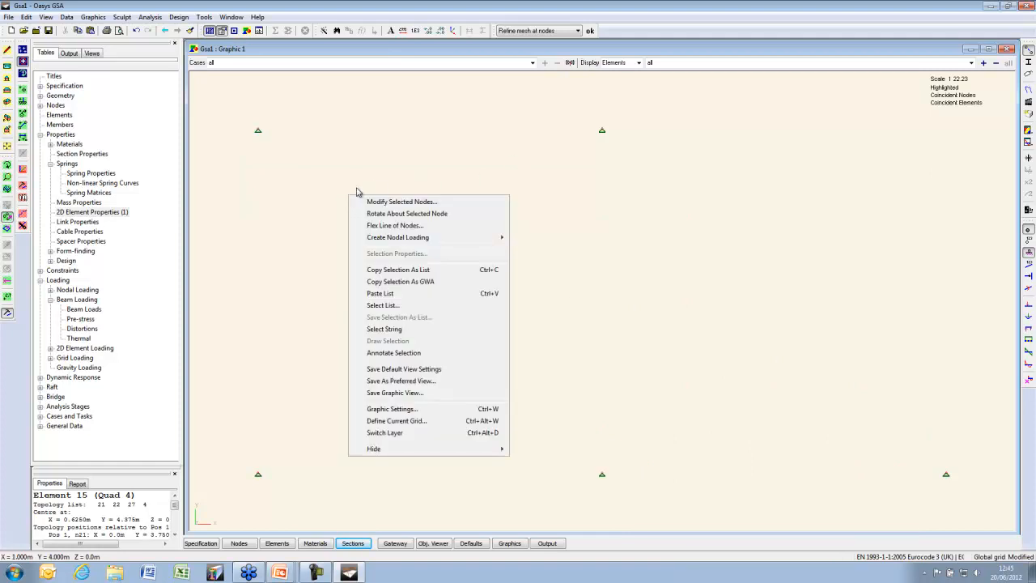
click(423, 434)
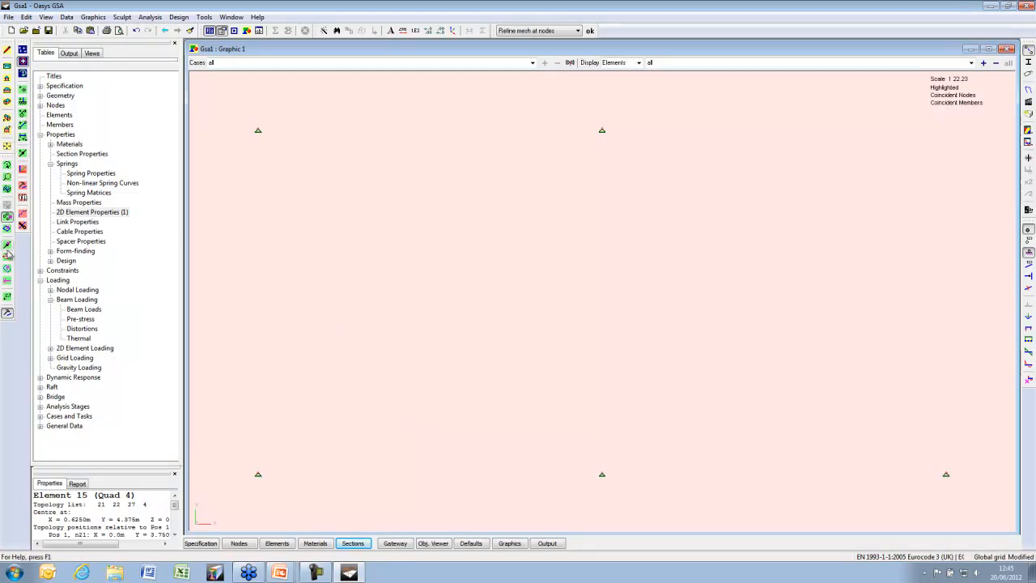
Expand Geometry > Entities in the tree to show lines and areas
click(39, 134)
click(39, 106)
click(39, 105)
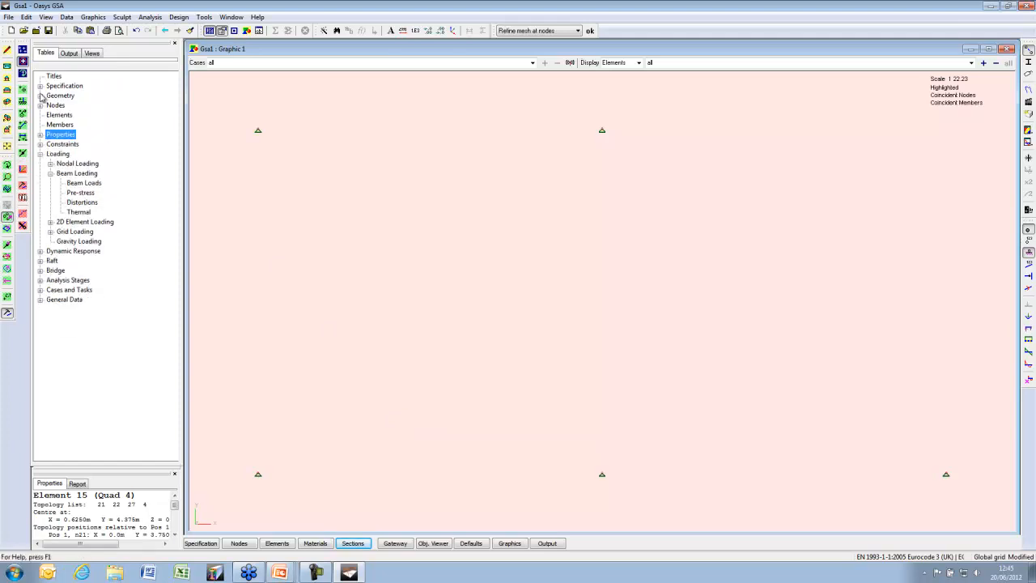
click(40, 95)
click(50, 134)
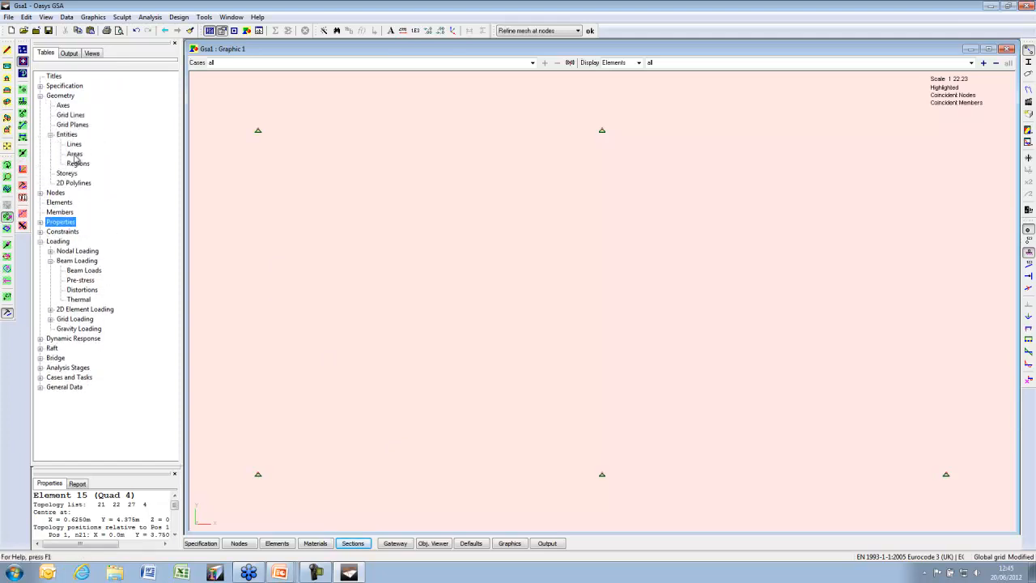
Draw five lines around the support nodes and accept creating Area 1 from the loop
click(22, 153)
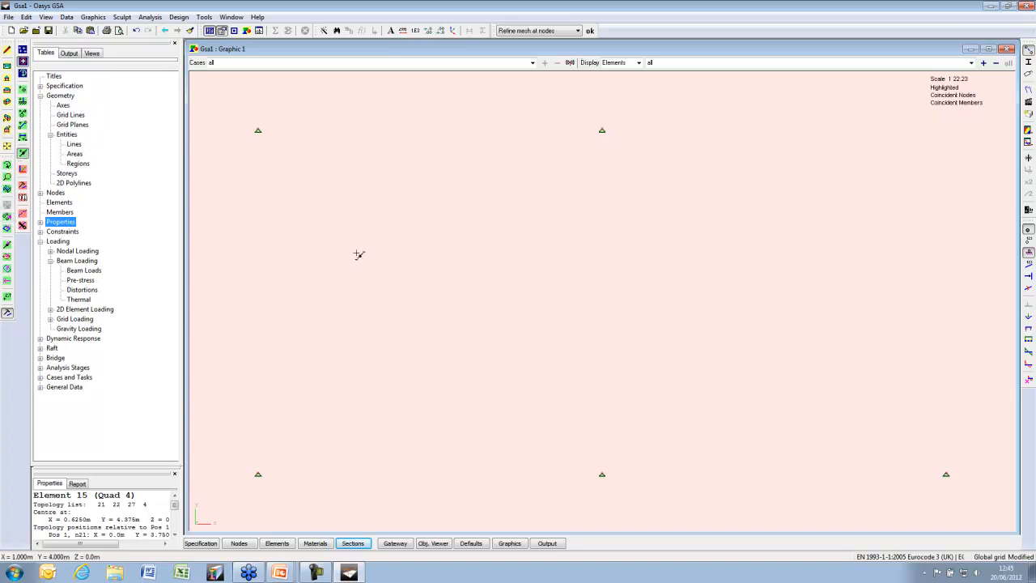
click(258, 473)
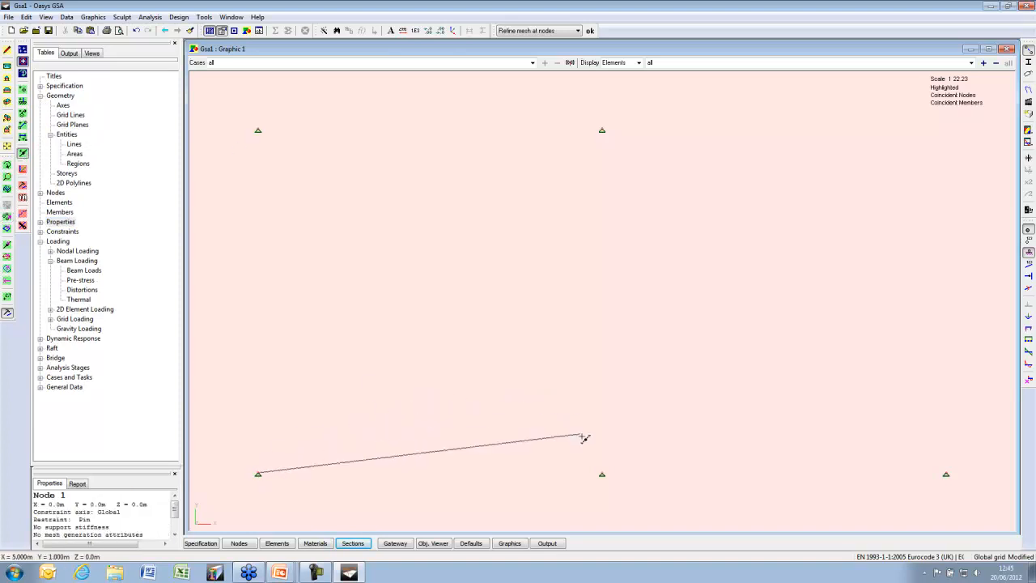
click(601, 473)
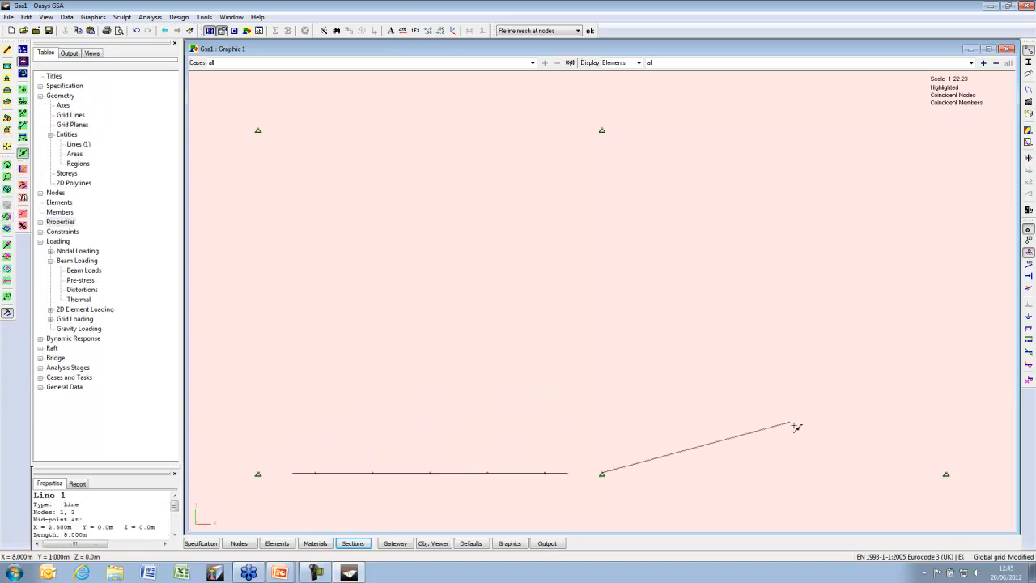
click(946, 473)
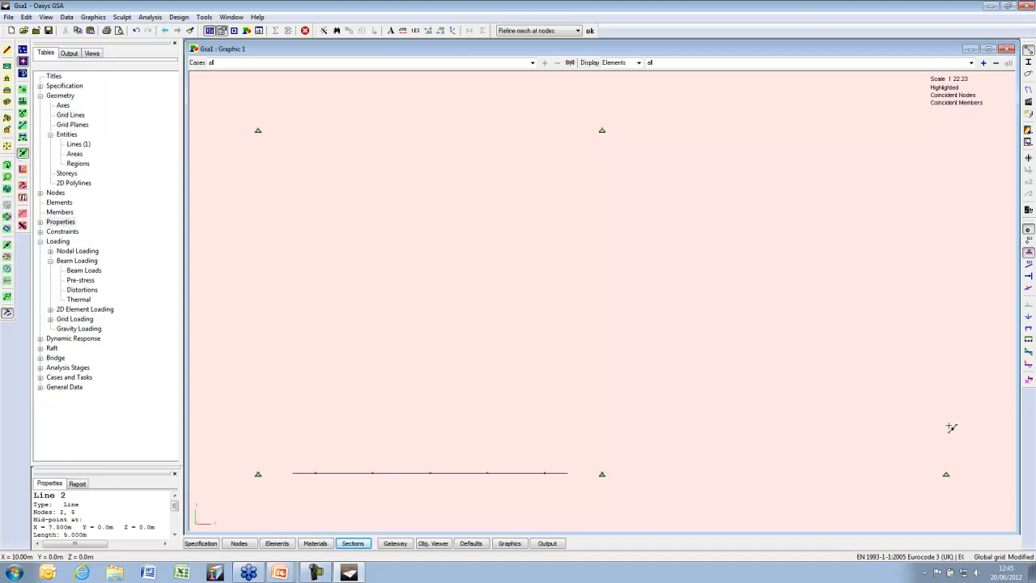
click(601, 129)
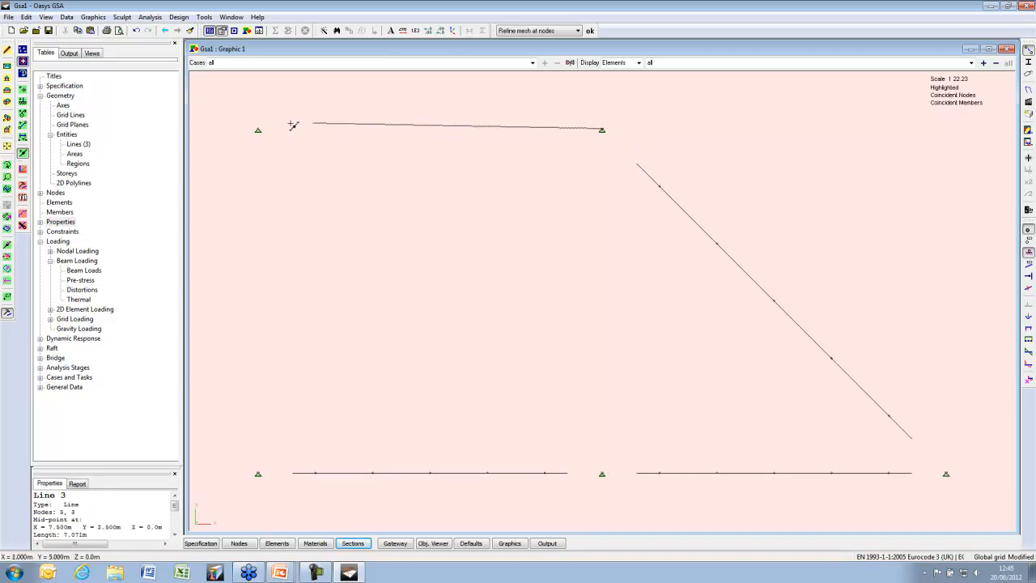
click(259, 130)
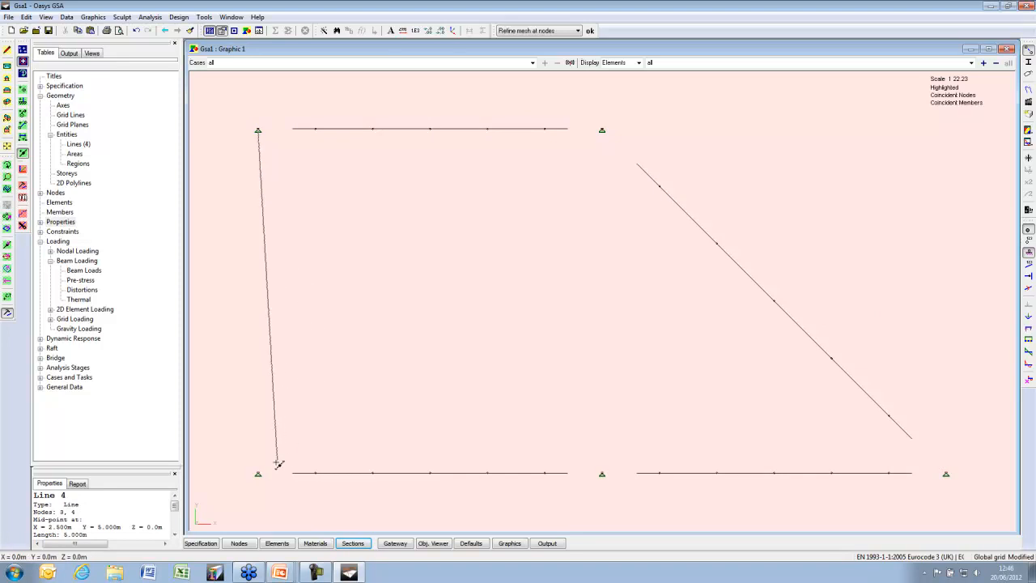
click(258, 473)
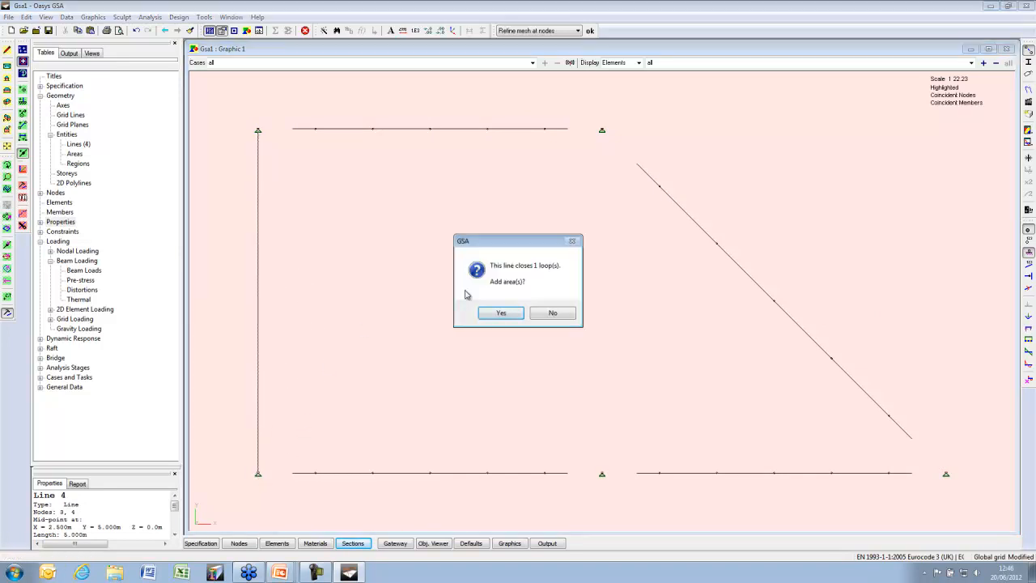
click(511, 315)
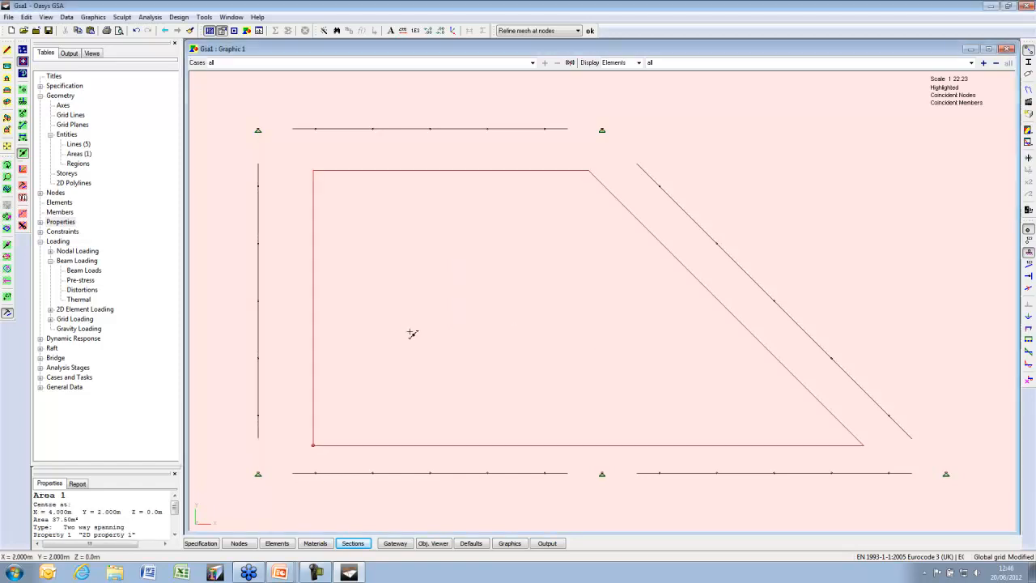
double_click(77, 144)
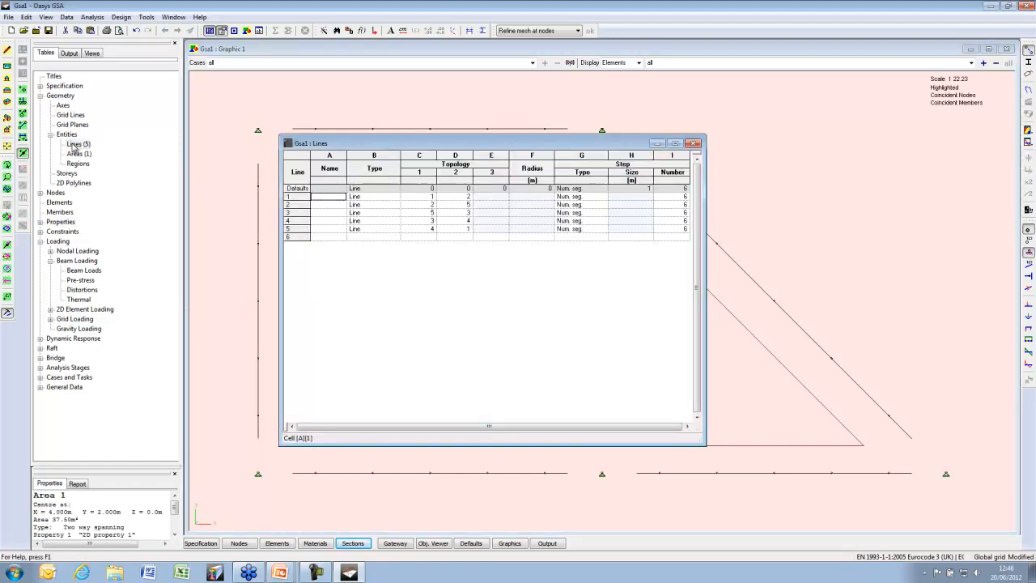
Set Step Type to 'Step size' for the Defaults row and lines 1–5 in the Lines table
click(591, 189)
click(603, 189)
click(588, 202)
key(Return)
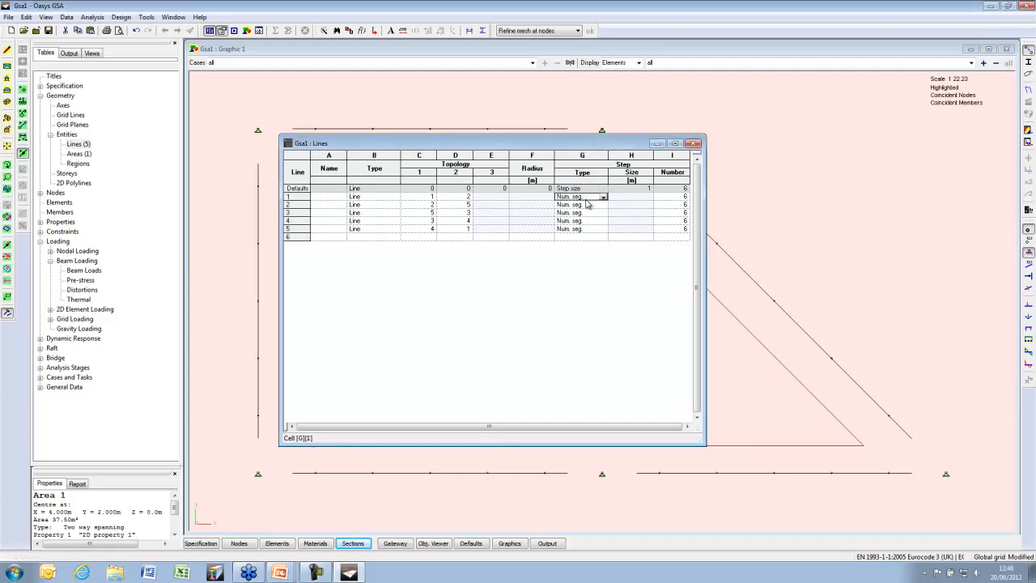
key(s)
key(Down)
key(s)
key(Down)
key(s)
key(Down)
key(s)
key(Down)
text(s)
key(Up)
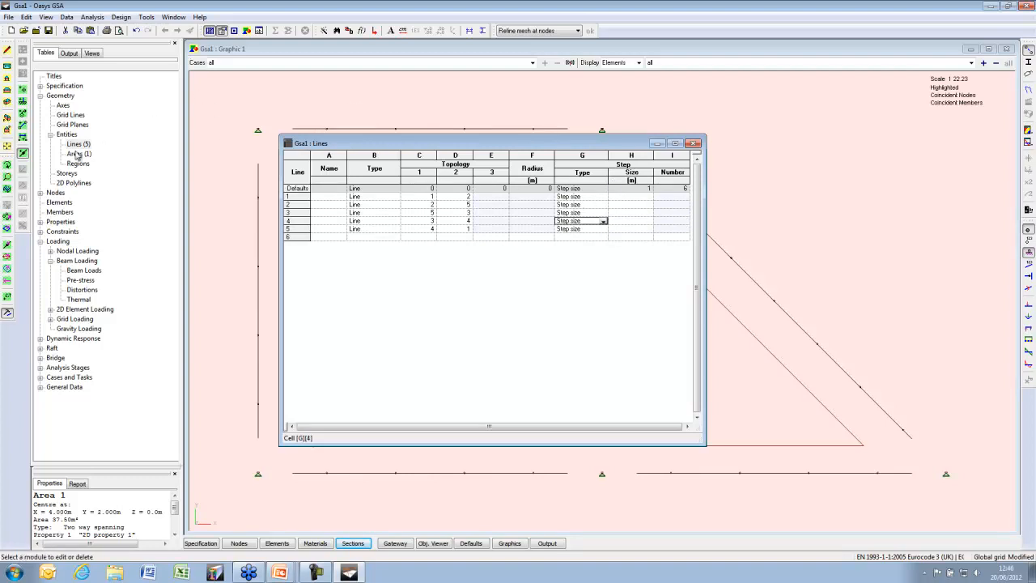
Check in the Areas table that Area 1 uses property 1, then close both tables
click(693, 143)
double_click(78, 144)
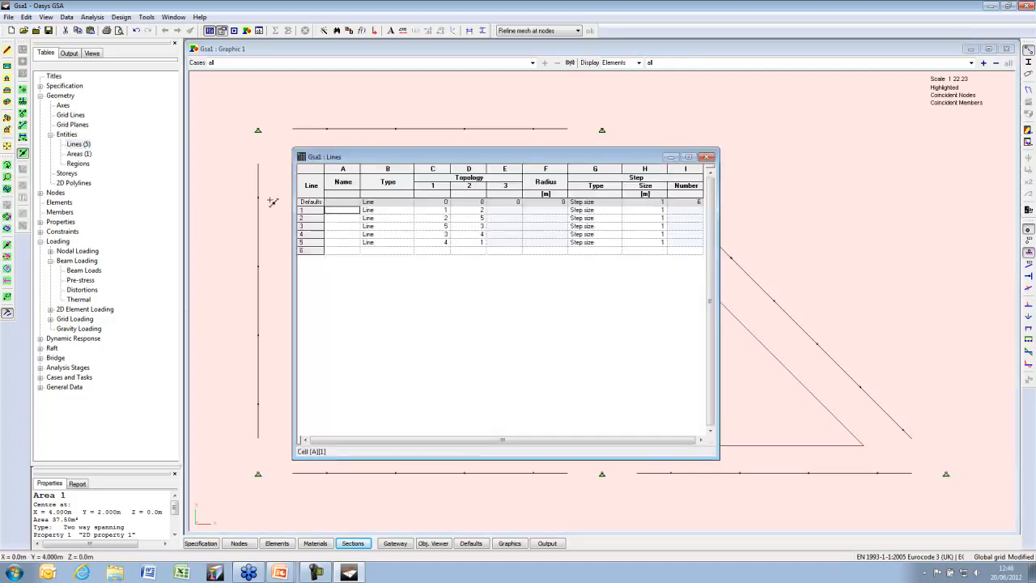
double_click(80, 153)
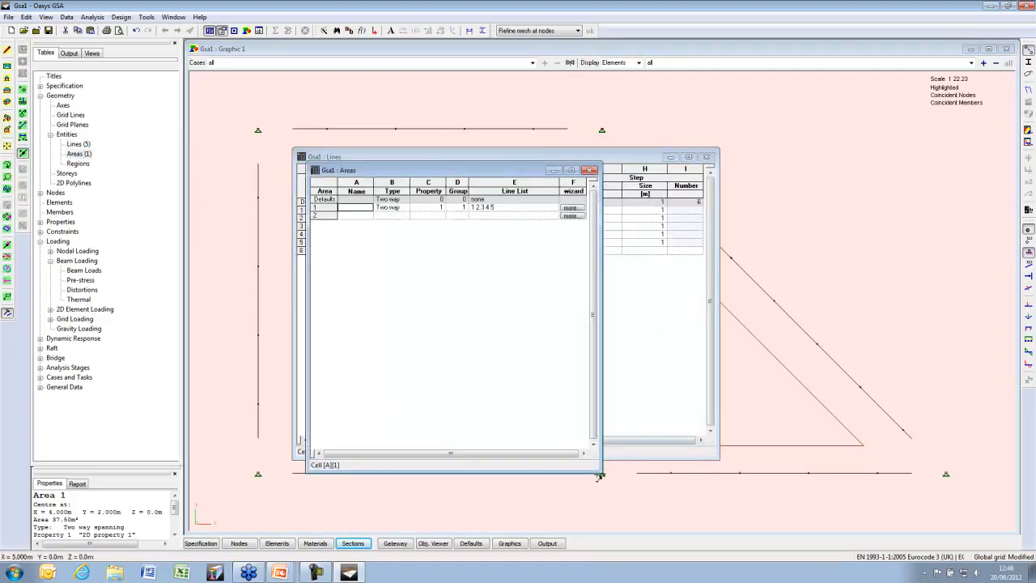
drag(600, 473, 608, 290)
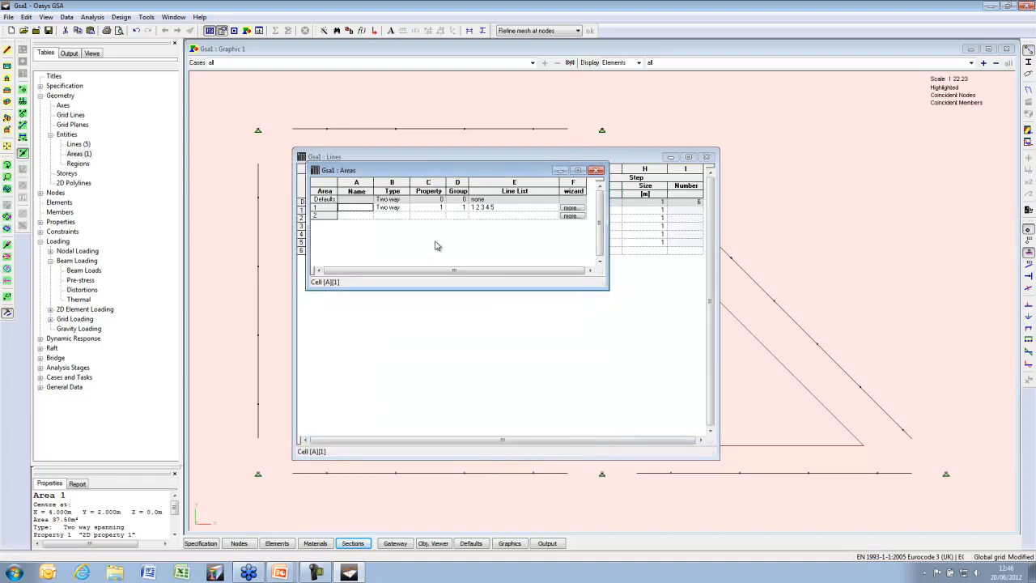
click(428, 208)
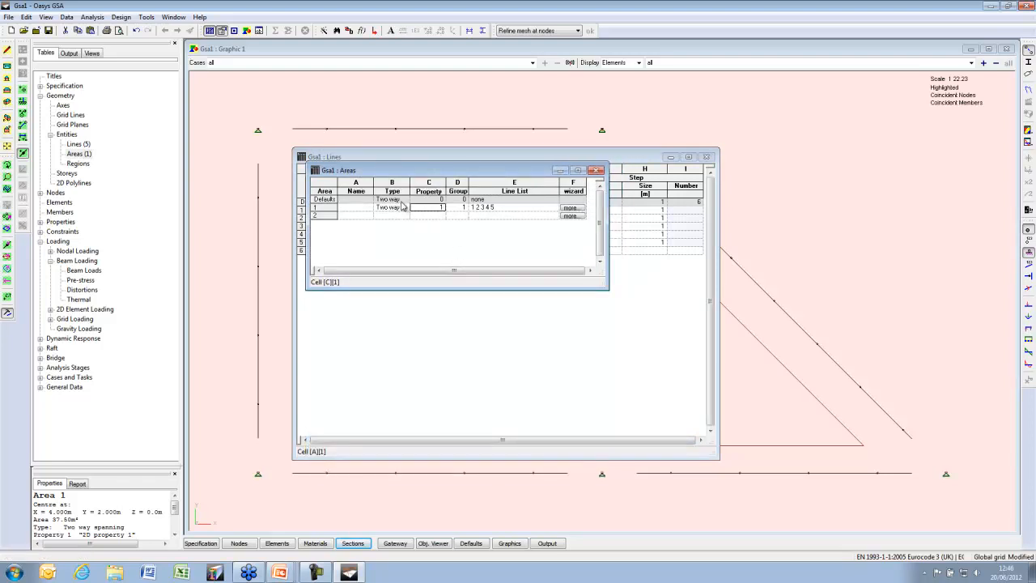
click(601, 172)
click(706, 156)
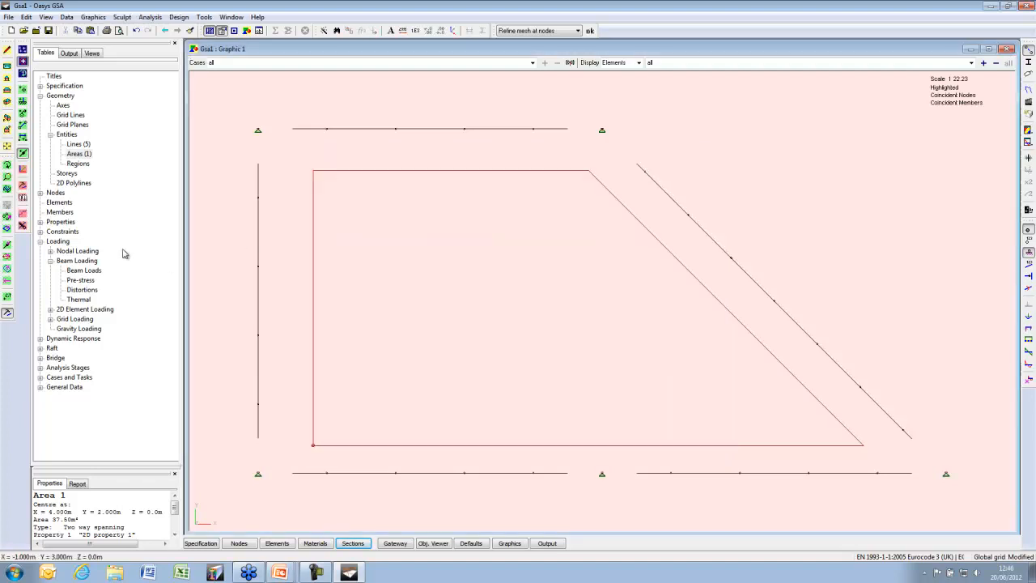
Create Region 1 from the trapezoid Area 1, meshed with Quad 4 elements
click(8, 256)
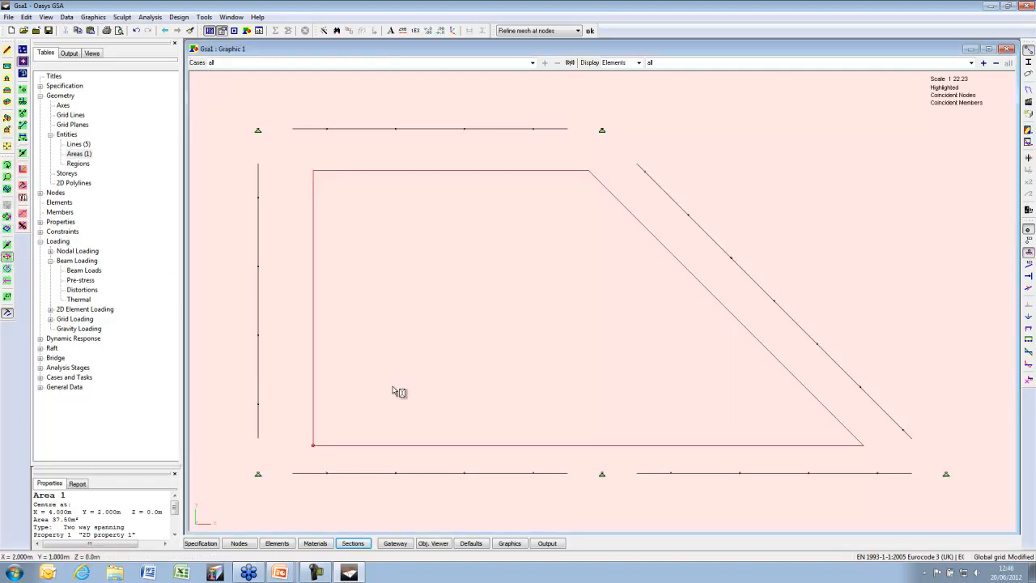
click(312, 446)
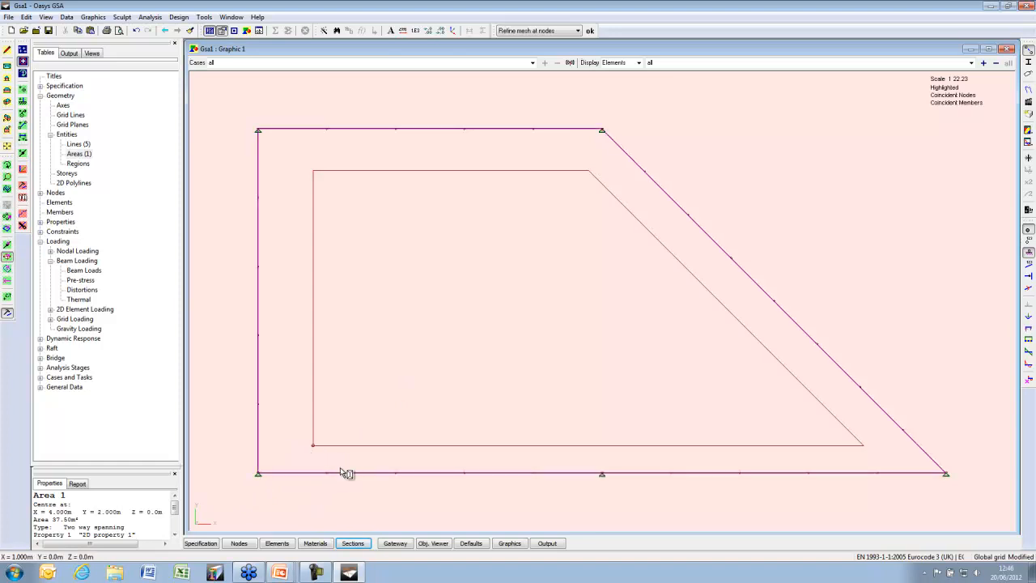
right_click(406, 255)
click(478, 262)
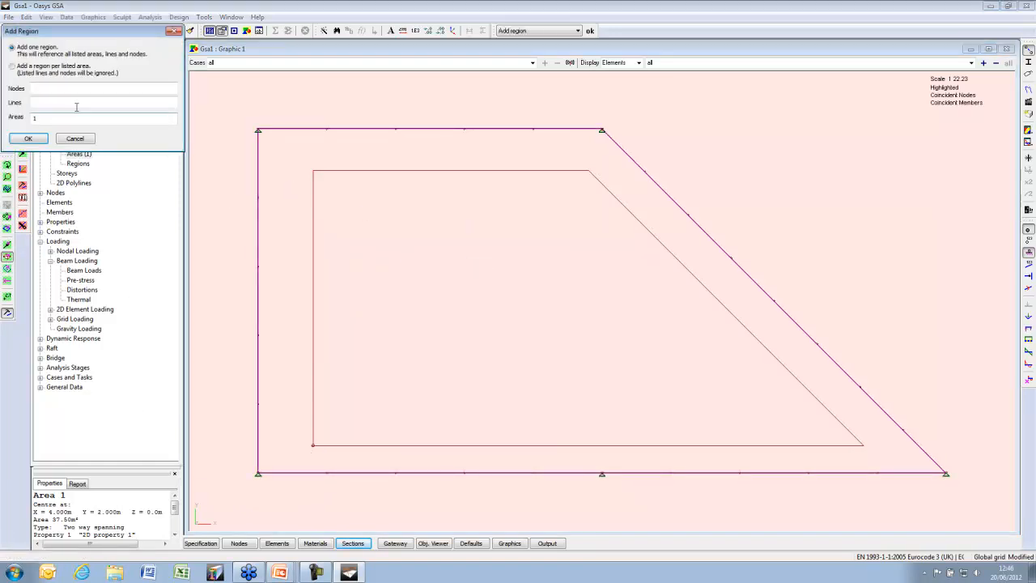
click(30, 139)
click(499, 314)
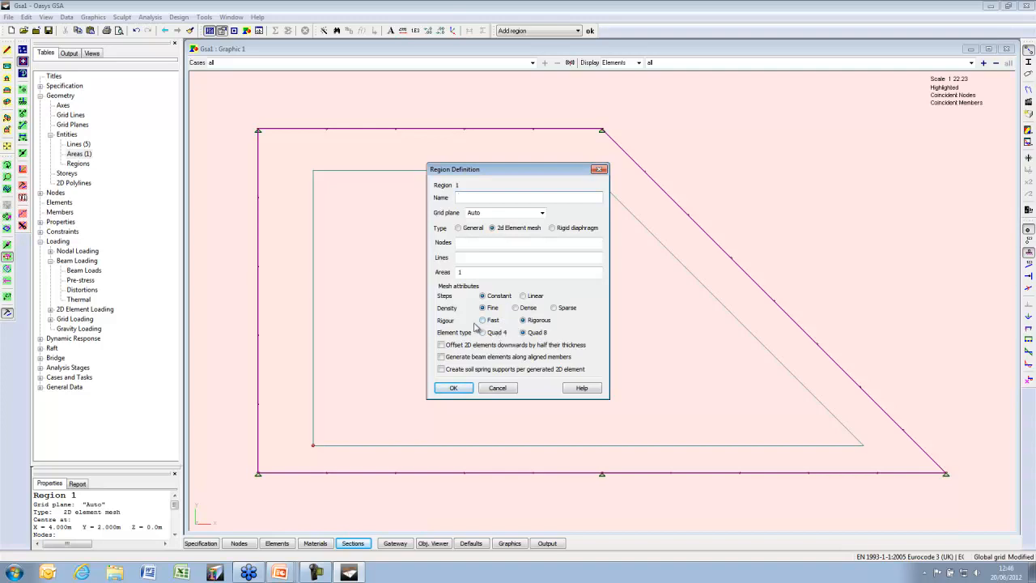
click(496, 333)
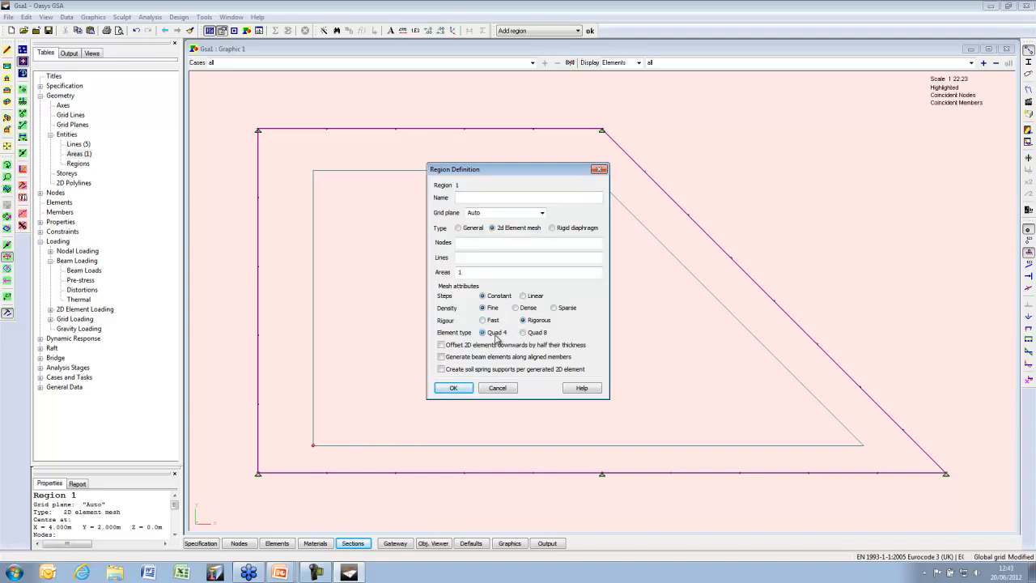
click(454, 387)
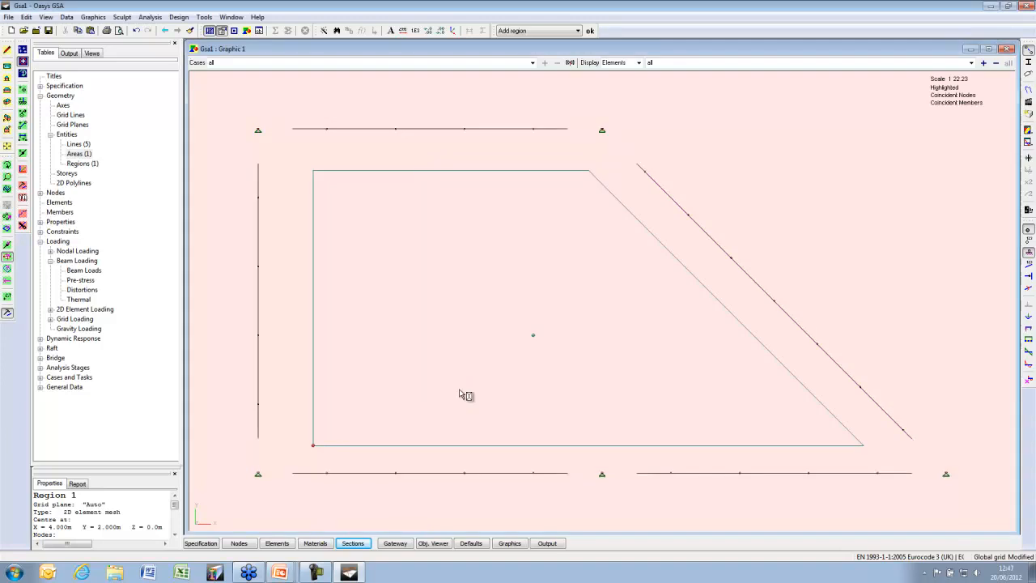
Generate the 2D mesh for Region 1, producing 75 elements
click(204, 17)
mouse_move(235, 42)
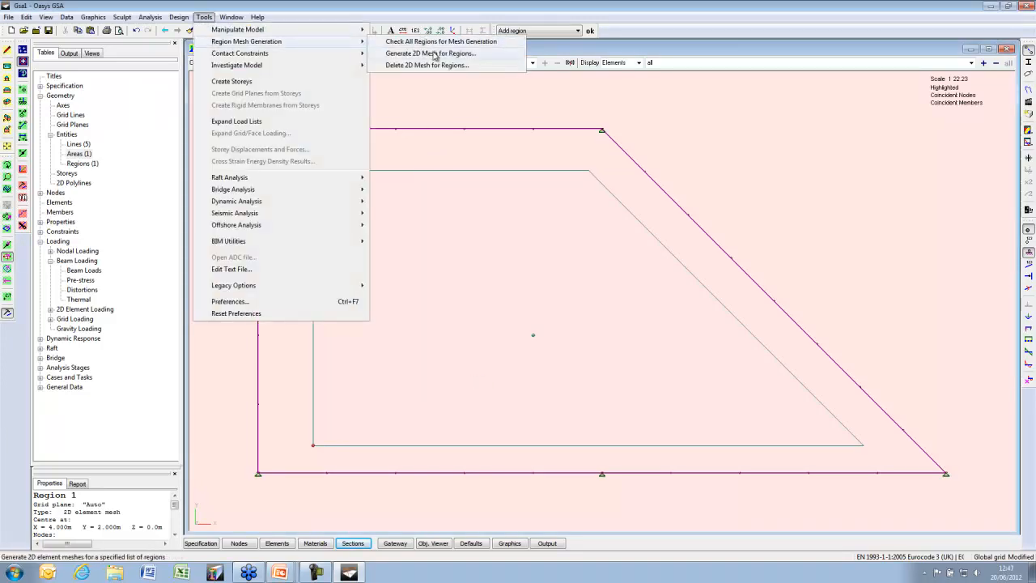
click(434, 53)
click(569, 262)
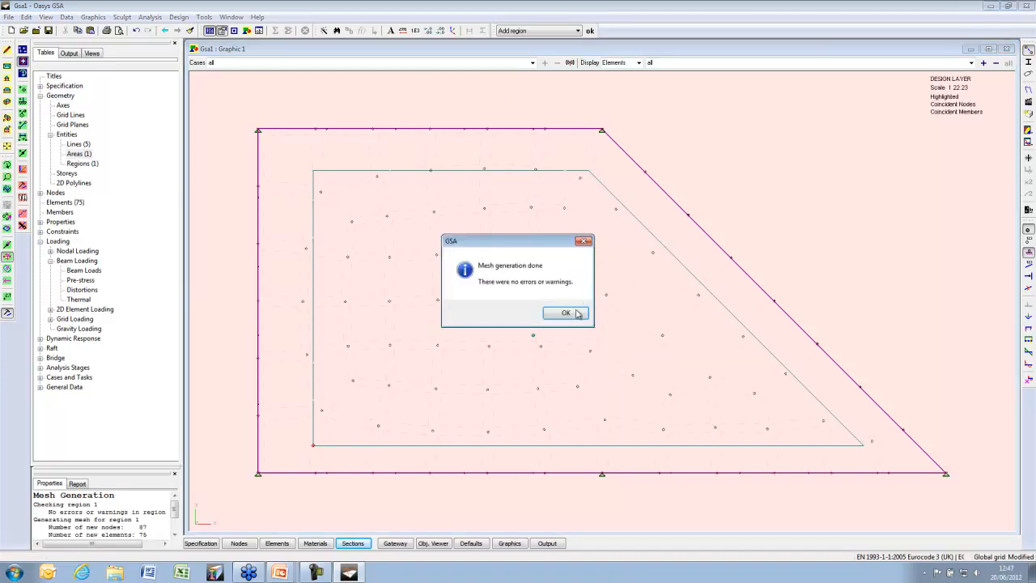
click(575, 313)
View the quad mesh on the analysis layer, delete it, and return to the design layer
right_click(418, 109)
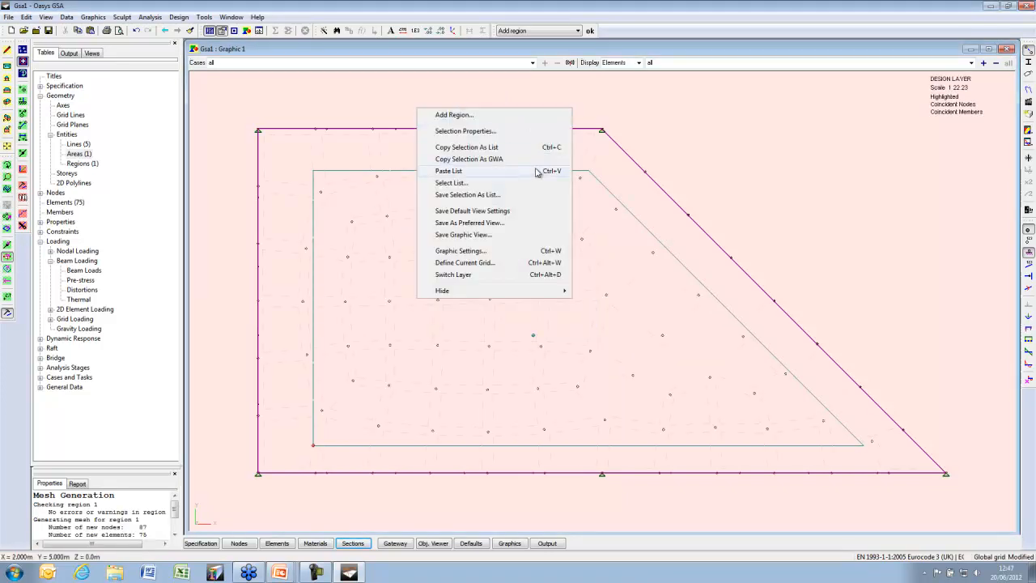
click(454, 275)
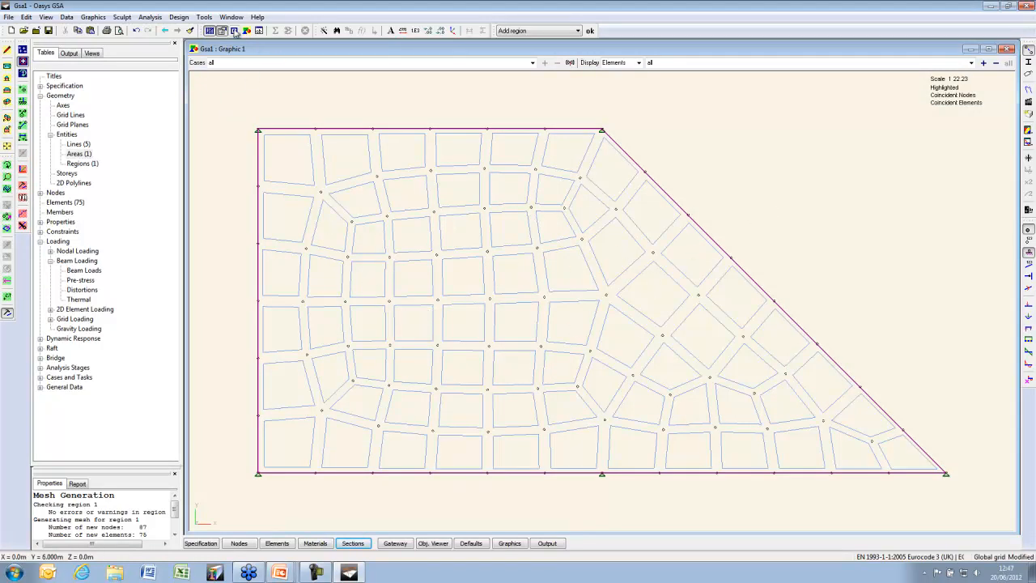
click(204, 17)
mouse_move(218, 41)
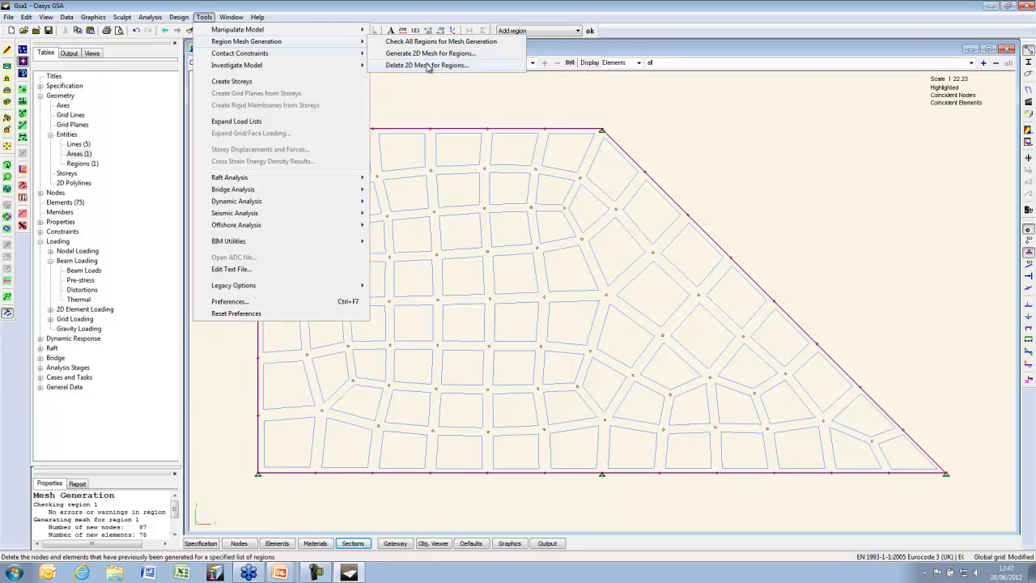
click(389, 65)
click(572, 266)
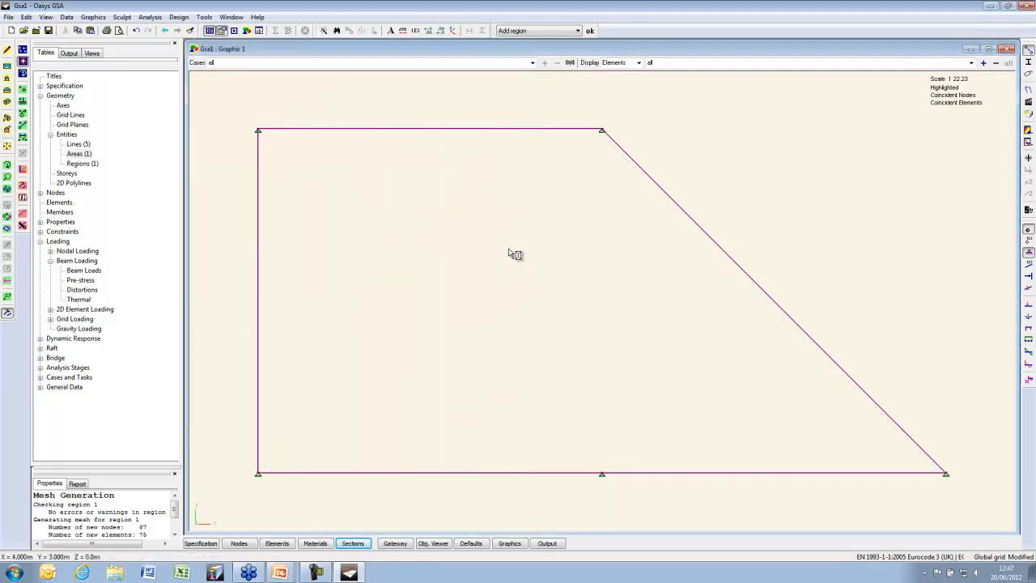
right_click(381, 204)
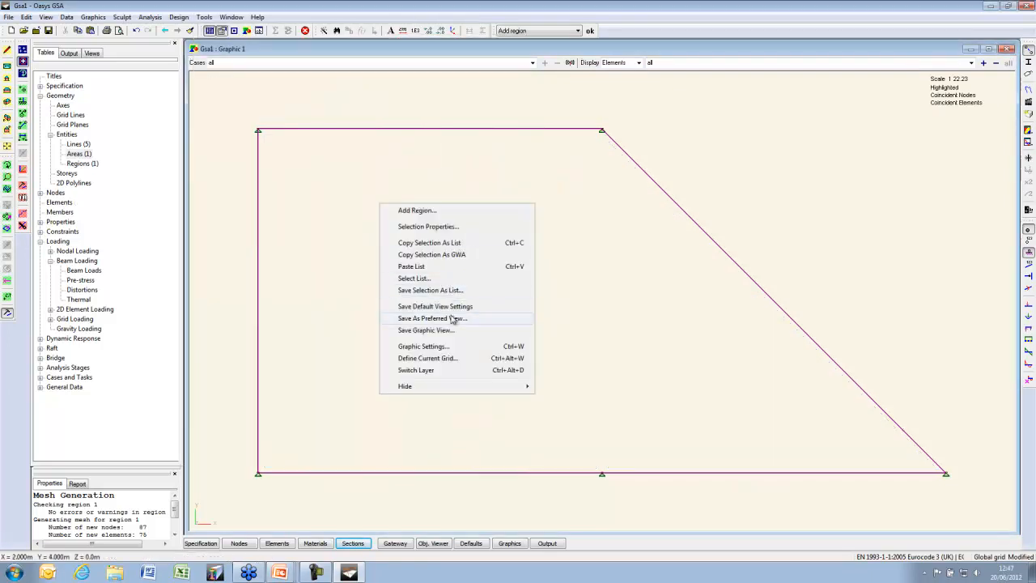
click(451, 371)
Show grid points and draw a closed four-sided loop of lines on grid nodes inside the plate
click(22, 50)
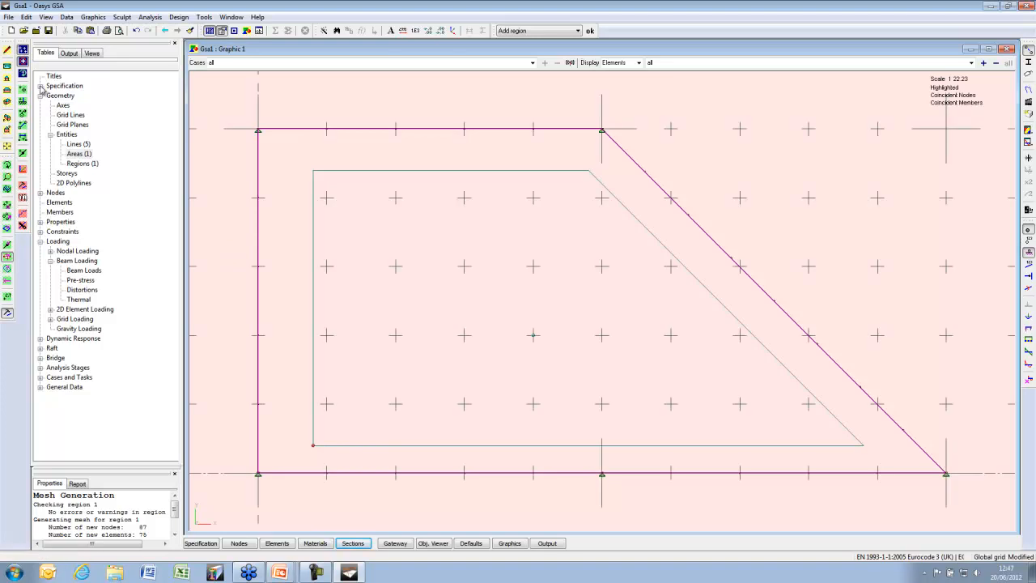
click(22, 153)
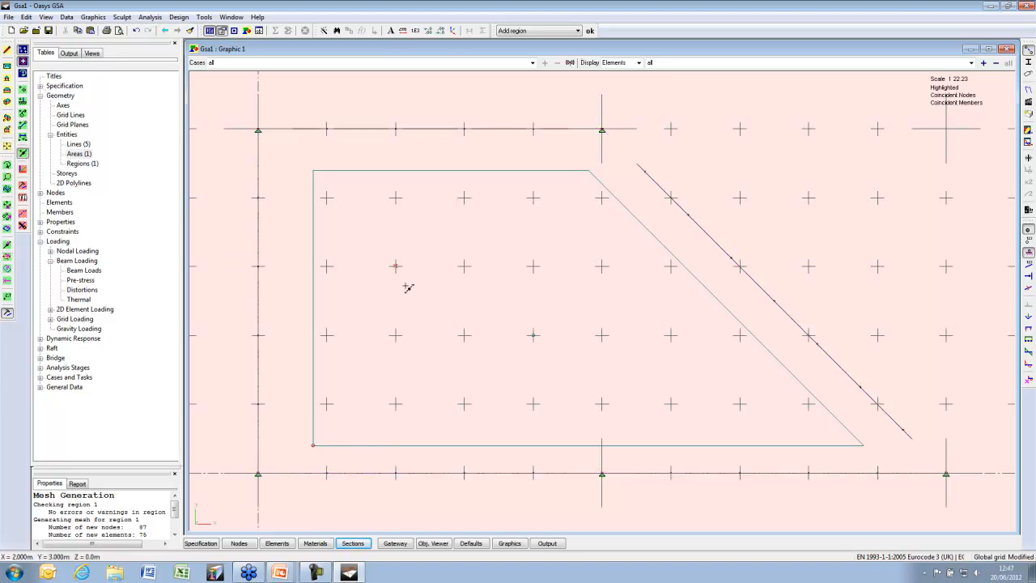
click(396, 265)
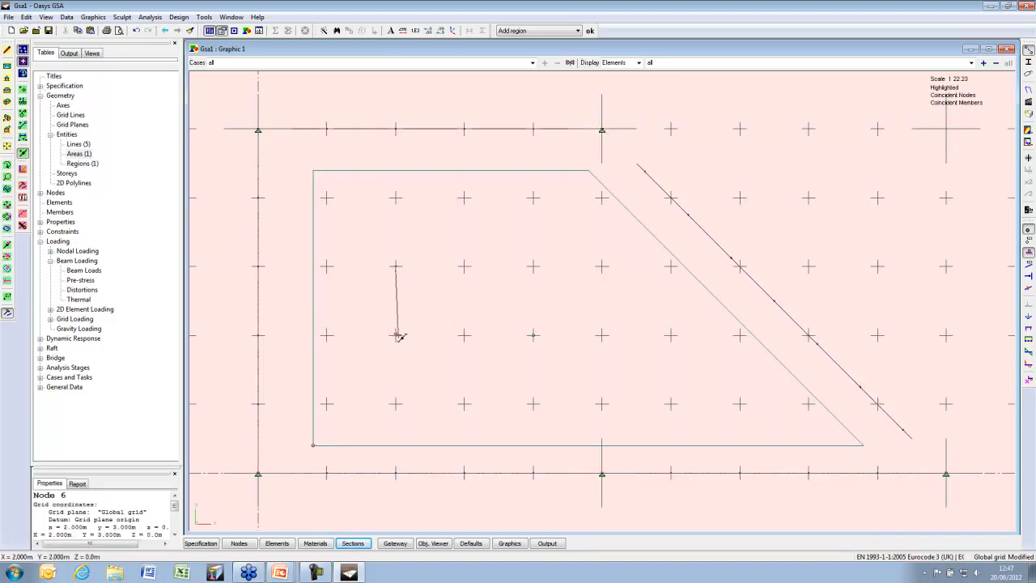
click(396, 335)
click(603, 336)
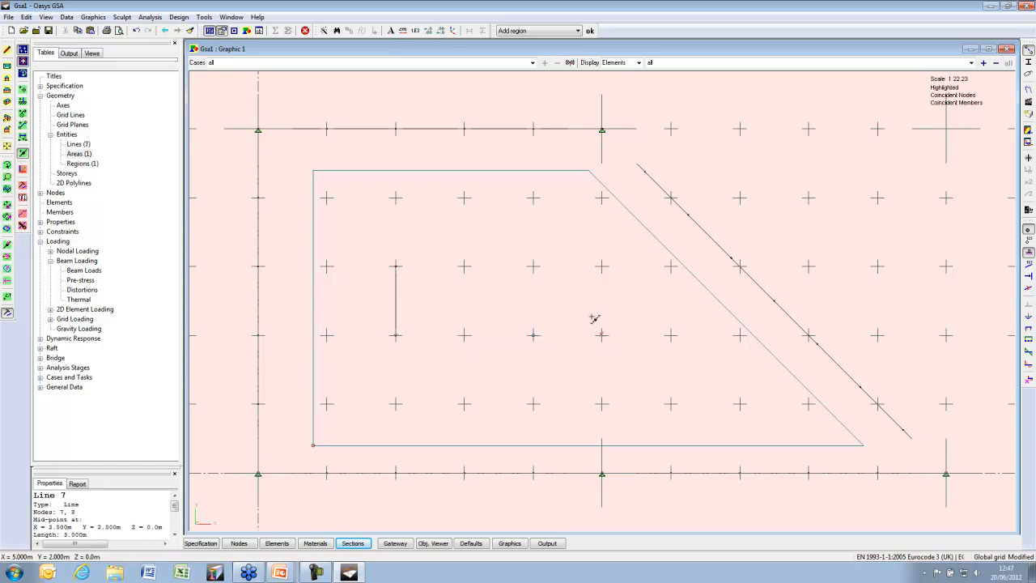
click(534, 266)
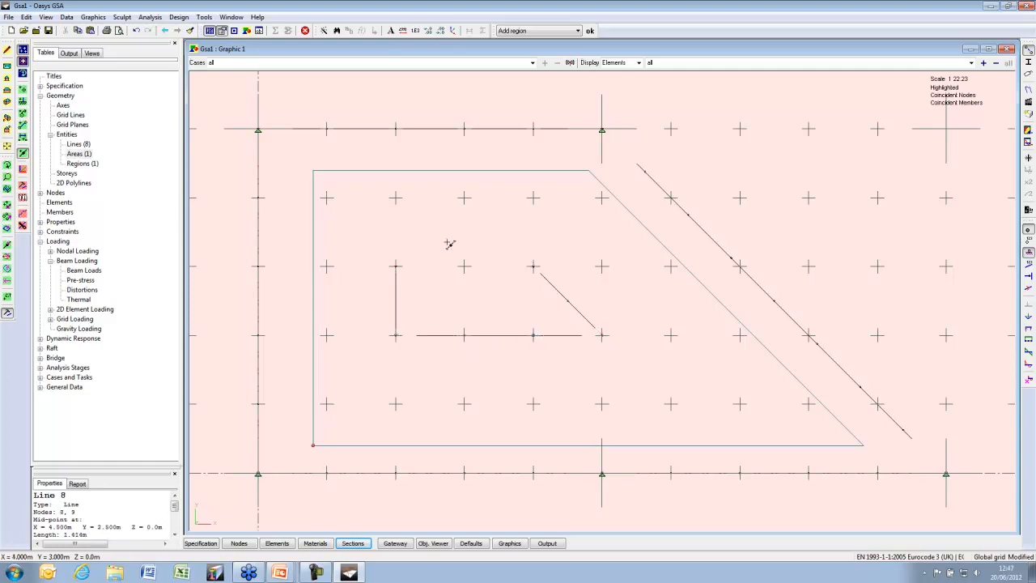
click(397, 266)
Add an area for the closed loop and set Area 2's type to Void
click(501, 314)
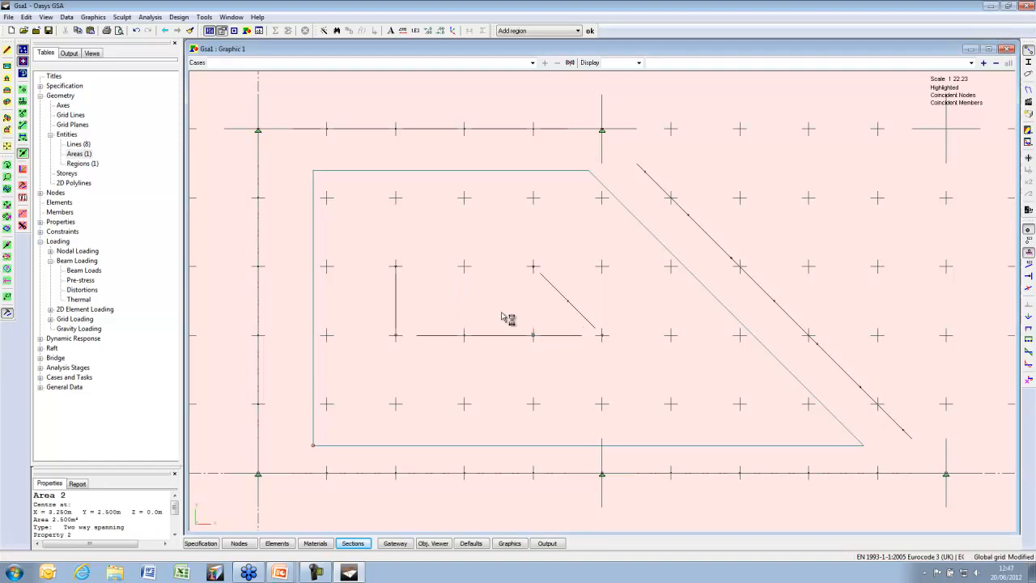
double_click(81, 155)
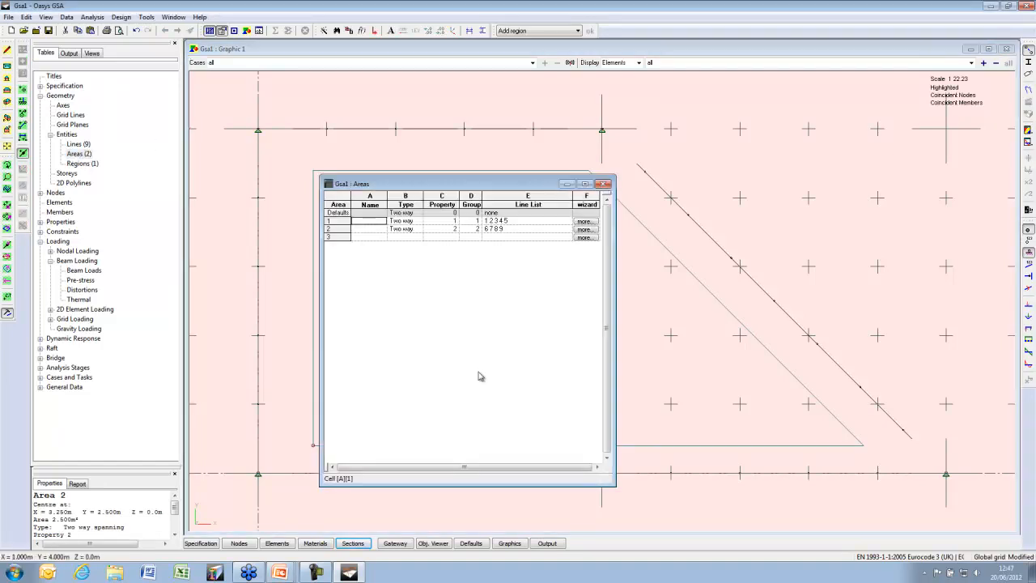
drag(603, 474, 606, 274)
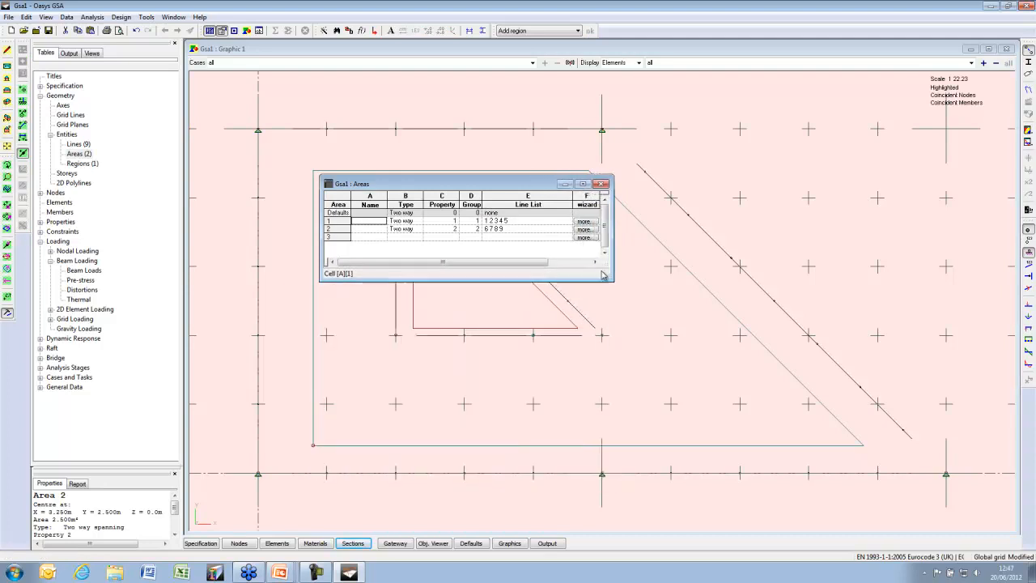
click(418, 229)
click(402, 236)
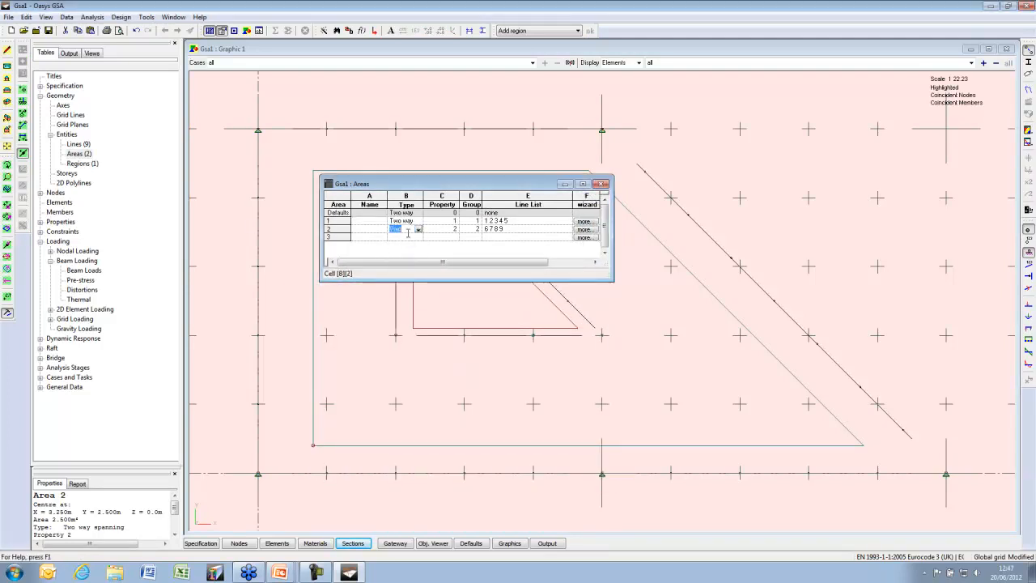
click(409, 237)
drag(464, 186, 449, 112)
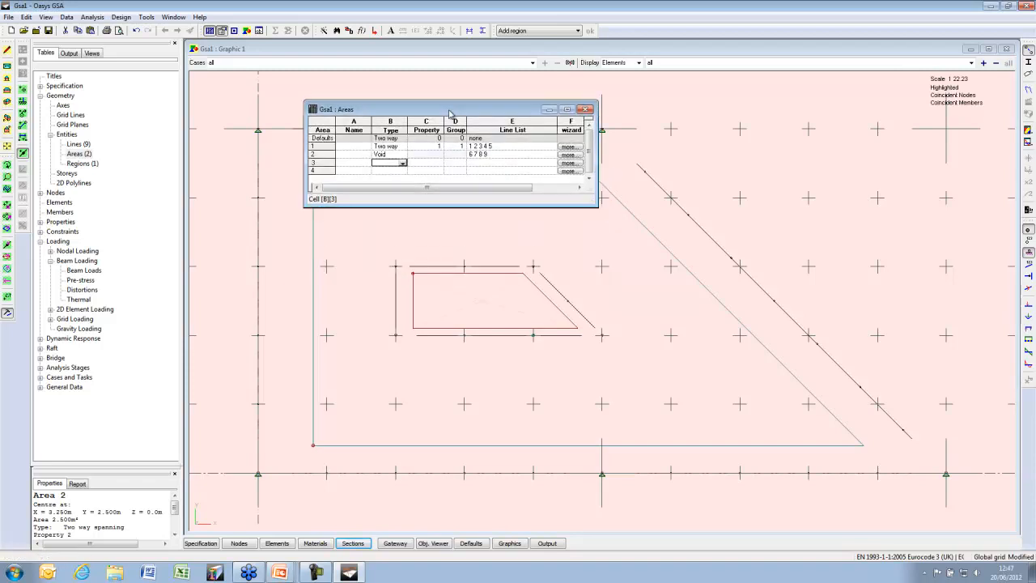
Edit Region 1 so its Areas list reads '1 2'
double_click(89, 164)
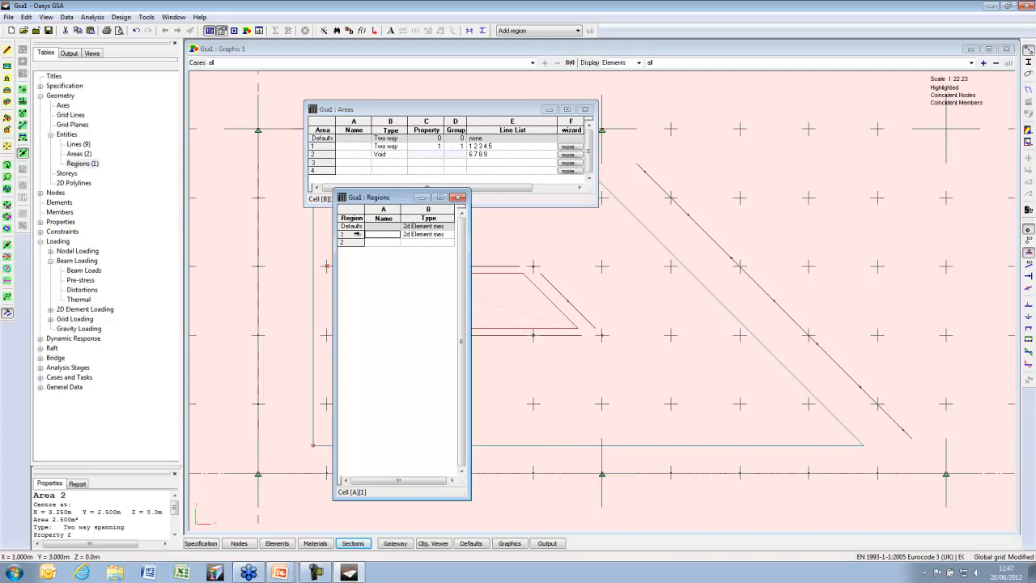
double_click(357, 234)
click(478, 272)
text(1)
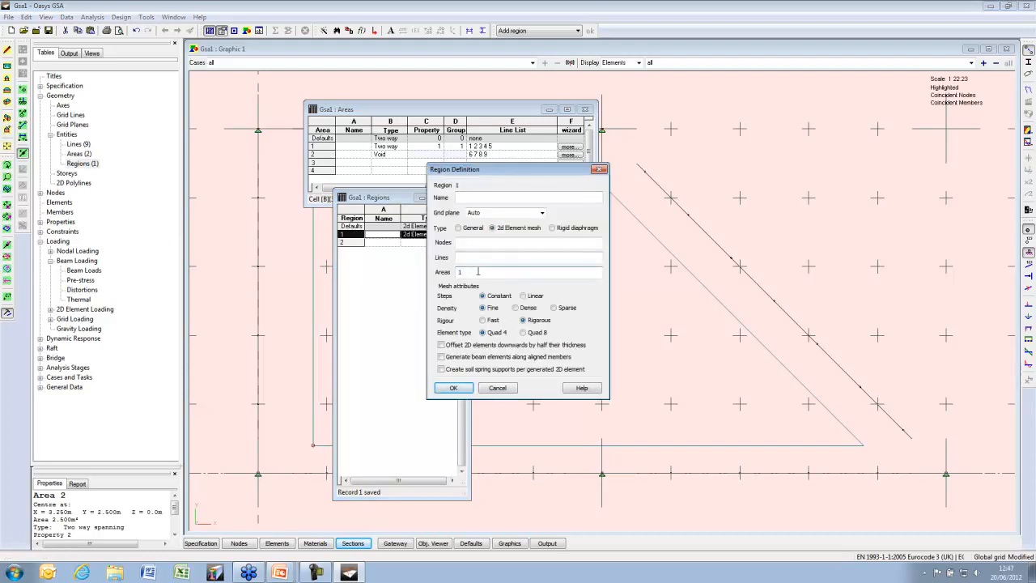
click(477, 257)
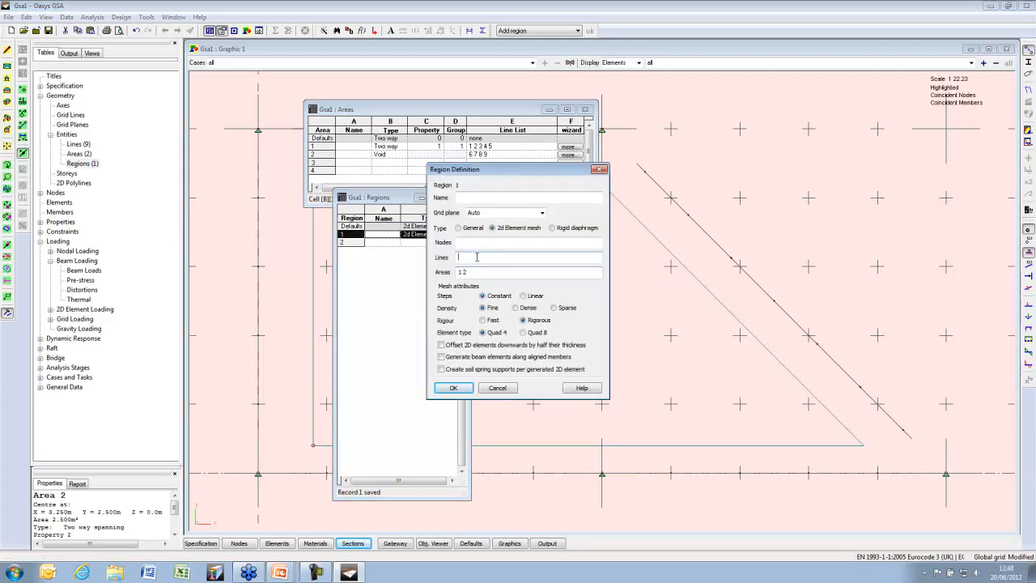
click(453, 388)
drag(466, 496, 467, 293)
click(550, 51)
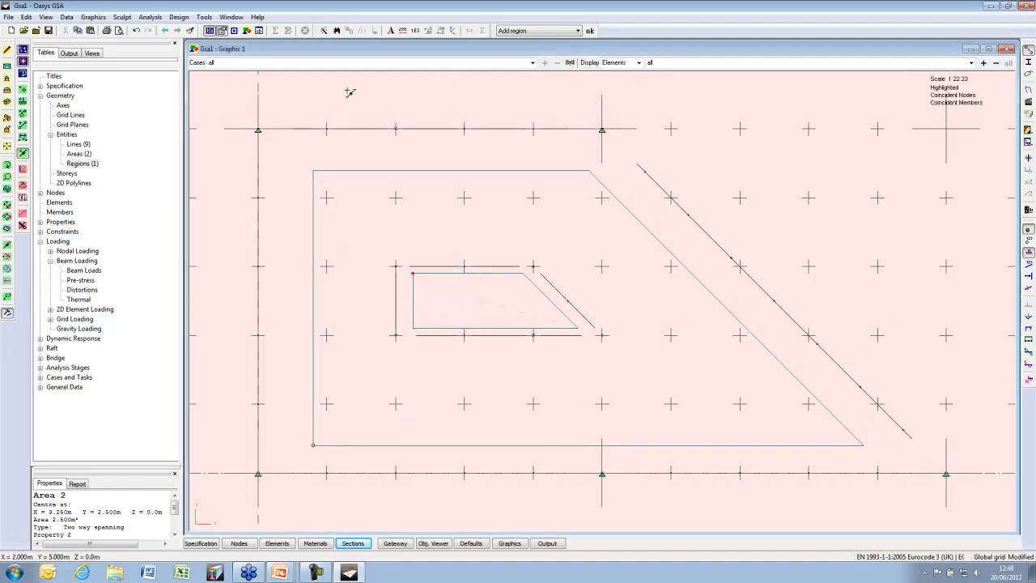
Mesh Region 1 around the void into 111 elements on the analysis layer, displayed as filled elements
right_click(416, 106)
click(486, 313)
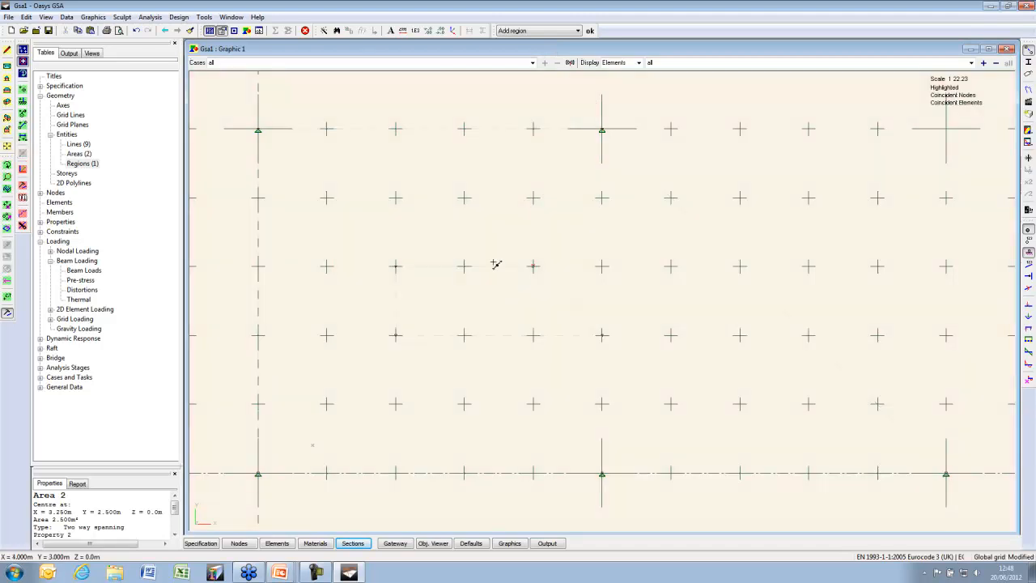
click(232, 17)
mouse_move(227, 41)
click(420, 54)
click(572, 261)
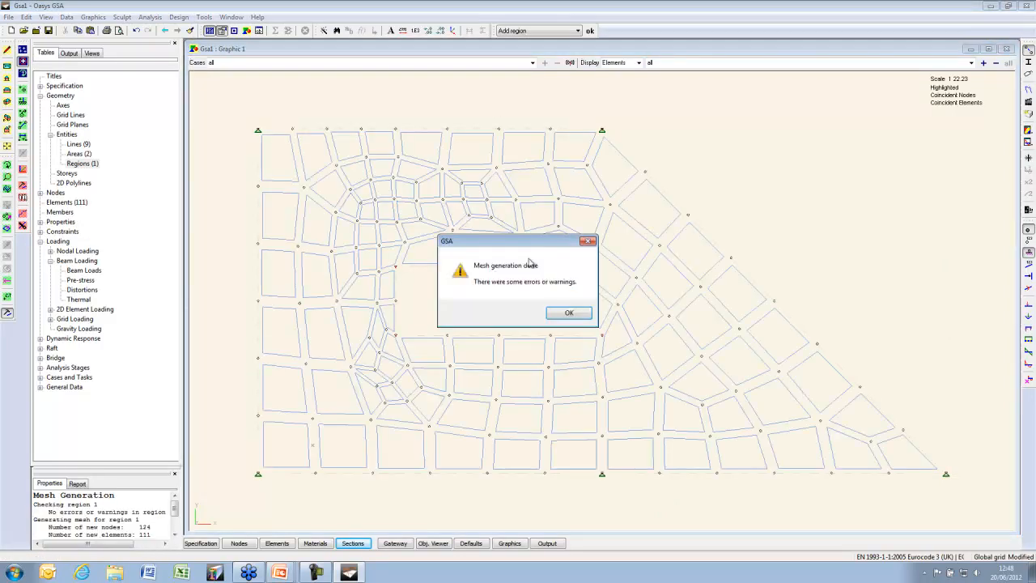
click(569, 312)
click(1028, 63)
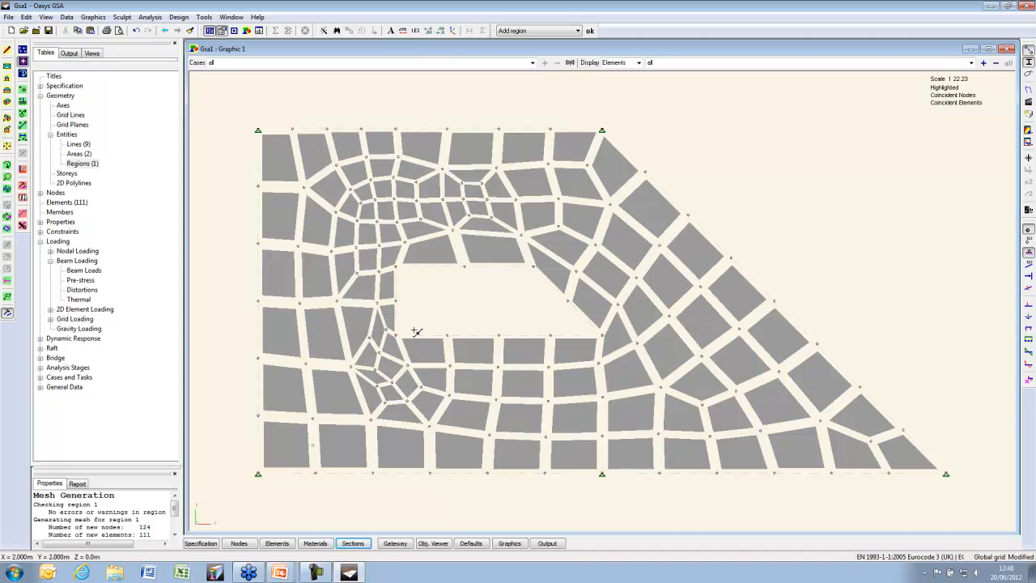
Change Region 1's mesh Steps to Linear
double_click(82, 163)
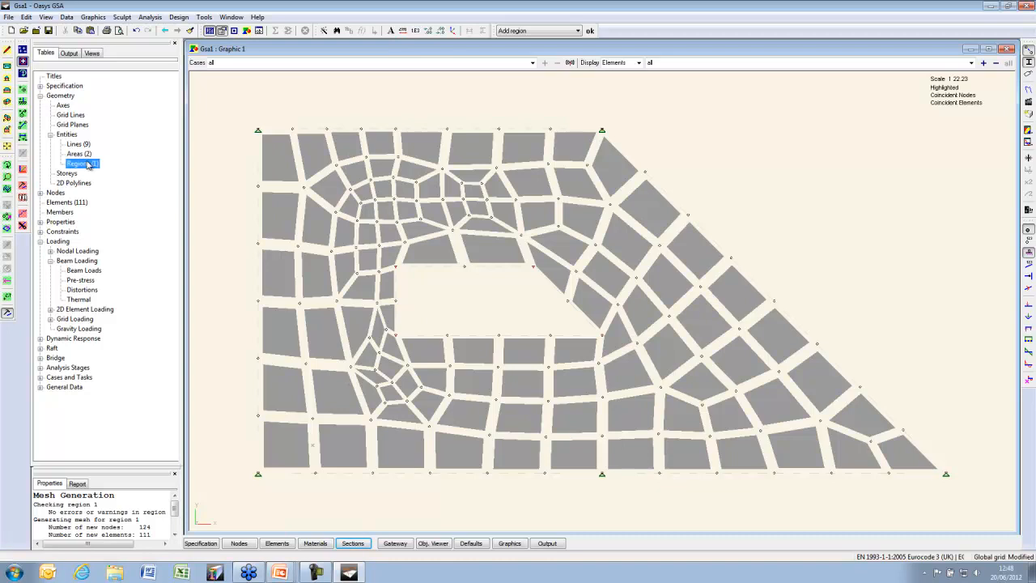
click(352, 234)
double_click(358, 234)
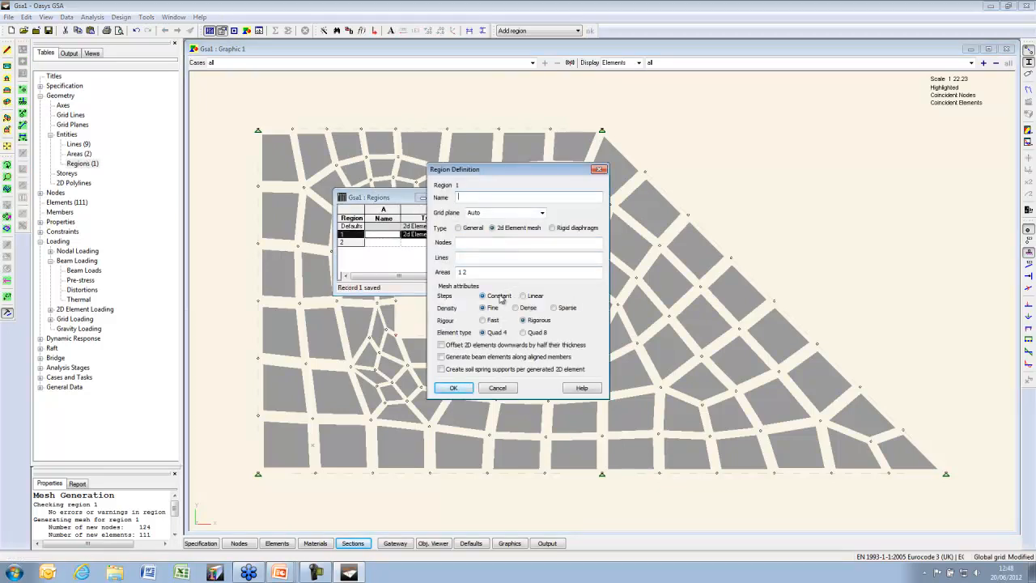
click(524, 295)
click(457, 388)
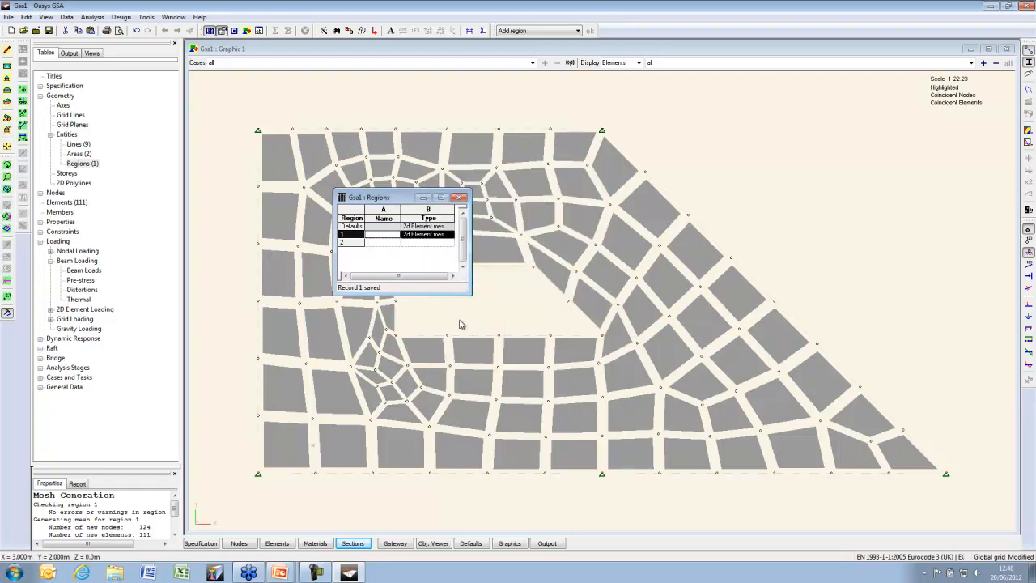
Regenerate the 2D mesh, giving 134 elements graded around the void, and close the Regions table
click(146, 17)
mouse_move(166, 41)
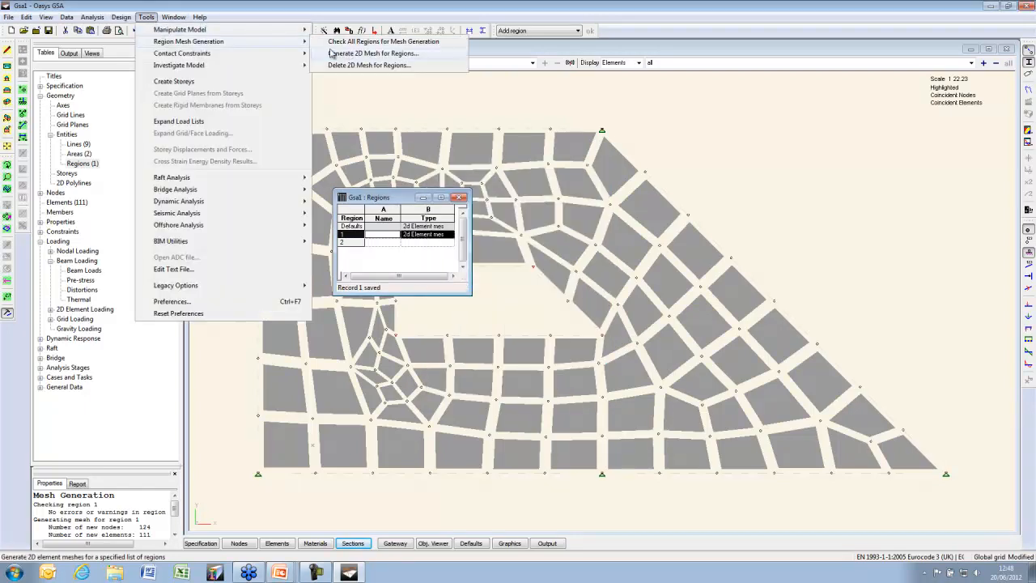
click(356, 46)
click(570, 263)
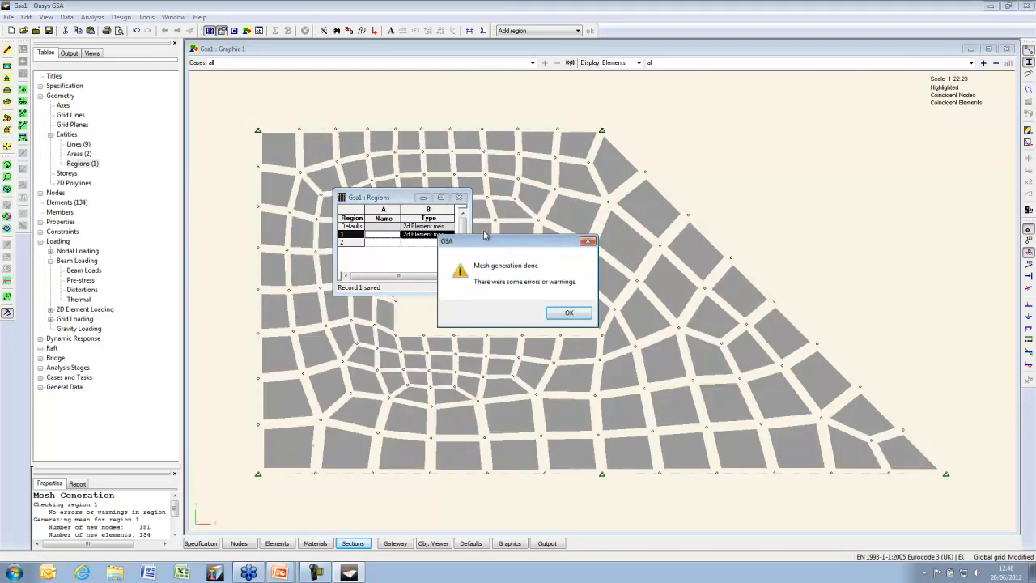
click(569, 312)
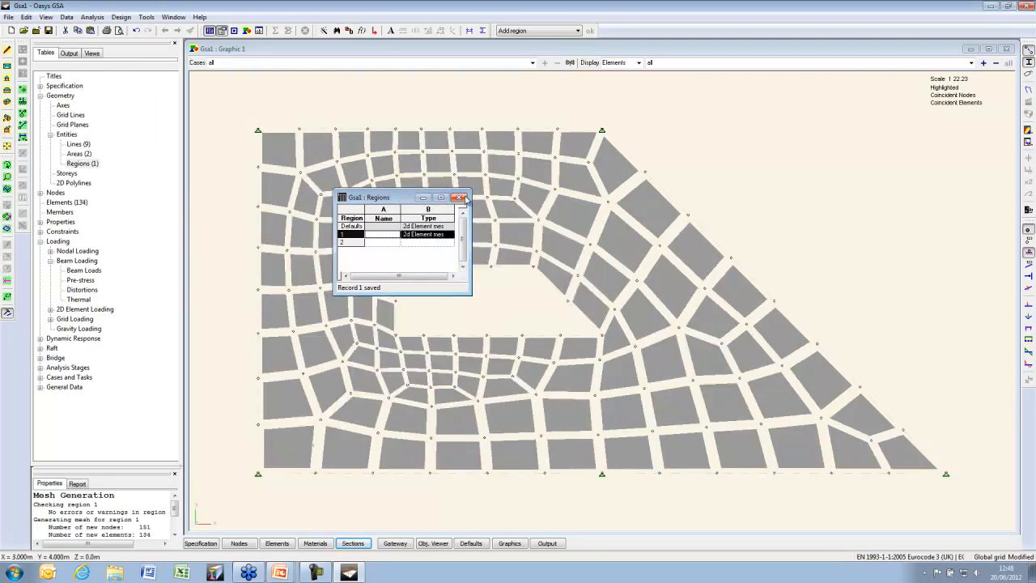
click(462, 199)
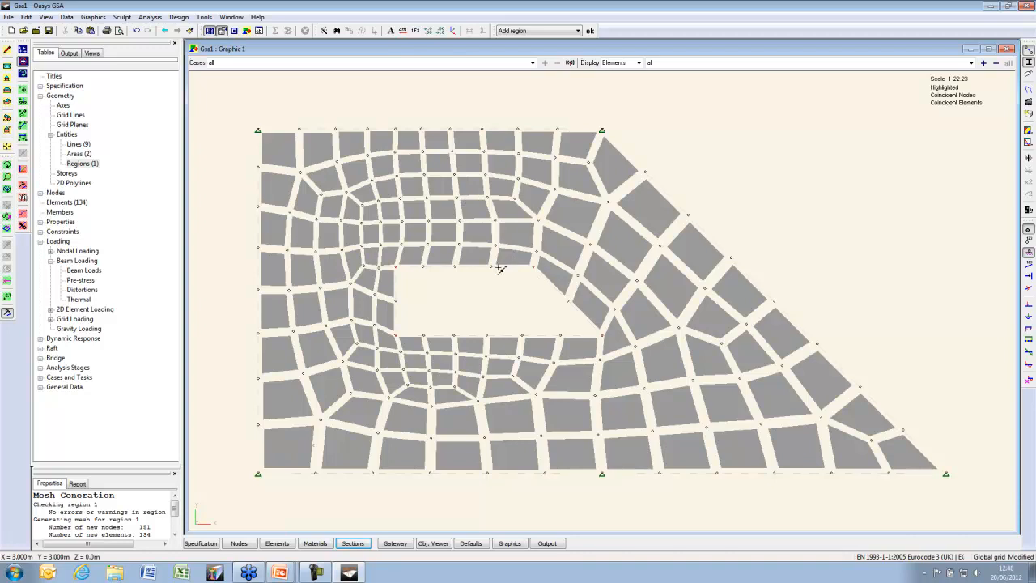
Delete the region mesh, return to the design layer, turn off filled display and show grid points
click(205, 17)
mouse_move(247, 43)
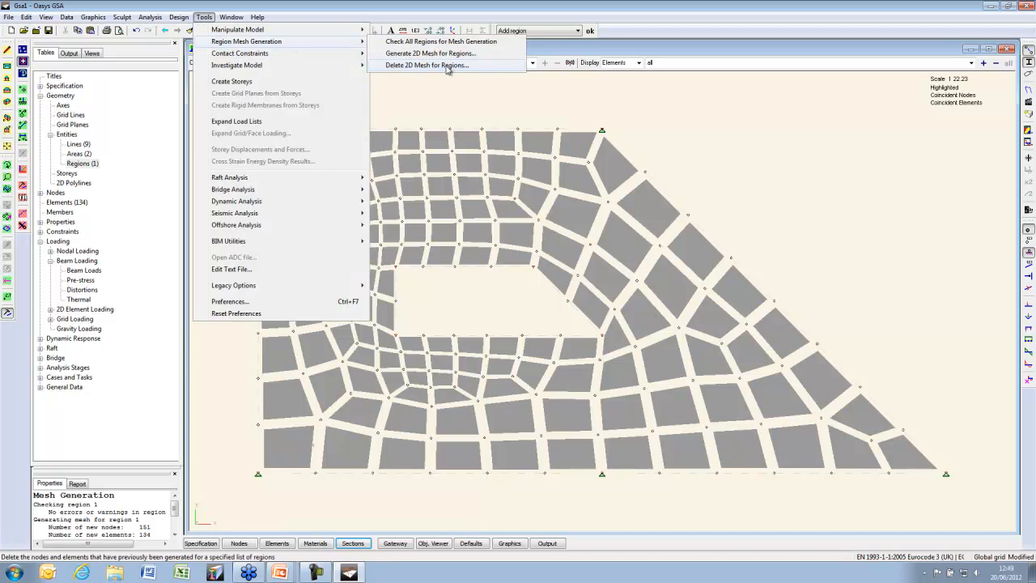
click(448, 66)
click(587, 264)
right_click(238, 180)
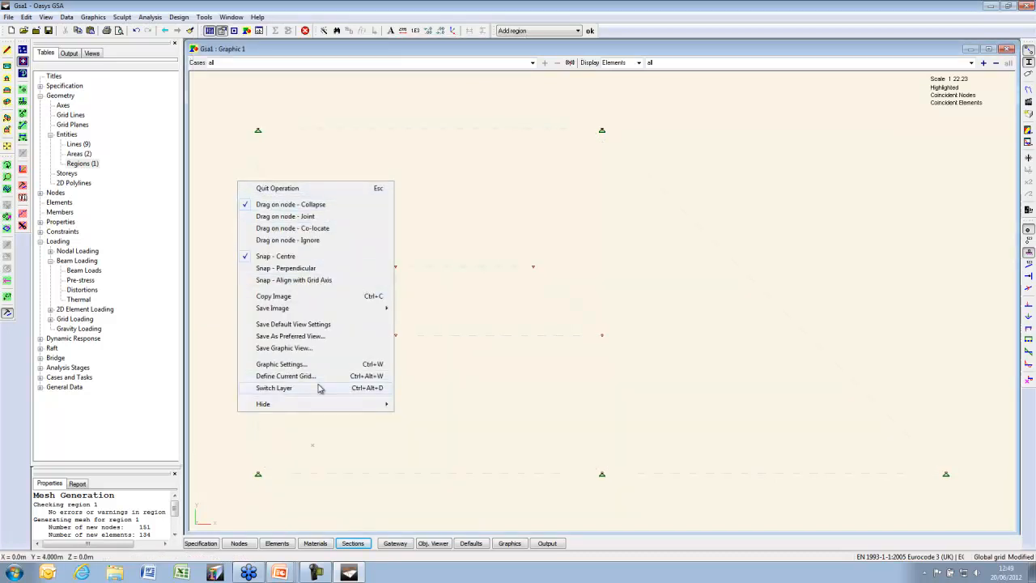
click(318, 388)
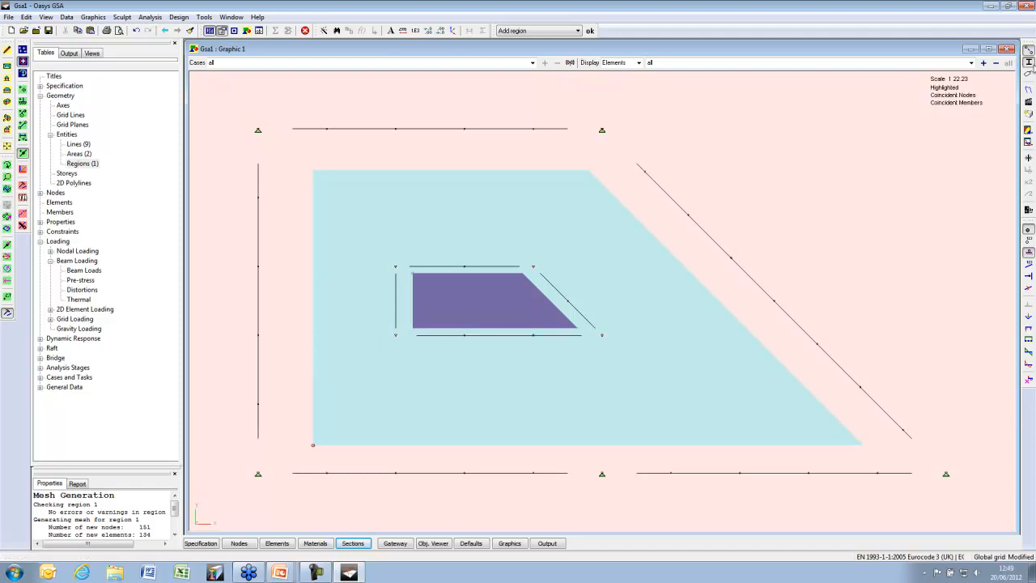
click(1031, 64)
click(24, 51)
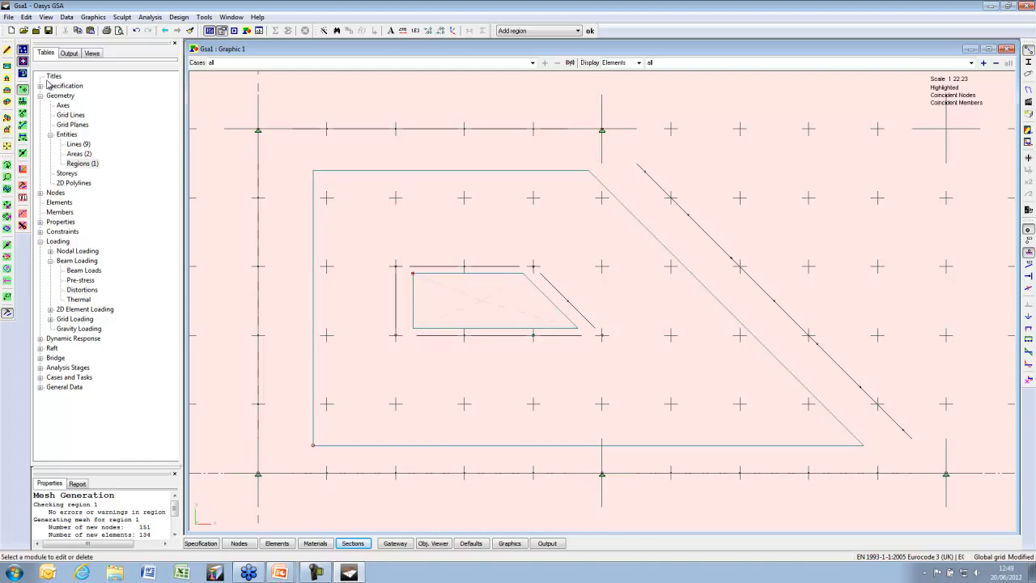
Add a free point at x 1.23, y 3.76 and show node numbers
click(22, 63)
click(344, 215)
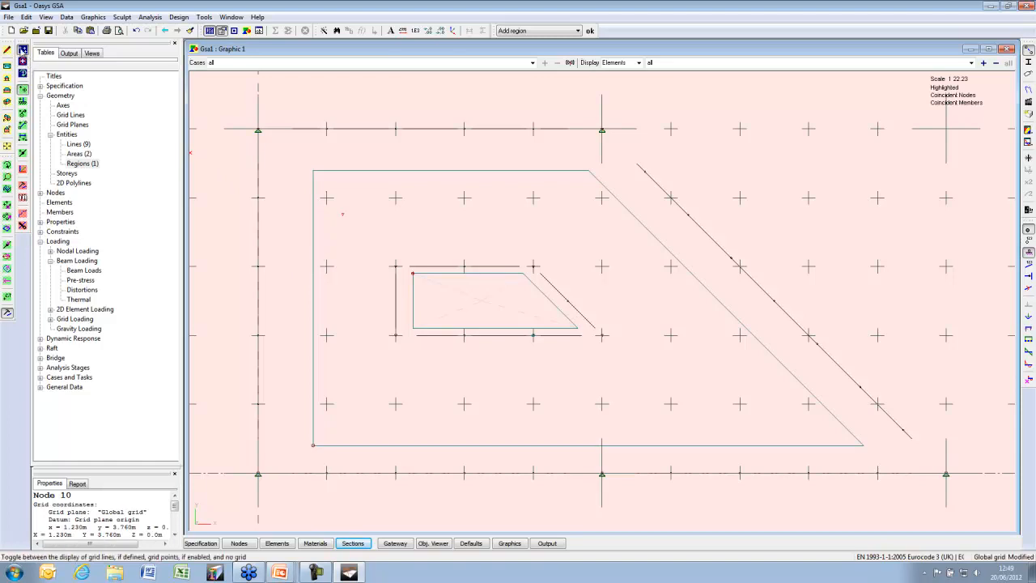
click(24, 50)
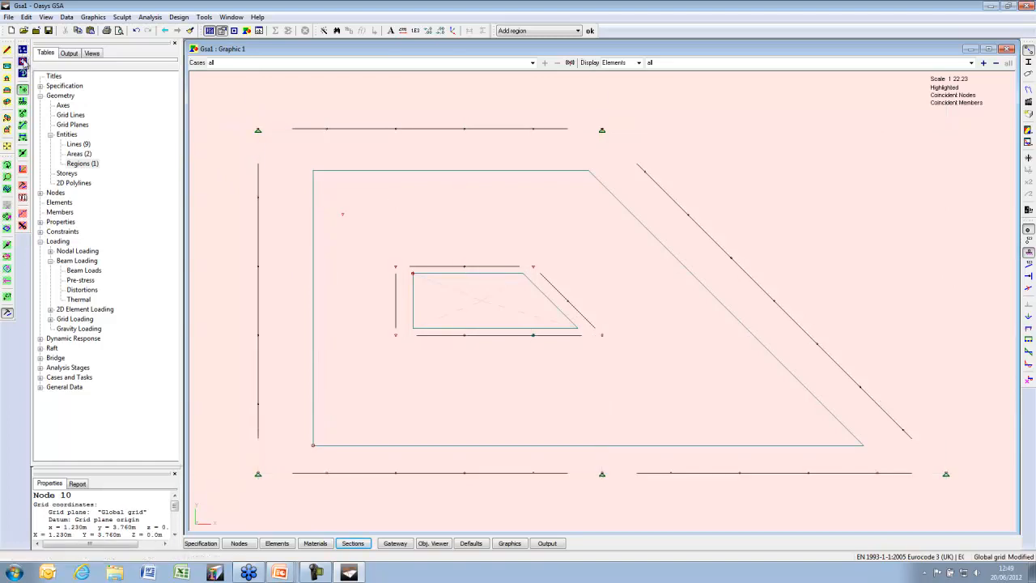
click(1028, 241)
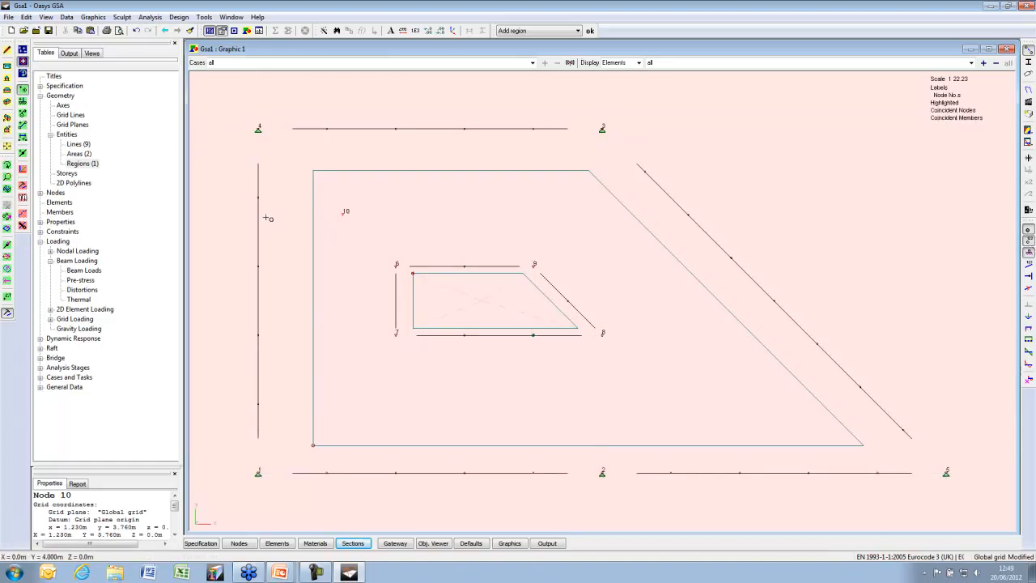
Re-save Region 1's definition so it picks up node 10
double_click(83, 163)
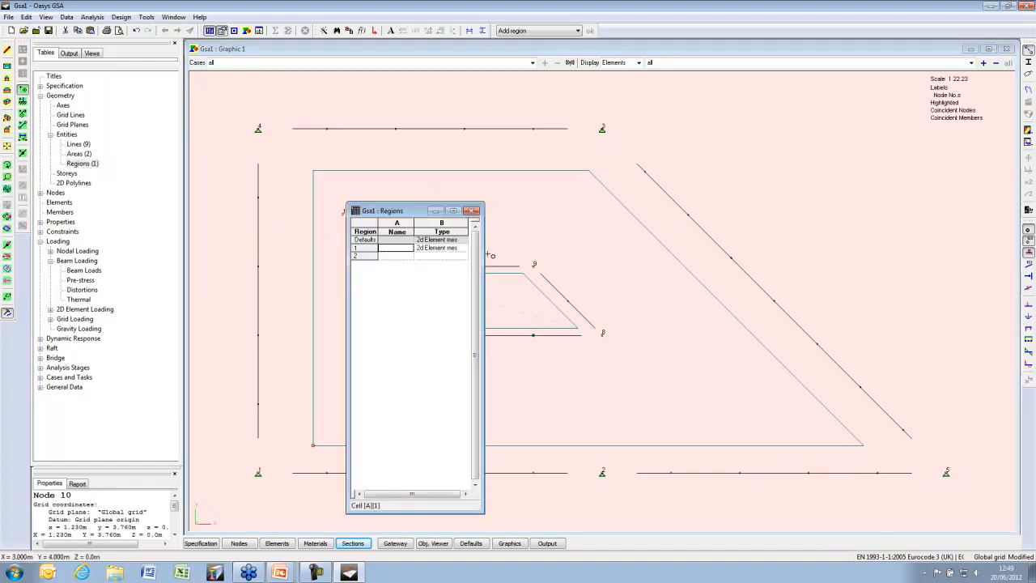
double_click(372, 247)
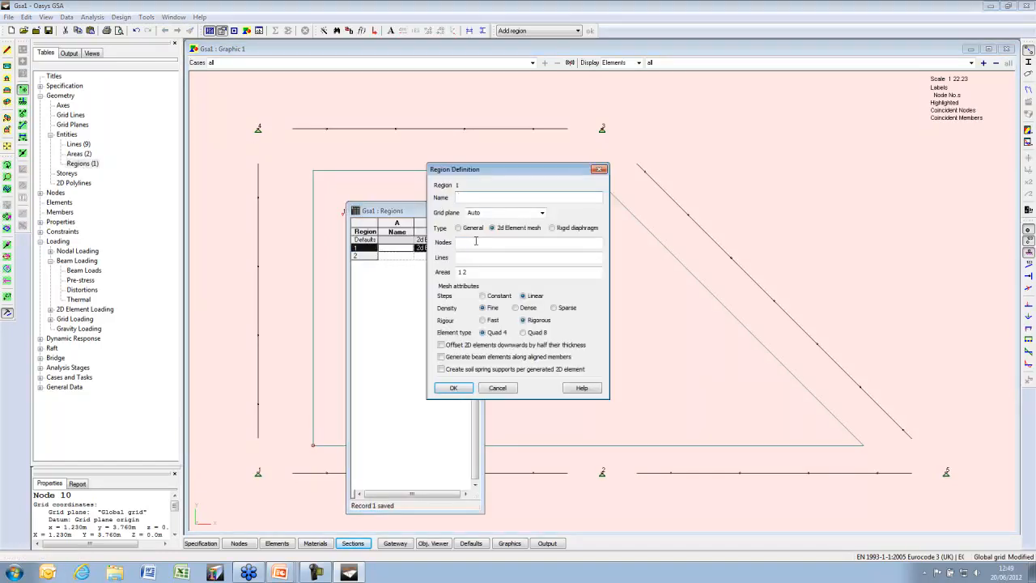
key(Return)
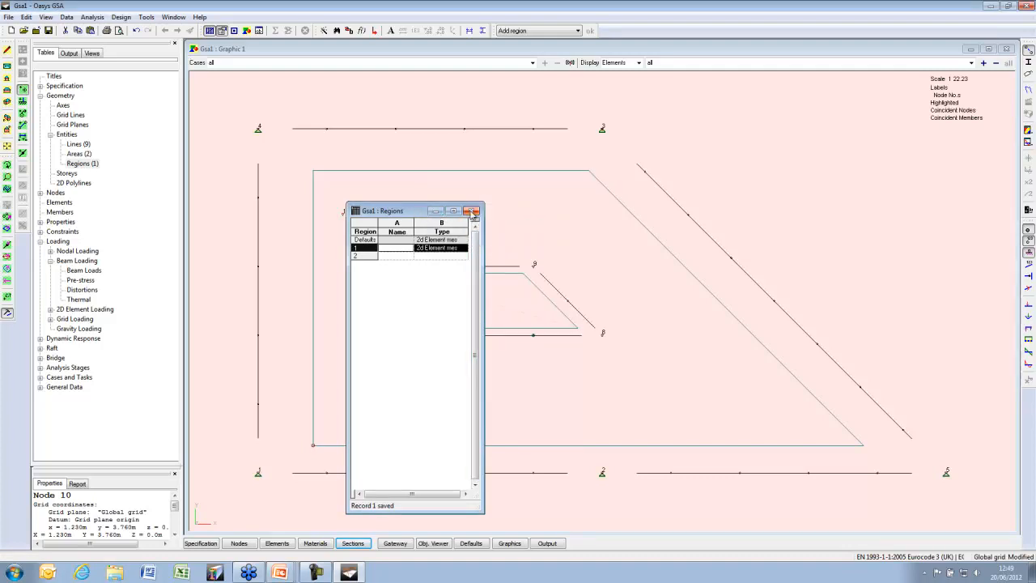
key(ctrl+F4)
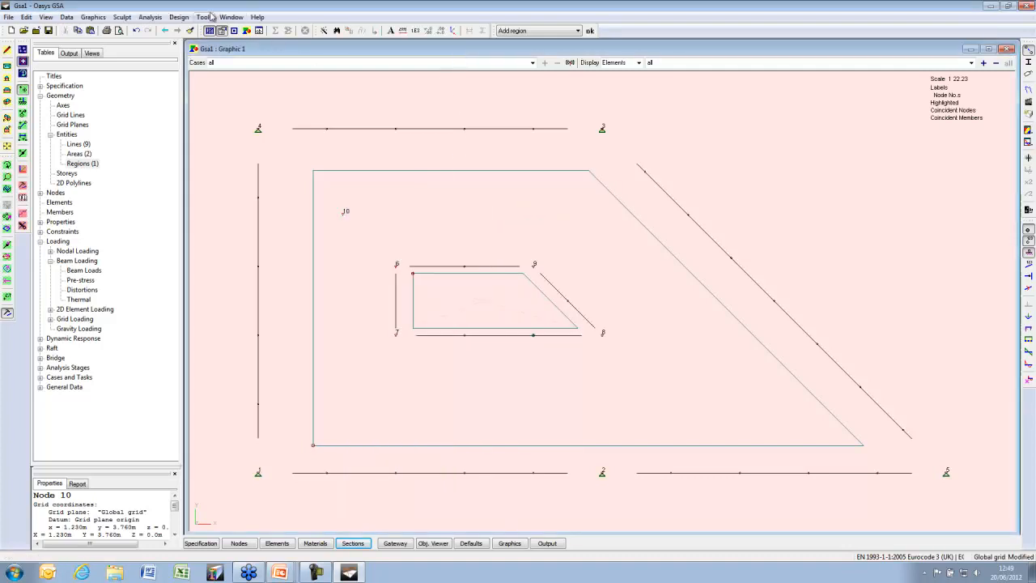
Regenerate the 2D mesh for Region 1, producing 134 elements with some warnings
click(204, 17)
mouse_move(243, 42)
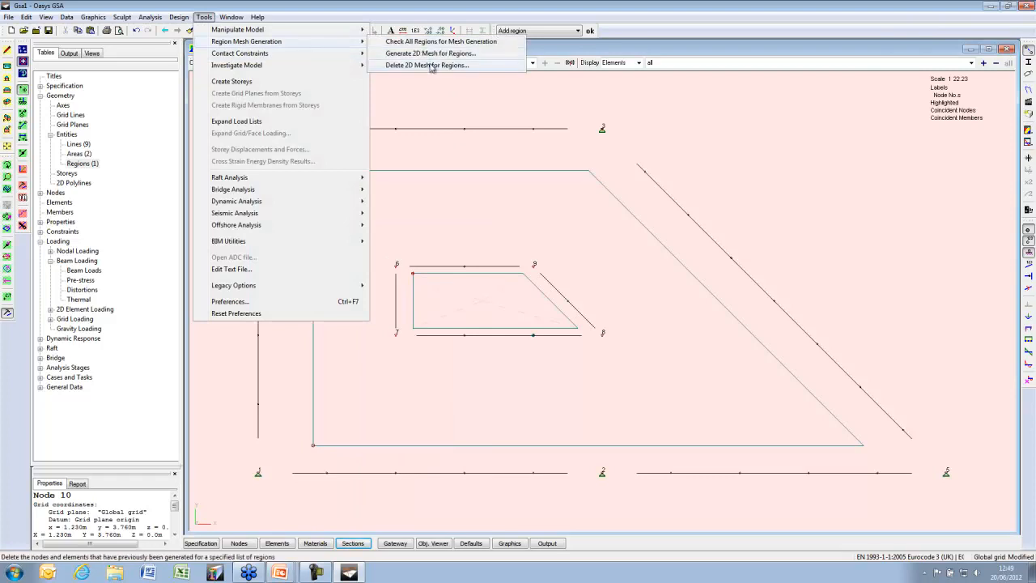
click(429, 54)
click(570, 267)
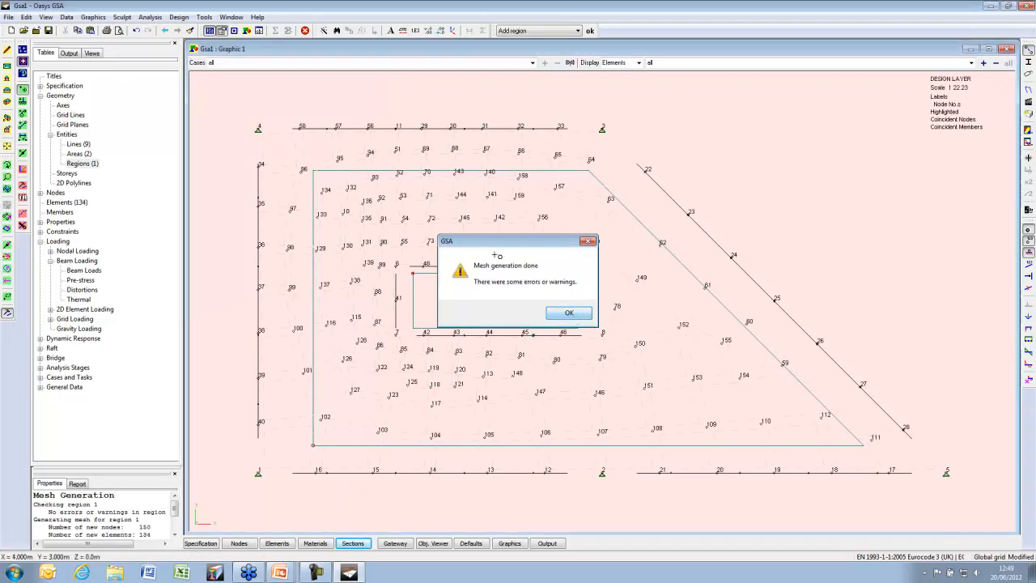
click(580, 312)
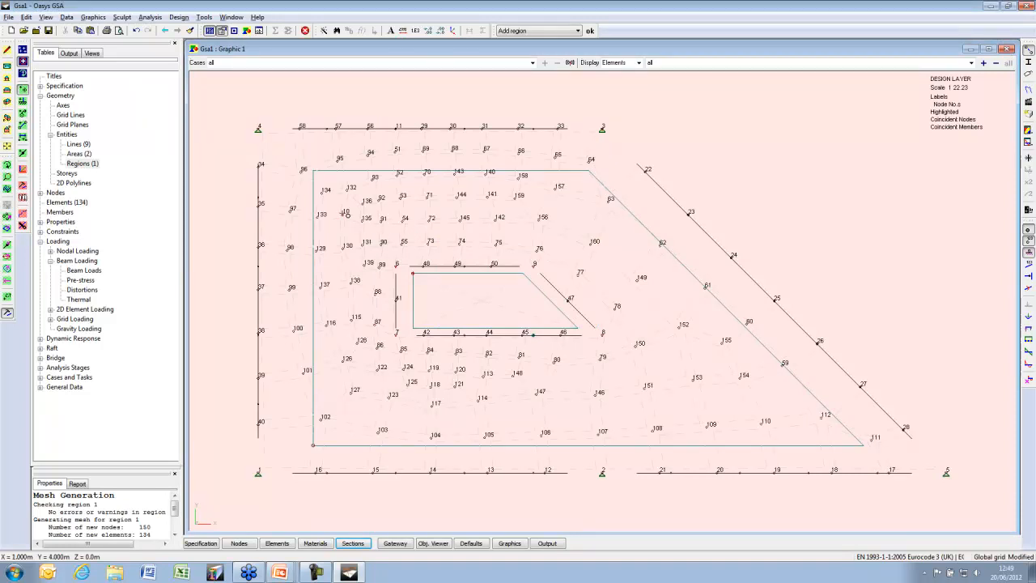
Set node 10's mesh attribute to 'Tie node to mesh'
scroll(337, 212, up, 5)
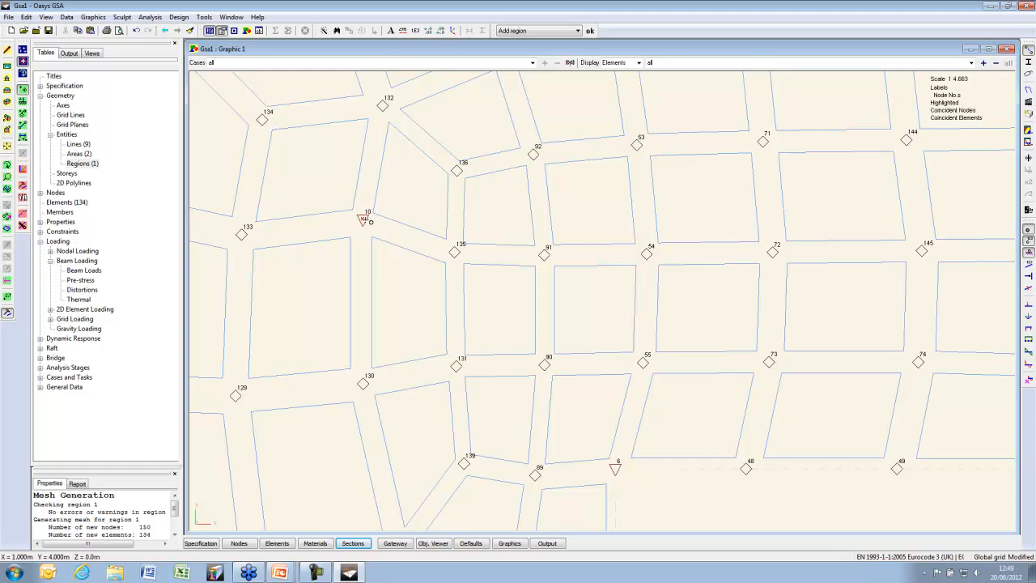
click(369, 221)
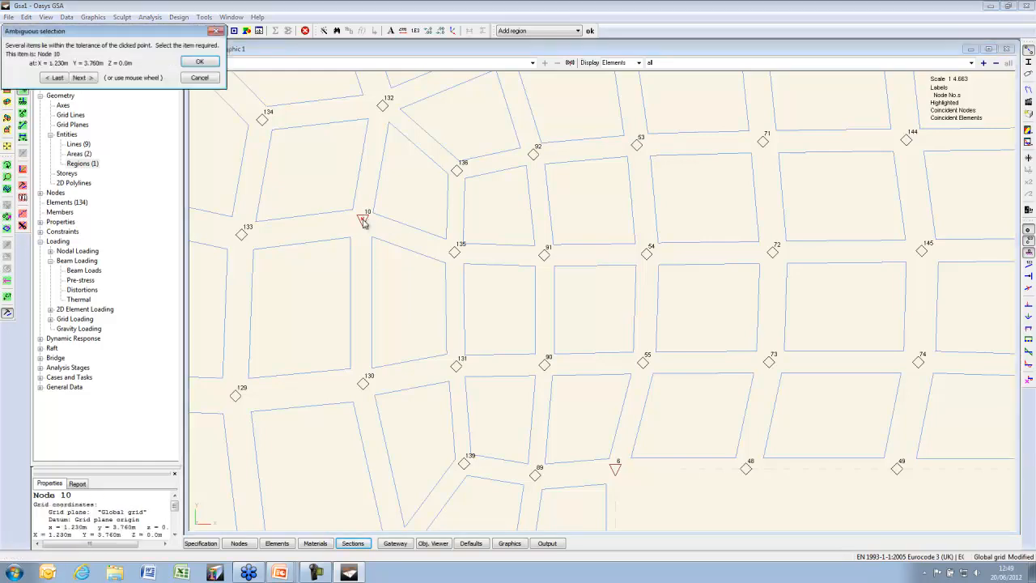
click(214, 61)
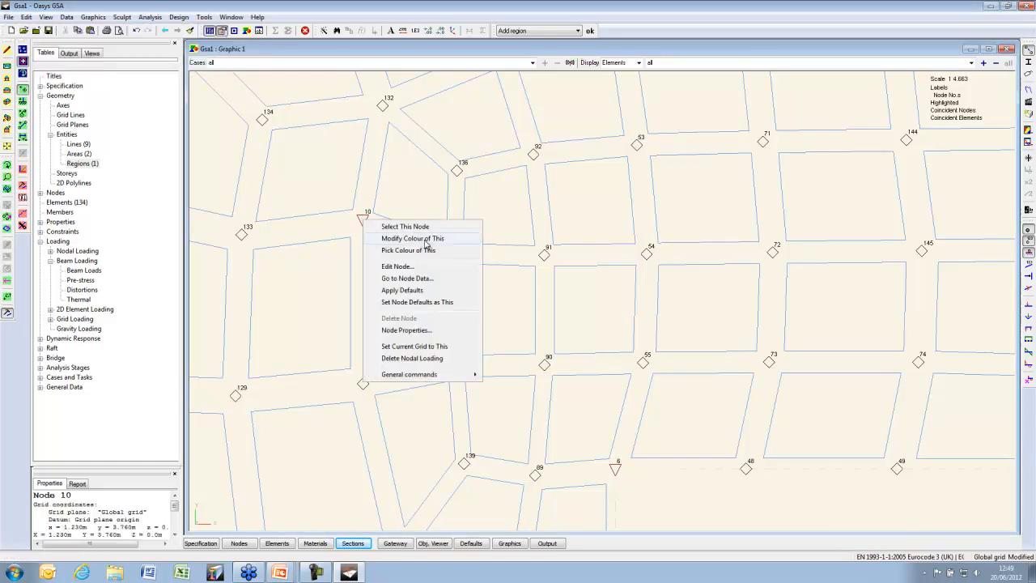
click(397, 266)
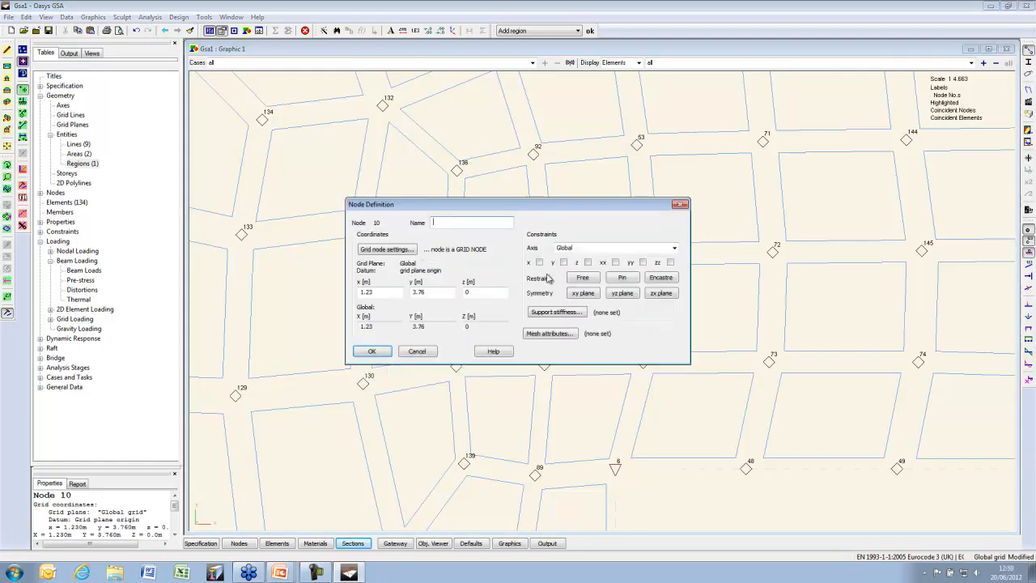
click(564, 335)
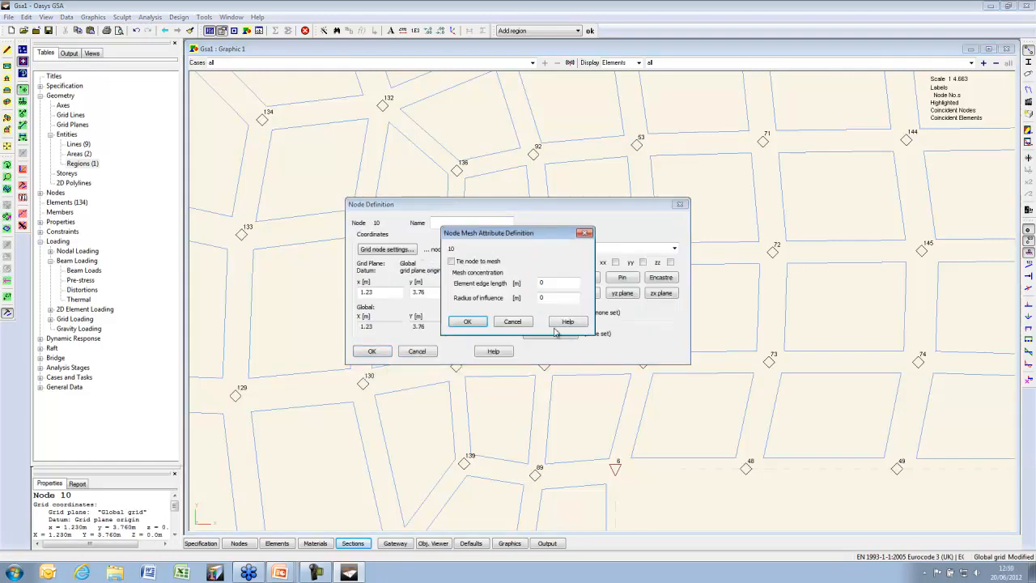
click(463, 263)
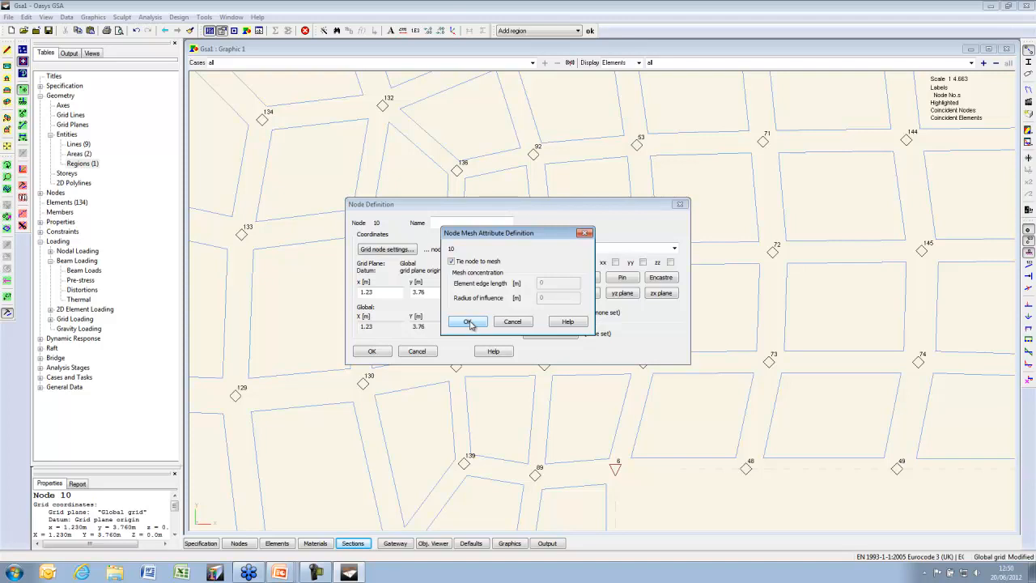
click(468, 322)
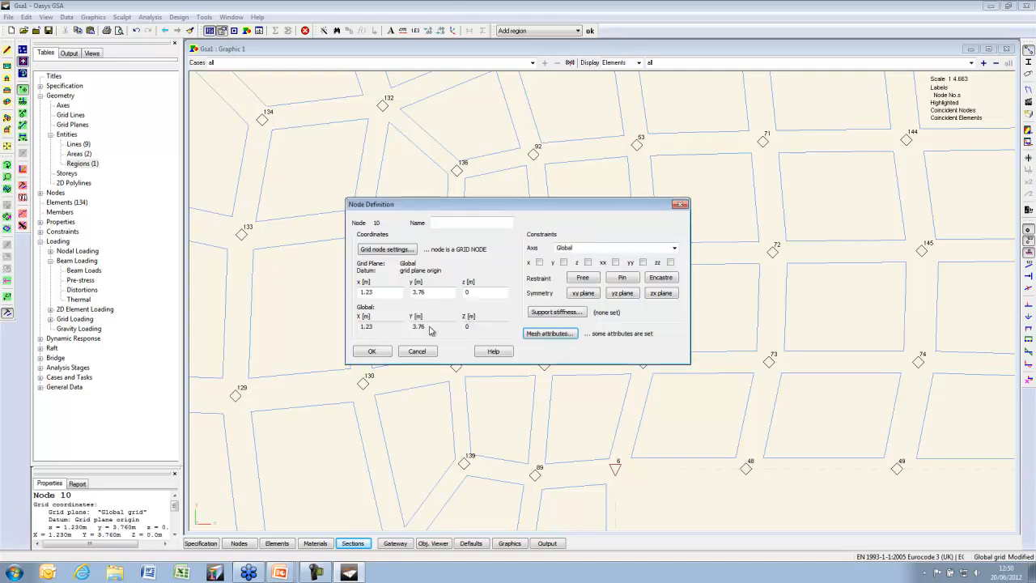
click(372, 351)
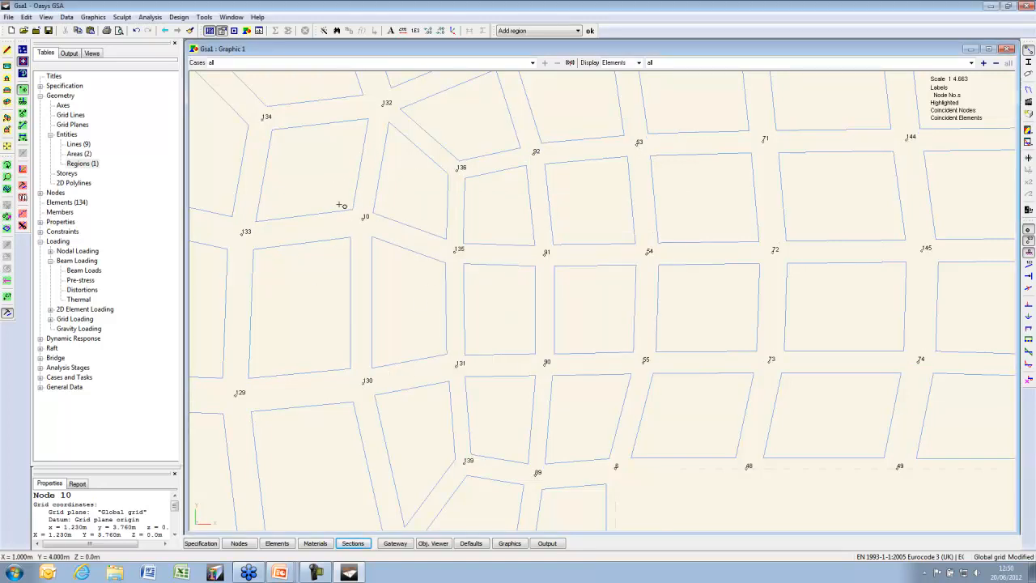
Regenerate Region 1's 2D mesh so it has 134 elements and 151 nodes
click(204, 17)
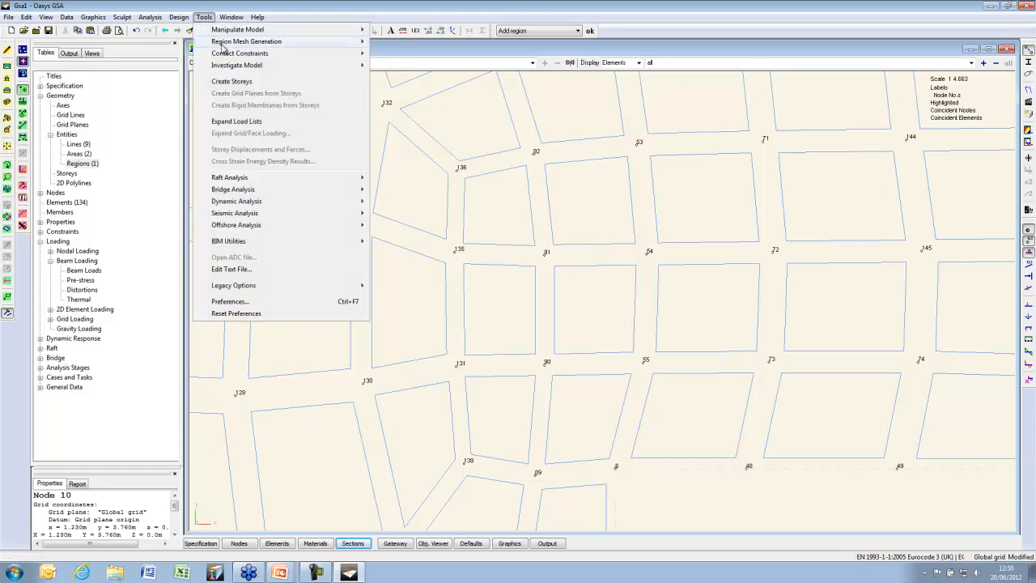
mouse_move(225, 42)
click(430, 53)
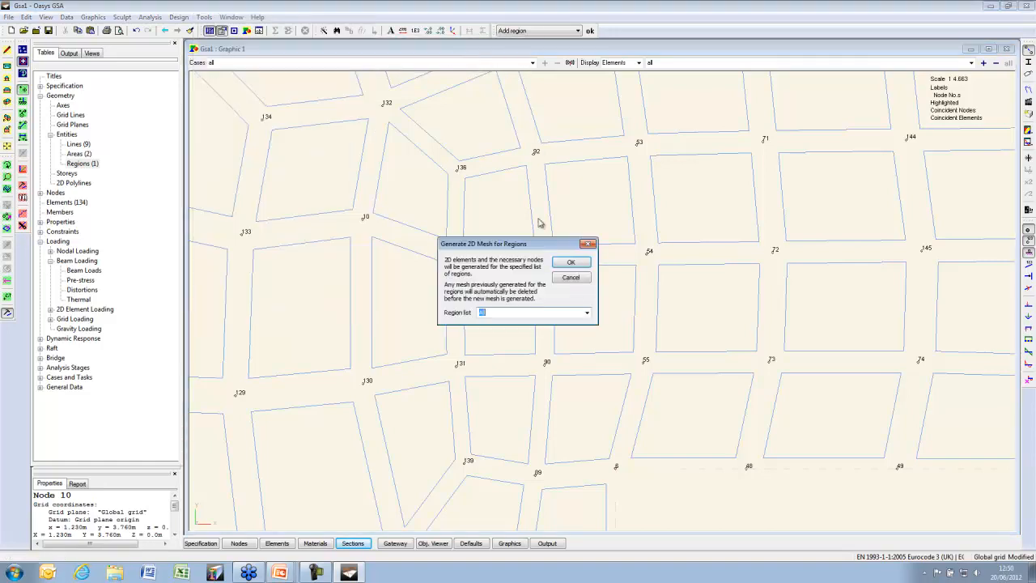
click(570, 261)
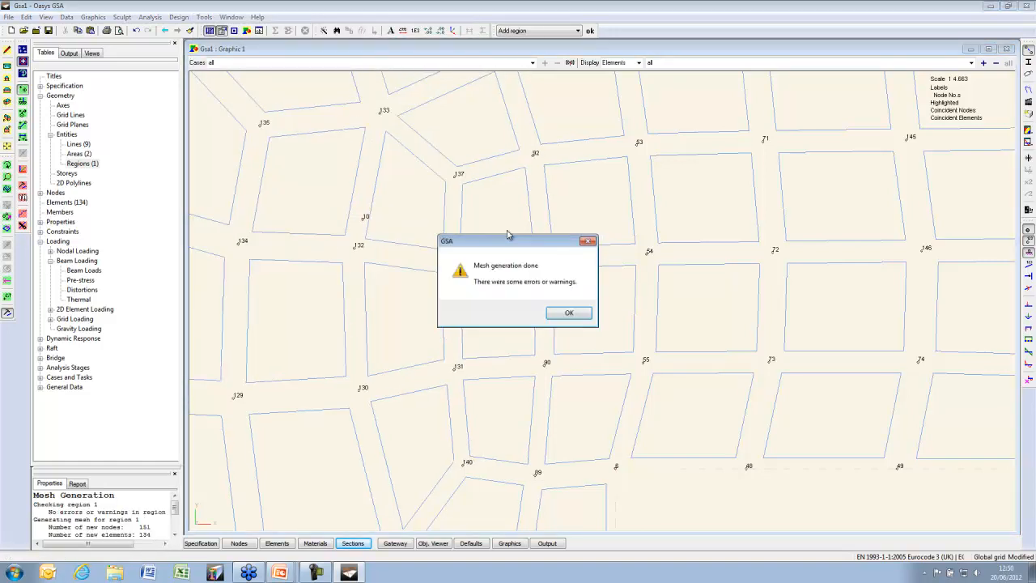
click(572, 313)
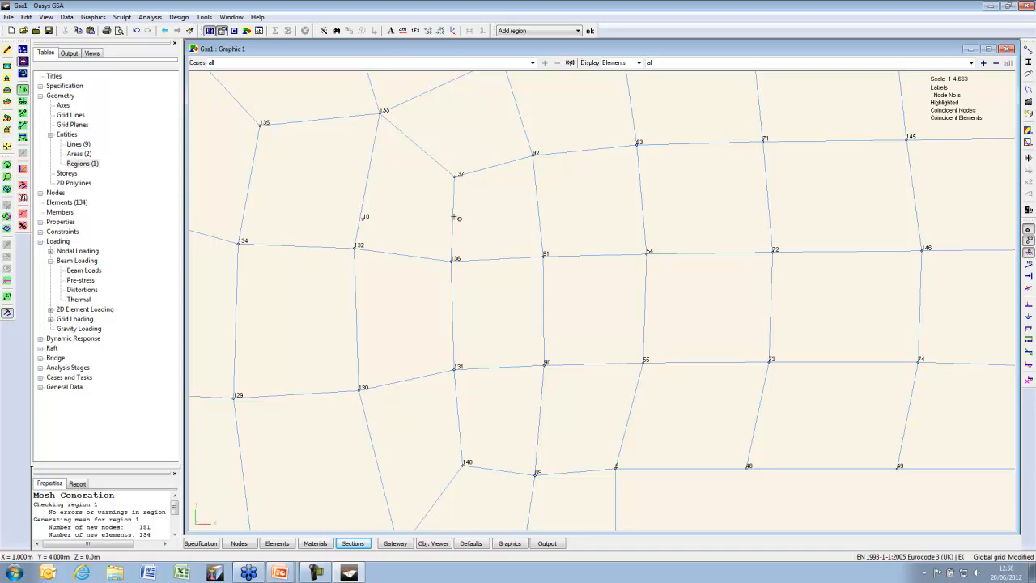
Draw the elements shrunk apart and adjust the node label options under Labels and Display Methods
click(1029, 50)
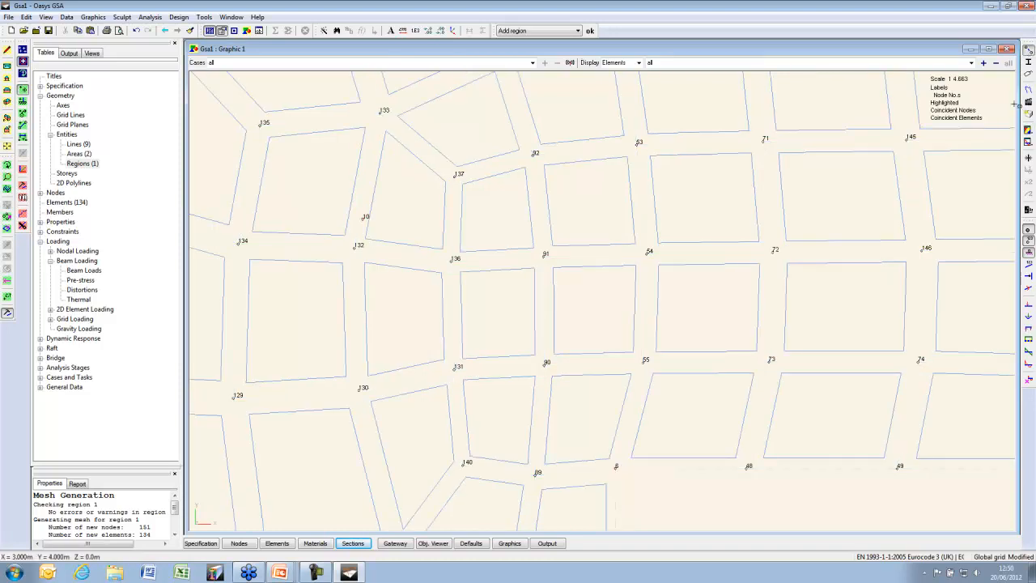
click(1029, 74)
click(41, 41)
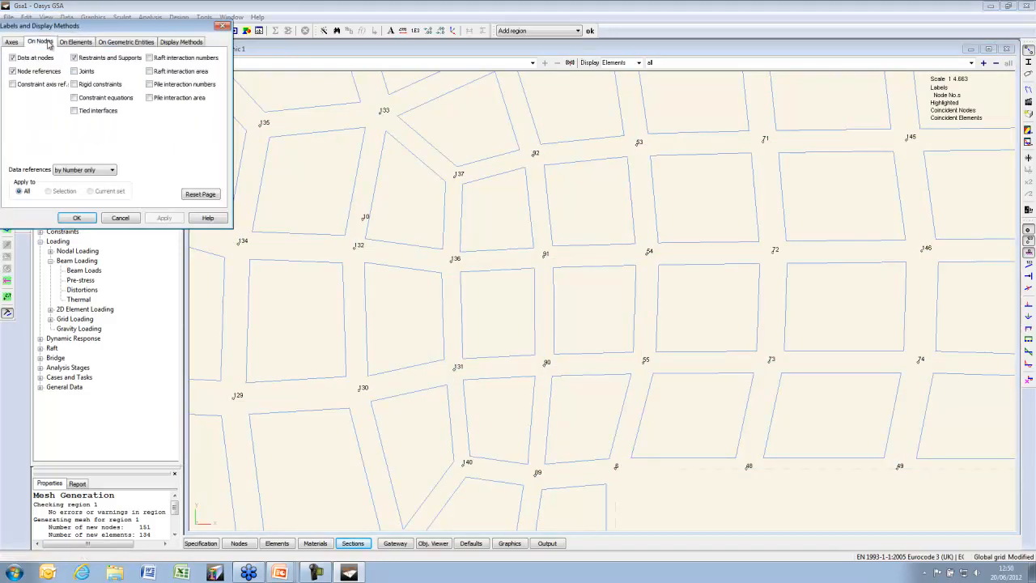
click(81, 219)
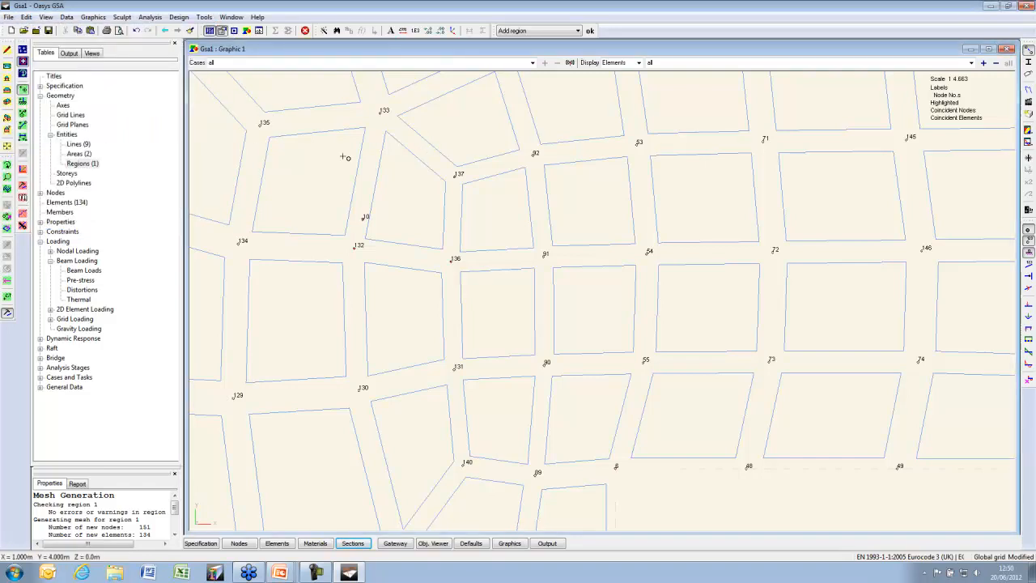
Rotate the mesh to an oblique 3-D view and hide the node symbols and number labels
click(8, 166)
mouse_move(382, 225)
mouse_down()
mouse_move(347, 193)
mouse_move(358, 227)
mouse_up()
scroll(358, 227, up, 2)
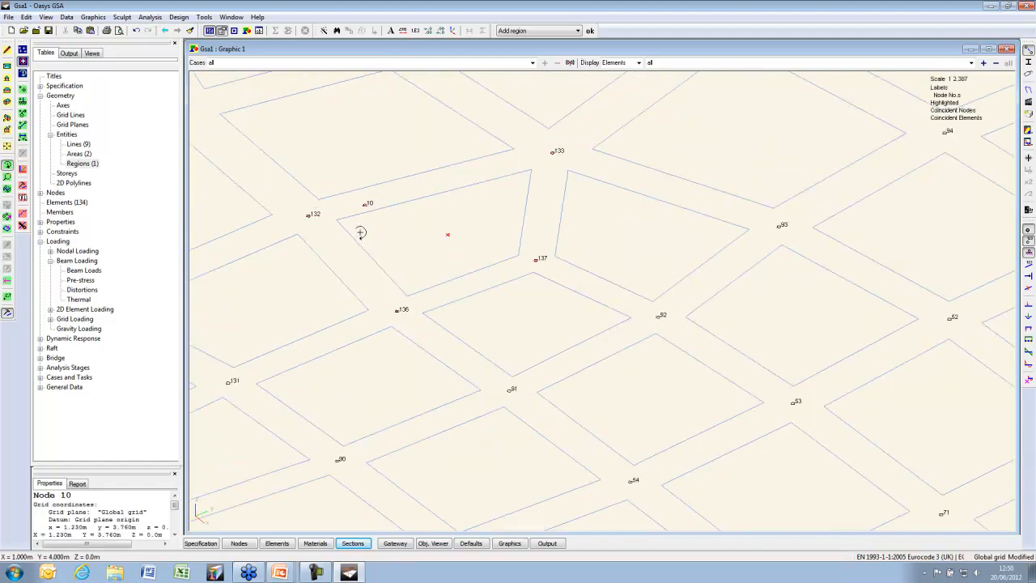
click(1029, 232)
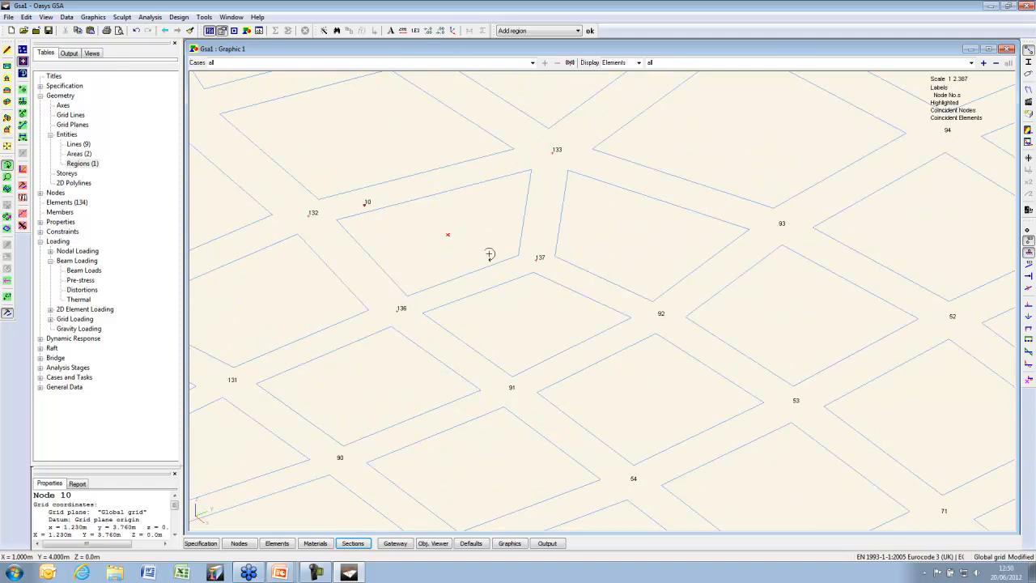
click(1029, 241)
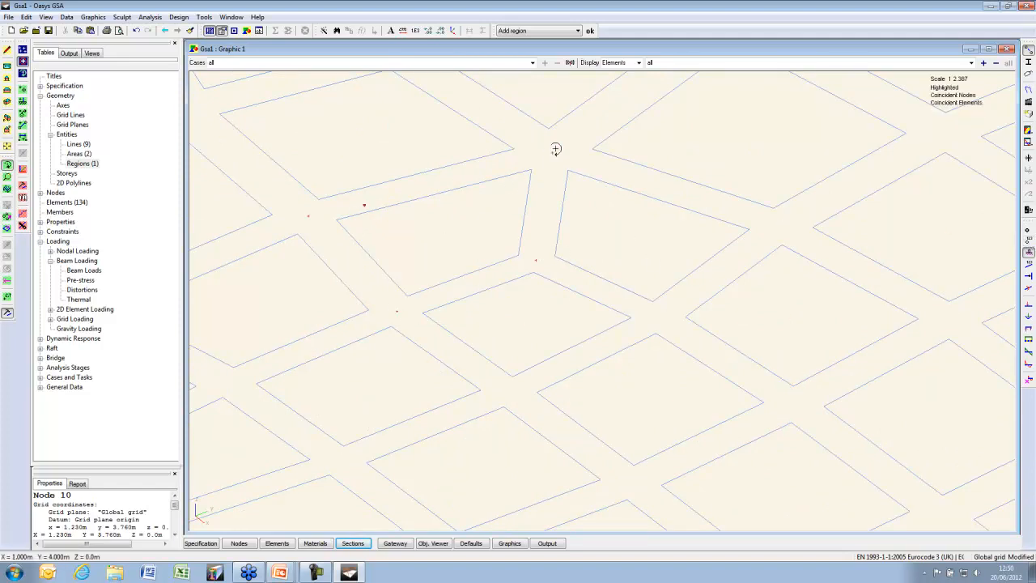
Show the elements as a connected mesh again, then minimize GSA and advance to the Any Questions? slide
click(356, 204)
click(1028, 51)
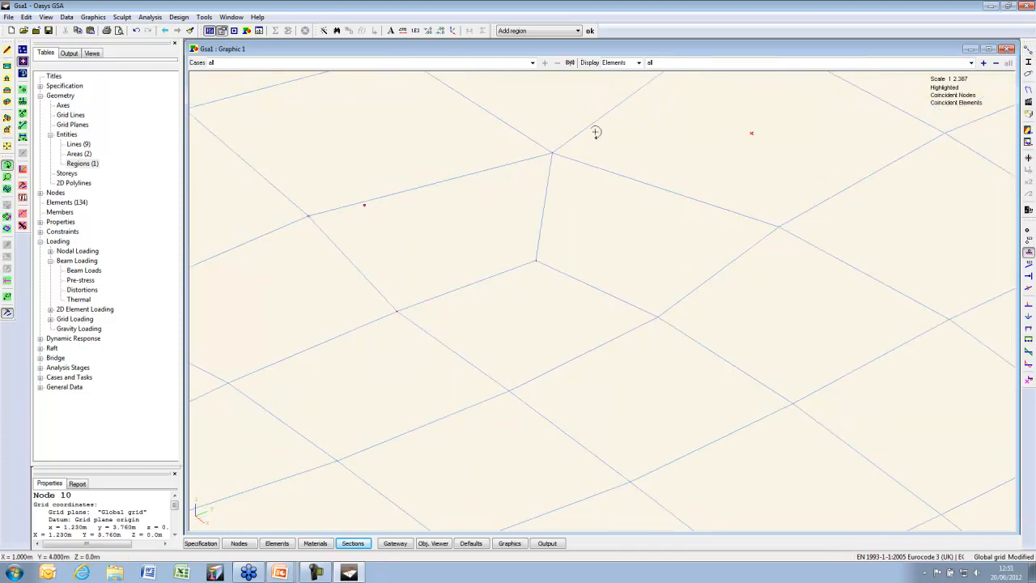
click(359, 208)
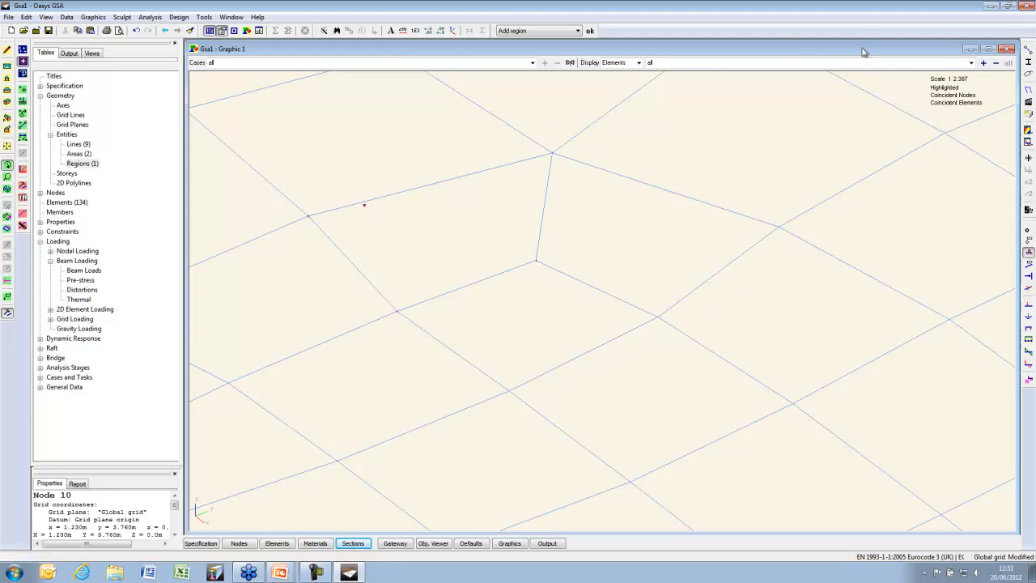
click(987, 6)
click(947, 102)
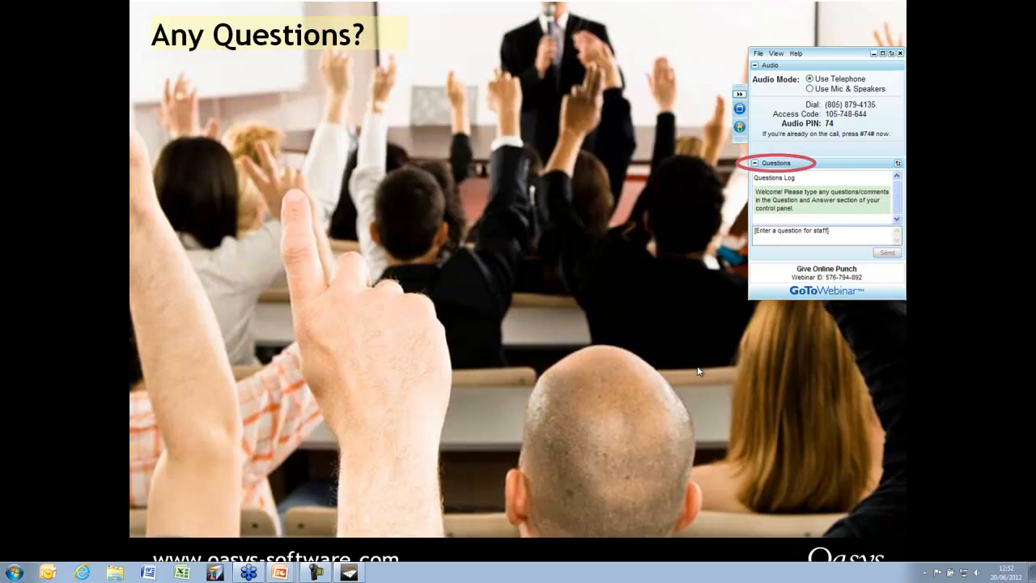
Switch from the Any Questions? slide back to the Oasys GSA window
key(alt+Tab)
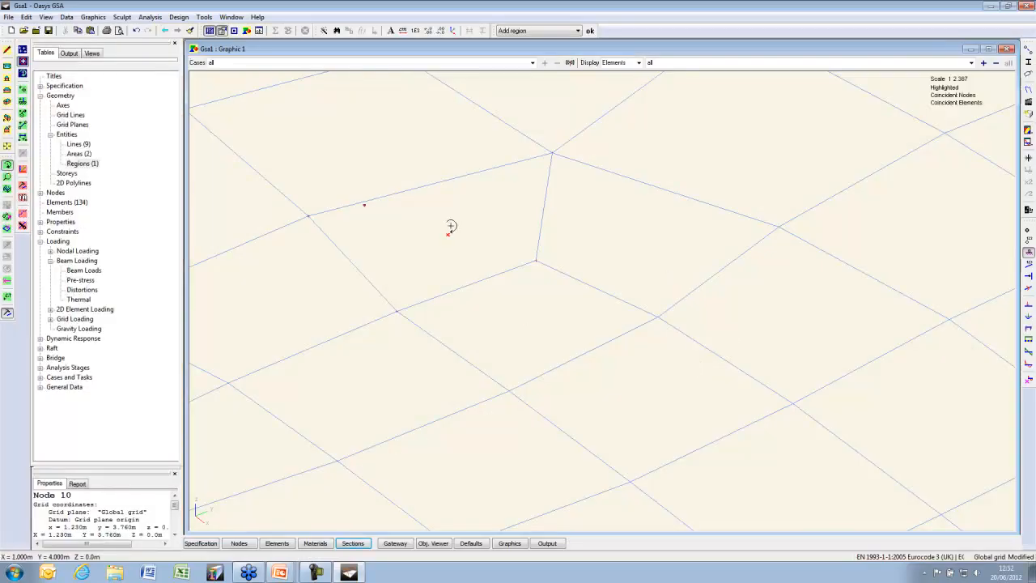
Minimize the plate's graphic view and close the Regions and 2D Element Properties tables
scroll(422, 228, down, 5)
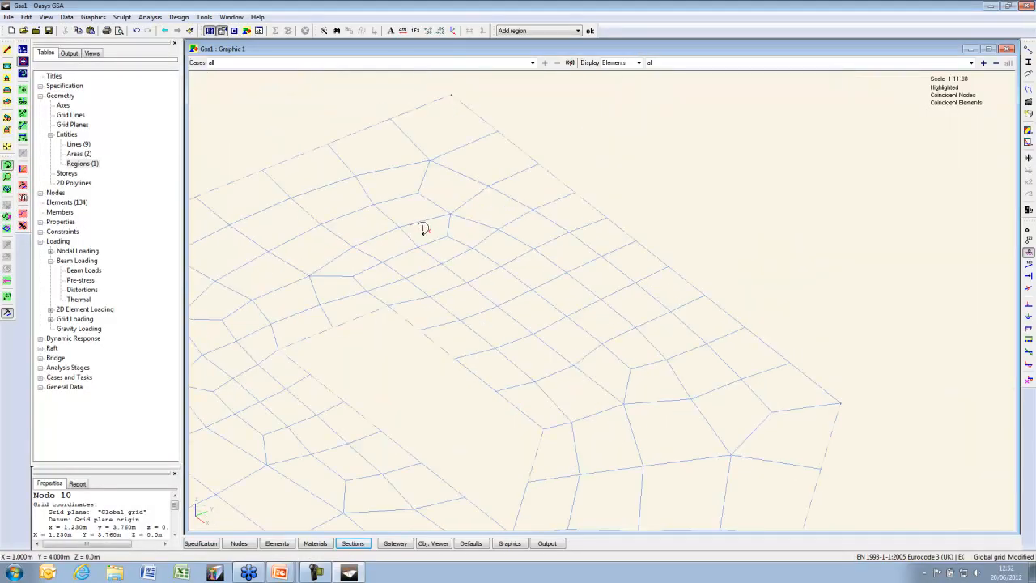
click(971, 49)
click(587, 110)
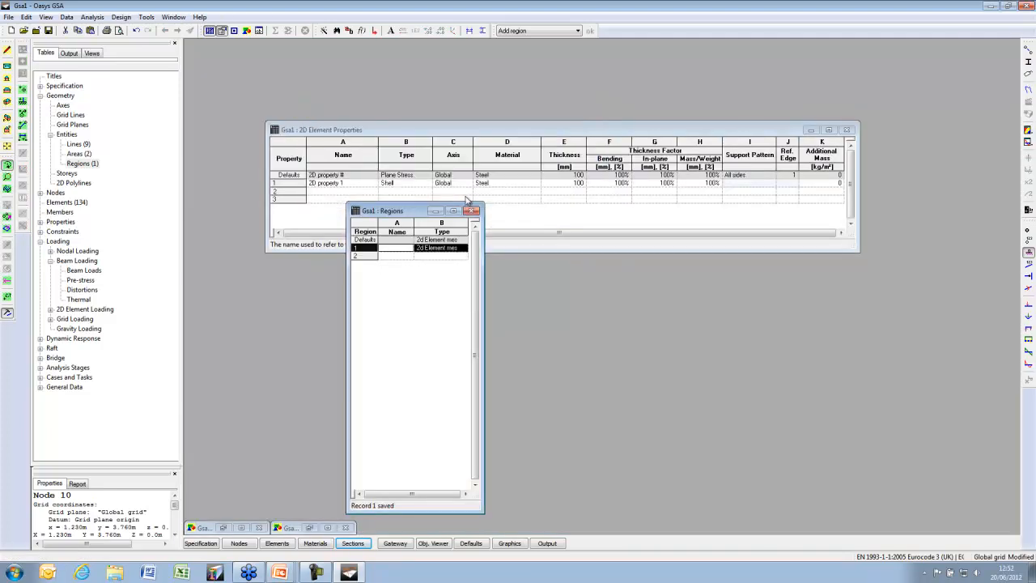
click(472, 213)
click(847, 129)
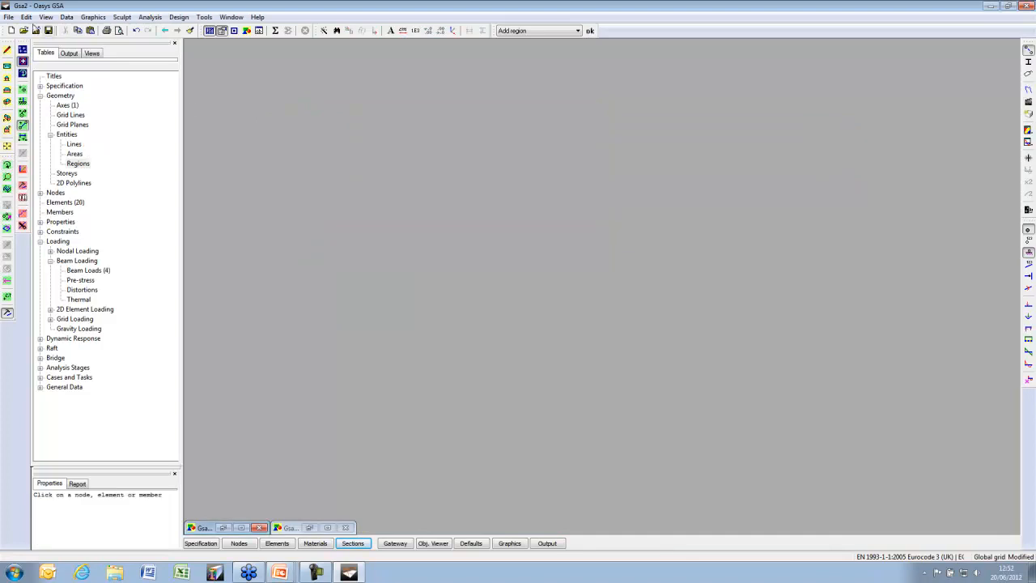
Create a new blank Space model, Gsa2, through the New Model Wizard
click(12, 31)
click(521, 386)
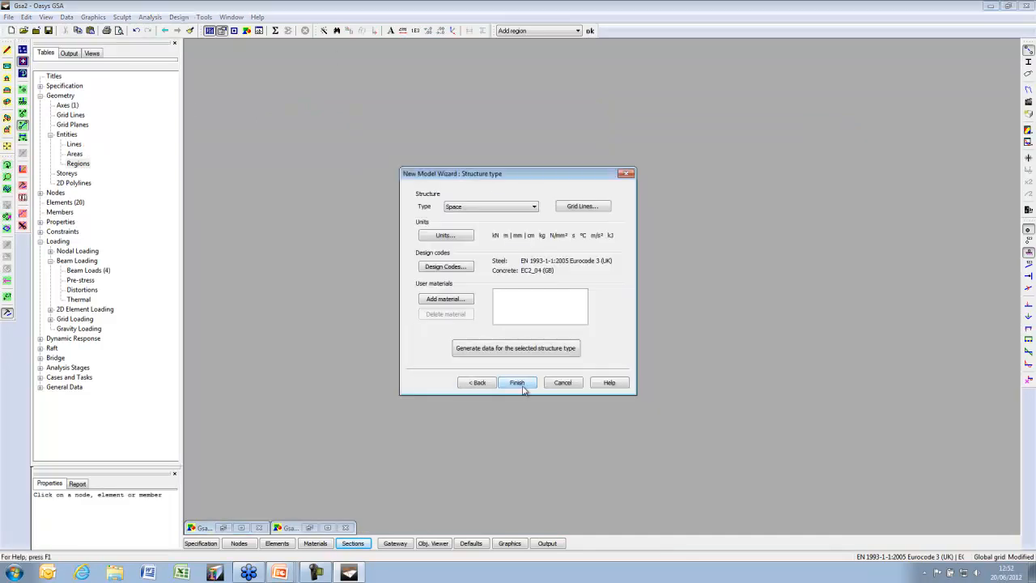
click(519, 383)
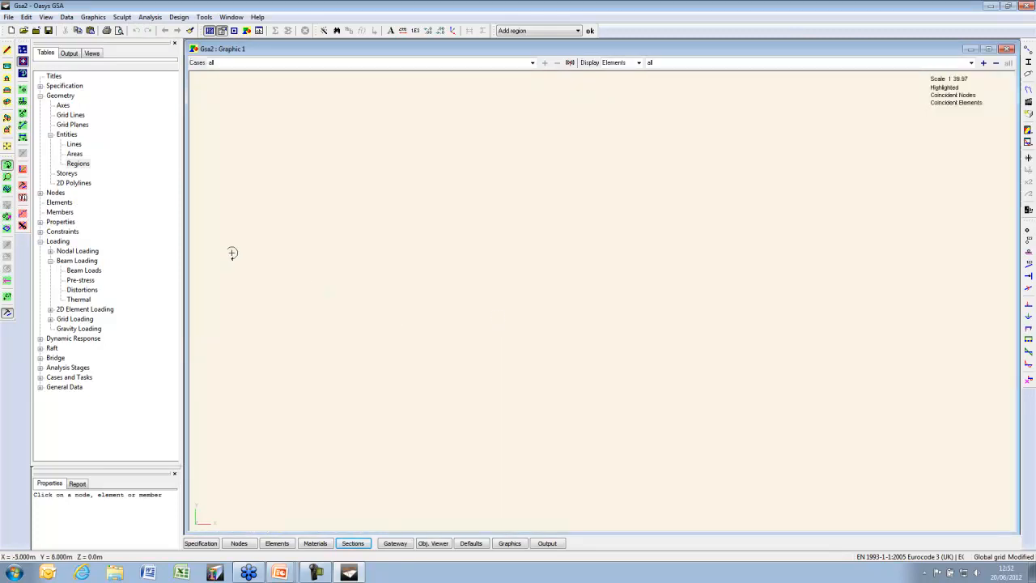
Place nodes at x = −5 m and x = 5 m on the grid, then hide the grid and select the 5 m node
click(23, 49)
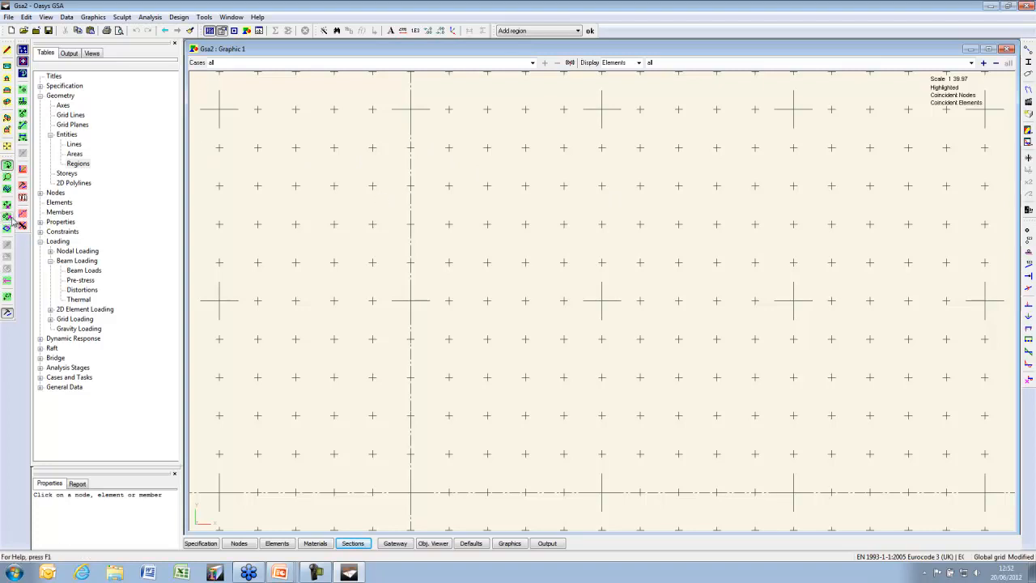
click(23, 126)
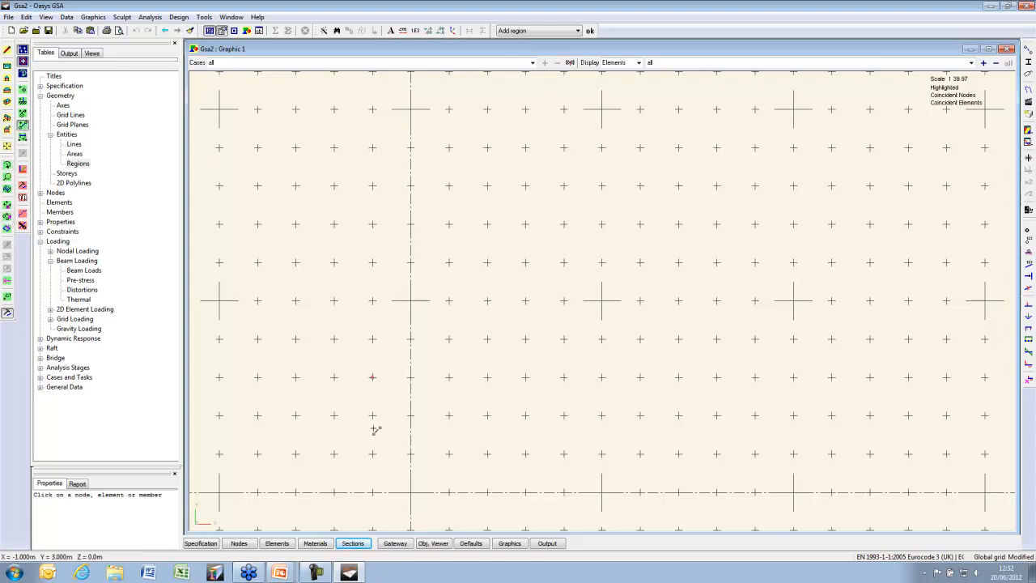
middle_drag(385, 455, 467, 382)
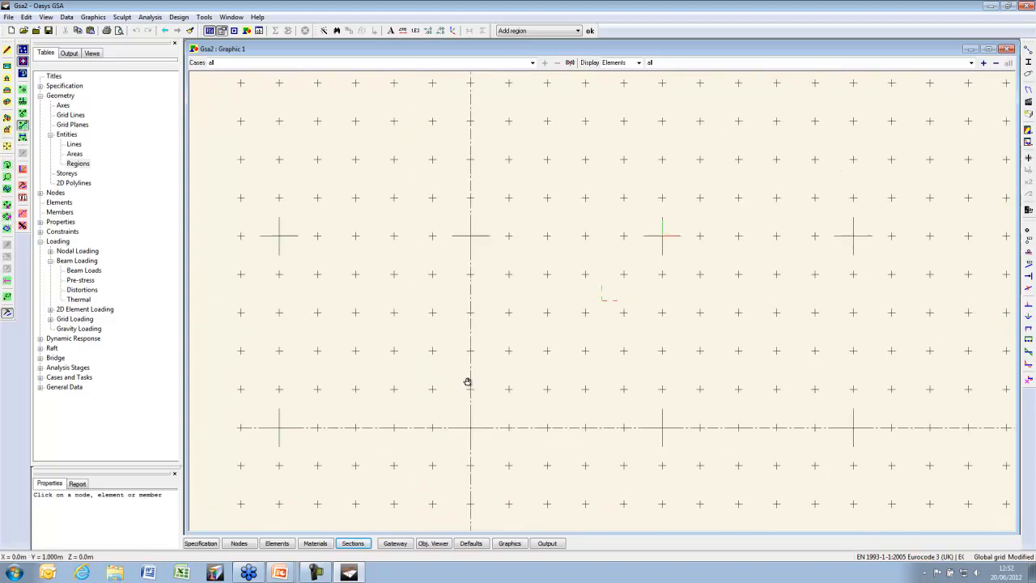
click(280, 424)
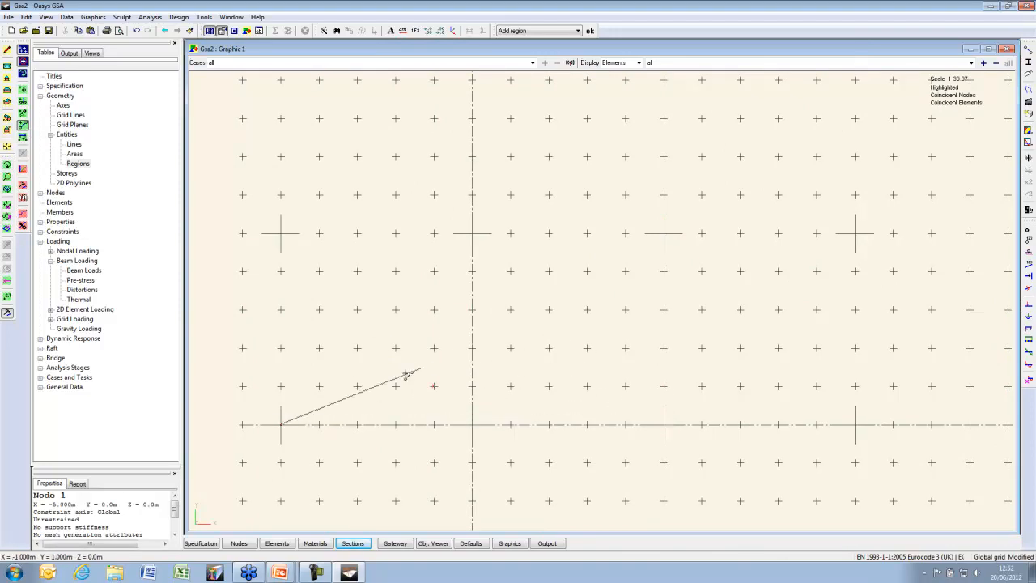
click(23, 90)
click(664, 425)
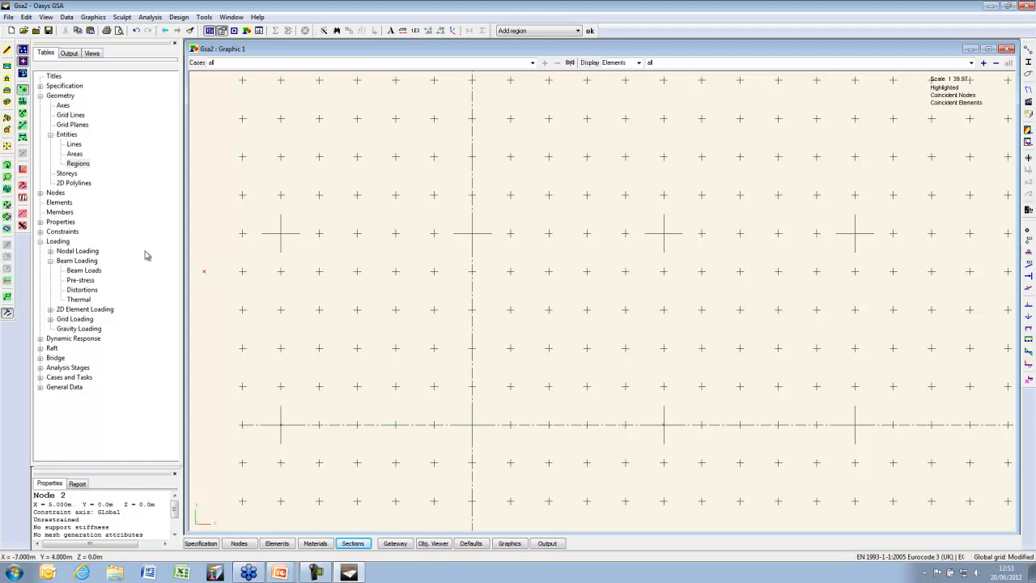
click(25, 52)
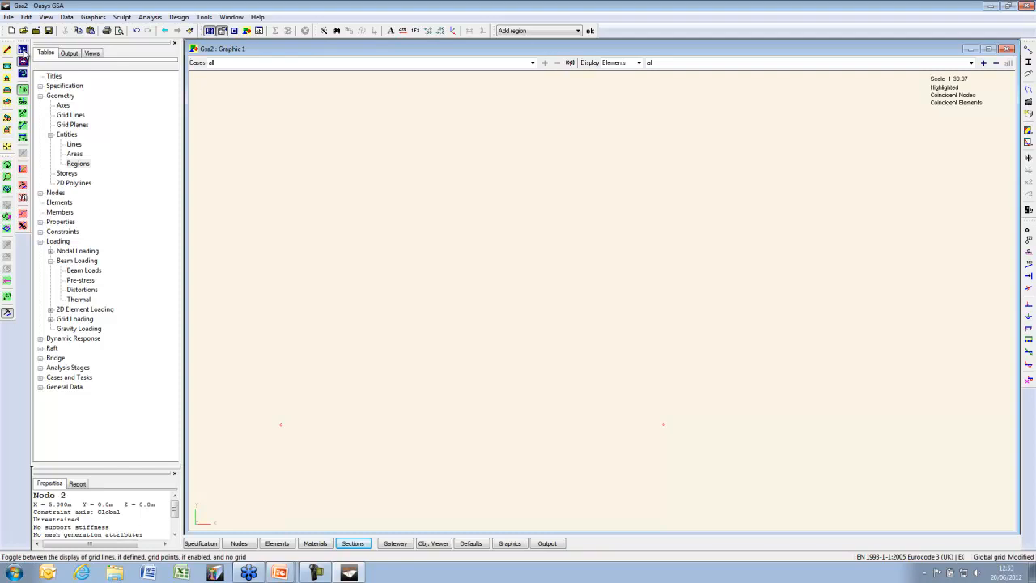
click(7, 218)
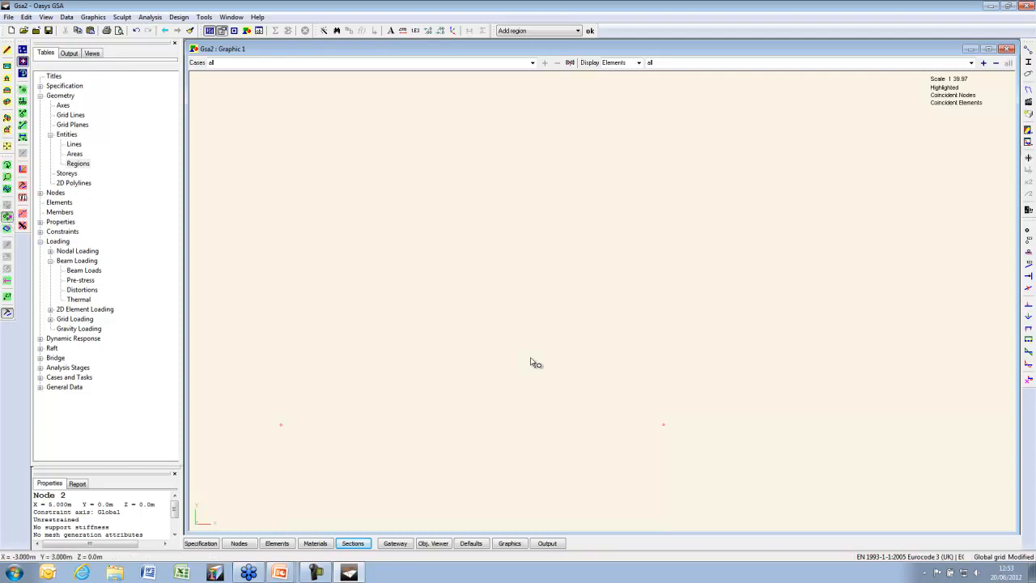
click(663, 424)
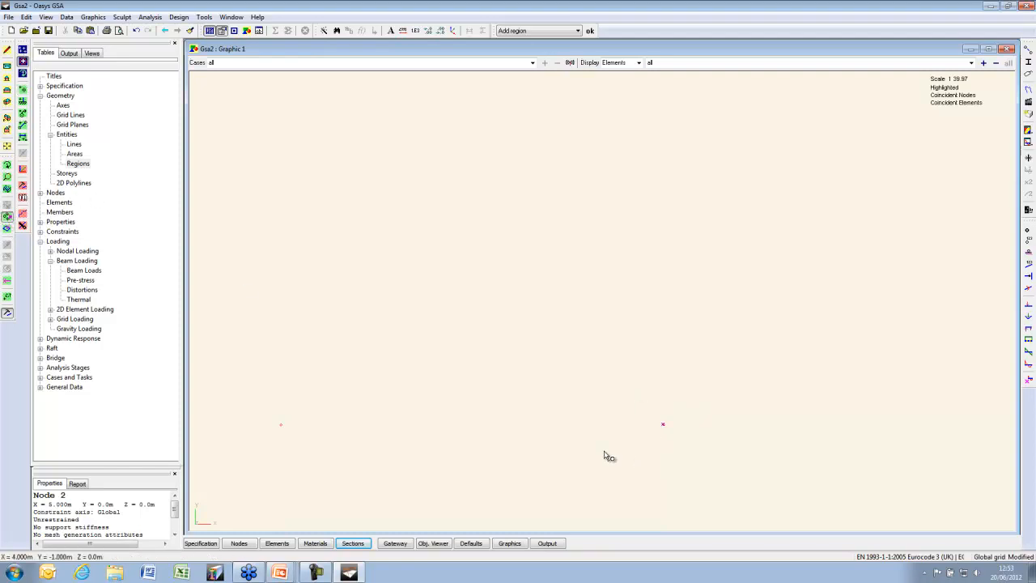
Copy the node around global cylindrical axes to form a 5 m-radius ring of 12 nodes
click(22, 197)
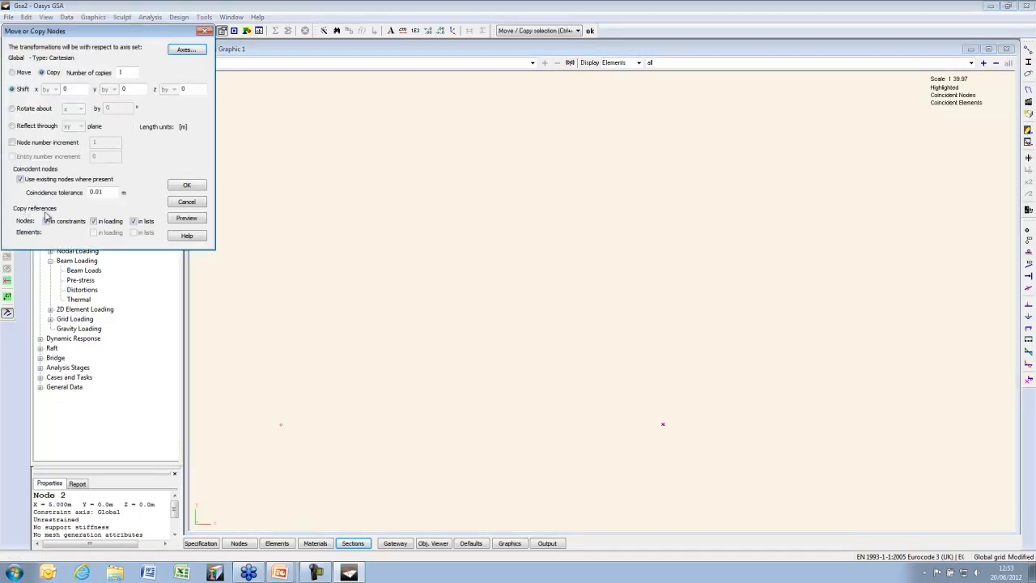
click(190, 51)
click(71, 143)
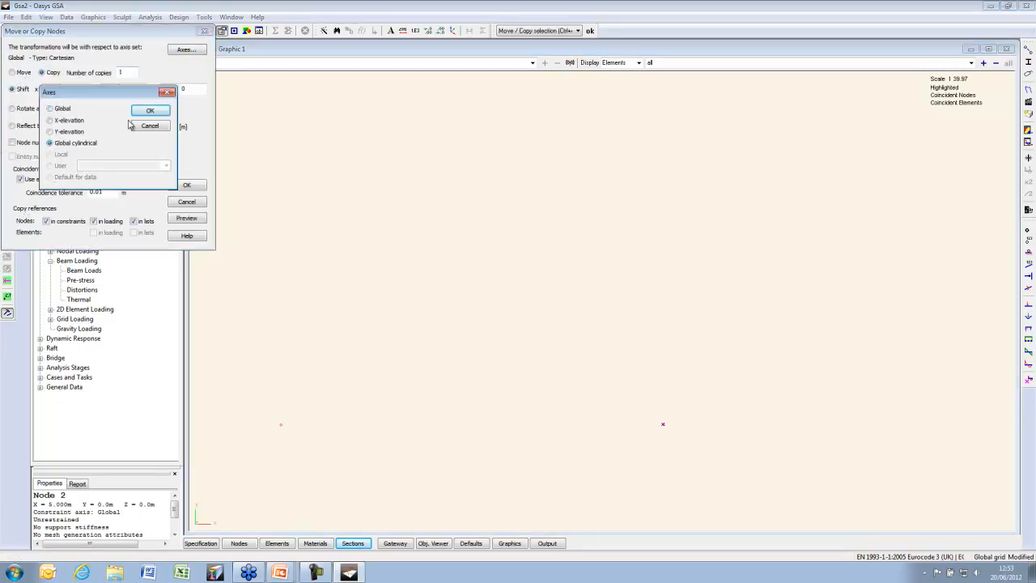
click(146, 110)
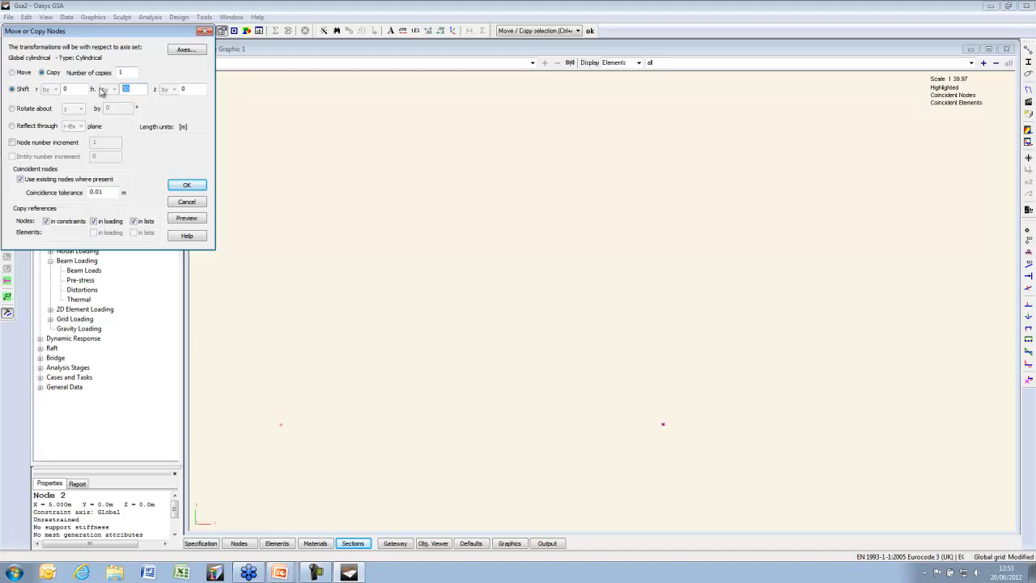
drag(130, 73, 74, 75)
click(189, 219)
click(198, 185)
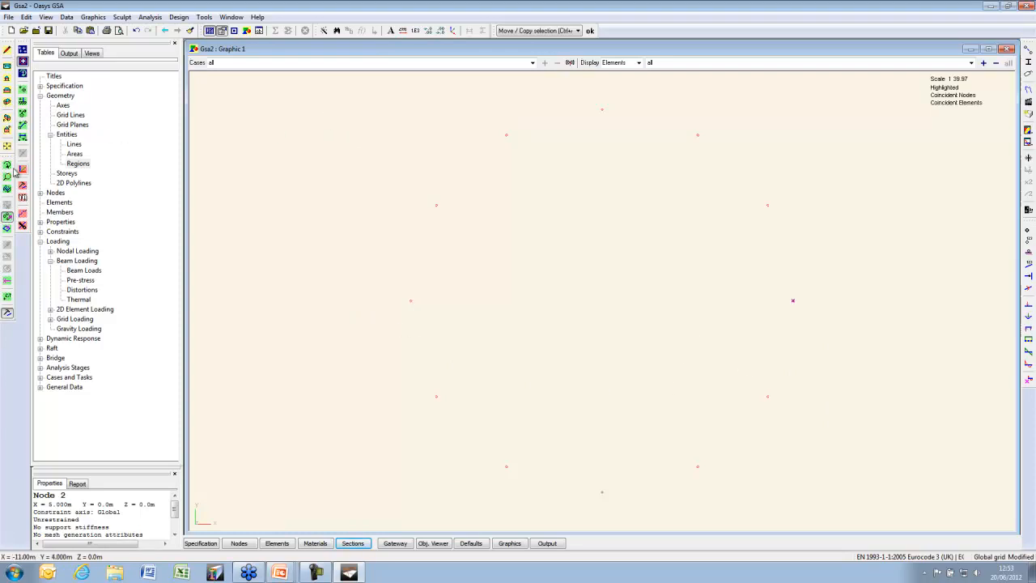
Switch to isometric view and box-select the nodes in the upper half of the ring
click(6, 217)
drag(332, 102, 891, 514)
click(8, 102)
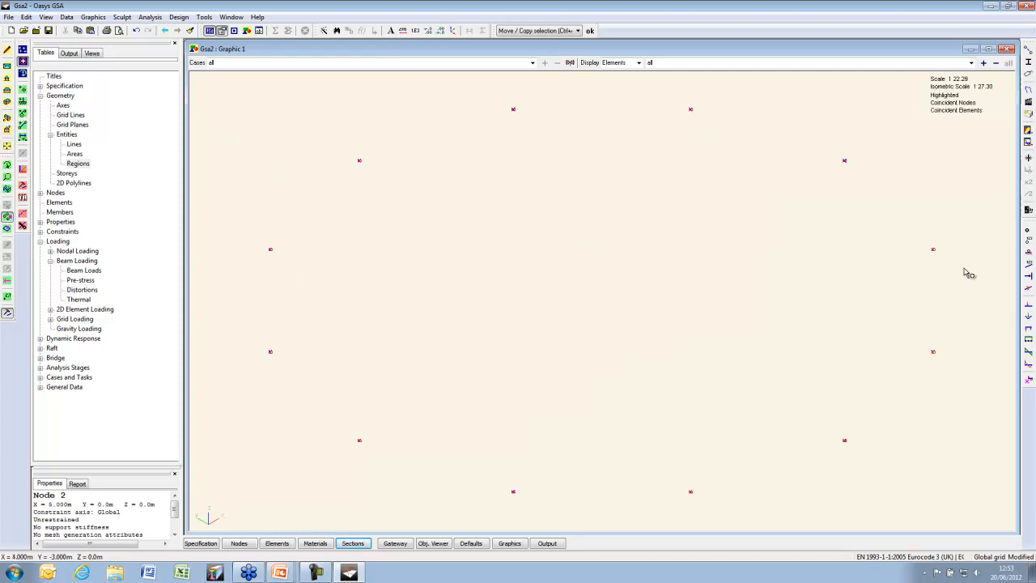
drag(965, 275, 248, 94)
Preview a z-extrusion of the selected nodes with Quad4 elements, then cancel it
click(122, 17)
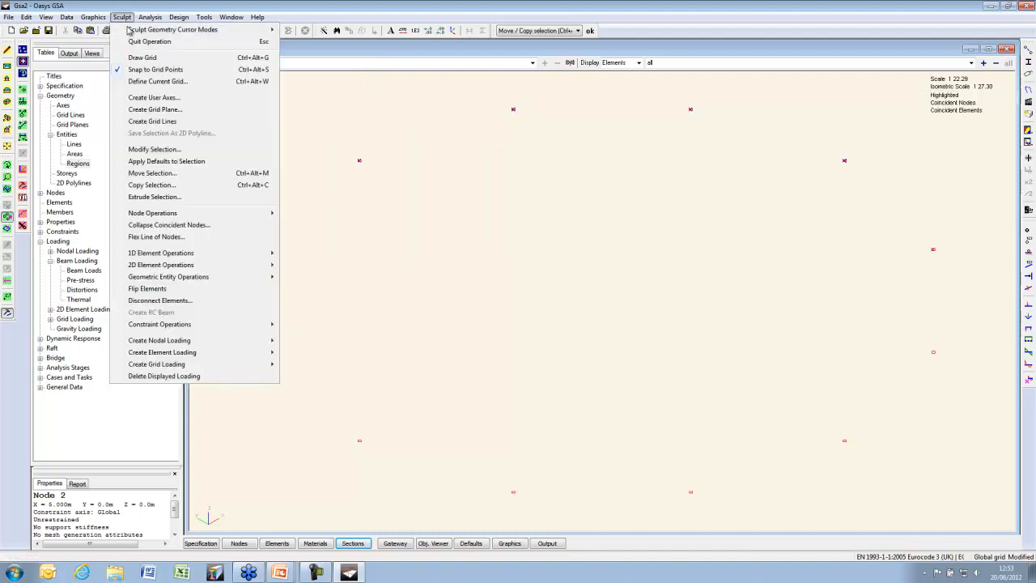
click(136, 196)
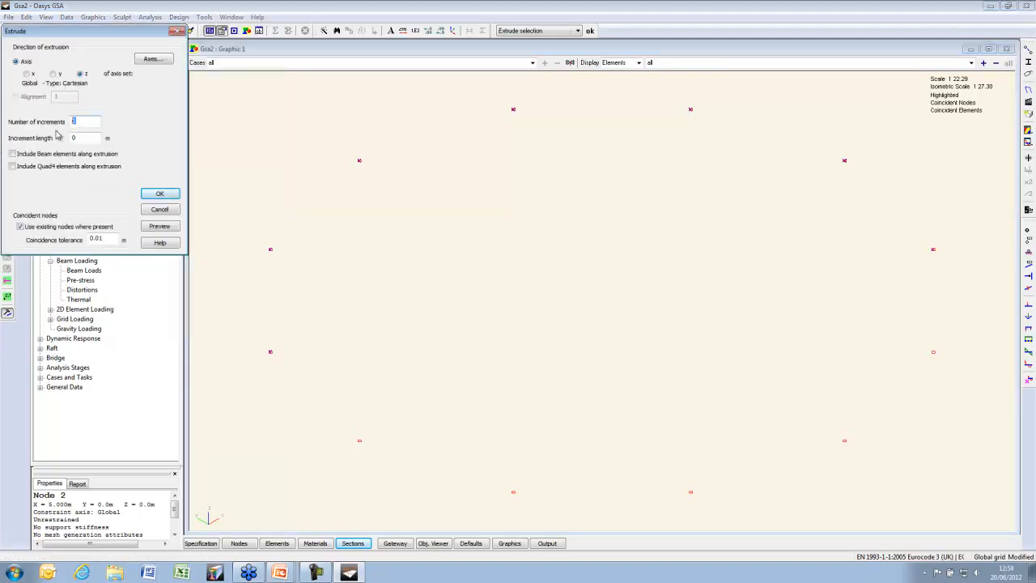
key(Tab)
click(44, 167)
click(155, 228)
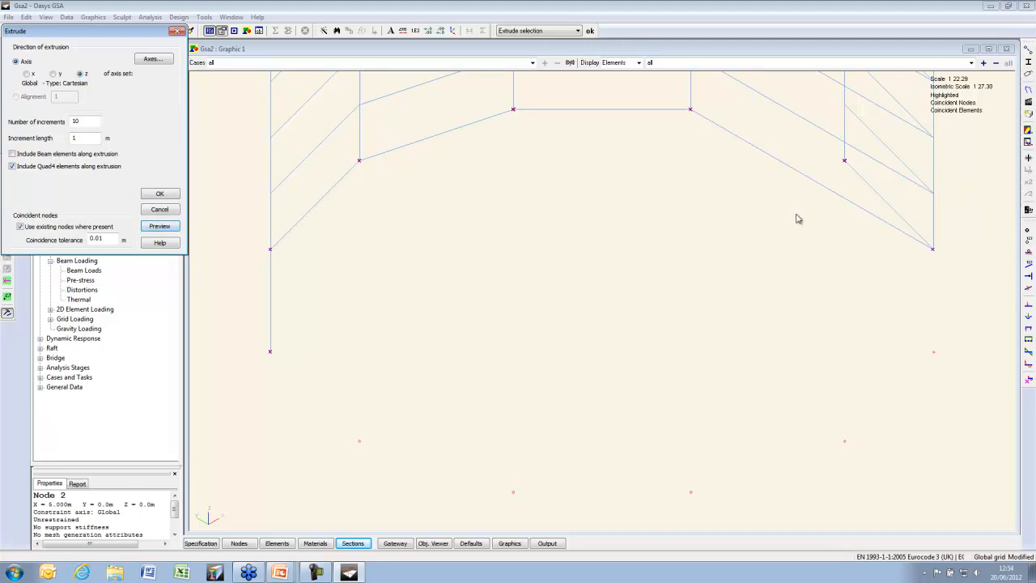
click(161, 210)
Extrude the right-hand nodes, then the three top-right nodes, along z into quad elements
drag(966, 269, 491, 84)
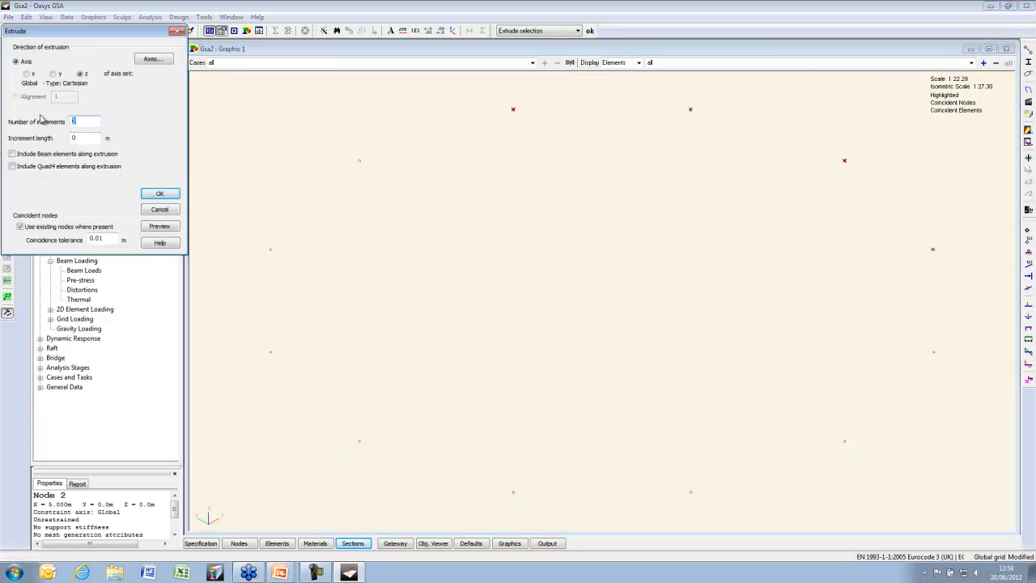
click(51, 167)
click(158, 228)
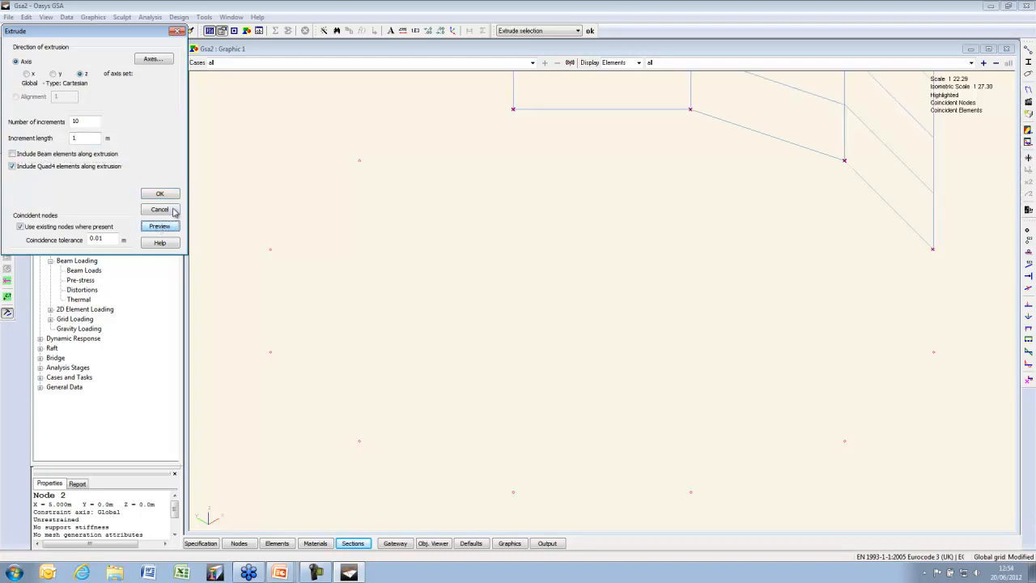
click(160, 194)
drag(522, 103, 239, 372)
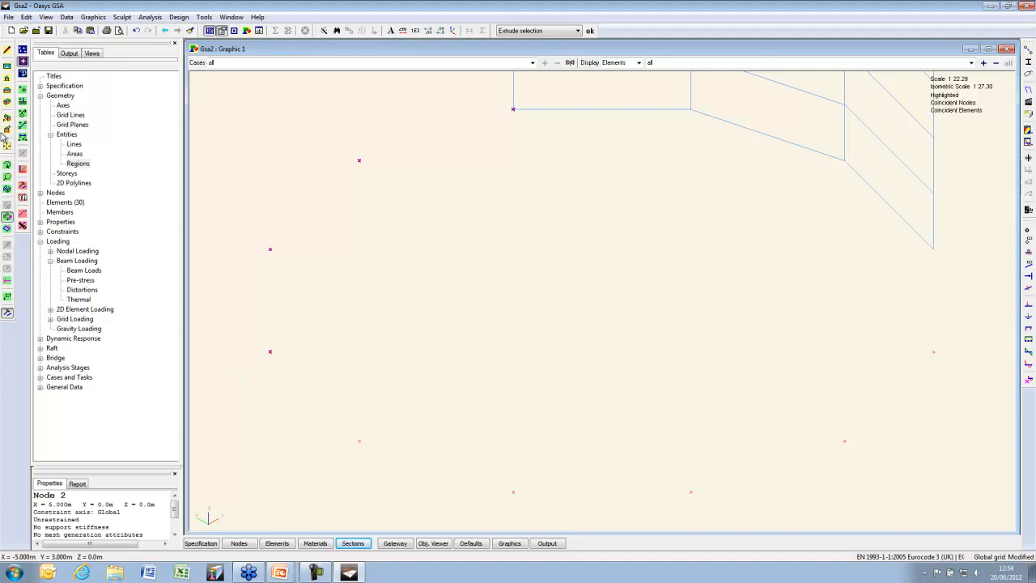
click(590, 30)
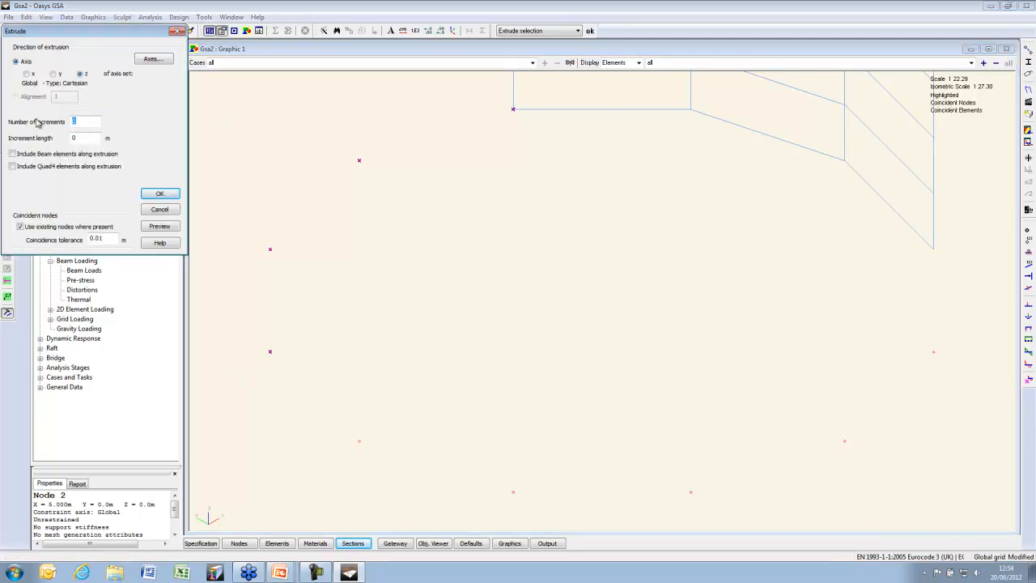
click(52, 167)
click(160, 193)
Select the four right-hand nodes and extrude them along z into quad elements
middle_drag(456, 316, 370, 164)
scroll(370, 164, down, 1)
scroll(374, 191, down, 1)
drag(235, 182, 529, 340)
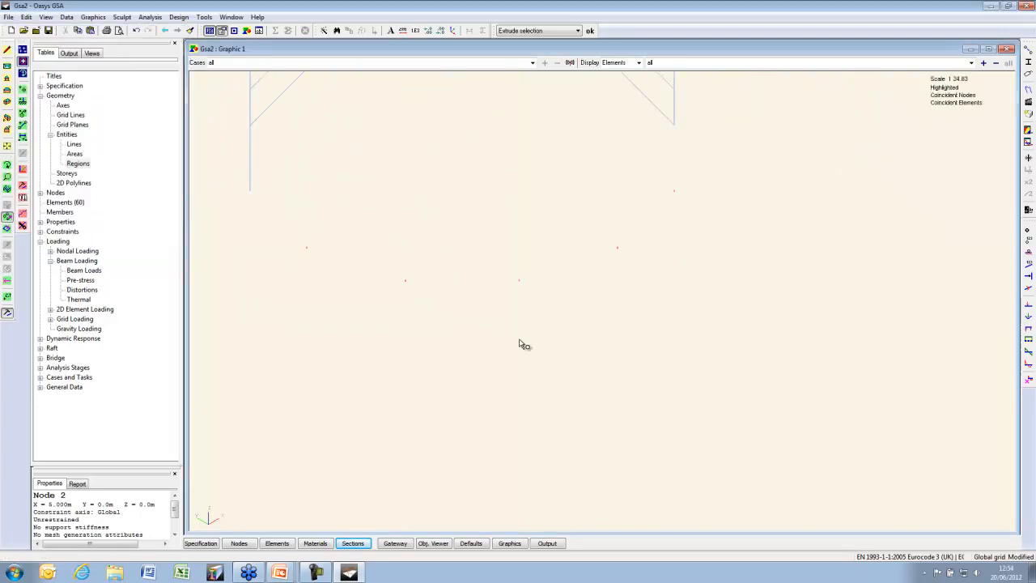
drag(710, 123, 498, 309)
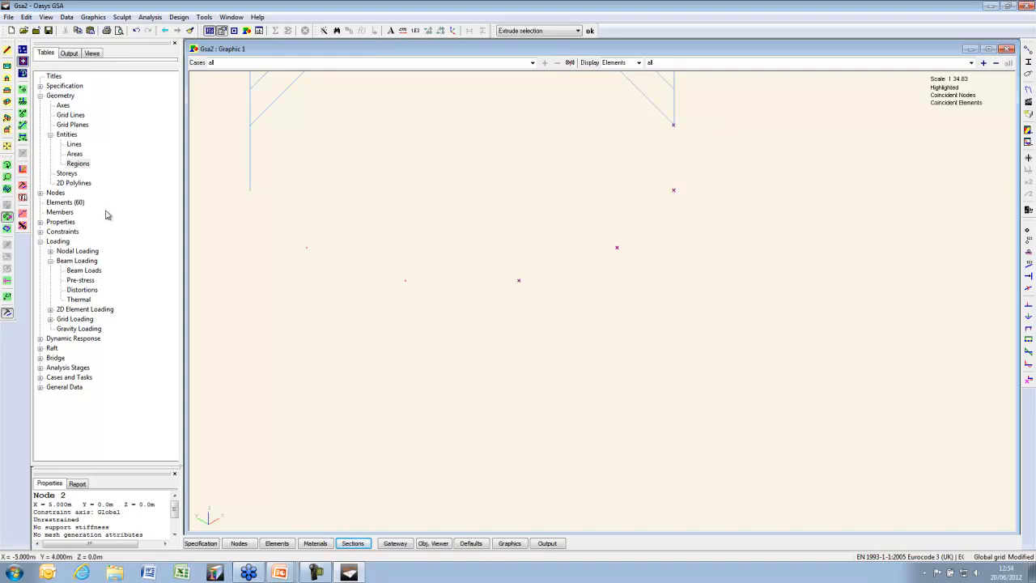
click(590, 31)
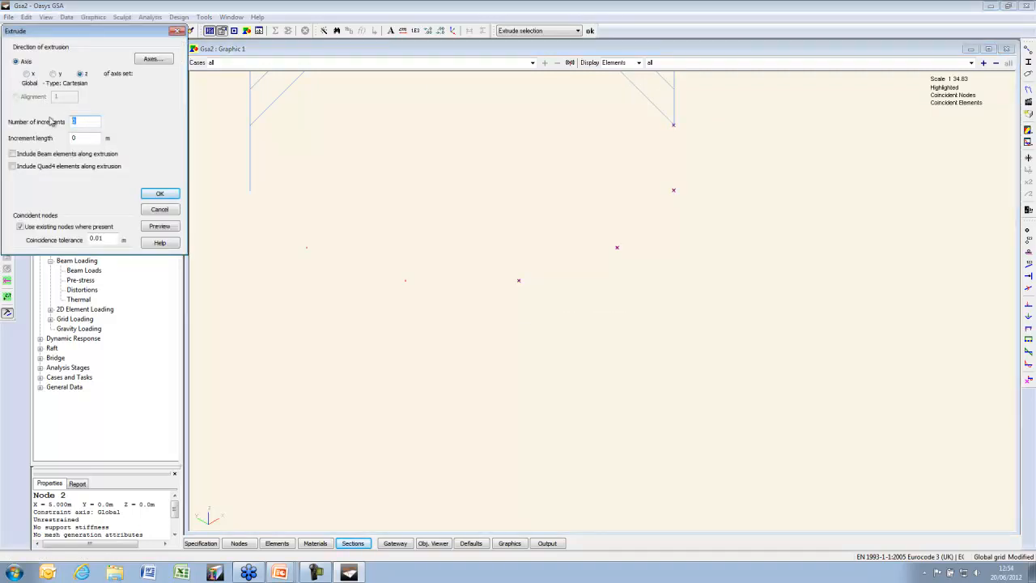
click(81, 167)
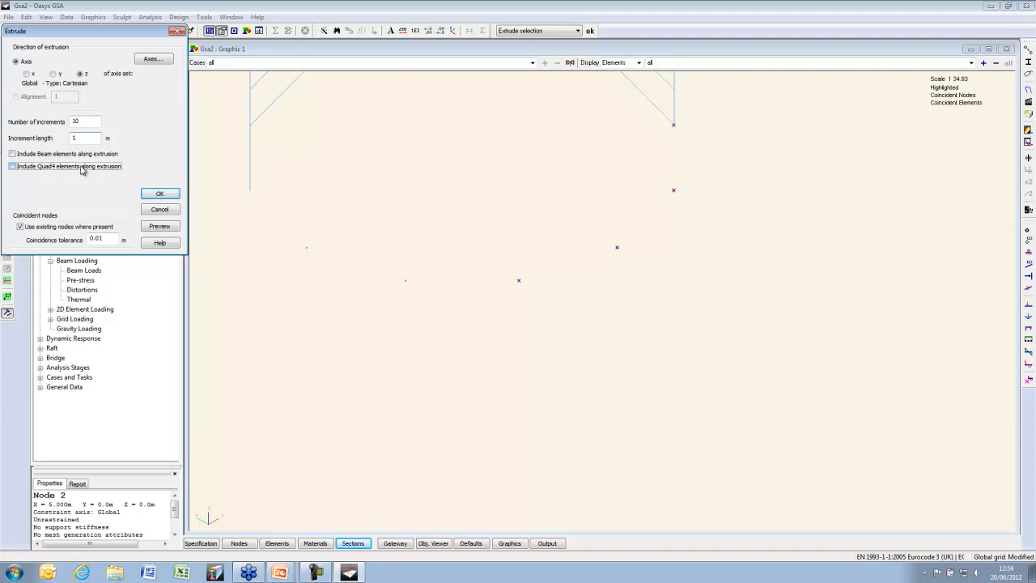
click(154, 196)
Extrude the last node group into quads to complete the 120-element cylinder, and fit the view
drag(231, 181, 408, 285)
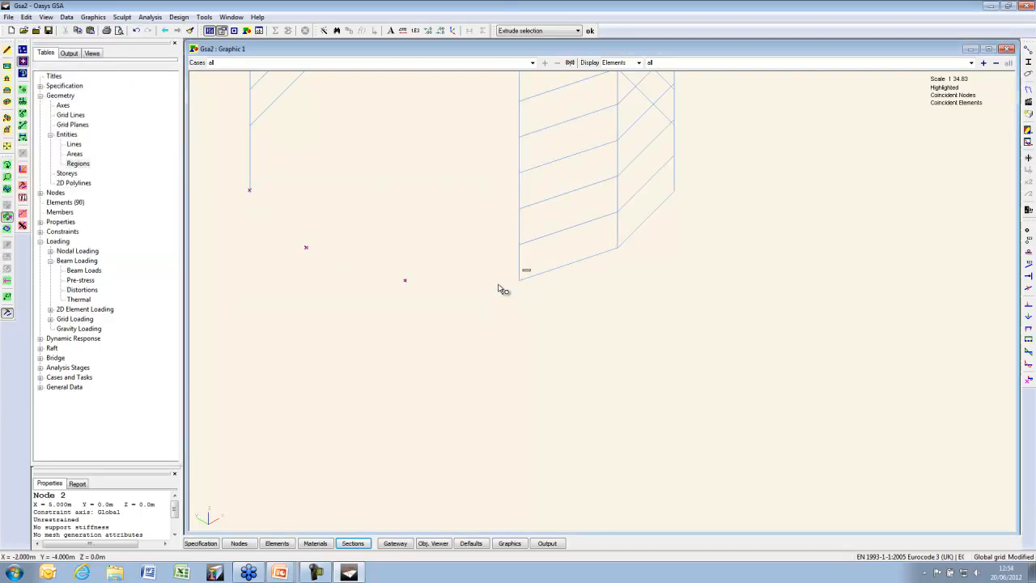
click(590, 30)
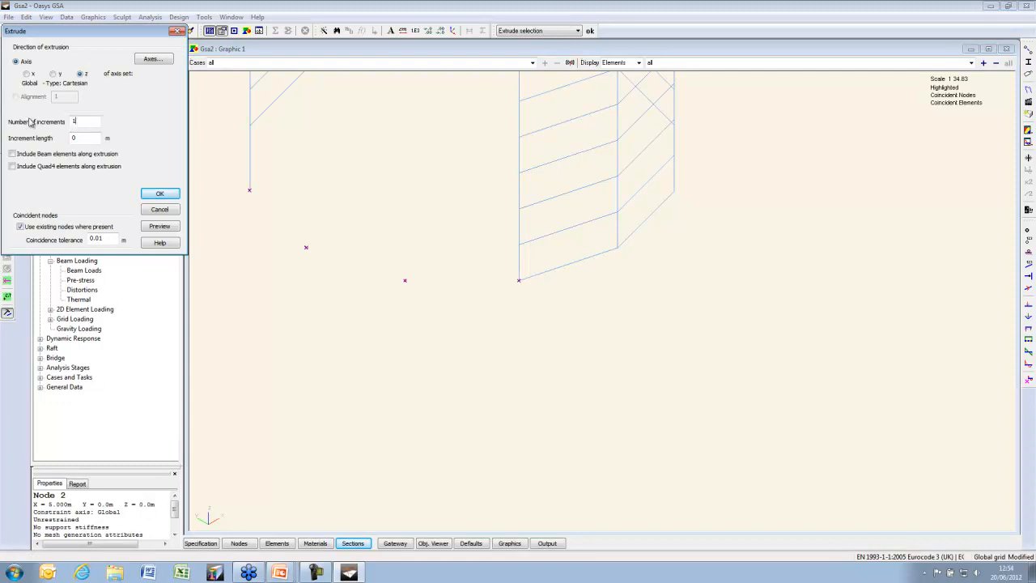
text(1)
click(45, 167)
click(159, 226)
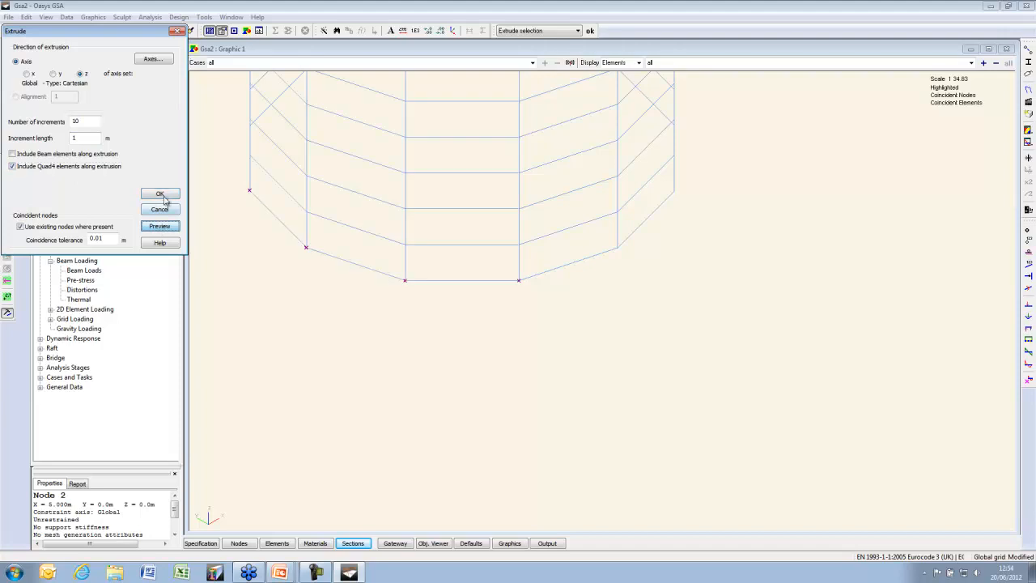
click(160, 194)
click(7, 149)
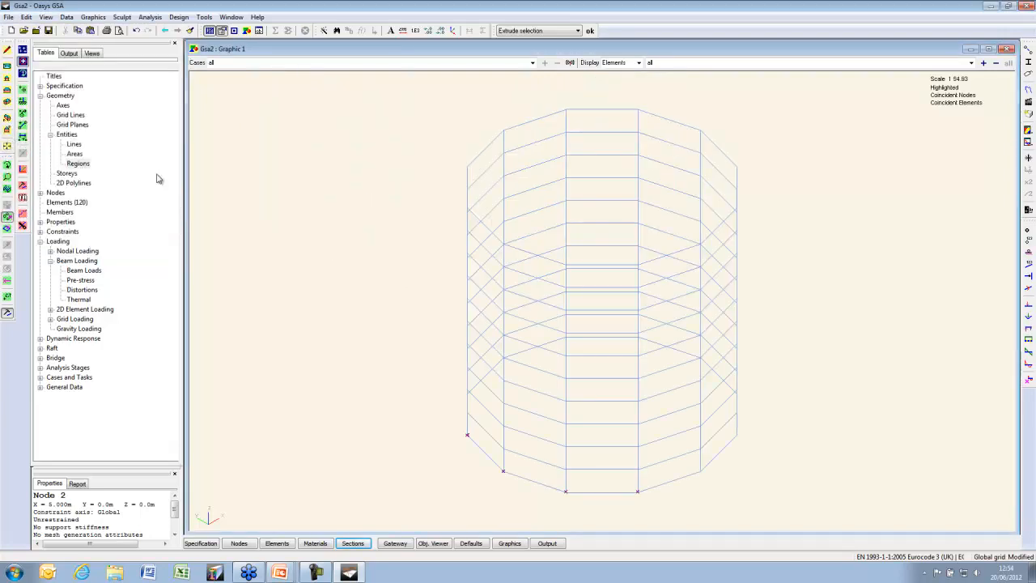
Tilt the cylinder so its open top is visible, and list the open model windows
click(7, 166)
drag(816, 299, 754, 310)
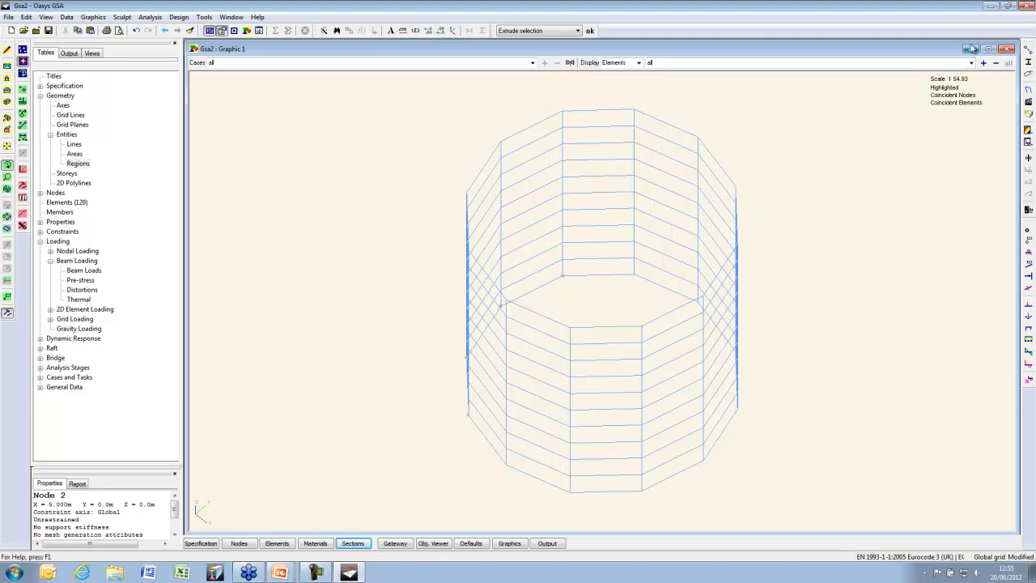
click(232, 17)
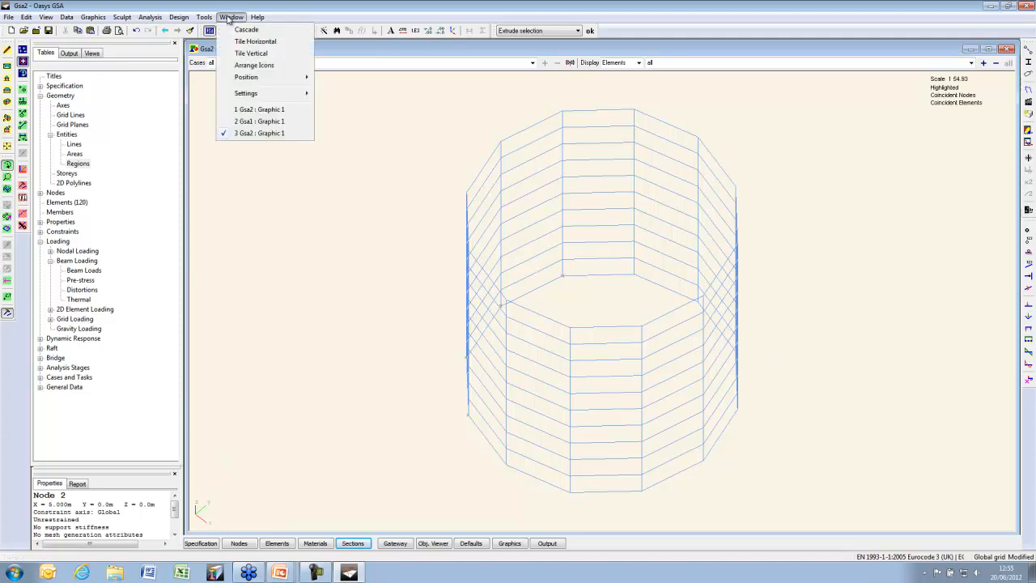
Switch to the Gsa1 plate, rotate its mesh and open the 2D Element Properties table
click(279, 121)
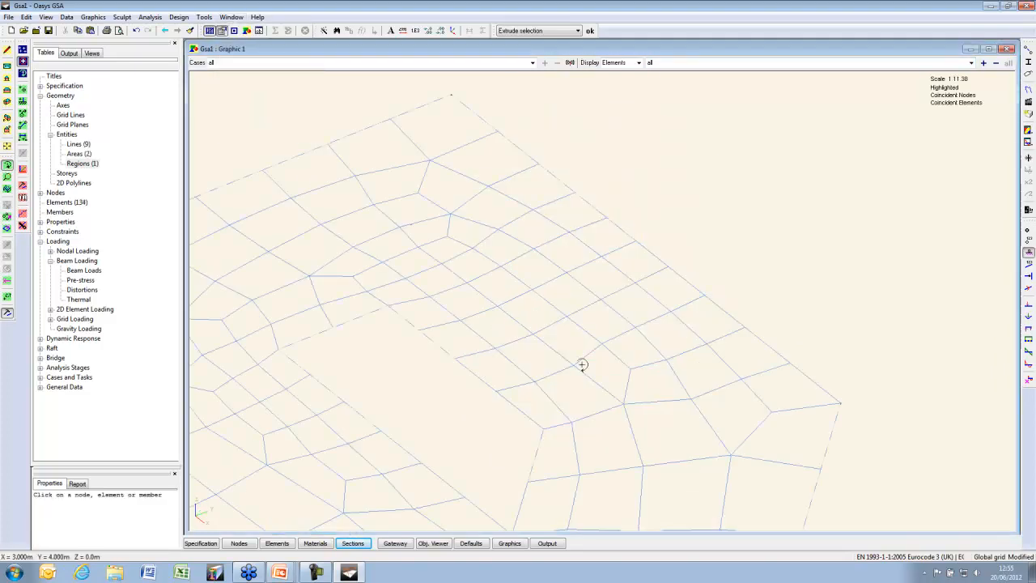
scroll(595, 301, down, 4)
drag(594, 312, 600, 403)
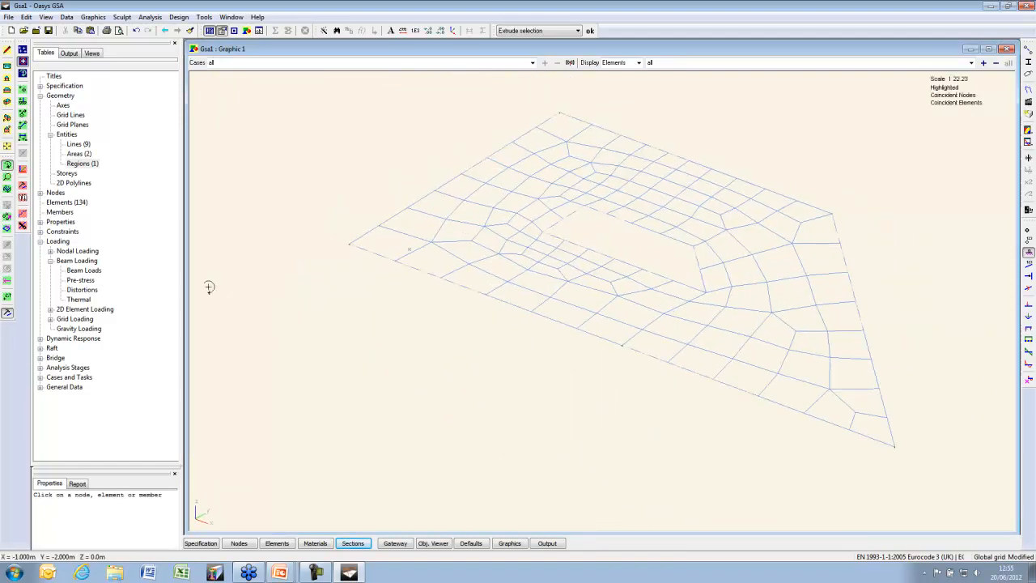
click(40, 222)
double_click(89, 300)
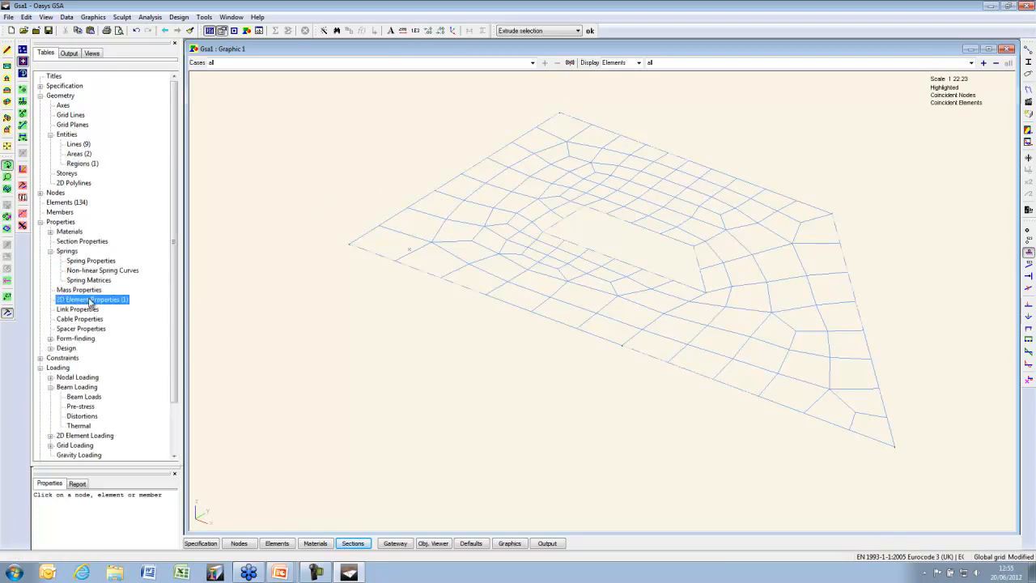
drag(791, 363, 823, 227)
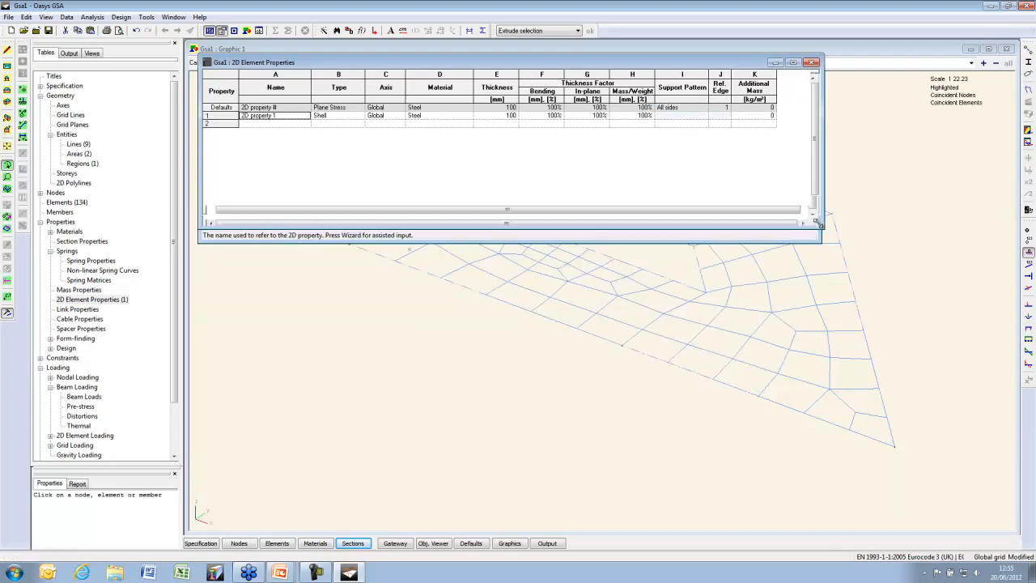
Set property 1 to Concrete short term, 150 mm thick, and display it as a solid slab
click(469, 116)
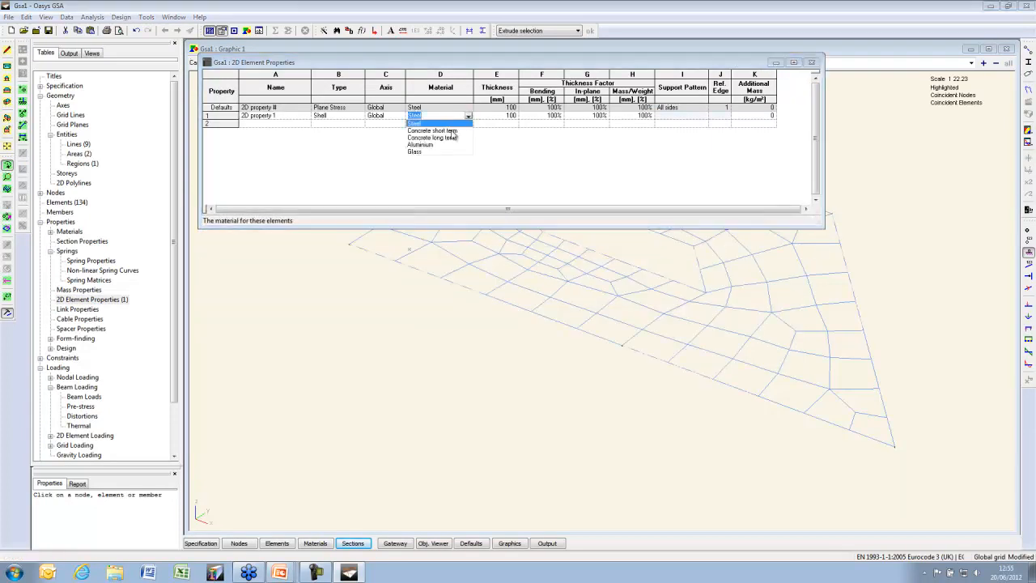
click(450, 131)
click(495, 118)
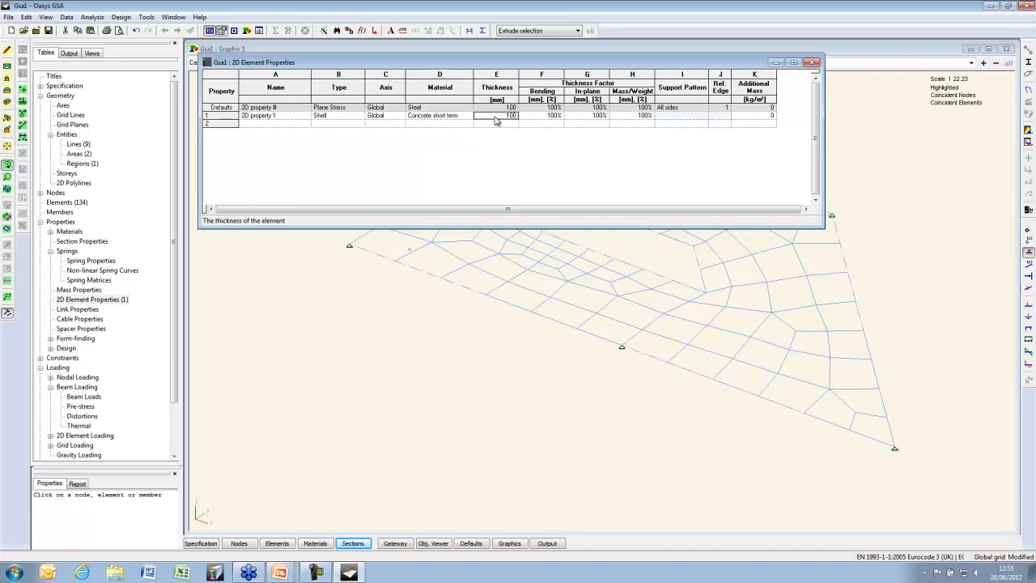
text(150)
key(Return)
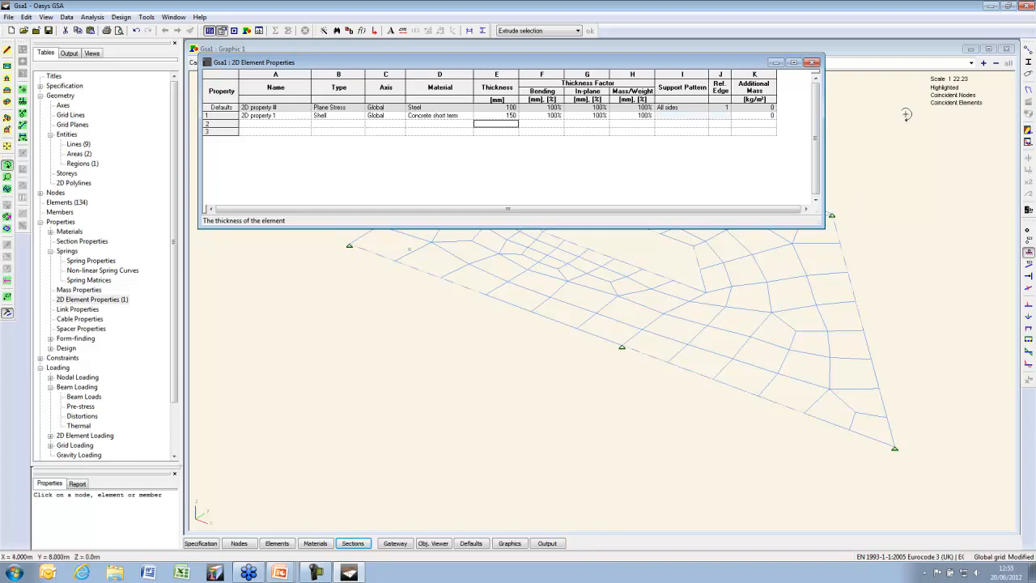
click(1028, 63)
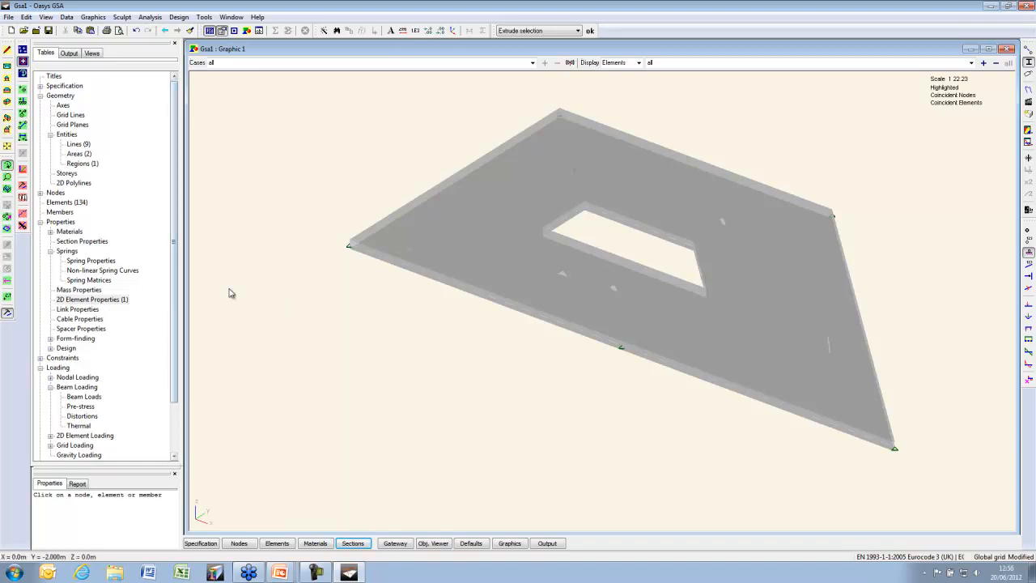
Create '2D property 2' as a Load Panel supported on all sides, then return to the graphic view
double_click(92, 300)
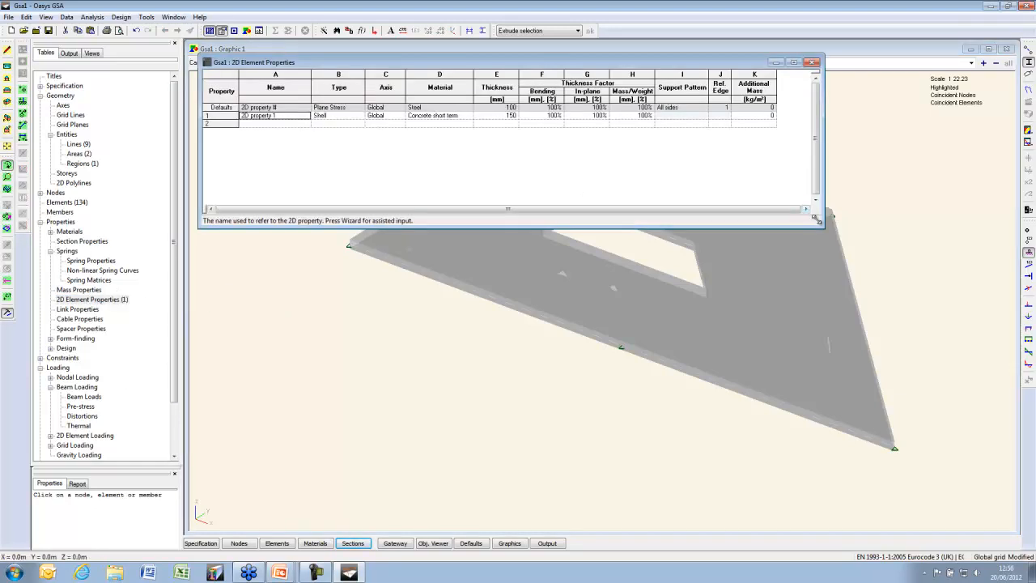
drag(816, 217, 819, 187)
click(268, 124)
double_click(268, 126)
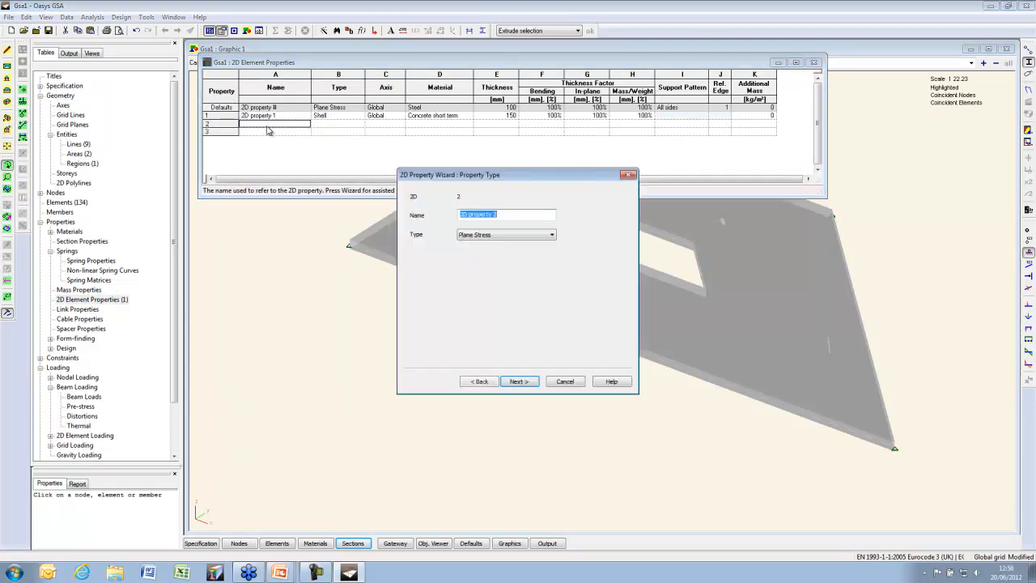
click(552, 235)
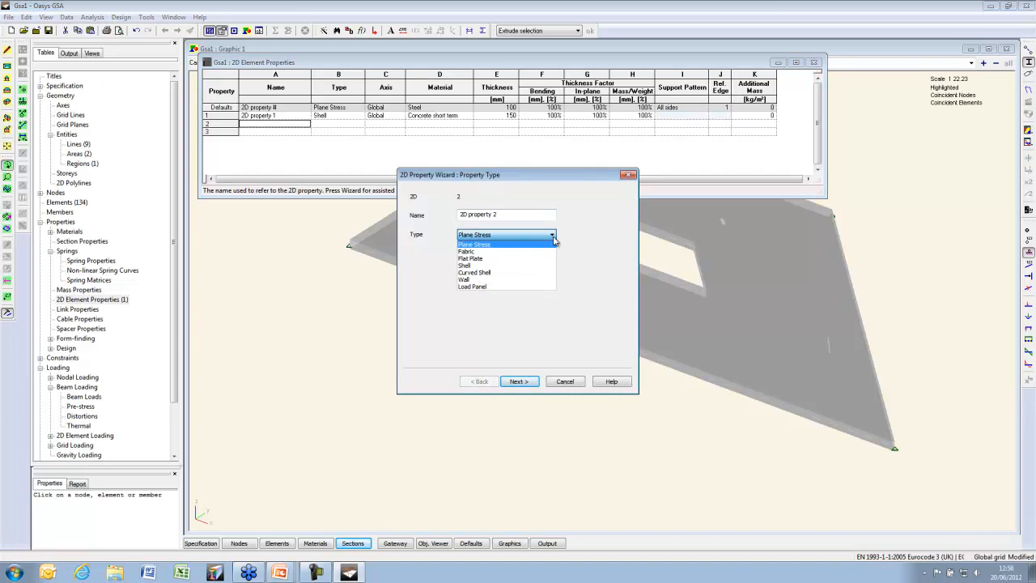
click(489, 287)
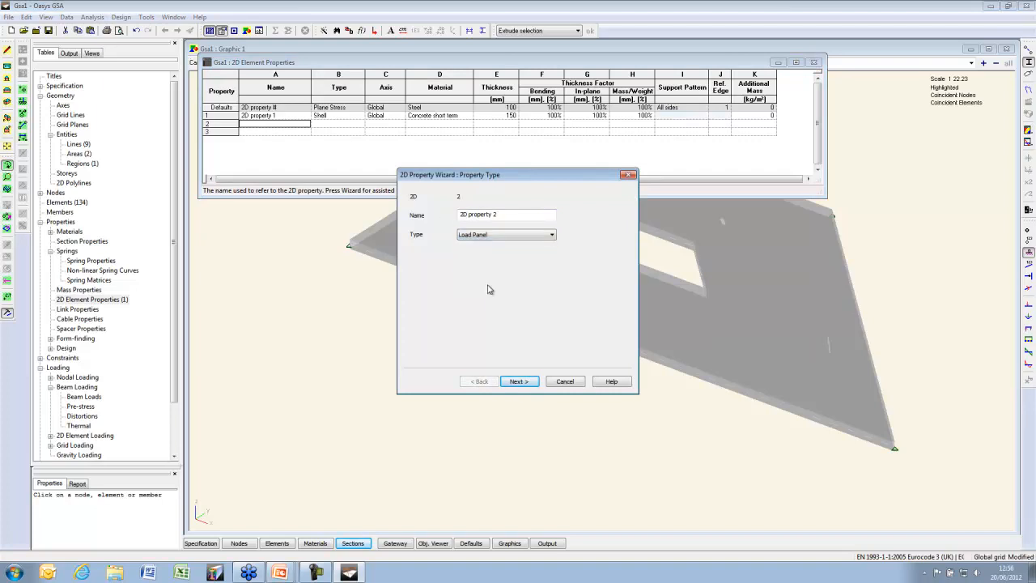
click(526, 382)
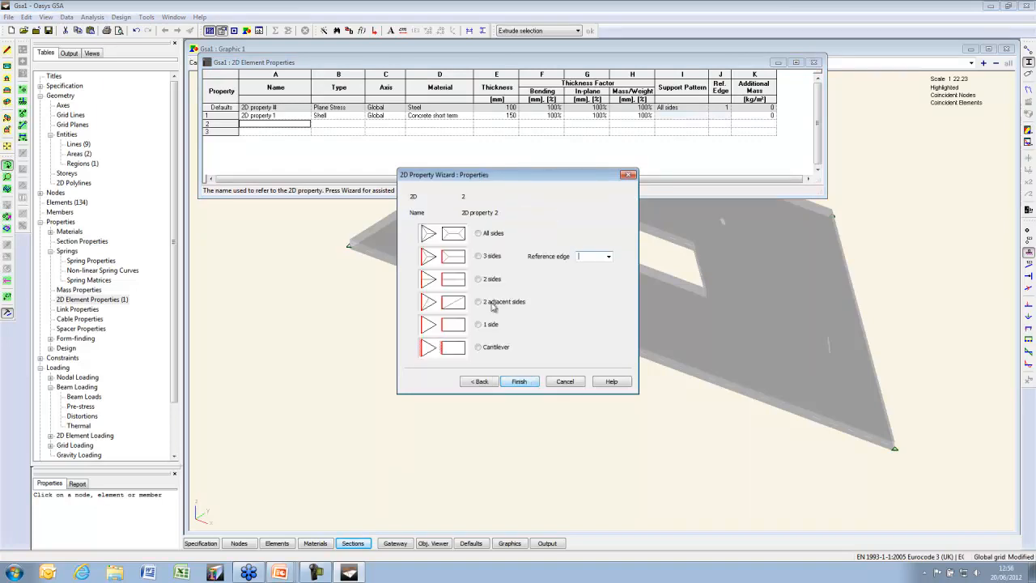
click(480, 234)
click(522, 381)
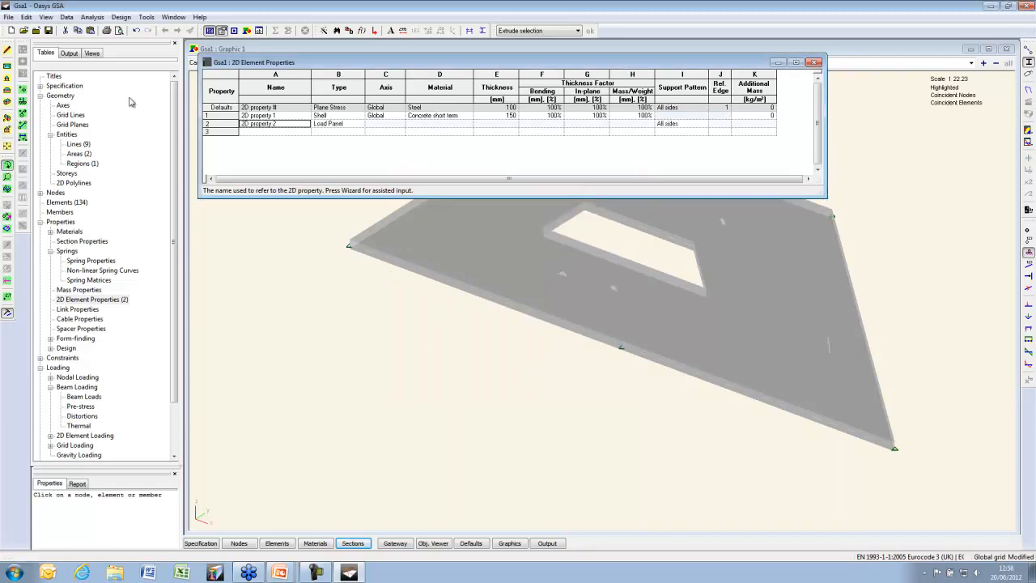
click(270, 236)
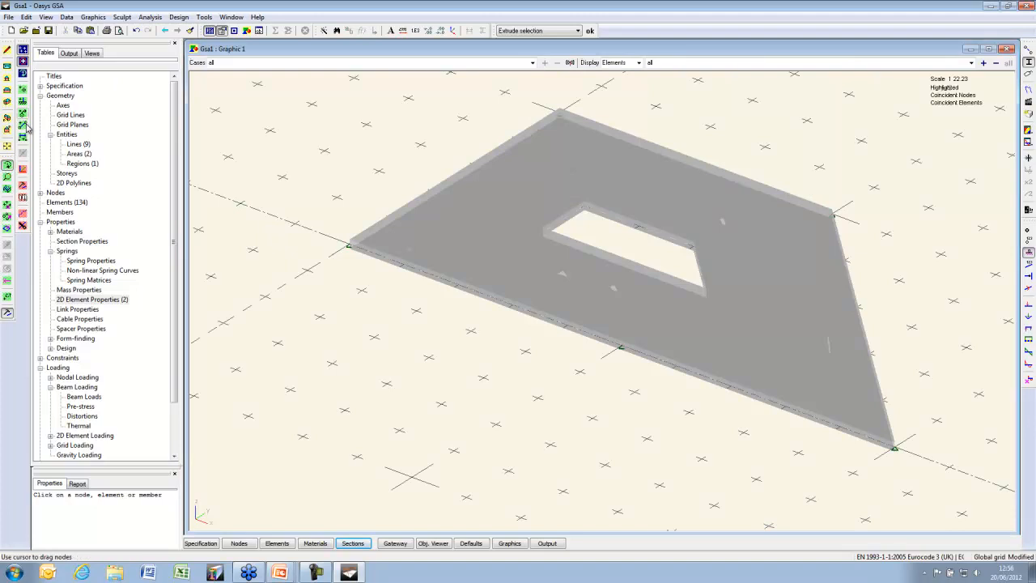
Set the default element type to Quad 4 and draw a four-node quad beside the plate
click(234, 30)
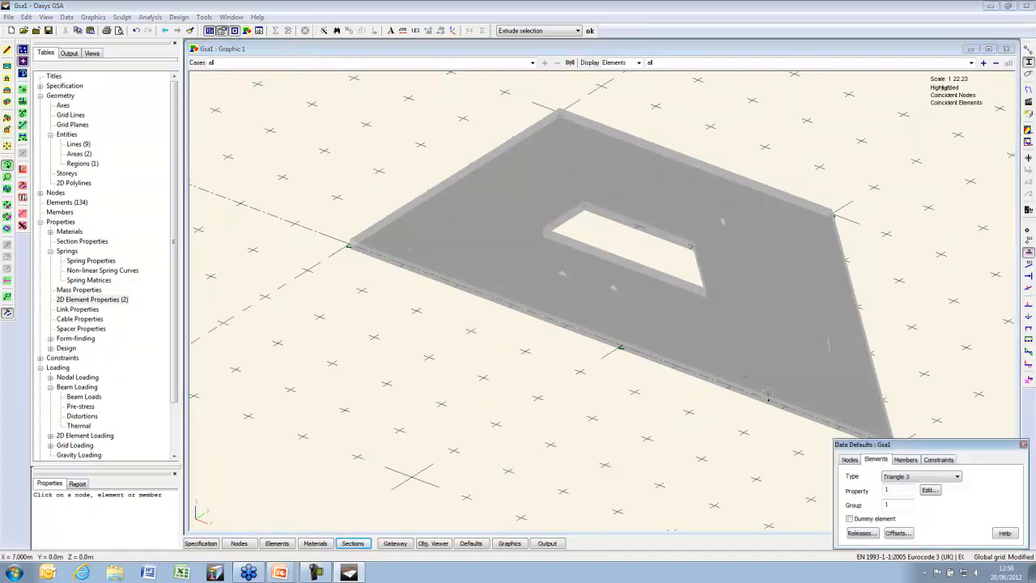
click(906, 479)
click(907, 536)
click(23, 126)
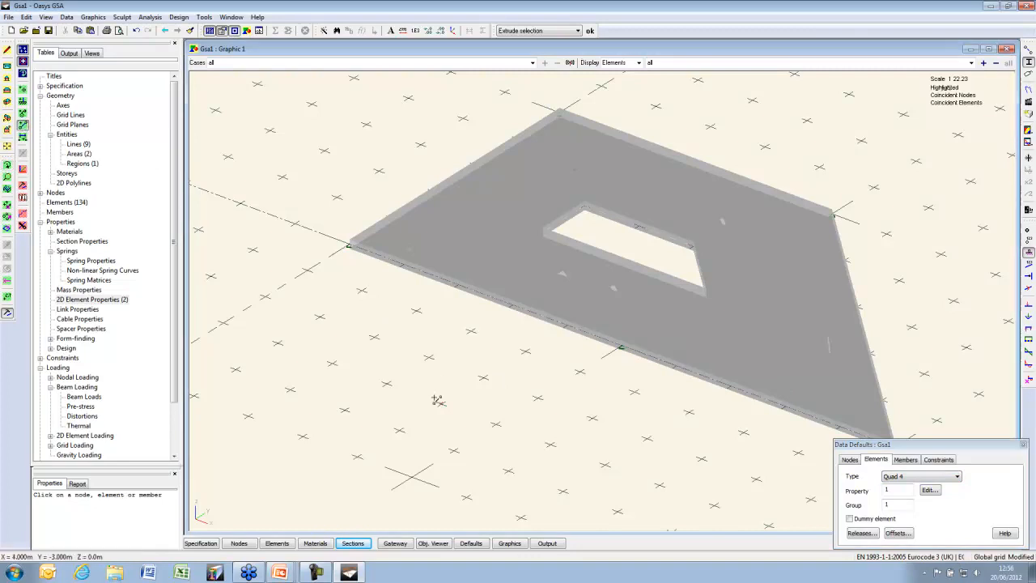
click(387, 384)
click(442, 403)
click(483, 378)
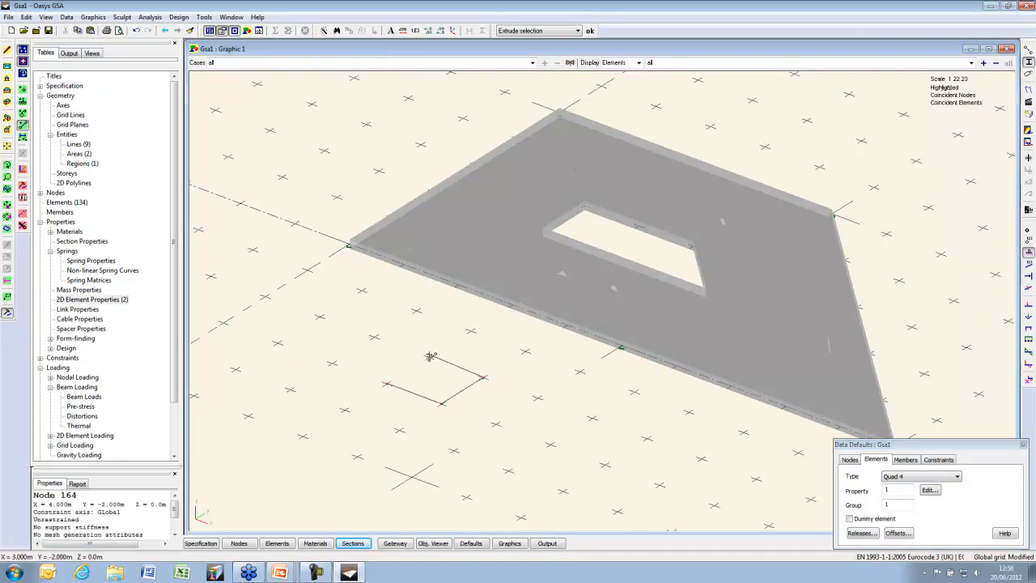
click(429, 354)
Switch to a shrunk, non-solid display, select the new quad and assign it property 2
click(1029, 63)
click(1029, 50)
click(7, 229)
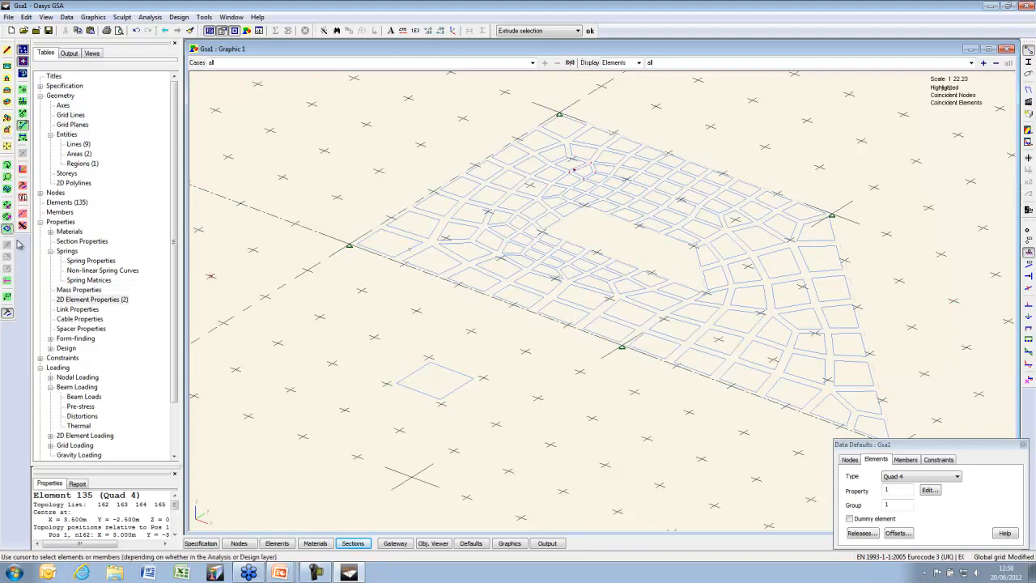
click(22, 197)
click(192, 201)
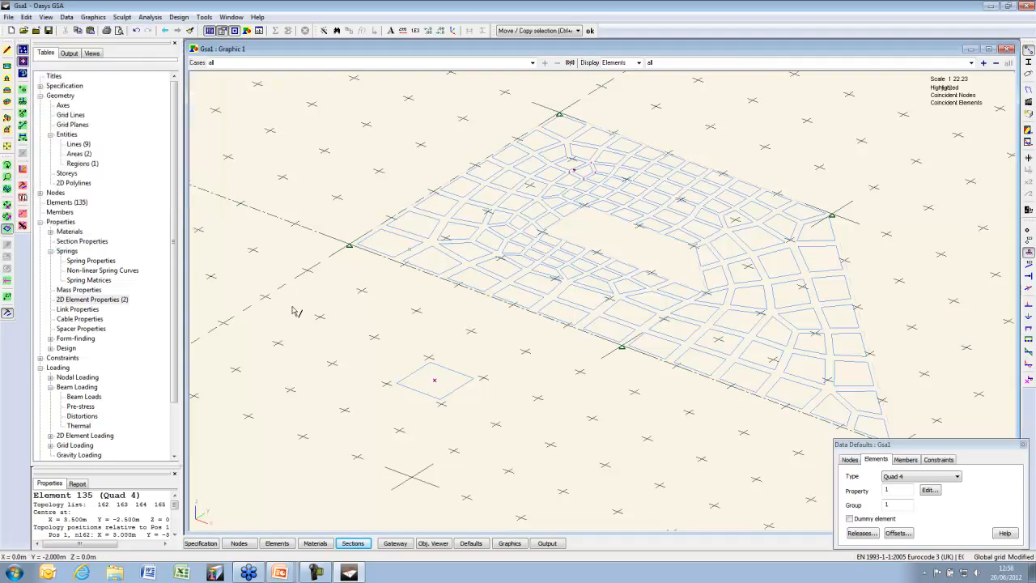
right_click(293, 308)
click(361, 315)
click(44, 93)
text(2)
key(Return)
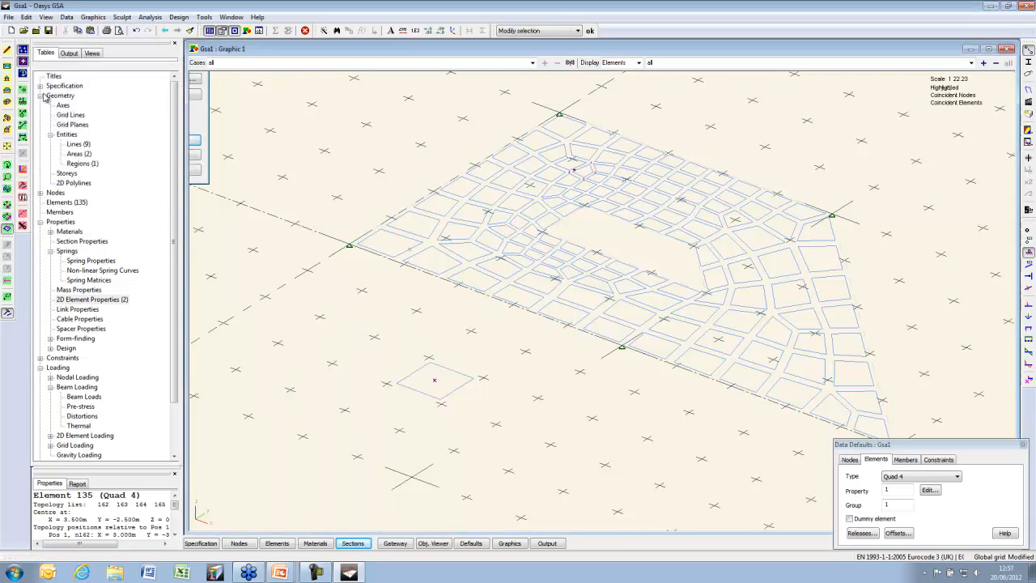
Restore solid section display and set the default element type to Beam
click(1028, 63)
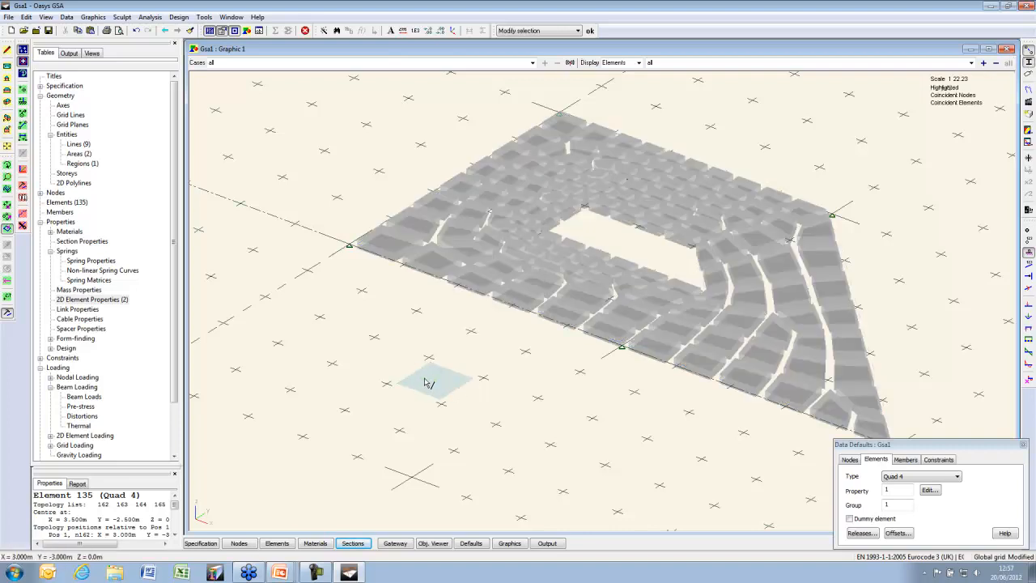
scroll(430, 375, up, 2)
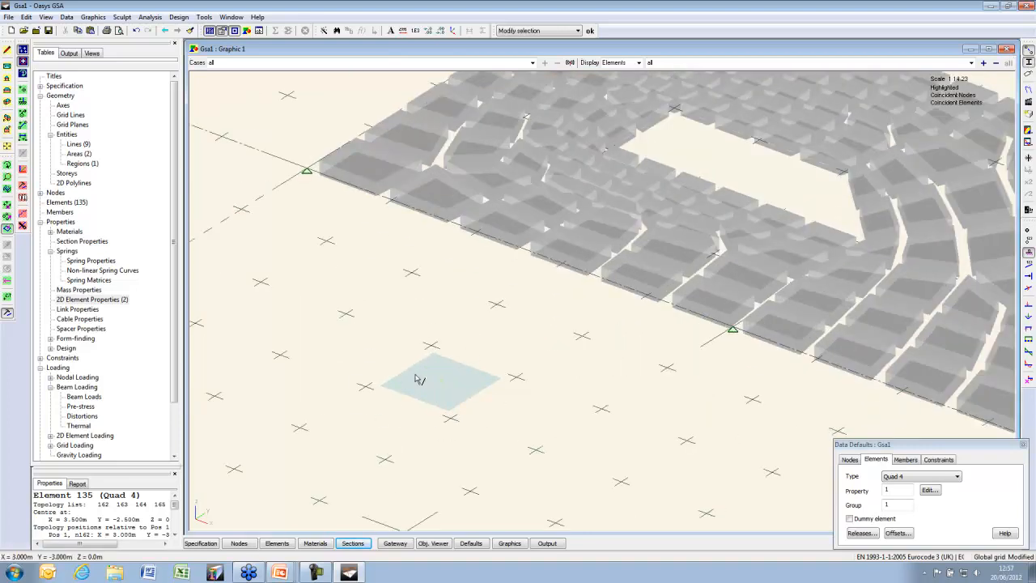
click(921, 476)
click(911, 486)
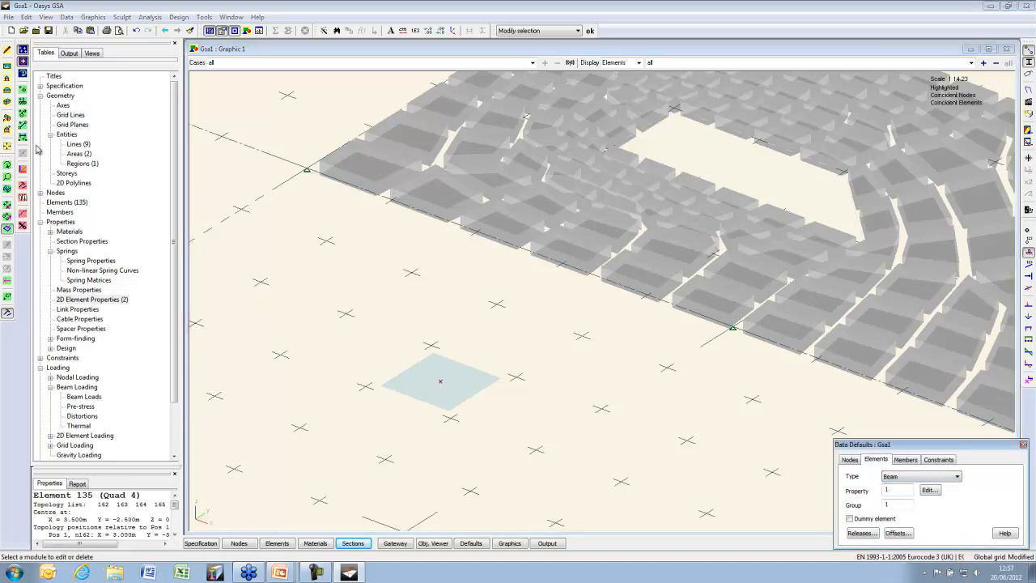
Draw four beams around the quad's corners, then view the whole model in plan
click(22, 124)
click(365, 386)
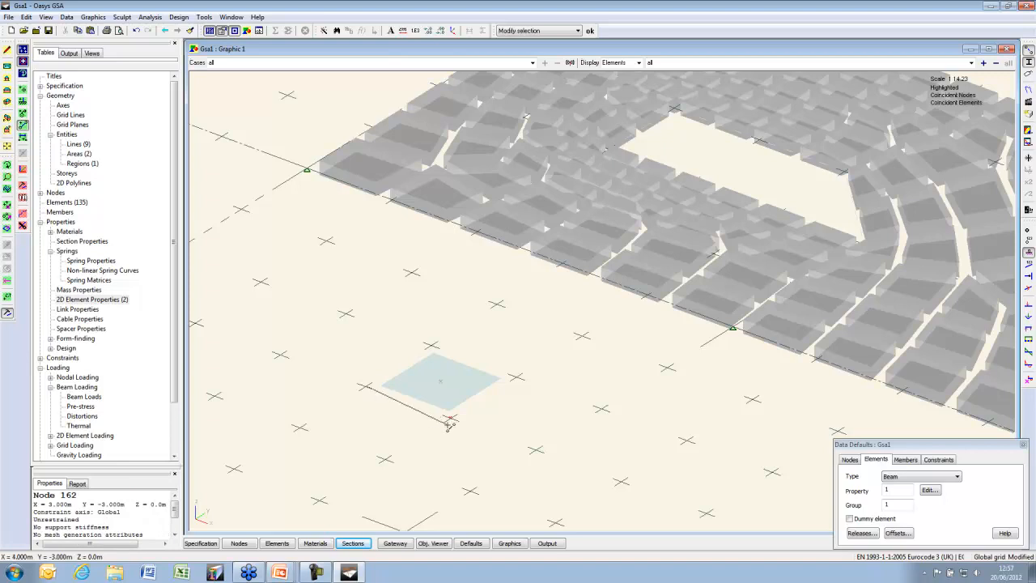
click(451, 418)
click(518, 378)
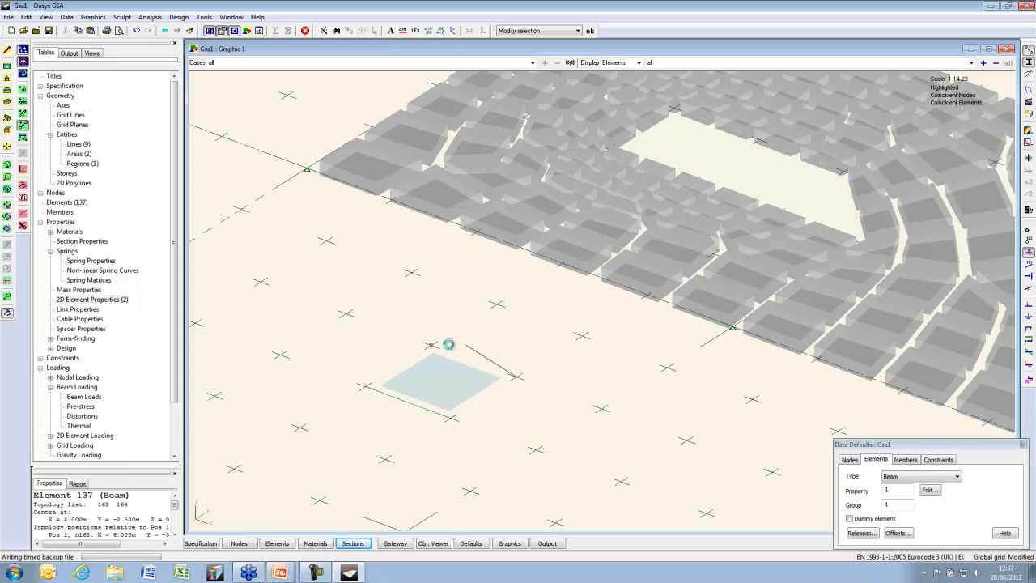
click(430, 347)
click(365, 386)
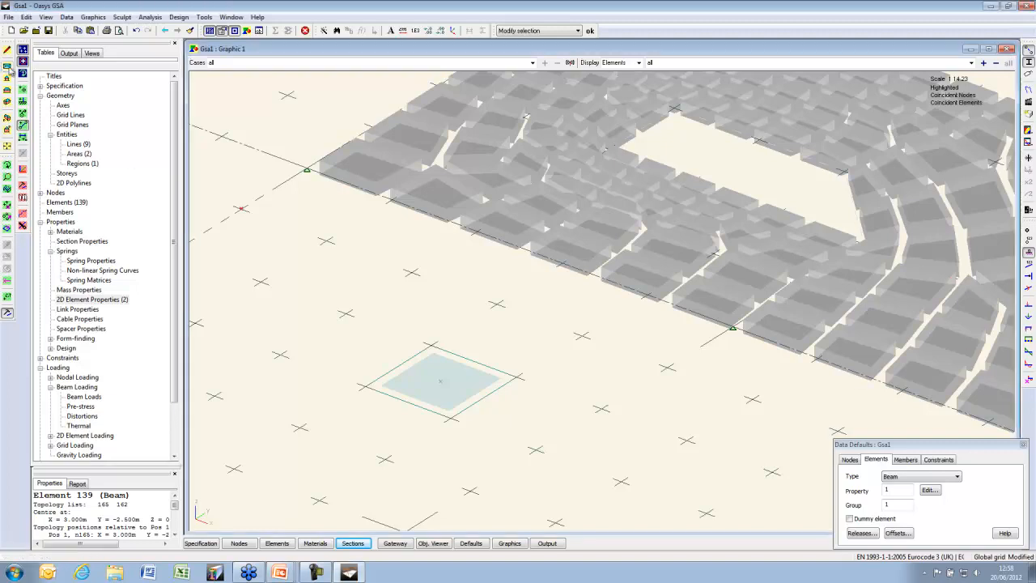
click(8, 70)
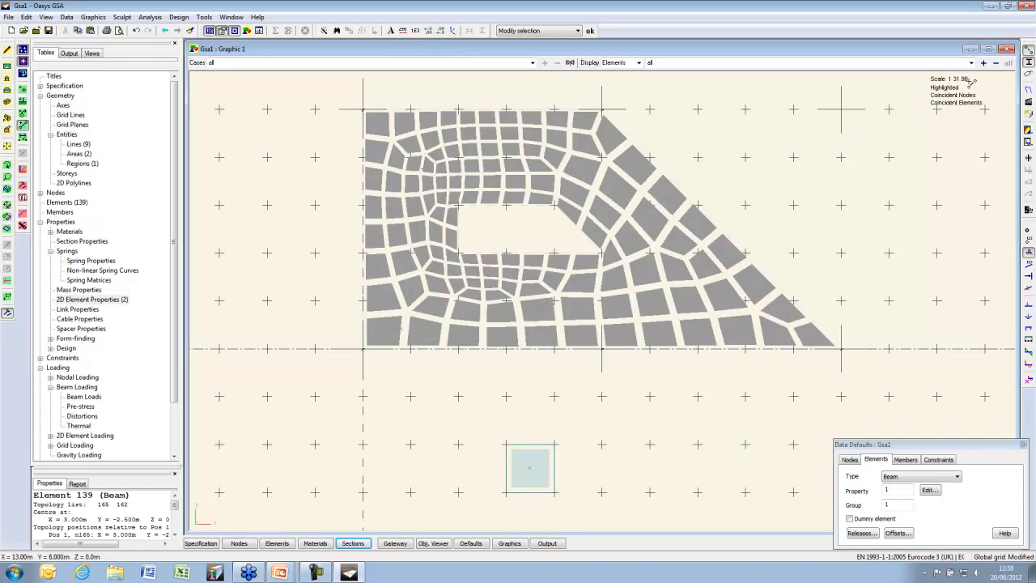
Show elements as outlines, contour them by 2D Element Geometry Angle check, and hide the grid
click(1029, 63)
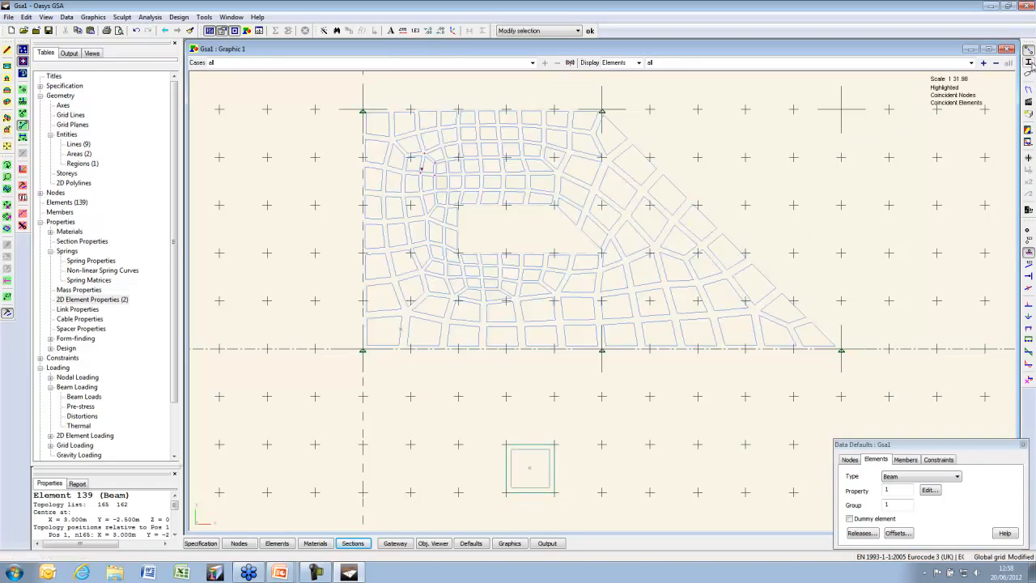
click(1029, 129)
click(17, 48)
click(26, 57)
click(58, 66)
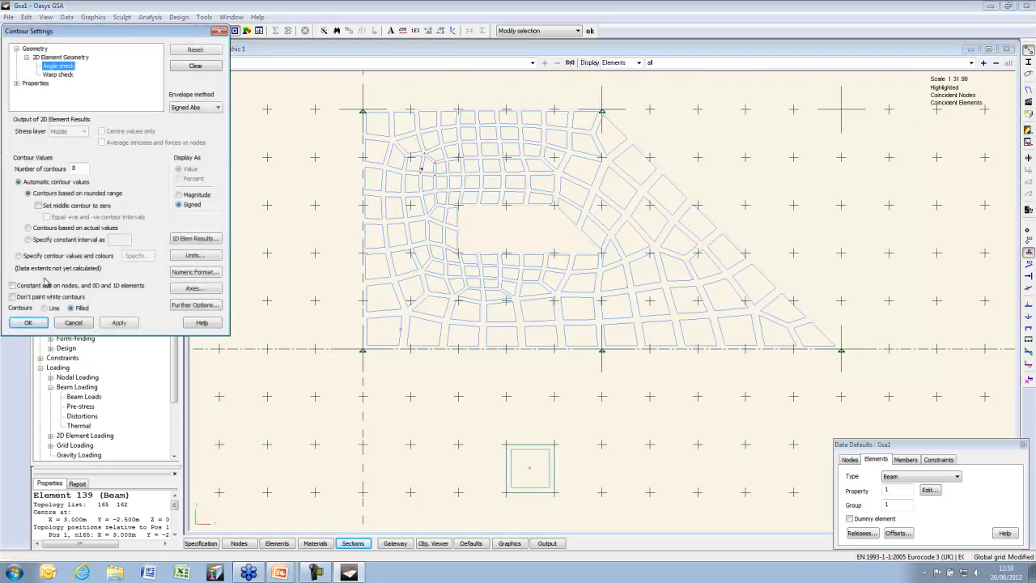
click(28, 323)
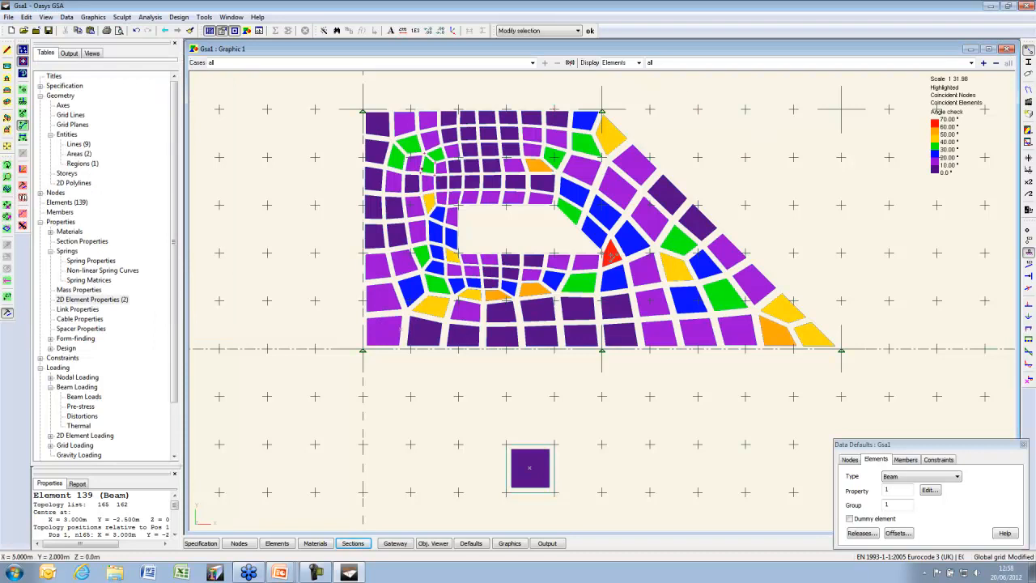
click(23, 50)
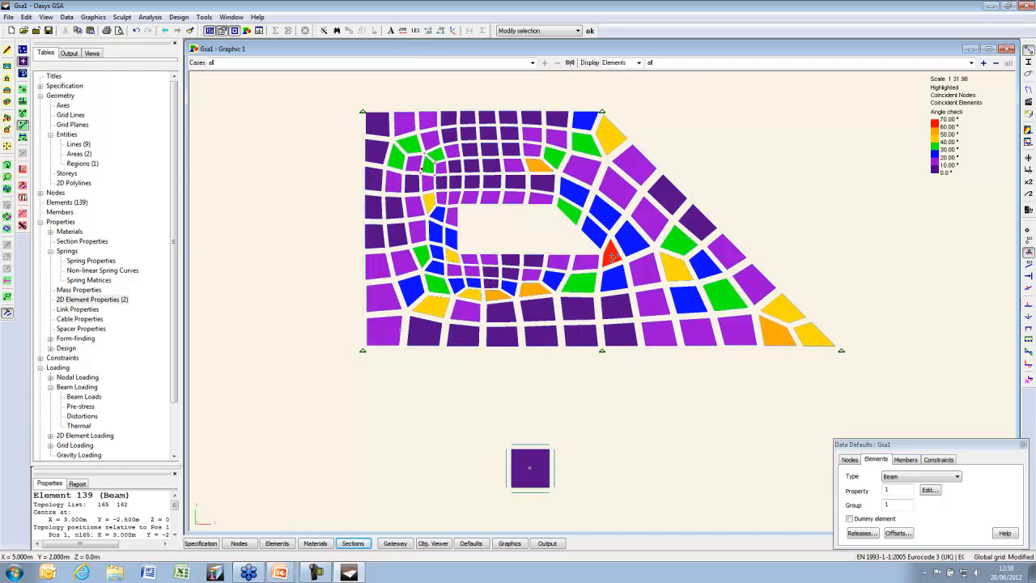
Open the Lines (9) table and shorten its window, then zoom back into the mesh graphic
double_click(78, 143)
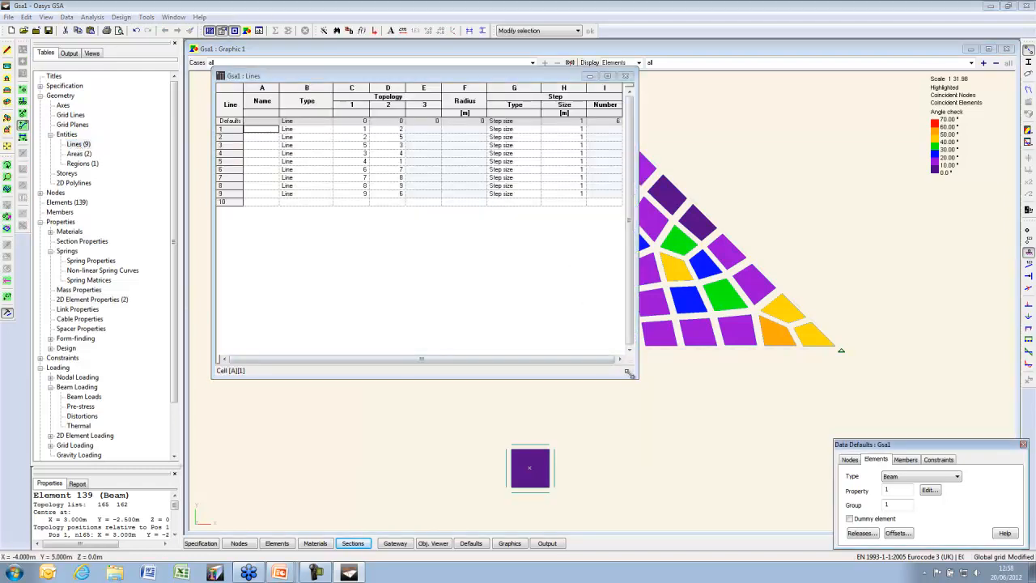
drag(633, 376, 637, 240)
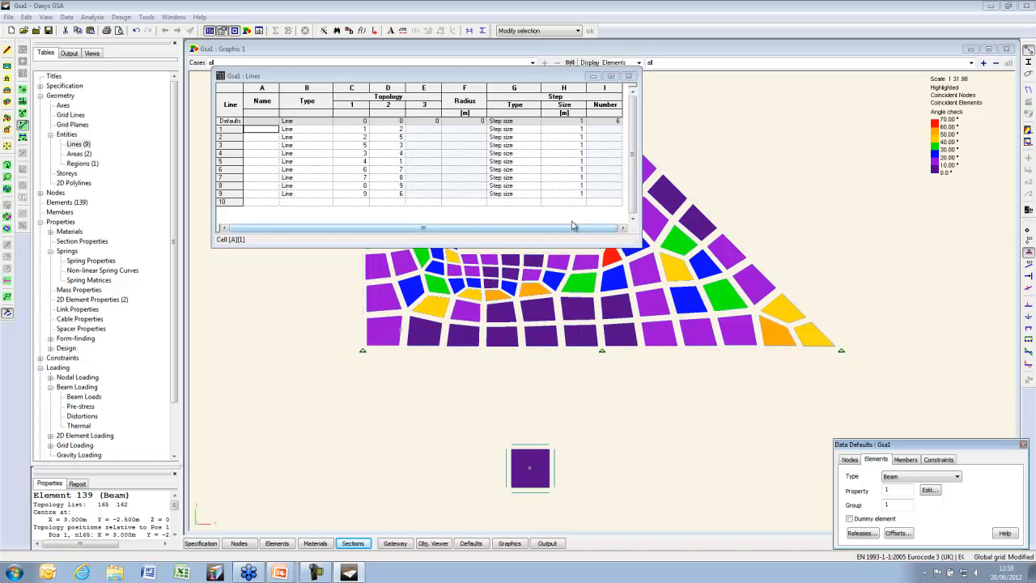
click(668, 51)
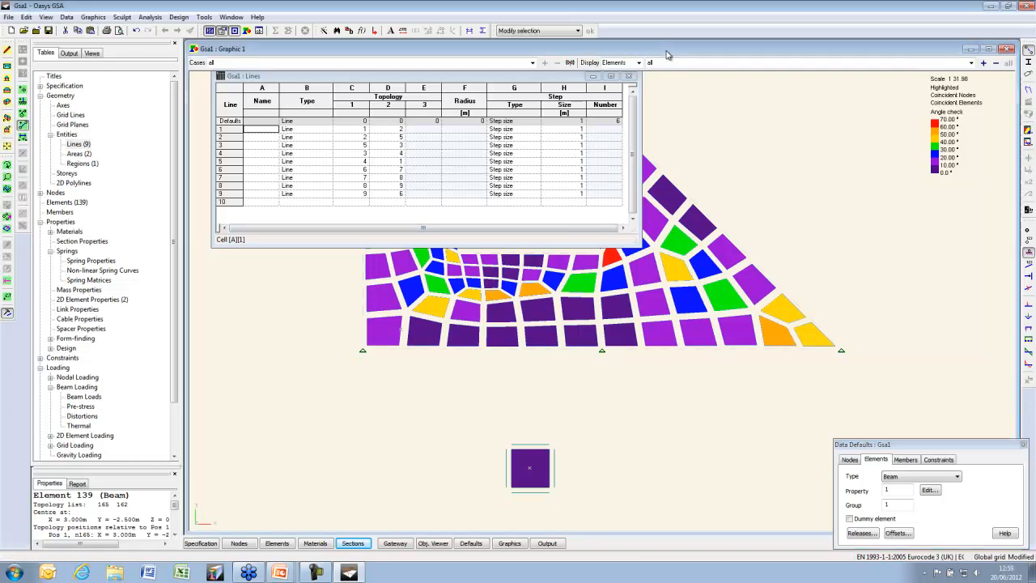
scroll(645, 274, up, 5)
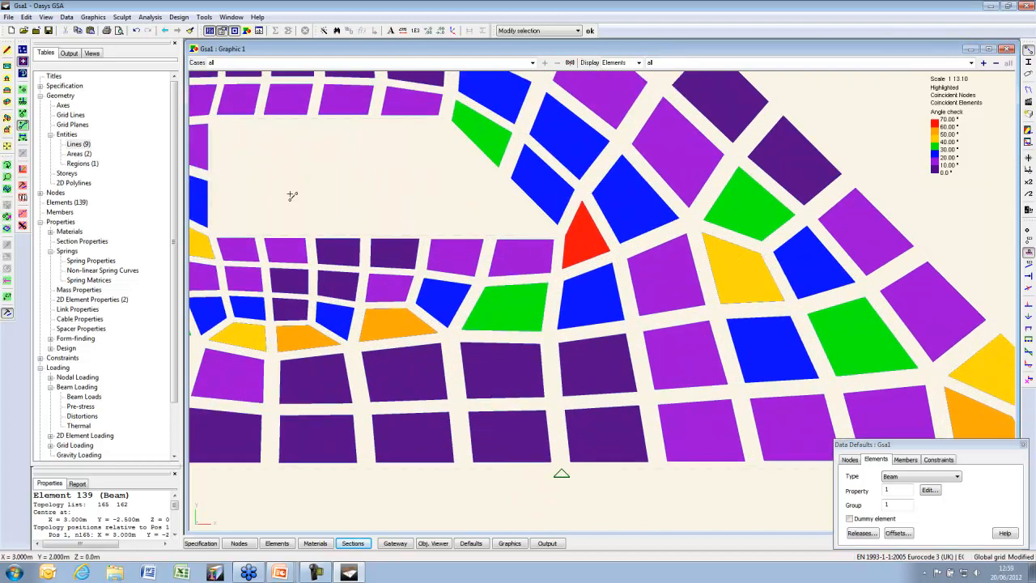
Show grid and nodes, drag two corner nodes of the red element, then select the yellow quad
click(23, 61)
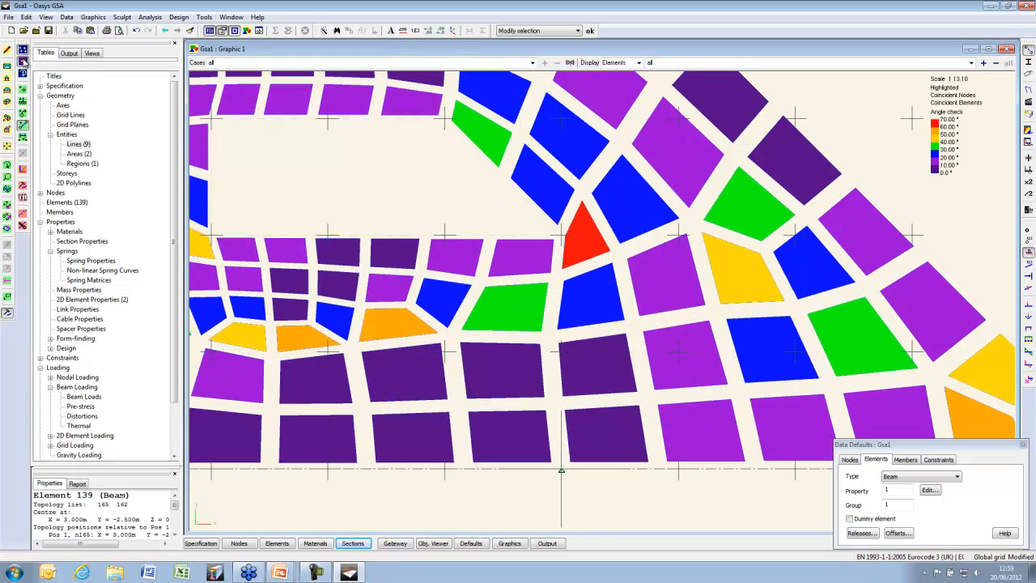
click(1029, 232)
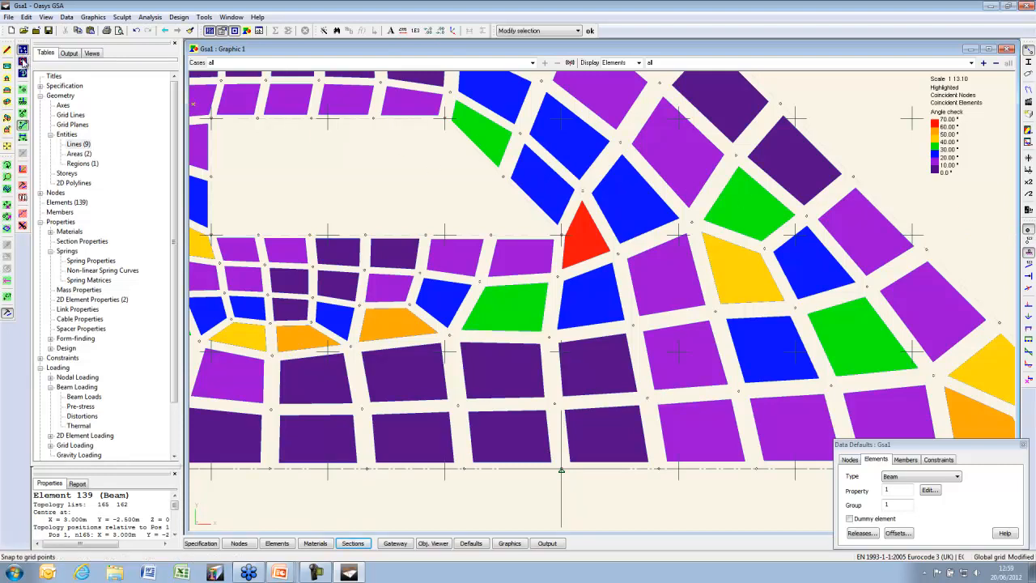
click(24, 115)
scroll(221, 155, up, 1)
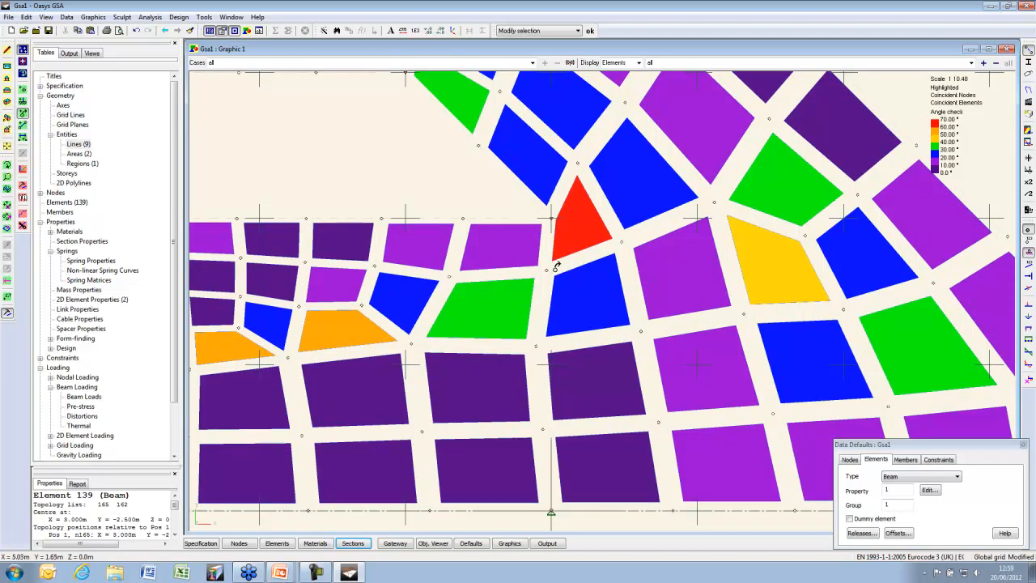
drag(562, 269, 627, 243)
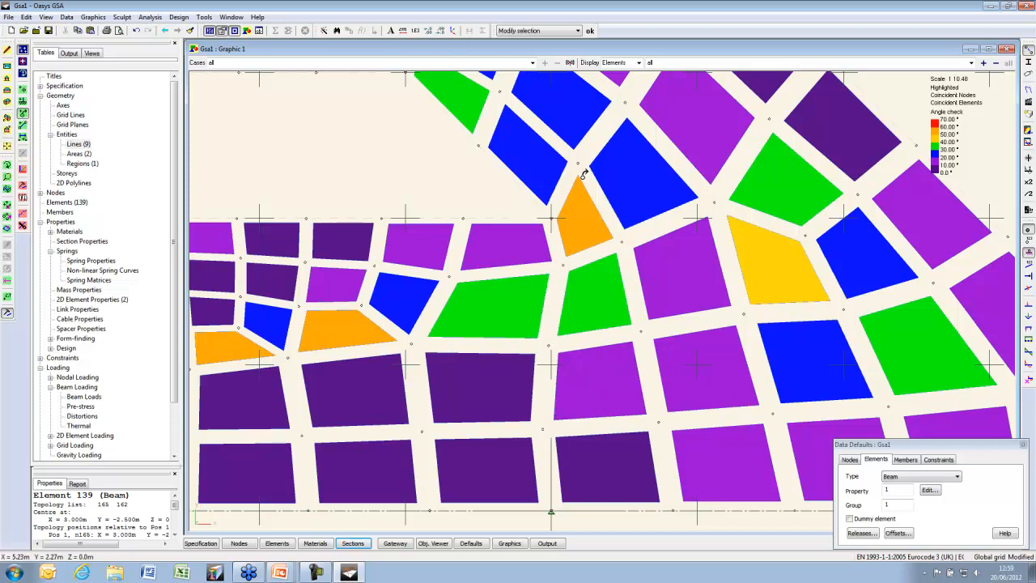
drag(580, 162, 586, 169)
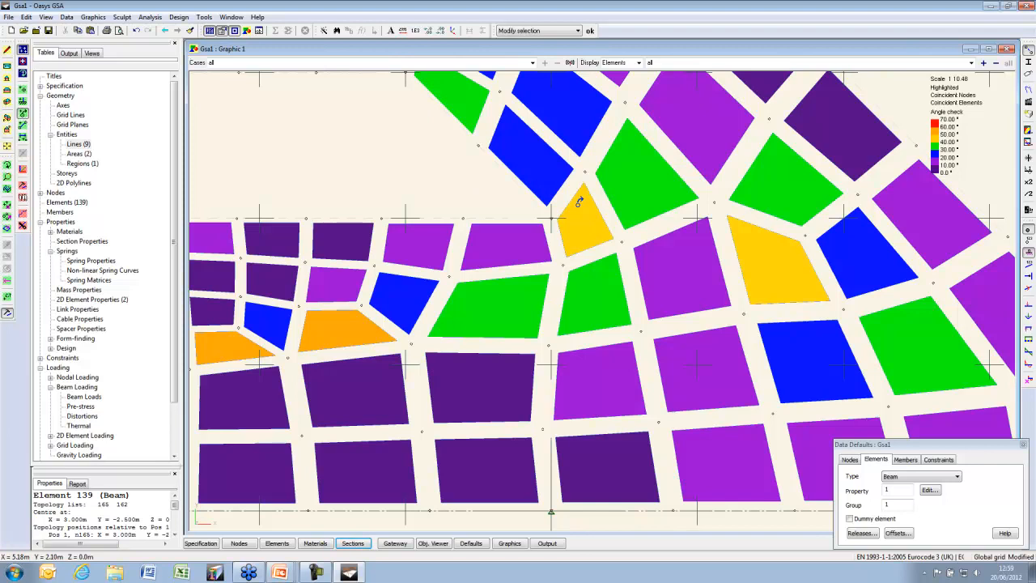
click(7, 229)
click(583, 229)
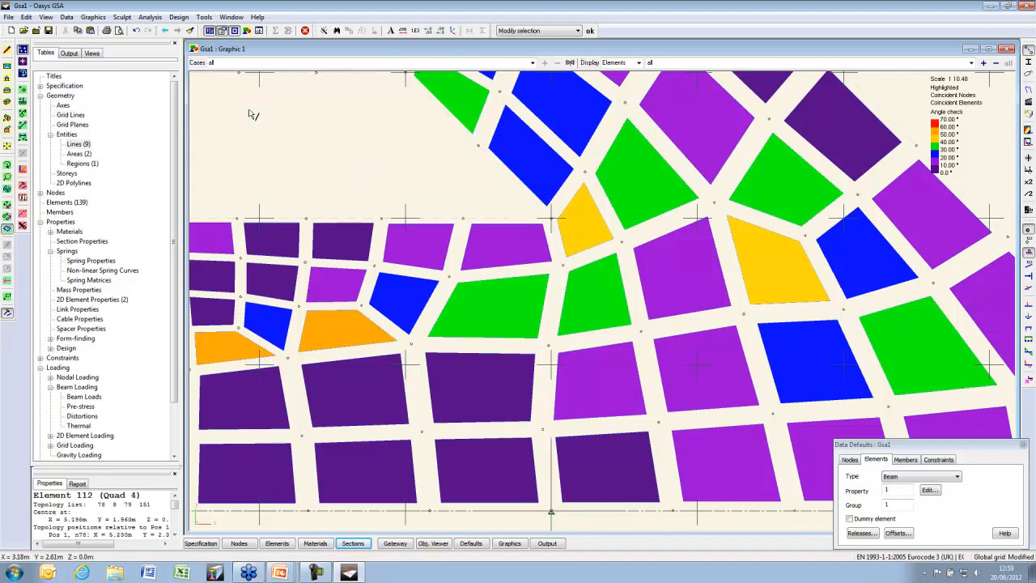
Split the selected yellow quad into two triangular elements
click(122, 17)
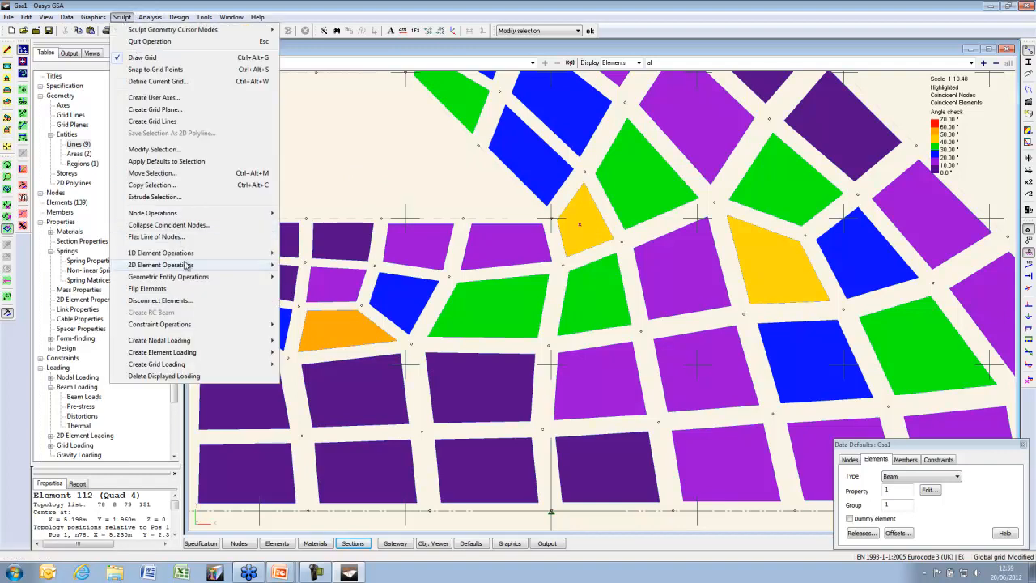
mouse_move(187, 265)
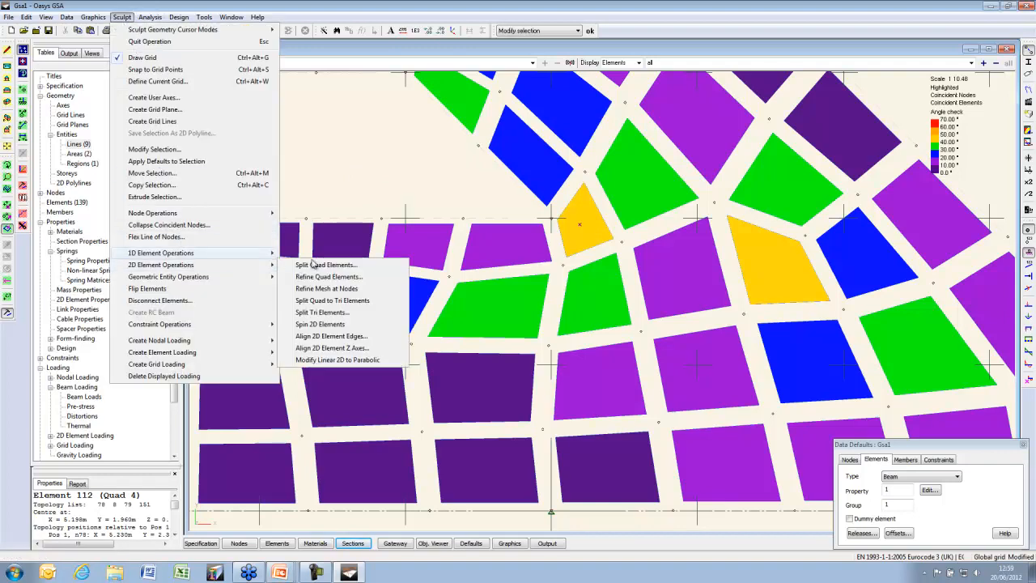
click(380, 301)
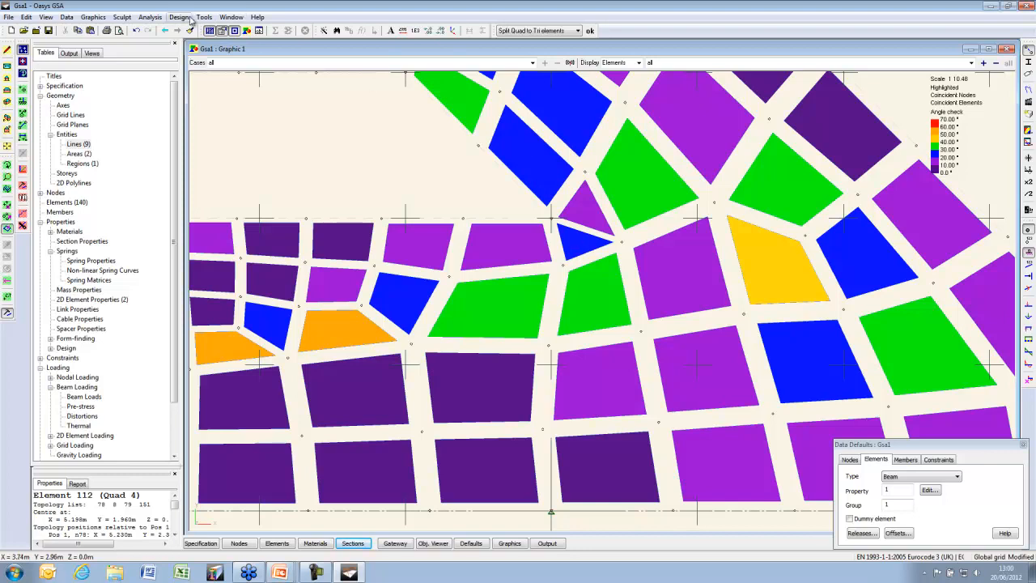
Regenerate the 2D mesh for regions and dismiss the mesh generation warning
click(204, 17)
mouse_move(225, 47)
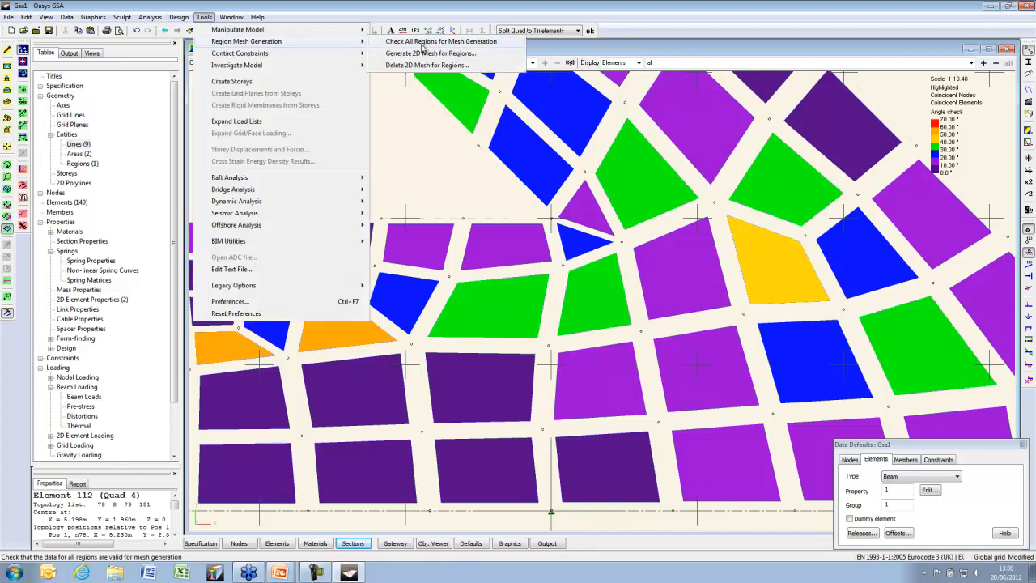
click(466, 54)
click(585, 263)
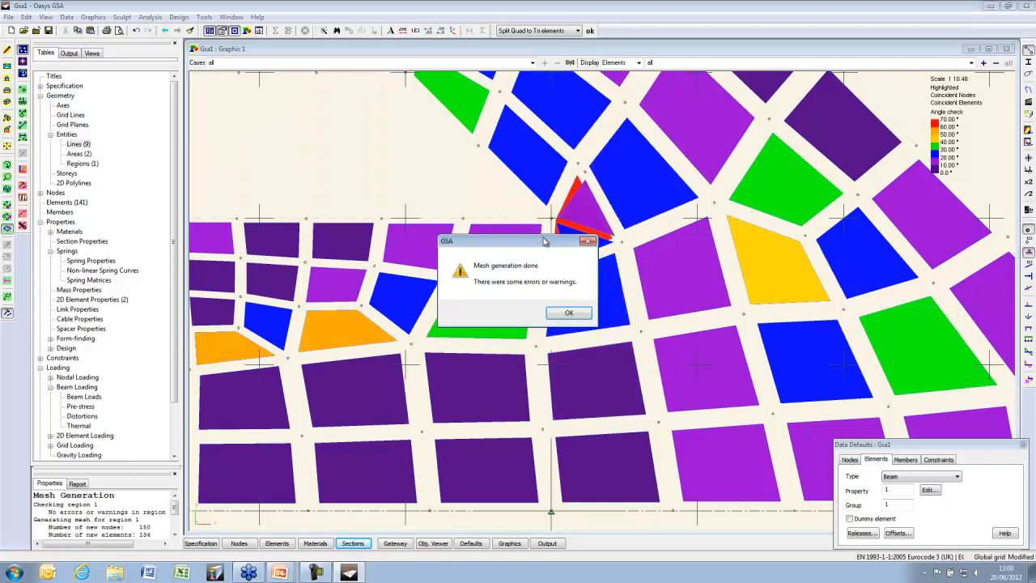
click(569, 313)
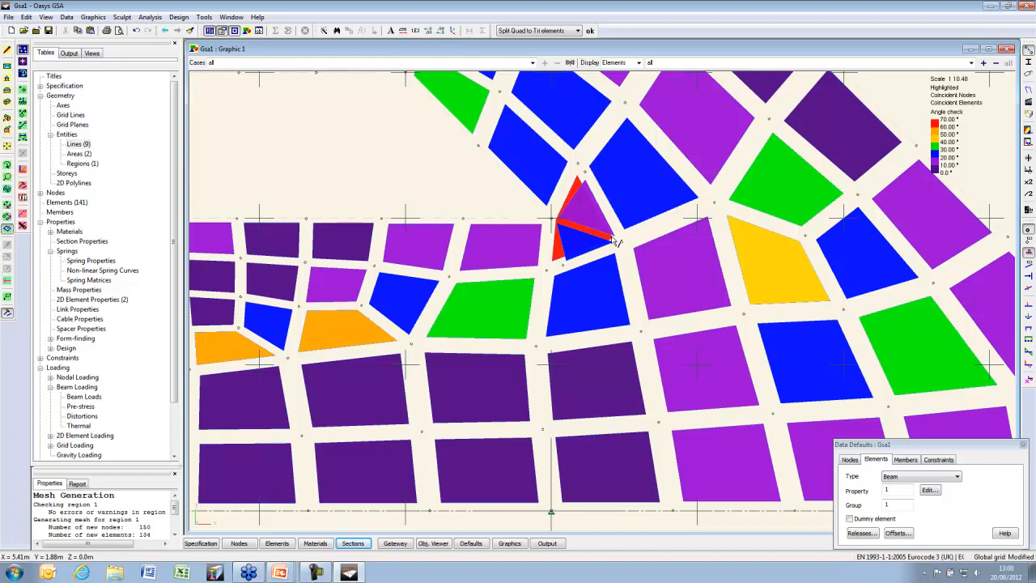
Select the overlapping triangle, resolve the ambiguous pick to element 141, and delete it
click(24, 229)
click(581, 247)
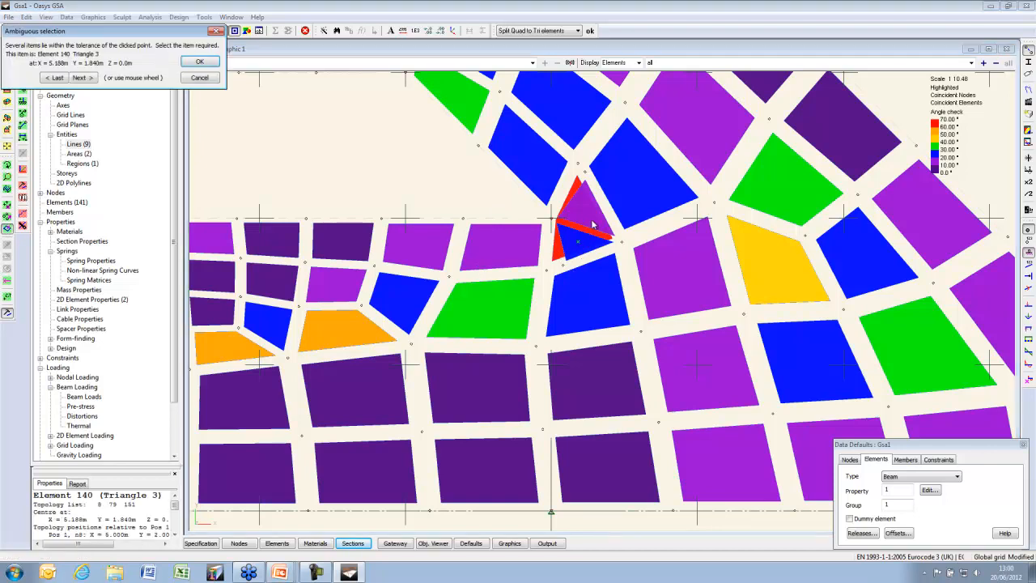
scroll(595, 224, down, 1)
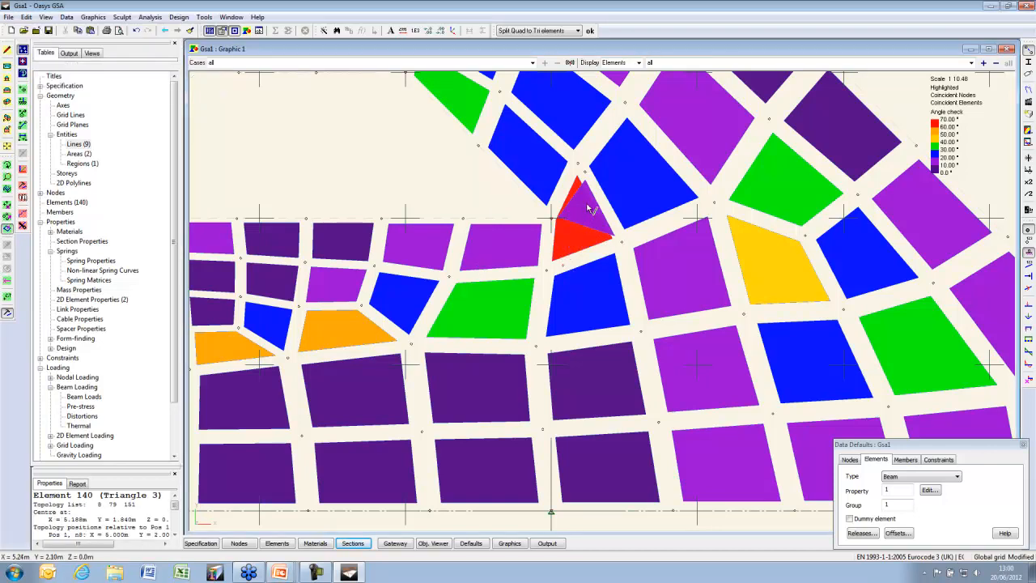
key(Return)
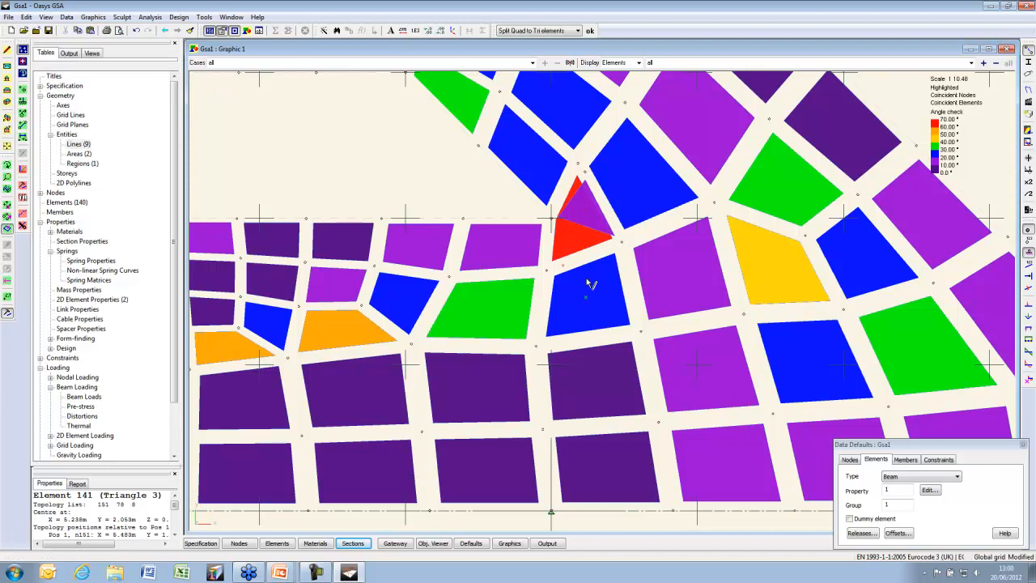
key(Delete)
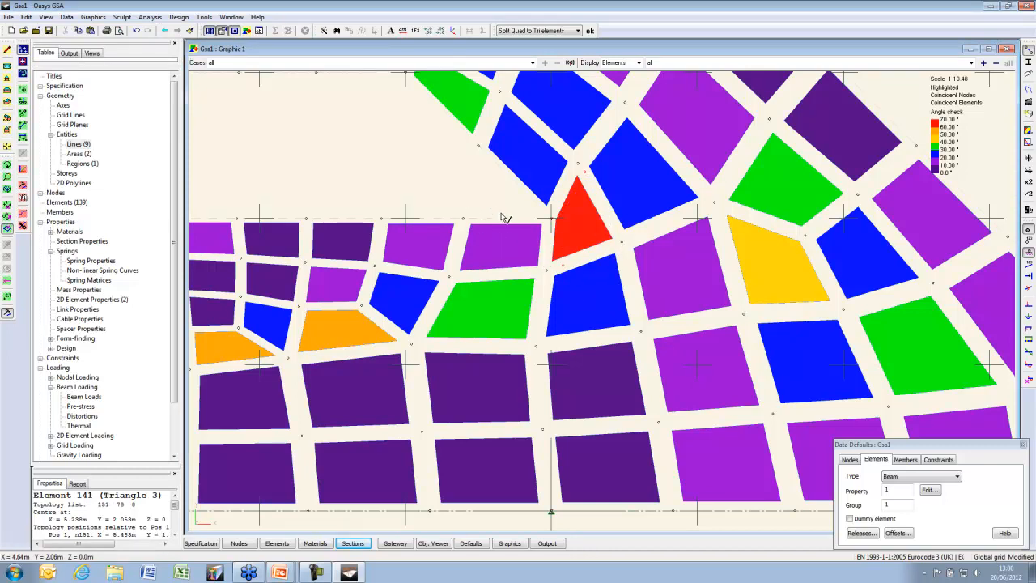
scroll(557, 275, down, 3)
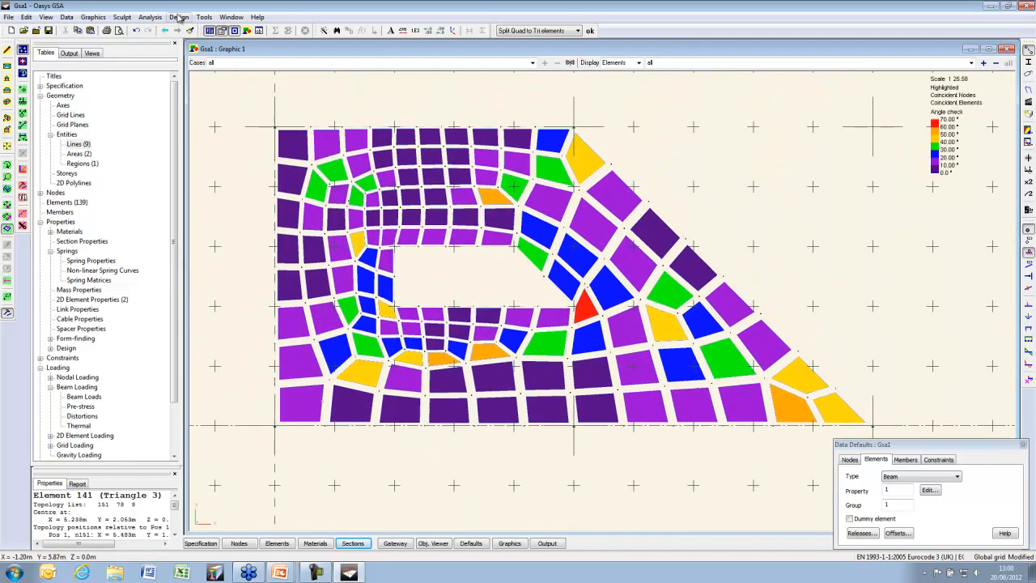
click(179, 17)
Delete the generated 2D mesh for all regions
mouse_move(204, 17)
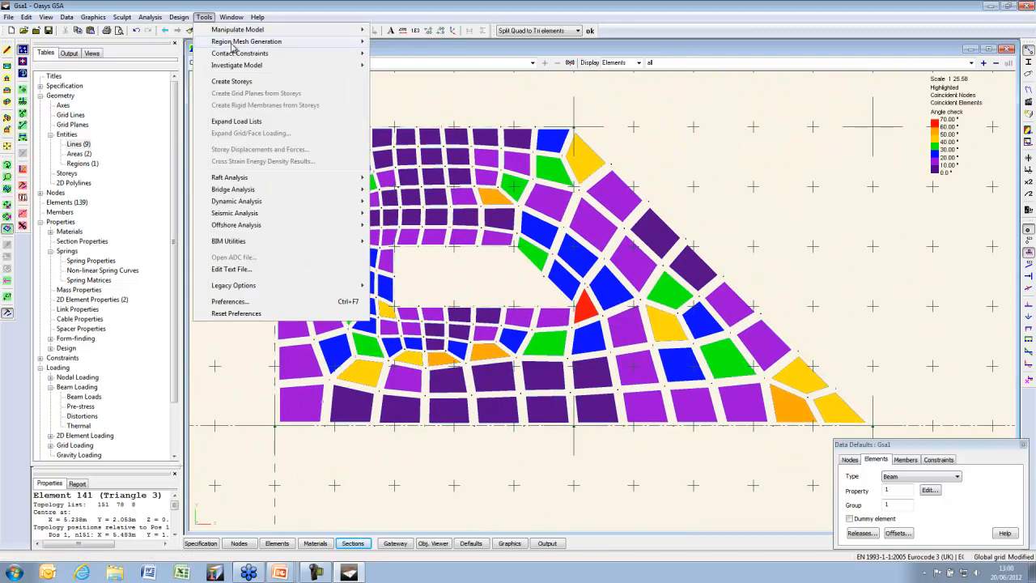
mouse_move(243, 41)
click(419, 65)
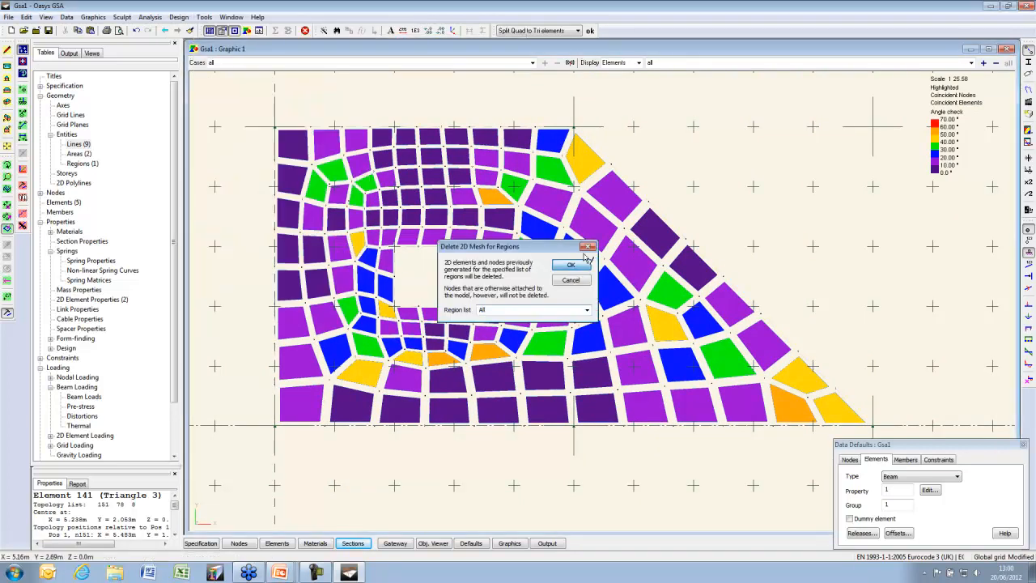
click(571, 264)
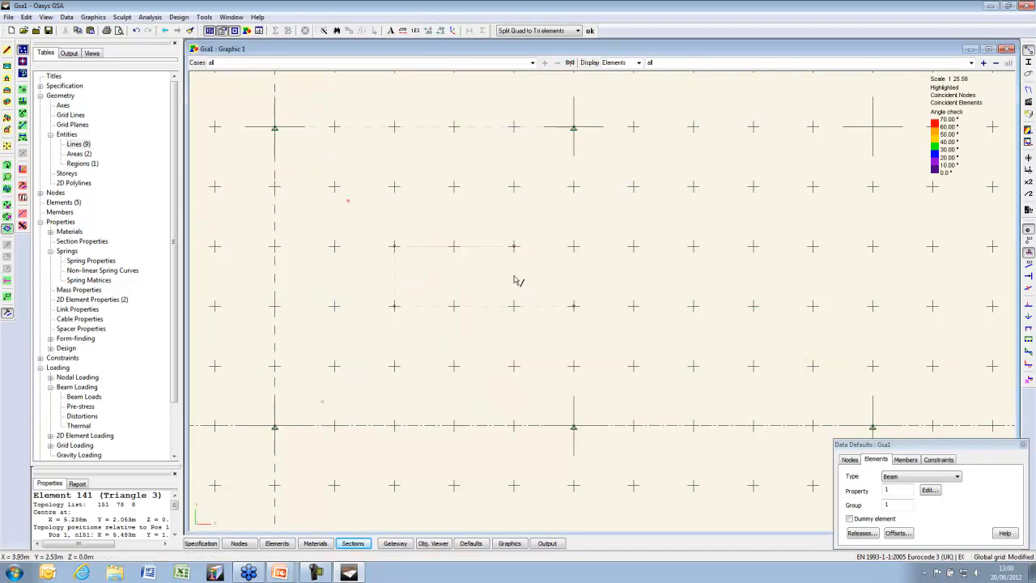
Switch to the design layer and draw a vertical line from node 8 down to the gridline
right_click(506, 225)
click(563, 437)
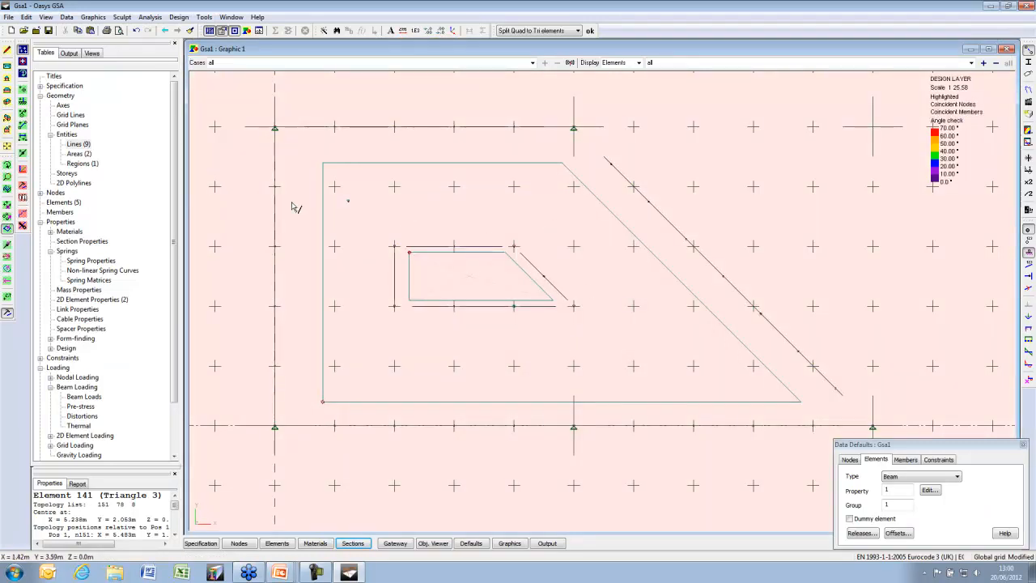
click(22, 152)
click(573, 306)
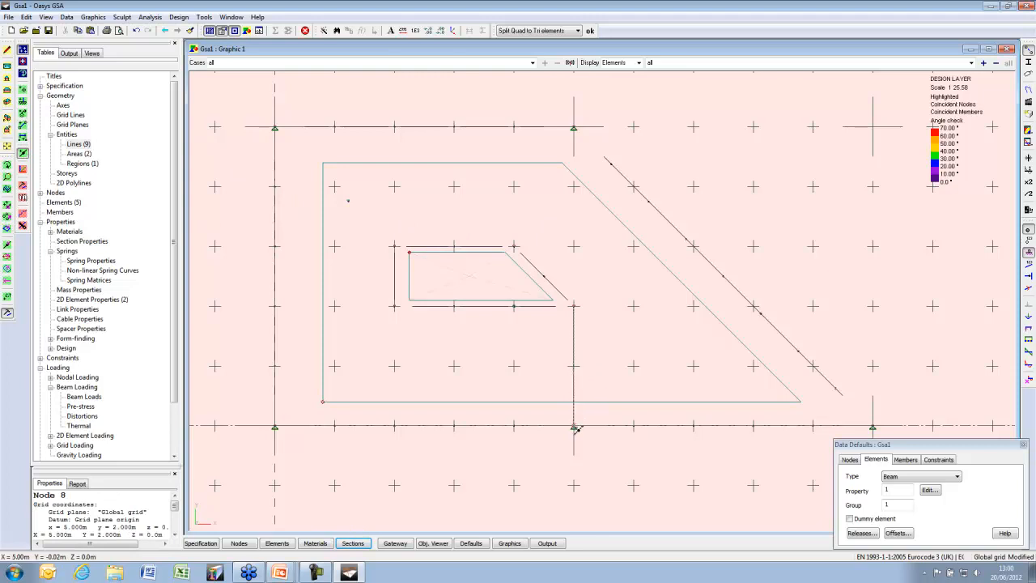
click(574, 426)
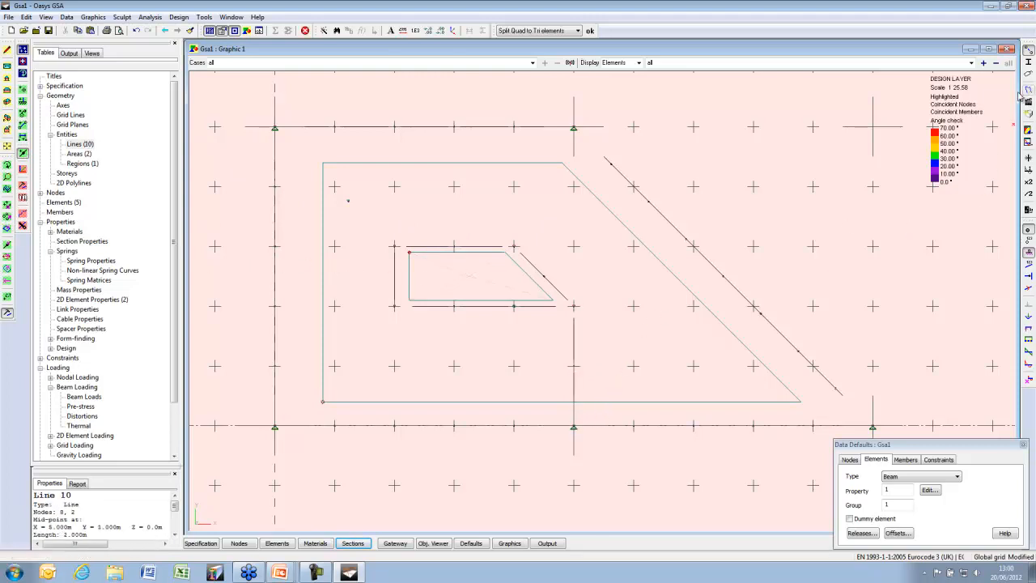
Draw a line from node 8 meeting the diagonal edge perpendicularly
click(577, 307)
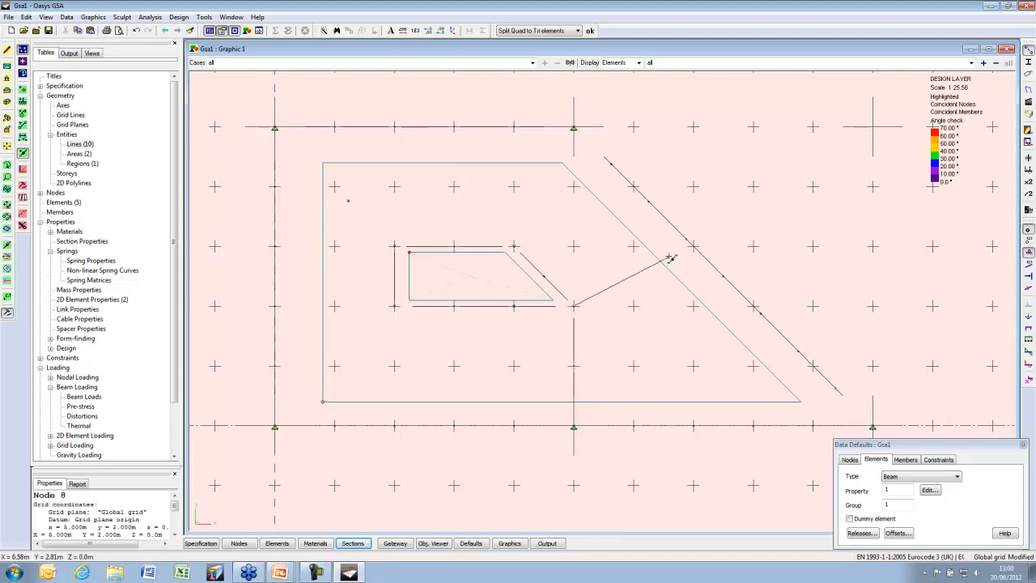
right_click(674, 250)
click(728, 337)
click(703, 256)
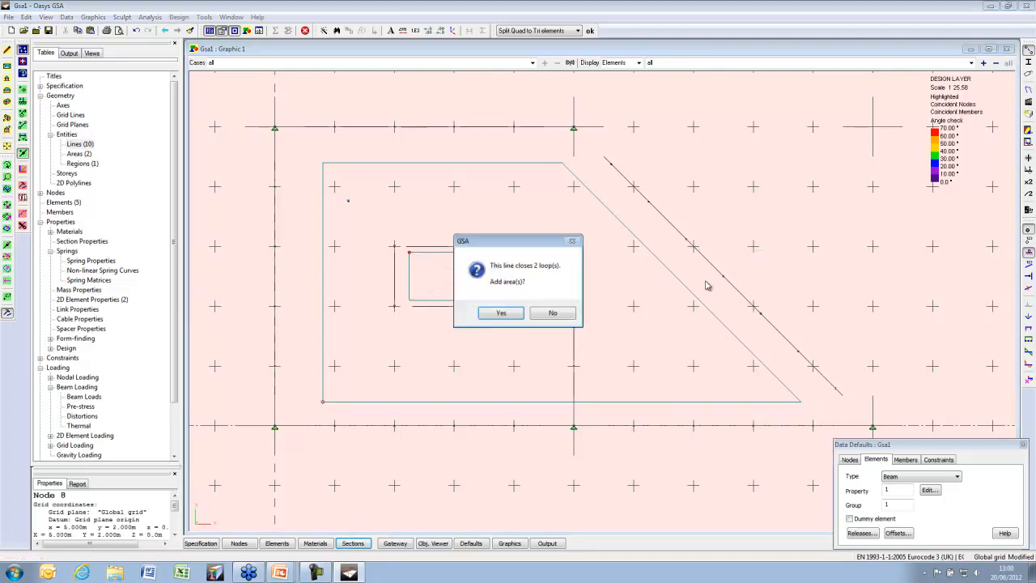
Accept adding the two new areas, then delete the large slab areas
click(501, 313)
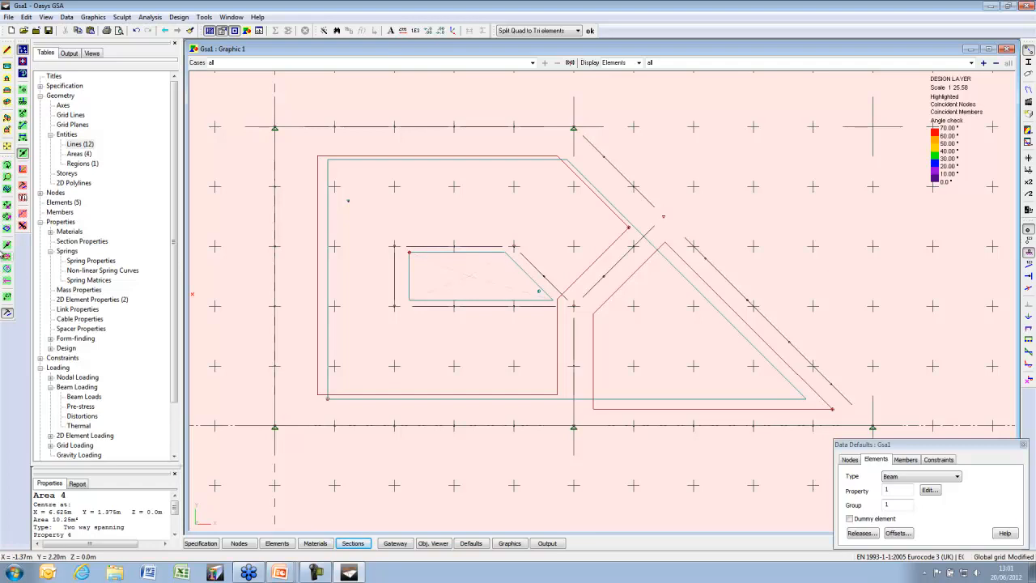
click(7, 257)
ctrl+click(627, 347)
key(Delete)
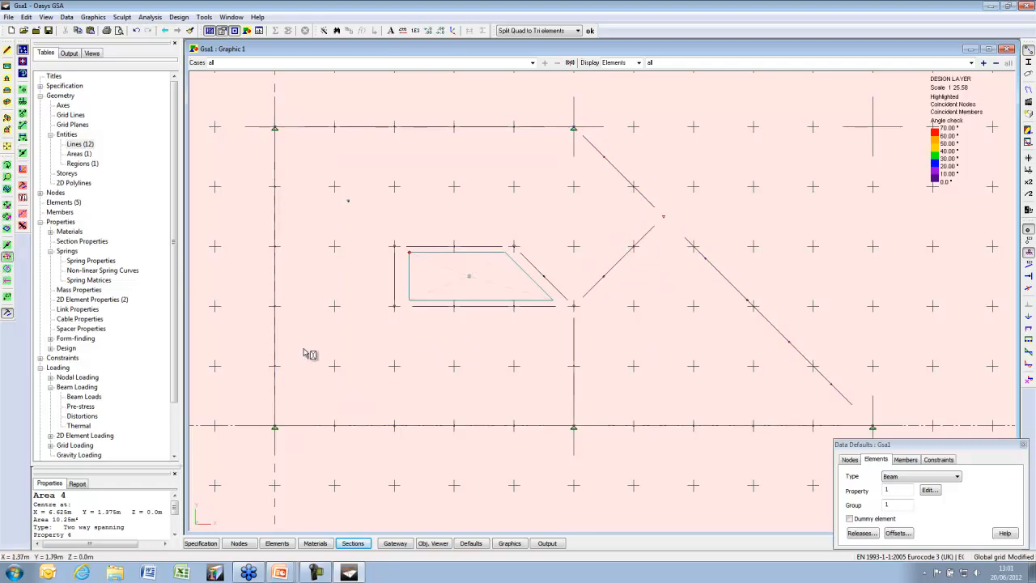
Box-select the boundary, diagonal and opening lines, and hide the grid
click(23, 153)
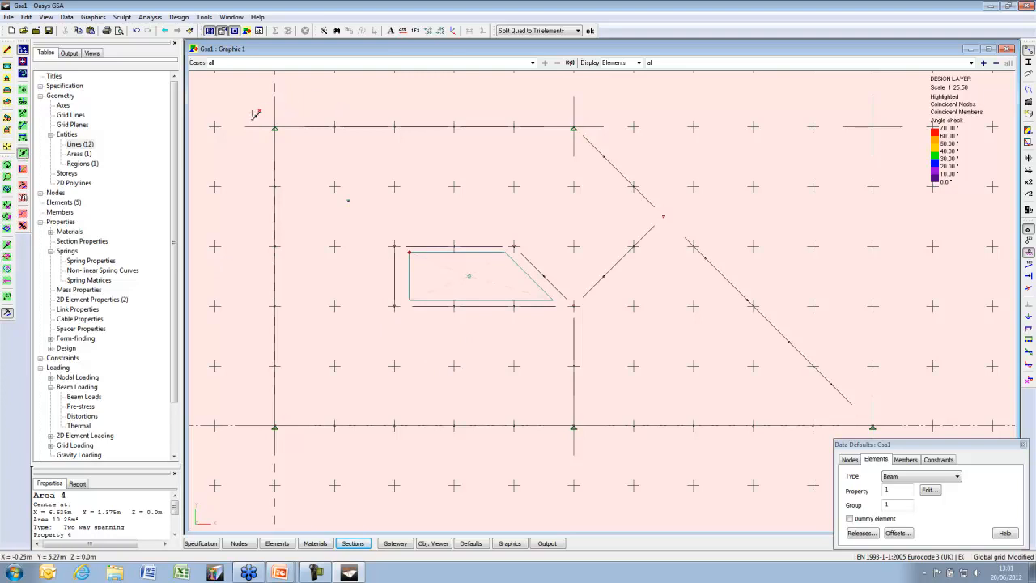
click(7, 246)
drag(224, 103, 664, 264)
drag(512, 109, 680, 314)
drag(241, 112, 359, 458)
drag(261, 467, 616, 293)
drag(344, 229, 418, 339)
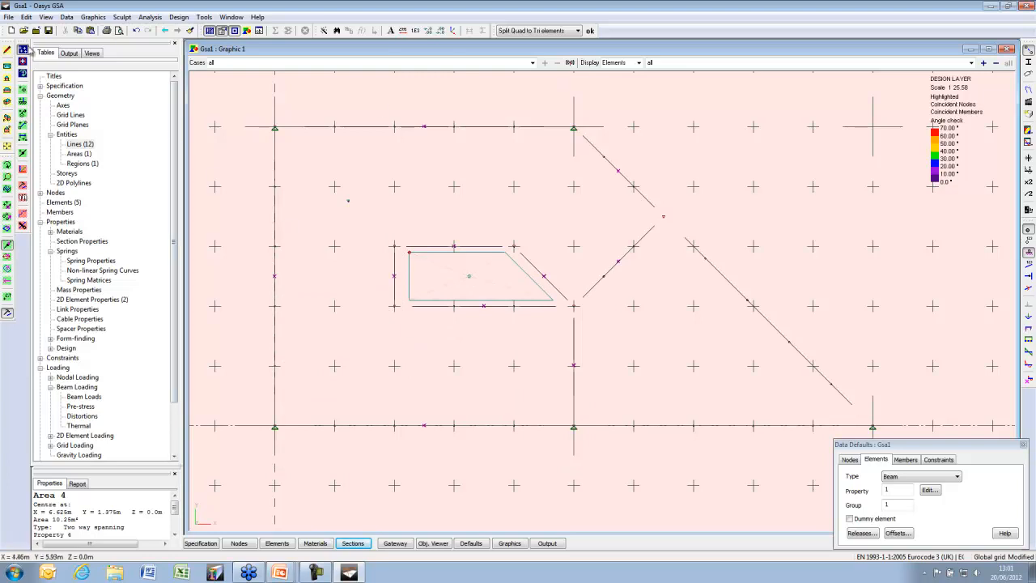
click(23, 50)
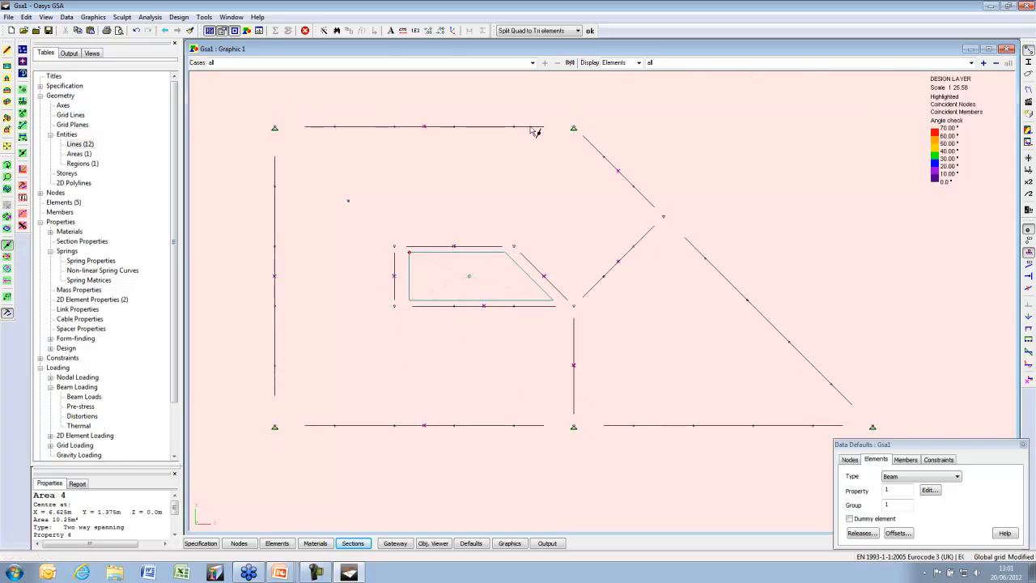
Add an area from the selected left-hand lines and a triangular area on the right, then open the Areas table
right_click(206, 173)
click(249, 202)
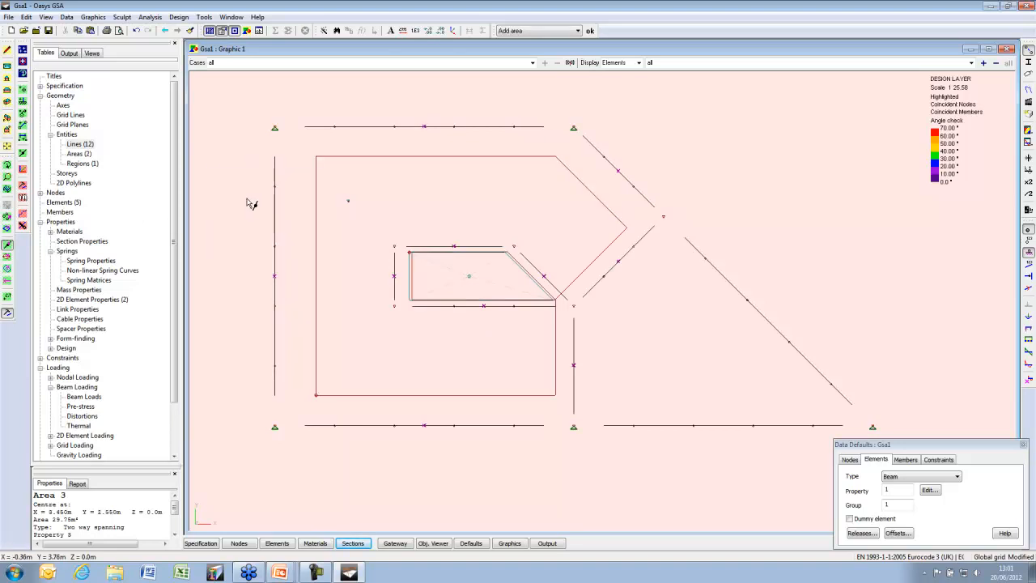
mouse_move(671, 342)
middle_down()
mouse_move(599, 296)
mouse_move(560, 297)
middle_up()
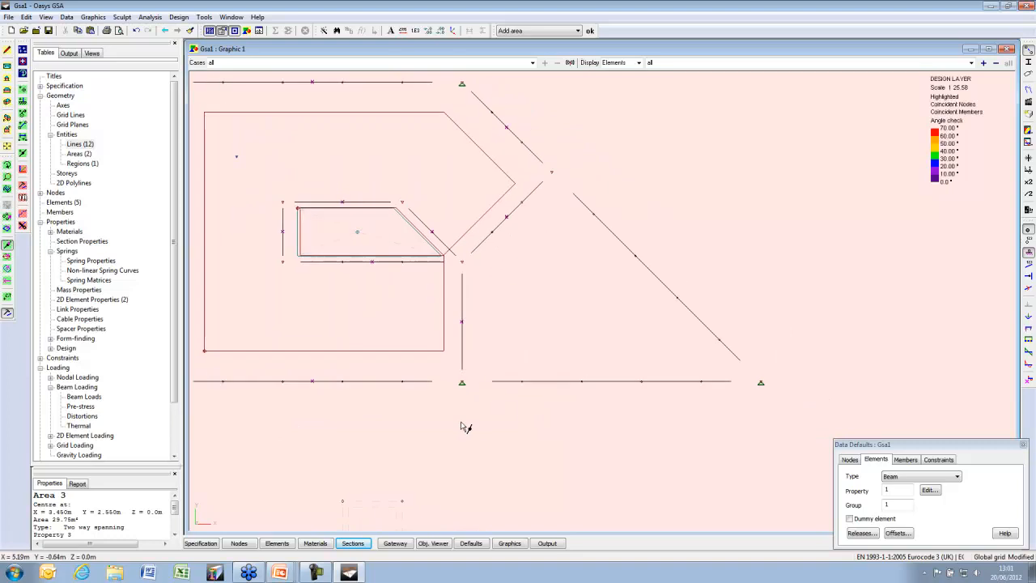
drag(448, 429, 850, 155)
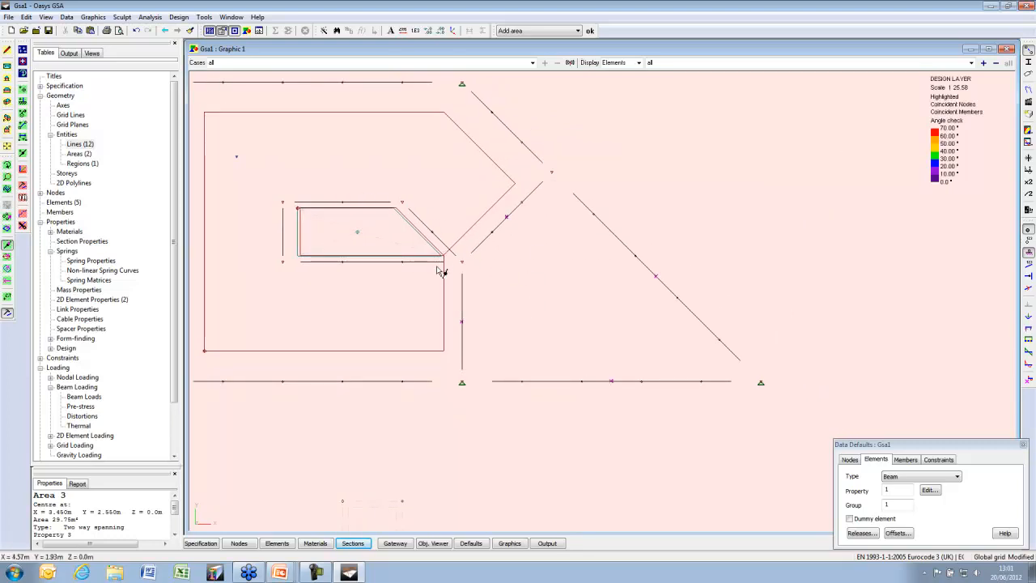
right_click(646, 144)
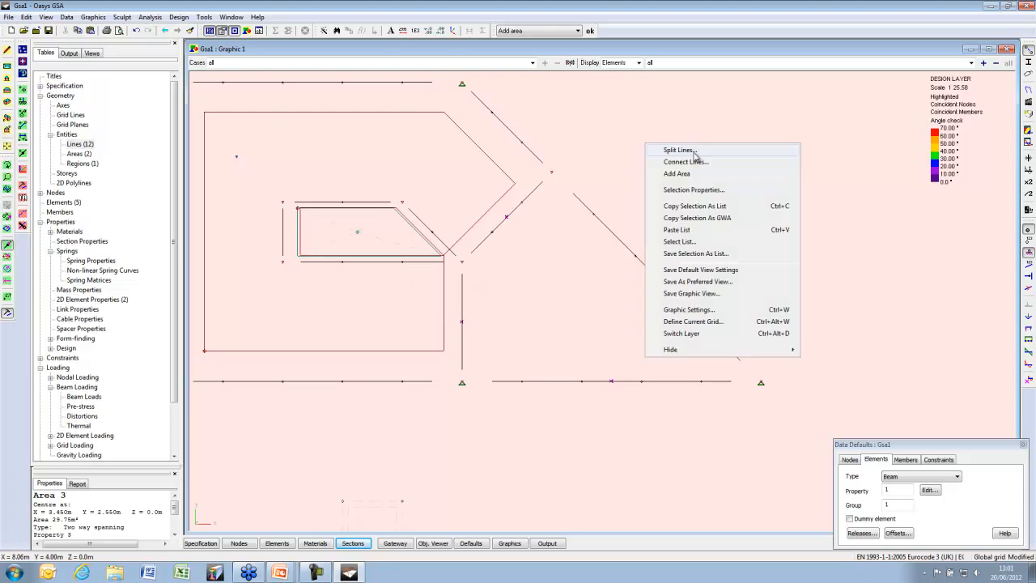
click(694, 176)
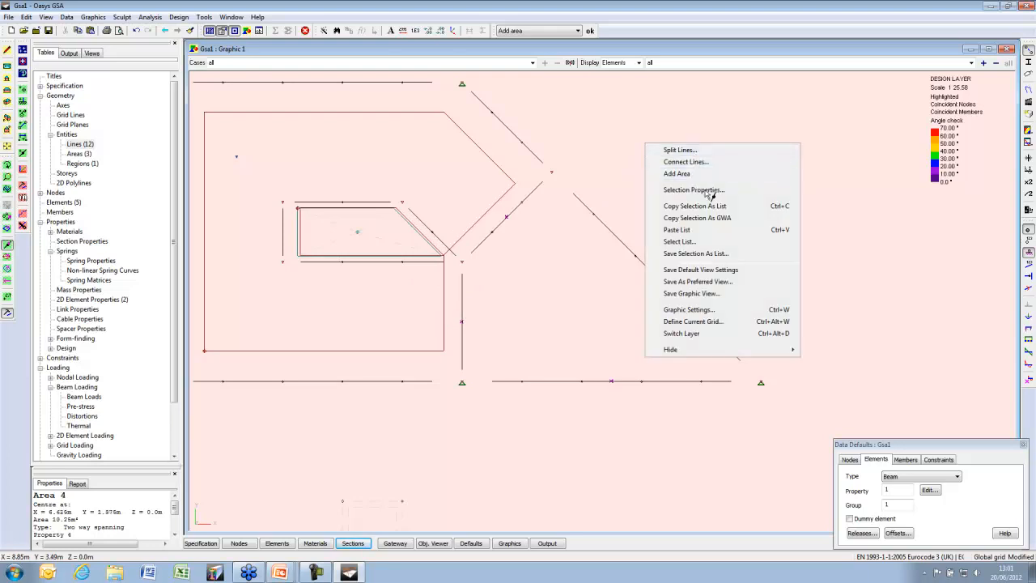
click(81, 154)
double_click(81, 155)
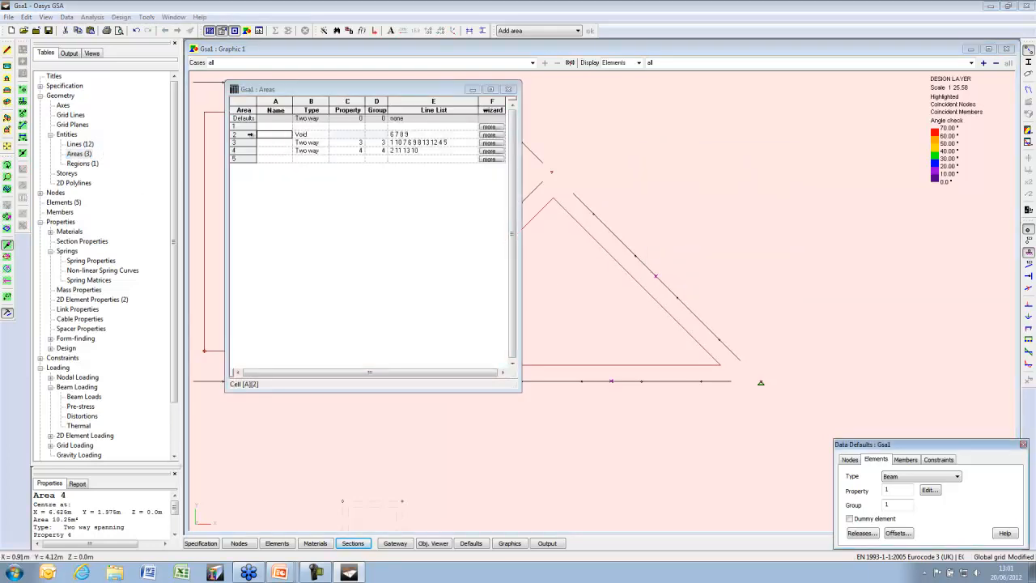
Delete the Void area and set mesh region 1's areas to 3 4, then fit the graphic view
click(250, 134)
key(Delete)
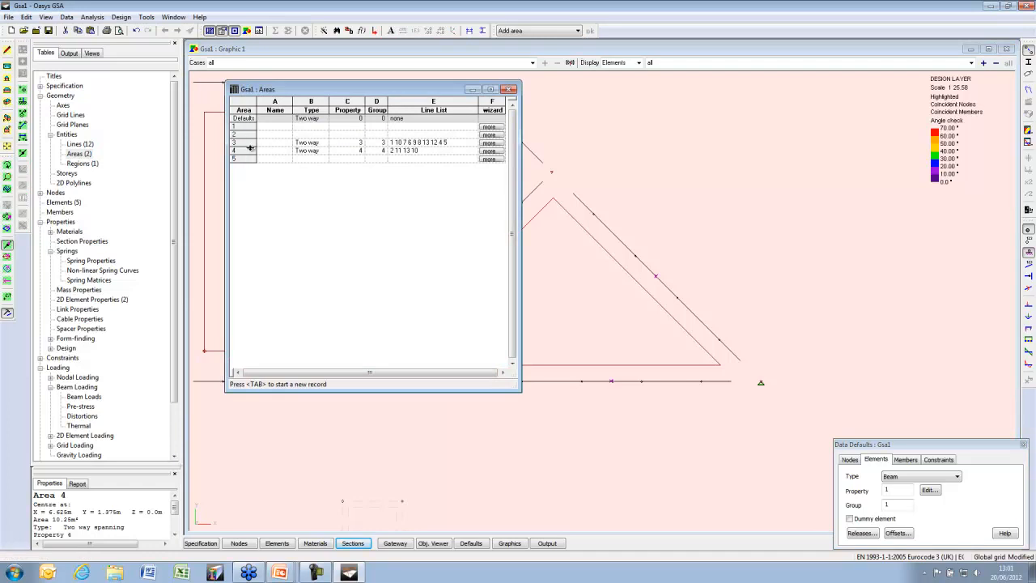
double_click(82, 164)
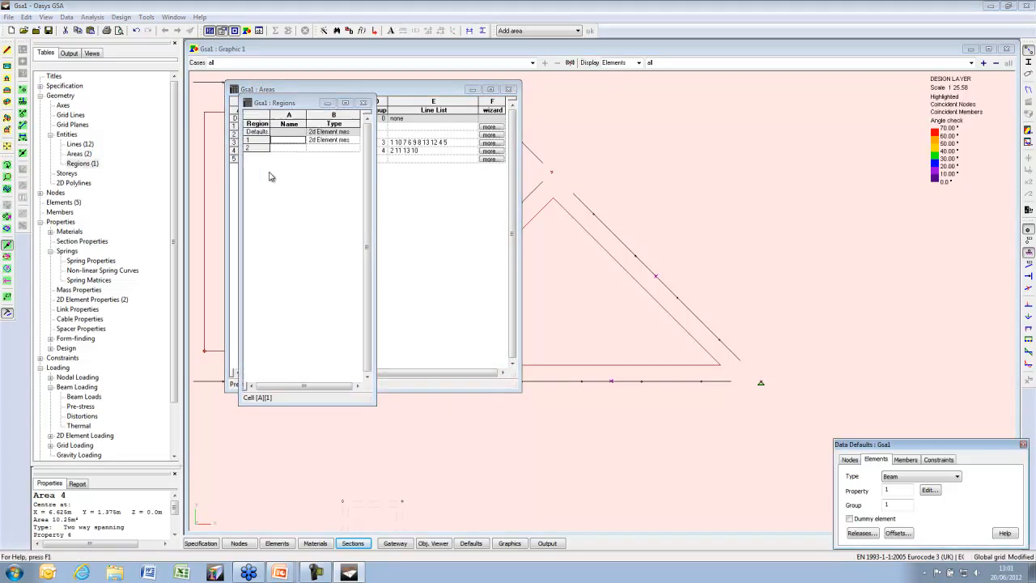
click(262, 142)
drag(472, 272, 427, 267)
key(Tab)
click(493, 271)
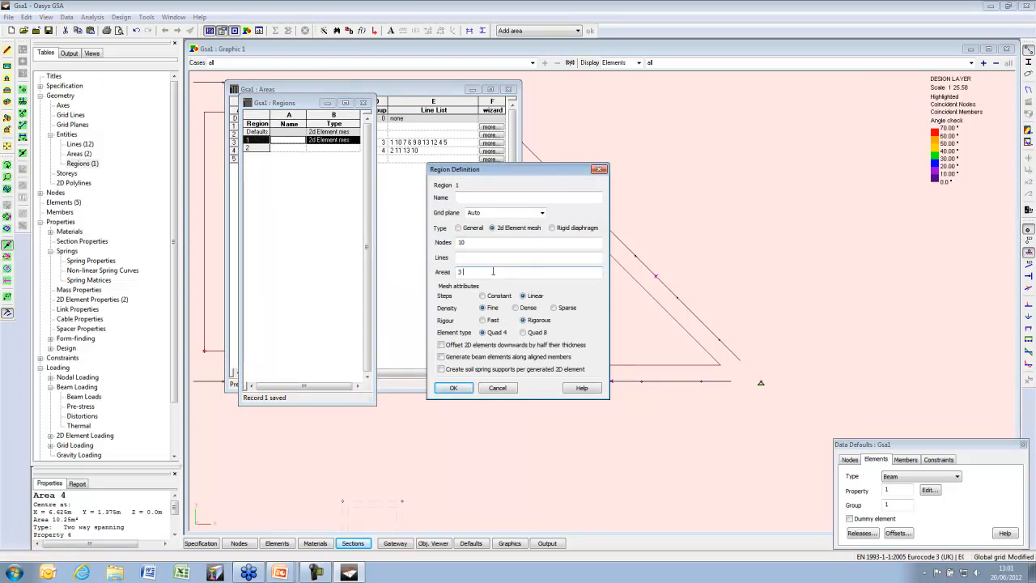
click(457, 388)
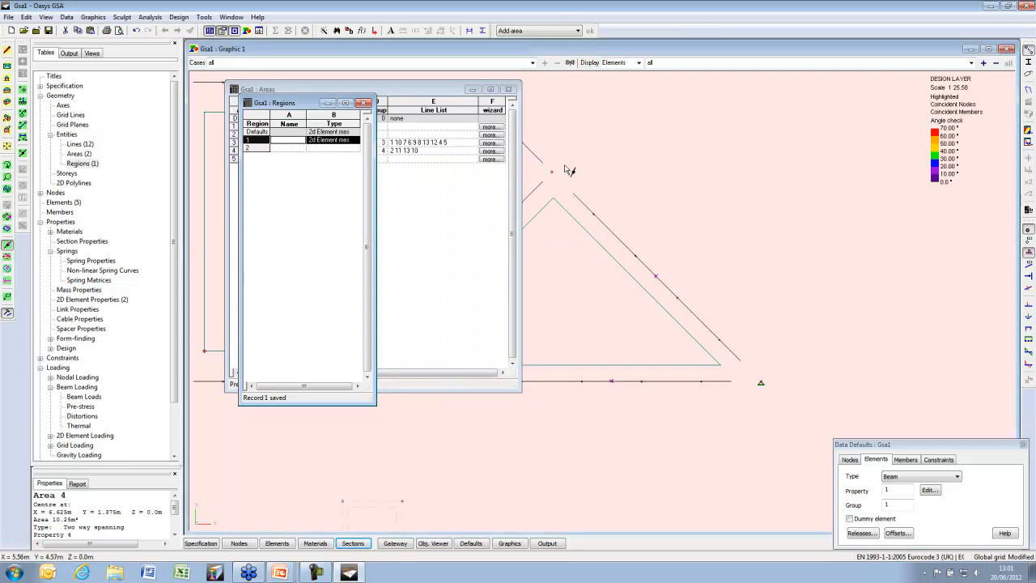
click(551, 100)
key(Home)
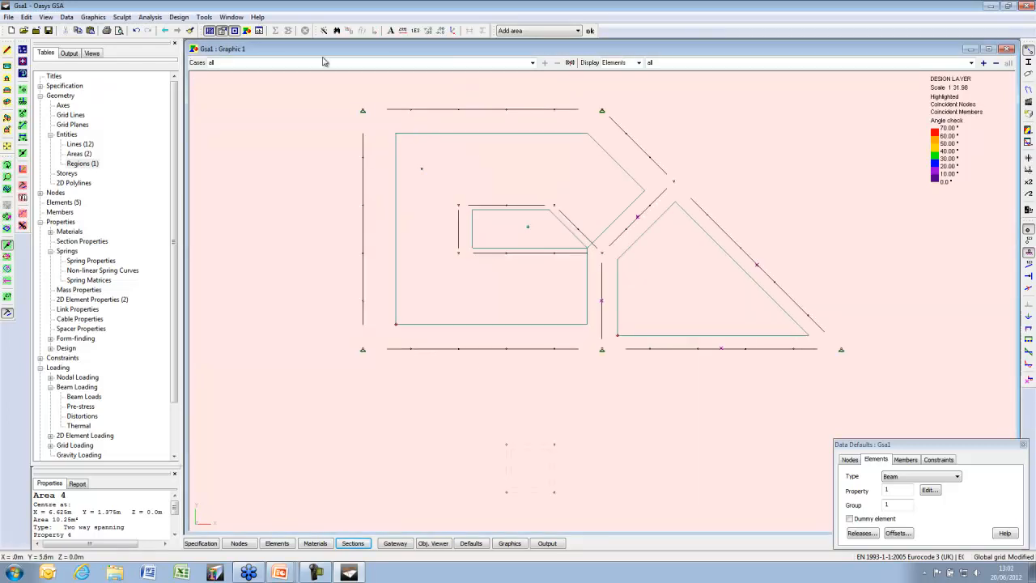
Generate the 2D mesh for all regions and dismiss the 'area 3 not a single closed loop' error
click(205, 17)
mouse_move(243, 43)
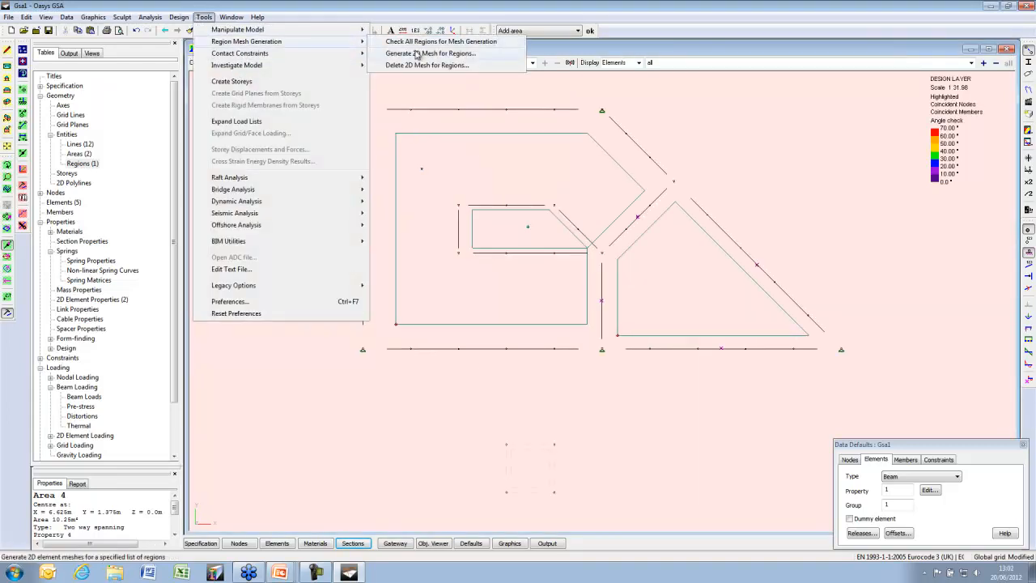
click(417, 53)
click(574, 265)
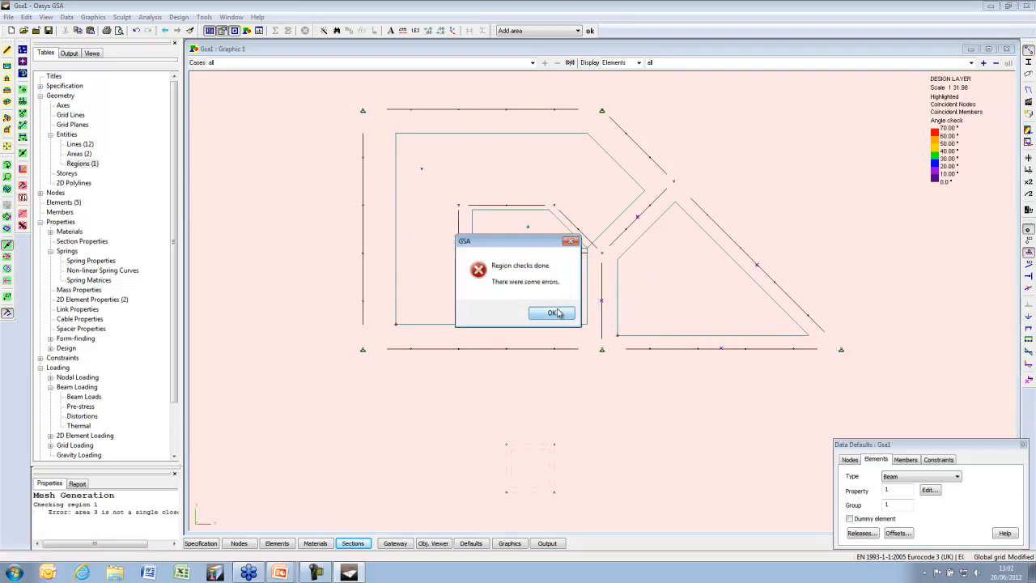
click(552, 313)
drag(118, 548, 141, 550)
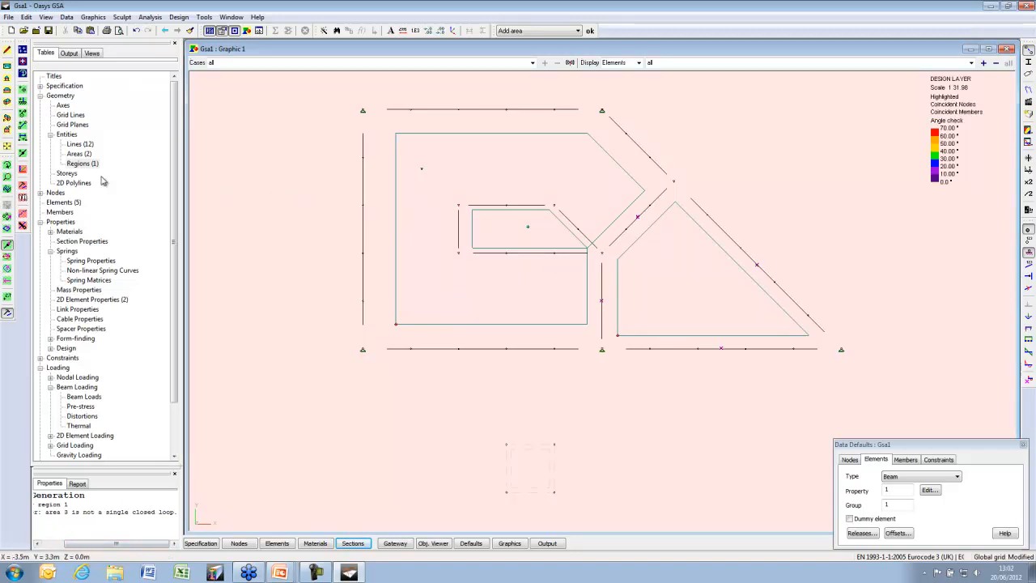
Open the Areas table, then inspect the two diagonal lines, including Line 13
click(81, 154)
double_click(81, 154)
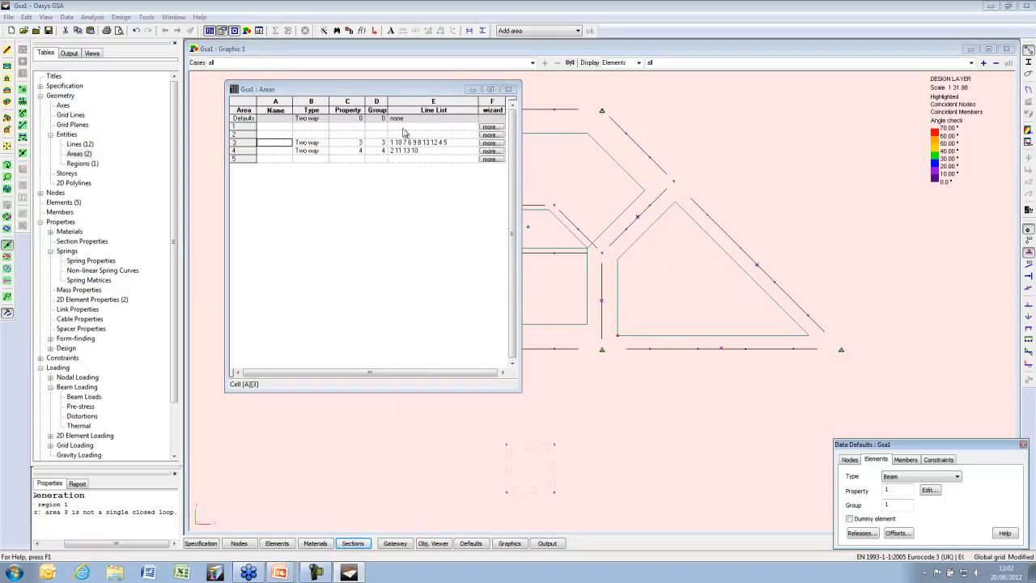
click(551, 47)
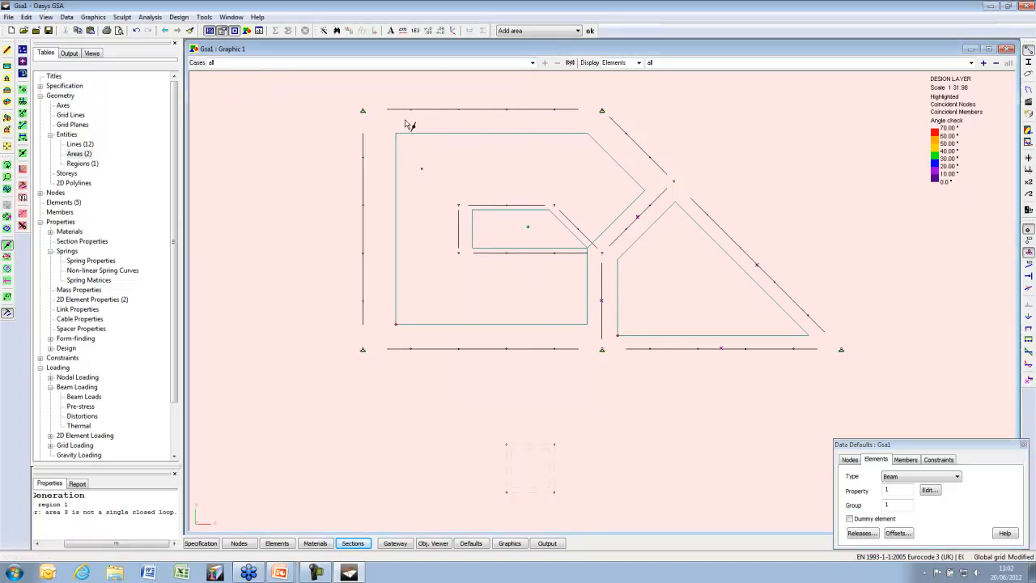
click(645, 152)
click(641, 214)
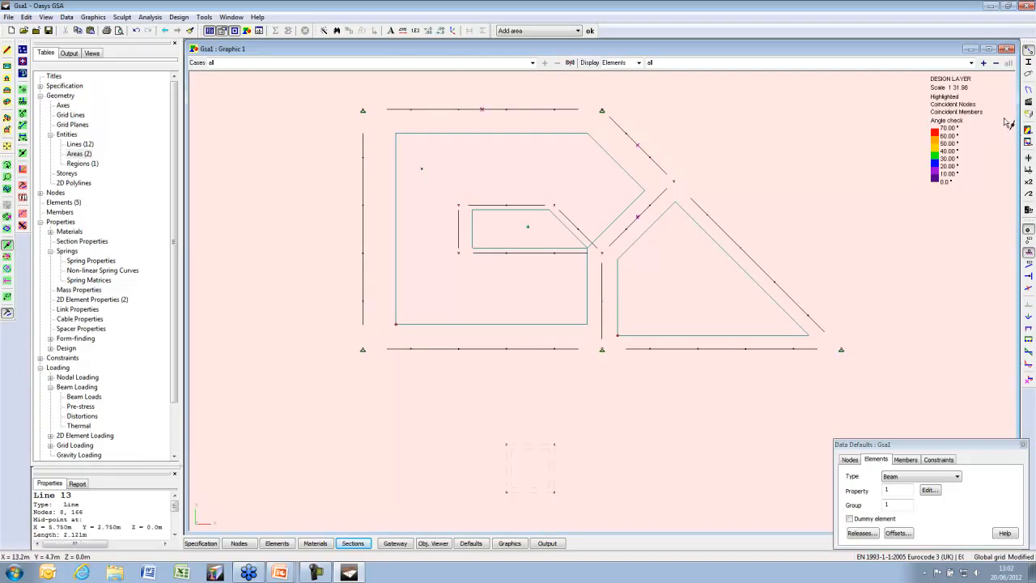
Show areas filled and turn on line number labels
click(1029, 62)
click(1029, 74)
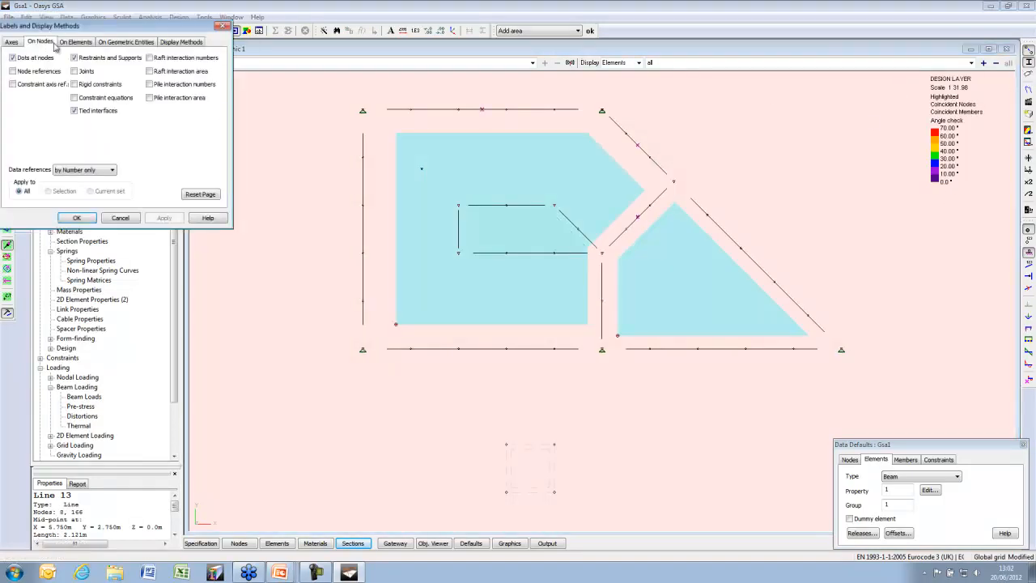
click(79, 42)
click(115, 42)
click(42, 81)
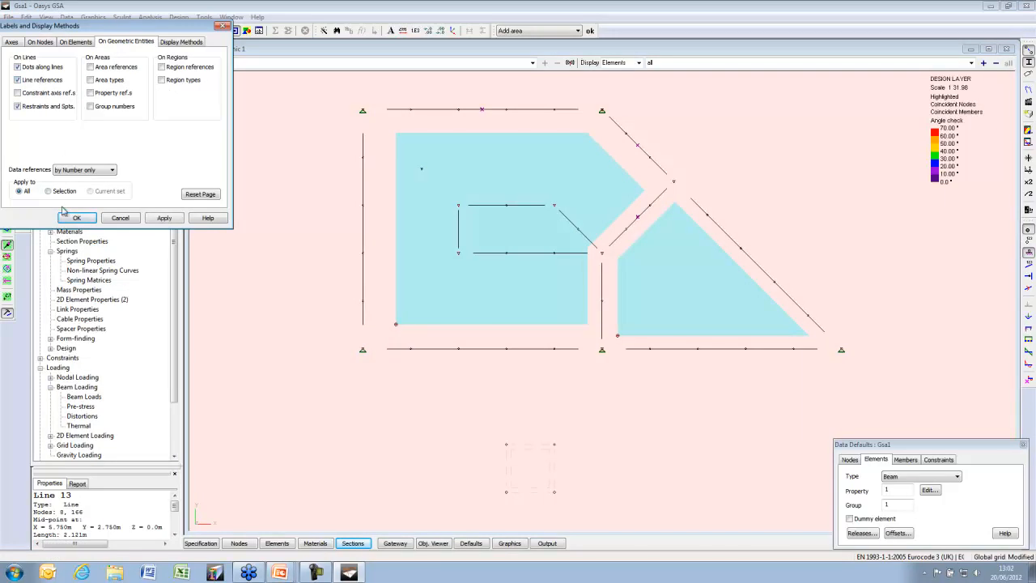
click(77, 218)
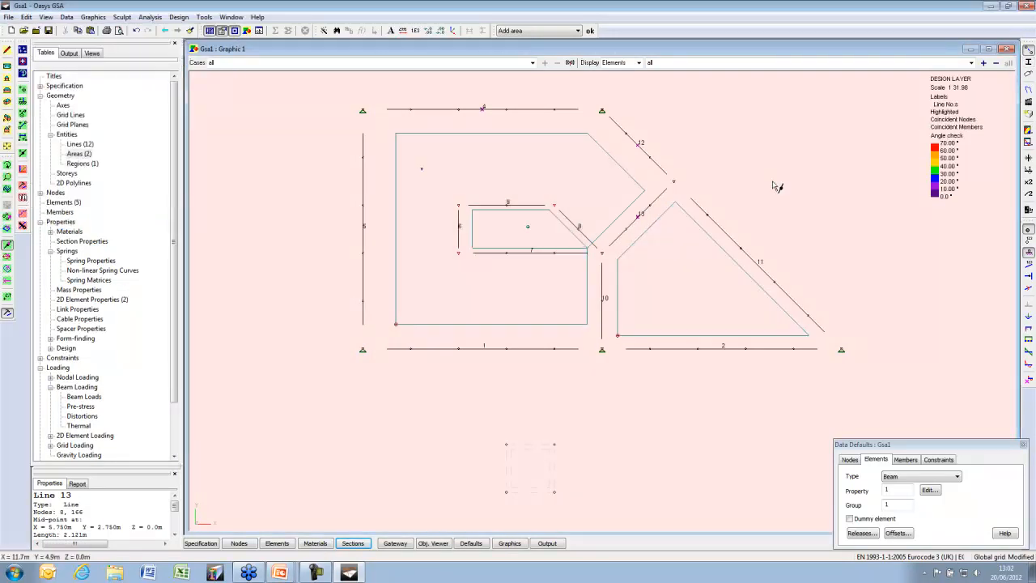
Edit area 3's line list to 1 10 13 12 4 5, removing lines 6 7 8 9
scroll(486, 234, up, 2)
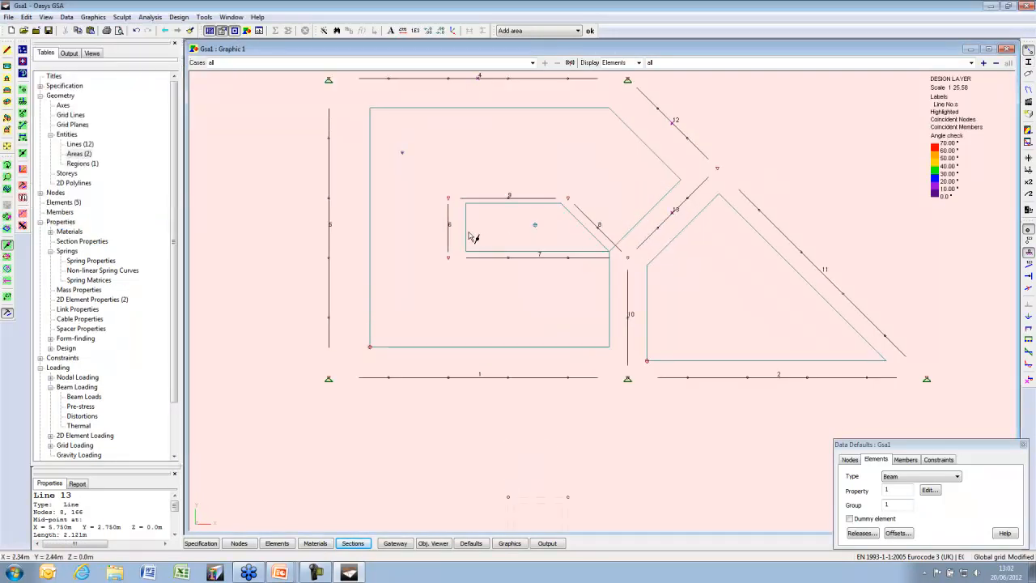
double_click(79, 153)
drag(407, 96, 435, 332)
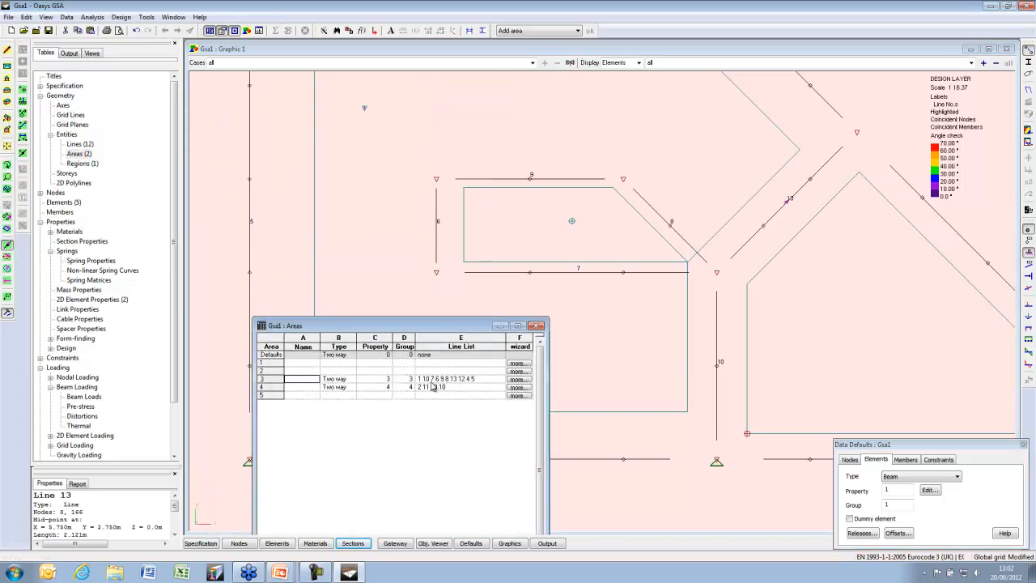
click(432, 379)
key(Delete)
key(Delete)
key(Delete)
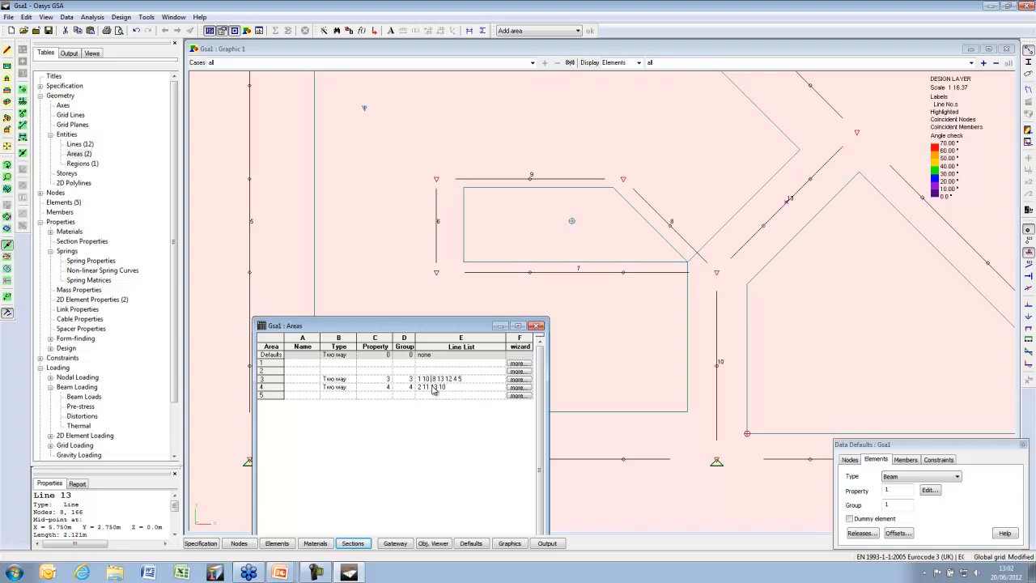
key(Up)
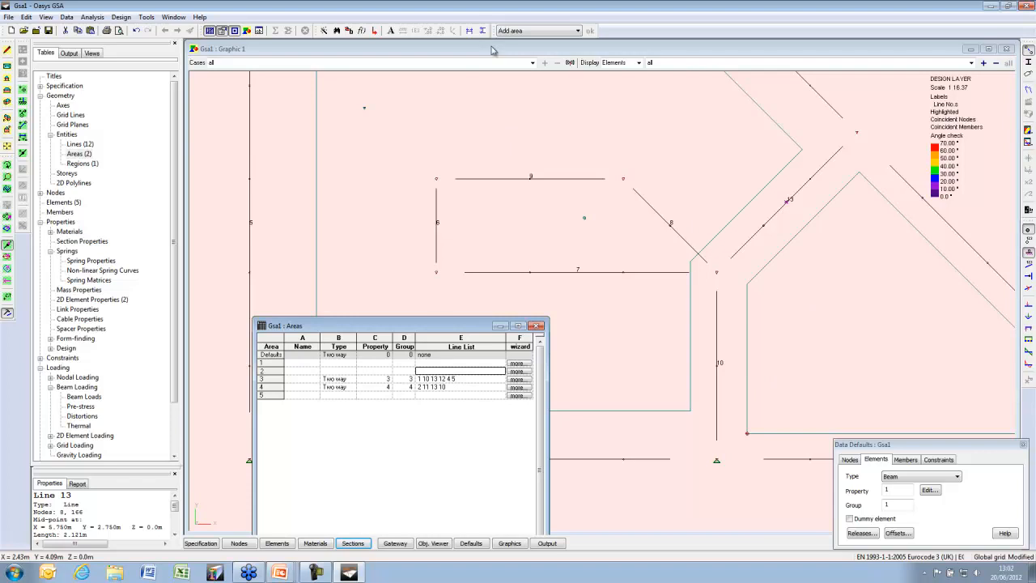
drag(416, 164, 729, 285)
Create area 5 from lines 6 7 8 9 and set region 1's areas to 3 4 5
right_click(461, 144)
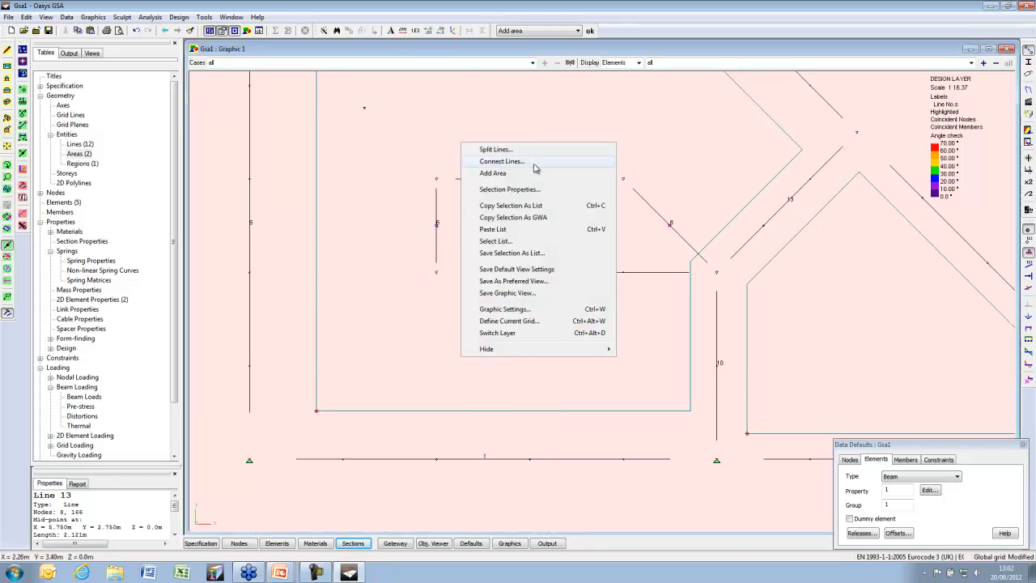
click(493, 173)
double_click(79, 153)
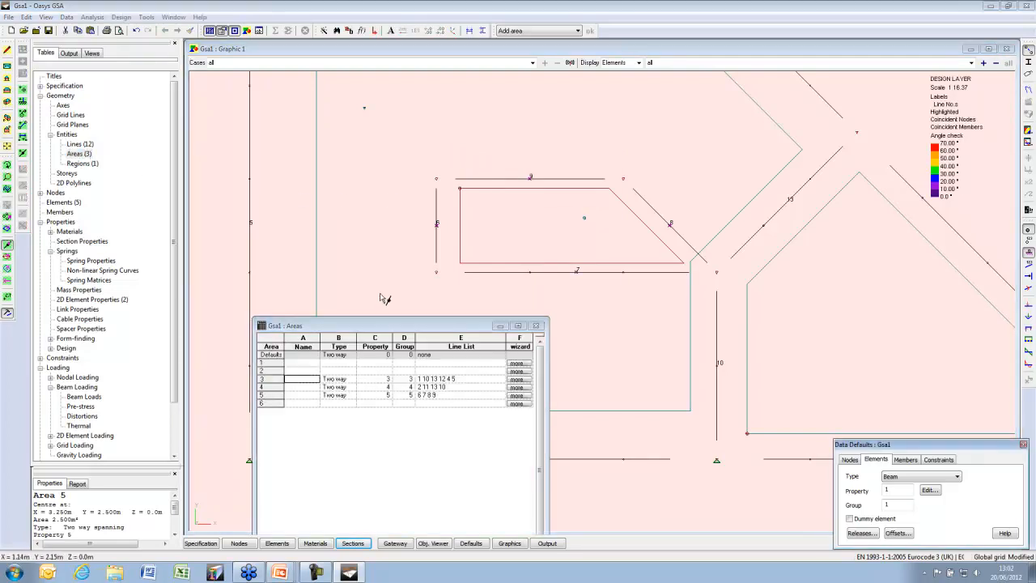
double_click(92, 164)
double_click(302, 145)
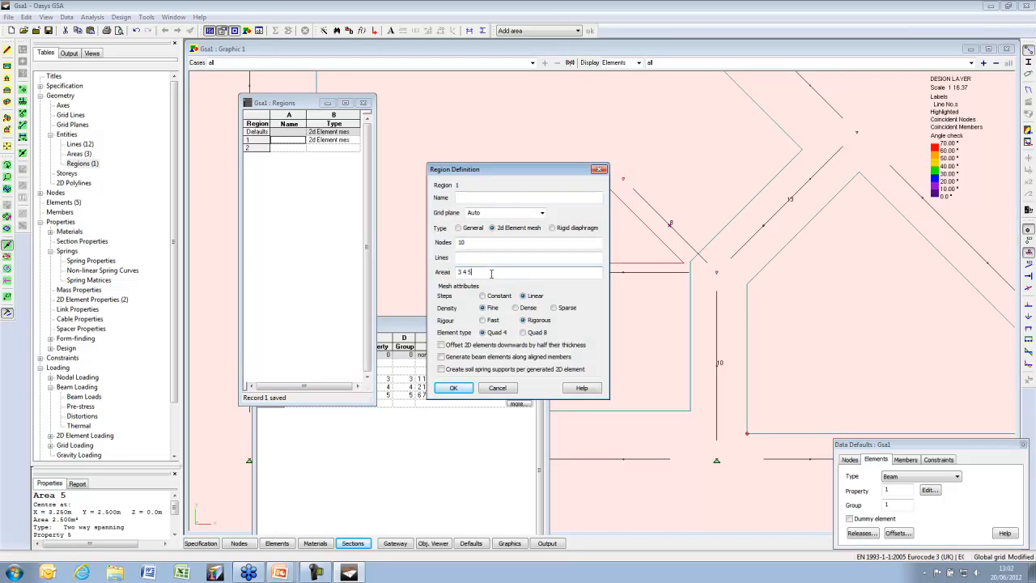
text(5)
click(453, 388)
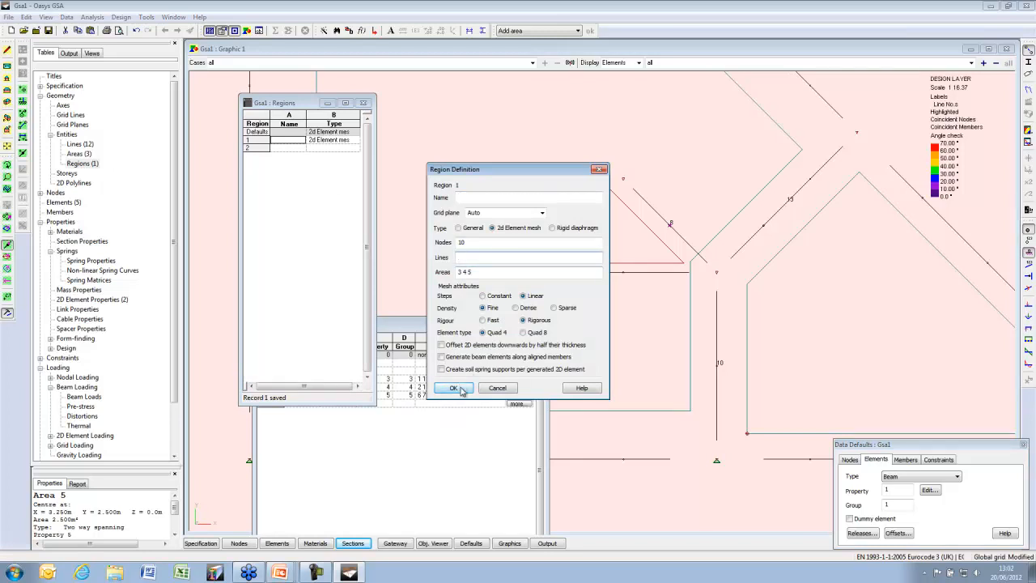
Try meshing all regions and dismiss the error that areas 3 and 5 overlap
click(364, 103)
click(147, 17)
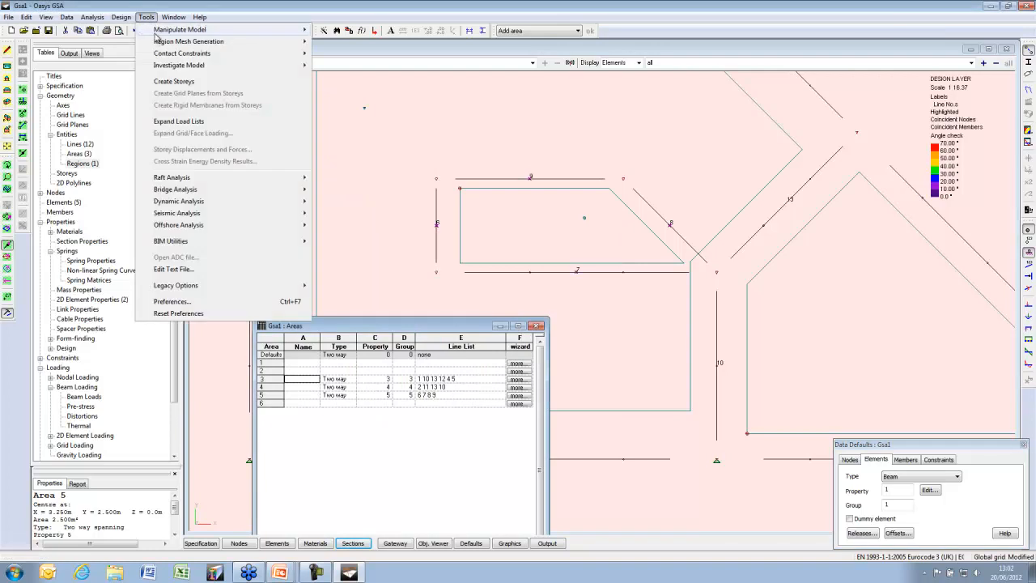
mouse_move(189, 42)
click(368, 53)
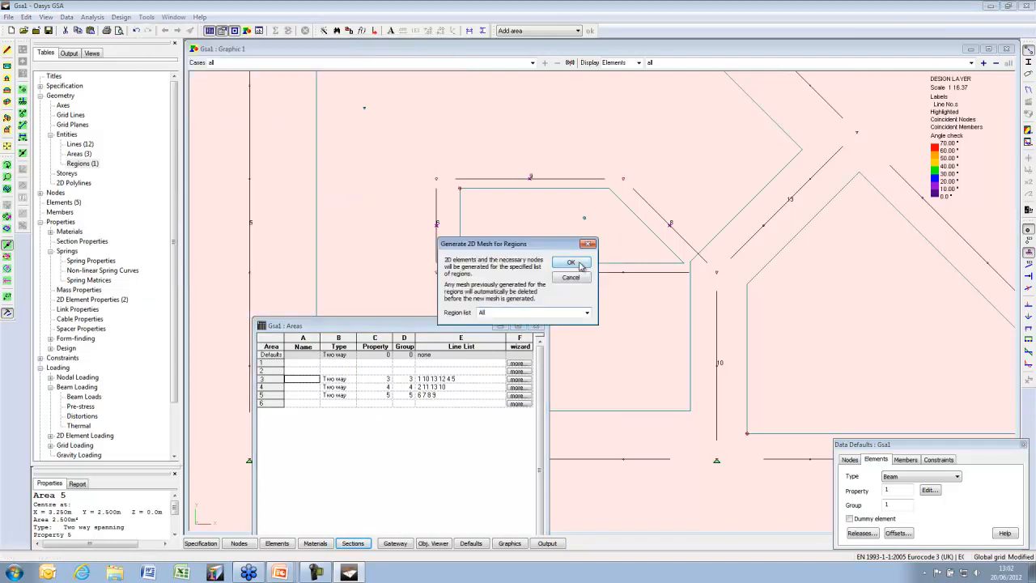
click(581, 265)
click(553, 313)
drag(97, 543, 115, 544)
Set region 1's area list back to 3 4
double_click(82, 163)
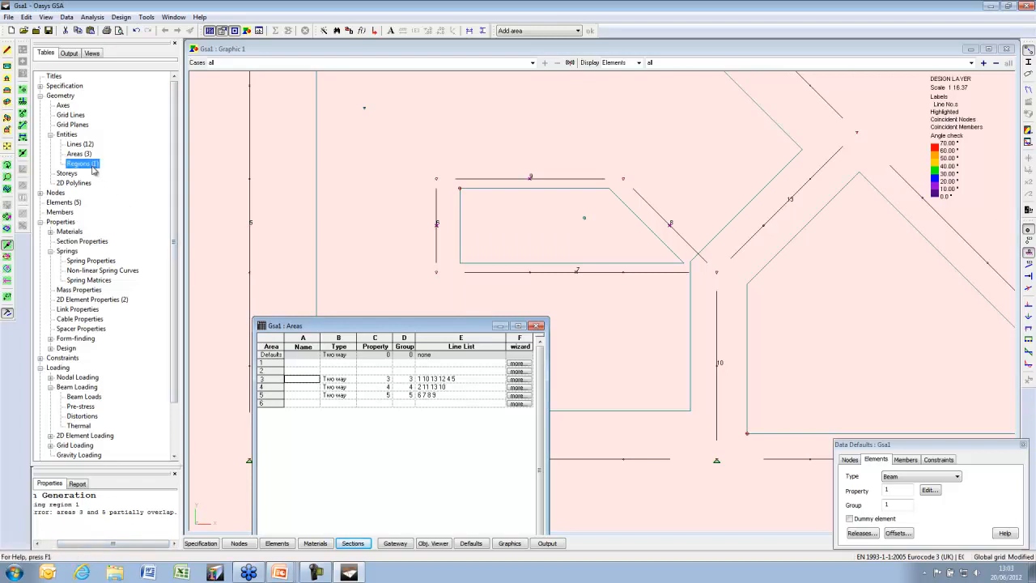
double_click(308, 154)
click(483, 274)
click(461, 389)
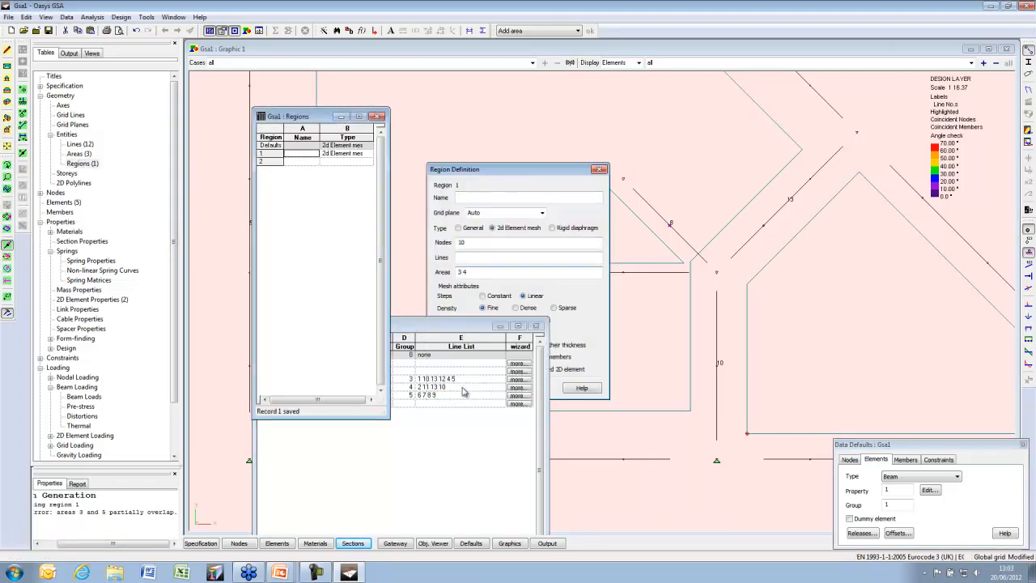
click(430, 49)
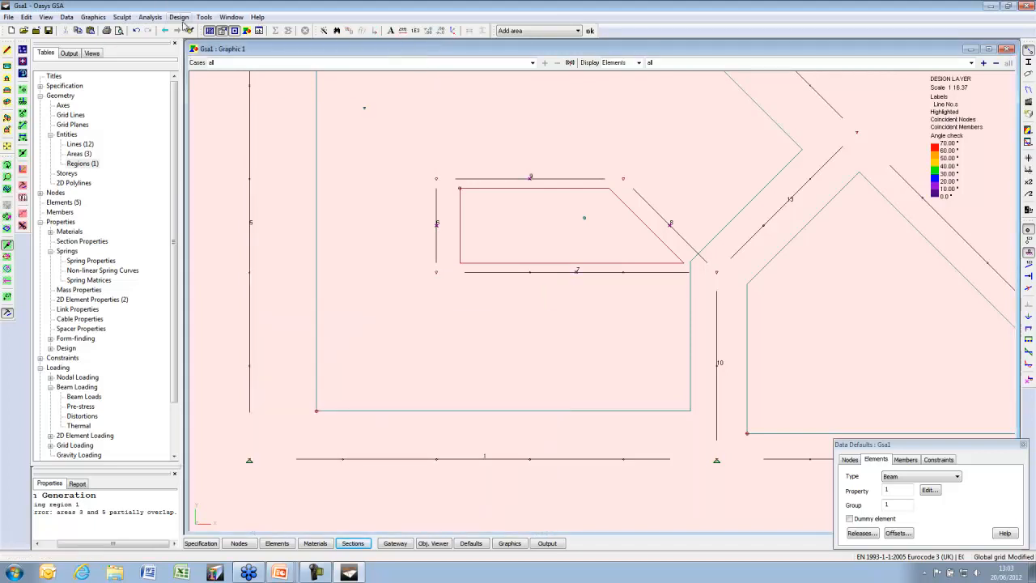
Generate the 2D mesh for all regions, completing without errors at 119 elements
click(179, 17)
mouse_move(202, 18)
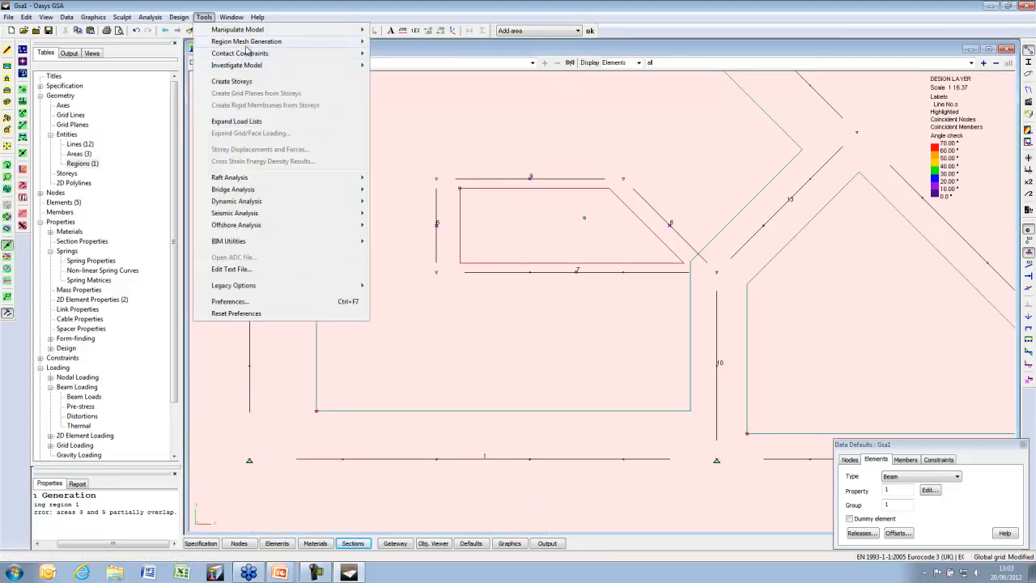
mouse_move(251, 41)
click(431, 55)
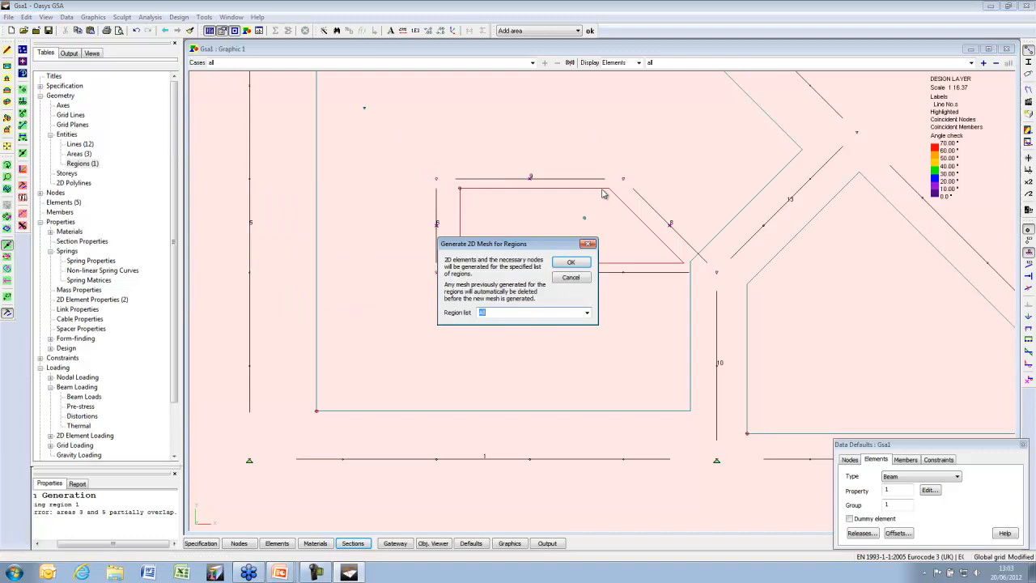
click(572, 263)
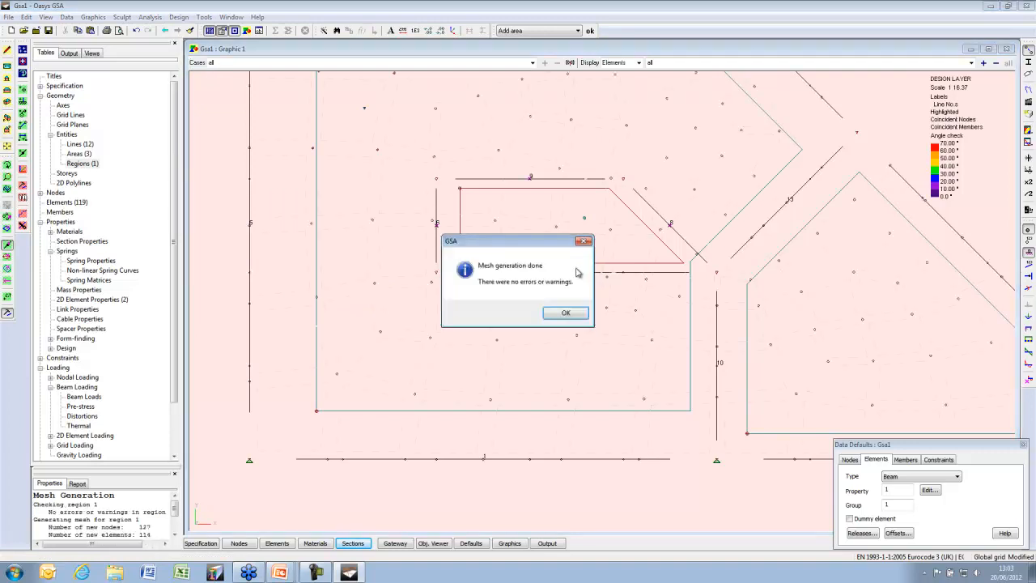
click(575, 312)
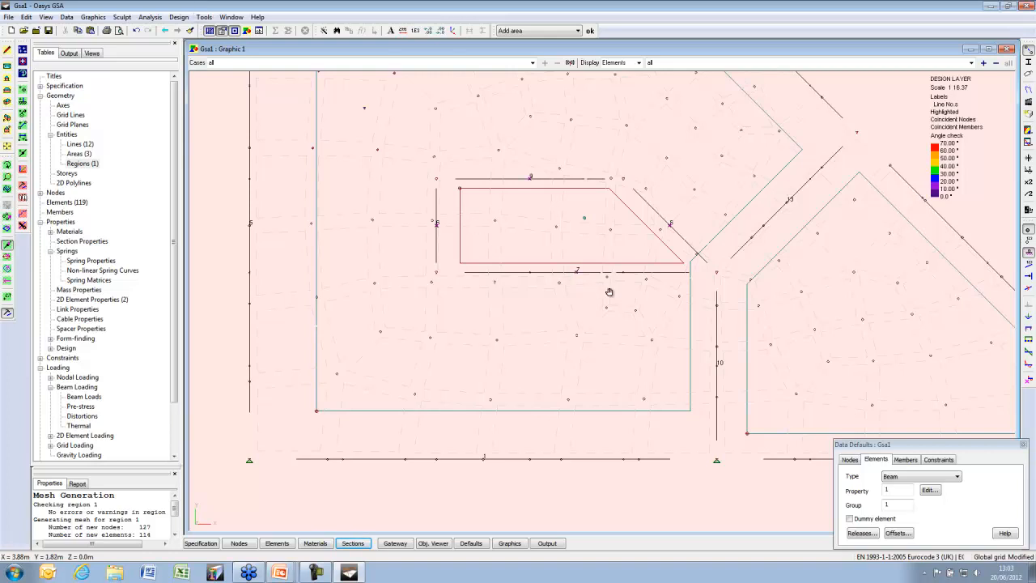
middle_drag(620, 289, 545, 287)
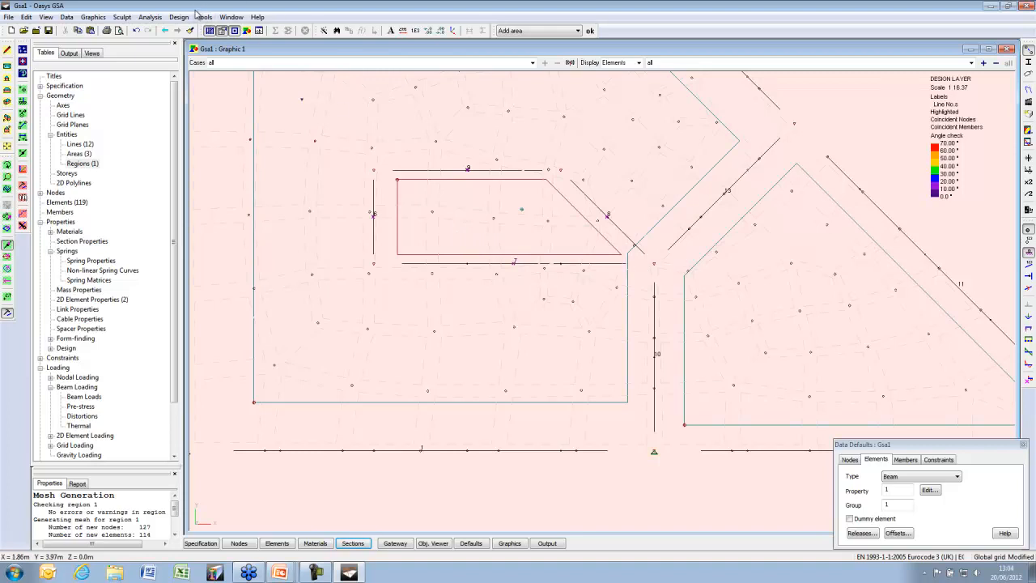
Delete the regions' generated 2D mesh
click(204, 17)
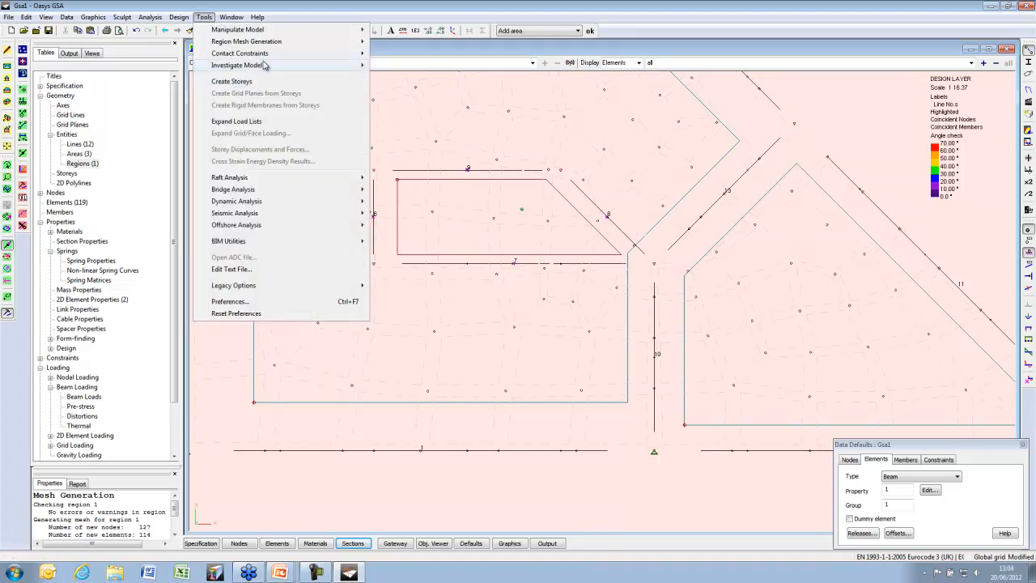
mouse_move(267, 41)
click(502, 66)
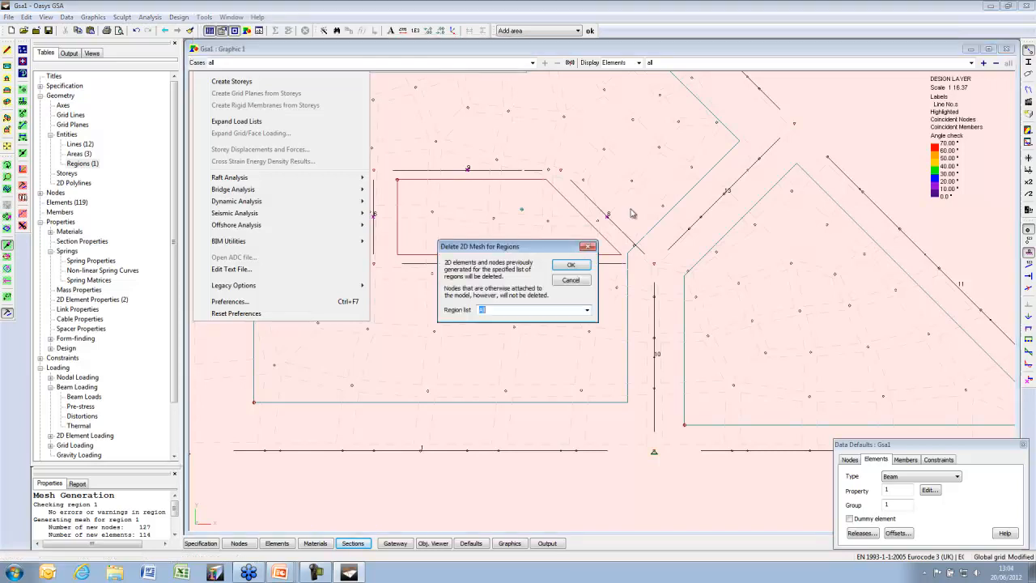
click(576, 265)
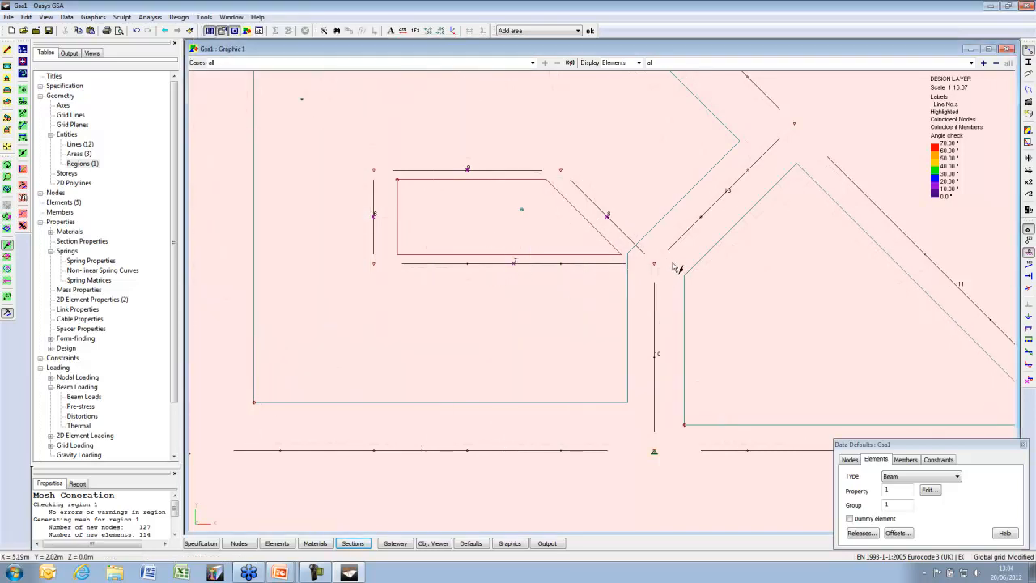
Zoom out to the whole model and switch to an angled isometric 3D view
scroll(668, 270, down, 2)
middle_drag(668, 271, 591, 299)
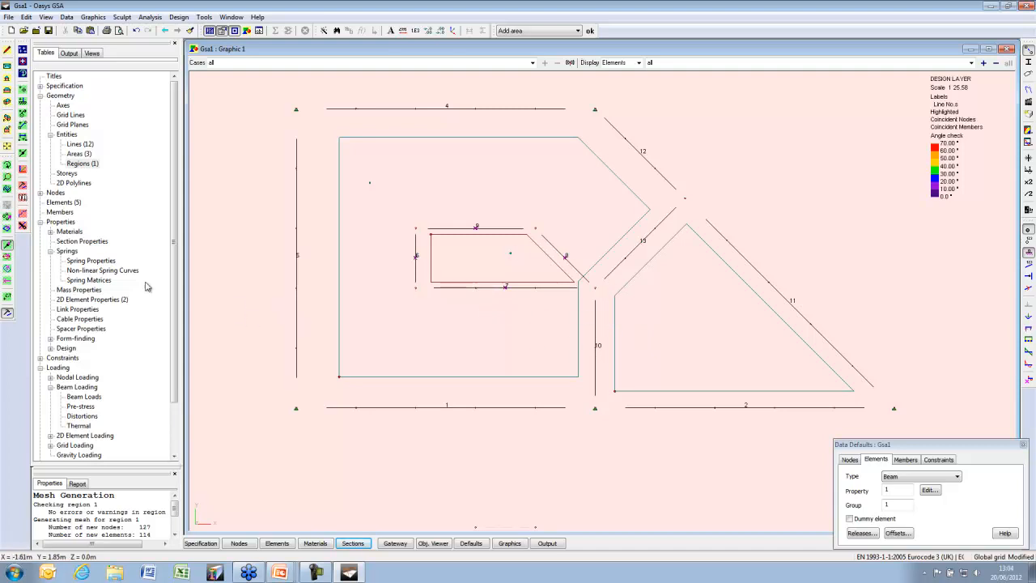
click(7, 217)
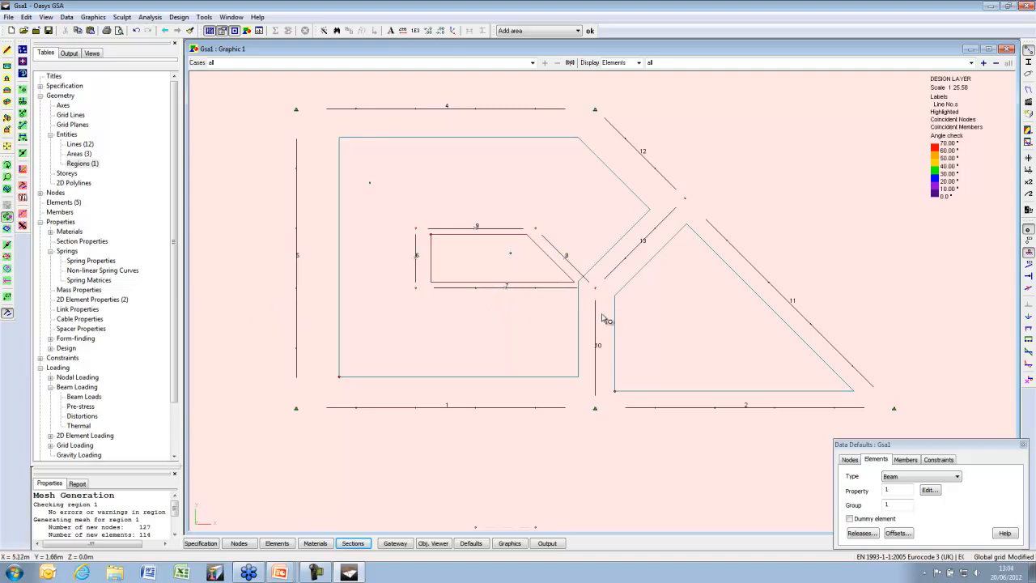
click(8, 118)
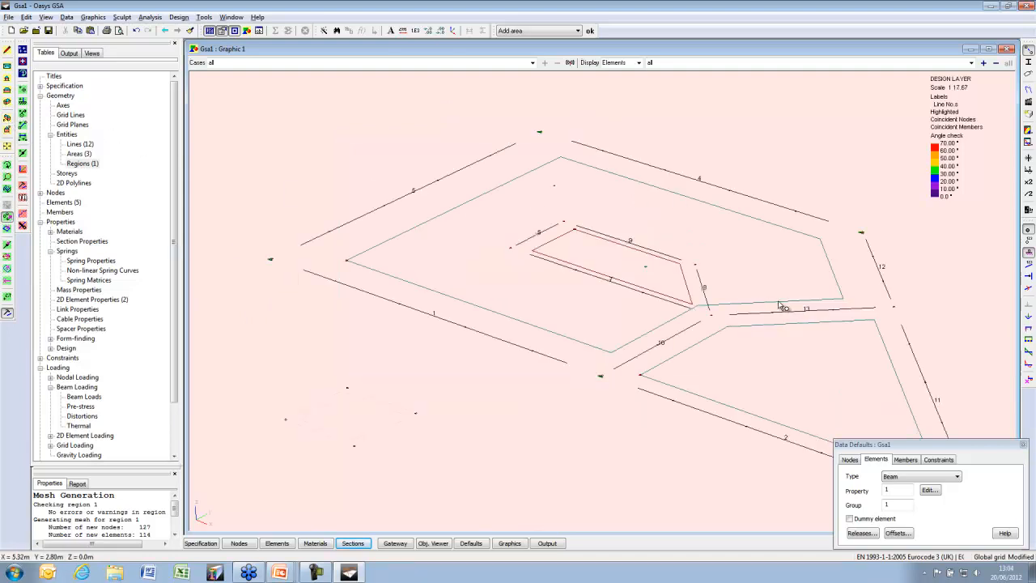
Box-delete the leftover purple mesh elements and the four stray lower nodes
click(7, 229)
drag(257, 348, 477, 494)
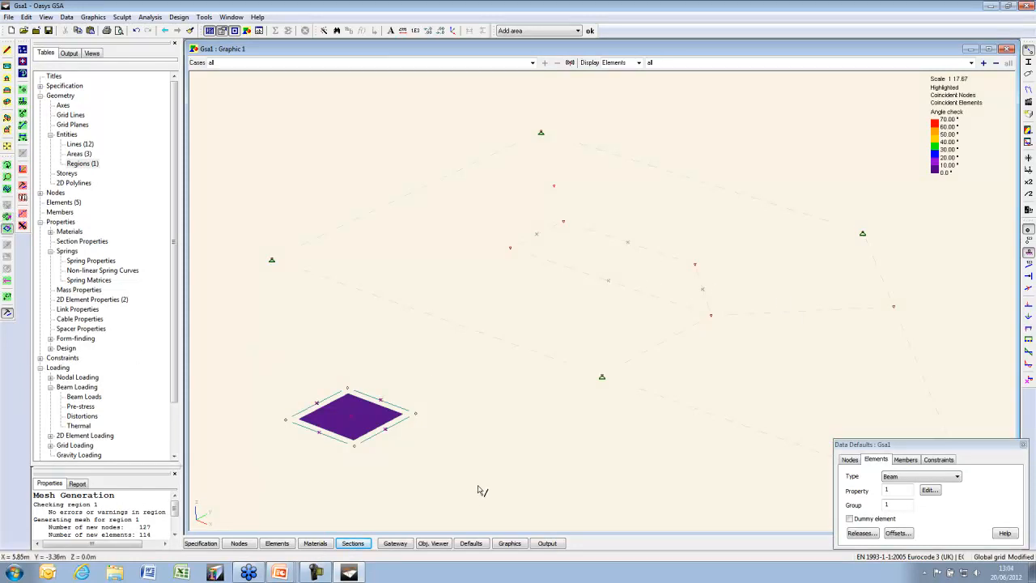
drag(442, 365, 288, 476)
key(Delete)
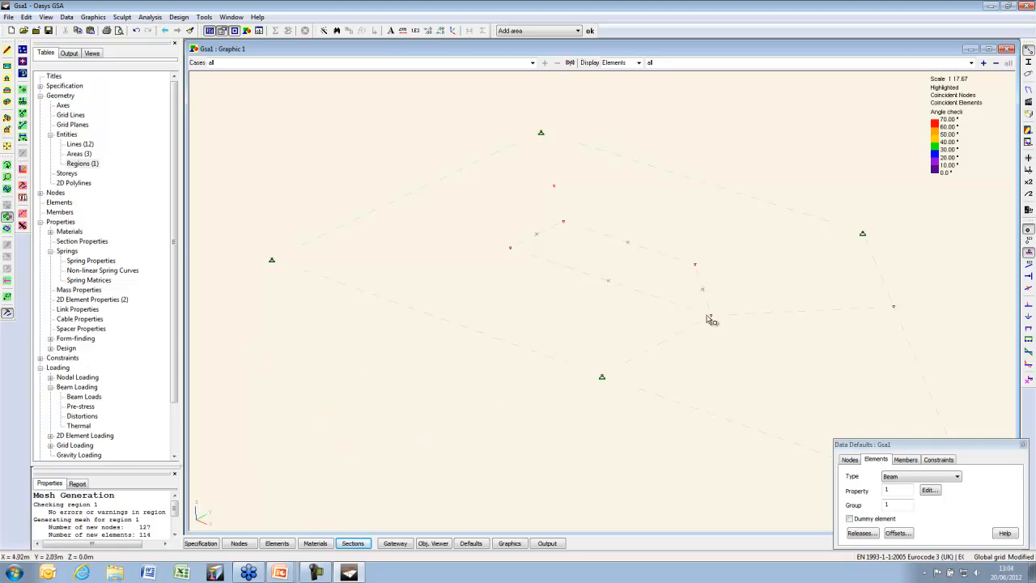
Extrude node 8 by -1 m in z, including beam elements, to form the column
click(712, 317)
click(122, 17)
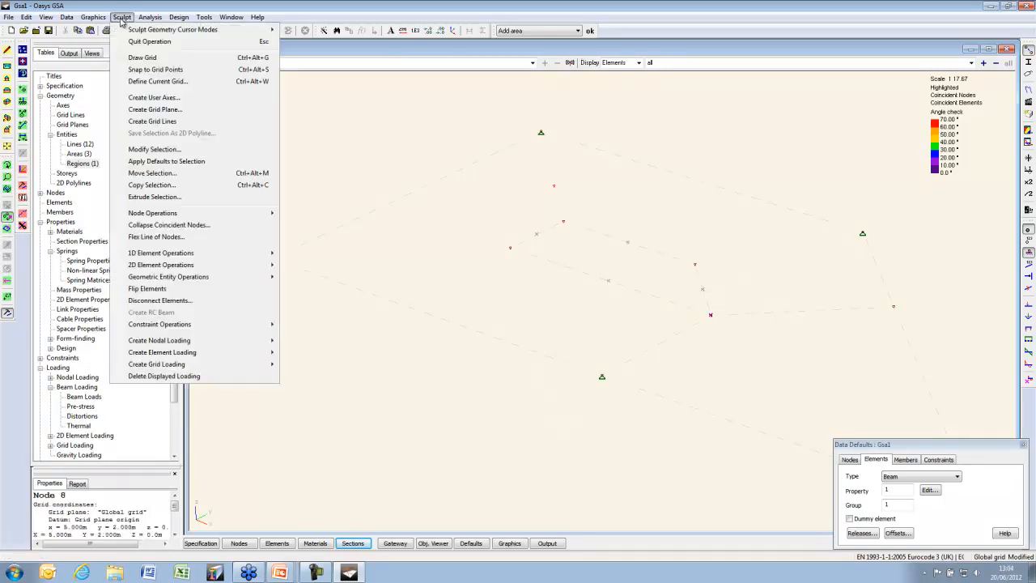
click(176, 200)
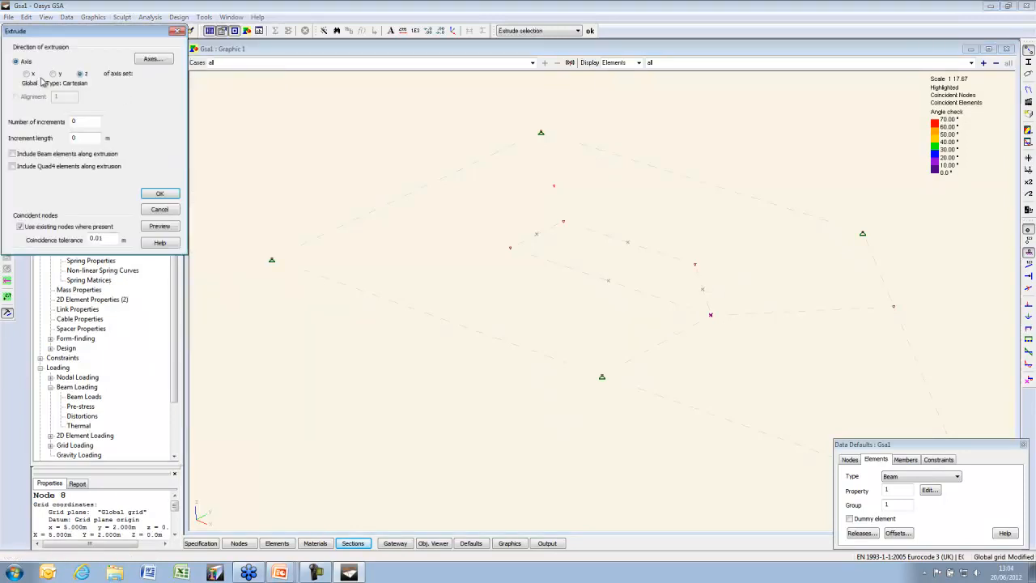
drag(77, 122, 53, 146)
text(11)
click(167, 227)
click(73, 138)
click(30, 154)
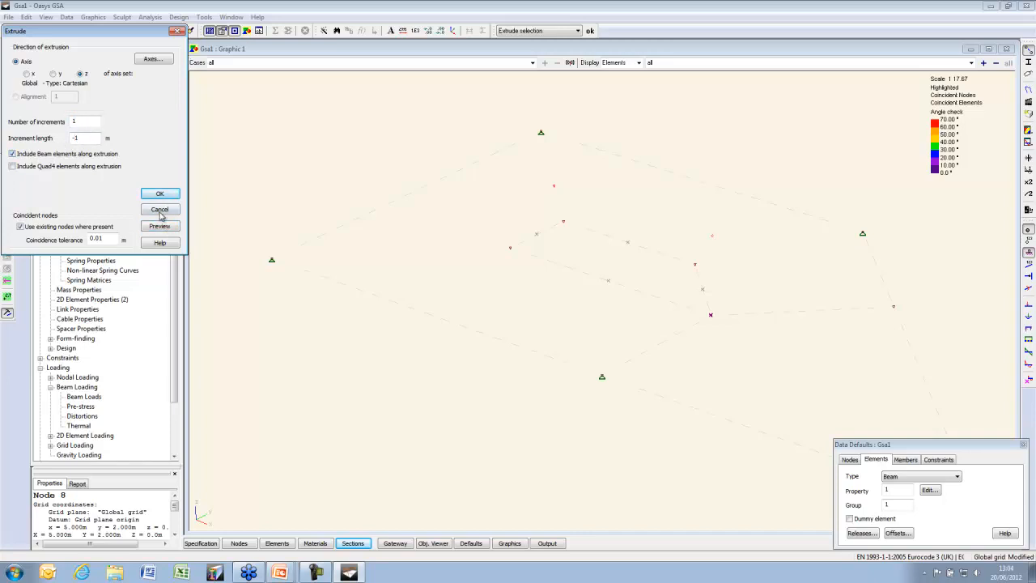
click(162, 230)
click(157, 194)
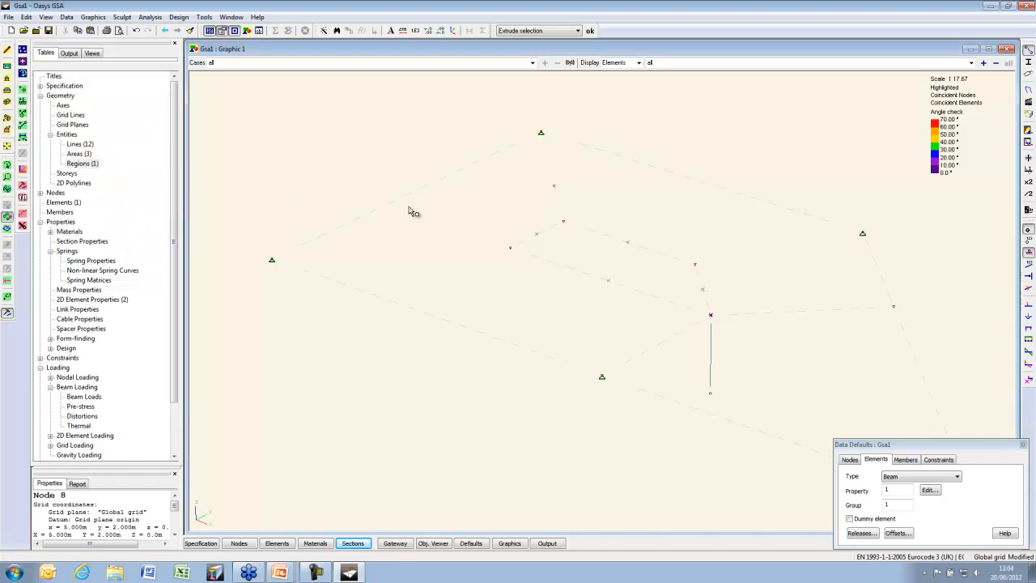
middle_drag(627, 248, 456, 224)
scroll(553, 304, up, 6)
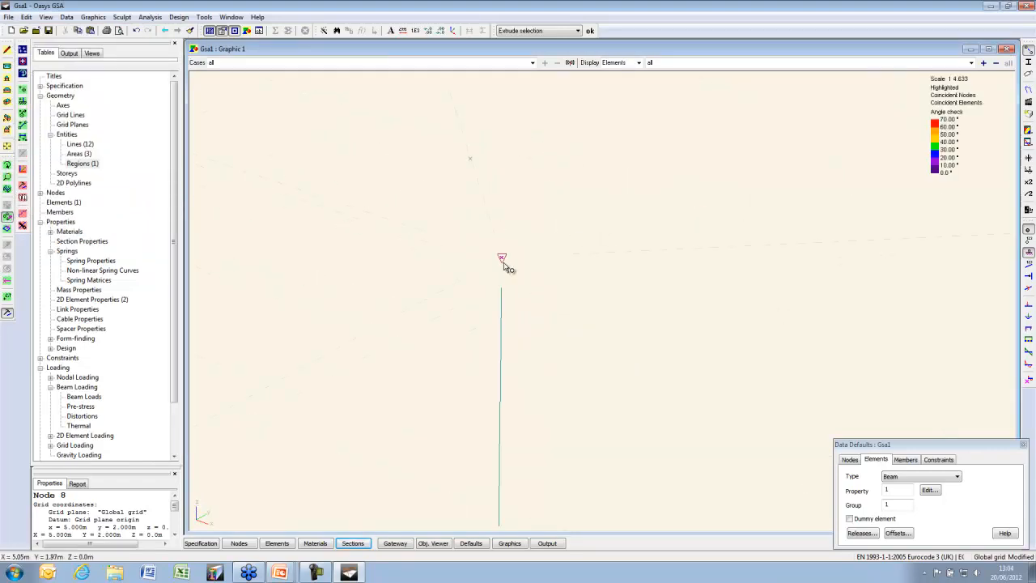
Add mesh attributes to node 8's definition with a 0.5 m element edge length
right_click(502, 258)
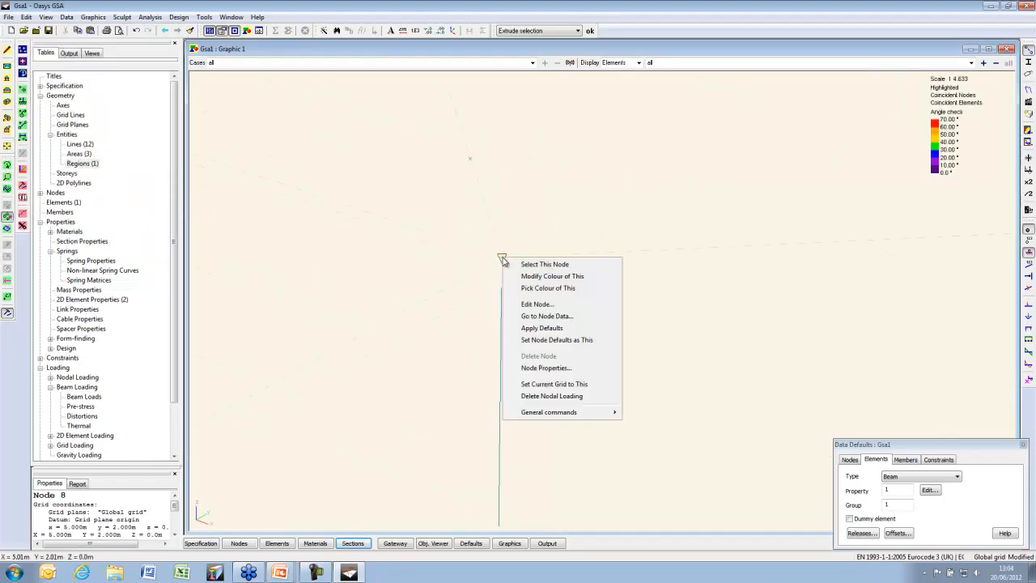
click(555, 306)
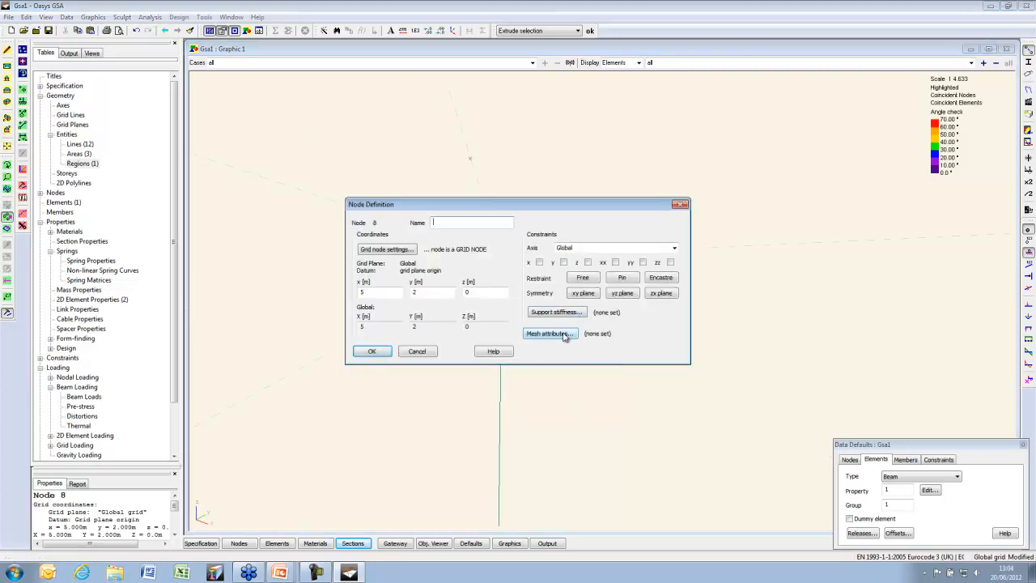
click(564, 336)
drag(503, 234, 486, 232)
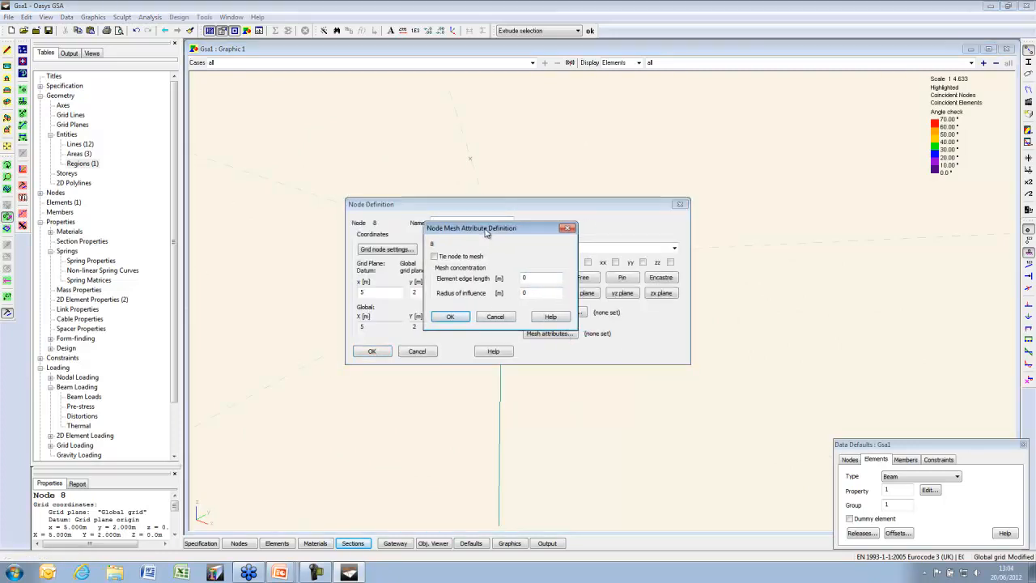
double_click(539, 279)
key(Tab)
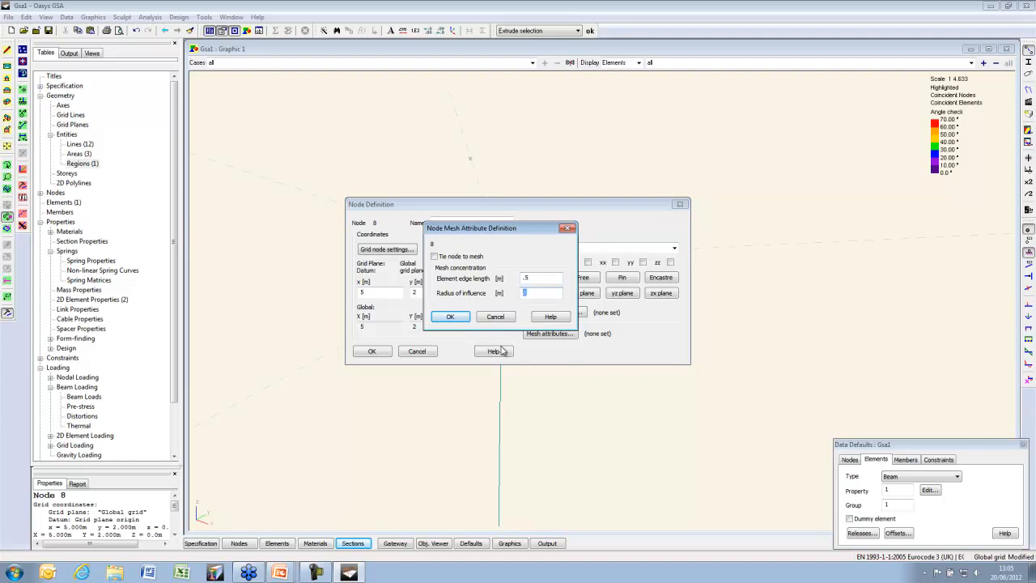
click(461, 318)
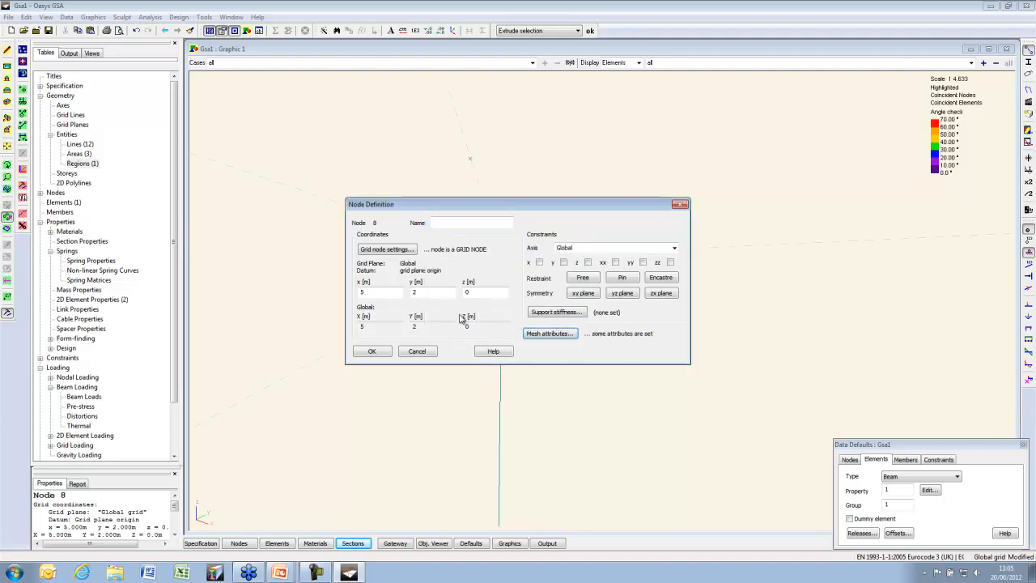
click(388, 350)
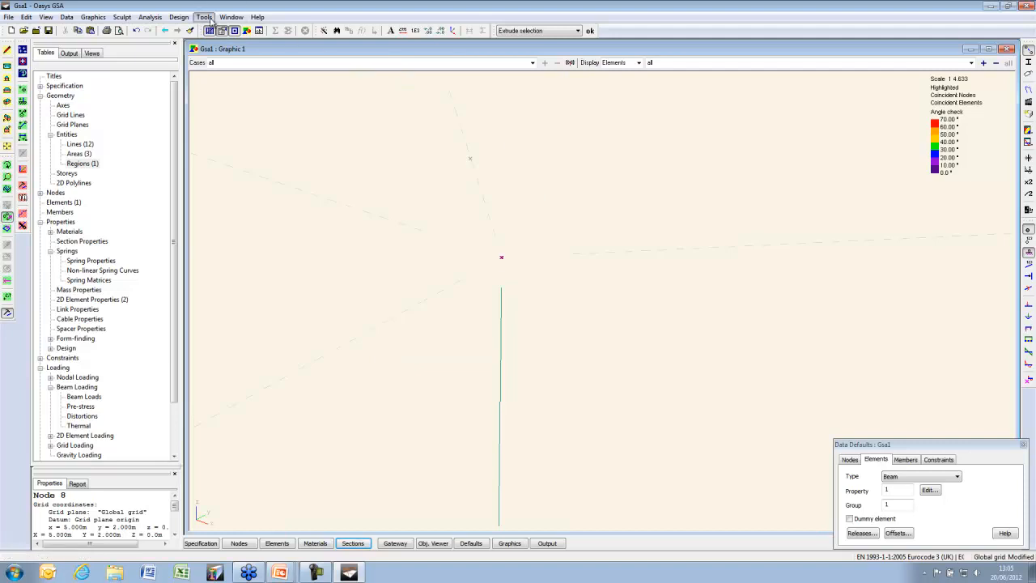
Generate the 2D mesh for all regions, refined around the column top
click(207, 17)
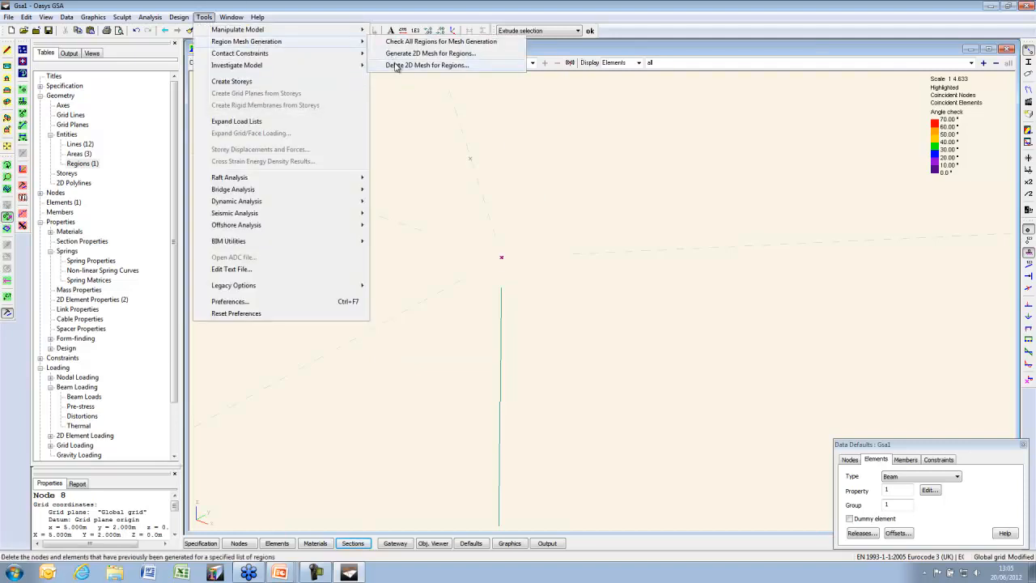
click(397, 53)
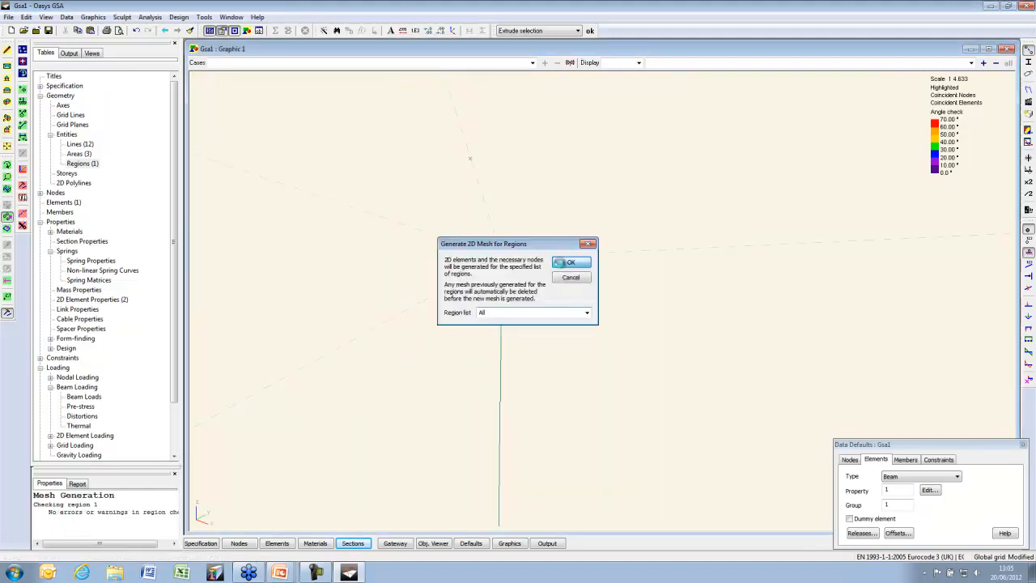
click(577, 267)
click(566, 313)
scroll(591, 292, down, 3)
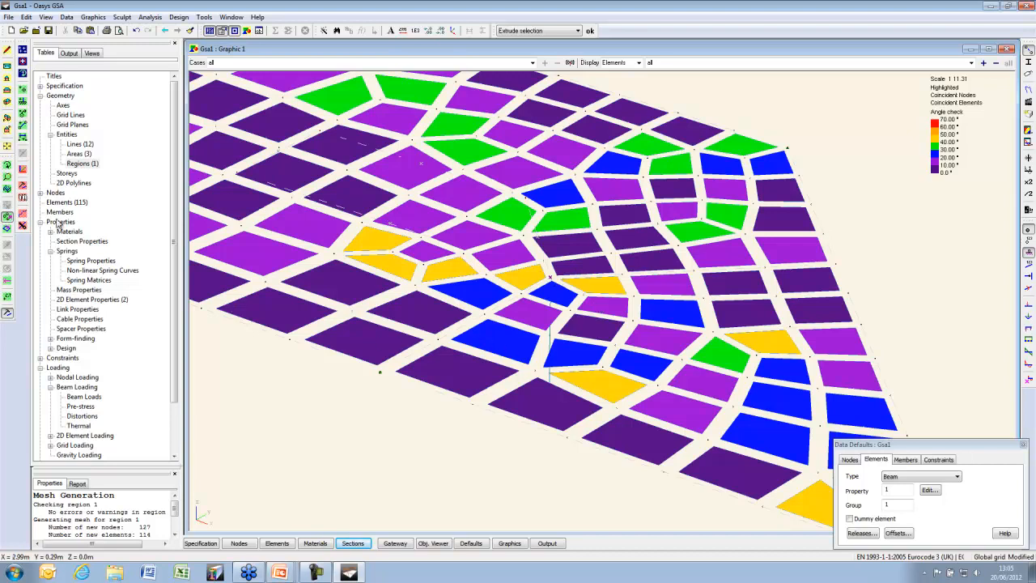
Orbit to a low-angle view, inspect the vertical beam element, then tilt to an oblique 3D view
click(7, 164)
drag(453, 332, 478, 315)
click(7, 230)
click(555, 322)
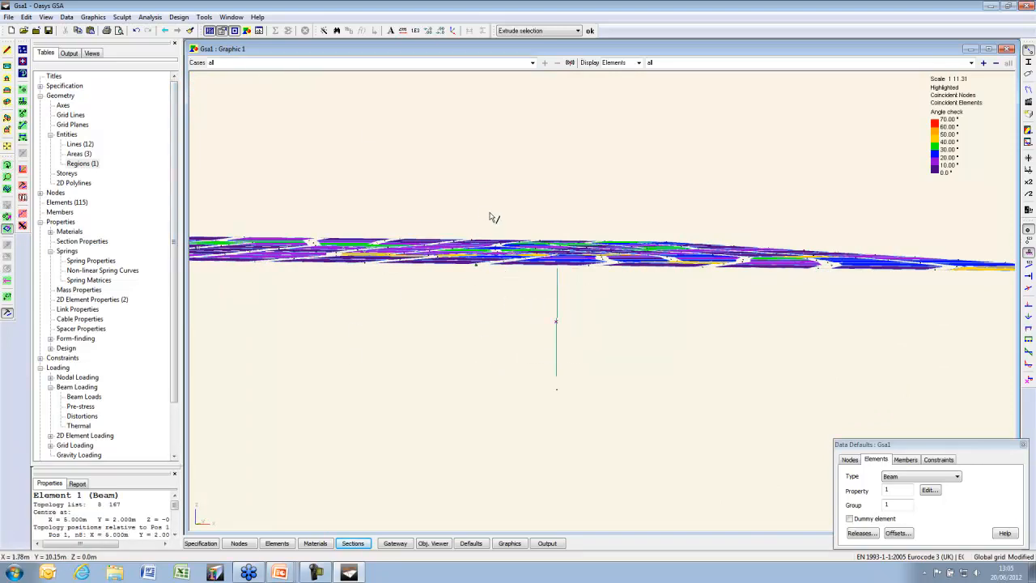
click(7, 164)
drag(556, 232, 538, 257)
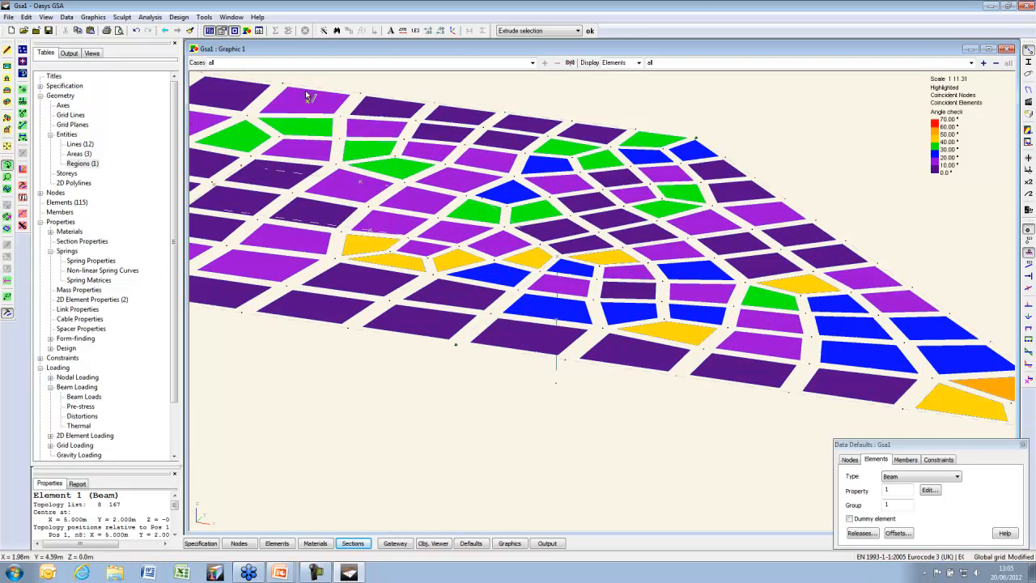
Create a rigid column-to-slab connection constraining all slab elements connected to column node 8
click(121, 17)
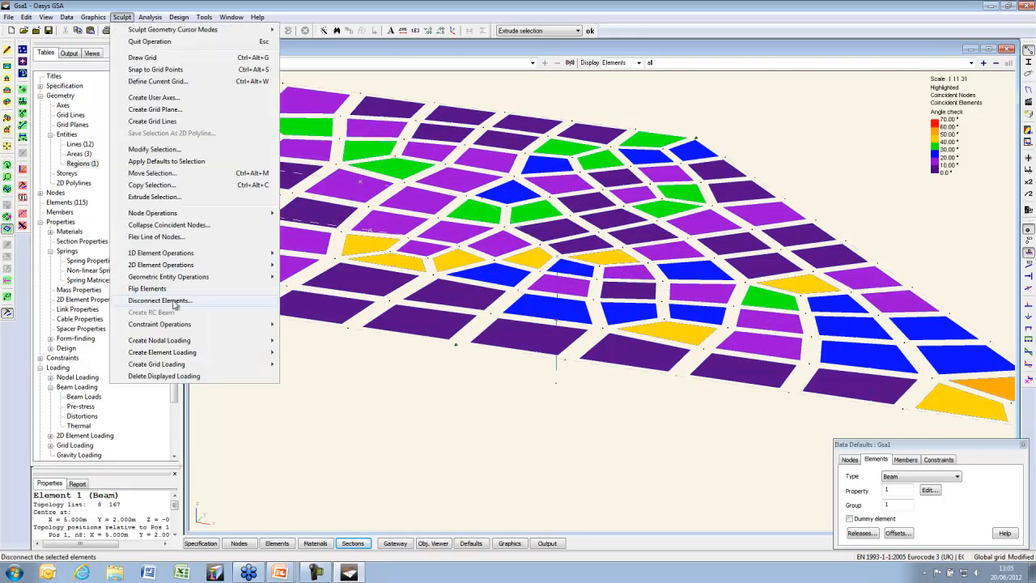
mouse_move(204, 330)
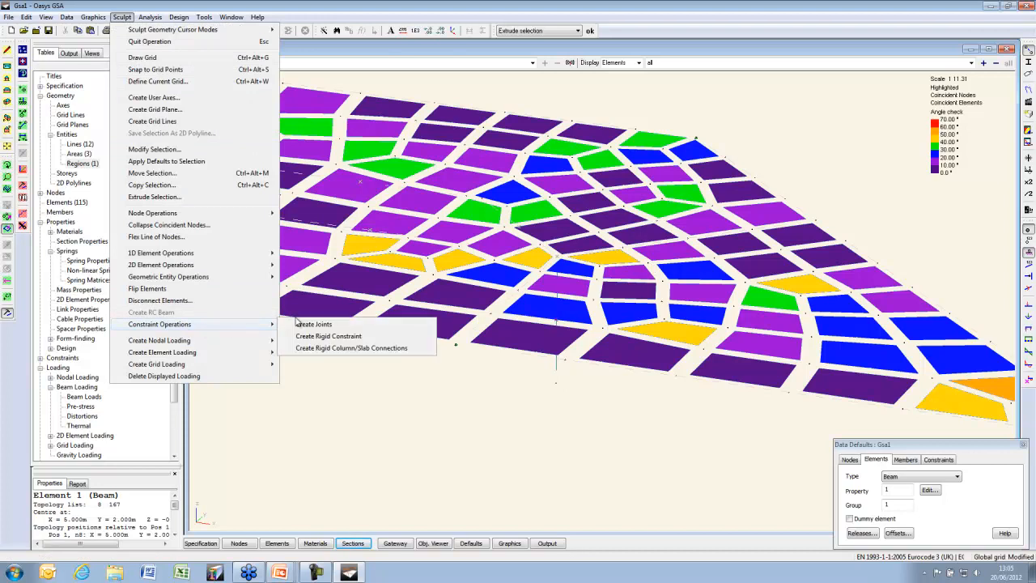
click(377, 348)
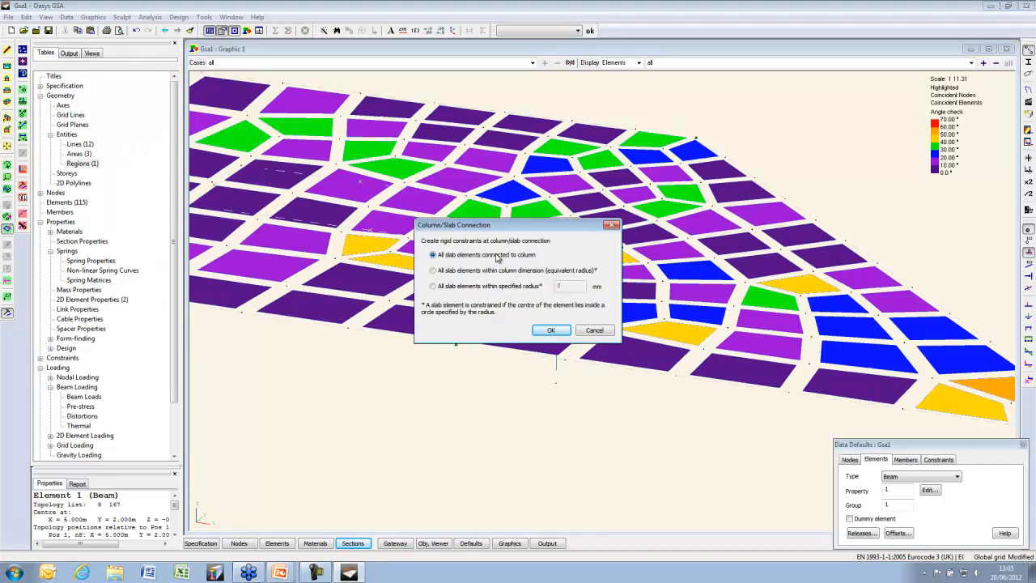
click(560, 330)
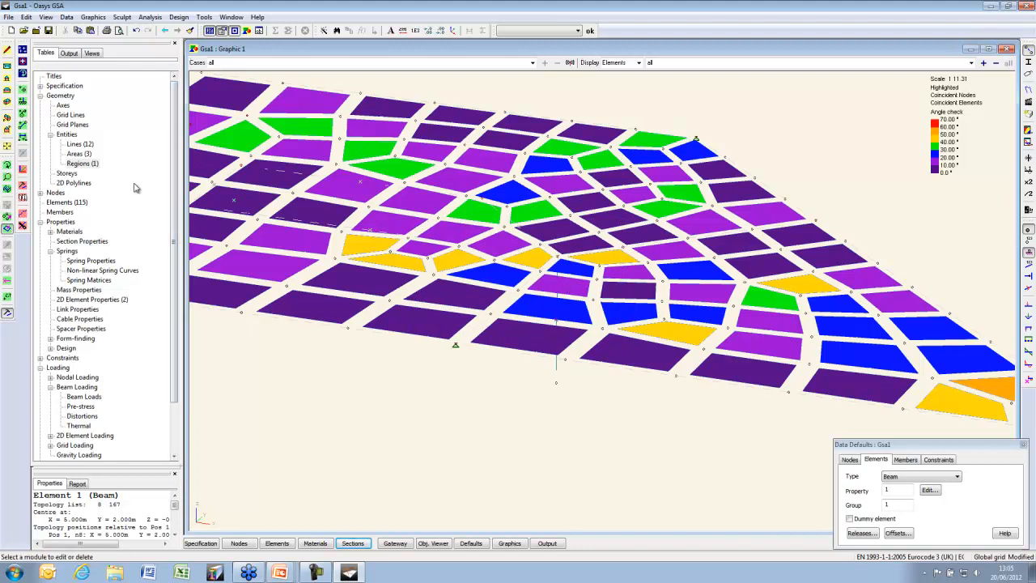
Review rigid constraint 1 in the Rigid Constraints table and return to the slab graphic
click(41, 223)
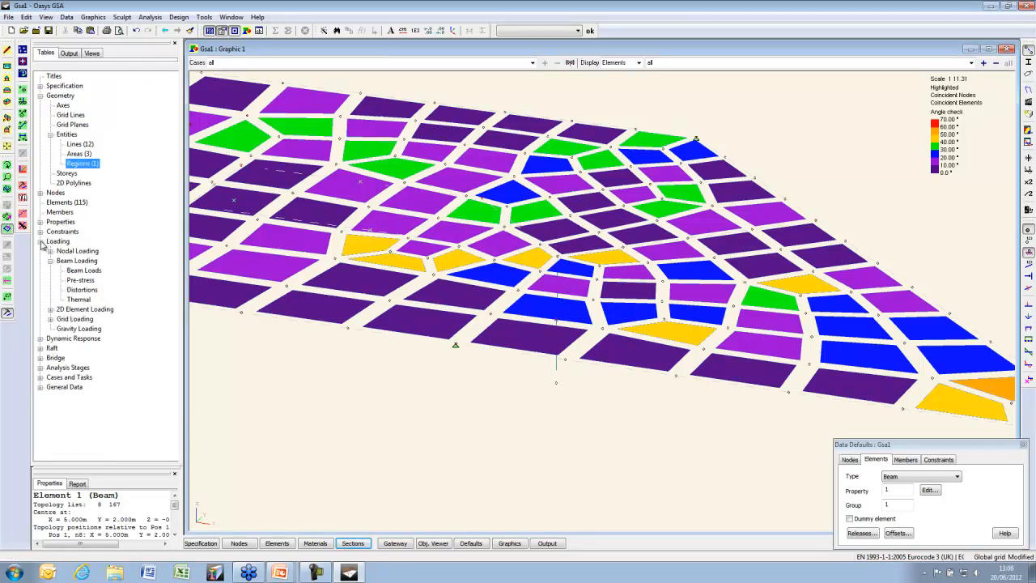
click(41, 241)
click(40, 221)
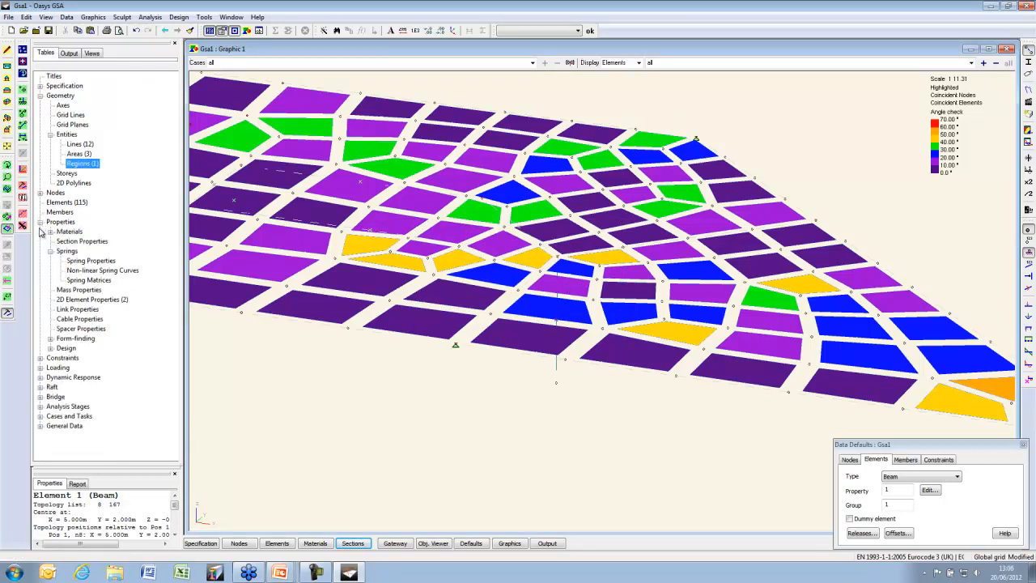
click(40, 358)
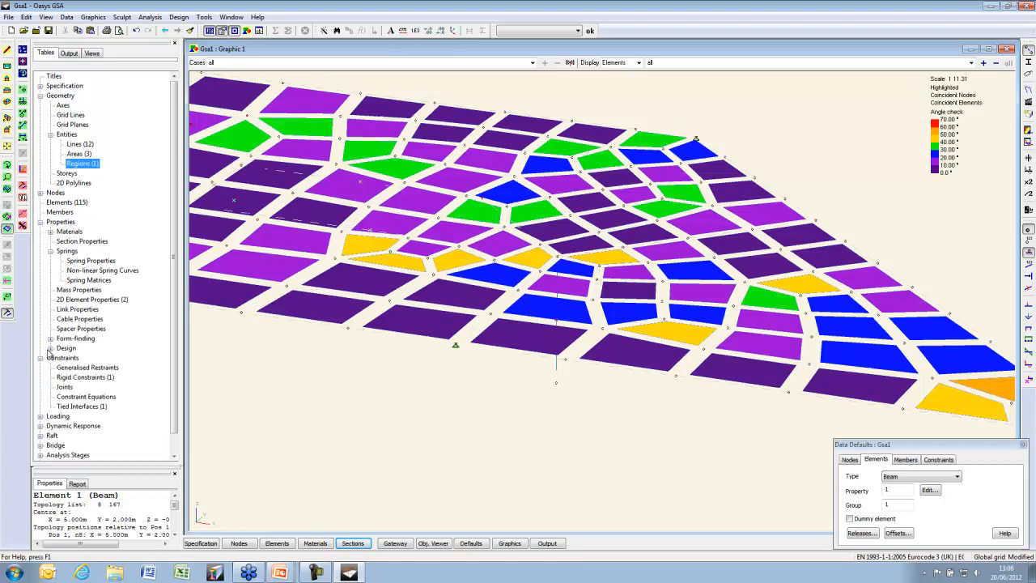
double_click(85, 378)
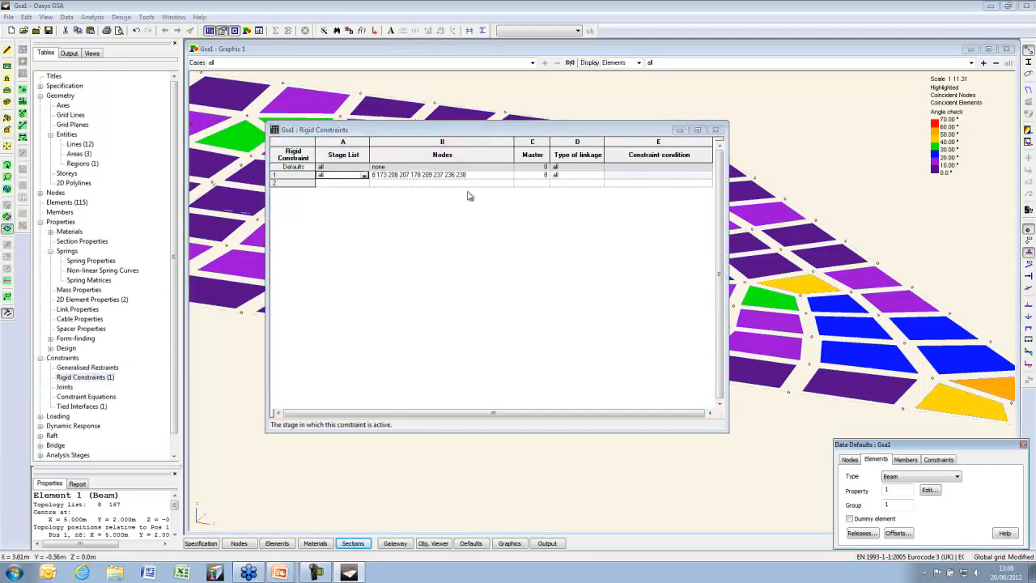
click(550, 49)
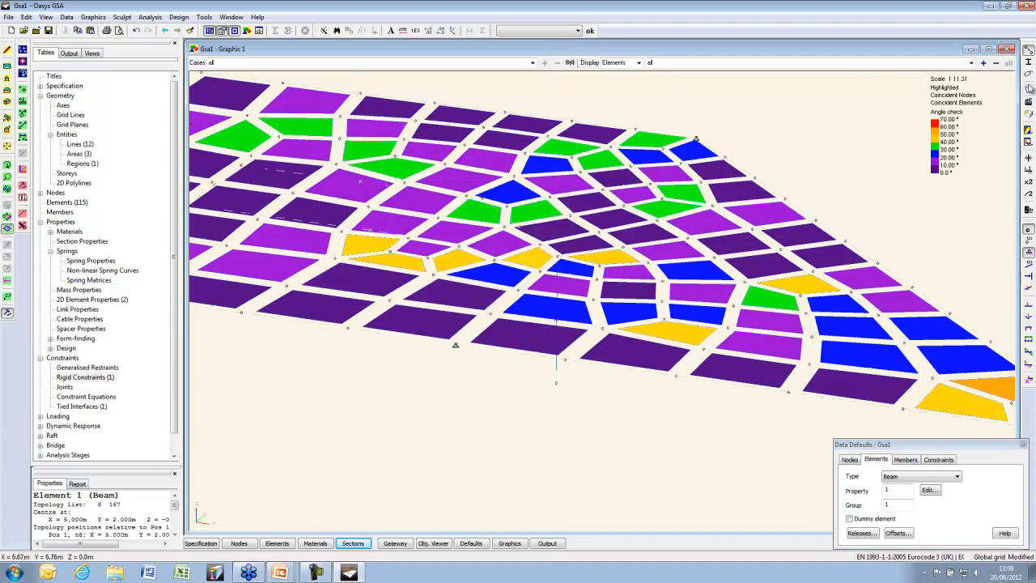
click(1029, 131)
Clear the angle-check contours, display rigid constraints on nodes, and zoom in on the column head
click(195, 64)
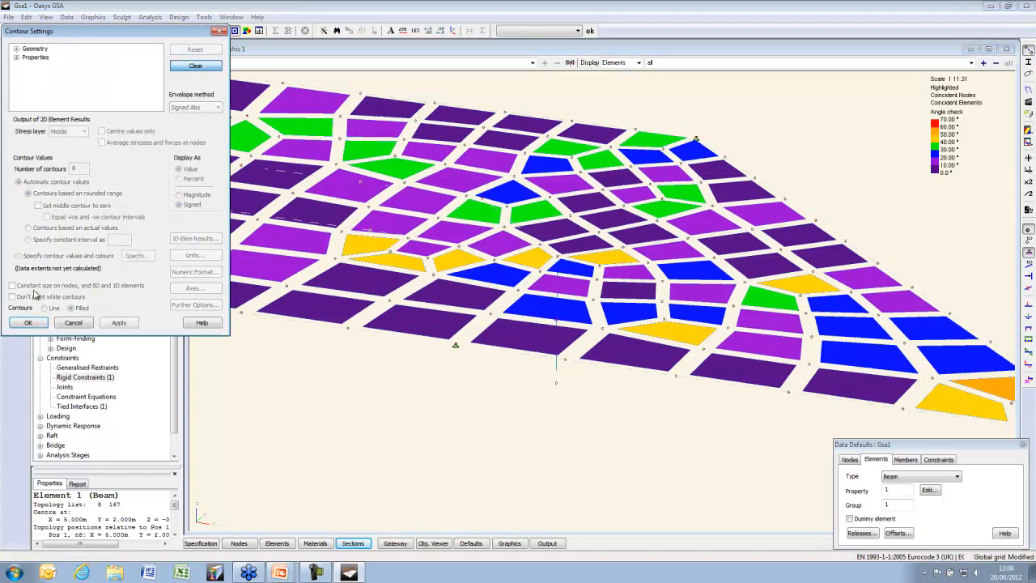
click(28, 322)
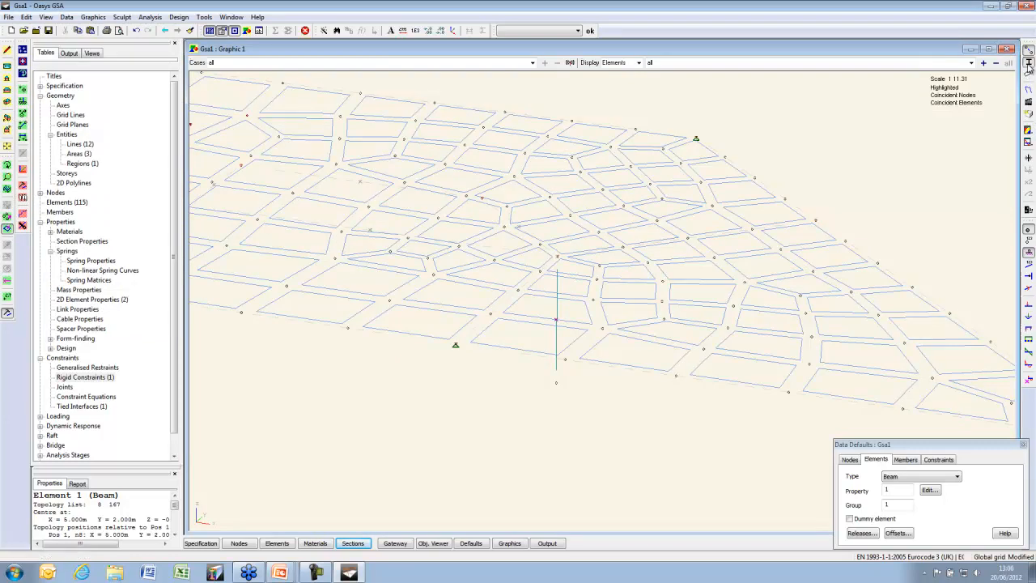
click(1028, 74)
click(39, 42)
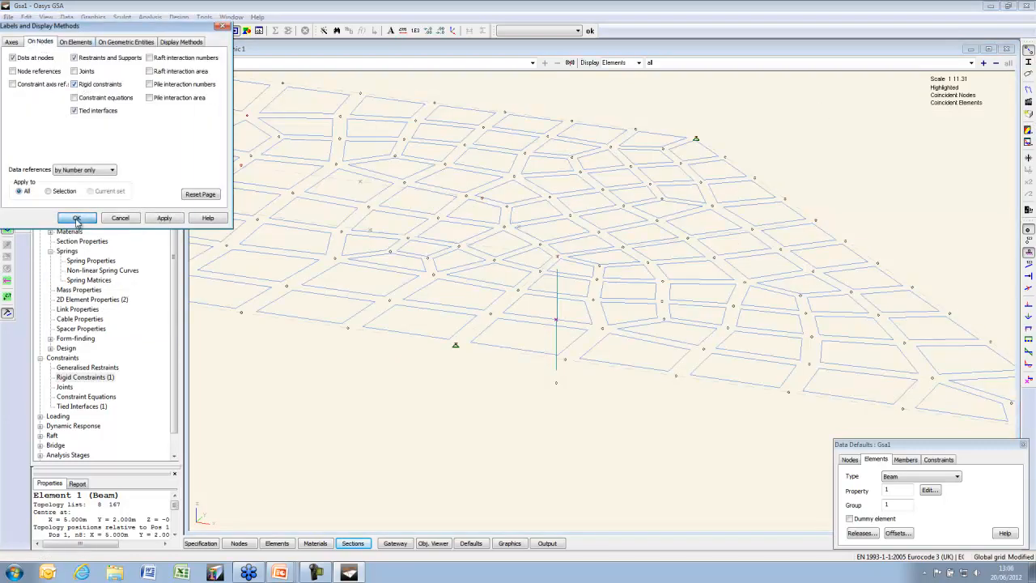
click(77, 217)
scroll(576, 256, up, 3)
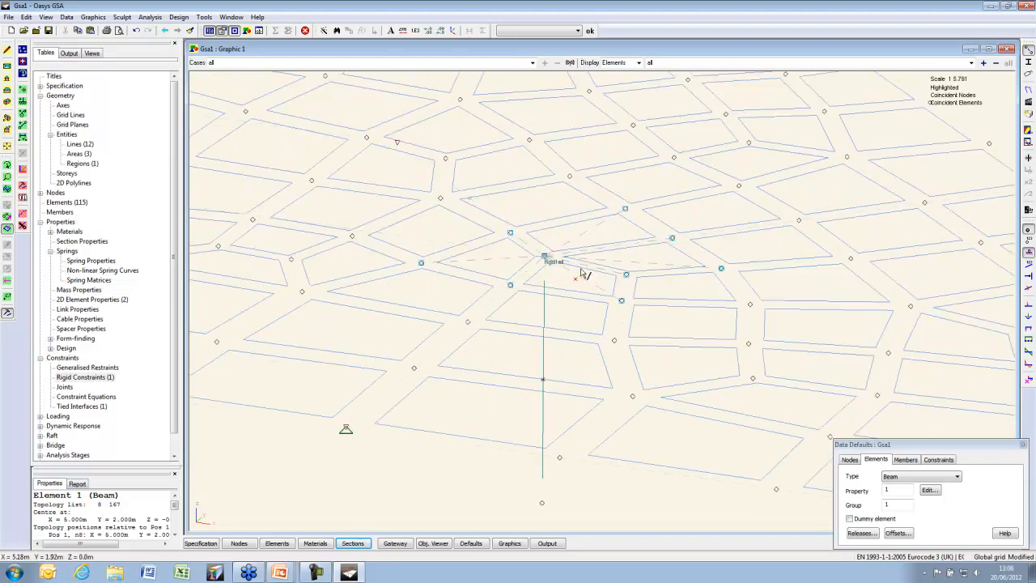
scroll(569, 258, up, 1)
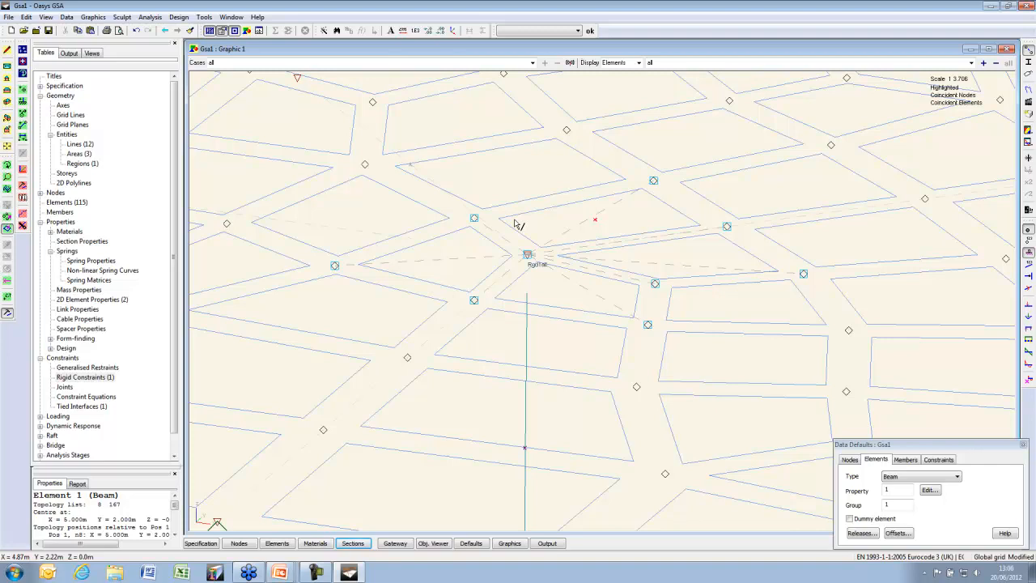
Give node 167 at the column's base a pinned support
scroll(529, 240, down, 5)
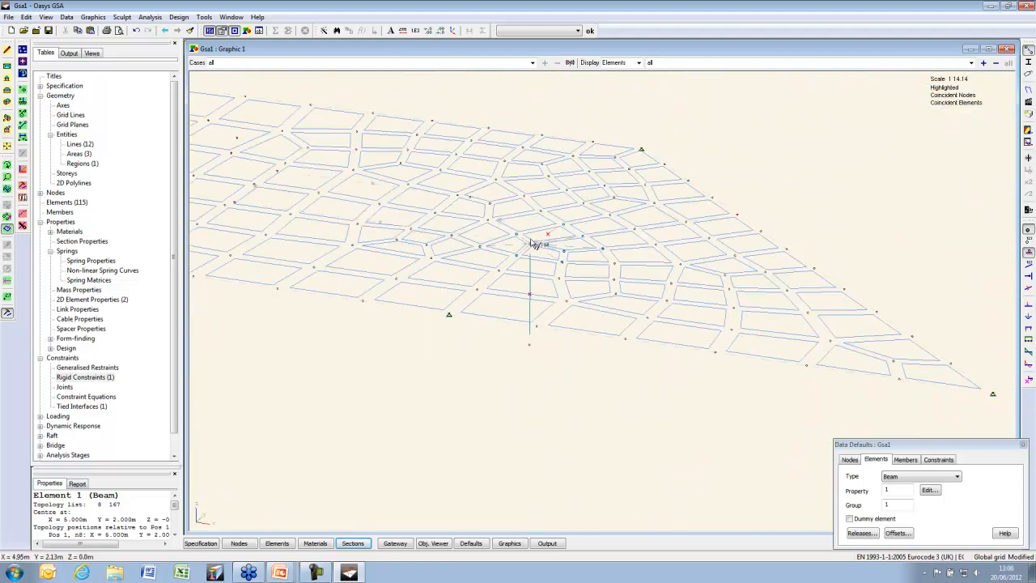
middle_drag(449, 237, 520, 247)
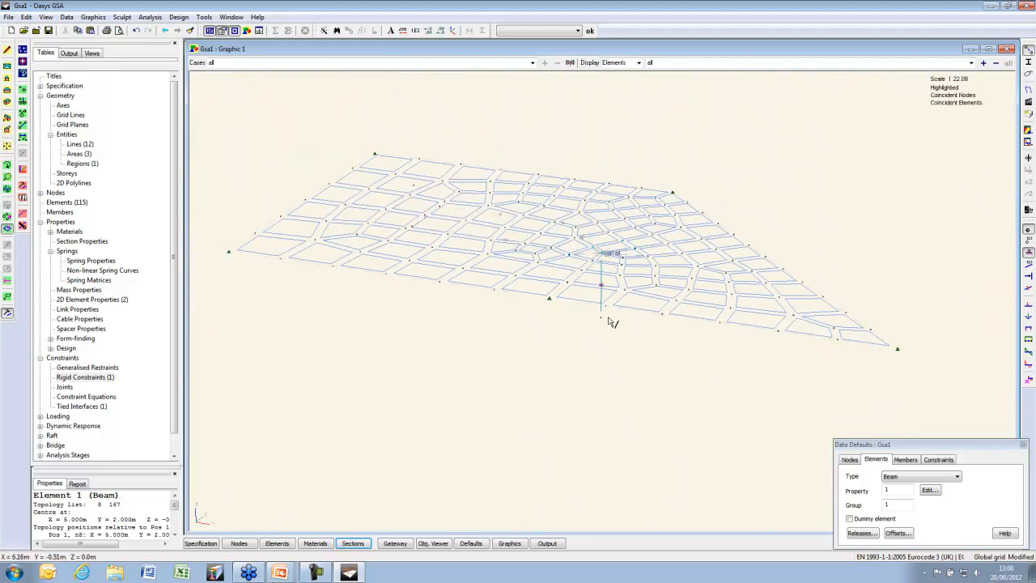
drag(611, 314, 589, 348)
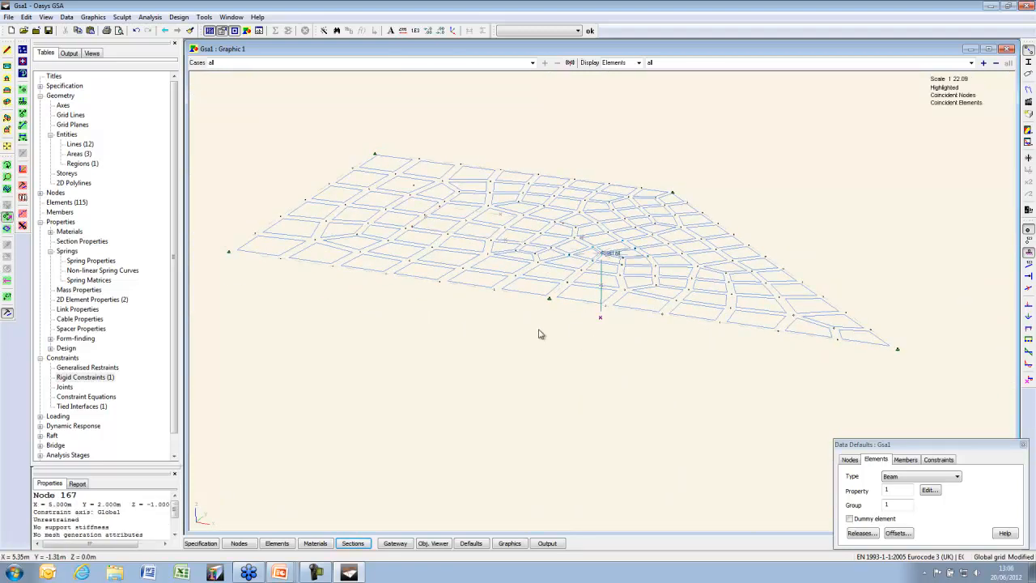
right_click(537, 328)
click(587, 72)
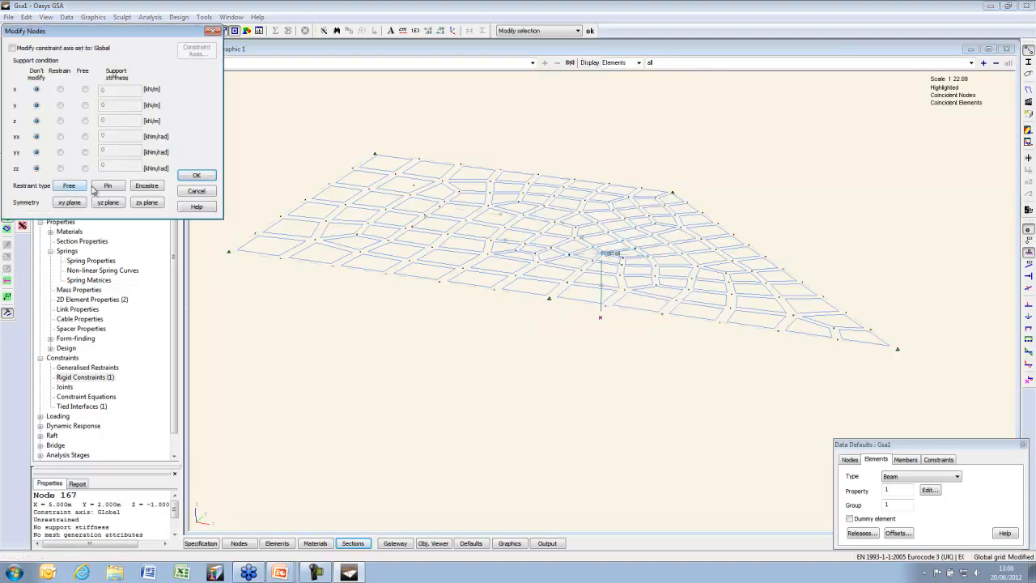
click(103, 188)
click(196, 175)
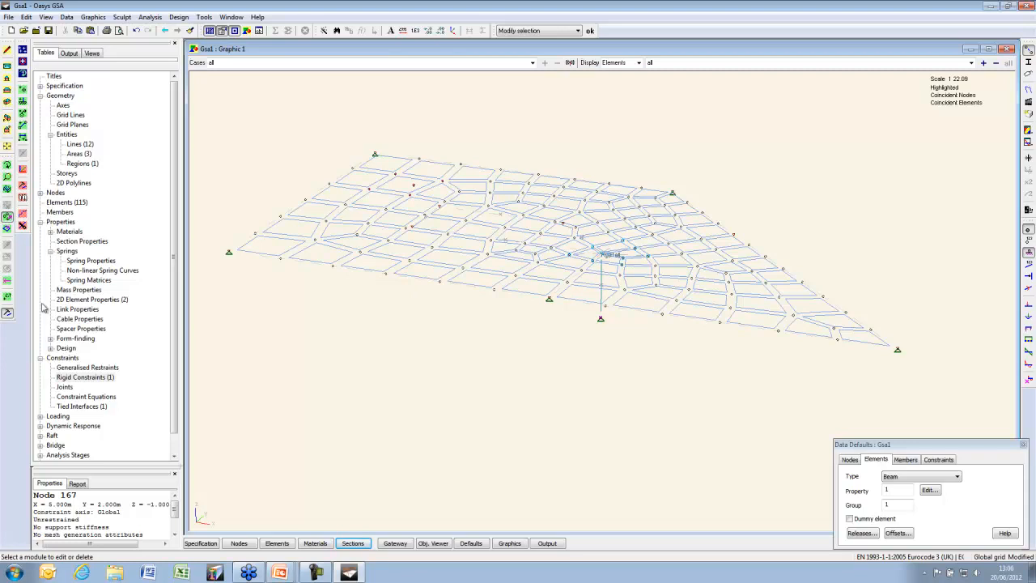
Add a default −1 g gravity load on all elements and run the analysis
double_click(68, 417)
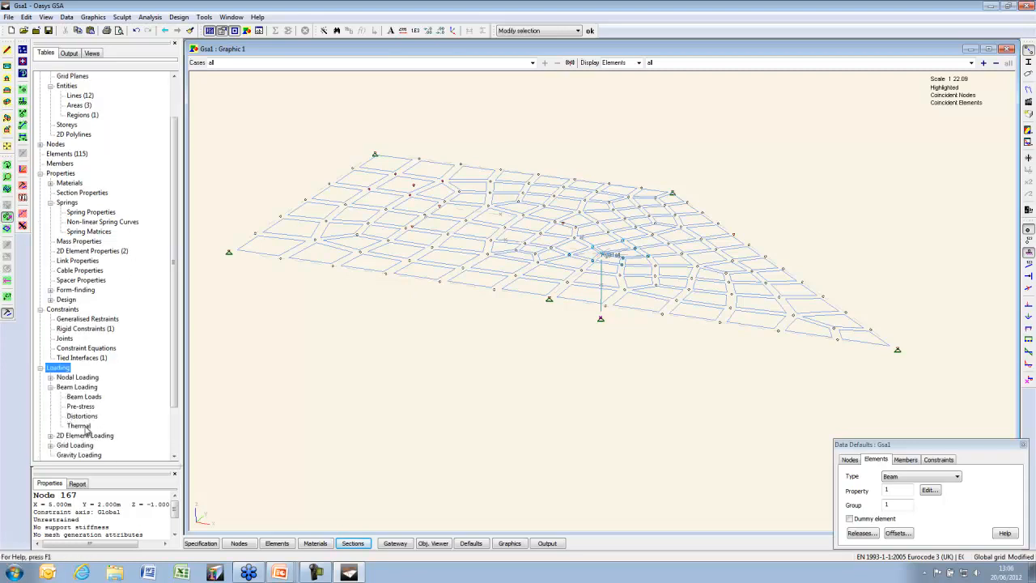
double_click(84, 455)
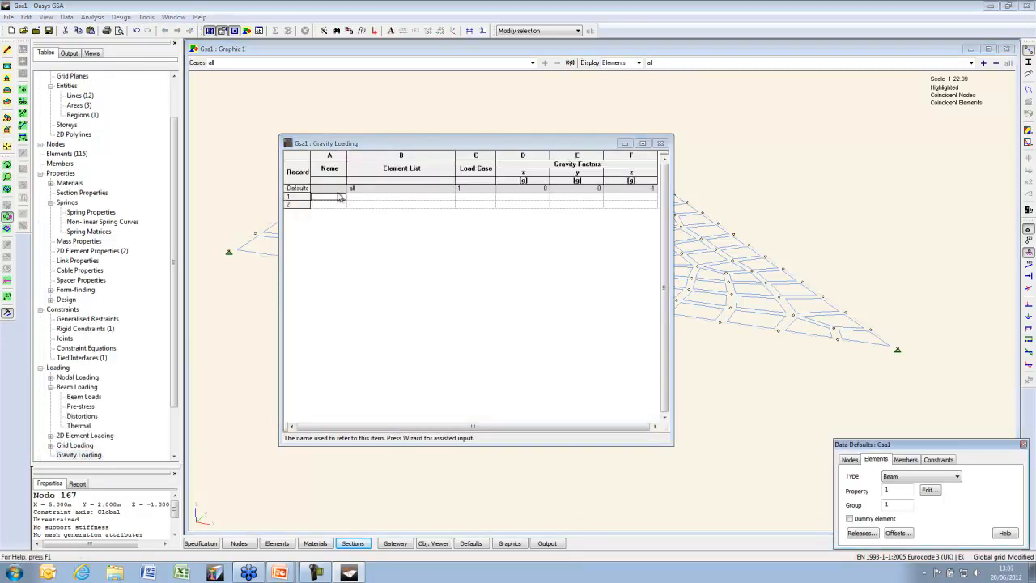
click(340, 198)
key(Return)
key(Return)
key(Return)
key(Return)
key(Return)
key(Return)
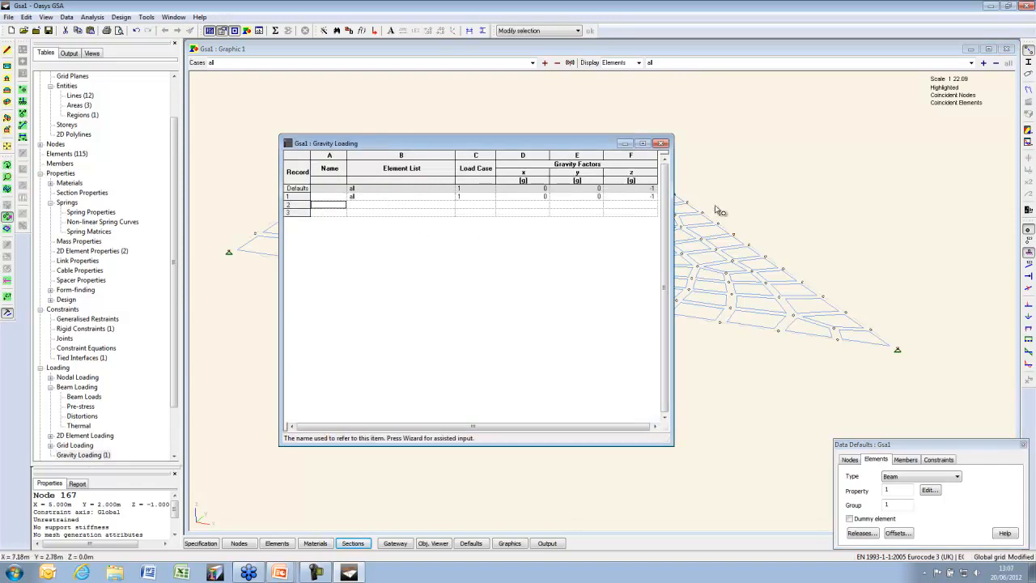
click(662, 144)
click(275, 30)
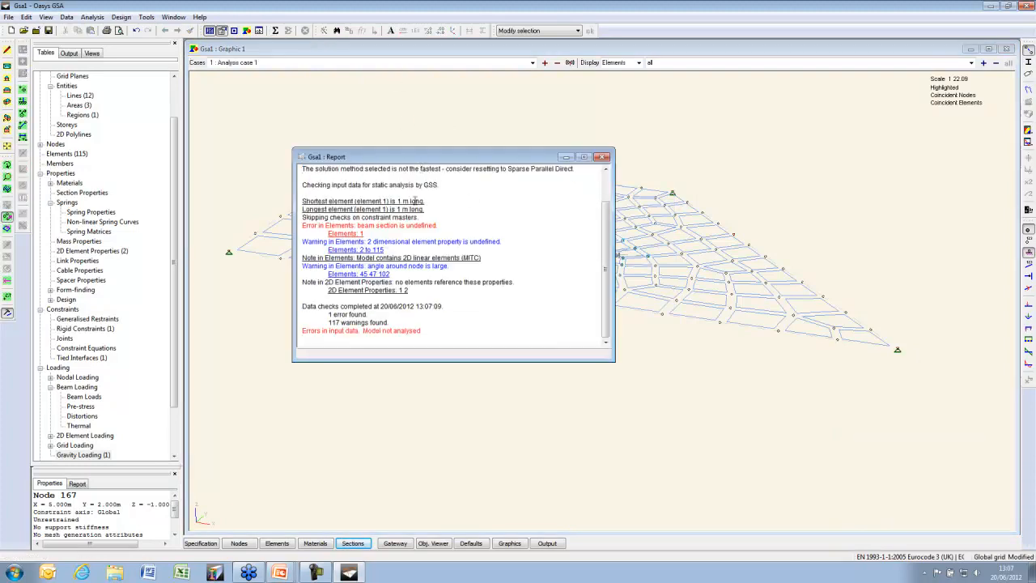
Define beam section 1 as a 200 × 200 mm Concrete short term rectangle
click(353, 543)
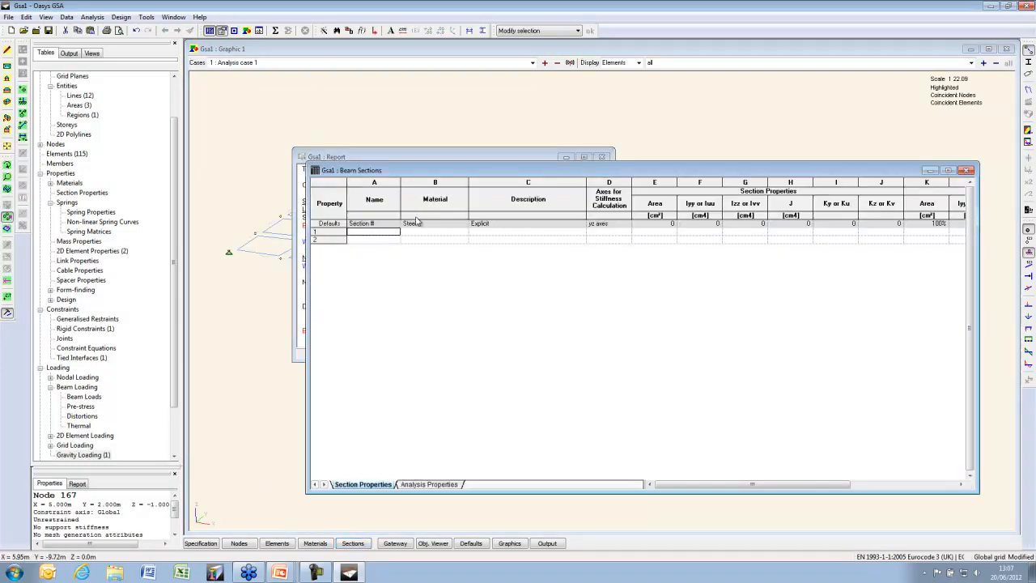
double_click(387, 234)
click(538, 209)
click(470, 225)
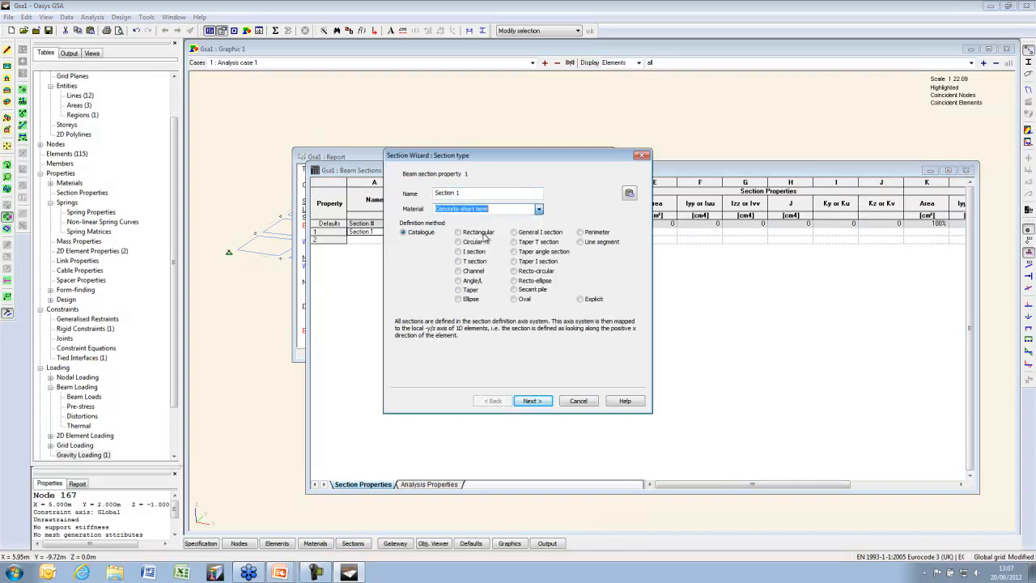
click(532, 402)
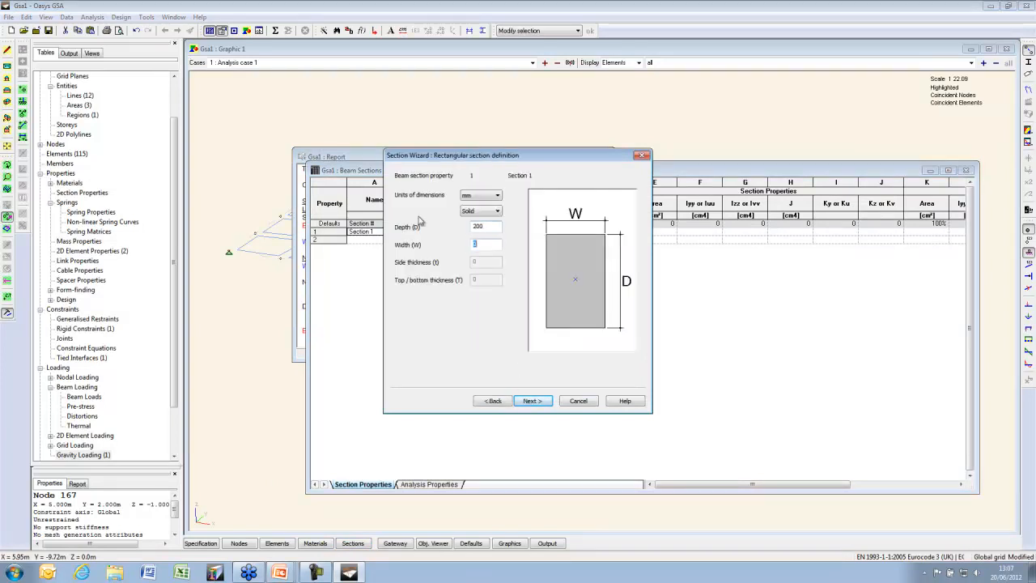
key(Return)
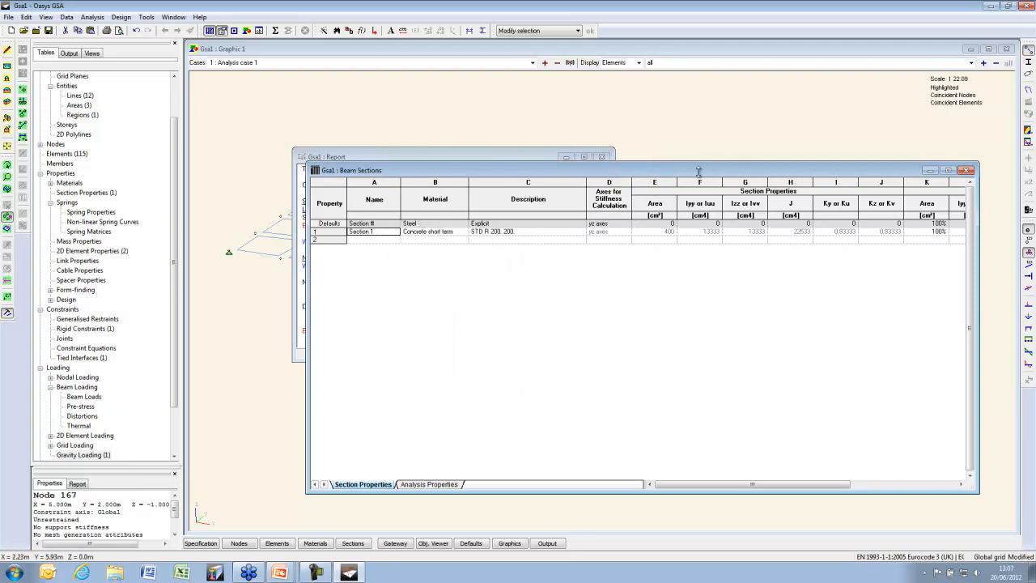
click(968, 171)
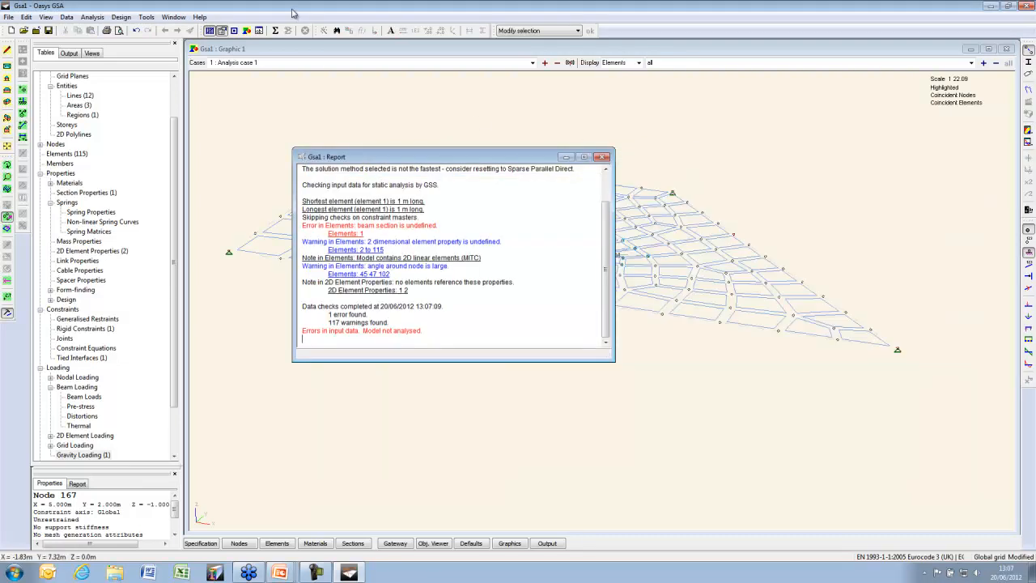
Rerun the analysis and open the 2D Element Properties table
click(276, 31)
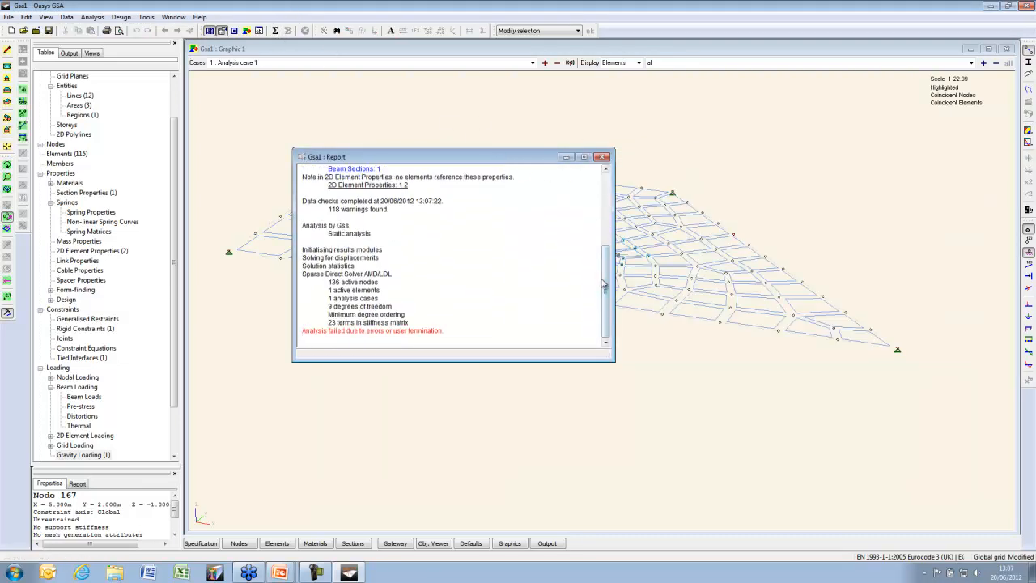
drag(610, 278, 613, 229)
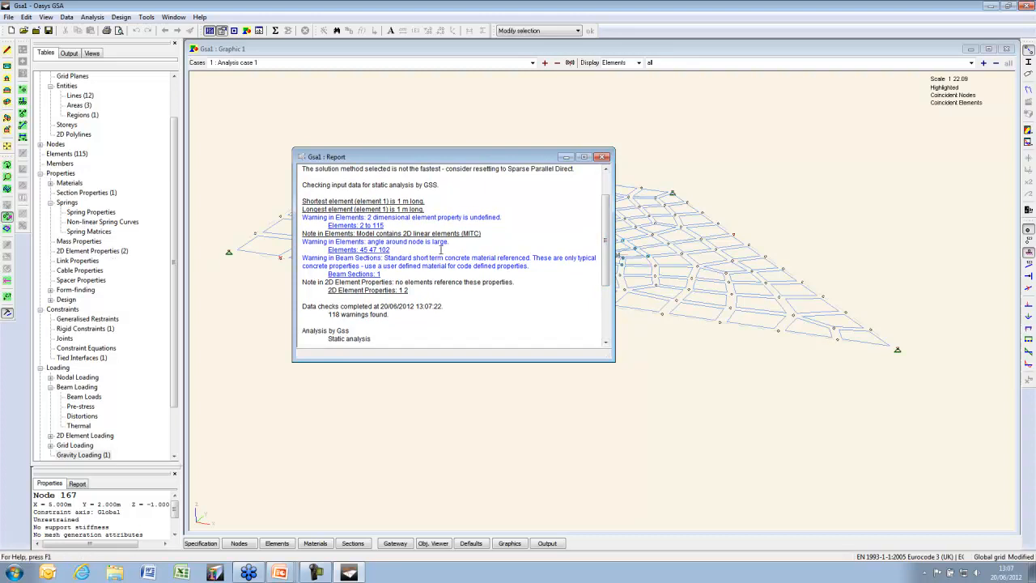
double_click(85, 252)
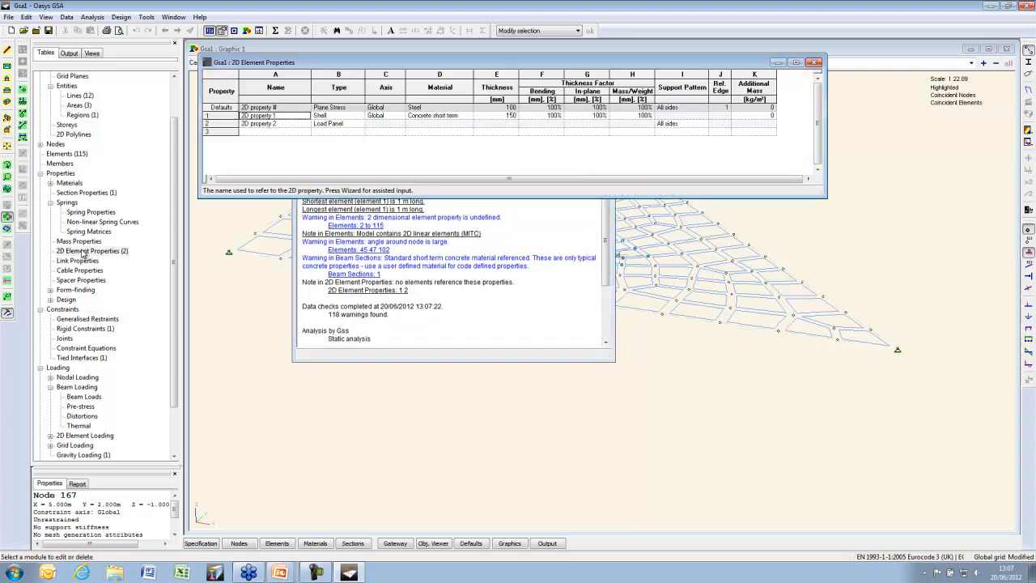
Delete the unused Load Panel 2D property 2 and assign property 1 to the areas
click(226, 123)
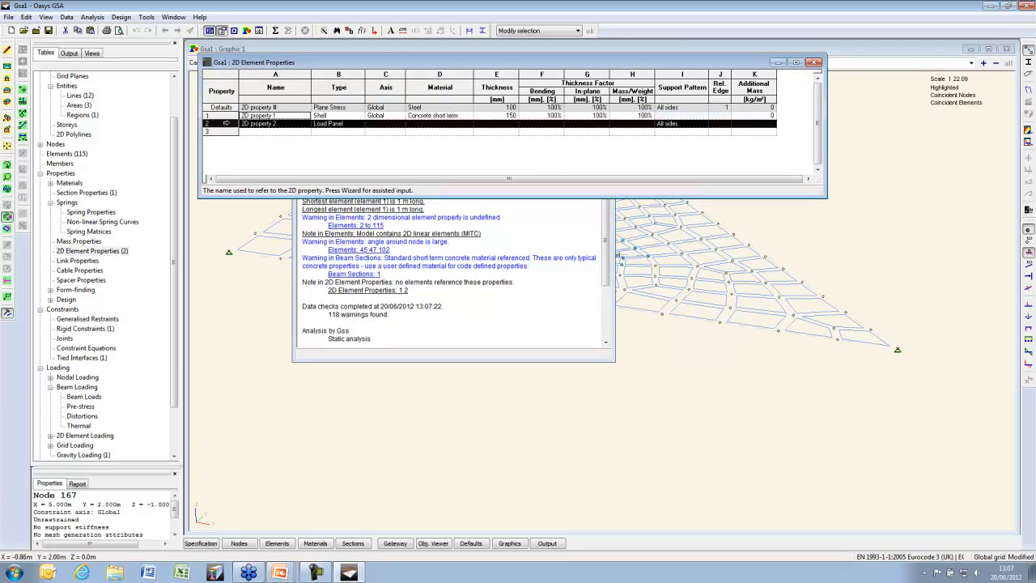
key(Delete)
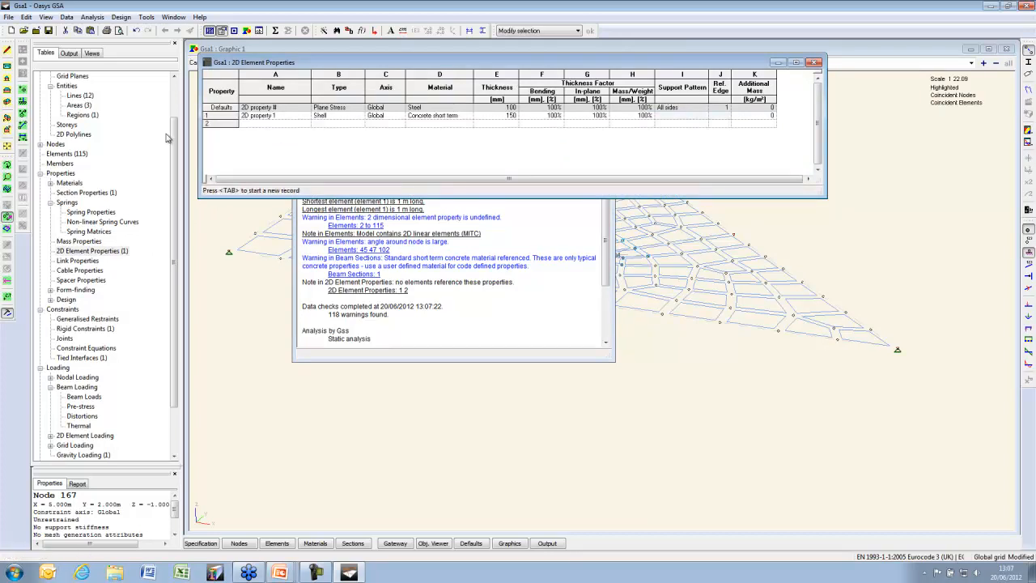
double_click(77, 105)
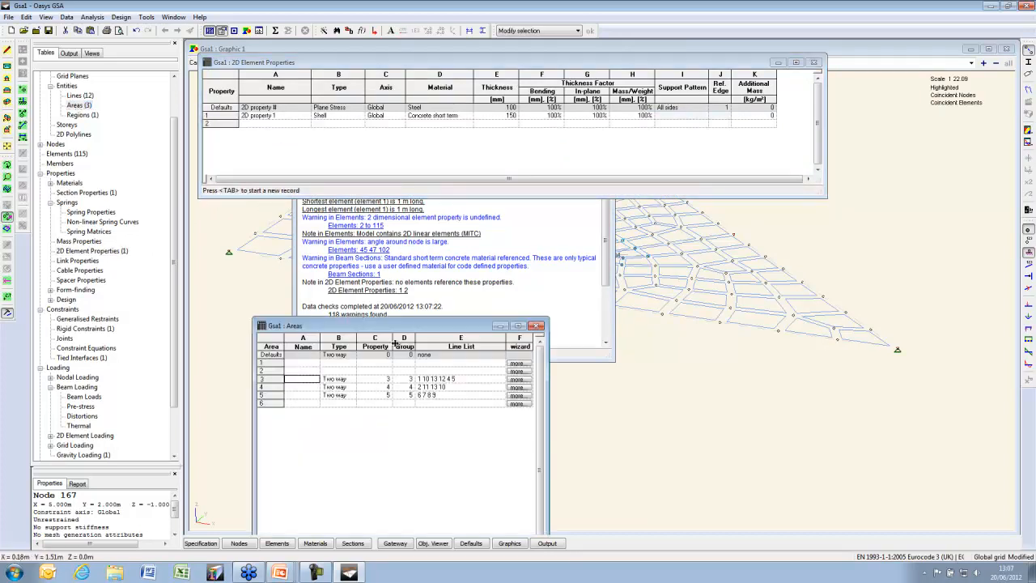
click(380, 381)
text(1)
key(Down)
text(1)
key(Down)
text(1)
key(Down)
key(Up)
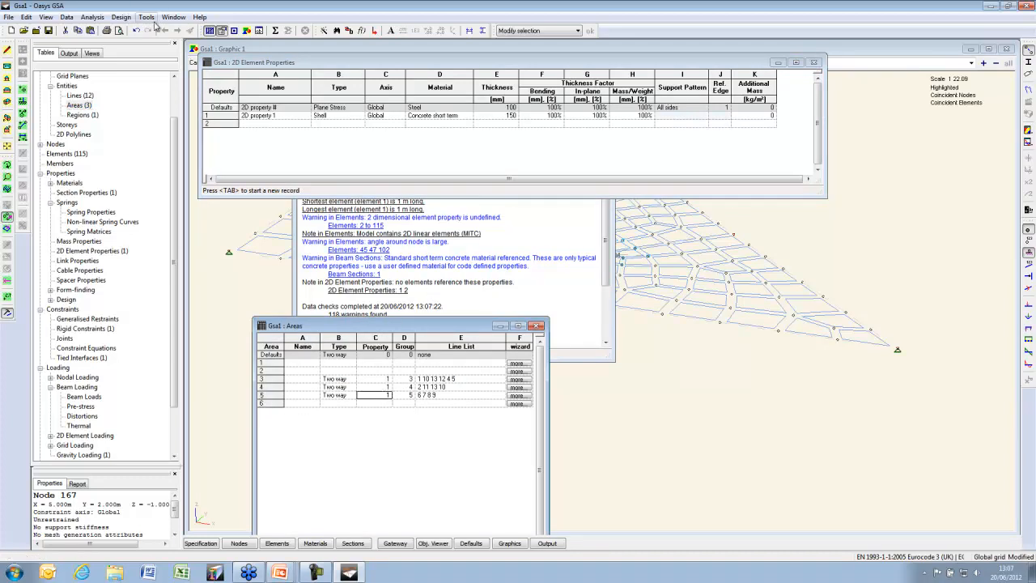
Regenerate the 2D region mesh, run the analysis, and return to the mesh graphic
click(146, 17)
click(379, 59)
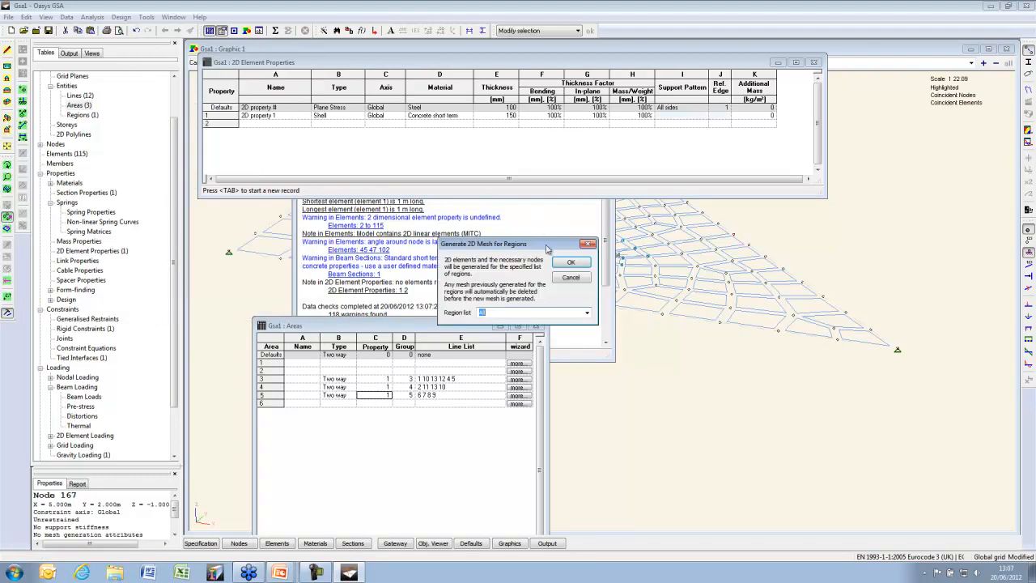
click(571, 260)
click(567, 310)
click(289, 27)
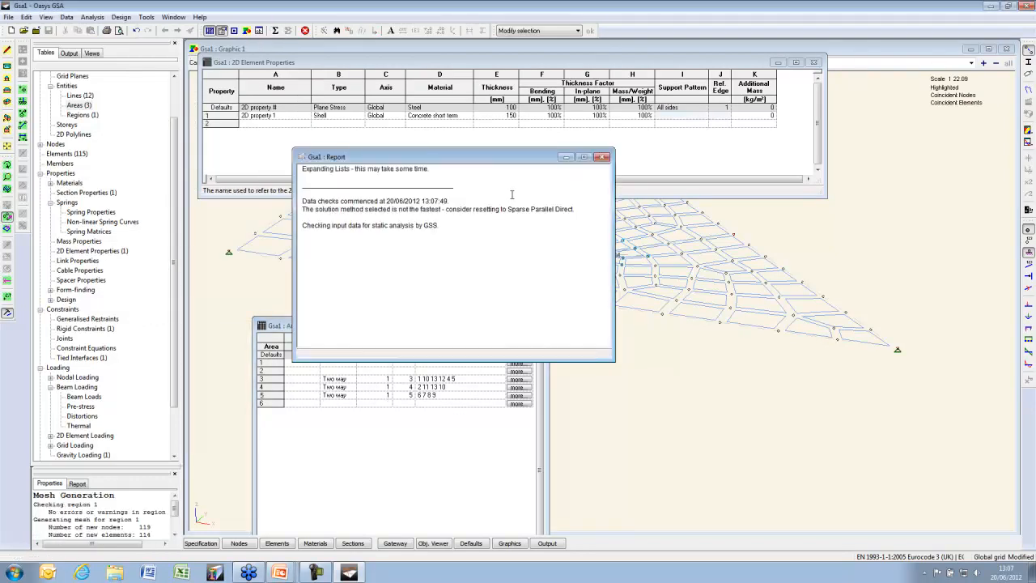
drag(607, 285, 614, 213)
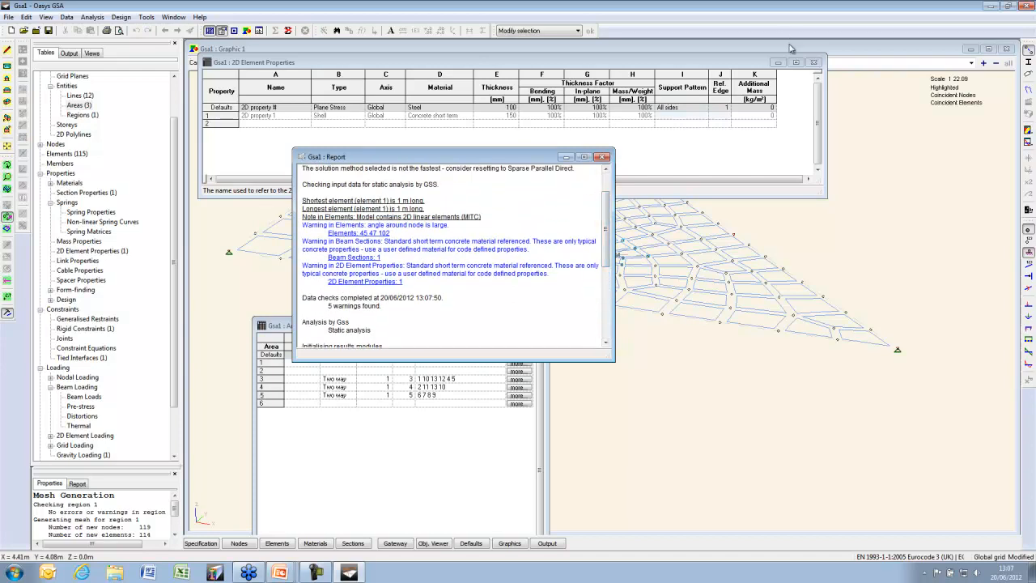
click(791, 48)
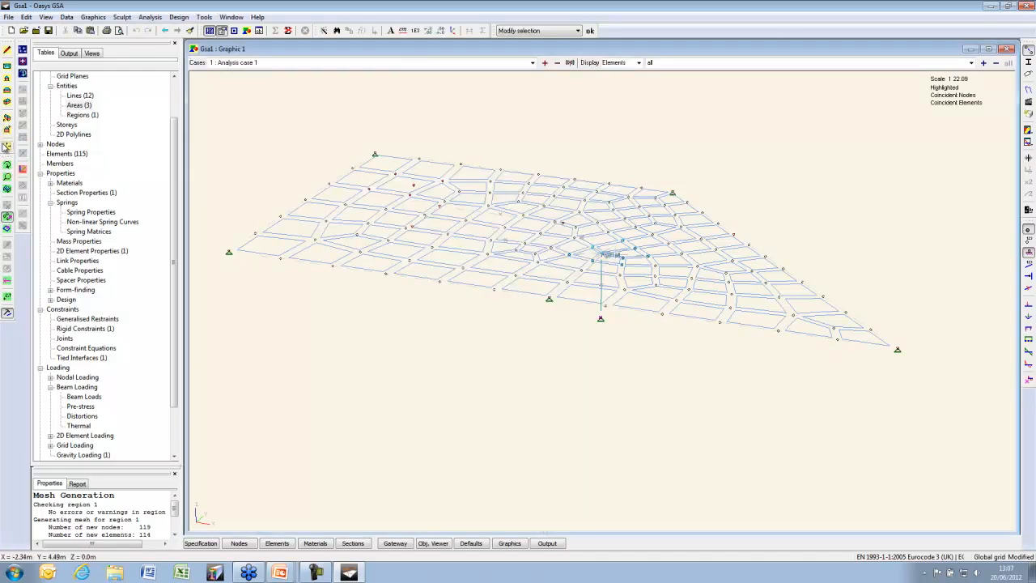
Show the deformed shape at full element size and contour vertical displacement Uz
click(1028, 89)
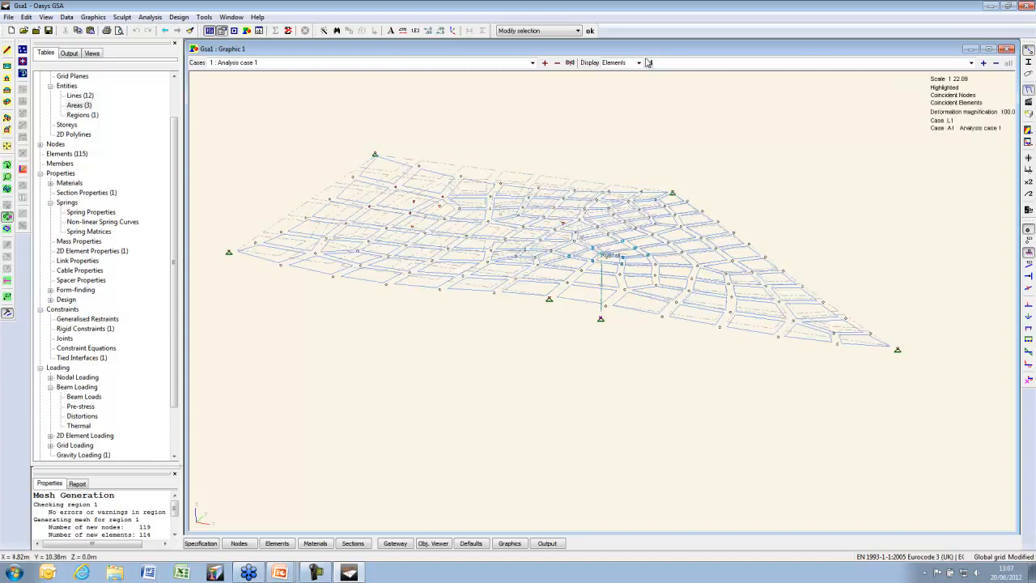
click(1029, 50)
click(1028, 130)
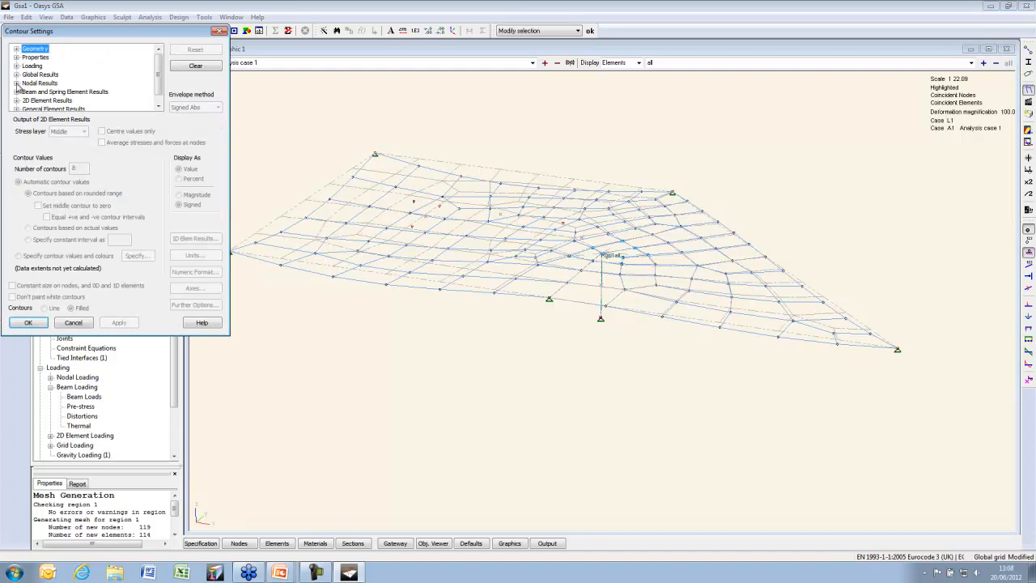
scroll(16, 107, down, 1)
click(16, 84)
click(27, 57)
click(58, 83)
click(119, 322)
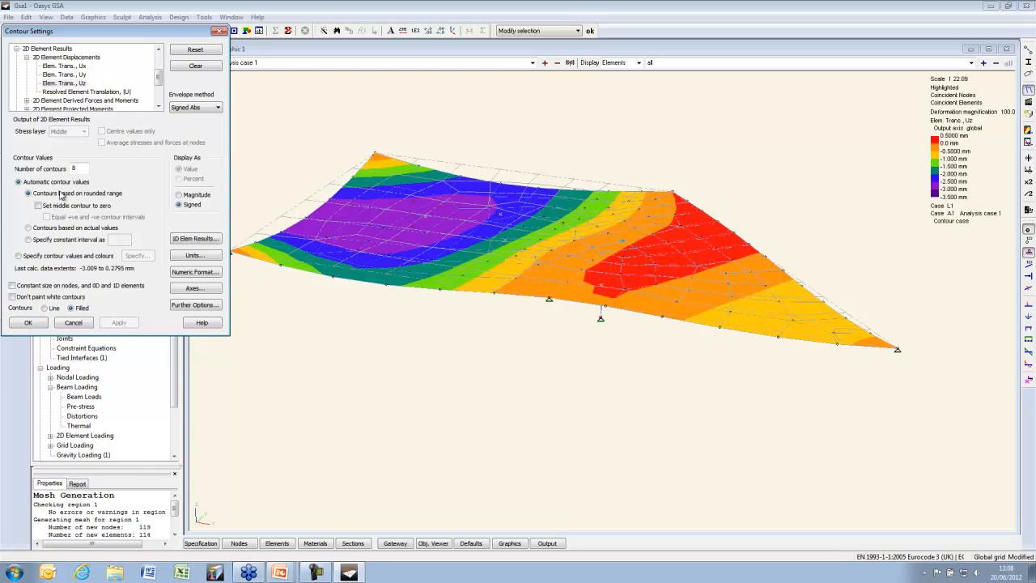
Switch the contours to maximum 2D moment Mmax and view the slab in plan
click(27, 58)
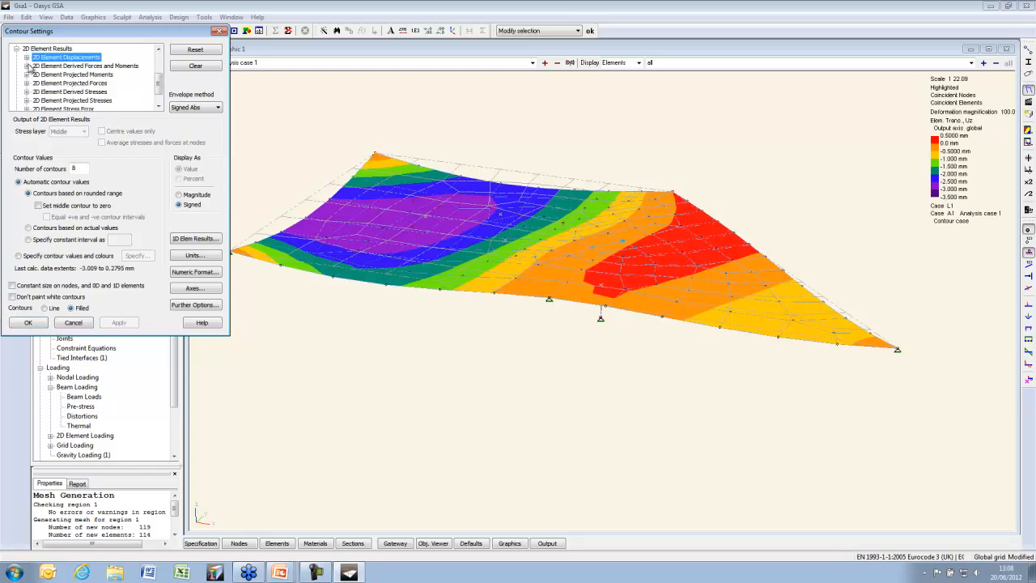
click(27, 66)
click(80, 65)
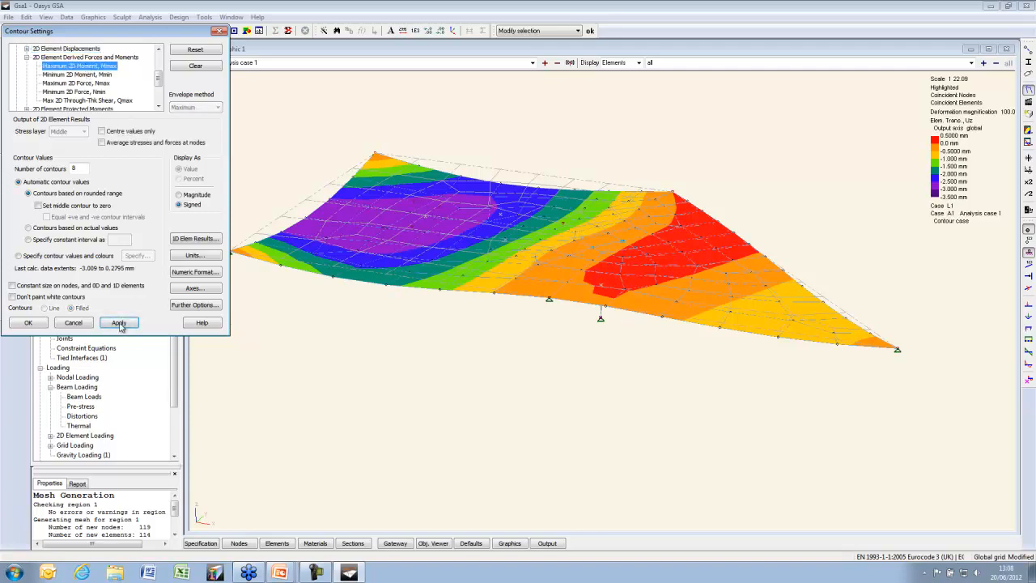
click(119, 323)
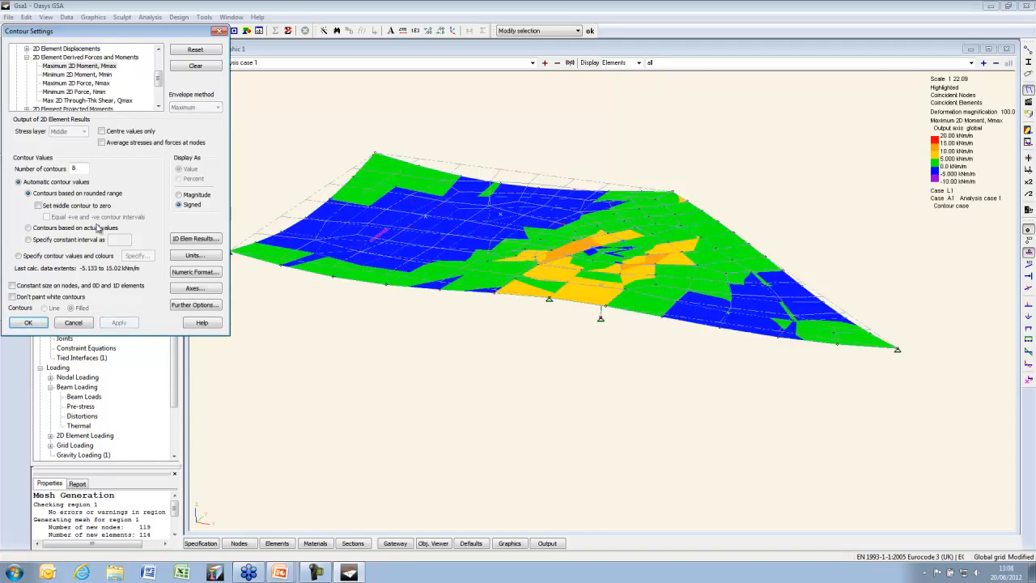
click(27, 322)
click(9, 69)
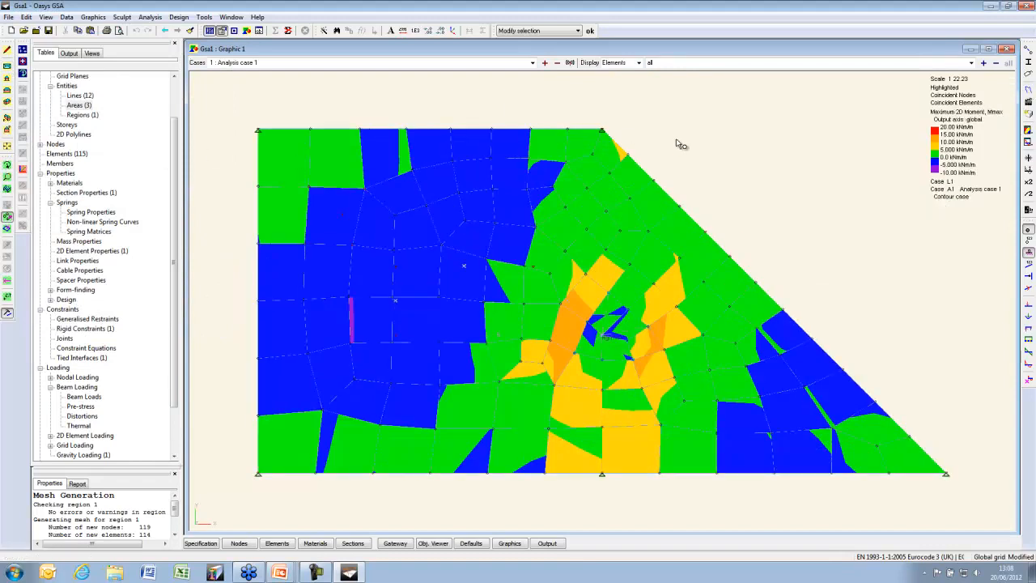
Contour minimum moment Mmin, then projected moments Mx and My with averaging at nodes
click(1029, 131)
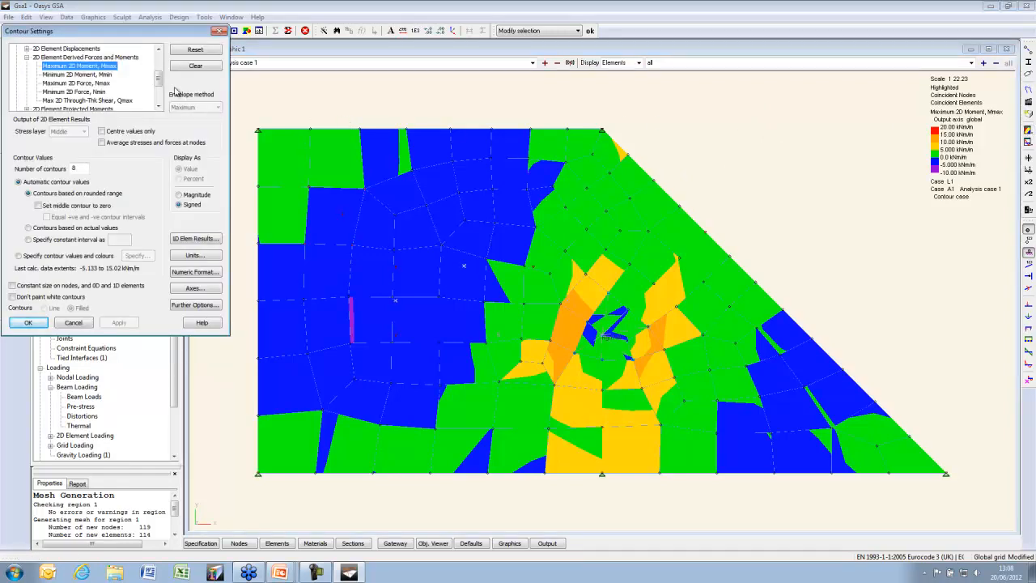
click(101, 75)
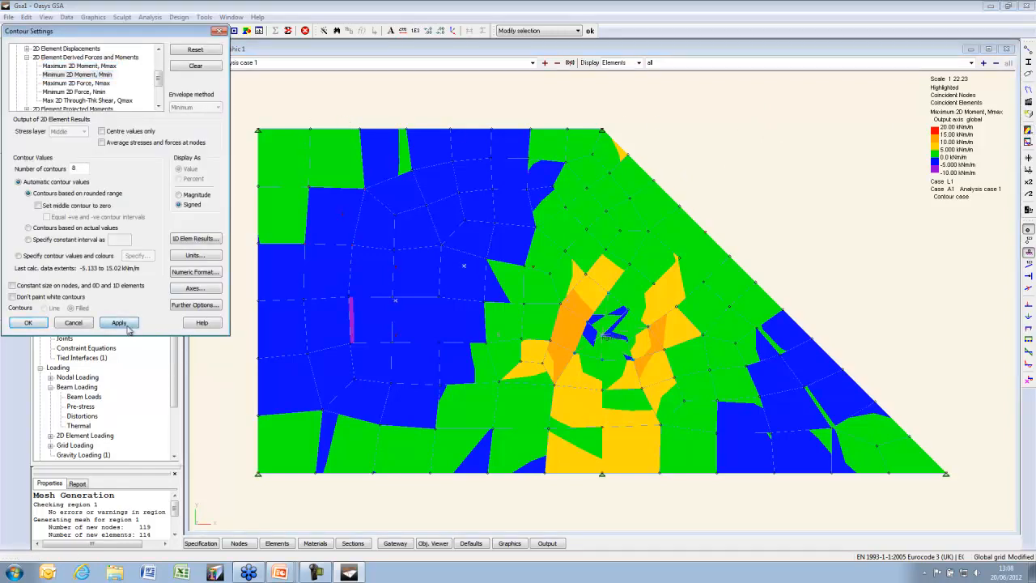
click(121, 323)
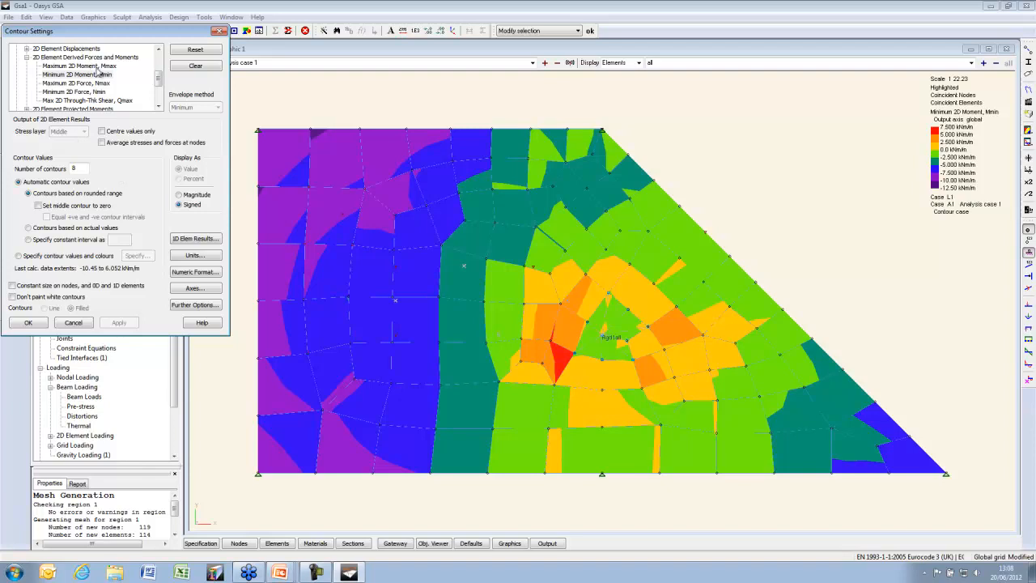
scroll(158, 77, down, 2)
click(27, 66)
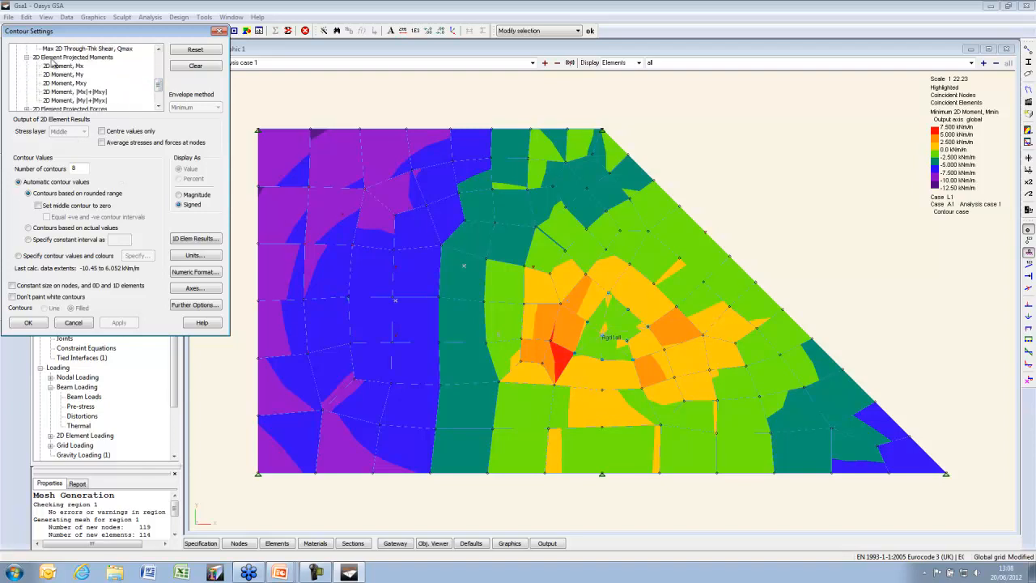
click(65, 65)
click(120, 324)
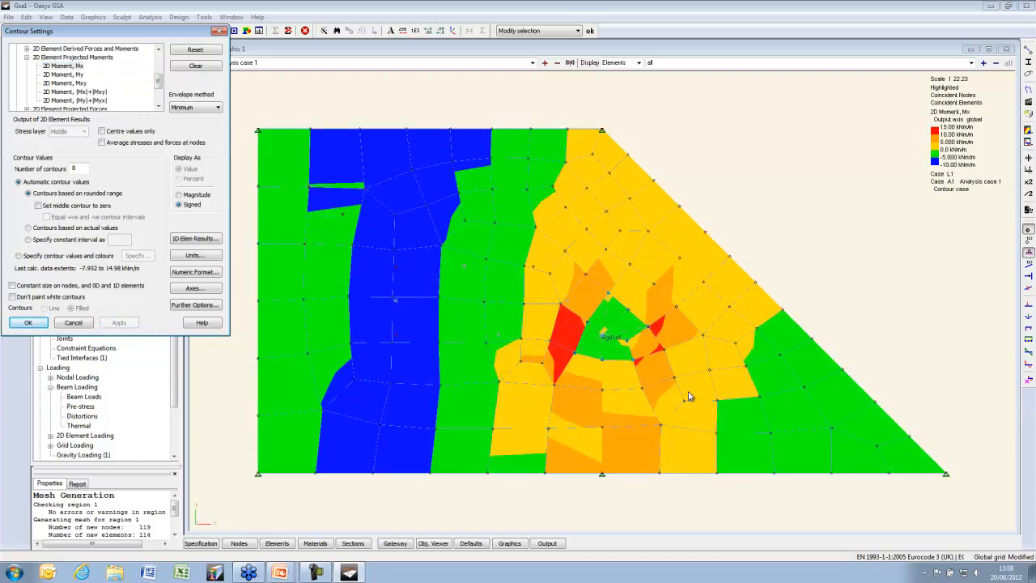
click(69, 74)
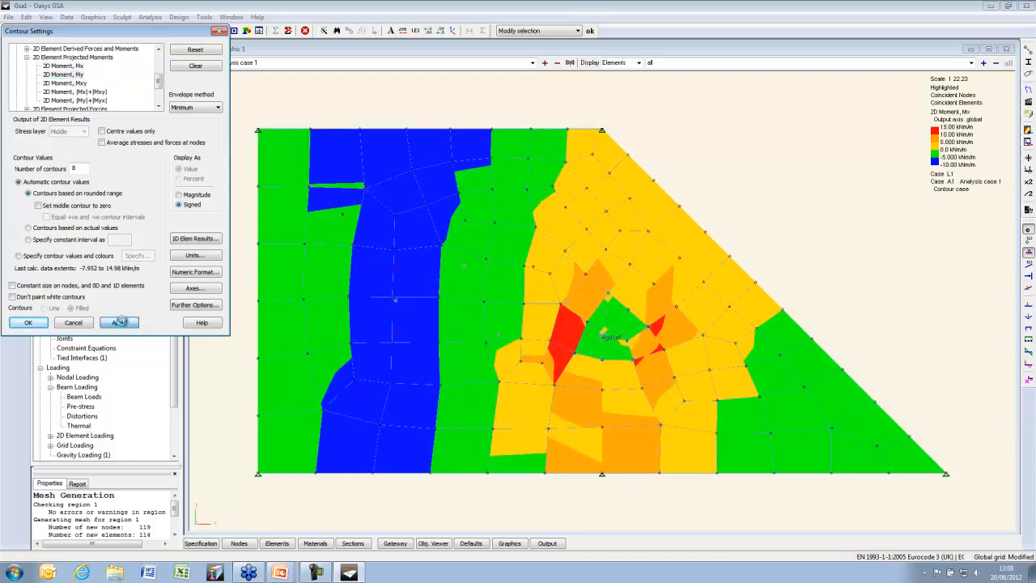
click(120, 323)
click(115, 142)
click(121, 323)
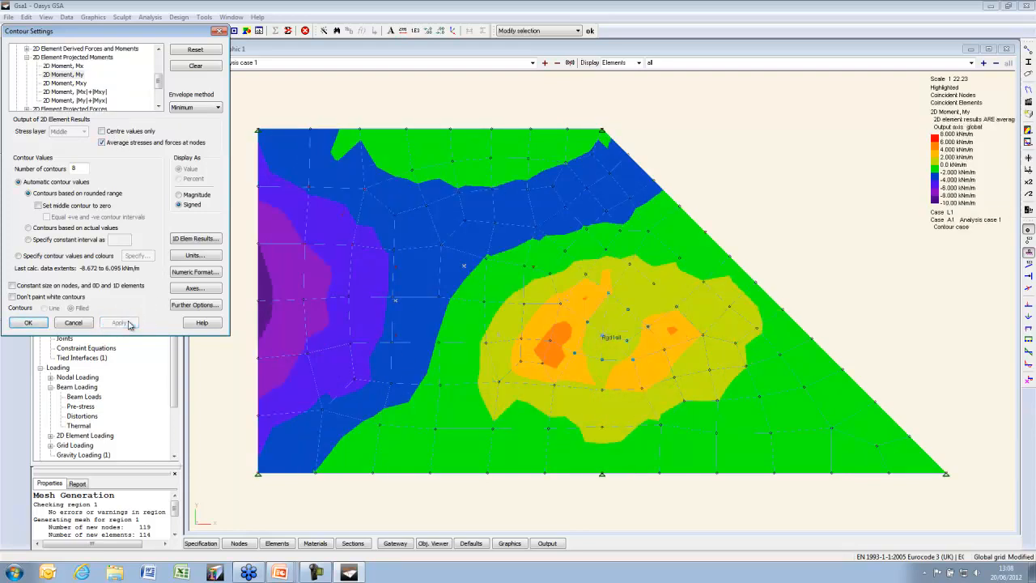
Contour the Mxy, |Mx|+|Mxy| and |My|+|Myx| moment results
click(75, 84)
click(120, 323)
click(74, 92)
click(120, 323)
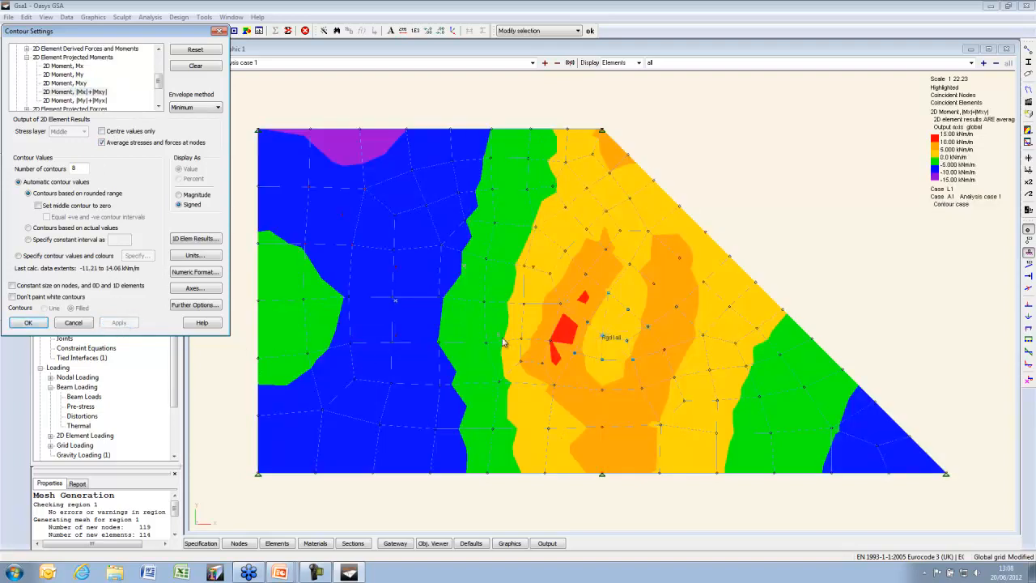
click(121, 102)
click(120, 323)
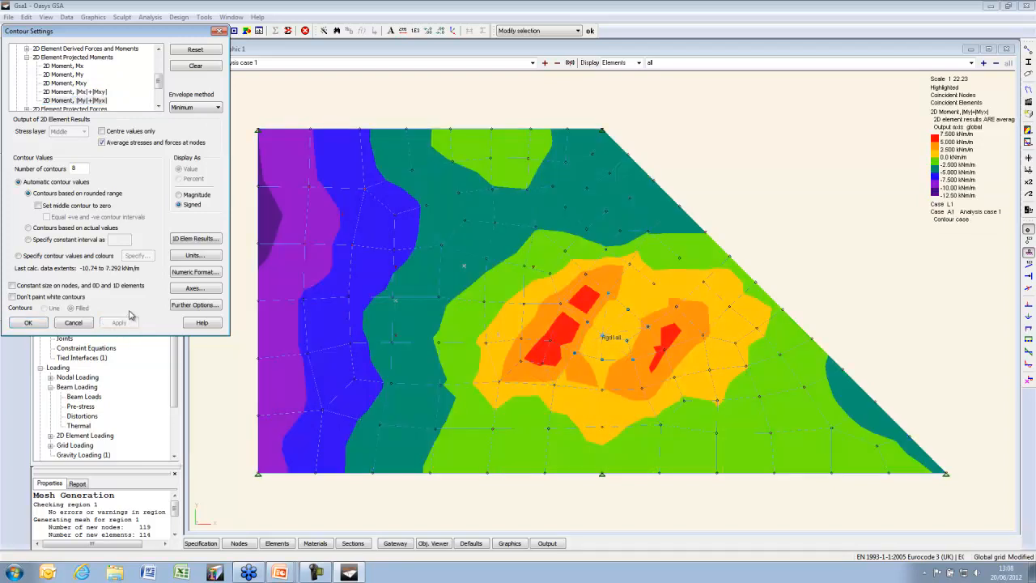
Contour Von Mises stress, then advance the presentation to the Next Webinar slide
scroll(158, 81, down, 1)
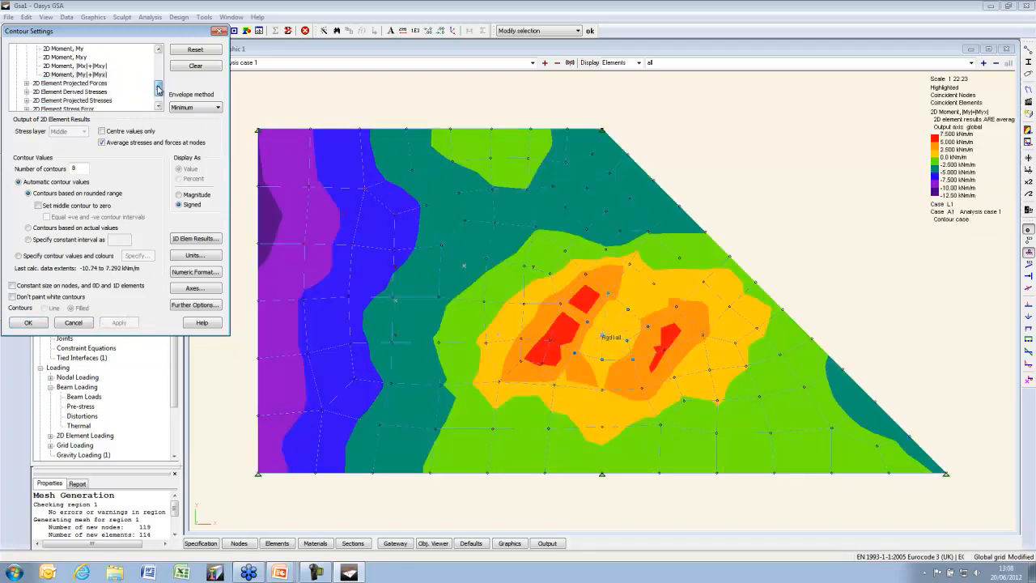
click(27, 91)
click(69, 91)
click(120, 323)
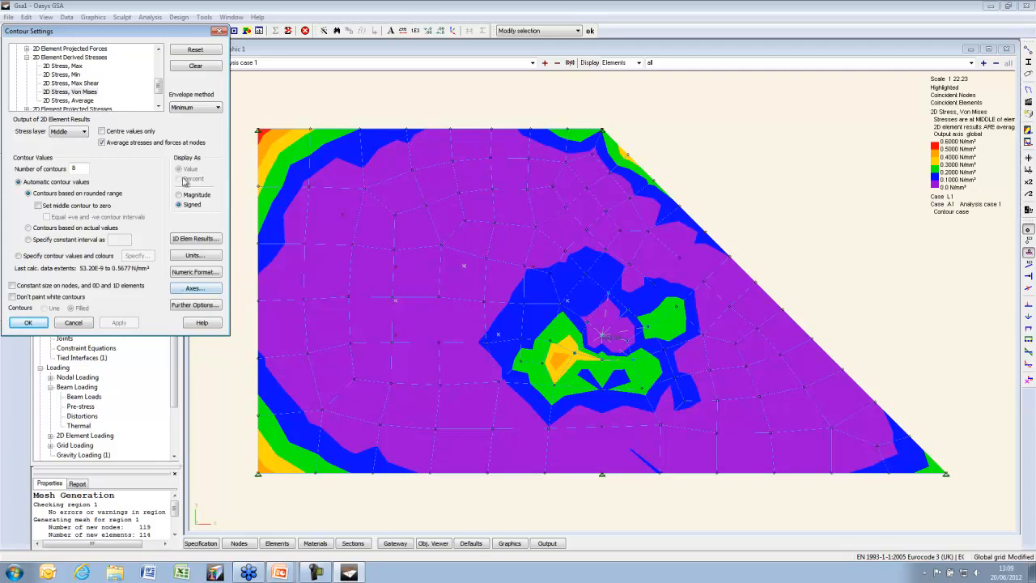
drag(160, 84, 160, 77)
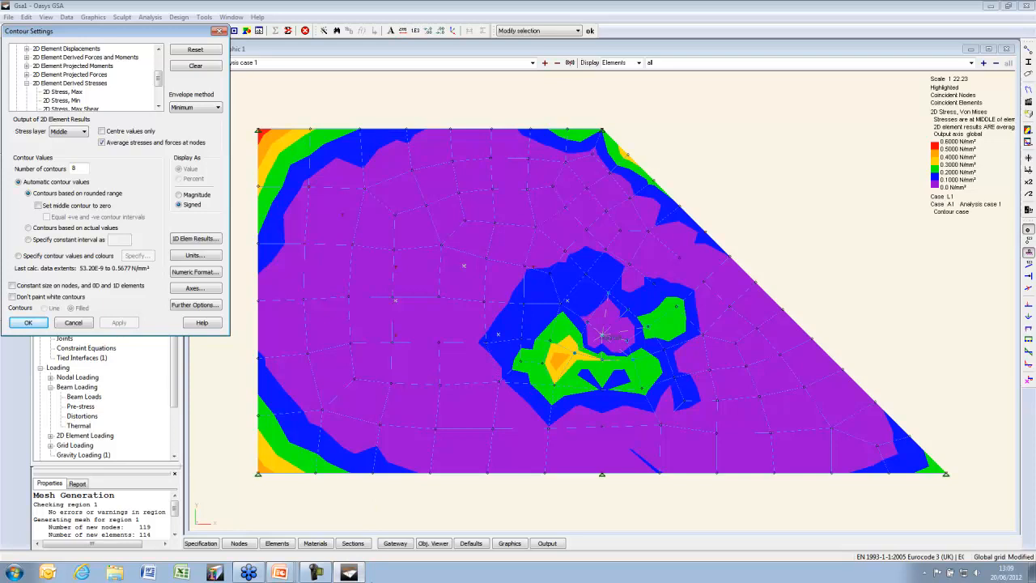
click(289, 574)
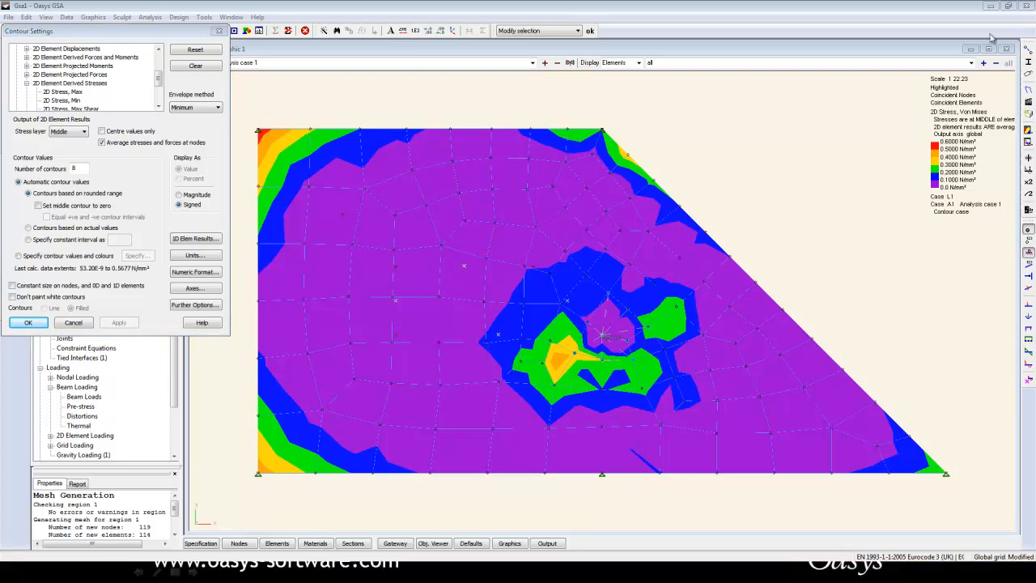
click(218, 30)
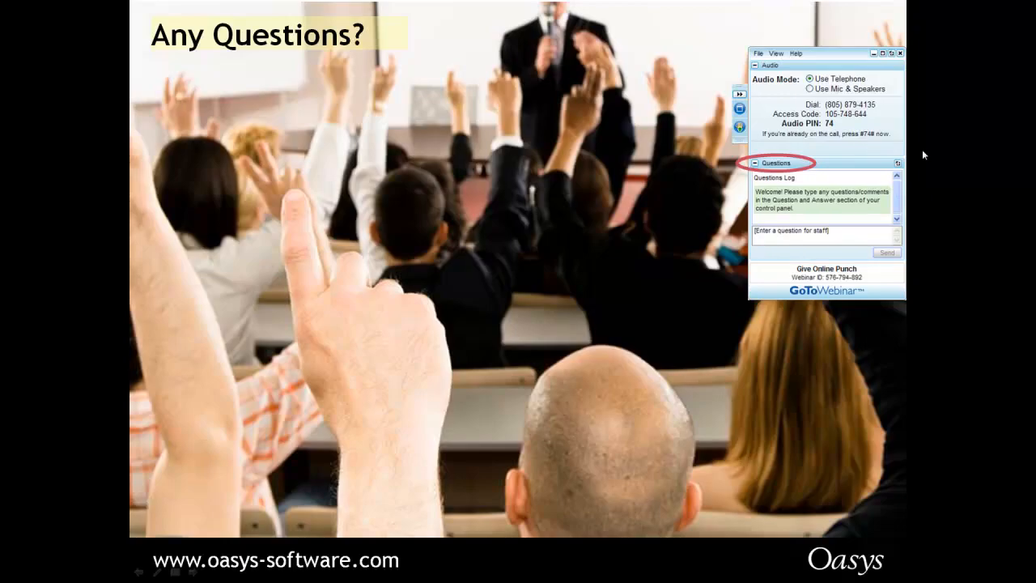
click(923, 152)
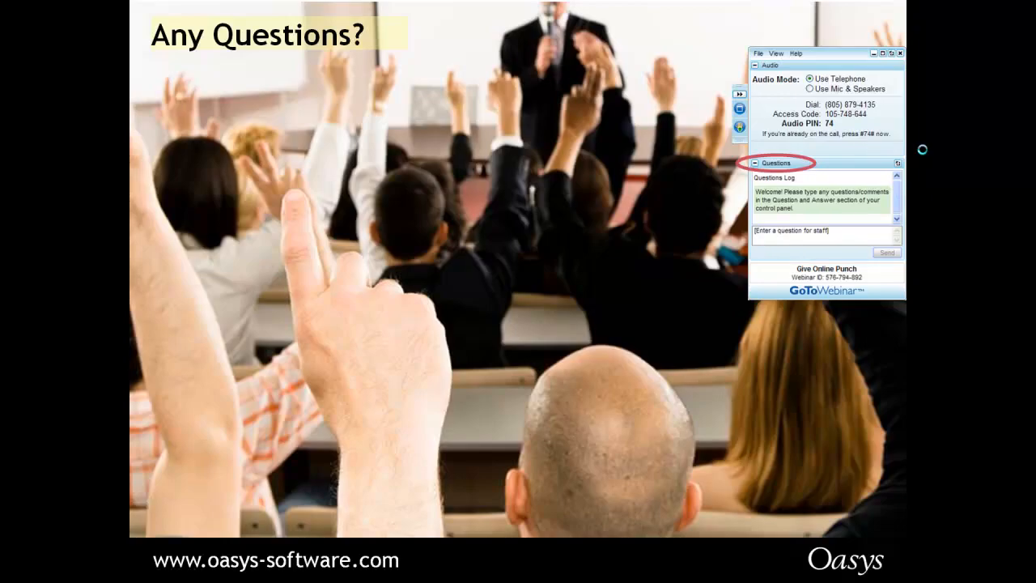